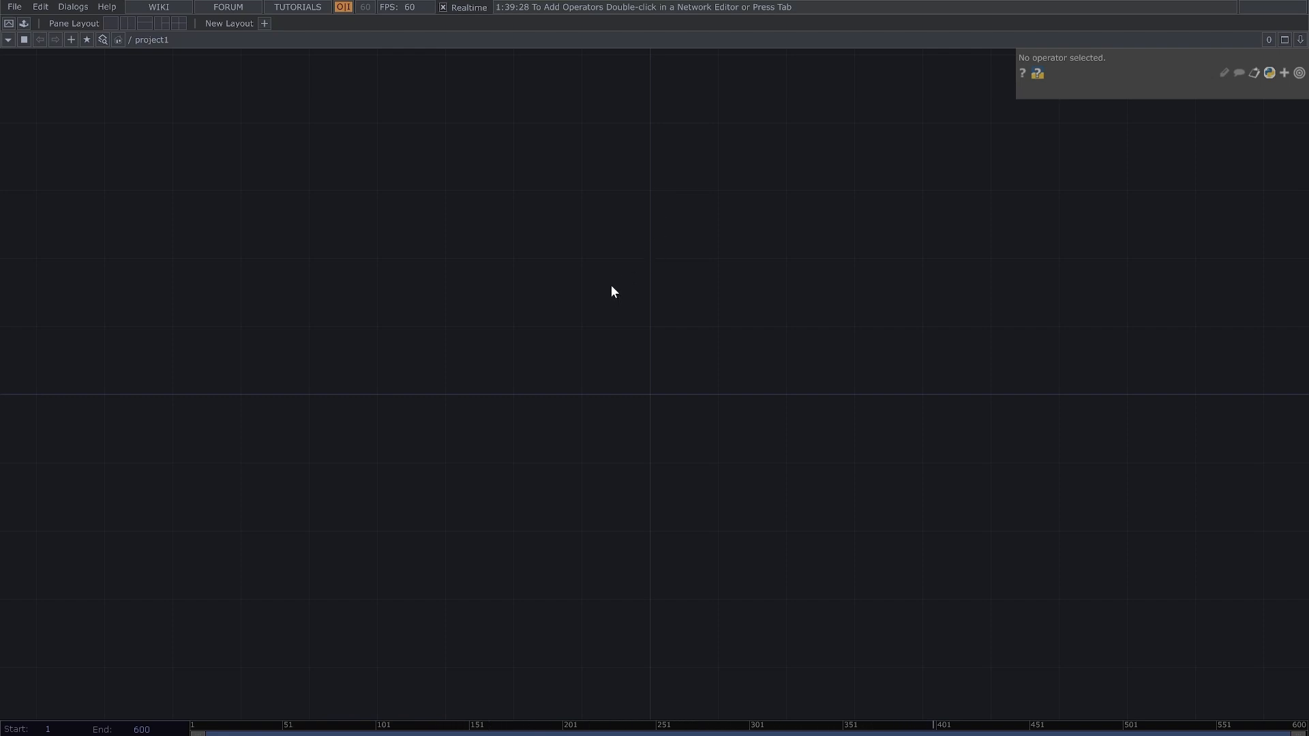
Step: Add a Constant CHOP to the empty project network
{"action": "left_click_drag", "start_coordinate": [557, 344], "coordinate": [664, 334]}
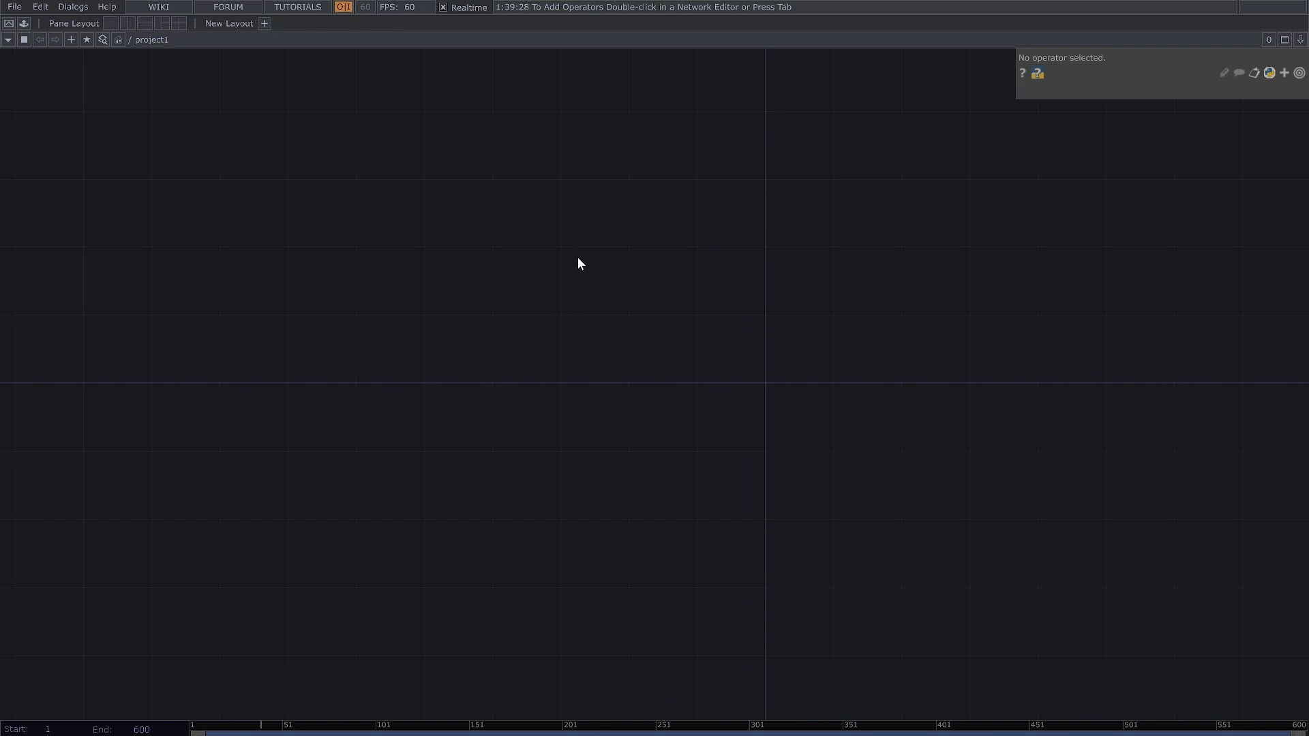
{"action": "key", "text": "Tab"}
{"action": "left_click", "coordinate": [422, 76]}
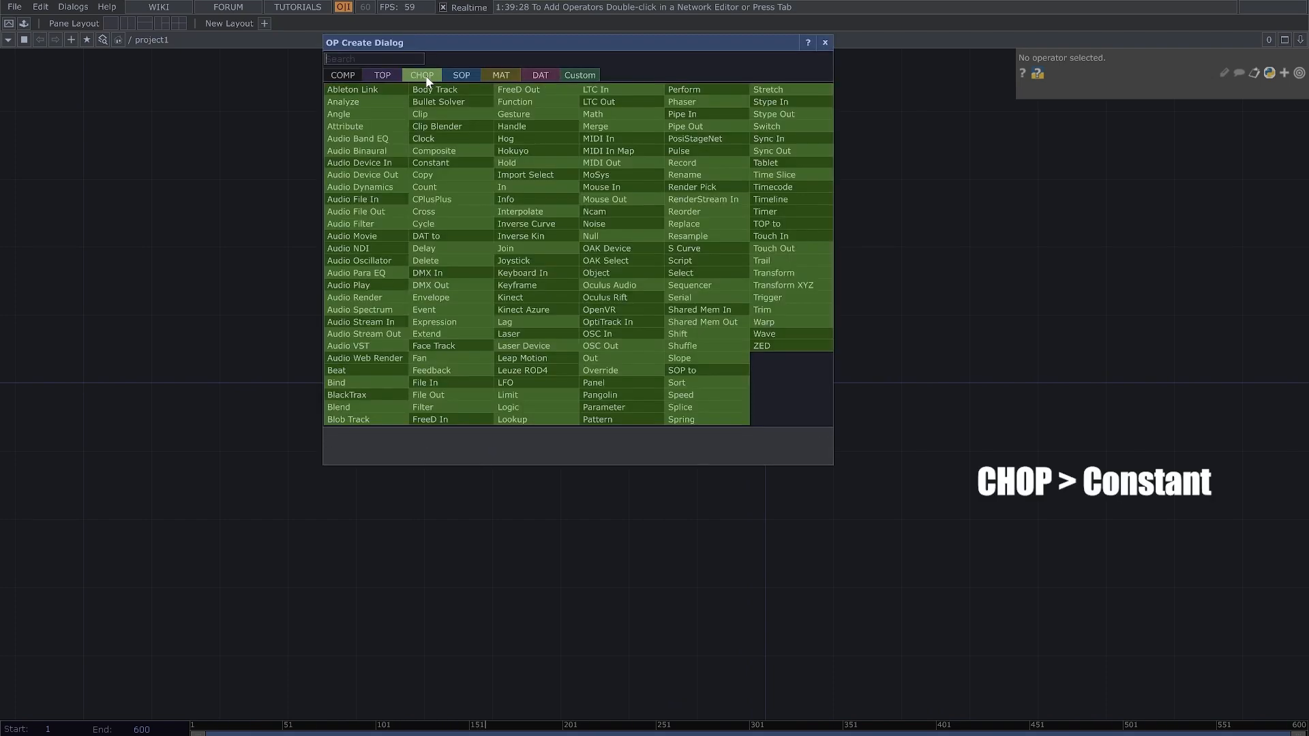
{"action": "left_click", "coordinate": [461, 165]}
{"action": "left_click", "coordinate": [531, 288]}
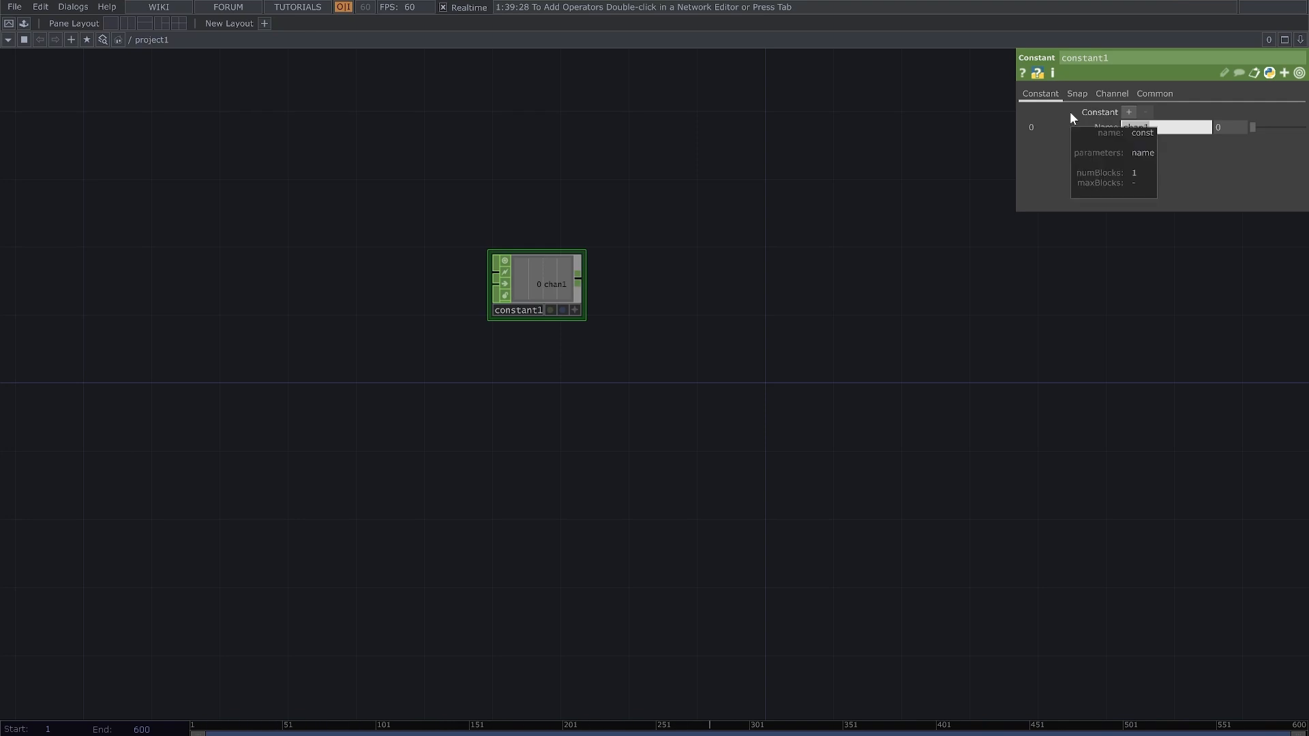
Step: Name the Constant's first channel X and add a second channel named Y
{"action": "type", "text": "x"}
{"action": "left_click", "coordinate": [1128, 112]}
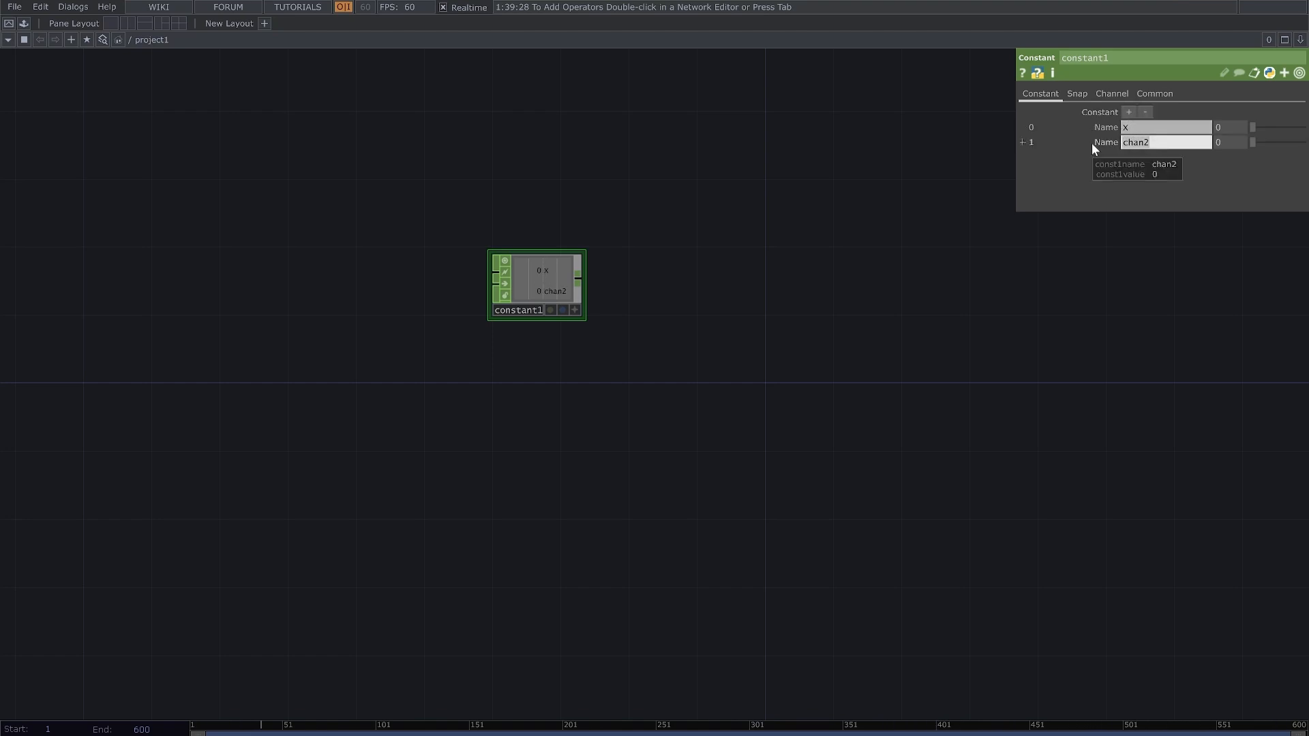
{"action": "type", "text": "Y"}
{"action": "key", "text": "Return"}
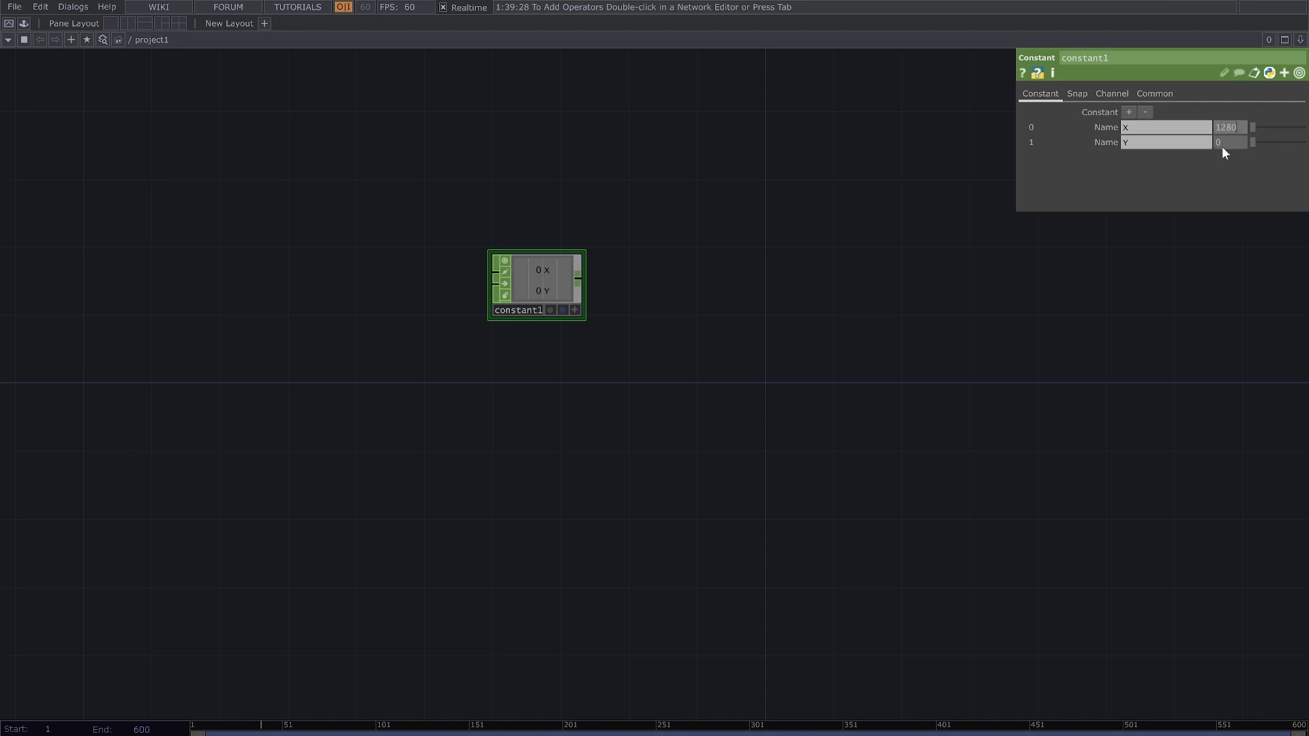
Step: Set both the X and Y channel values of the Constant to 1280
{"action": "left_click", "coordinate": [1233, 142]}
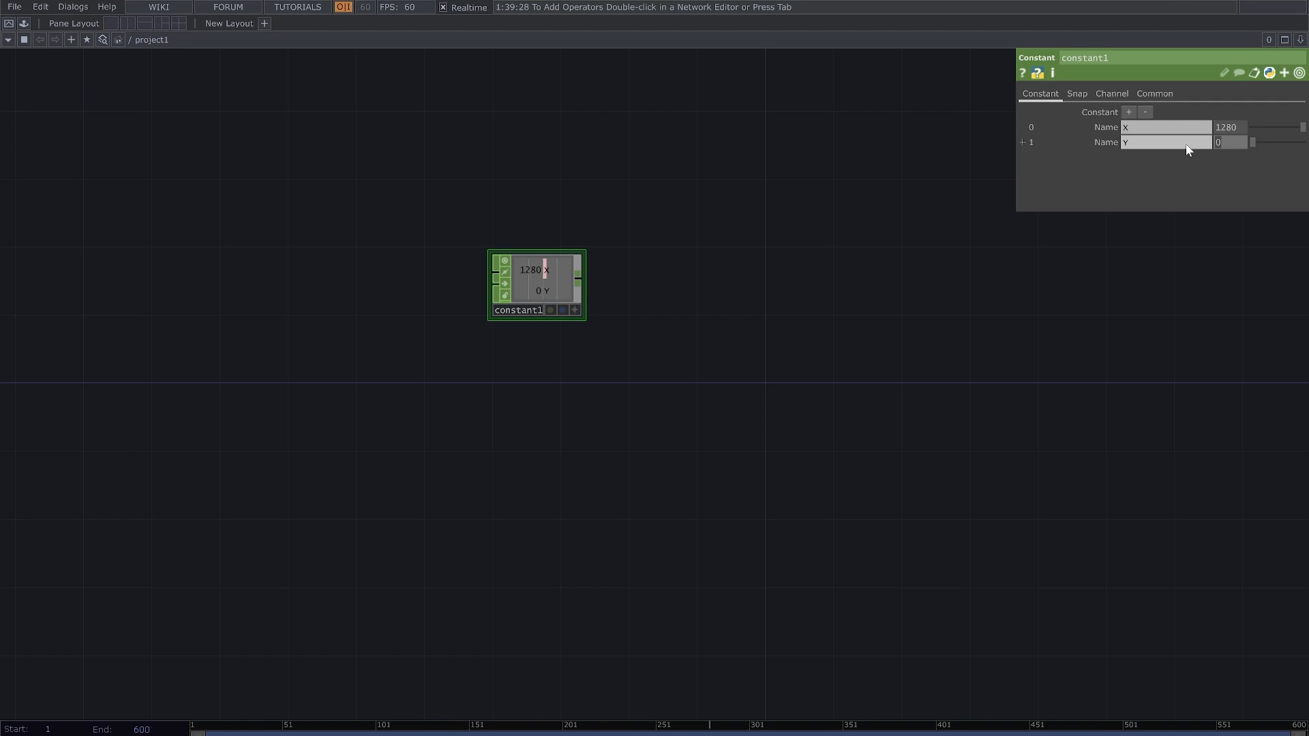
{"action": "type", "text": "1280"}
{"action": "key", "text": "Return"}
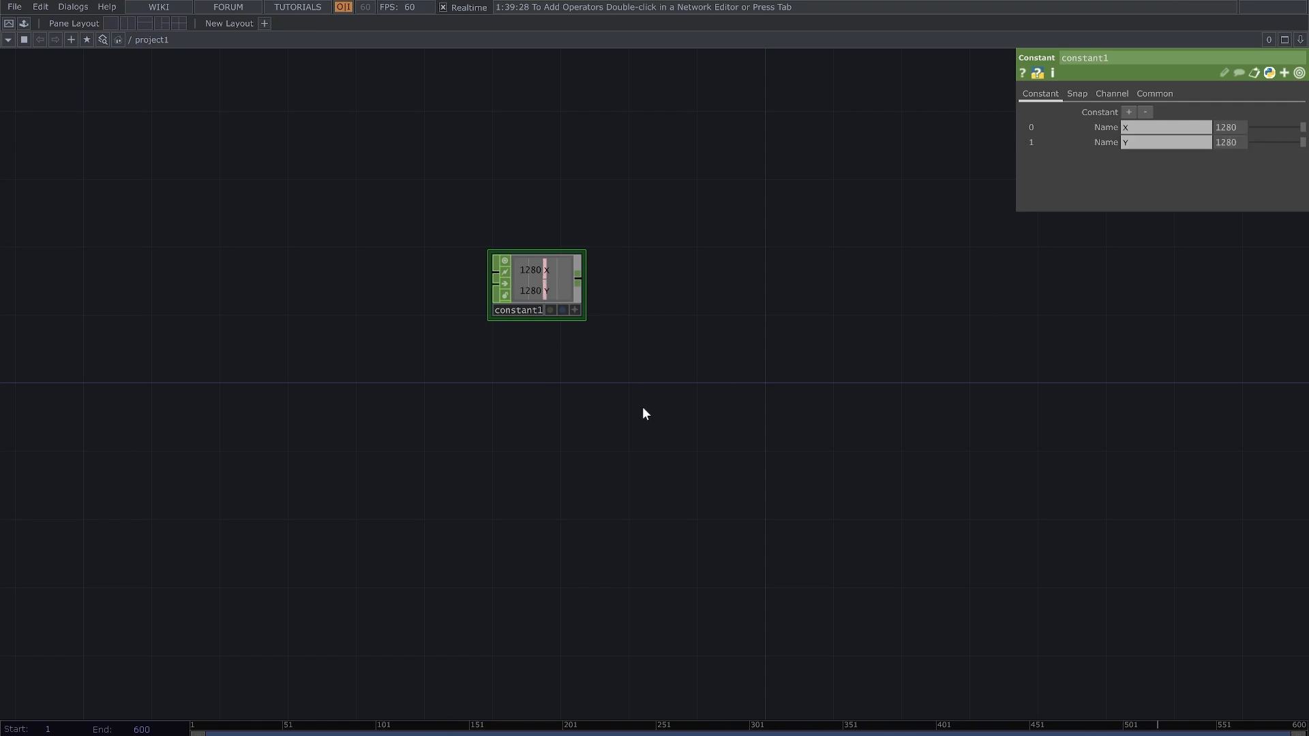
Step: Add a Noise TOP to the network, below and to the right of the Constant node
{"action": "left_click_drag", "start_coordinate": [594, 408], "coordinate": [535, 399]}
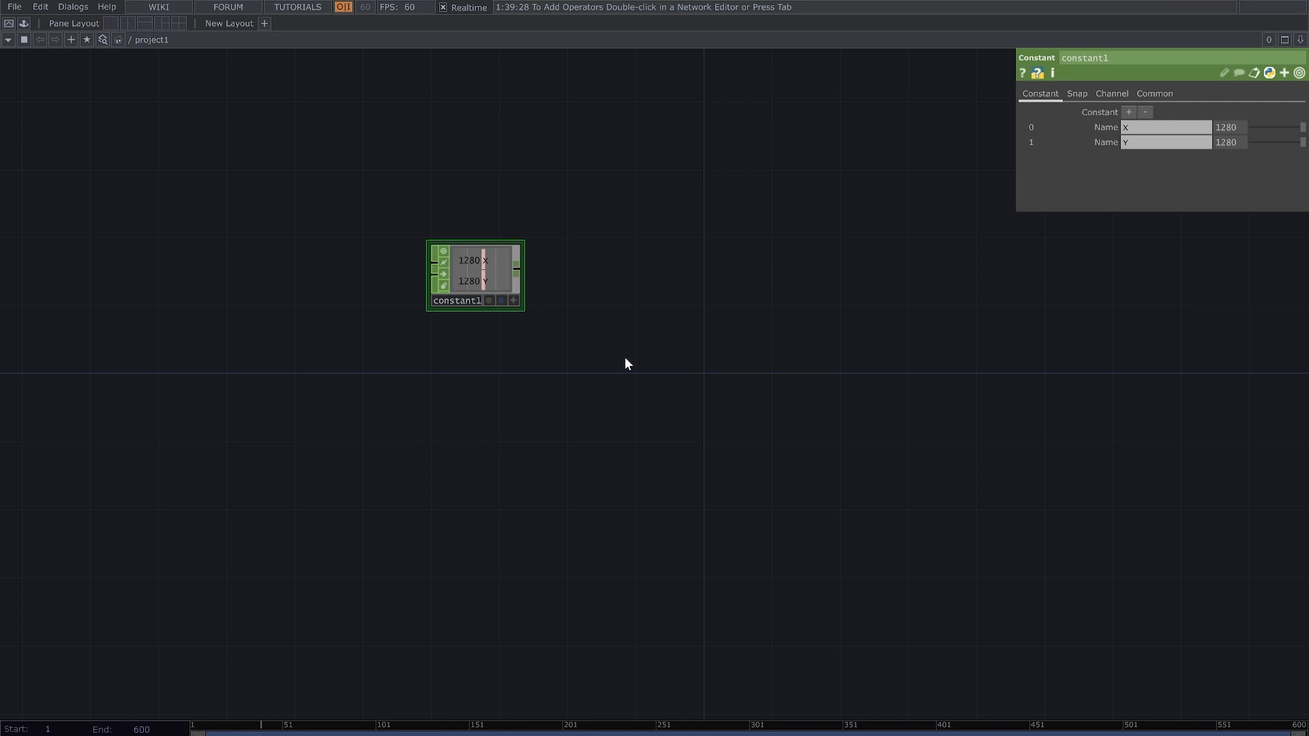
{"action": "key", "text": "Tab"}
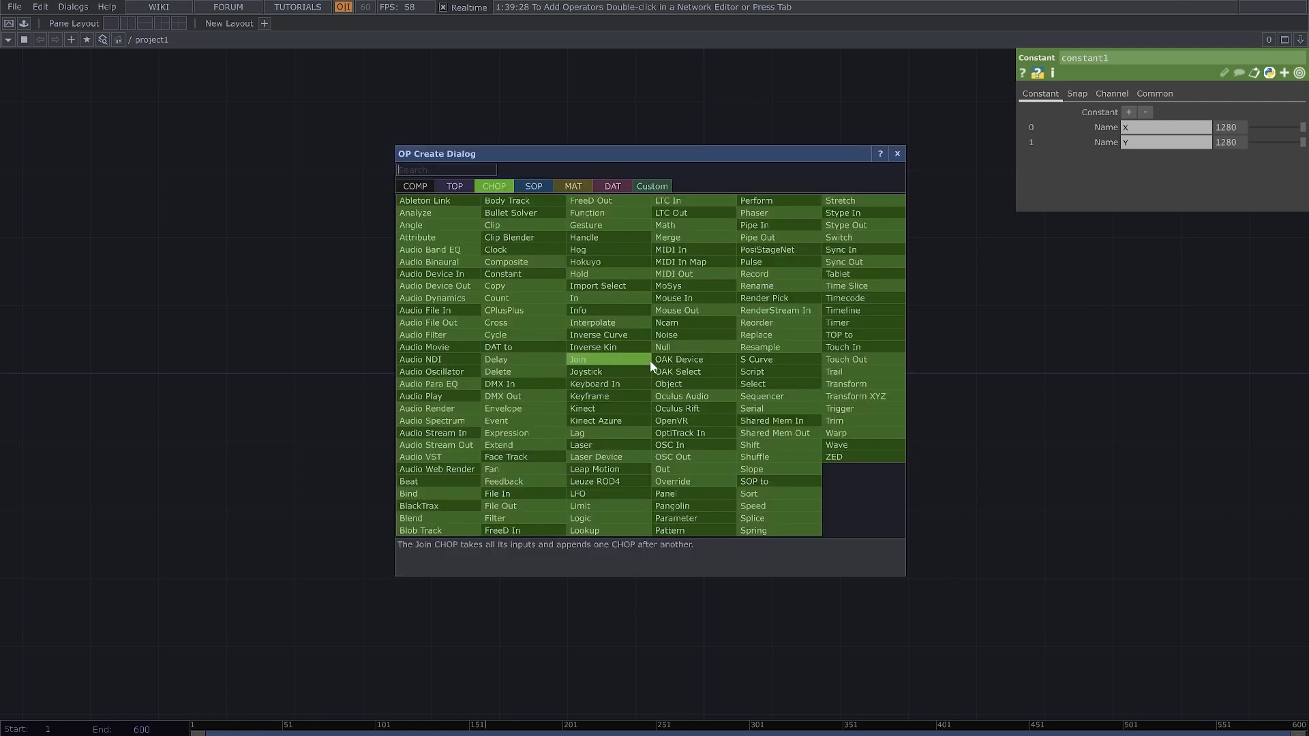
{"action": "left_click", "coordinate": [455, 186]}
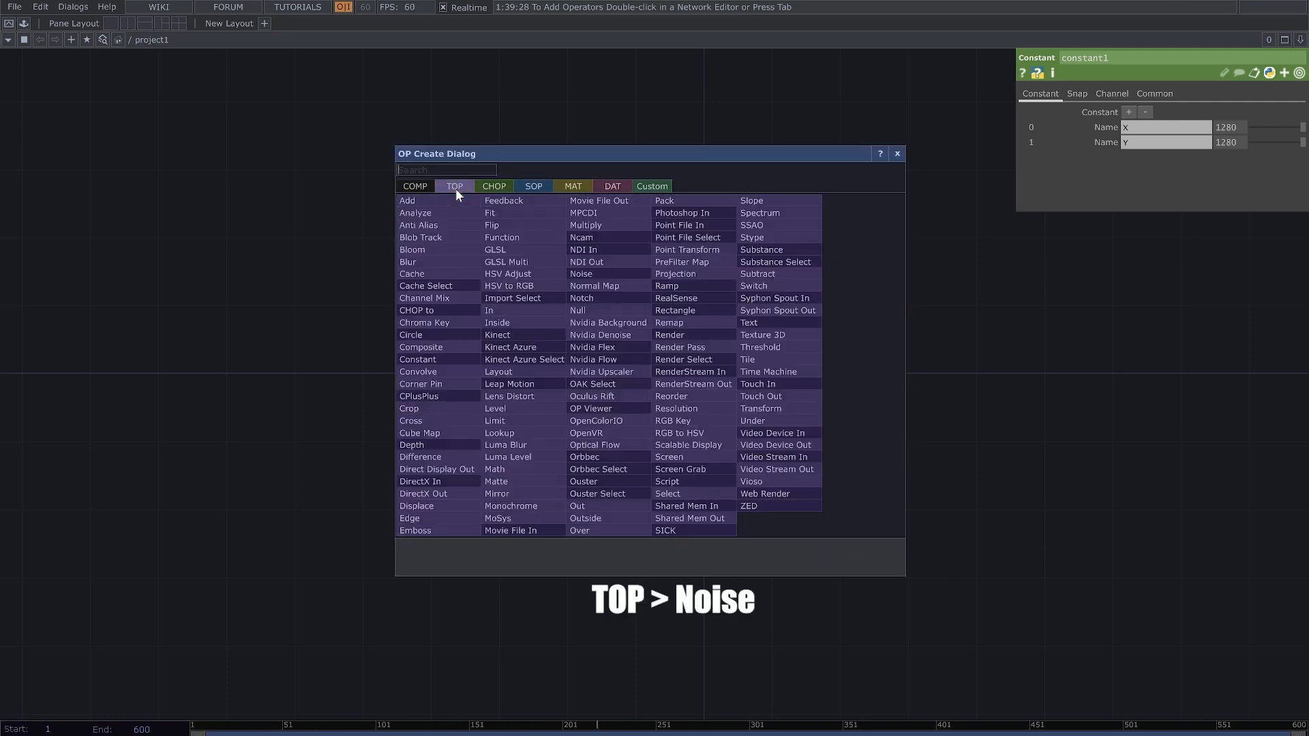
{"action": "left_click", "coordinate": [585, 273]}
{"action": "left_click", "coordinate": [648, 408]}
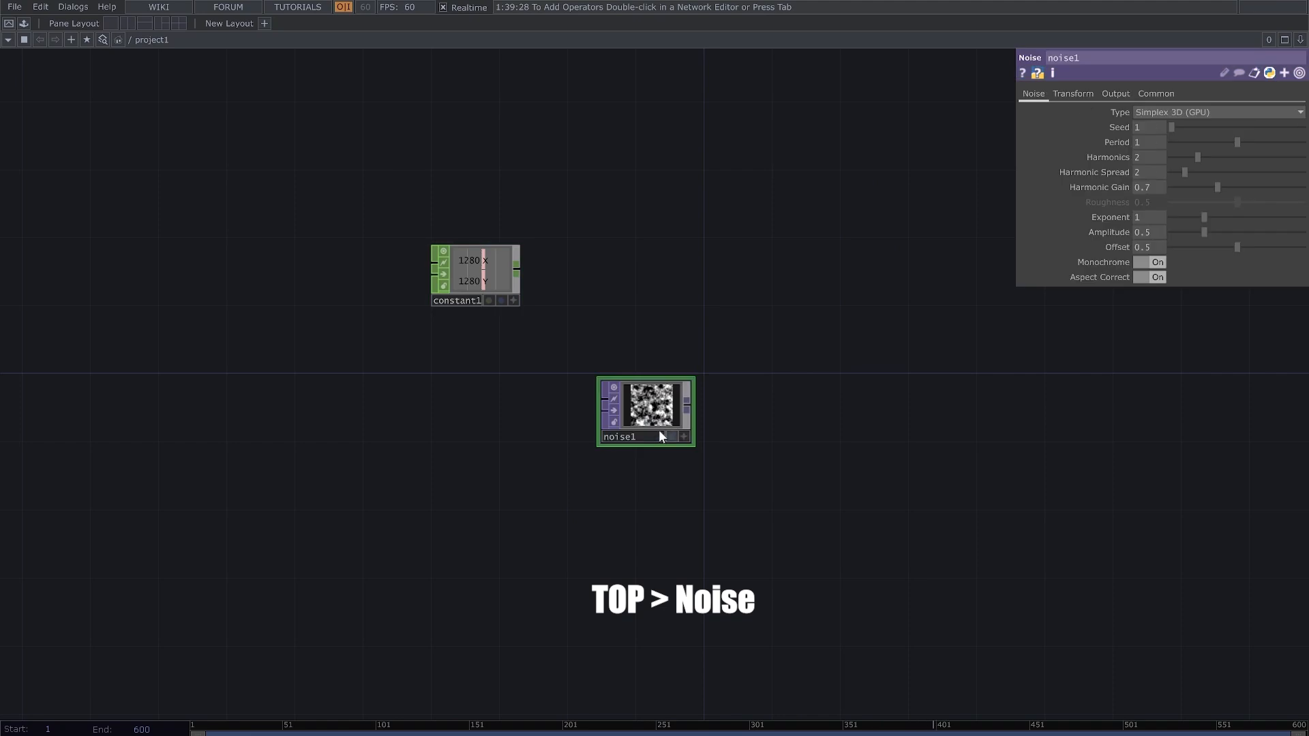
Step: Link the Noise TOP's resolution width and height to the Constant's X and Y channels as CHOP references
{"action": "left_click", "coordinate": [1154, 94]}
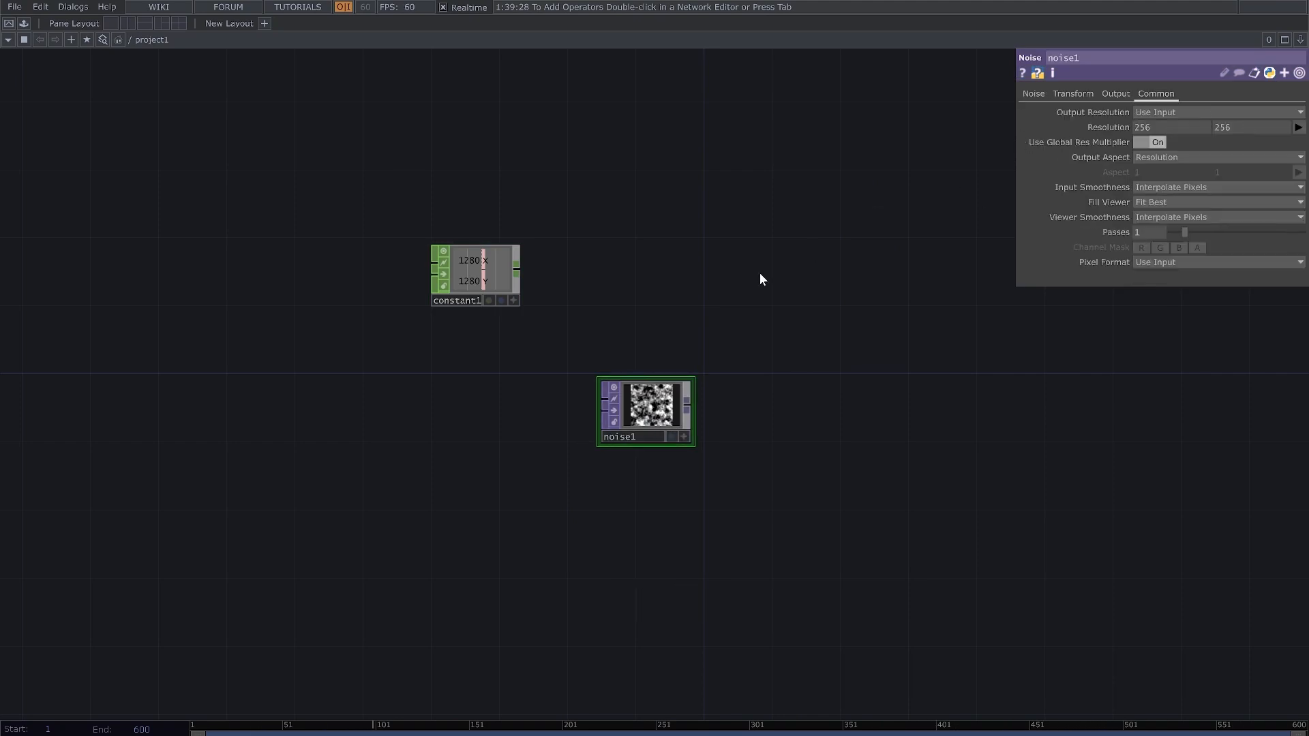
{"action": "left_click", "coordinate": [515, 301]}
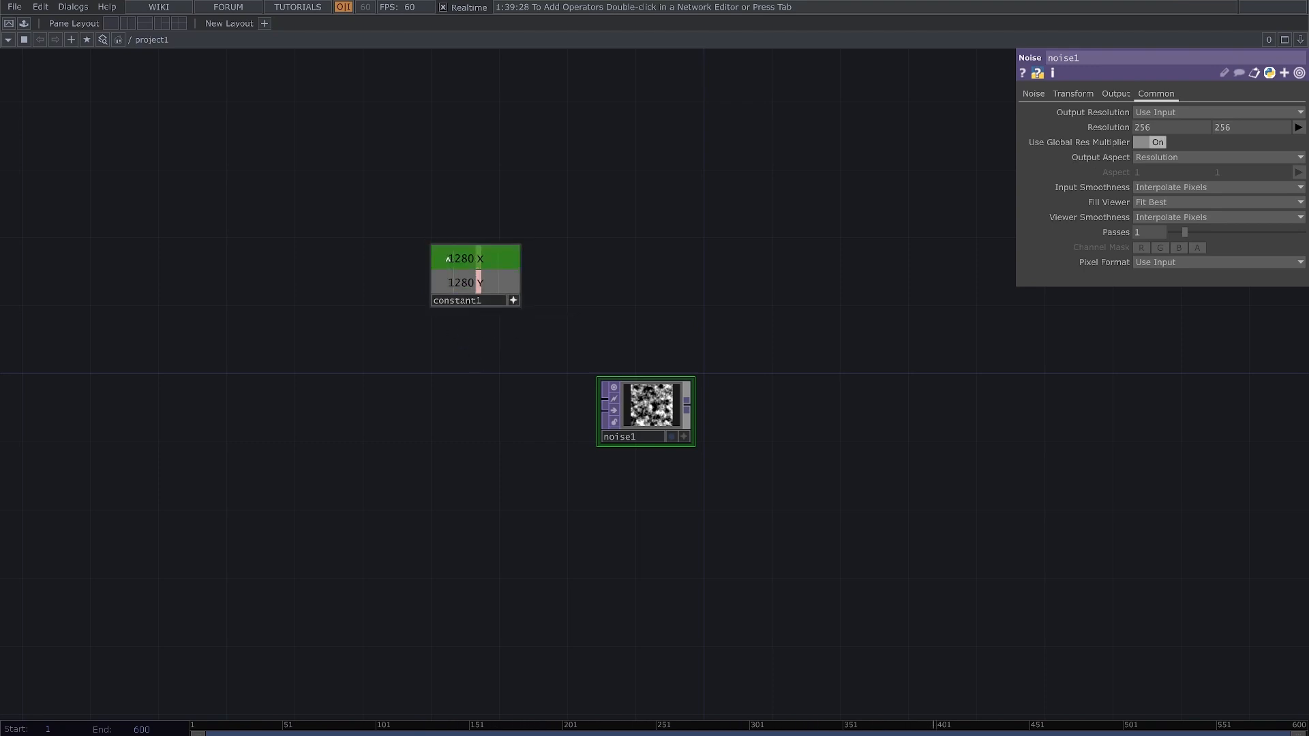
{"action": "left_click_drag", "start_coordinate": [448, 259], "coordinate": [1162, 127]}
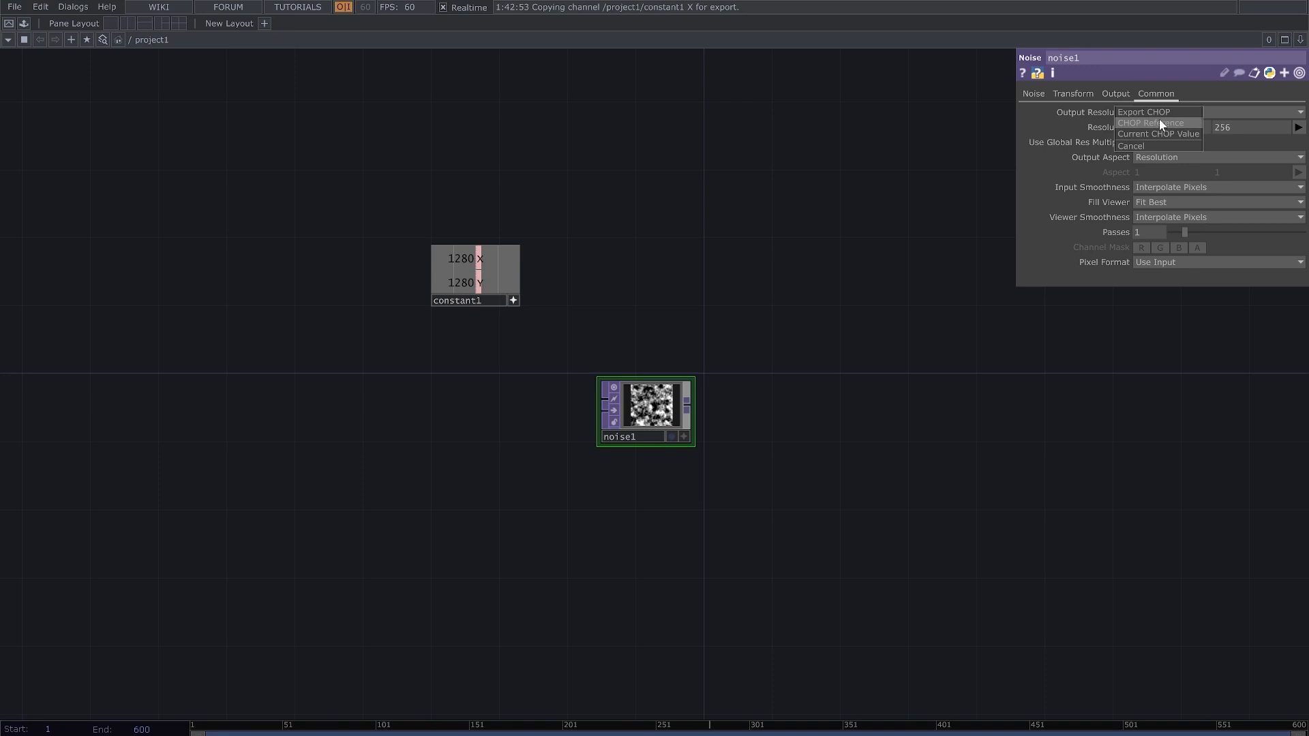
{"action": "left_click", "coordinate": [1159, 122]}
{"action": "left_click_drag", "start_coordinate": [466, 282], "coordinate": [1252, 126]}
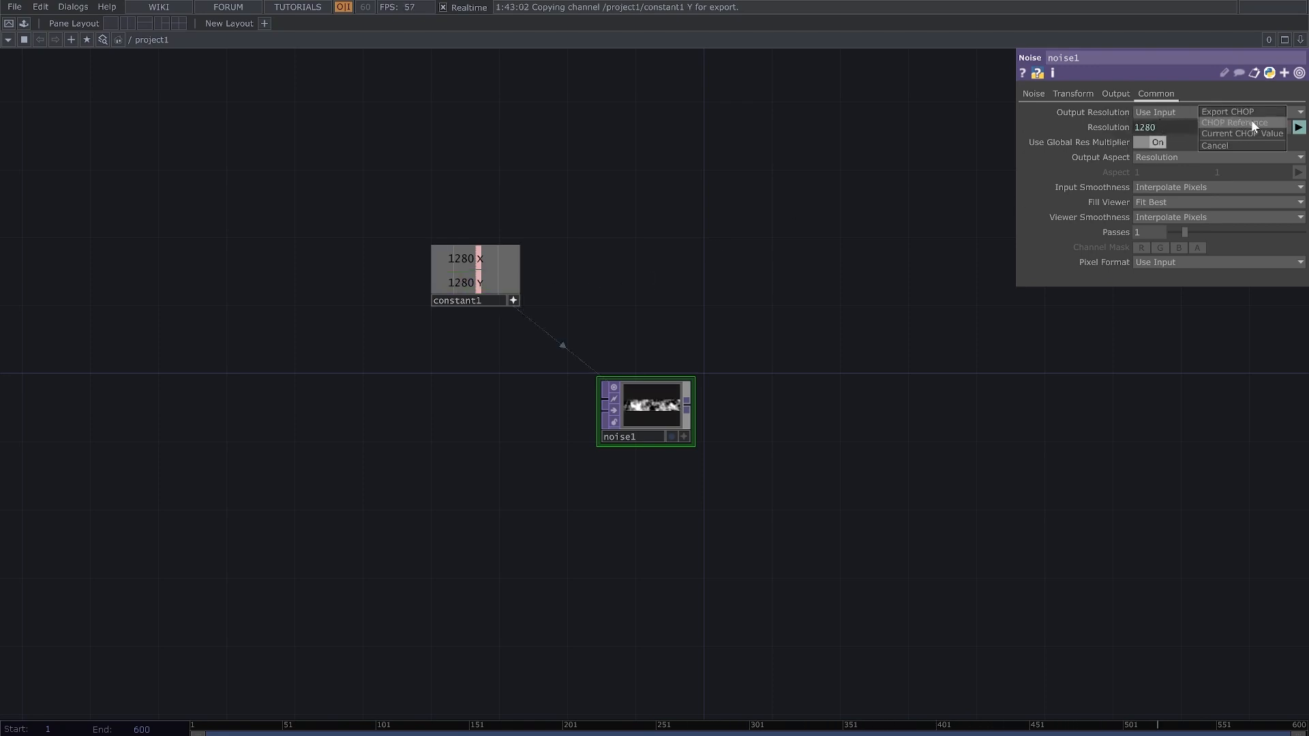
{"action": "left_click", "coordinate": [1253, 123]}
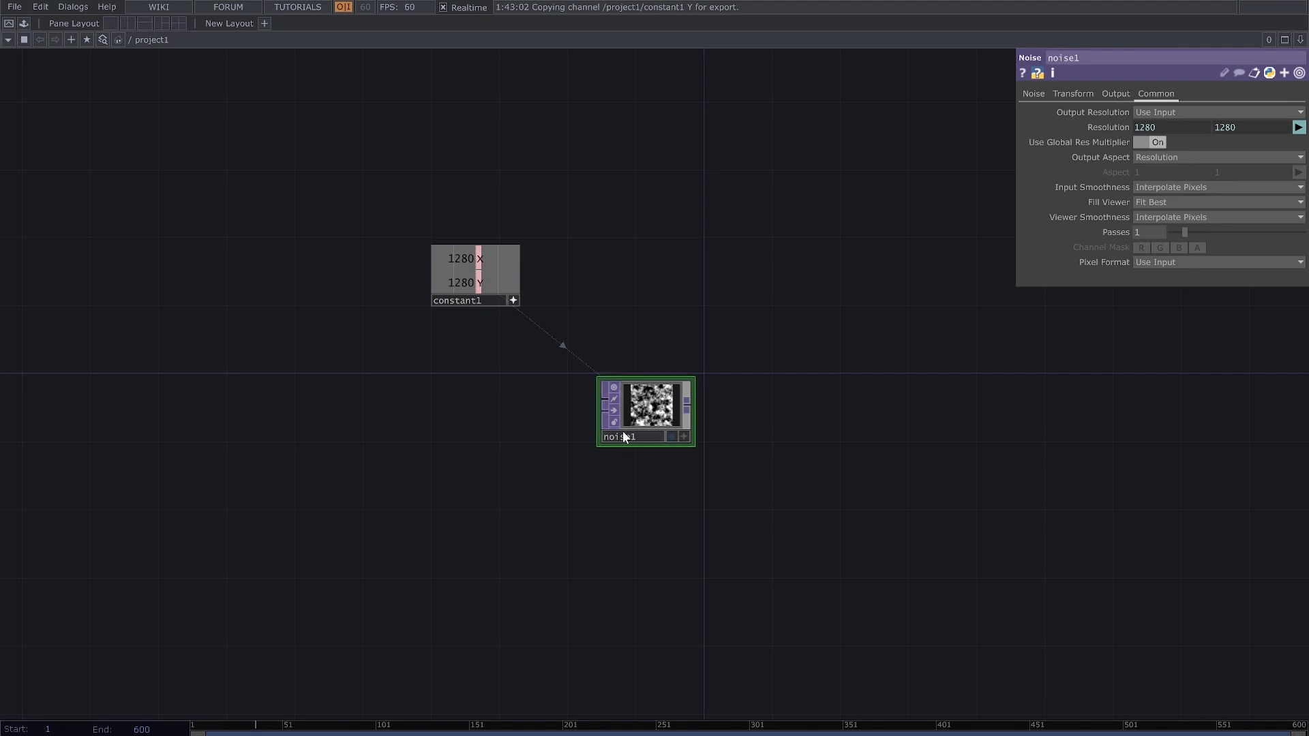
Step: Set noise1's period to 1.2, offset to 0 and amplitude to 1.5
{"action": "scroll", "coordinate": [625, 437], "scroll_direction": "up", "scroll_amount": 4}
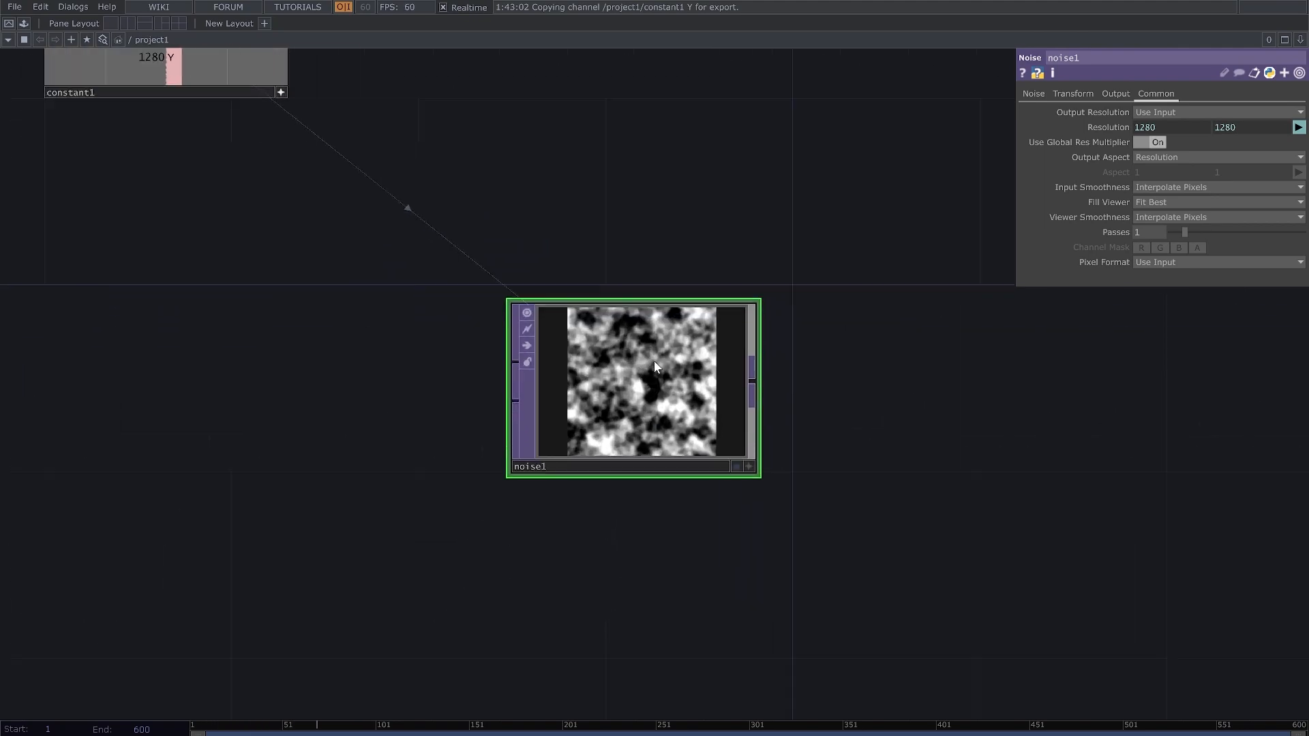
{"action": "left_click", "coordinate": [1031, 95]}
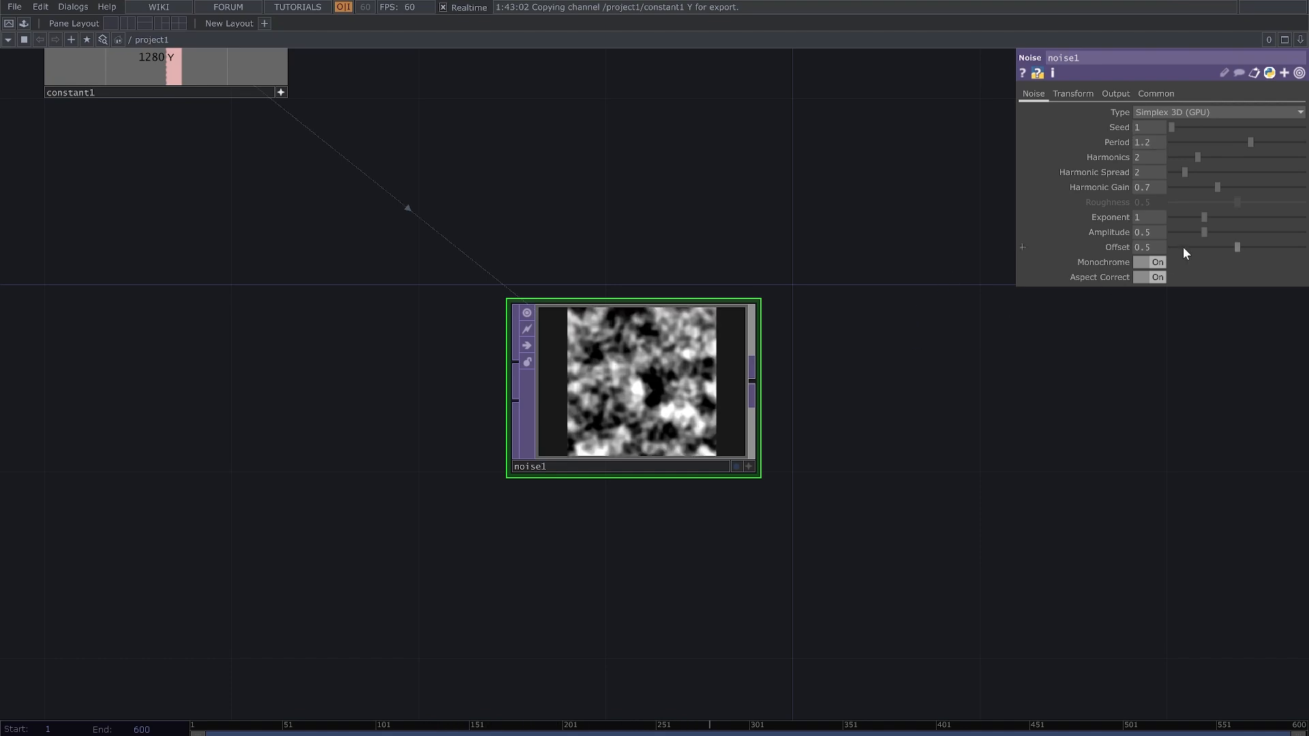
{"action": "left_click_drag", "start_coordinate": [1183, 247], "coordinate": [1073, 239]}
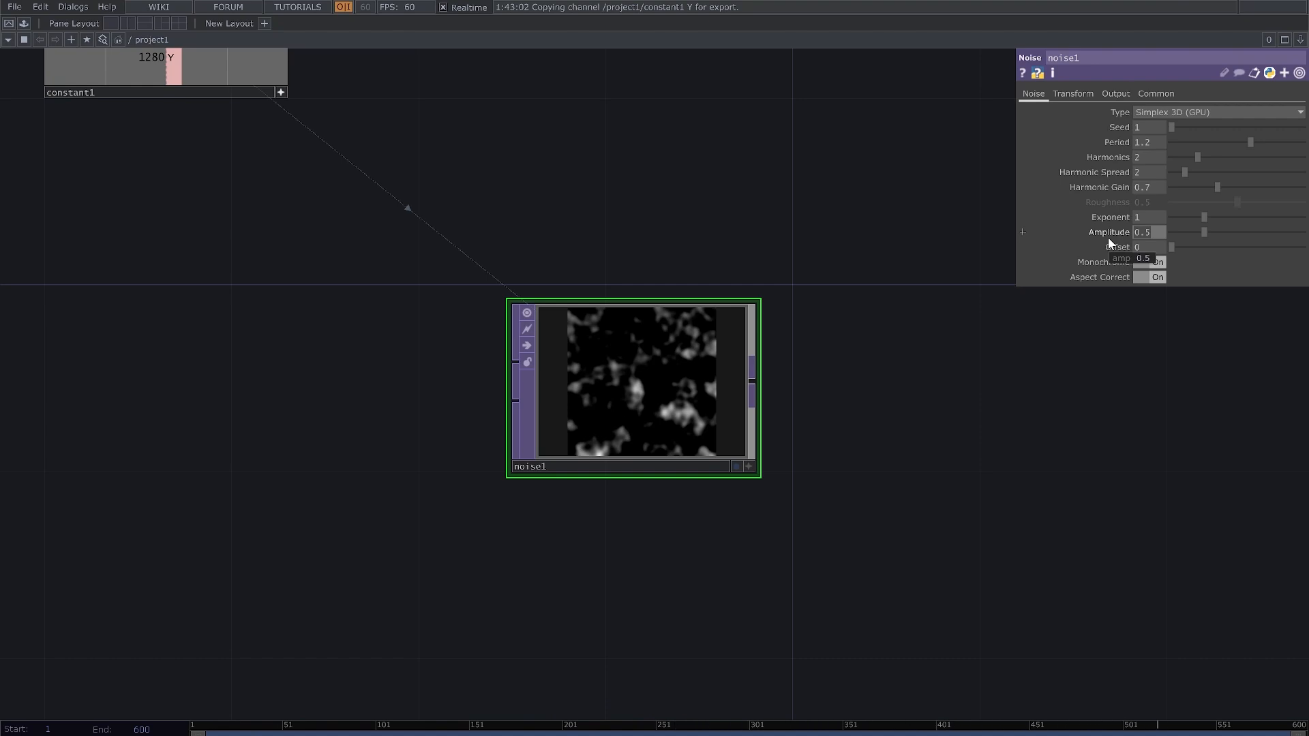
{"action": "type", "text": "1.5"}
{"action": "key", "text": "Return"}
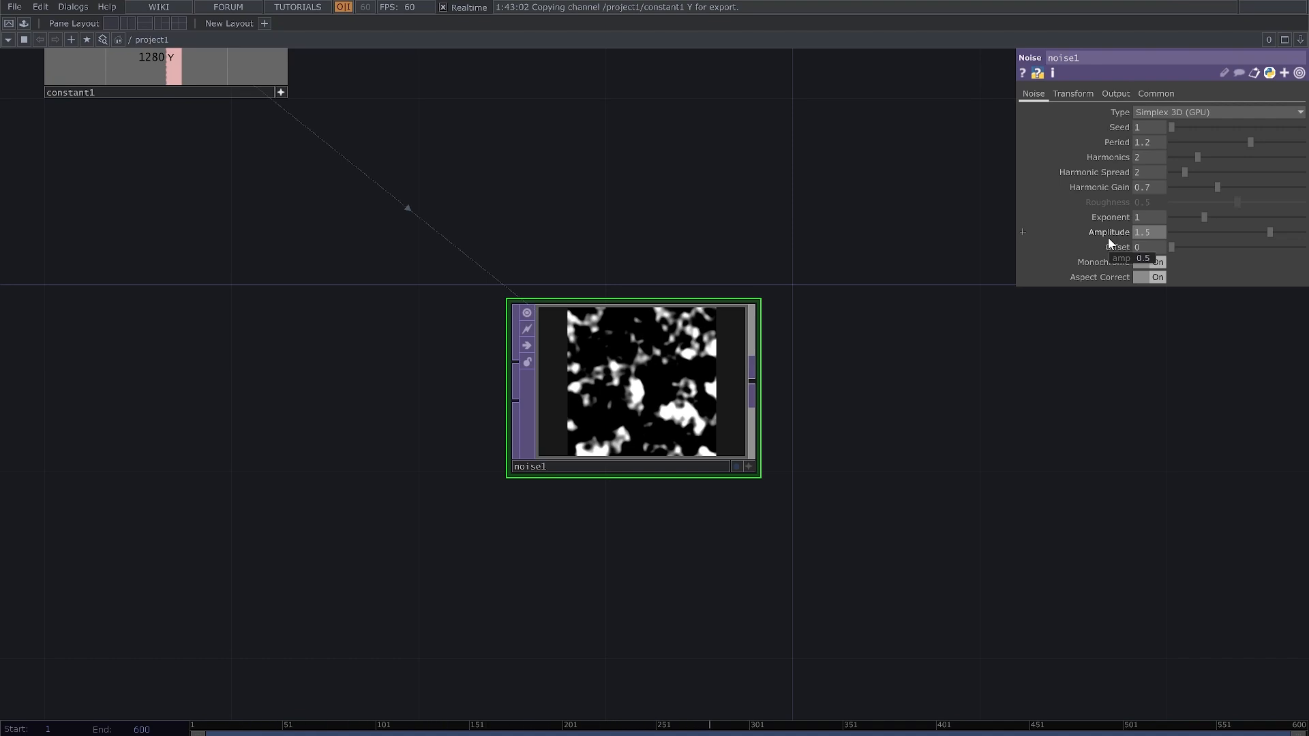
Step: Drive noise1's Z translation with the expression absTime. seconds *.5 and show only the parameters changed from their defaults
{"action": "left_click", "coordinate": [1072, 94]}
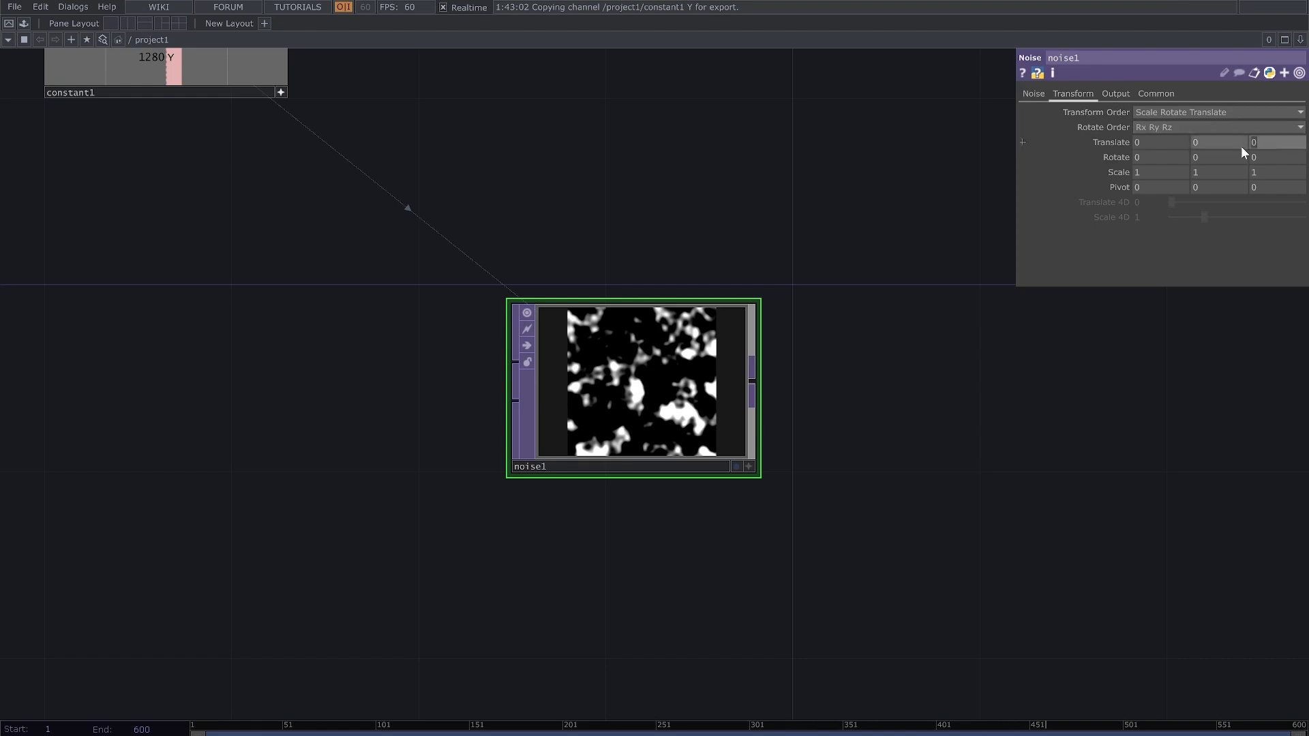
{"action": "left_click", "coordinate": [1112, 143]}
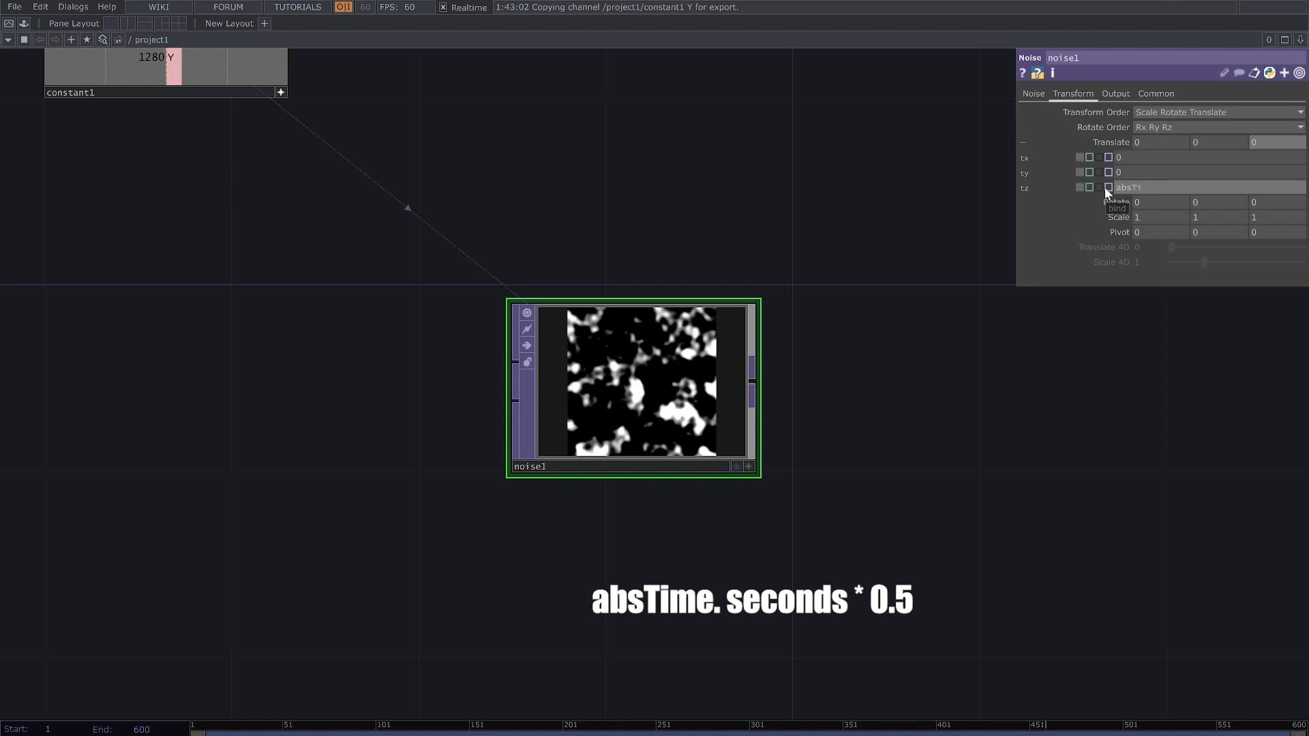
{"action": "type", "text": "me. seconds *.5"}
{"action": "key", "text": "Return"}
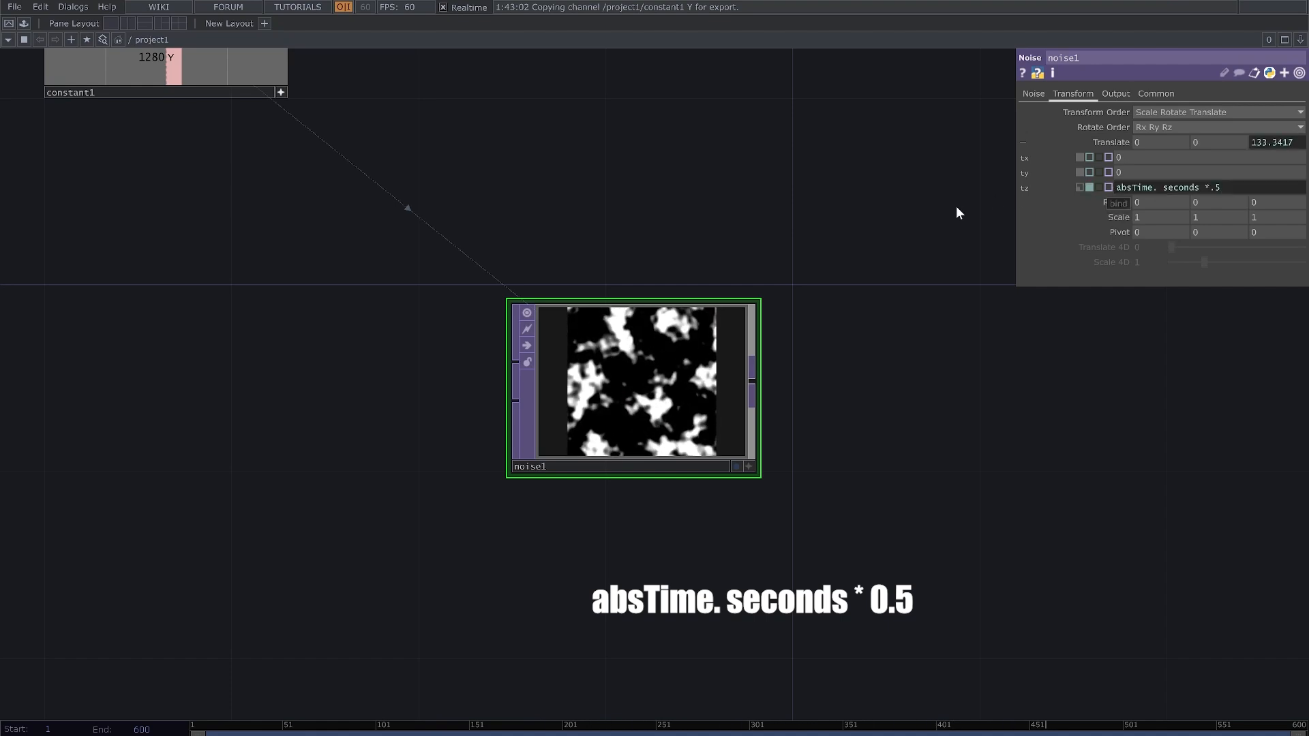
{"action": "left_click", "coordinate": [1299, 73]}
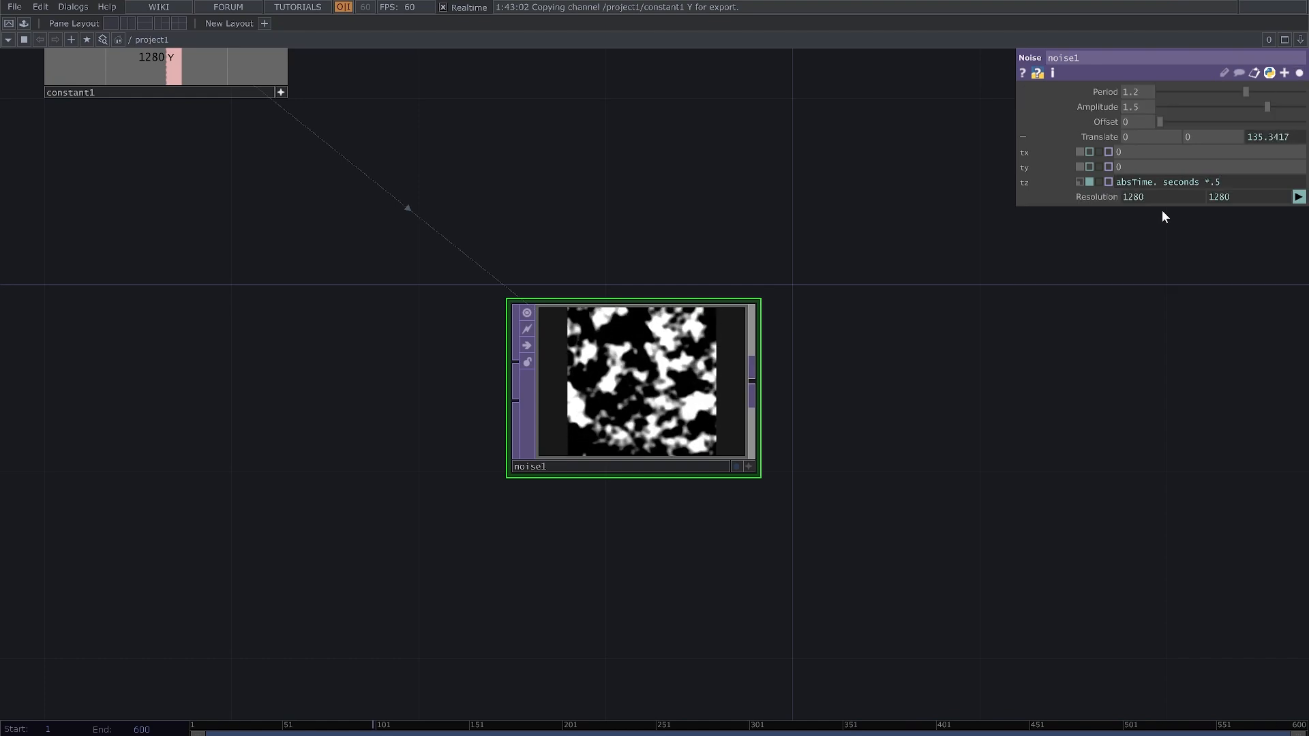
Step: Append a second Noise TOP to the output of noise1
{"action": "right_click", "coordinate": [753, 387]}
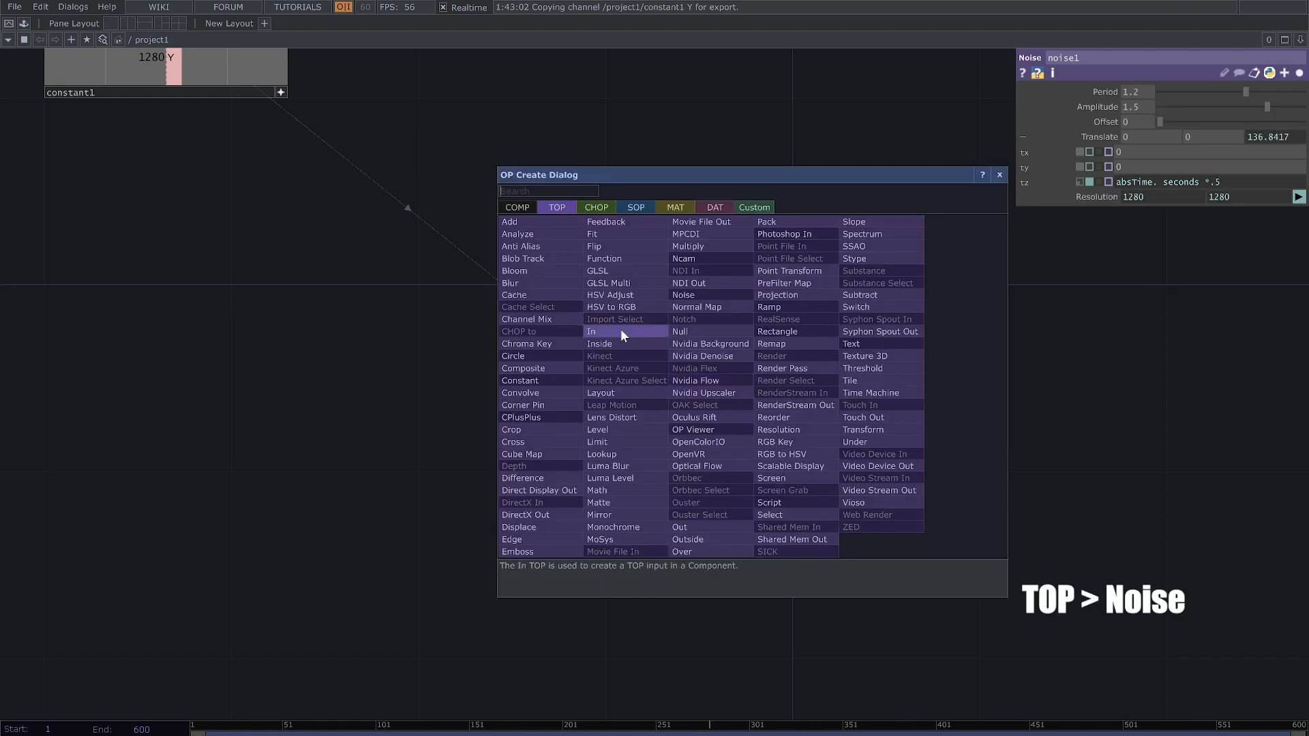
{"action": "left_click", "coordinate": [707, 295]}
{"action": "left_click", "coordinate": [955, 377]}
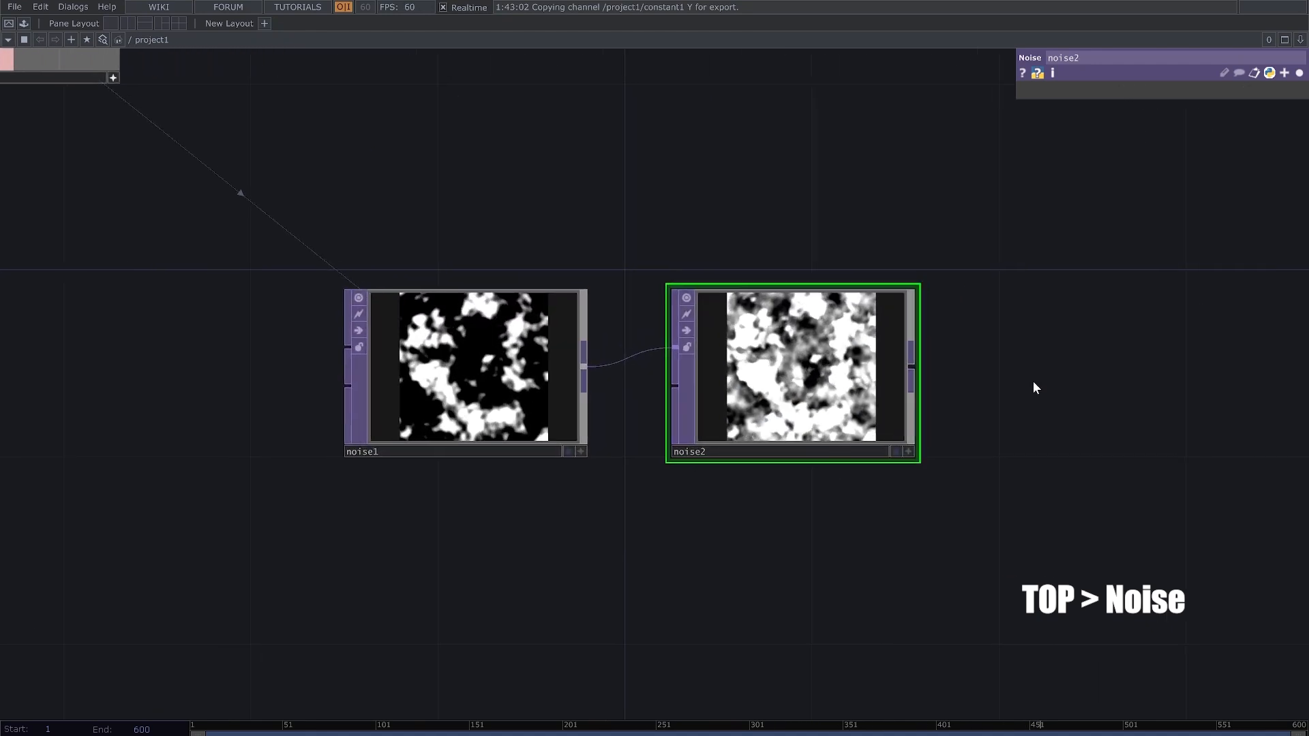
{"action": "left_click_drag", "start_coordinate": [1034, 388], "coordinate": [987, 383]}
Step: Show all parameters of noise2 and set its offset to 0, amplitude to 1.15 and period to 3
{"action": "left_click", "coordinate": [1298, 72]}
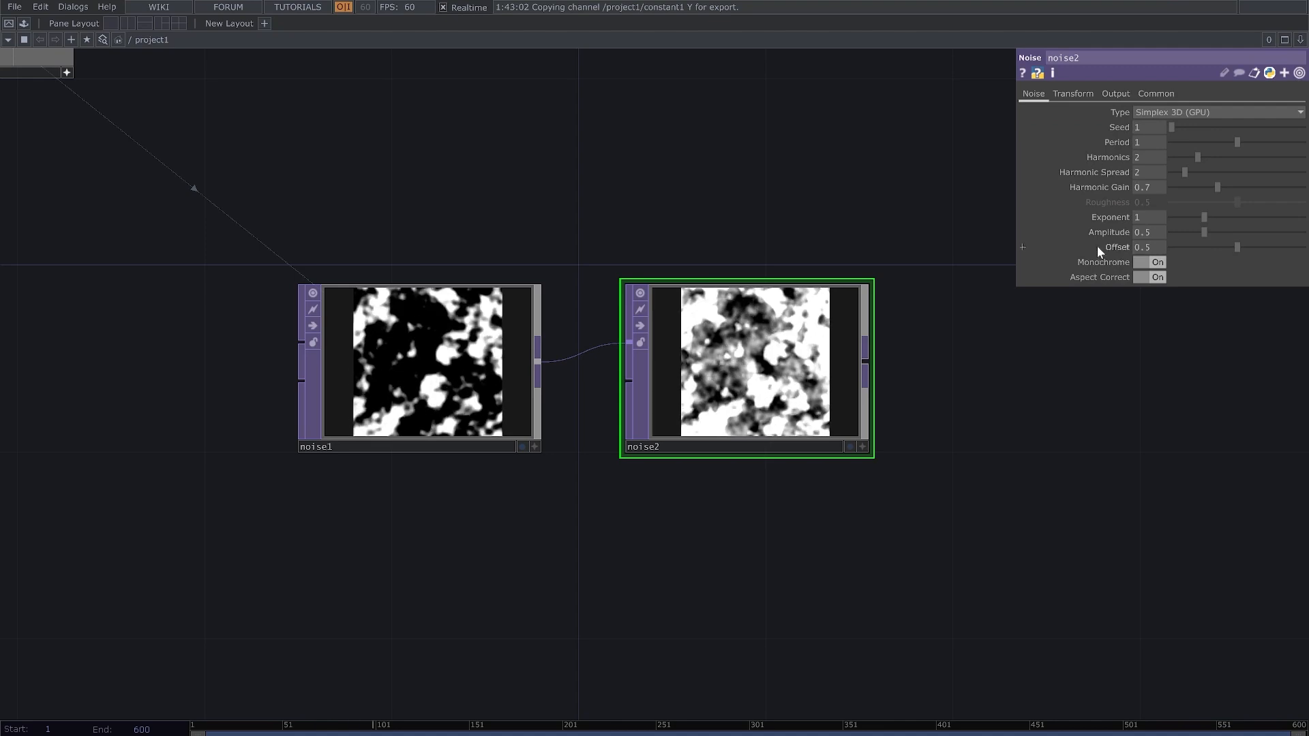
{"action": "left_click_drag", "start_coordinate": [1237, 247], "coordinate": [1103, 253]}
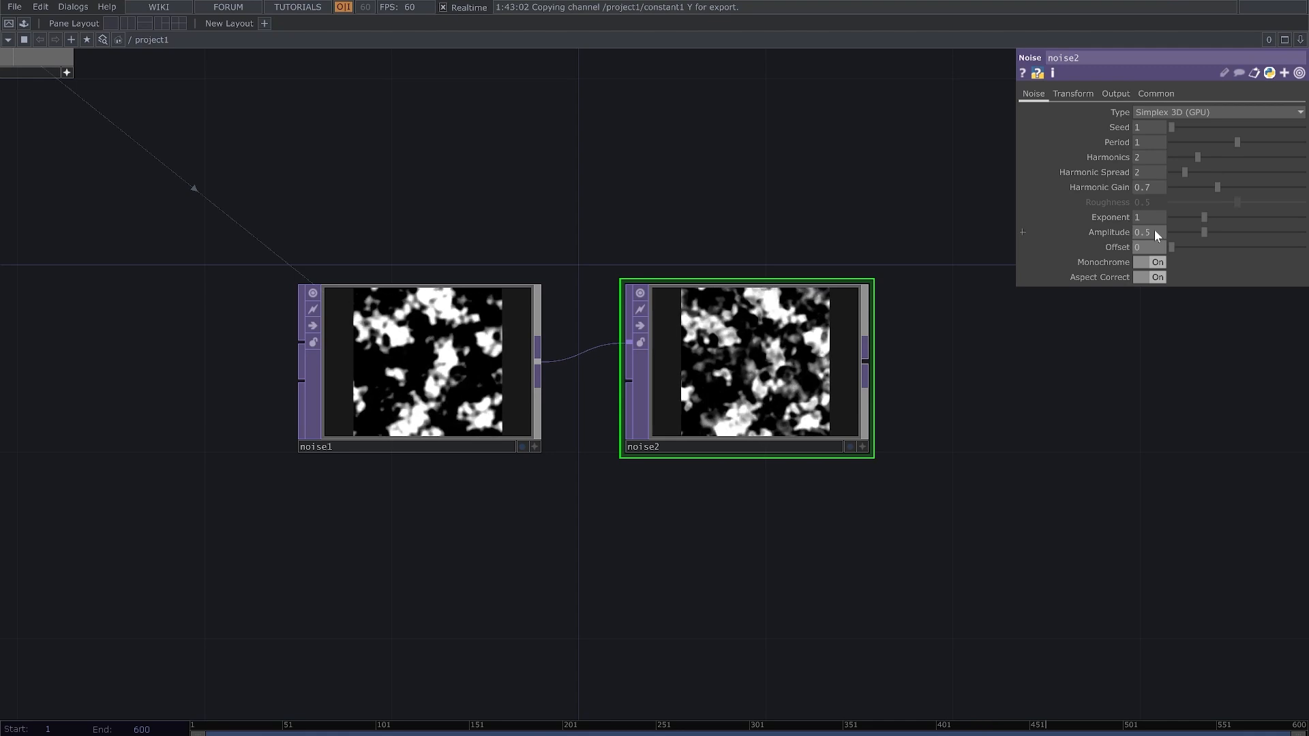
{"action": "left_click_drag", "start_coordinate": [1155, 232], "coordinate": [1102, 230]}
{"action": "type", "text": "1"}
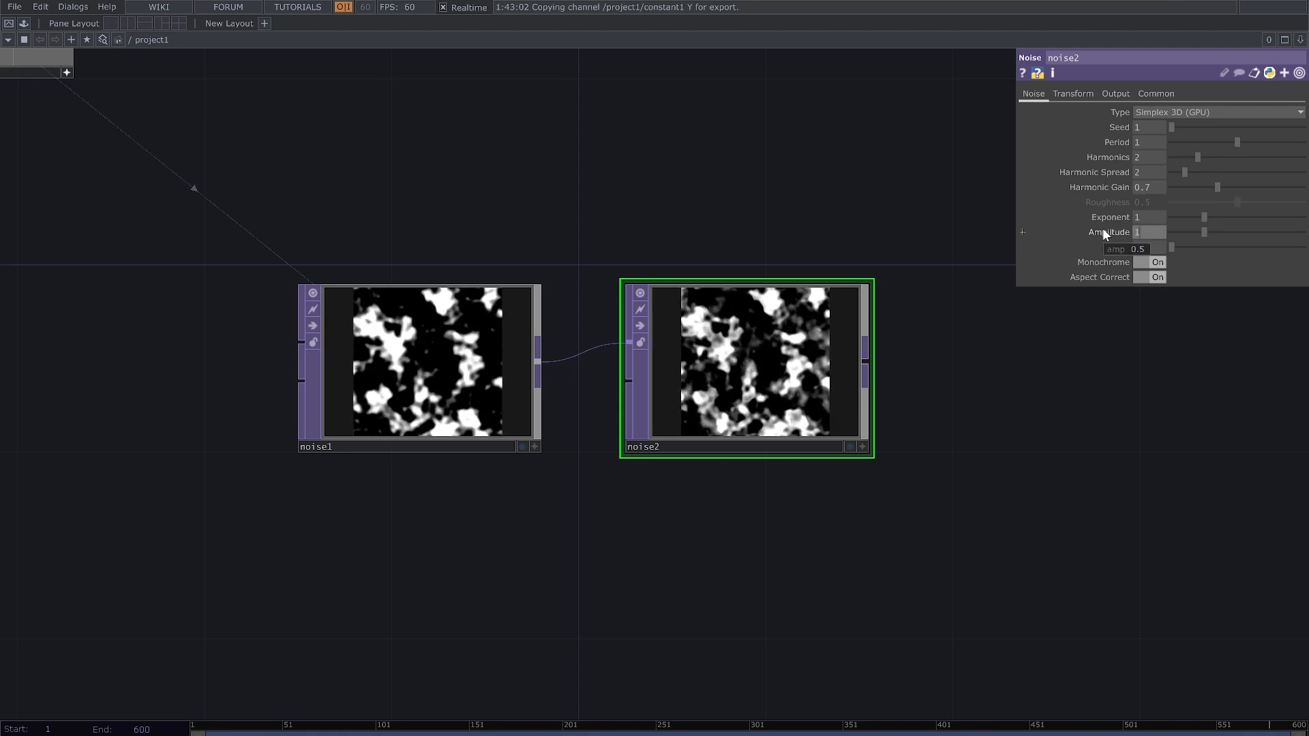
{"action": "type", "text": ".15"}
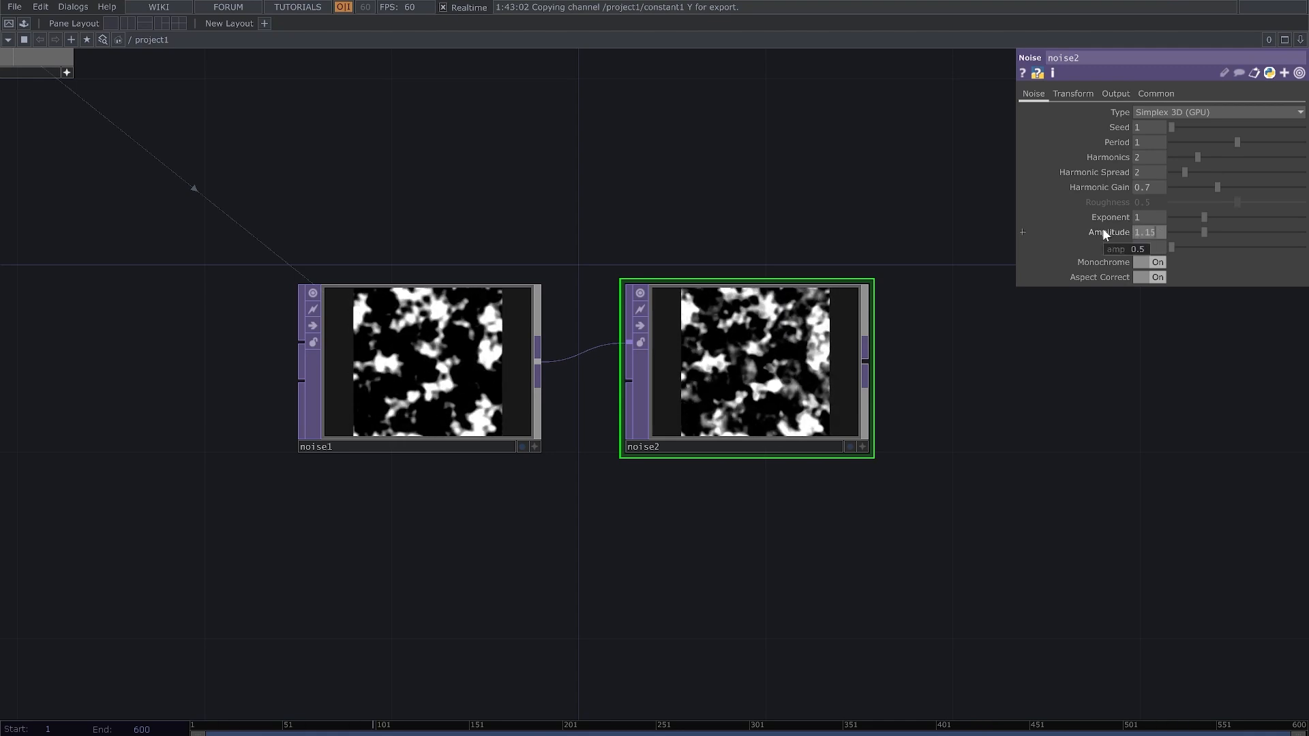
{"action": "left_click", "coordinate": [1146, 143]}
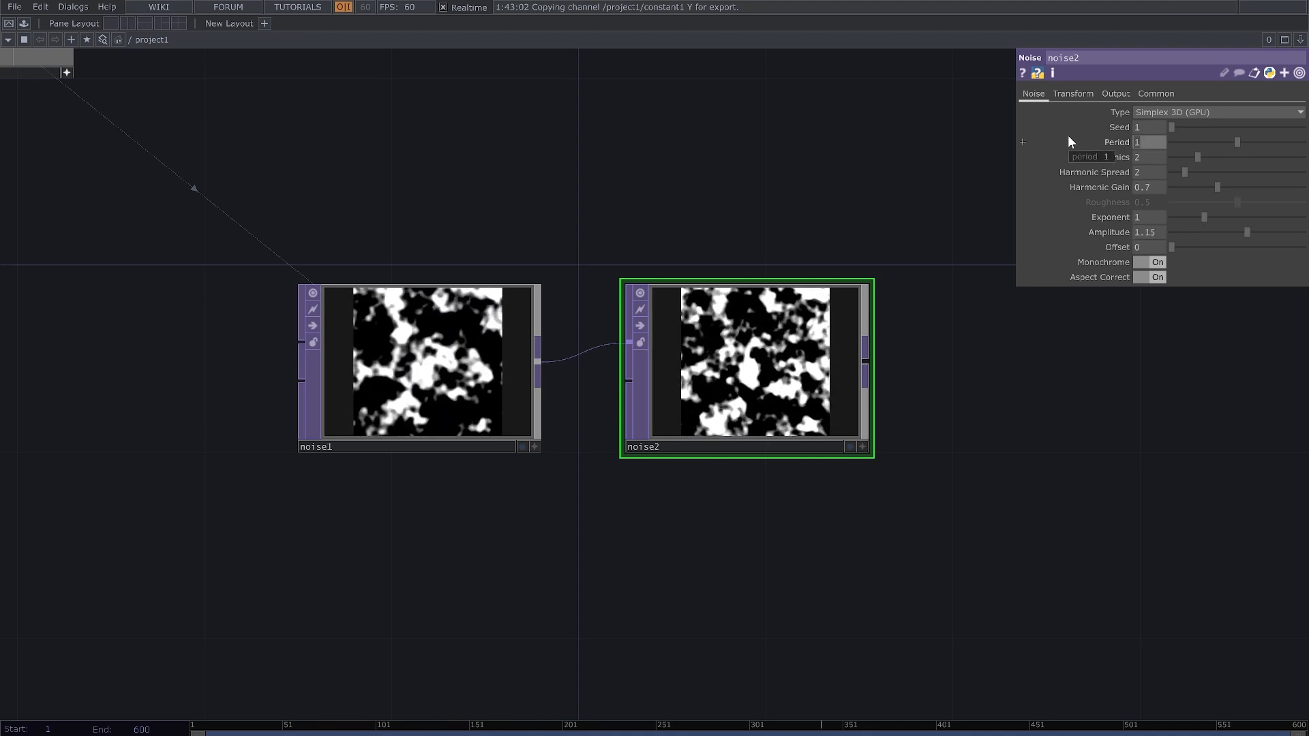
{"action": "type", "text": "3"}
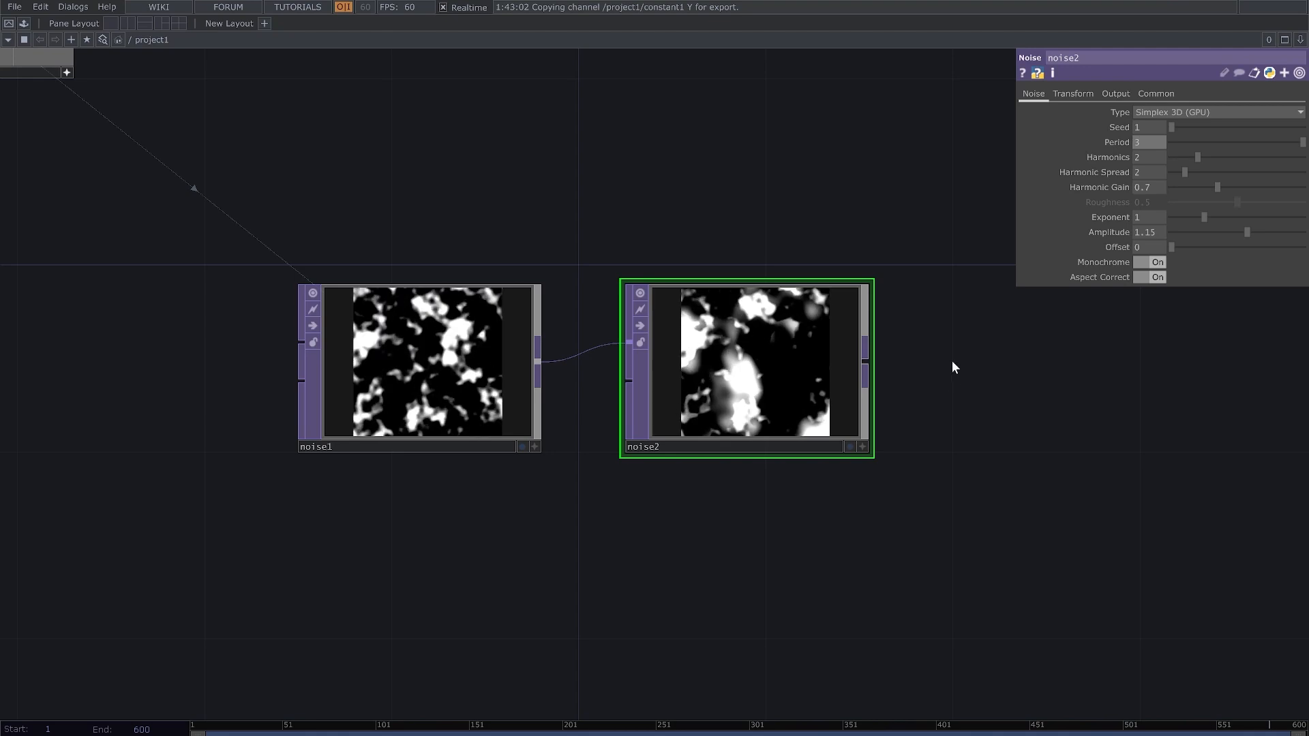
Step: Drive noise2's Z translation with the expression absTime. seconds *.5, reusing the one from noise1's Z translation
{"action": "left_click", "coordinate": [1073, 93]}
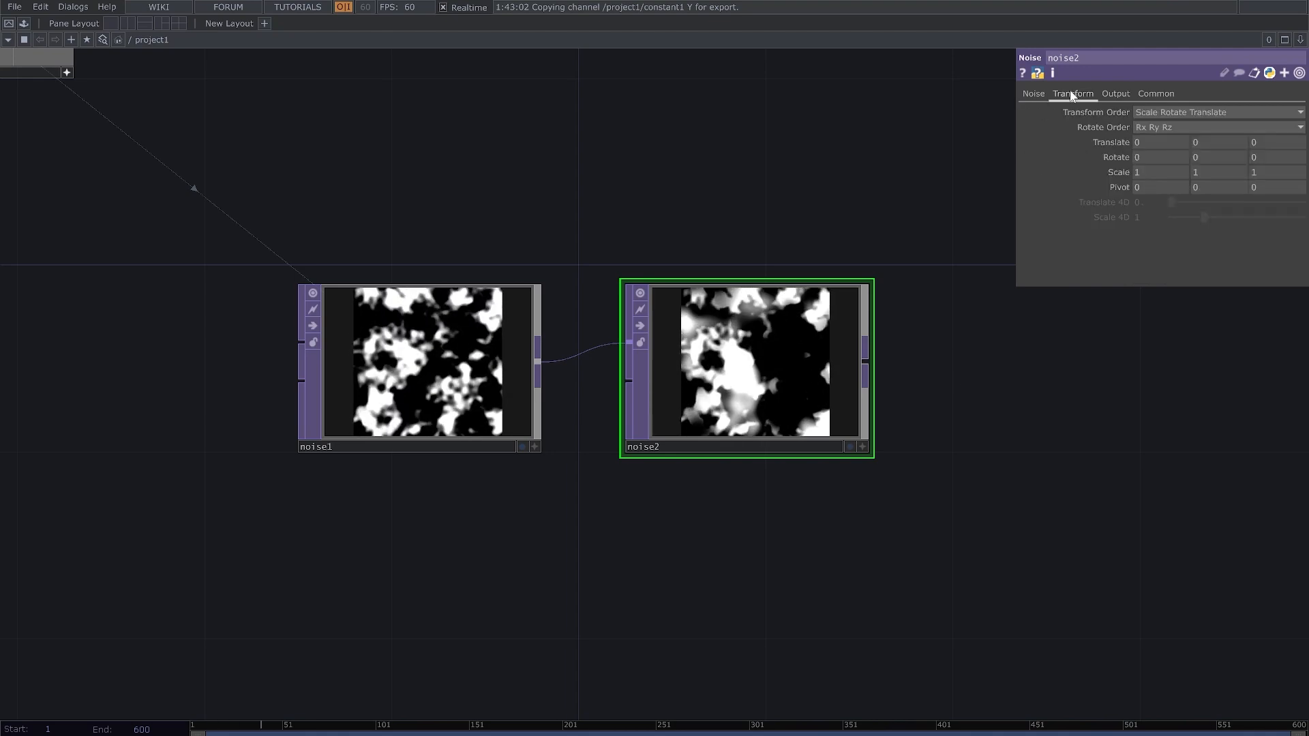
{"action": "left_click", "coordinate": [458, 336]}
{"action": "left_click_drag", "start_coordinate": [1246, 187], "coordinate": [1059, 182]}
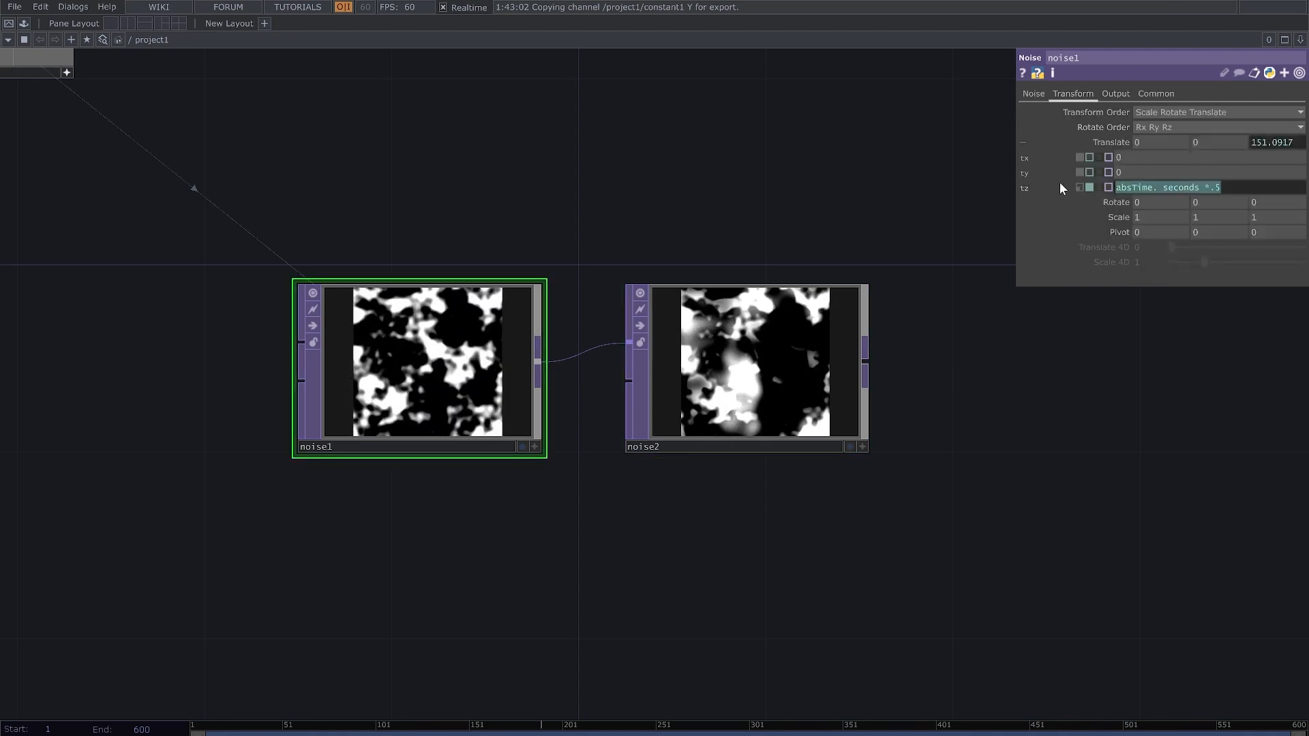
{"action": "right_click", "coordinate": [1140, 191]}
{"action": "left_click_drag", "start_coordinate": [1242, 186], "coordinate": [1115, 182]}
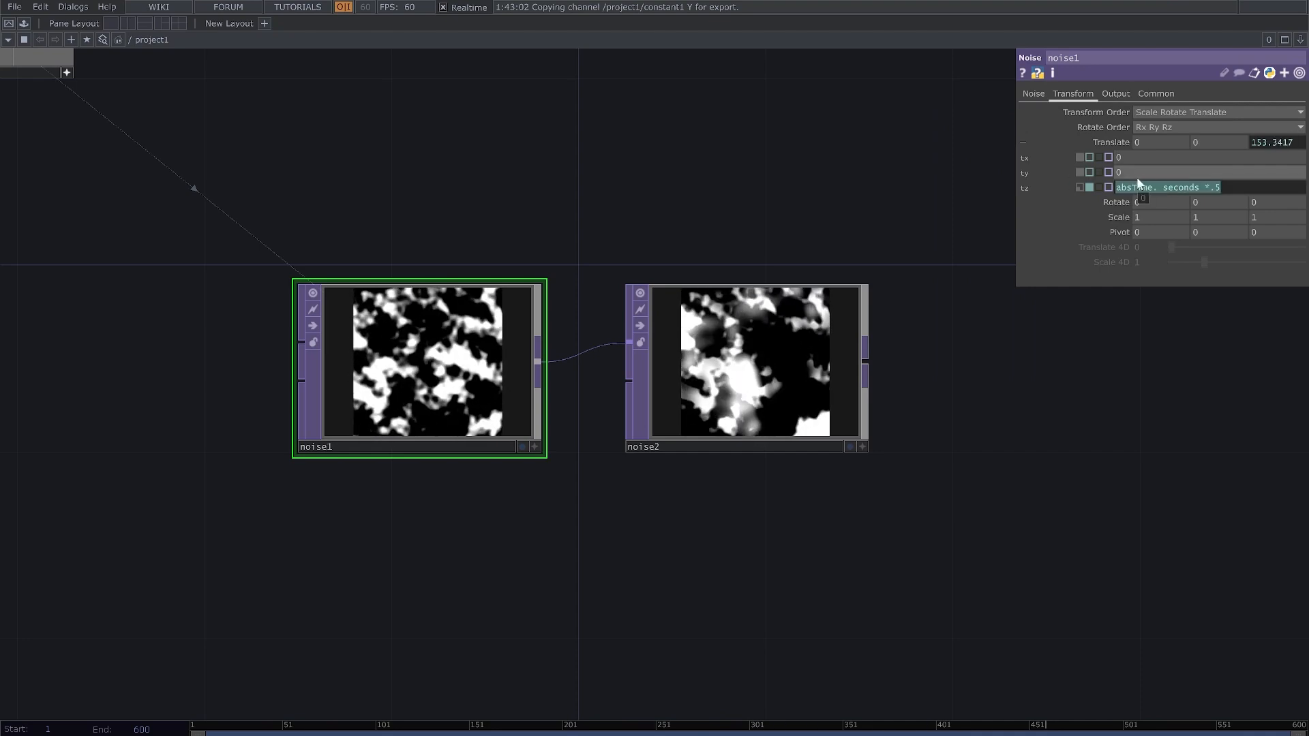
{"action": "left_click", "coordinate": [756, 361]}
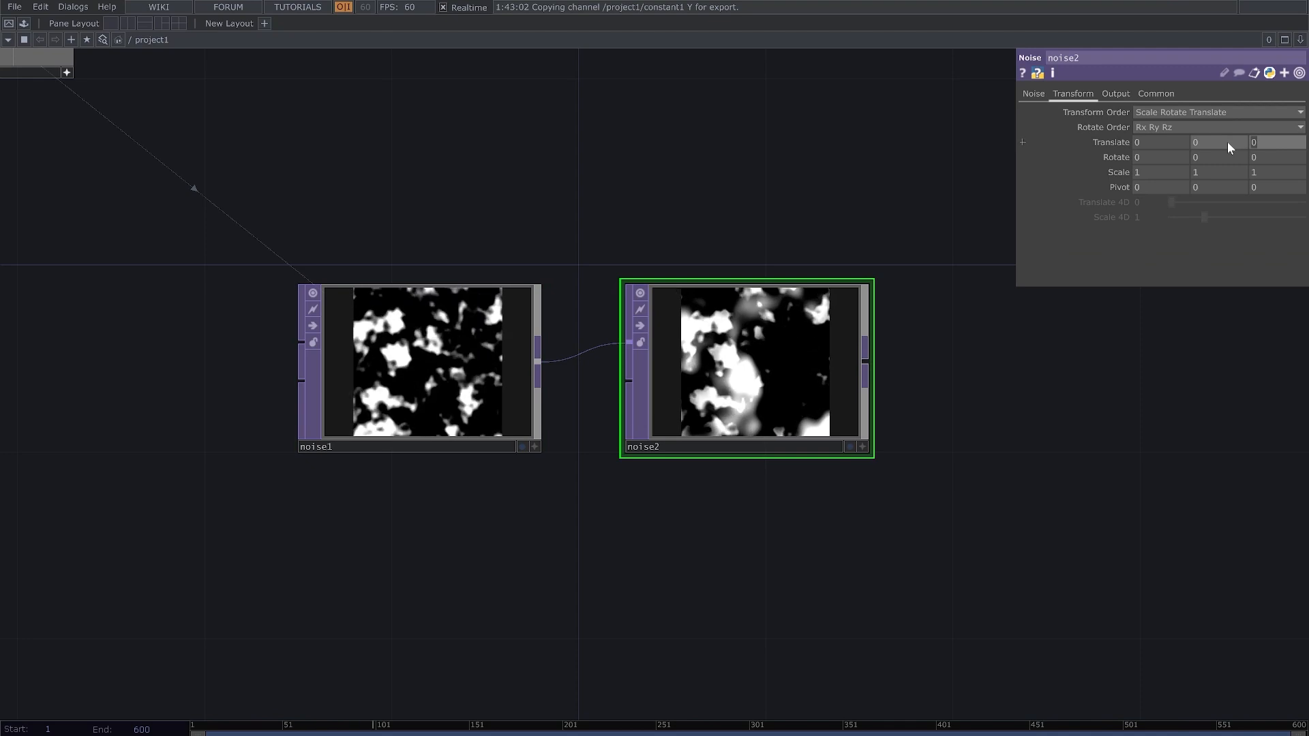
{"action": "type", "text": "absTime.seconds*.5"}
{"action": "key", "text": "Return"}
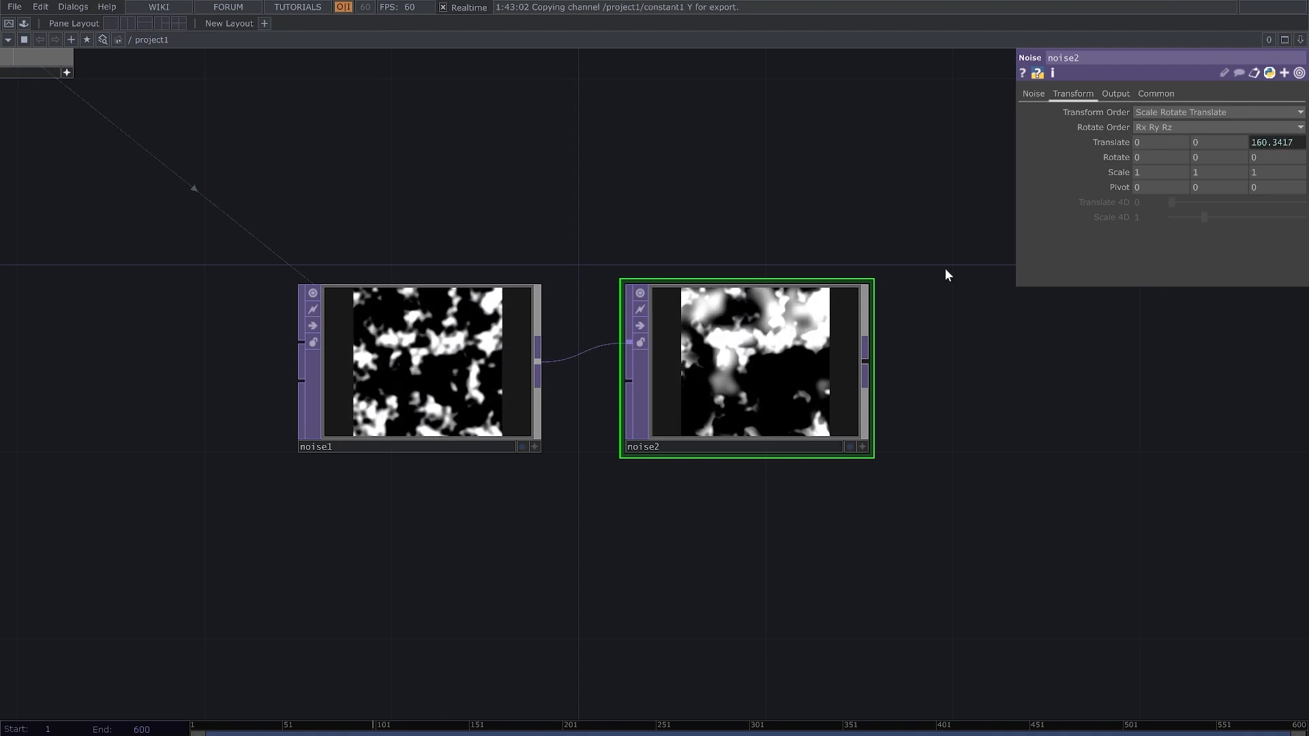
Step: Append a Null TOP to the output of noise2
{"action": "scroll", "coordinate": [945, 275], "scroll_direction": "down", "scroll_amount": 5}
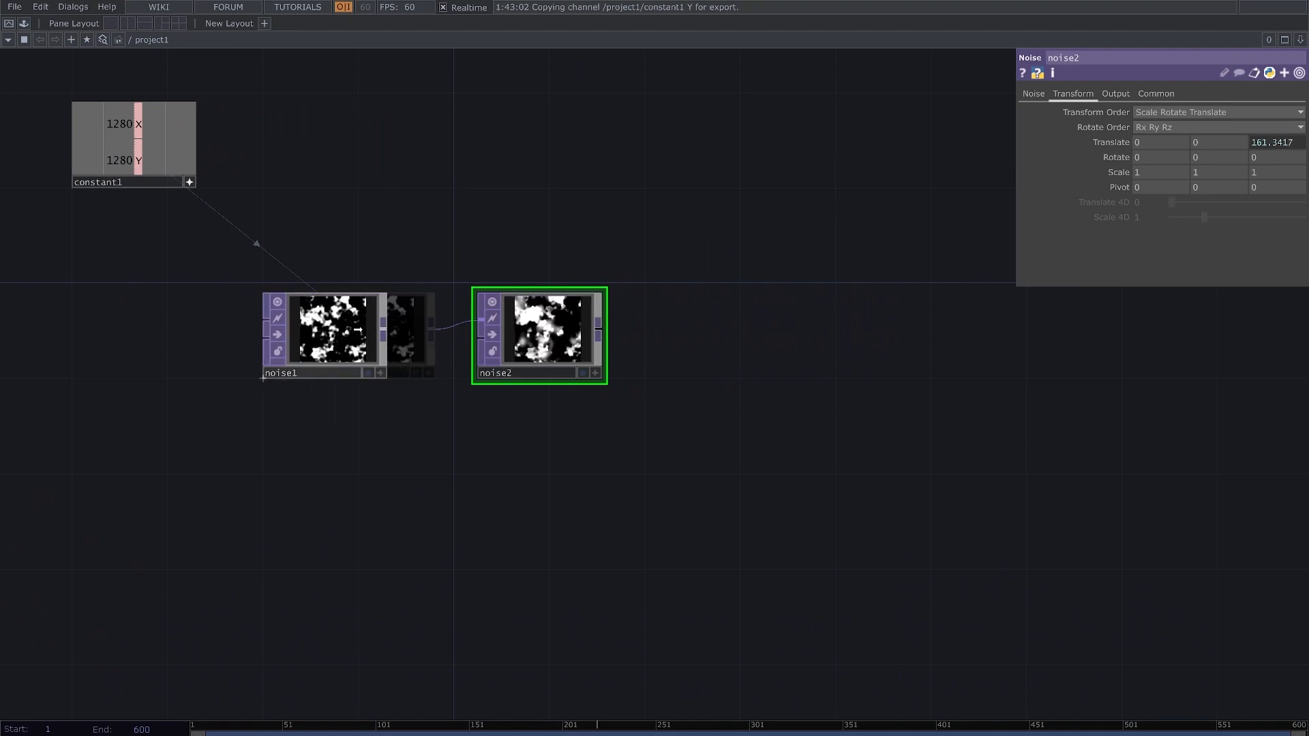
{"action": "key", "text": "Tab"}
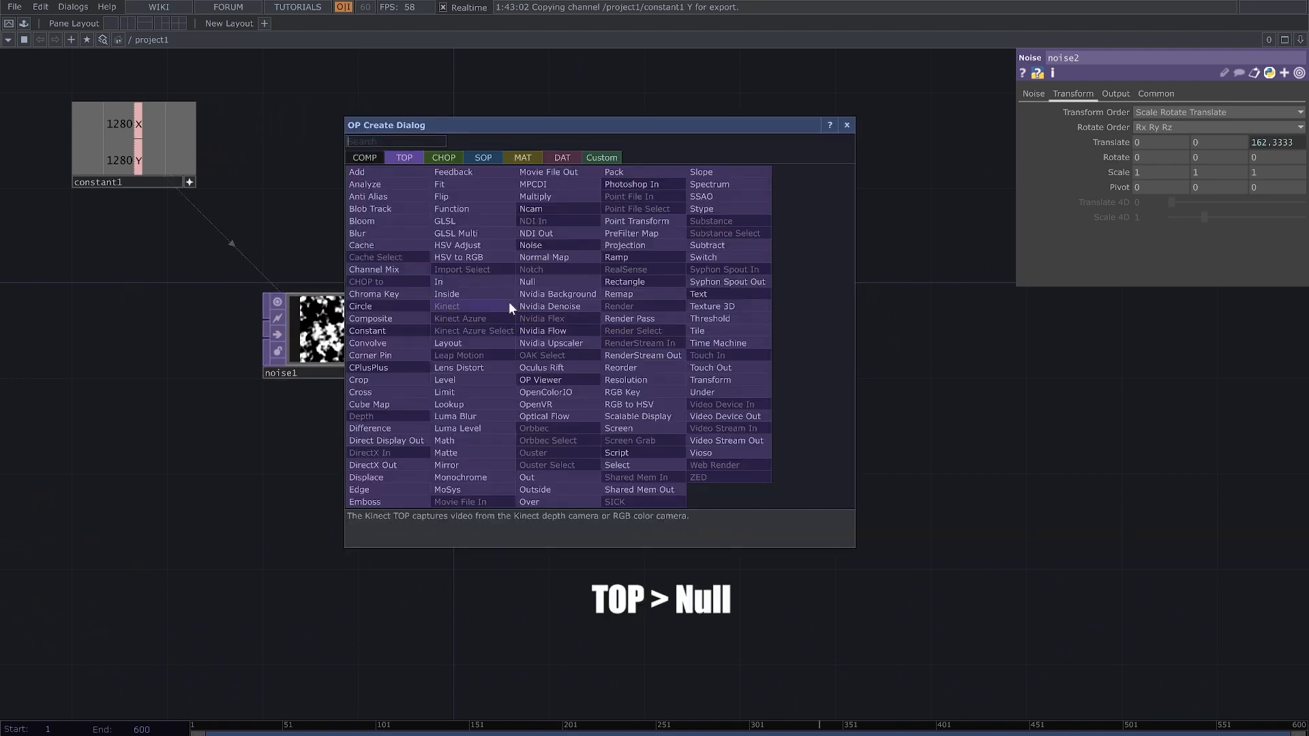
{"action": "left_click", "coordinate": [542, 283]}
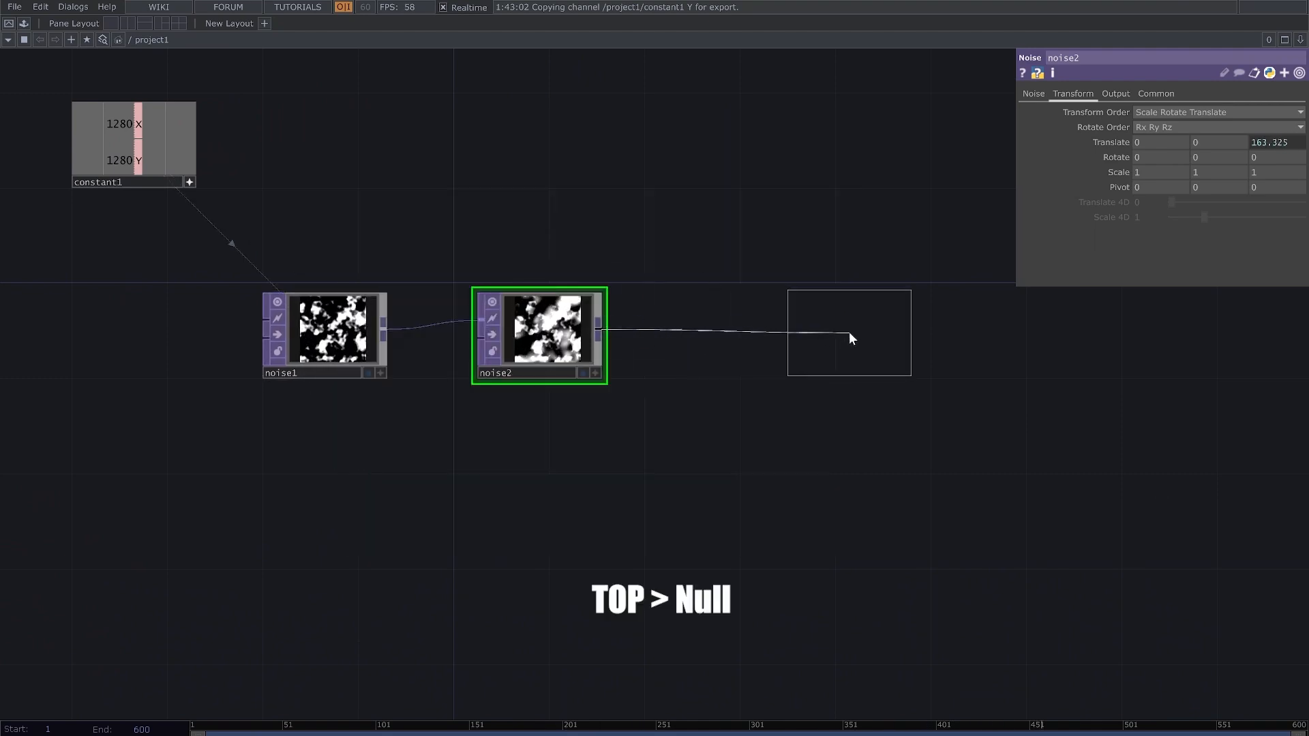
{"action": "left_click", "coordinate": [849, 331]}
Step: Append a Feedback TOP to the output of null1, placing it above and beyond the Null
{"action": "left_click_drag", "start_coordinate": [928, 335], "coordinate": [599, 334]}
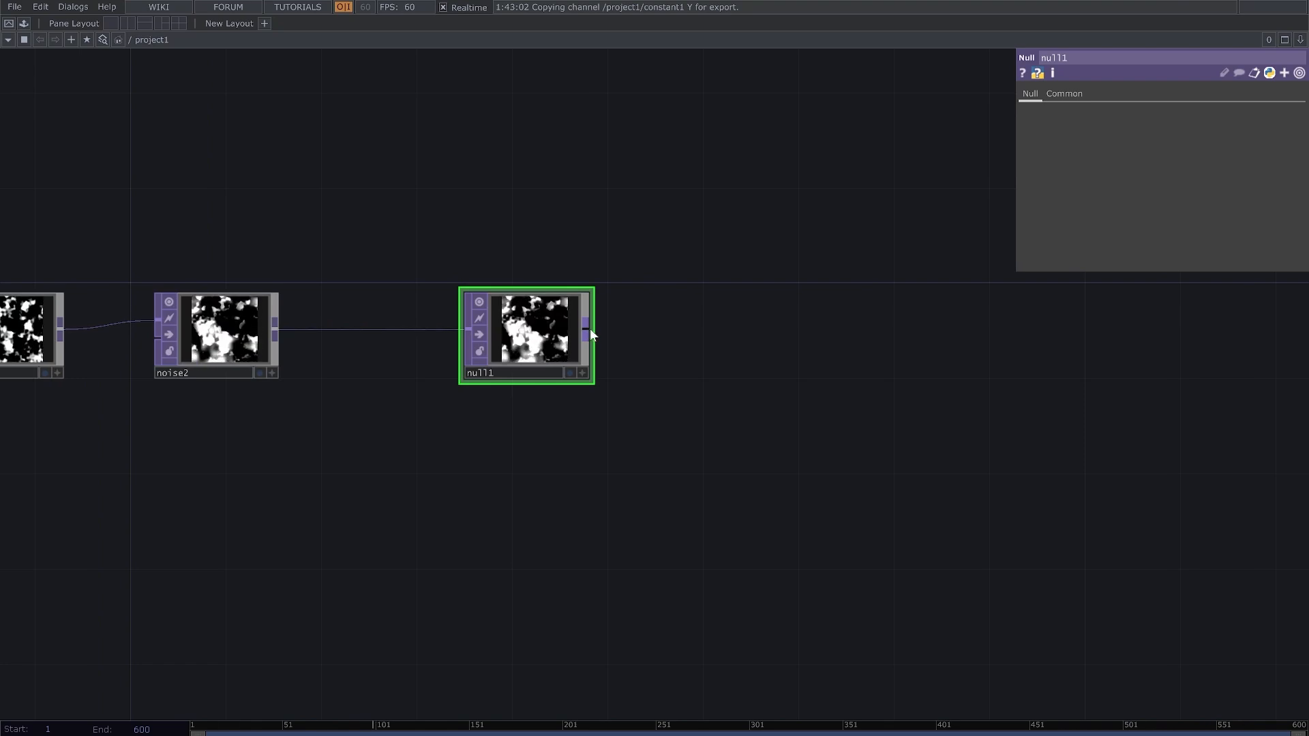
{"action": "right_click", "coordinate": [591, 329]}
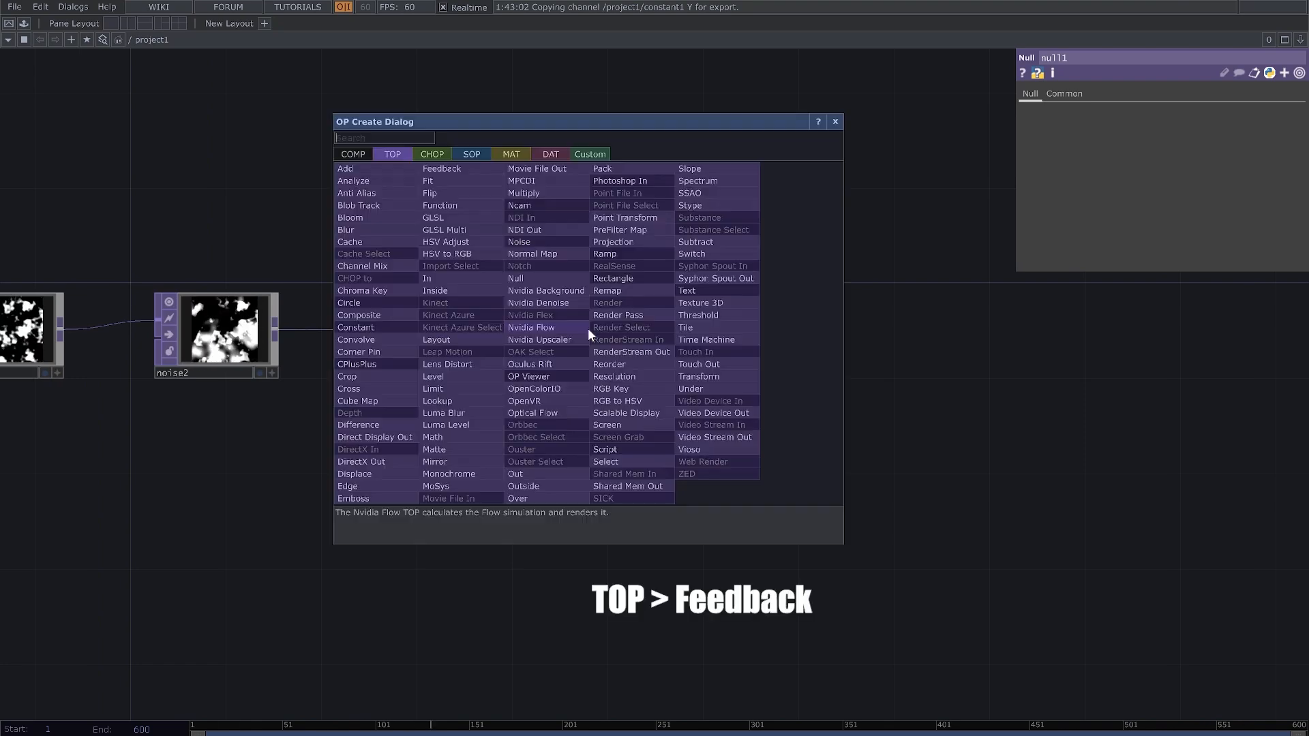
{"action": "left_click", "coordinate": [473, 172]}
{"action": "left_click", "coordinate": [741, 203]}
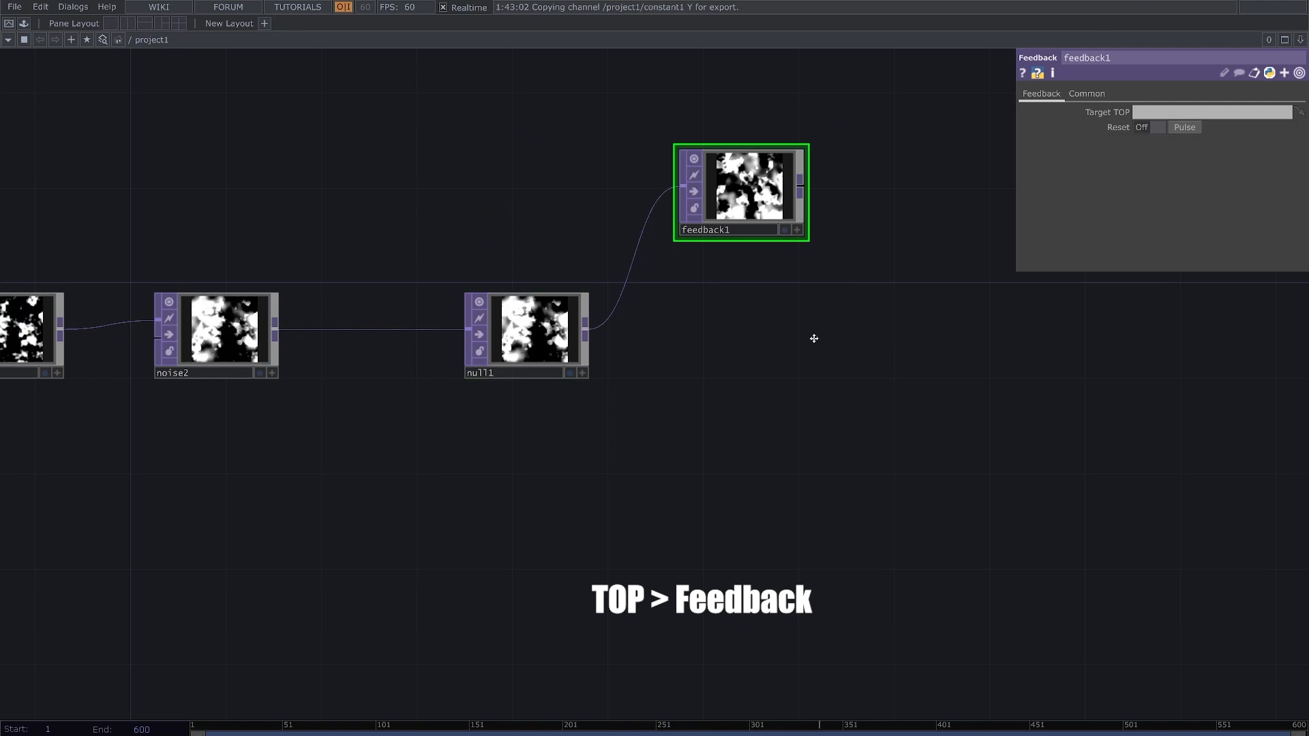
Step: Append a Displace TOP to feedback1 and wire feedback1 into the Displace's second input as well
{"action": "left_click_drag", "start_coordinate": [814, 338], "coordinate": [644, 372]}
{"action": "right_click", "coordinate": [633, 219]}
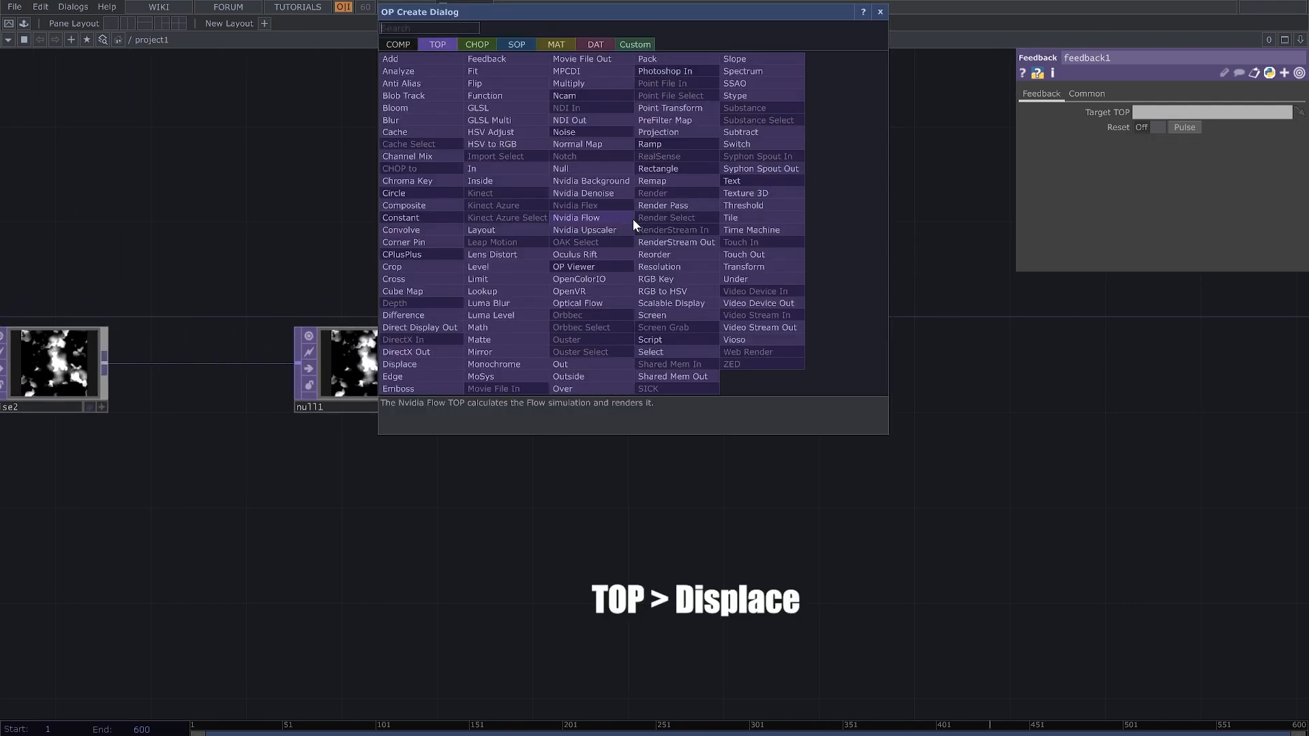
{"action": "left_click", "coordinate": [423, 362]}
{"action": "left_click", "coordinate": [818, 231]}
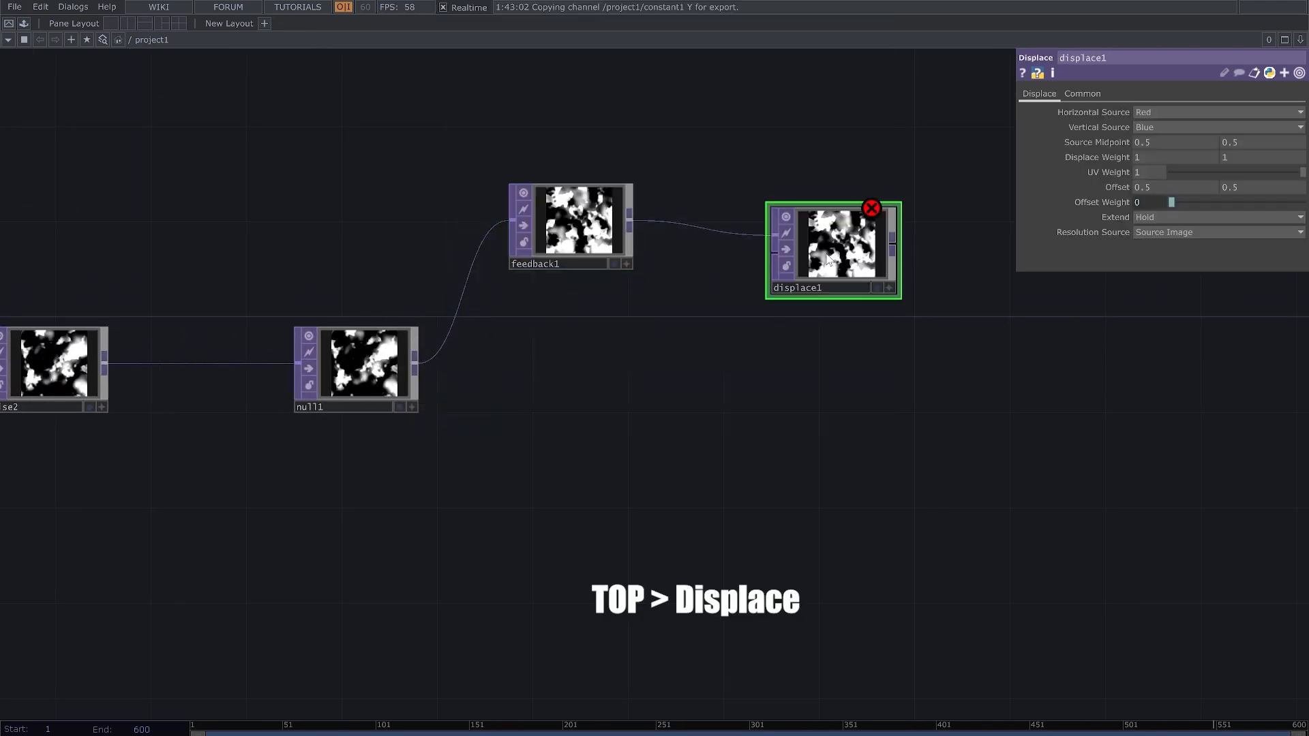
{"action": "left_click", "coordinate": [637, 220]}
{"action": "left_click", "coordinate": [775, 252]}
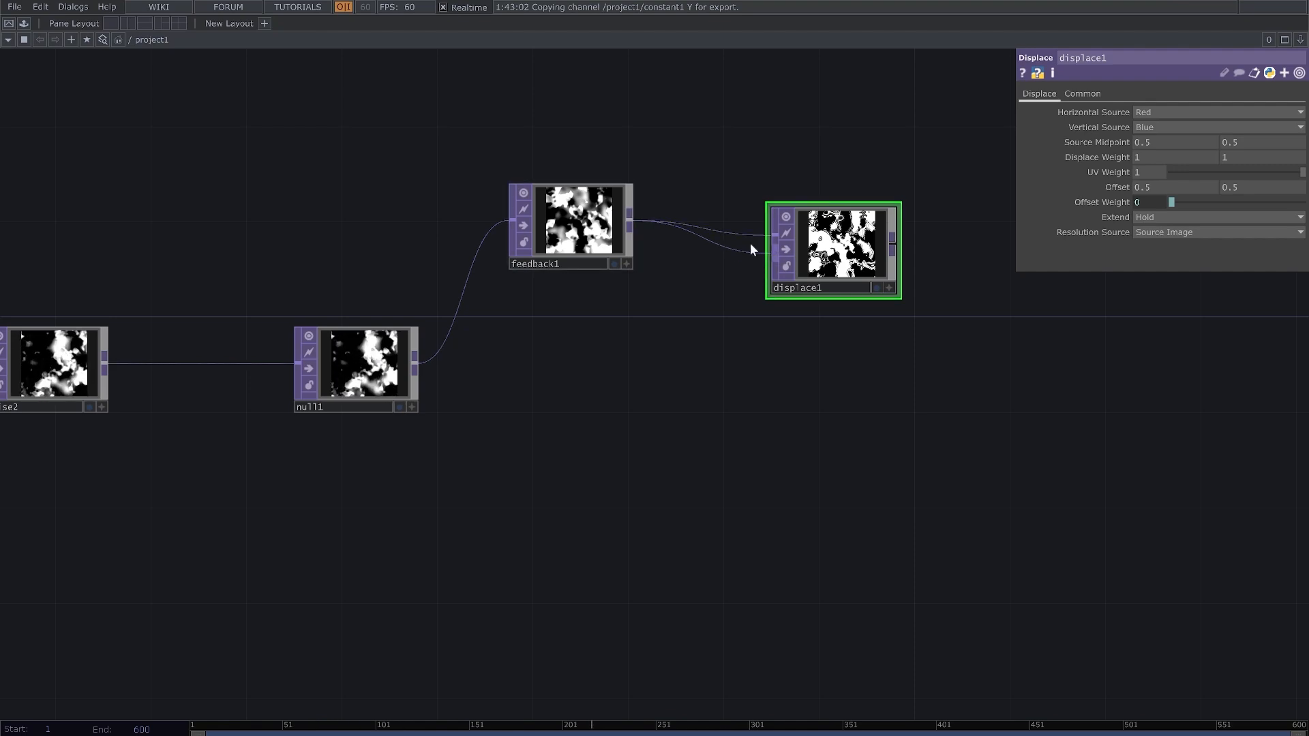
Step: Append a Level TOP to the output of displace1
{"action": "left_click_drag", "start_coordinate": [900, 370], "coordinate": [730, 382]}
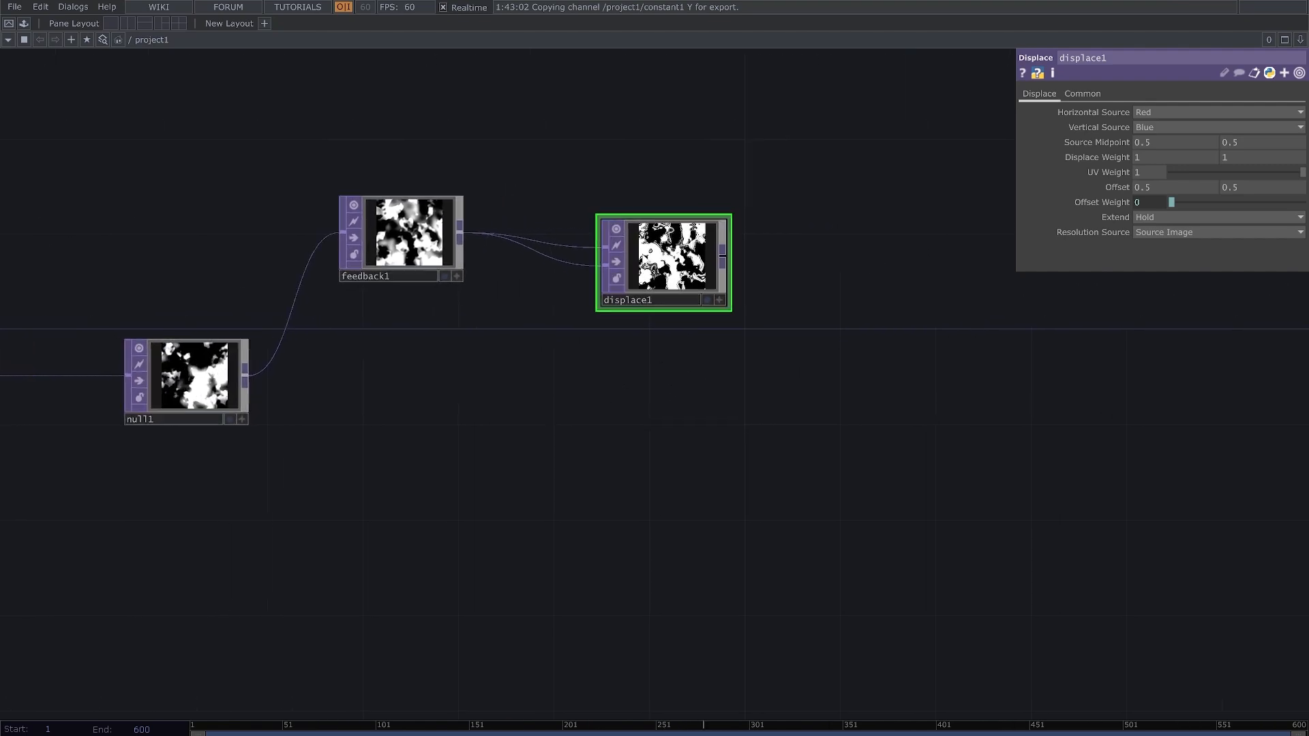
{"action": "right_click", "coordinate": [725, 255]}
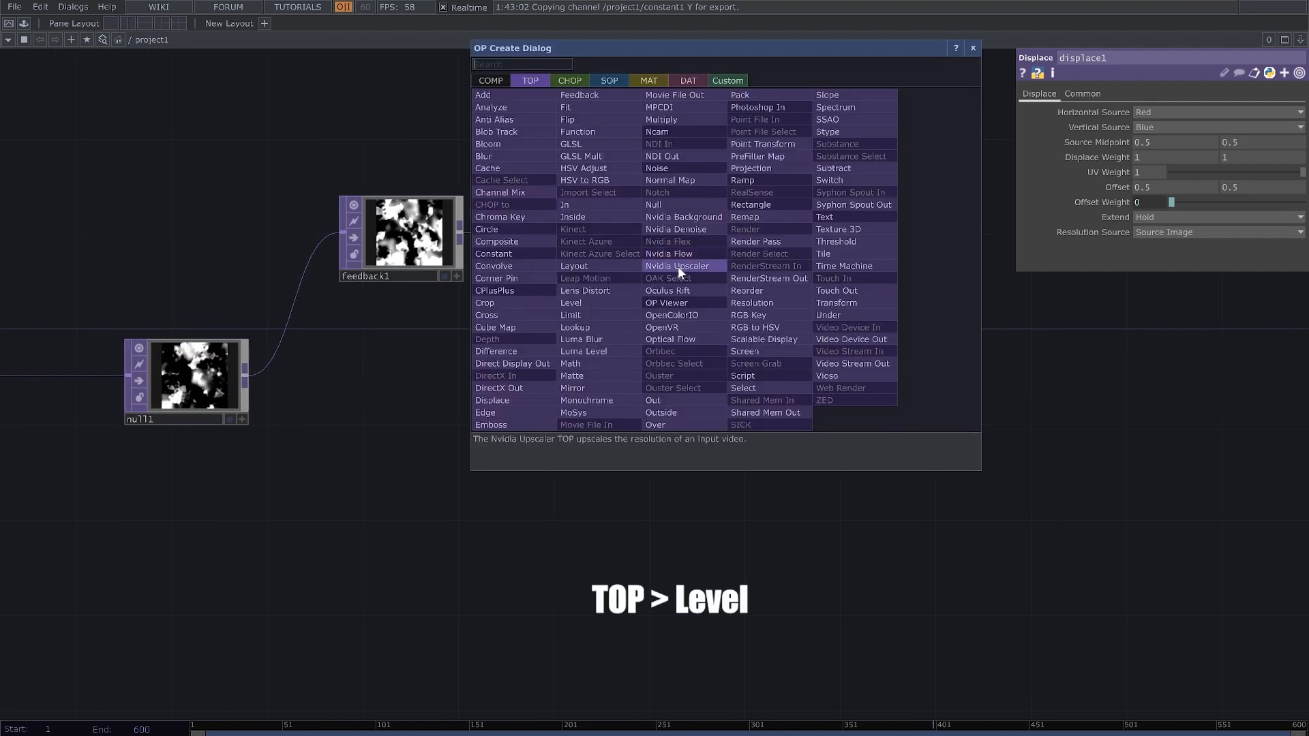
{"action": "left_click", "coordinate": [596, 304]}
{"action": "left_click", "coordinate": [885, 358]}
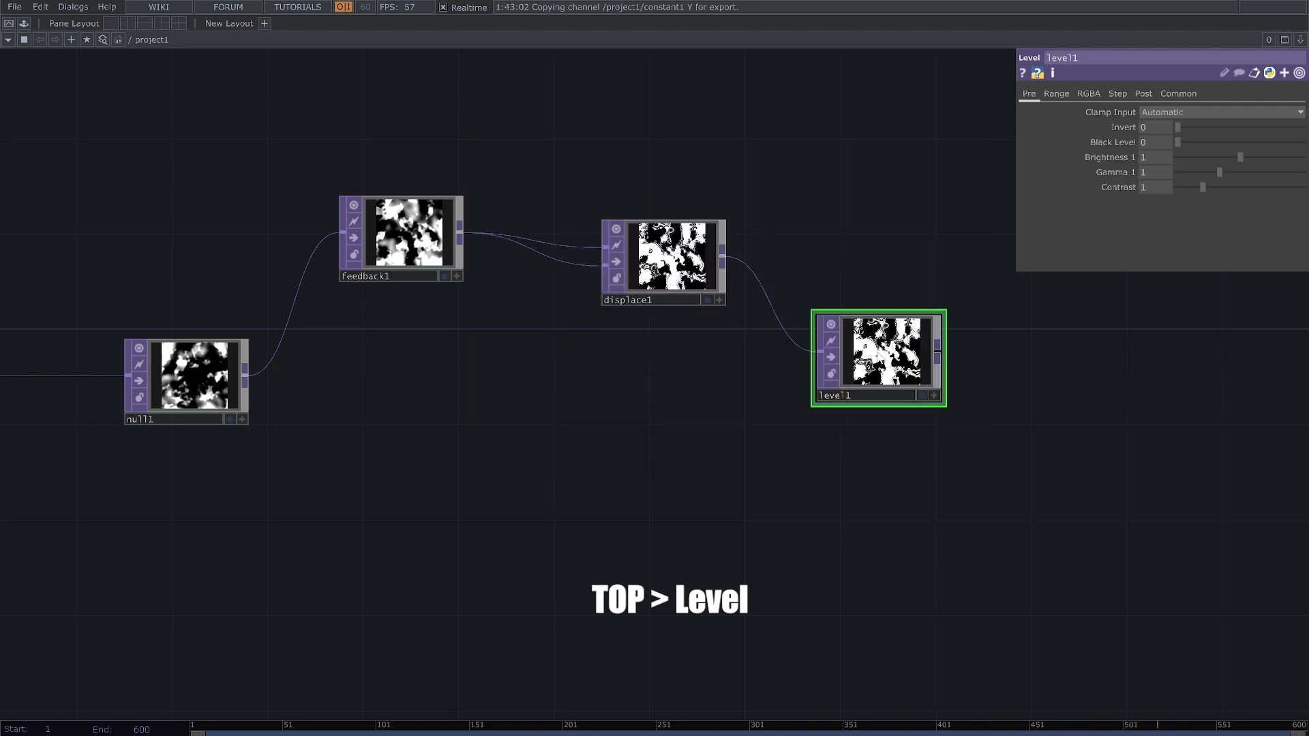
Step: Append a Composite TOP to the output of level1 and connect null1 as its second input
{"action": "right_click", "coordinate": [939, 356]}
{"action": "left_click", "coordinate": [743, 335]}
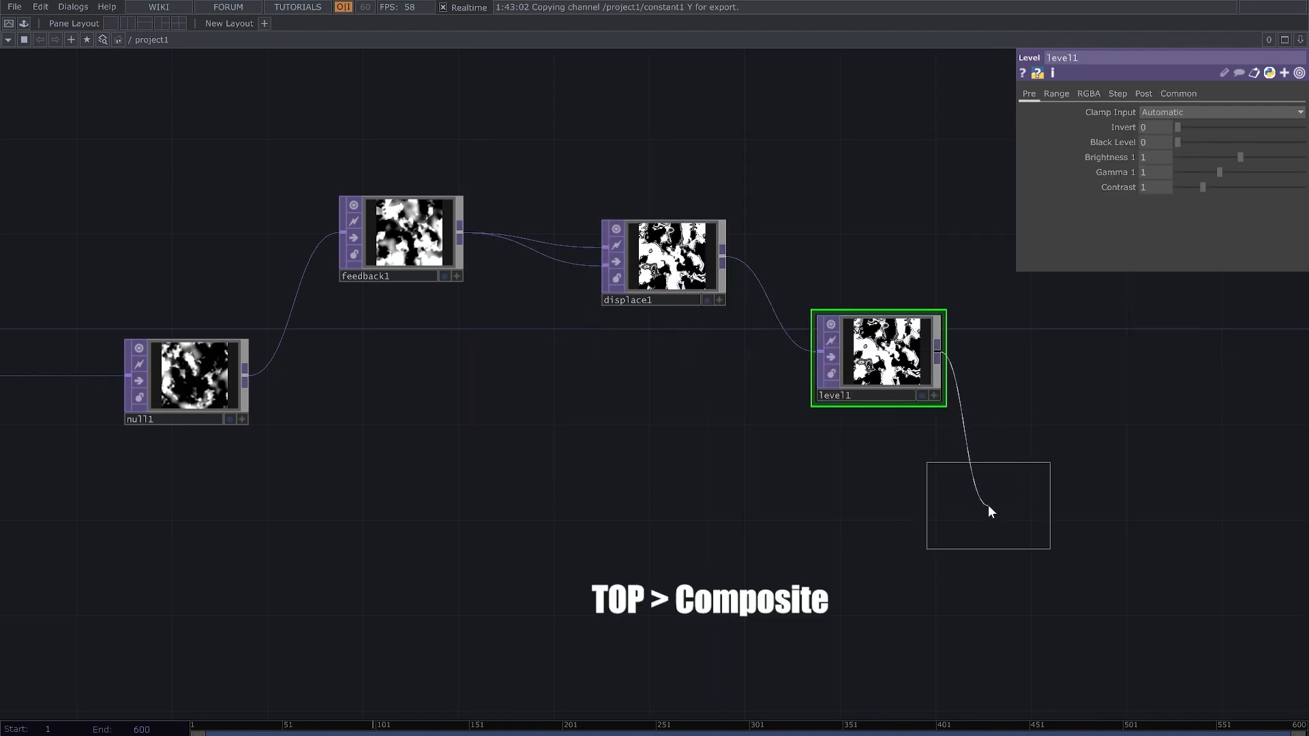
{"action": "left_click", "coordinate": [989, 508]}
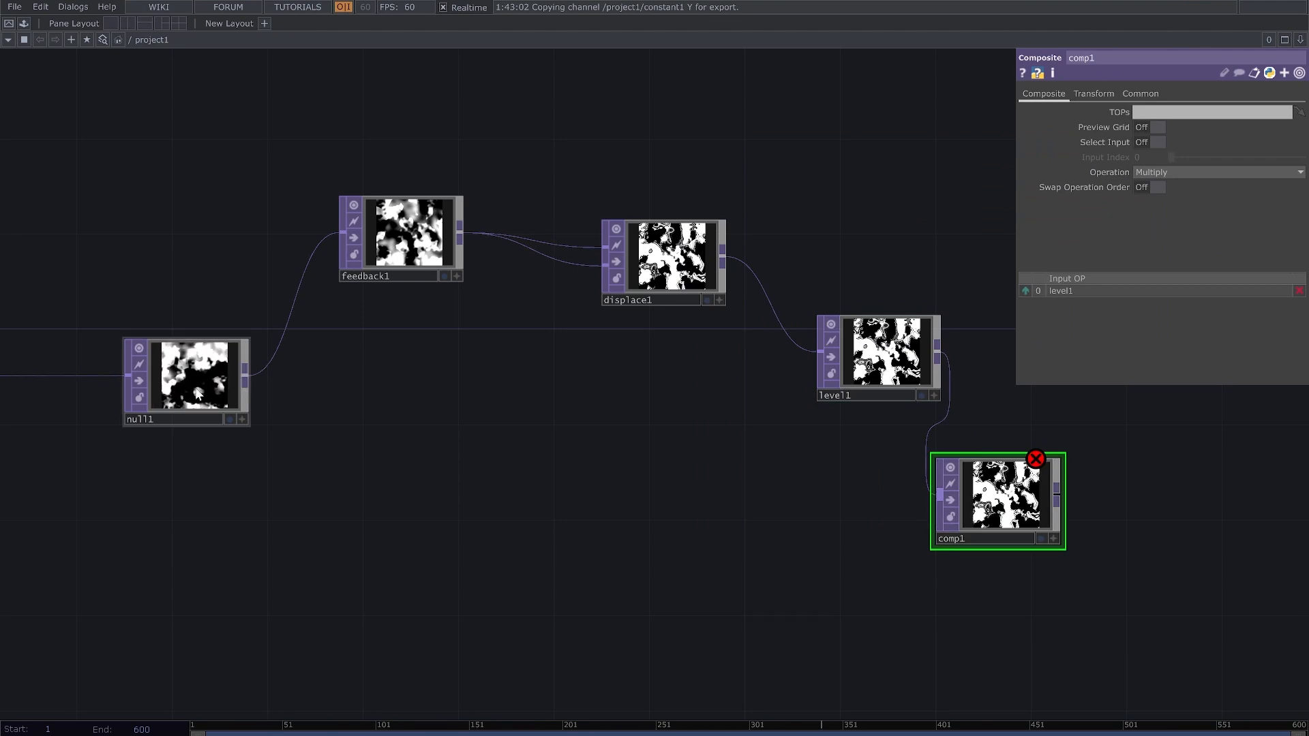
{"action": "left_click_drag", "start_coordinate": [251, 377], "coordinate": [830, 534]}
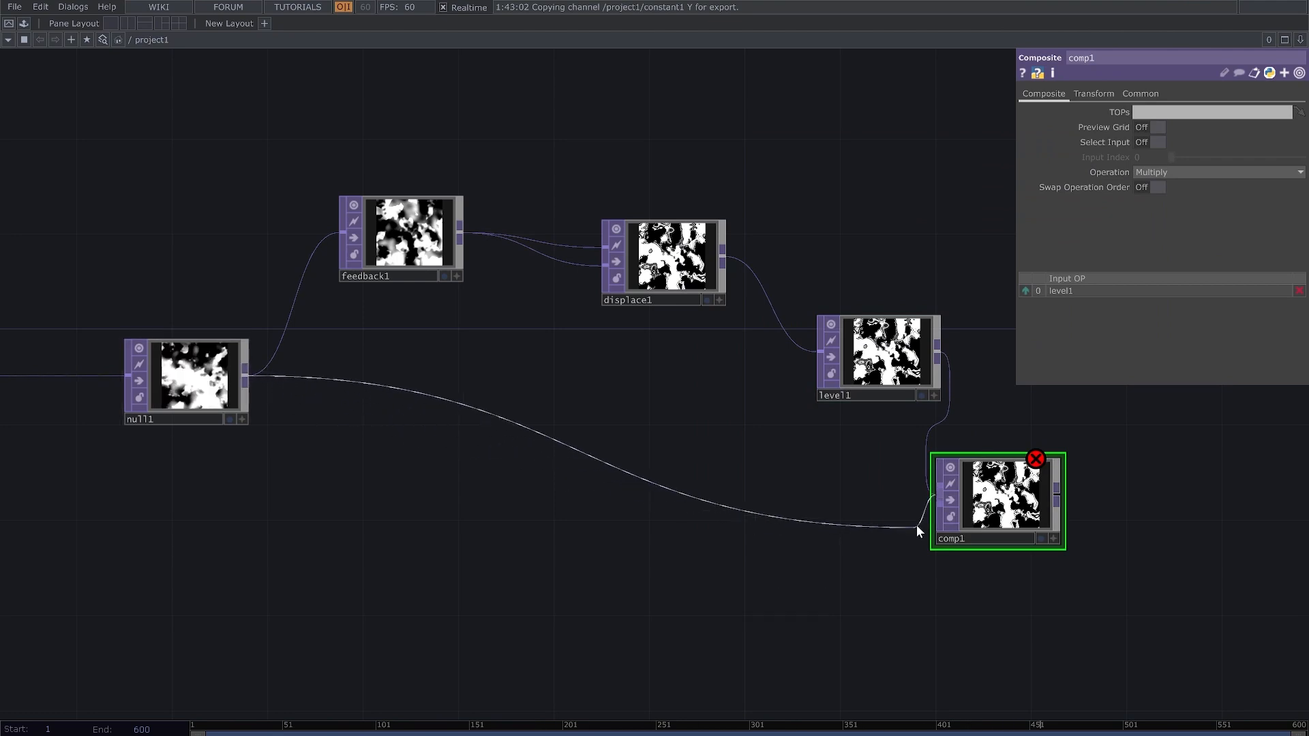
{"action": "left_click_drag", "start_coordinate": [916, 525], "coordinate": [917, 525]}
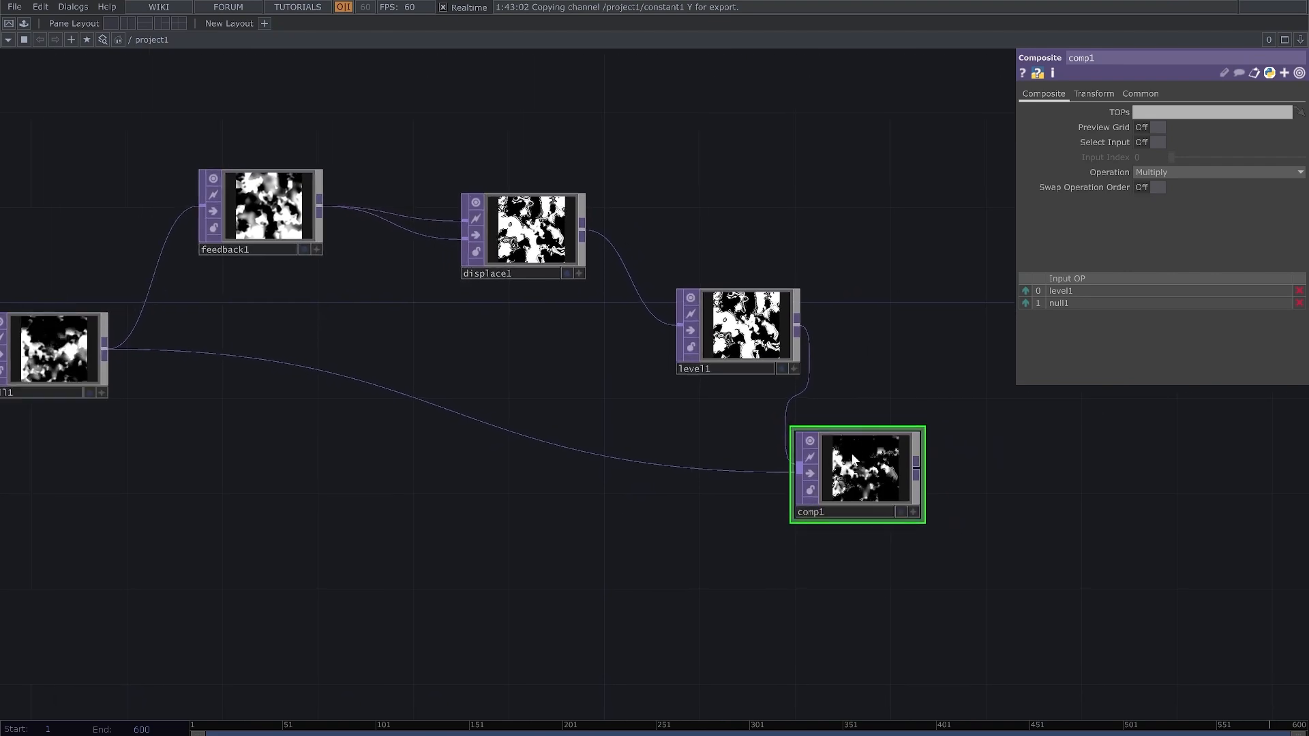
Step: Set comp1's operation to Over and assign comp1 as the Target TOP of feedback1
{"action": "left_click", "coordinate": [1197, 171]}
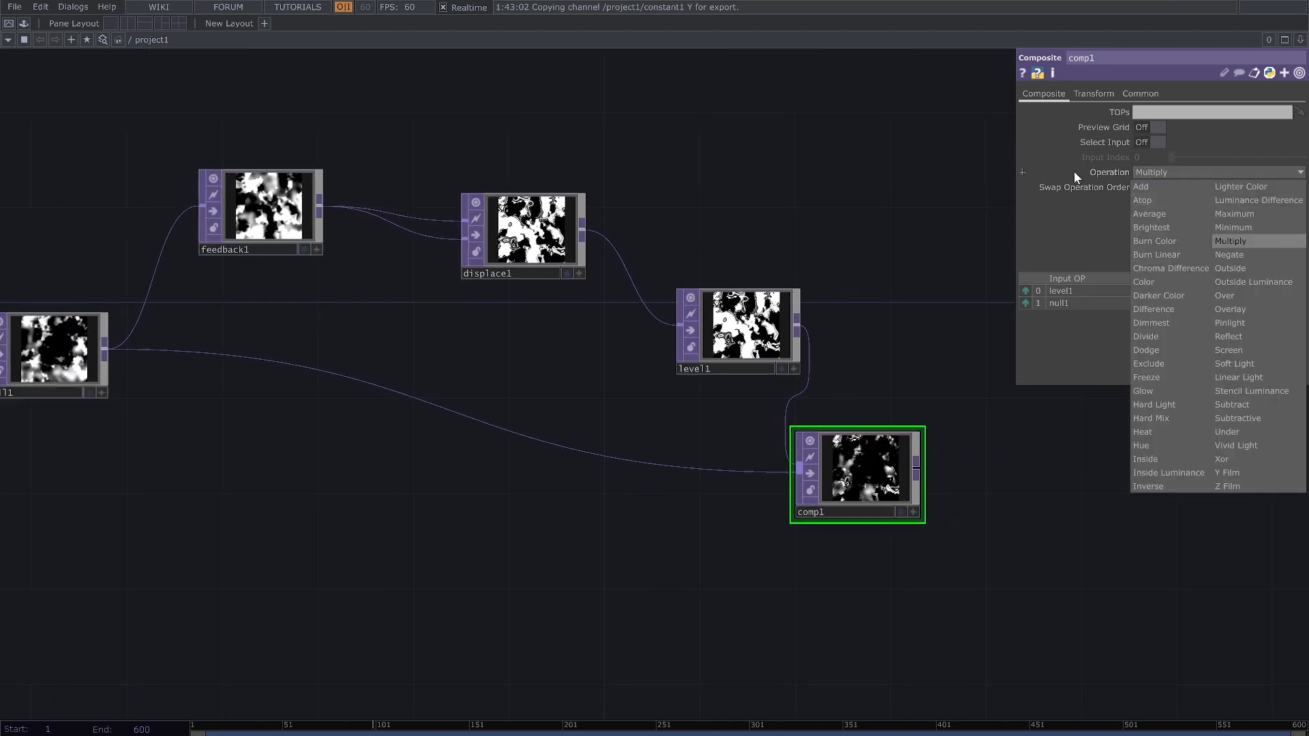
{"action": "left_click", "coordinate": [1232, 296]}
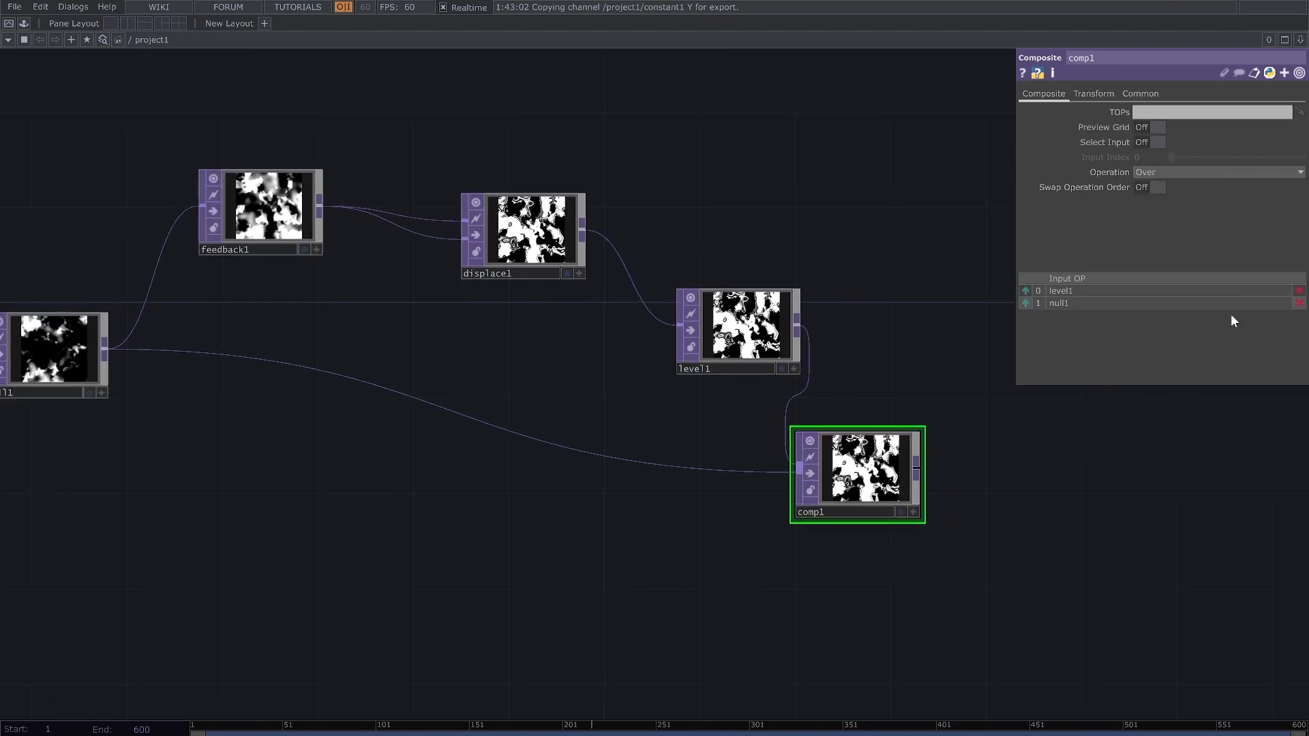
{"action": "left_click_drag", "start_coordinate": [866, 477], "coordinate": [326, 224]}
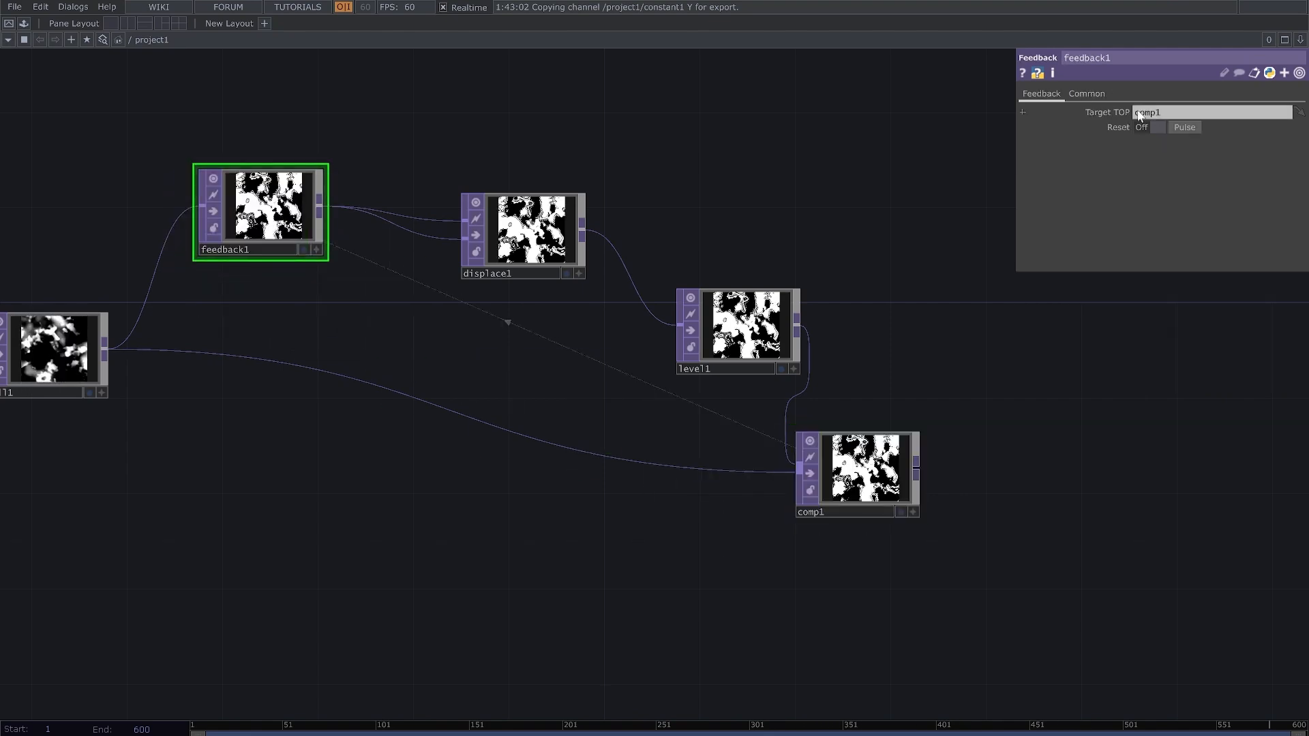
{"action": "left_click_drag", "start_coordinate": [863, 473], "coordinate": [1193, 110]}
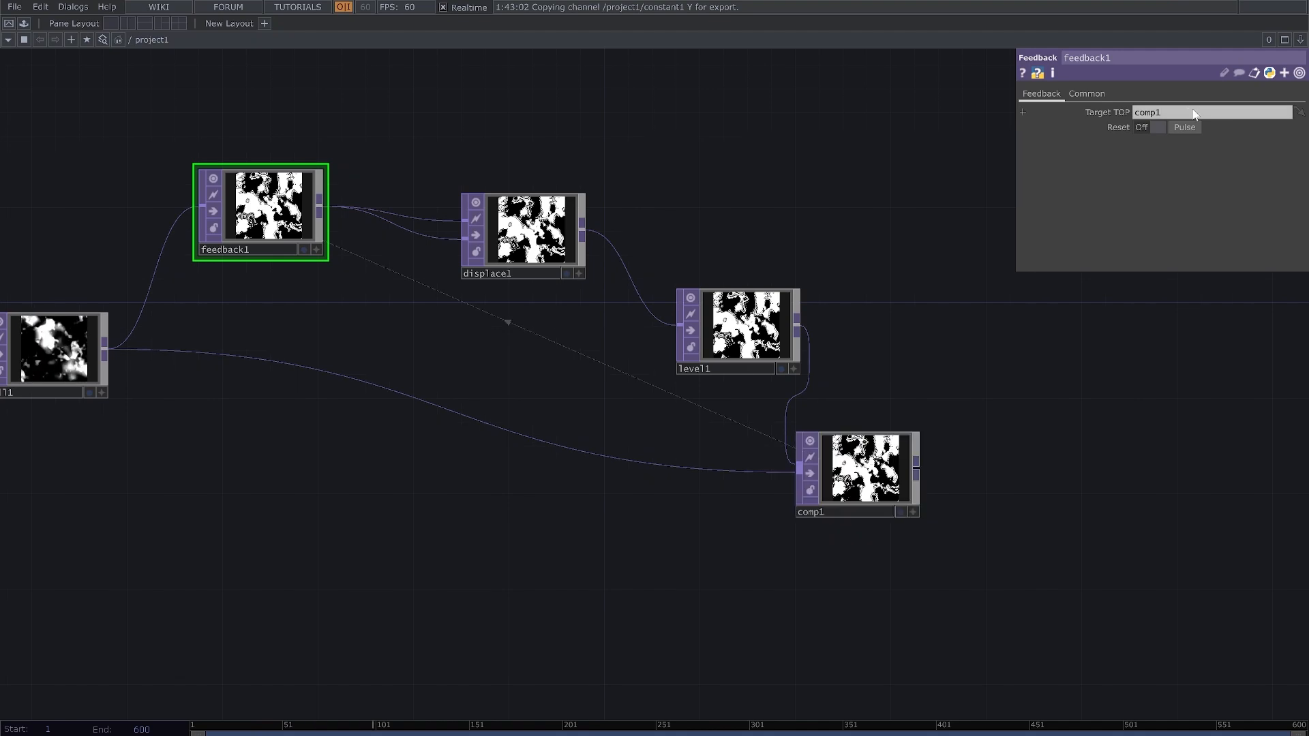
Step: Set level1's opacity to .99 in its post adjustments
{"action": "left_click", "coordinate": [489, 272]}
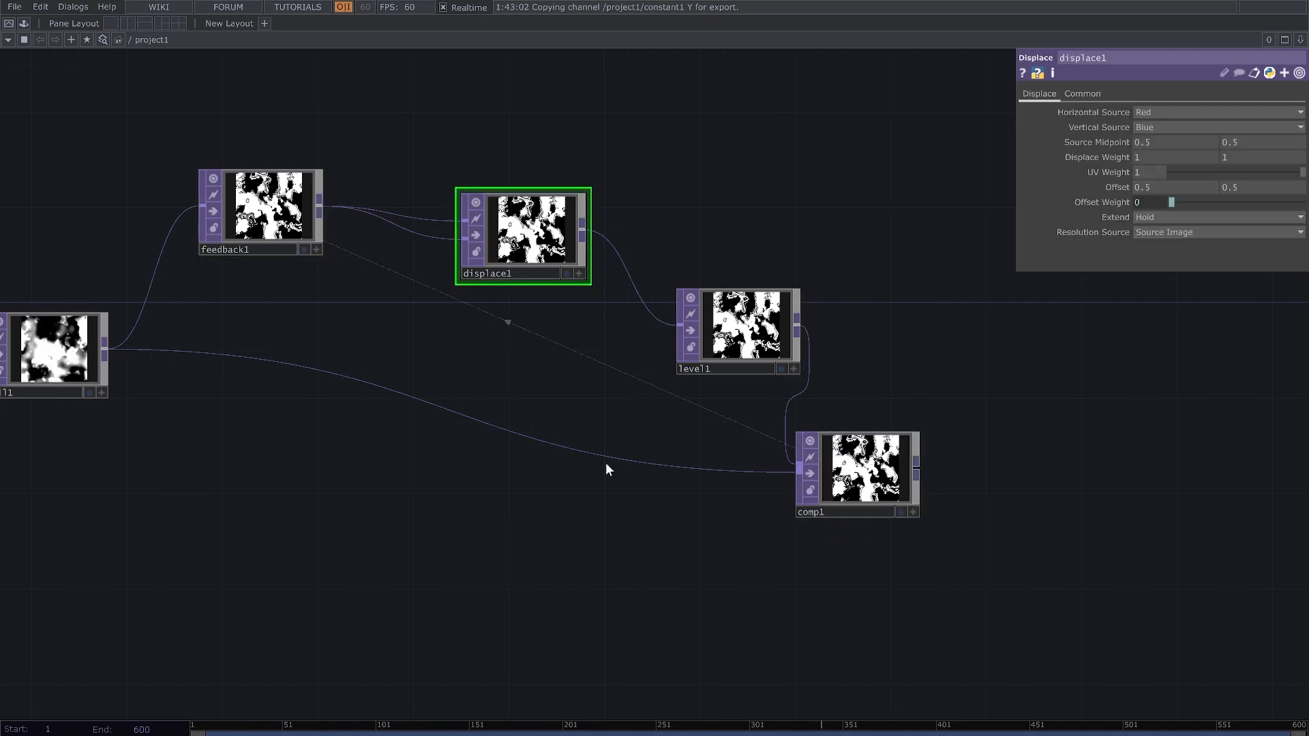
{"action": "left_click", "coordinate": [774, 340]}
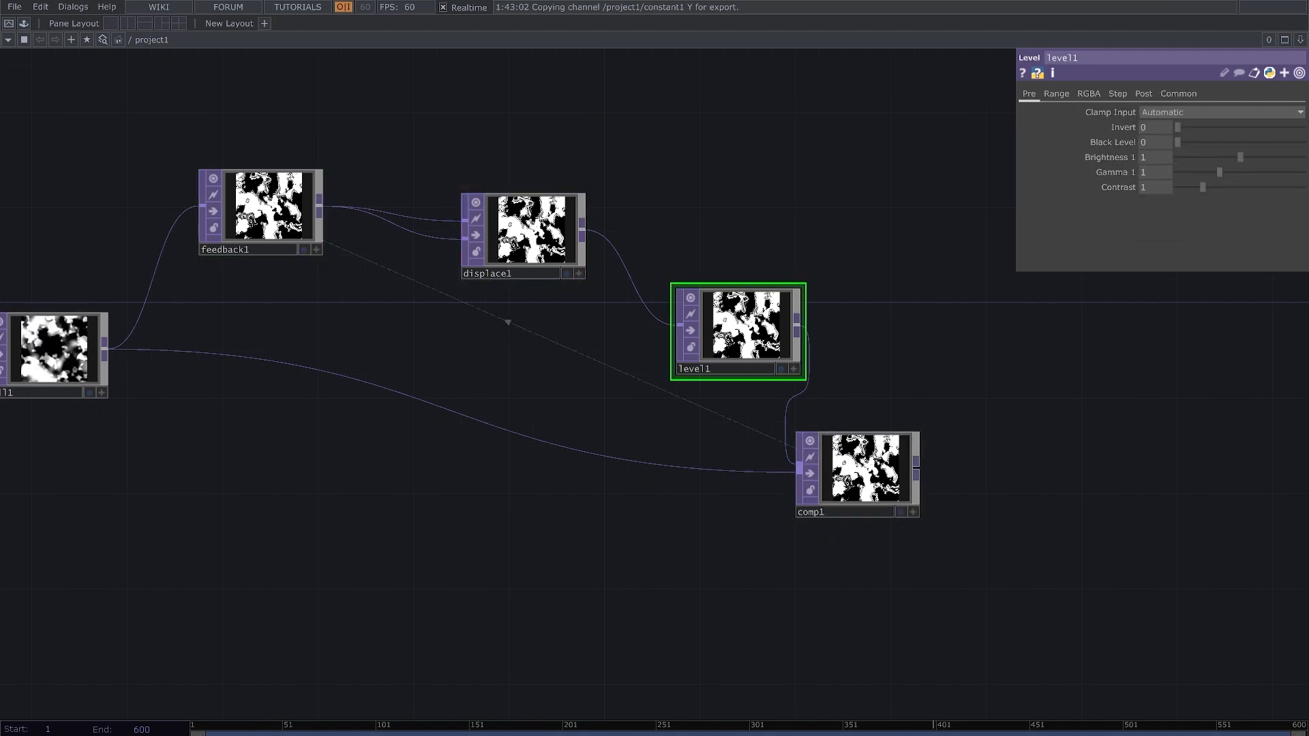
{"action": "left_click", "coordinate": [1143, 95]}
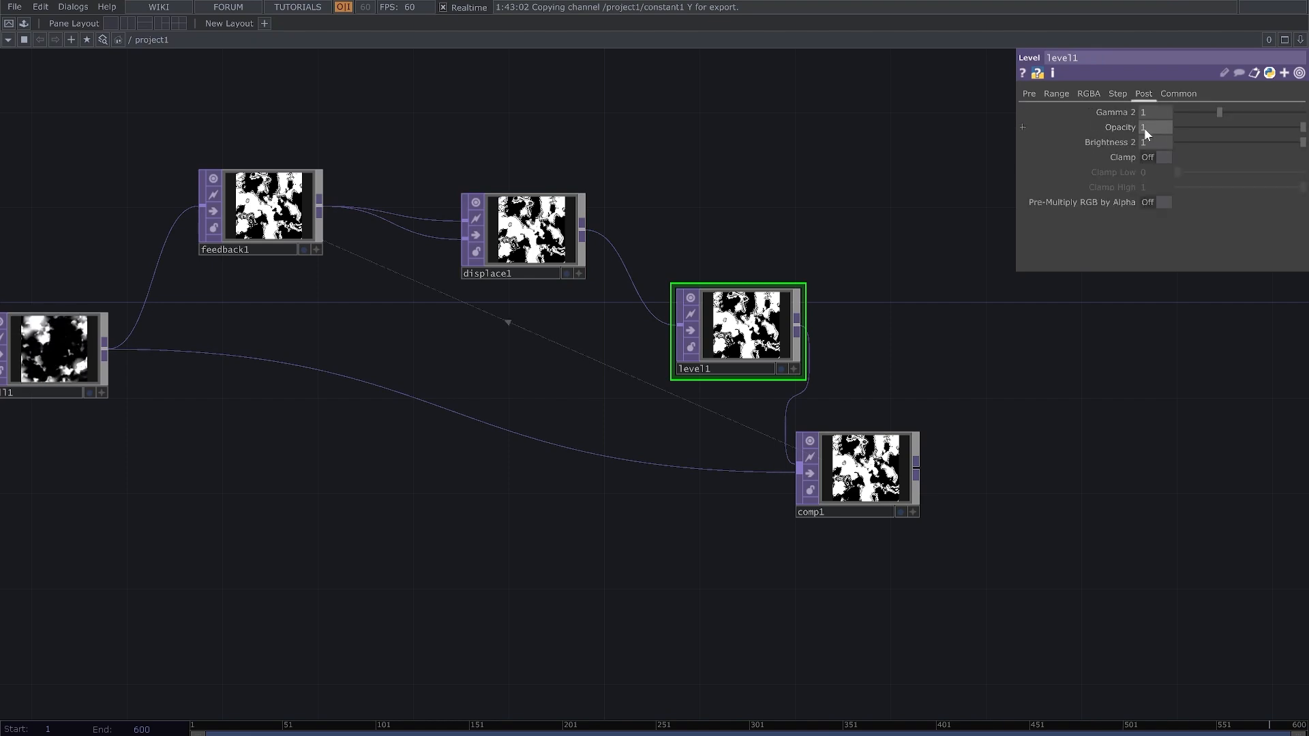
{"action": "type", "text": "."}
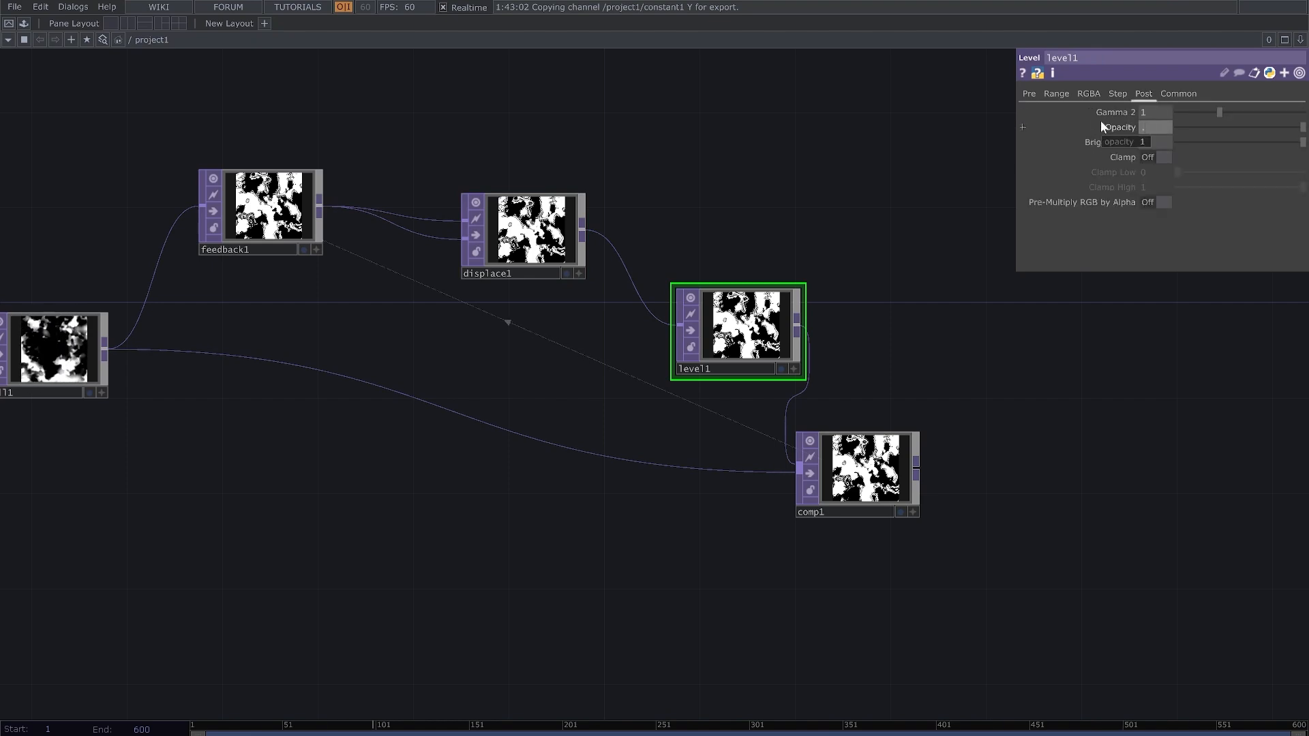
{"action": "type", "text": "99"}
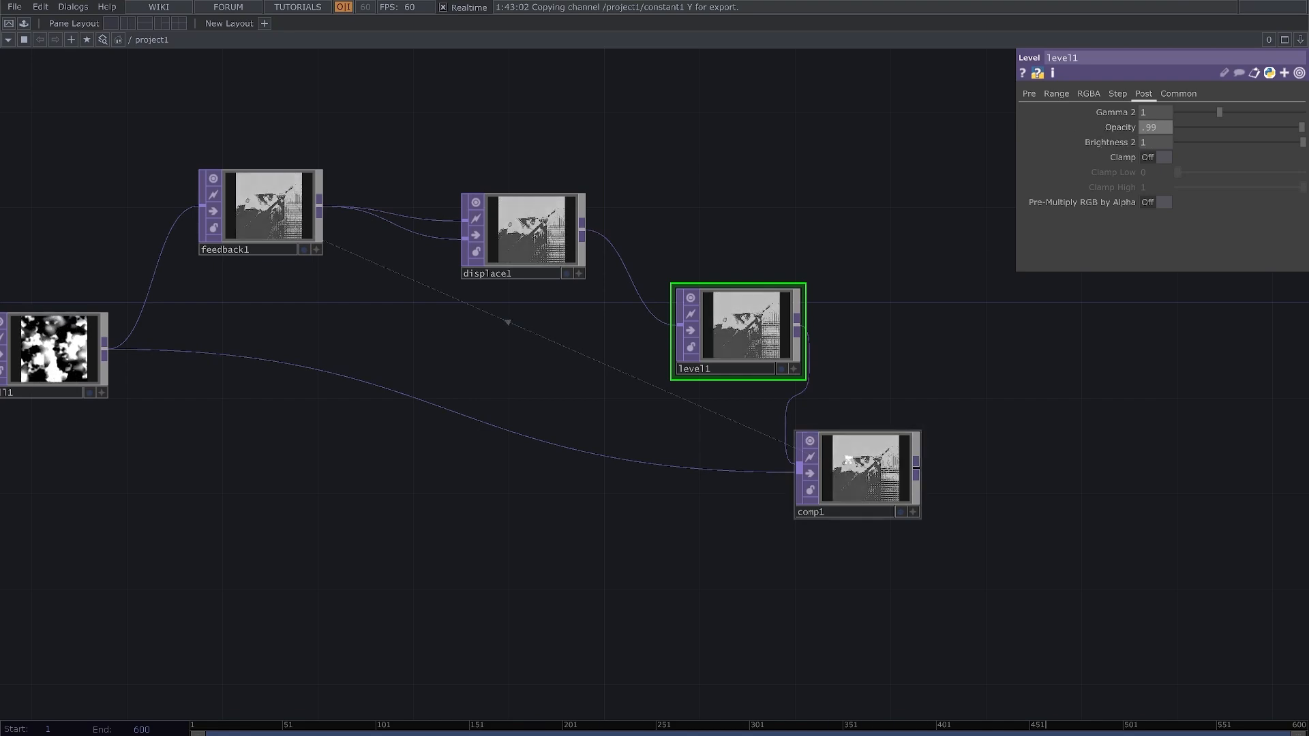
Step: Set displace1's displace weights to .01 horizontally and .005 vertically
{"action": "scroll", "coordinate": [849, 460], "scroll_direction": "up", "scroll_amount": 5}
{"action": "scroll", "coordinate": [893, 485], "scroll_direction": "down", "scroll_amount": 2}
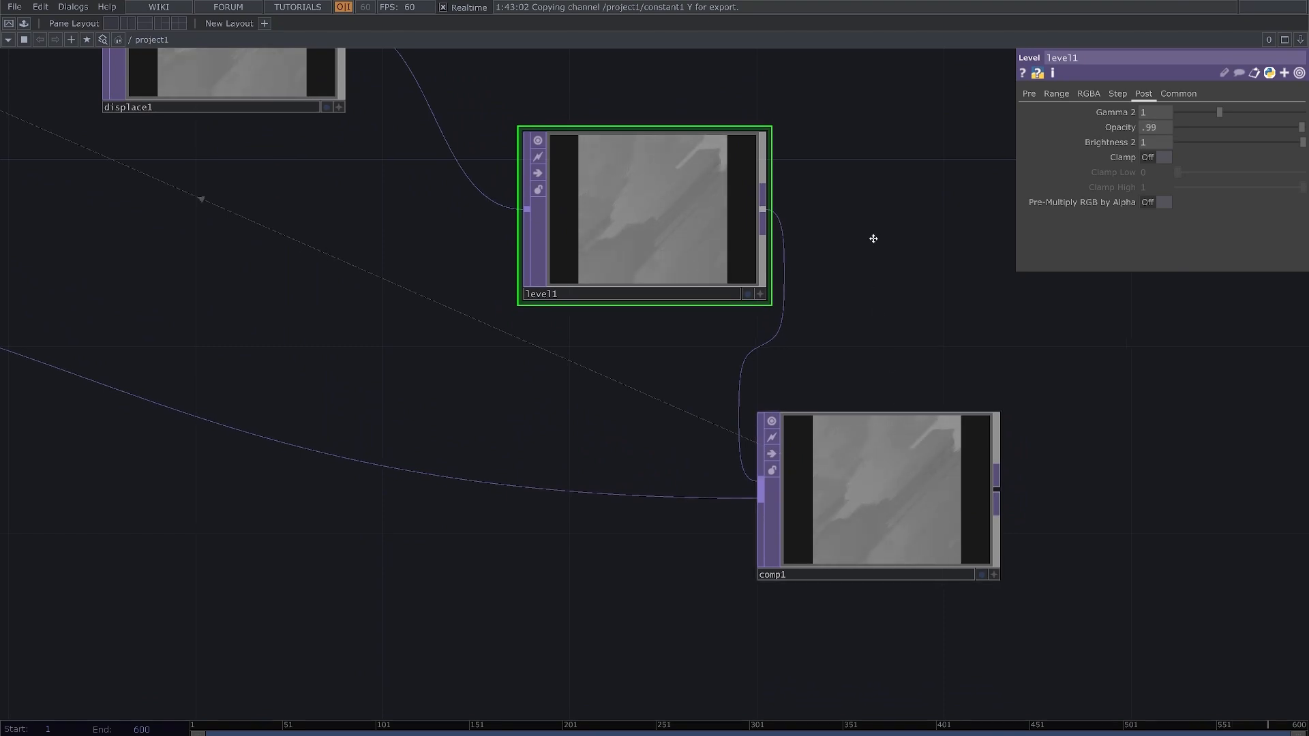
{"action": "left_click_drag", "start_coordinate": [873, 239], "coordinate": [989, 380]}
{"action": "scroll", "coordinate": [807, 339], "scroll_direction": "down", "scroll_amount": 3}
{"action": "left_click", "coordinate": [480, 222]}
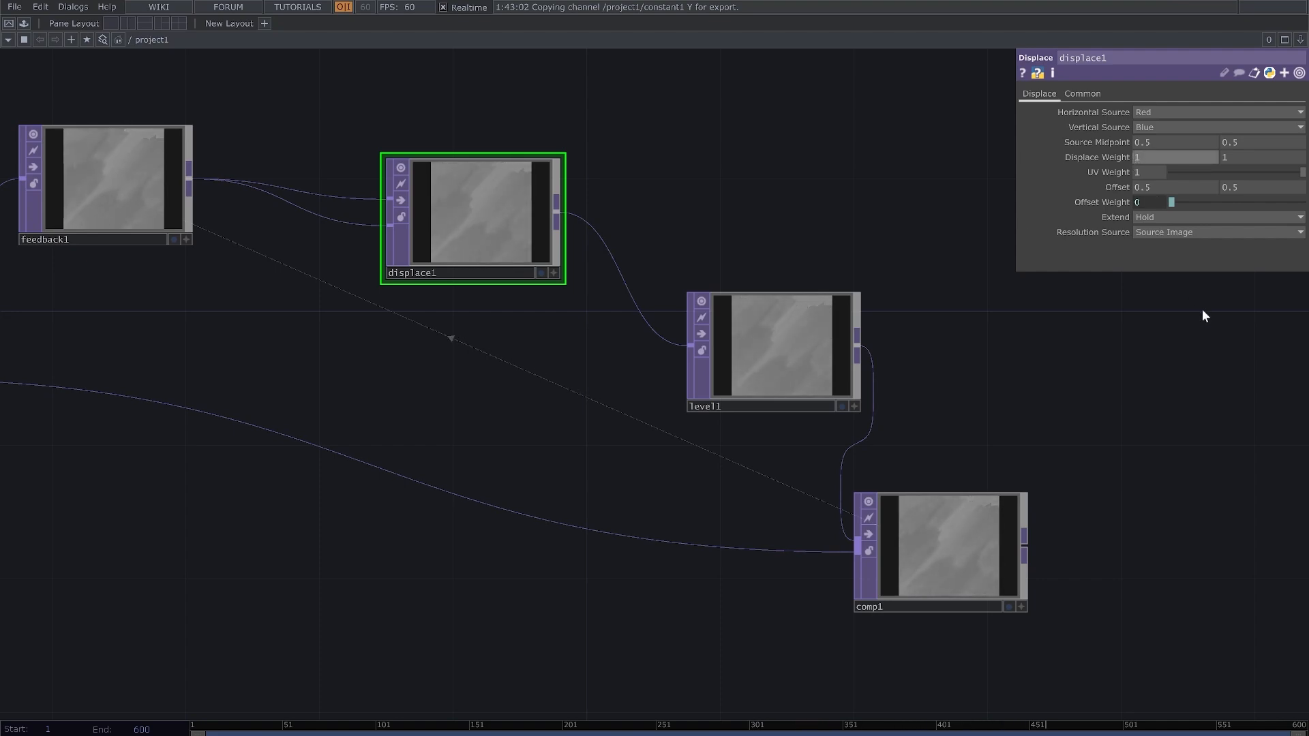
{"action": "type", "text": ".0"}
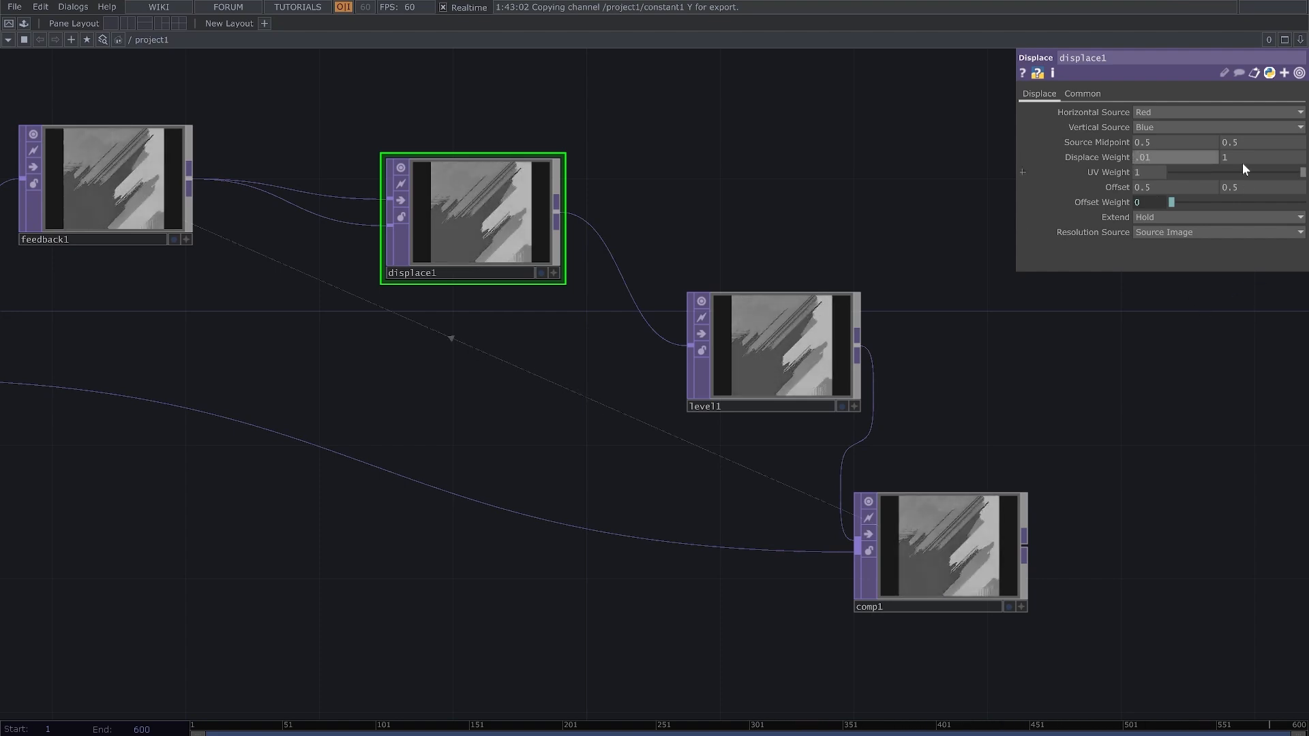
{"action": "left_click", "coordinate": [1226, 156]}
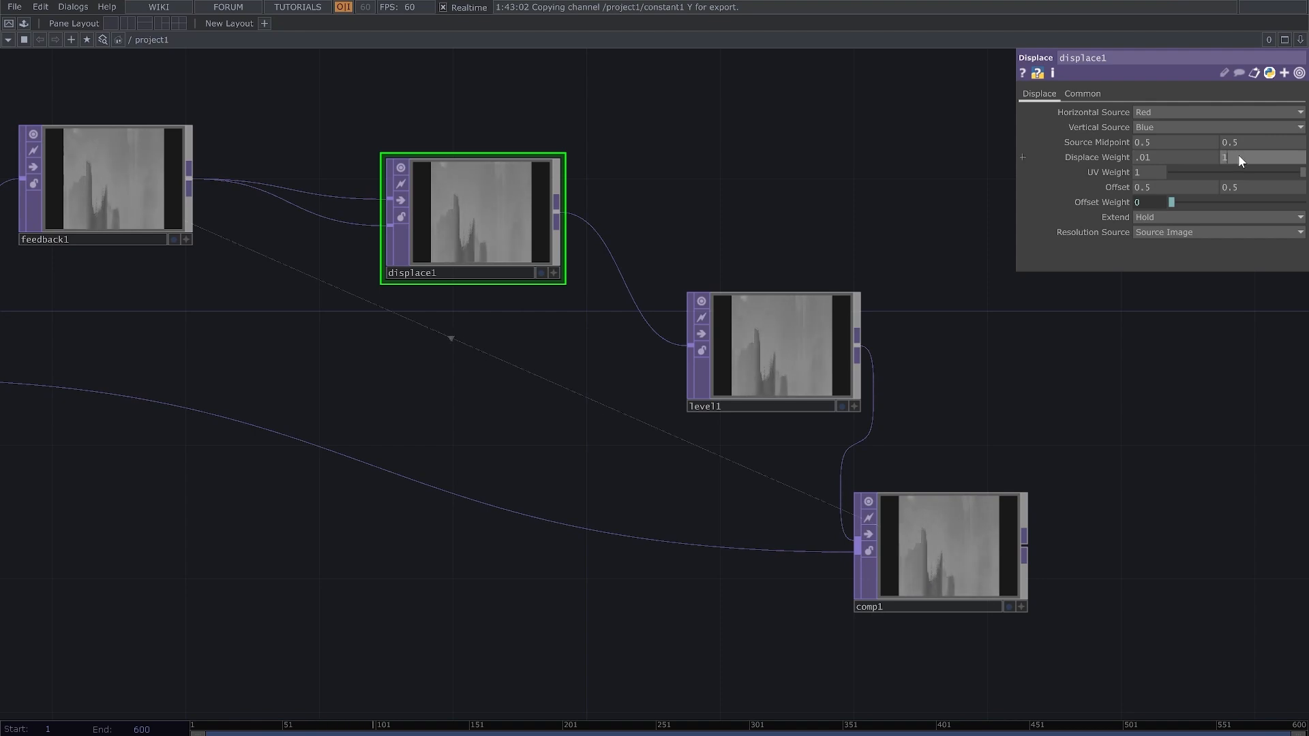
{"action": "type", "text": "."}
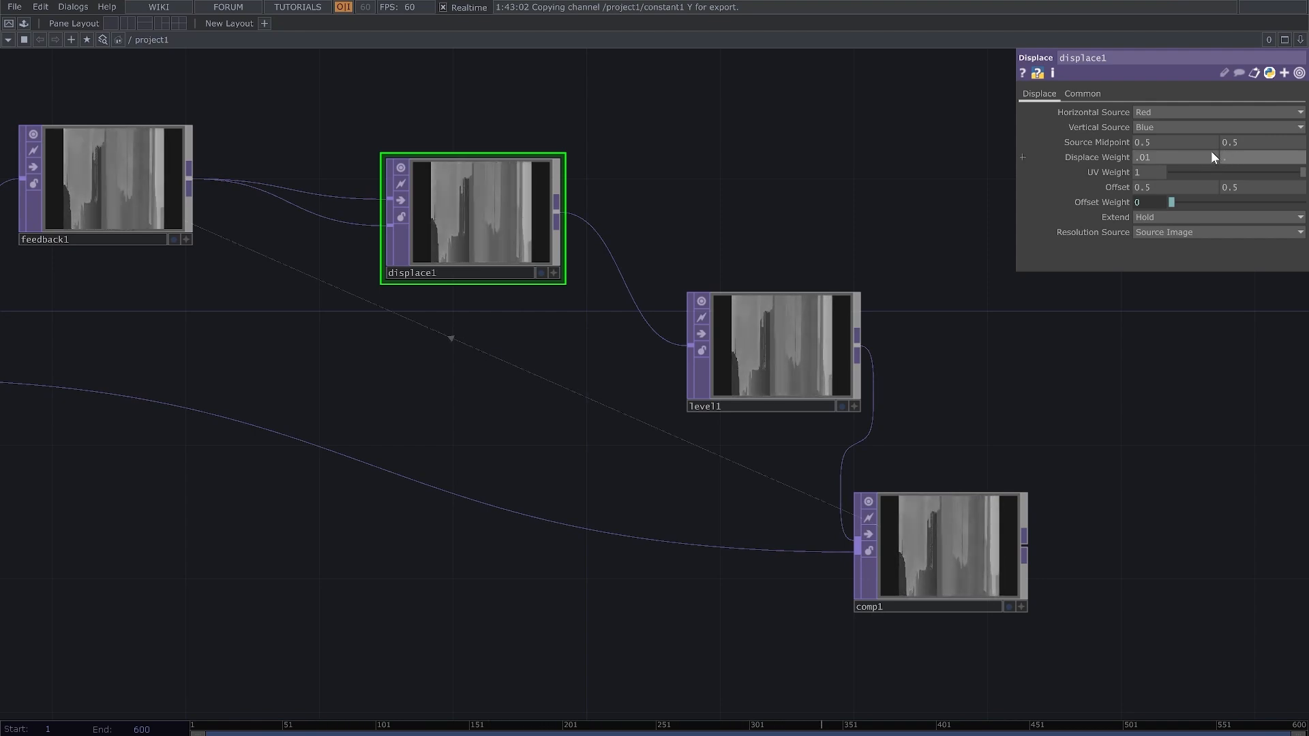
{"action": "type", "text": "005"}
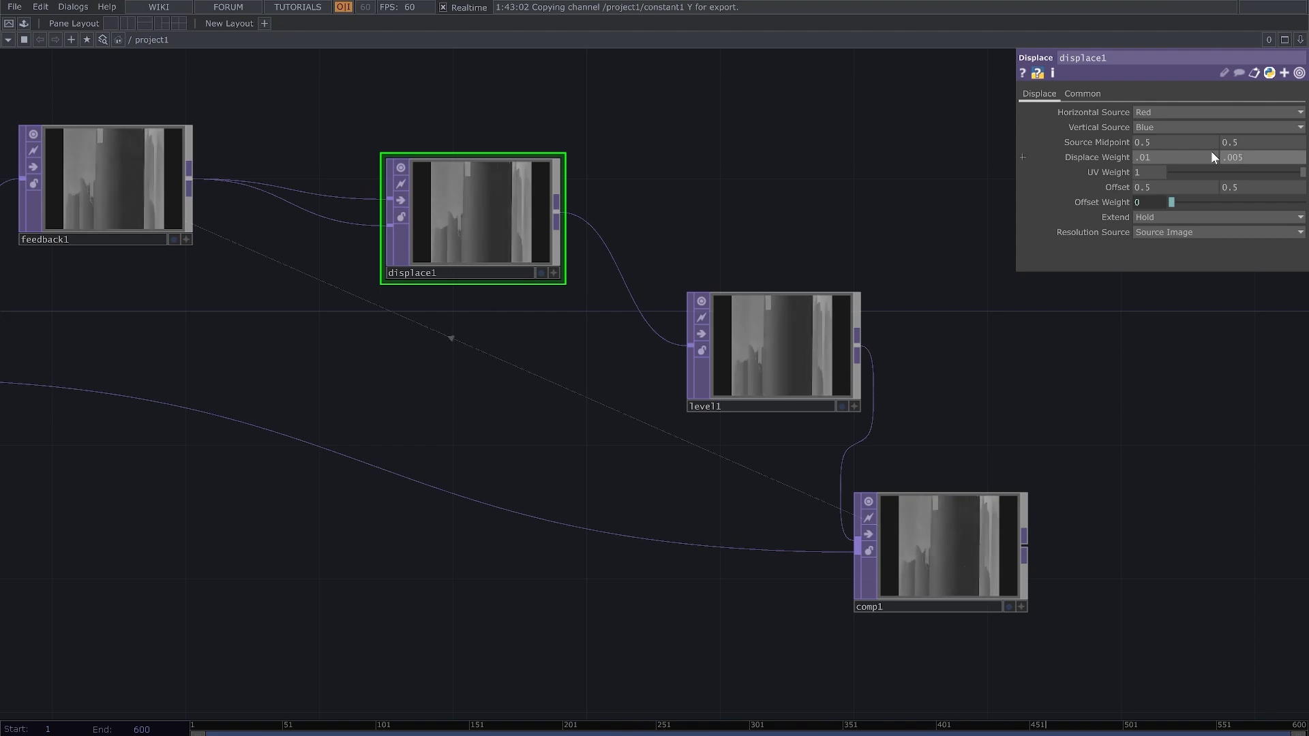
Step: Set displace1's UV weight to 0.99 and change its vertical displace weight to -.005
{"action": "scroll", "coordinate": [993, 615], "scroll_direction": "up", "scroll_amount": 3}
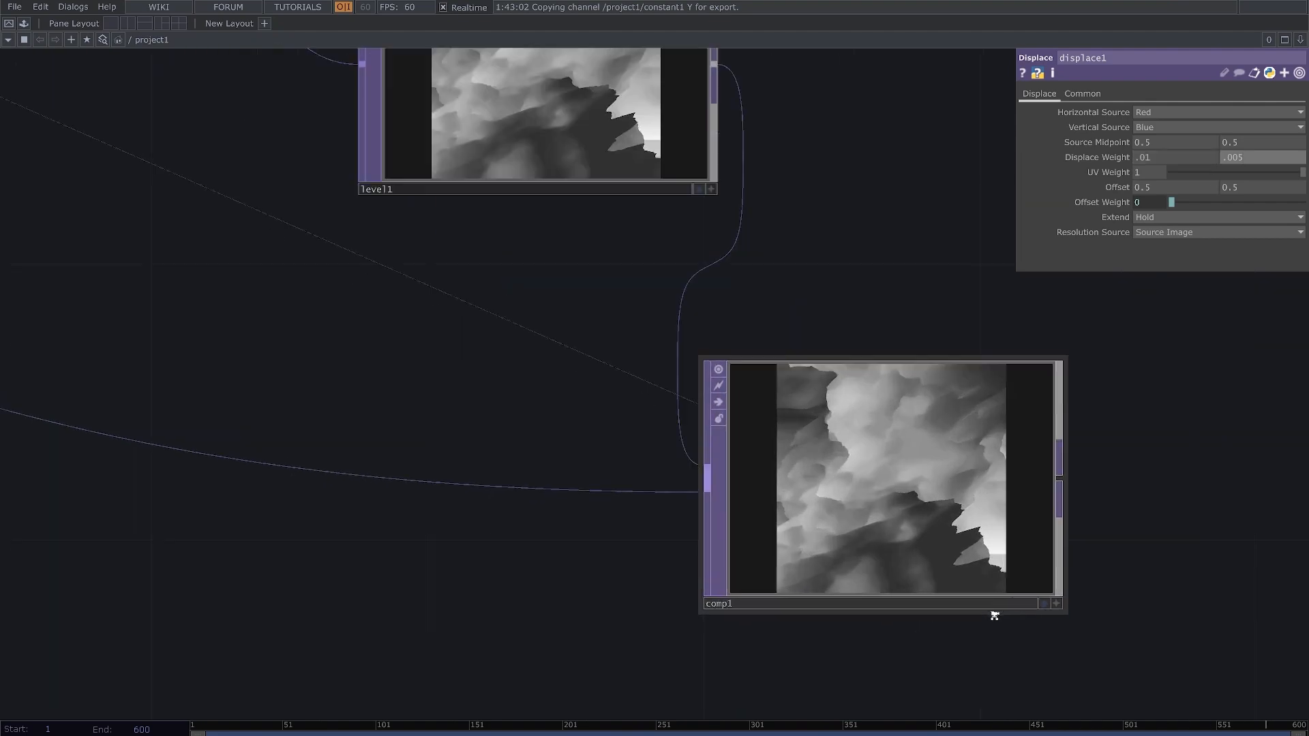
{"action": "scroll", "coordinate": [995, 615], "scroll_direction": "up", "scroll_amount": 2}
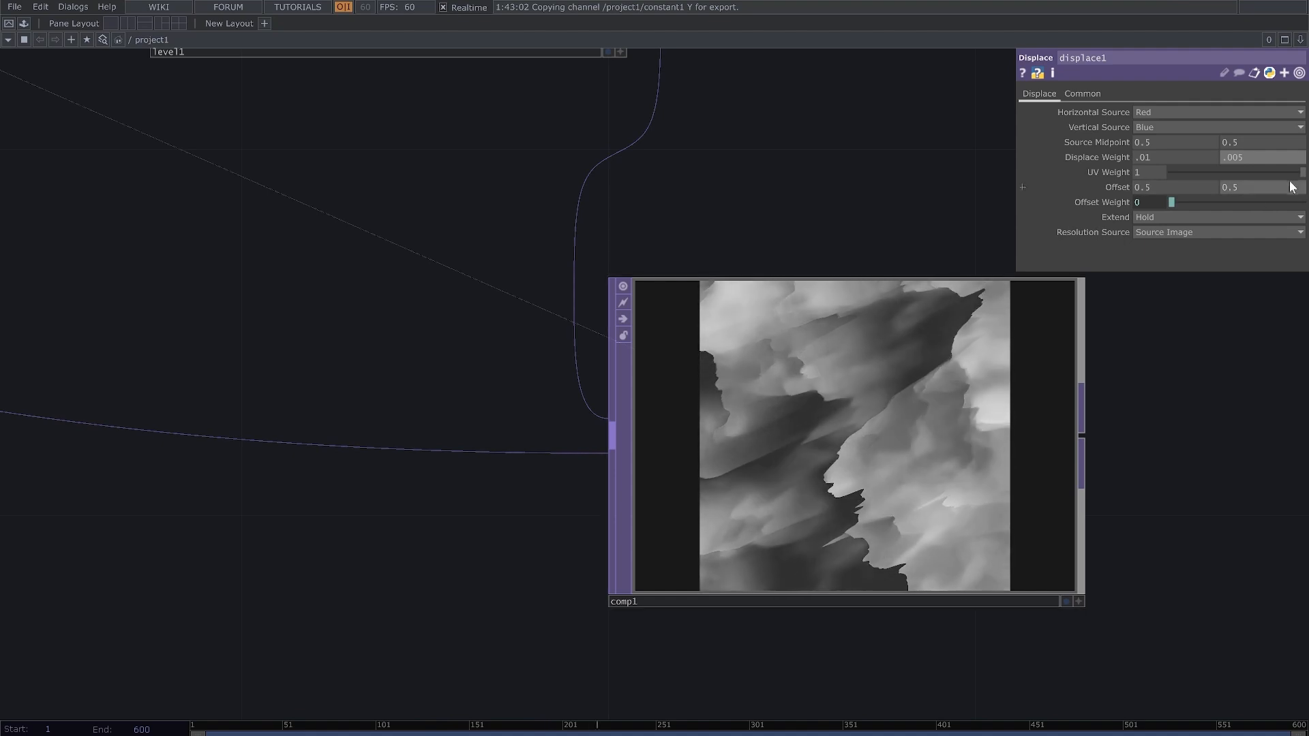
{"action": "left_click_drag", "start_coordinate": [1303, 172], "coordinate": [1301, 172]}
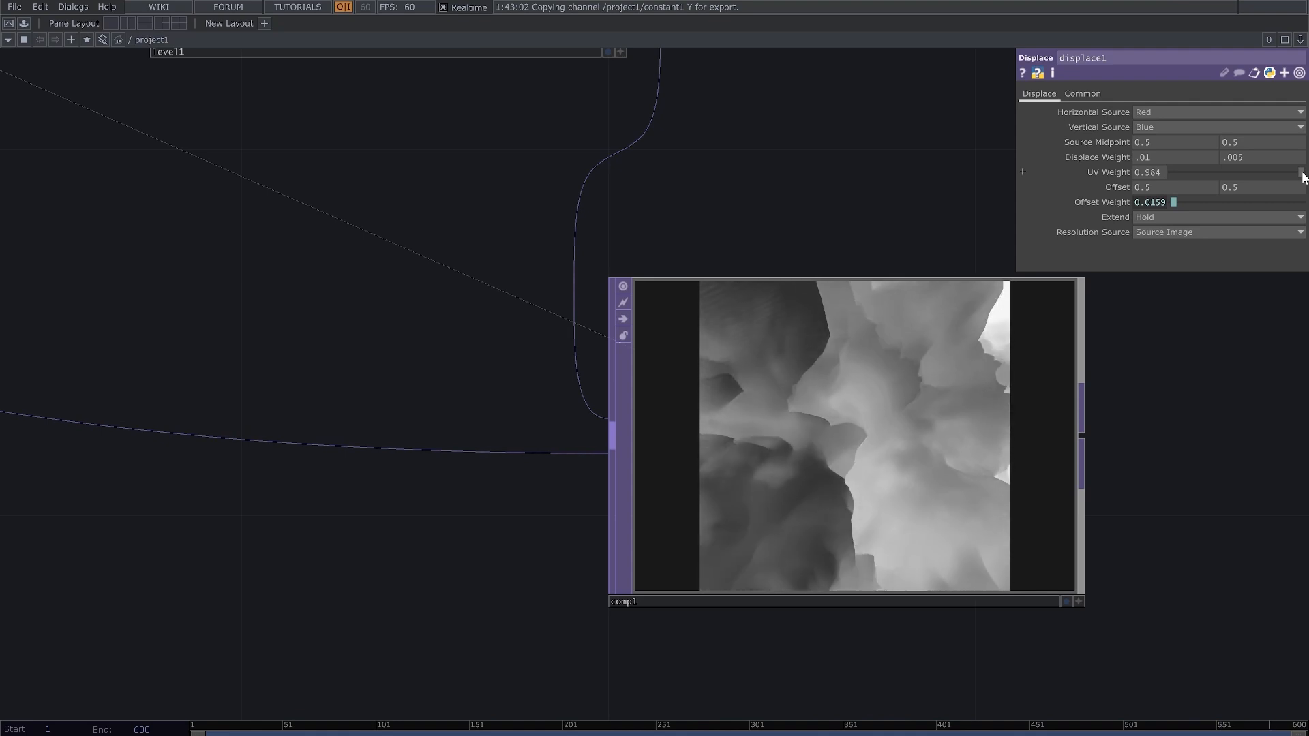
{"action": "left_click", "coordinate": [1150, 170]}
{"action": "key", "text": "BackSpace"}
{"action": "key", "text": "BackSpace"}
{"action": "type", "text": "9"}
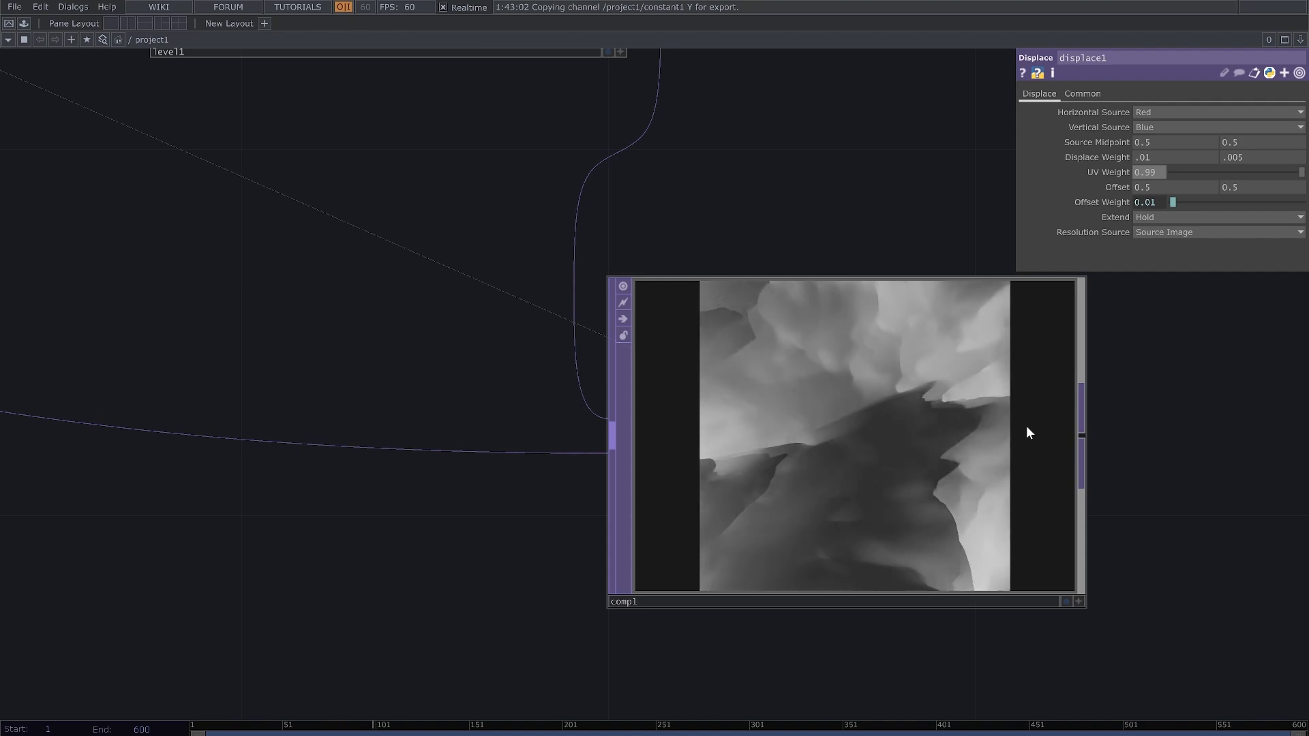
{"action": "left_click", "coordinate": [1222, 155]}
{"action": "type", "text": "-"}
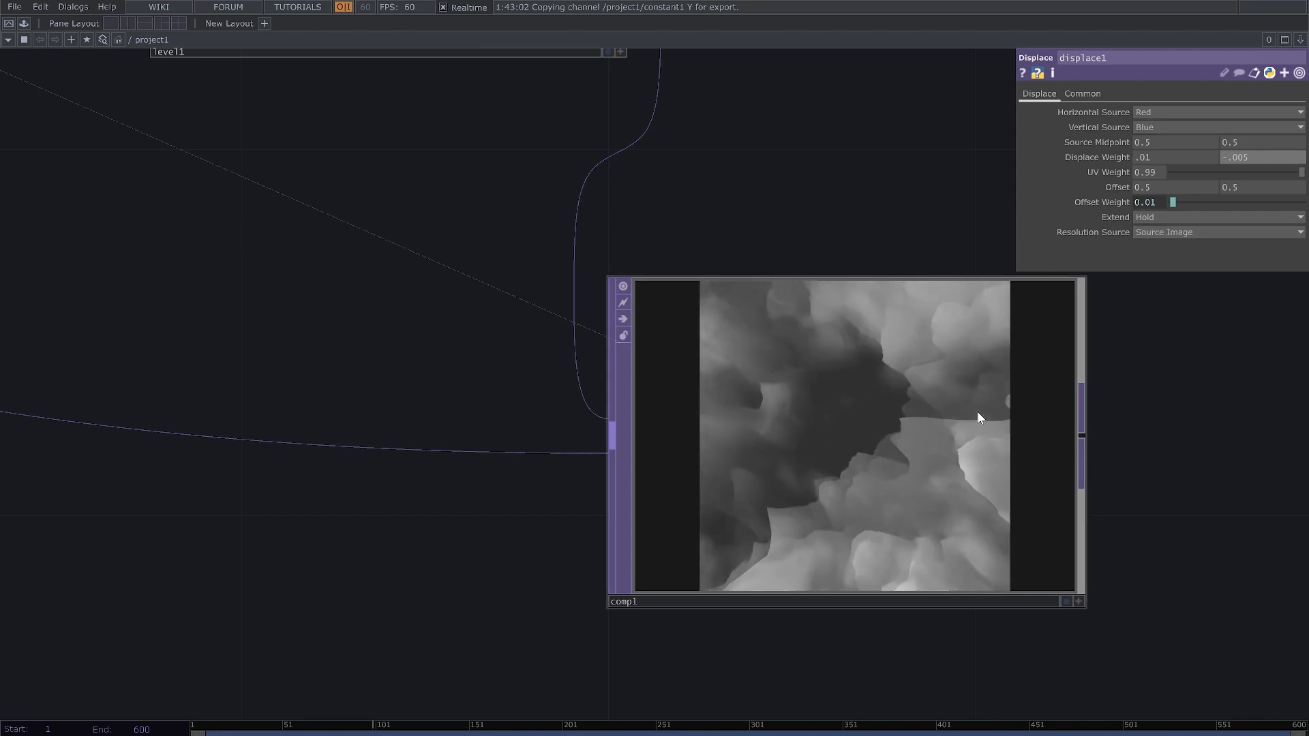
Step: Move comp1 farther to the right of level1 in the network
{"action": "scroll", "coordinate": [977, 411], "scroll_direction": "down", "scroll_amount": 5}
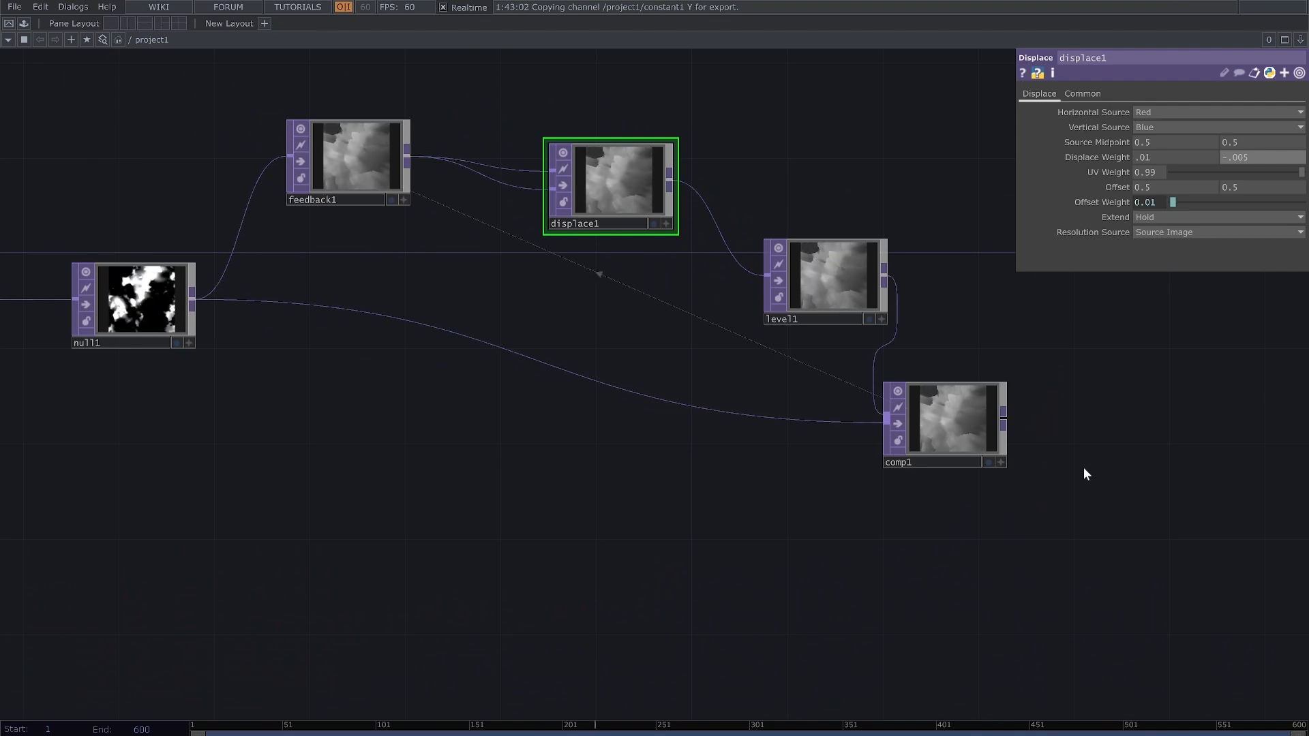
{"action": "left_click_drag", "start_coordinate": [1111, 468], "coordinate": [676, 439]}
{"action": "left_click_drag", "start_coordinate": [532, 364], "coordinate": [649, 341]}
{"action": "left_click_drag", "start_coordinate": [705, 429], "coordinate": [617, 452]}
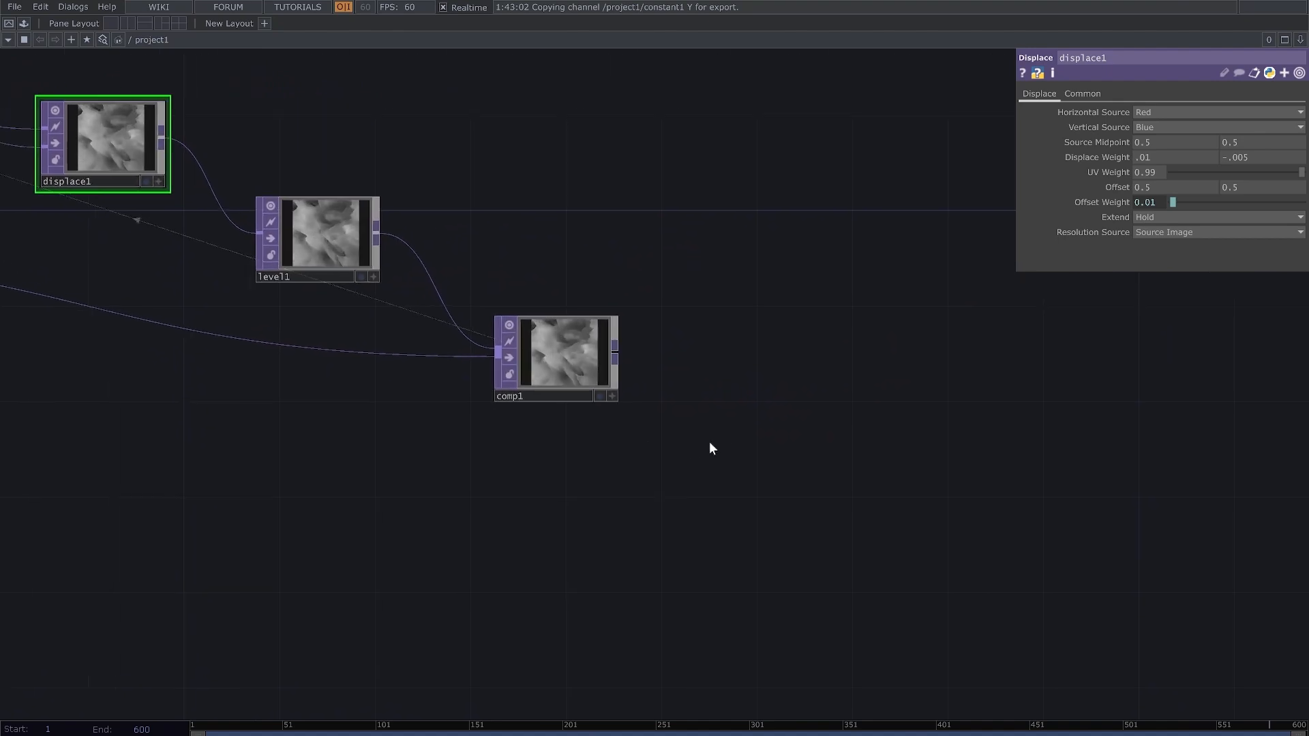
Step: Add a Blur TOP beside comp1 and connect comp1's output to it
{"action": "key", "text": "Tab"}
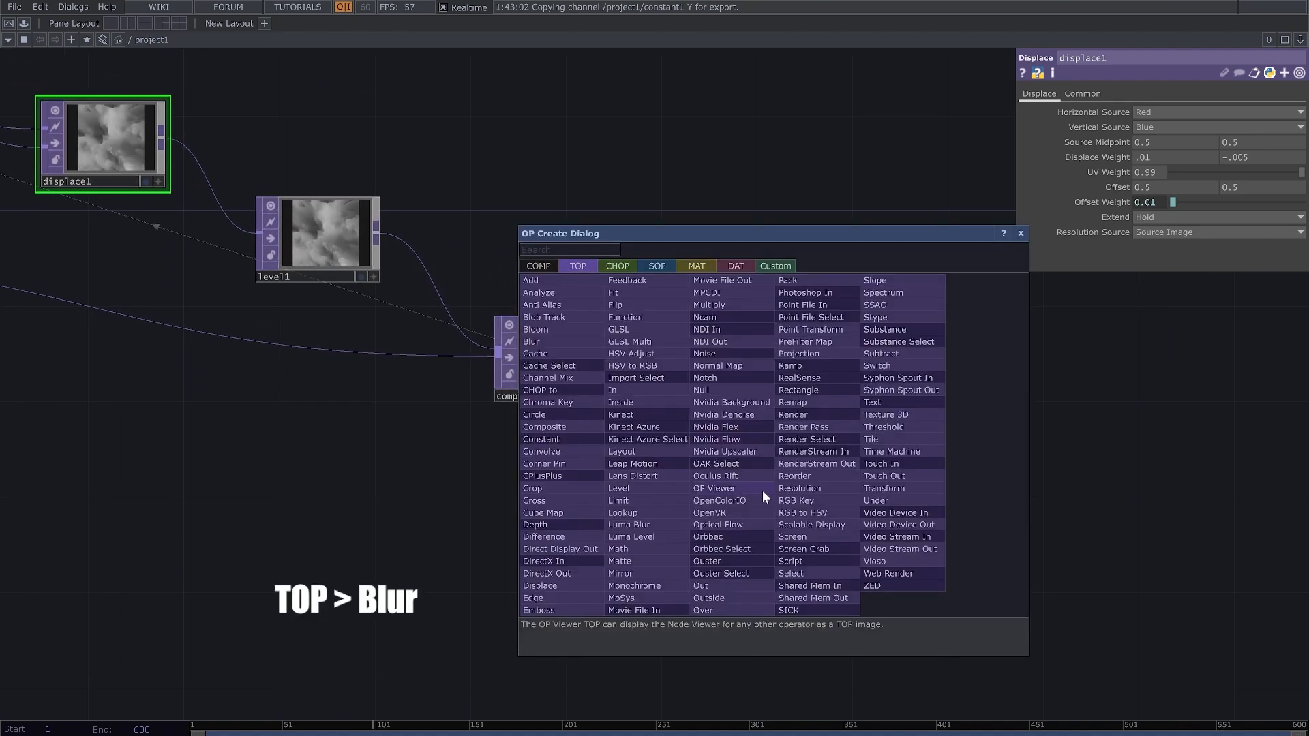
{"action": "left_click", "coordinate": [535, 341]}
{"action": "left_click", "coordinate": [775, 452]}
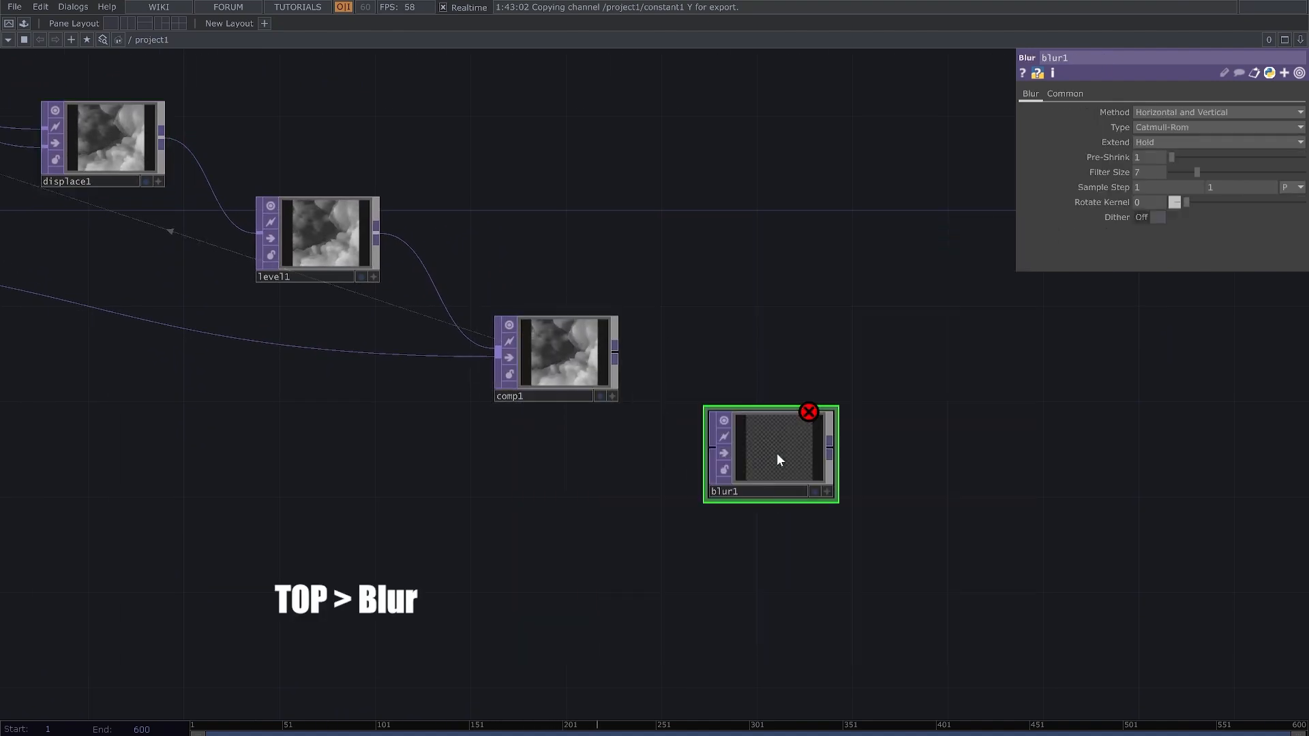
{"action": "left_click", "coordinate": [614, 358]}
{"action": "left_click", "coordinate": [708, 448]}
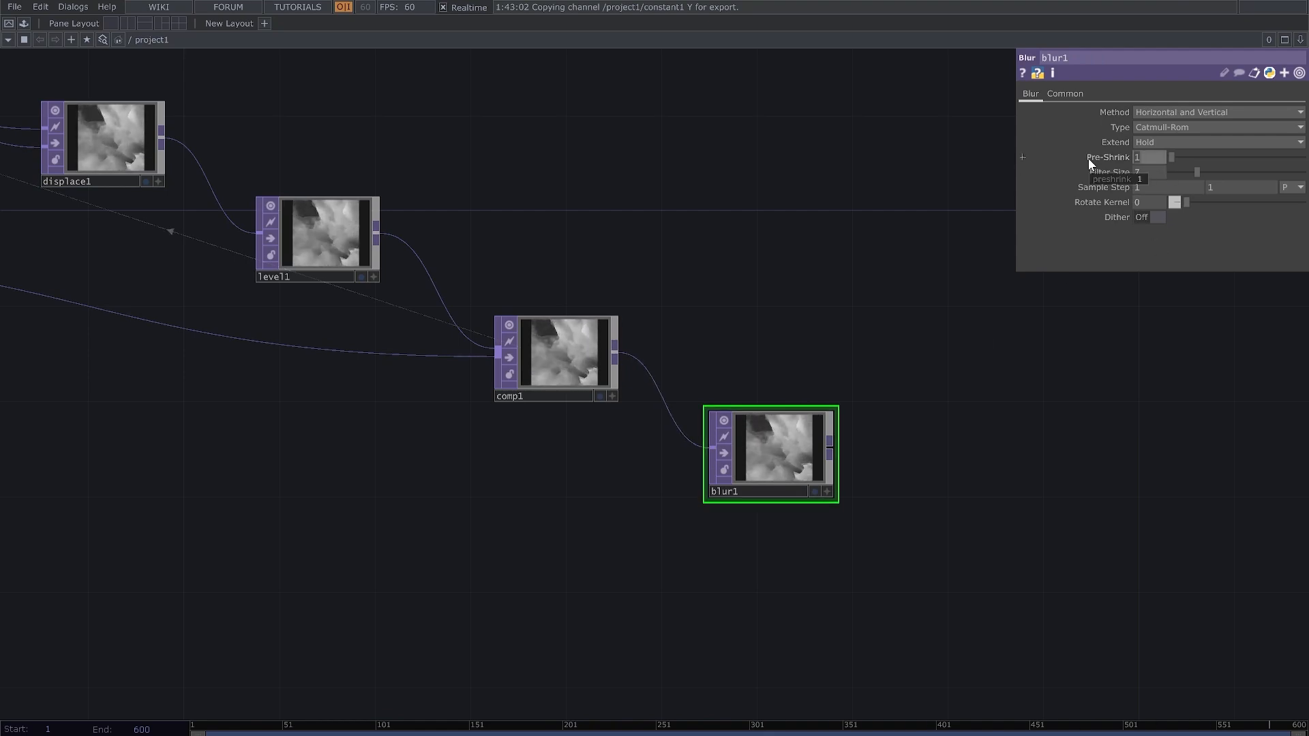
Step: Set blur1's pre-shrink to 2 and its filter size to 8
{"action": "type", "text": "2"}
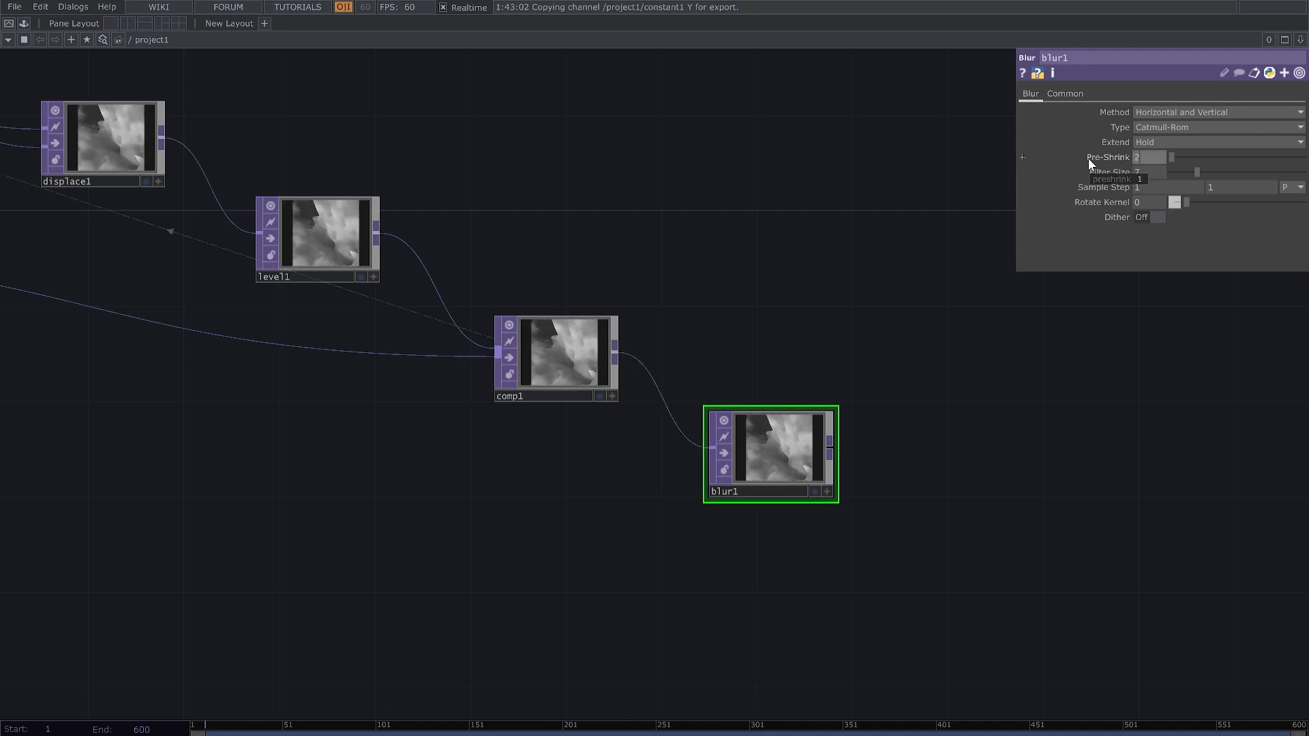
{"action": "left_click", "coordinate": [1148, 174]}
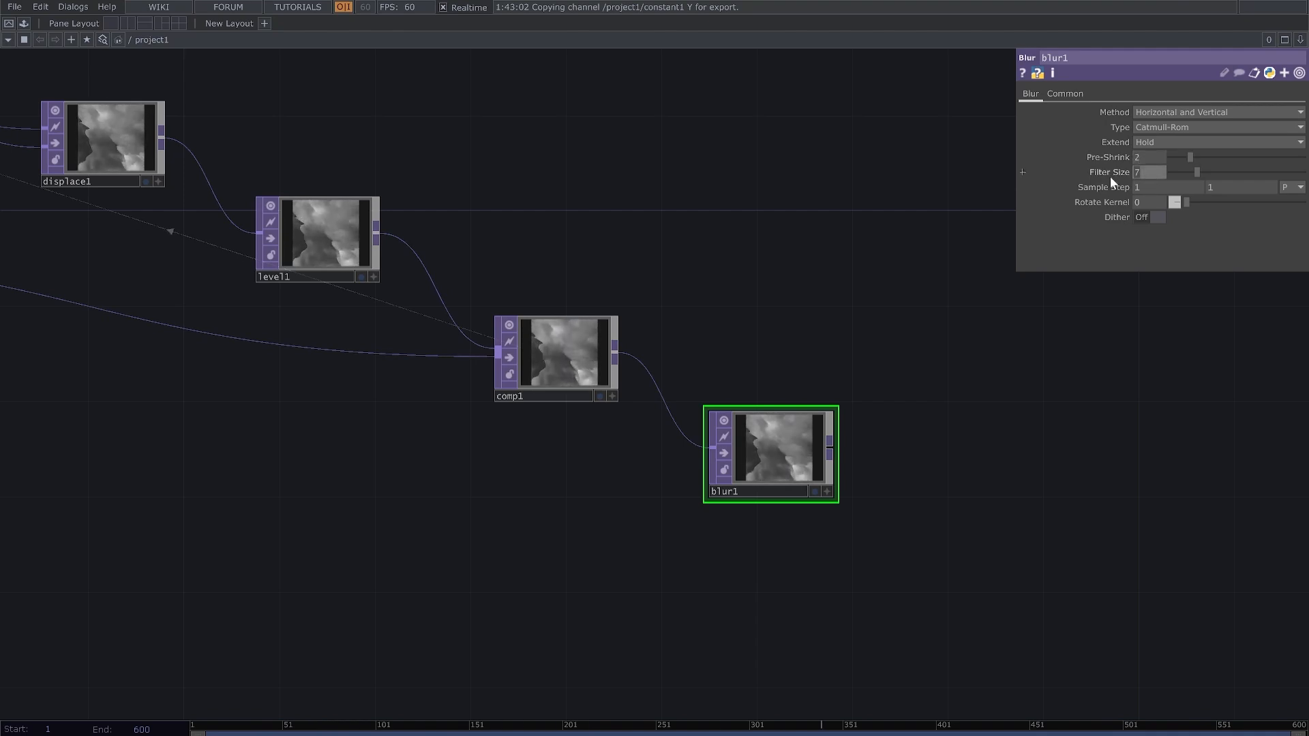
{"action": "type", "text": "8"}
{"action": "key", "text": "Return"}
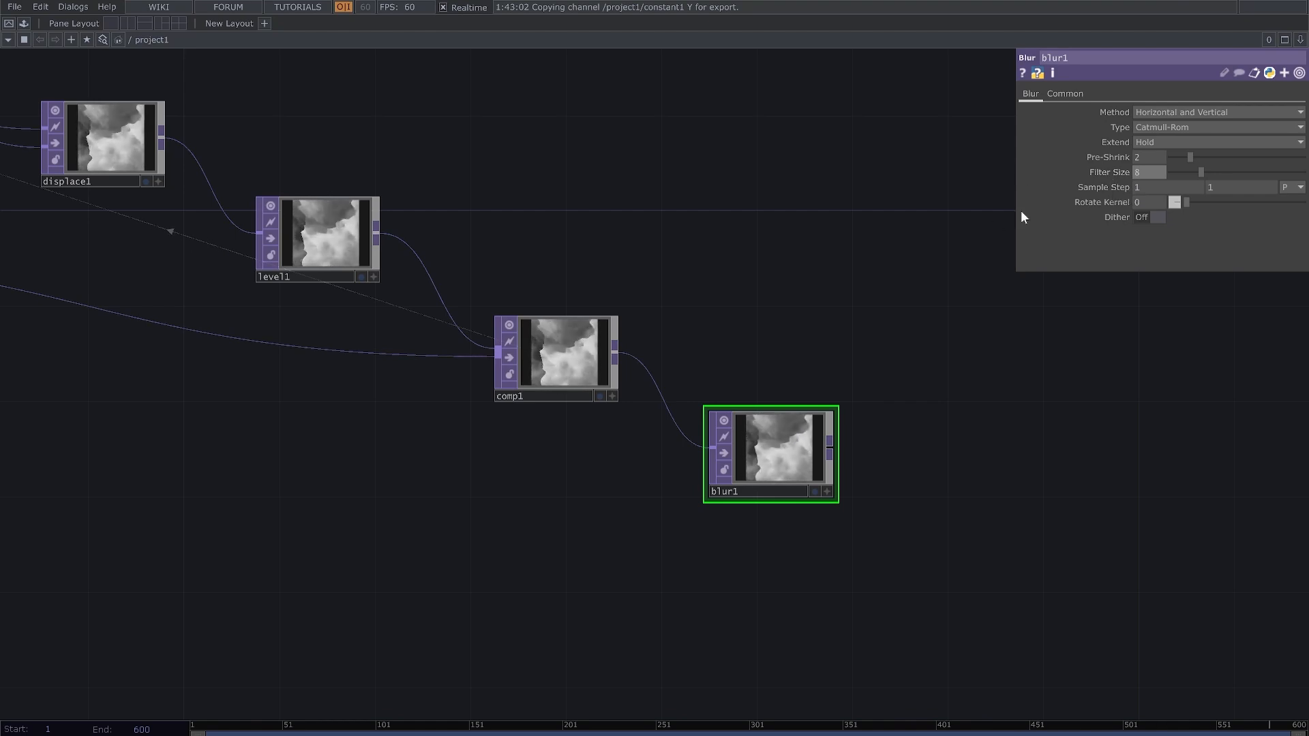
Step: Add an Edge TOP above blur1, feed it from comp1 and set its strength to .8
{"action": "left_click_drag", "start_coordinate": [766, 331], "coordinate": [687, 414]}
{"action": "double_click", "coordinate": [692, 321]}
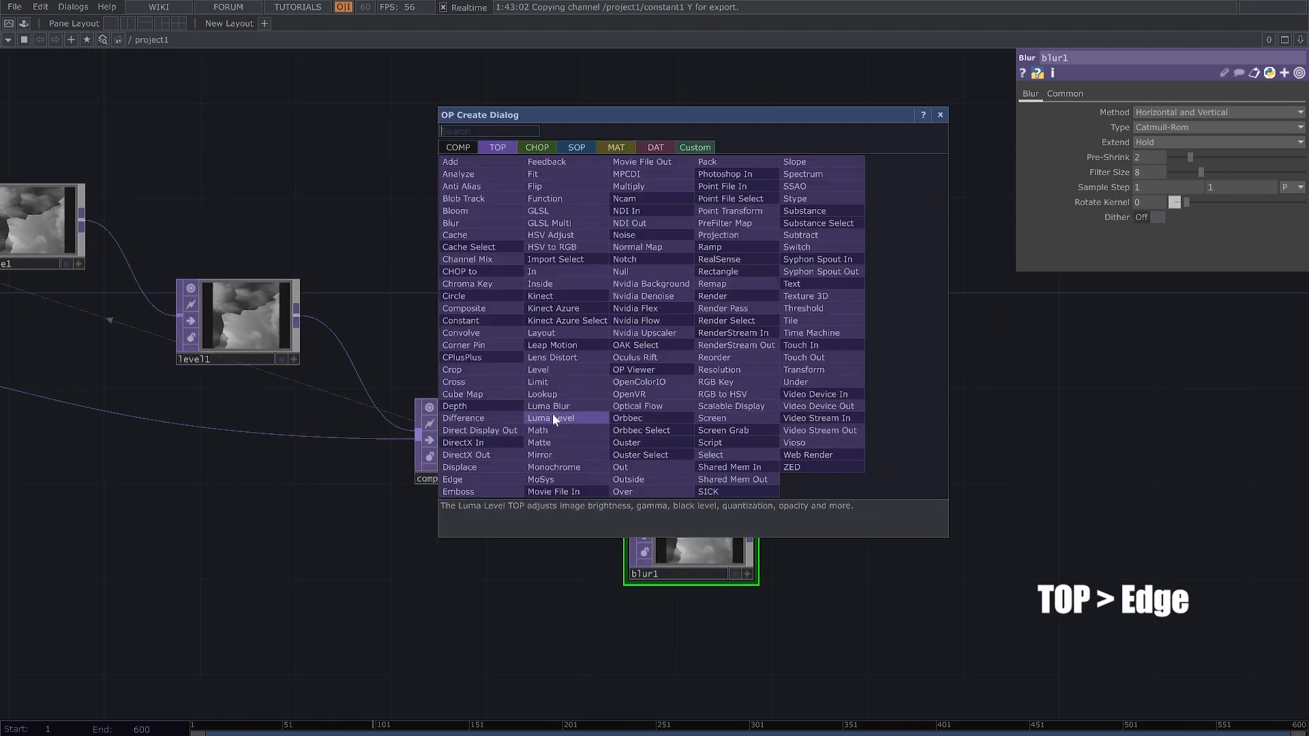
{"action": "left_click", "coordinate": [457, 480]}
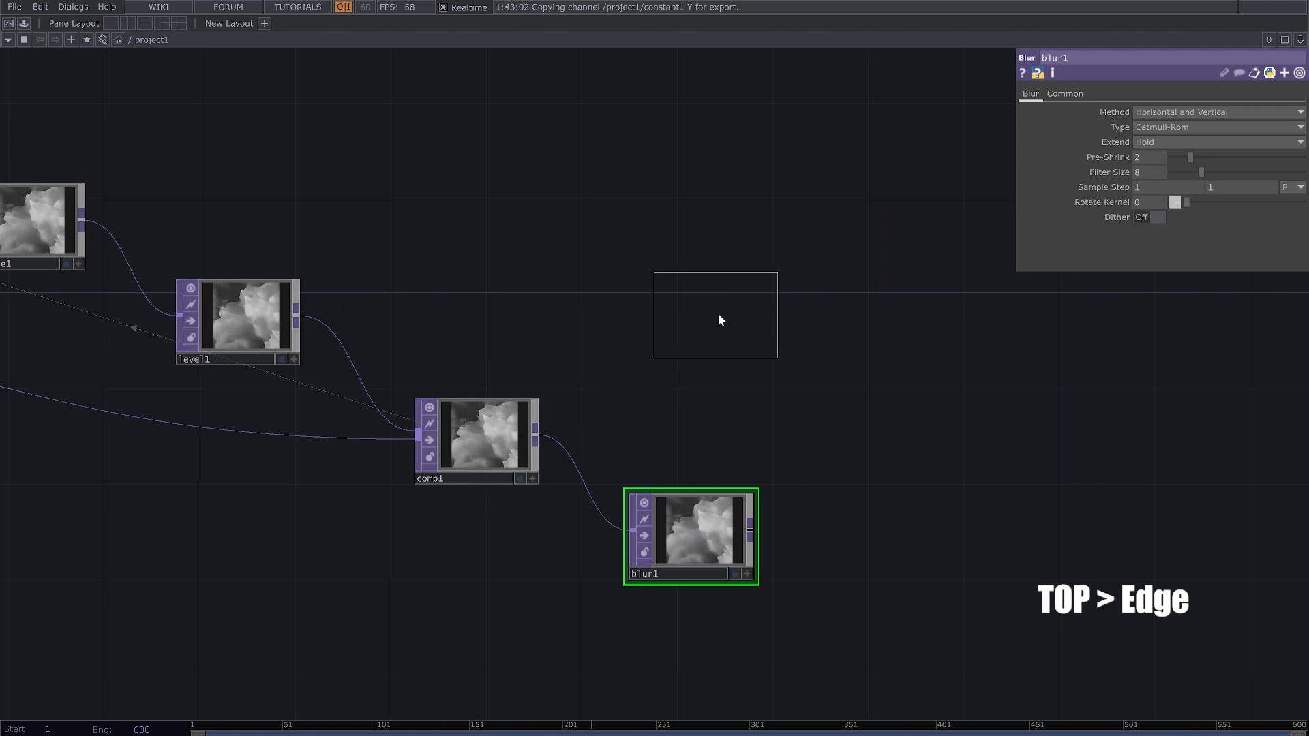
{"action": "left_click", "coordinate": [718, 315]}
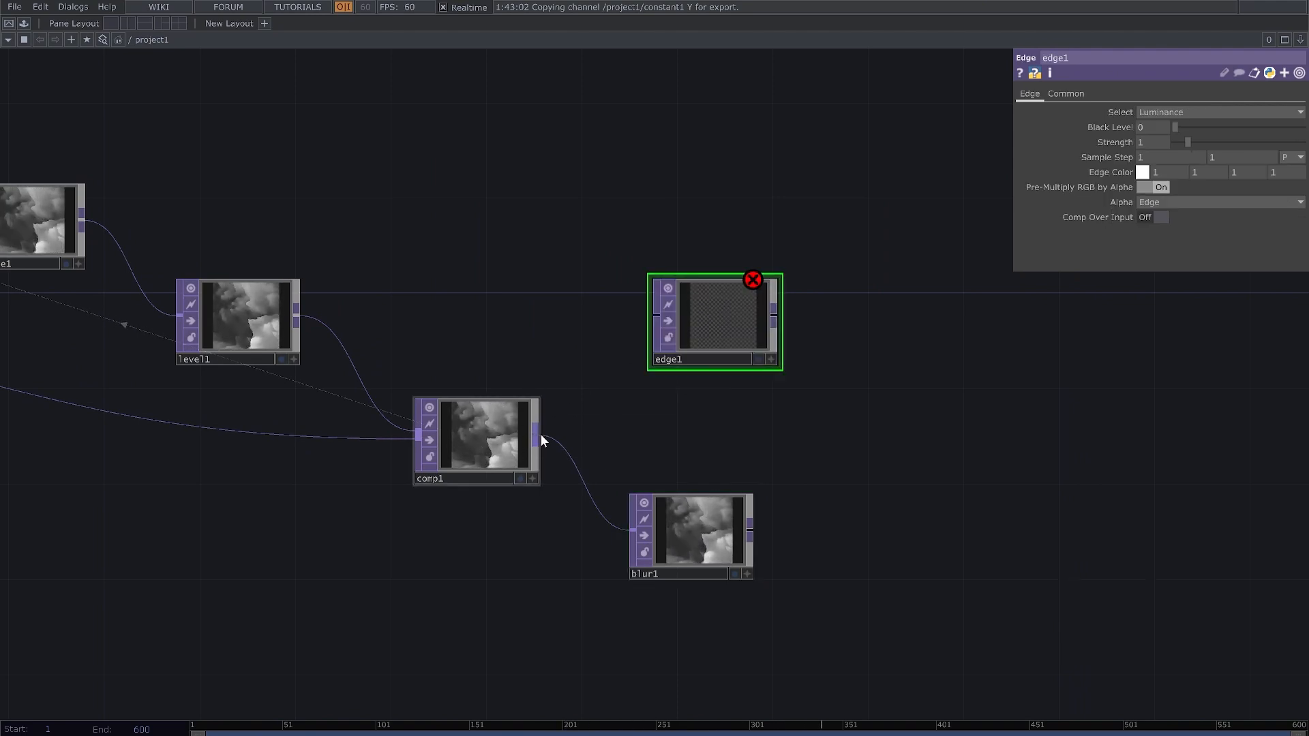
{"action": "left_click_drag", "start_coordinate": [535, 435], "coordinate": [647, 312]}
{"action": "left_click_drag", "start_coordinate": [784, 385], "coordinate": [735, 440]}
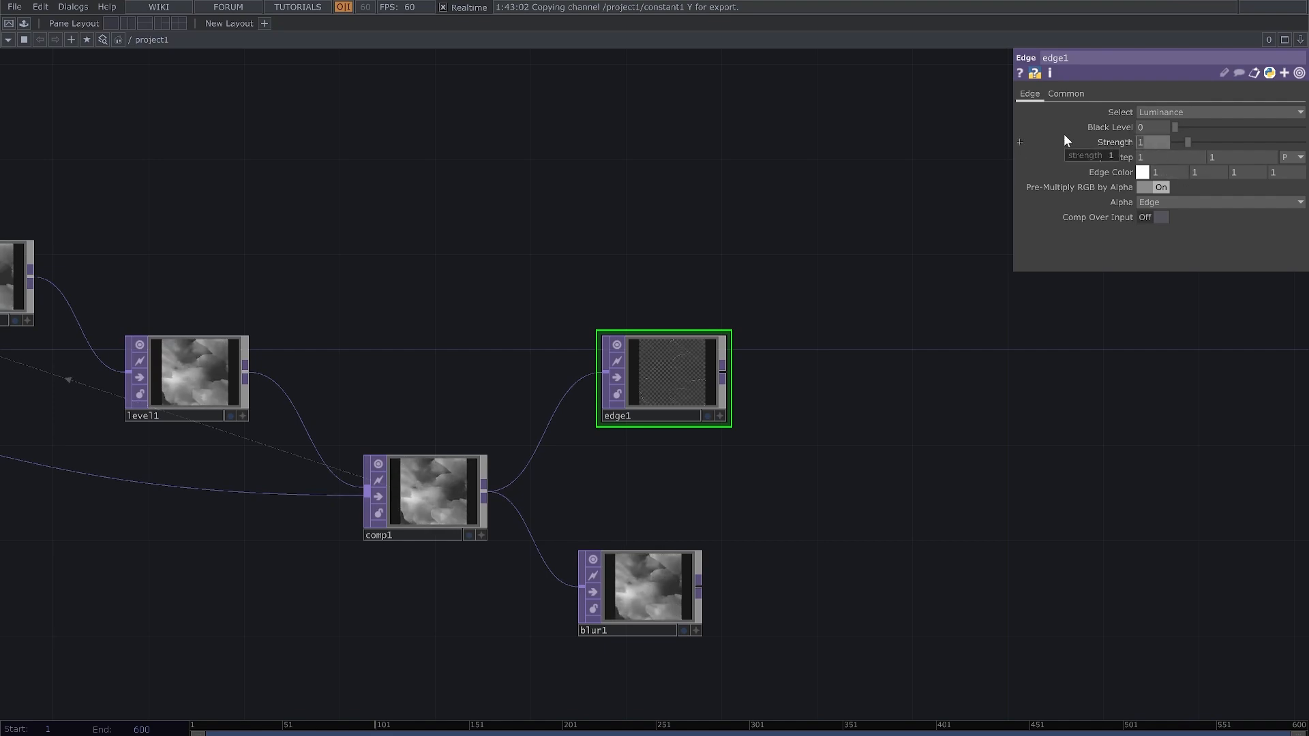
{"action": "type", "text": ".8"}
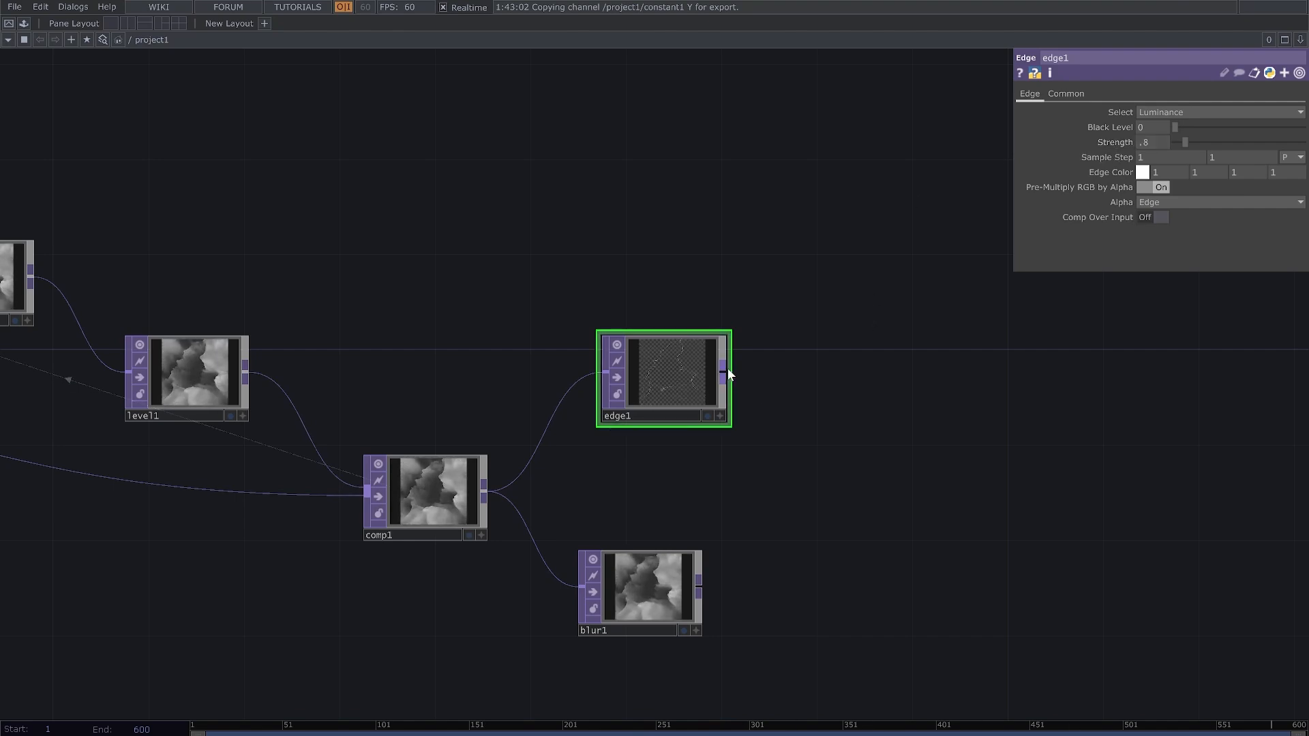
Step: Add a Null TOP well to the right of the network and connect edge1's output to it
{"action": "scroll", "coordinate": [1003, 480], "scroll_direction": "down", "scroll_amount": 5}
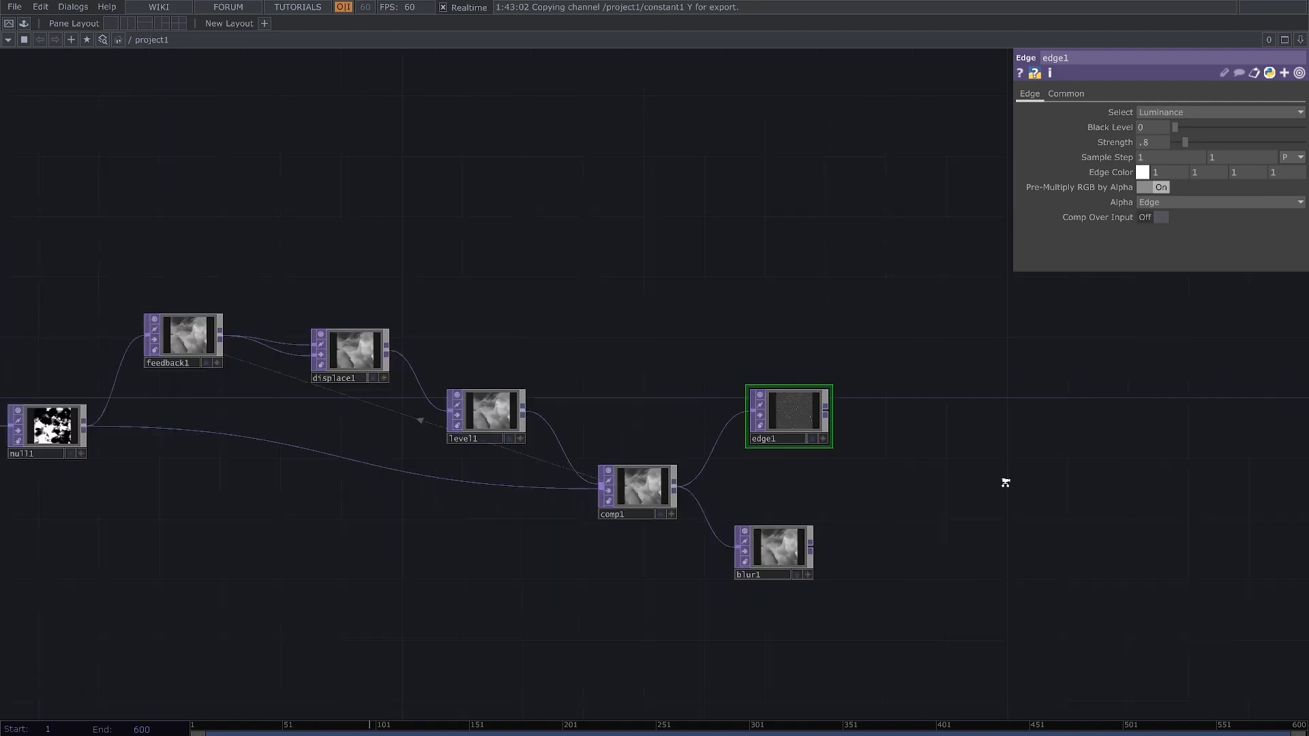
{"action": "left_click_drag", "start_coordinate": [1050, 493], "coordinate": [768, 462]}
{"action": "key", "text": "Tab"}
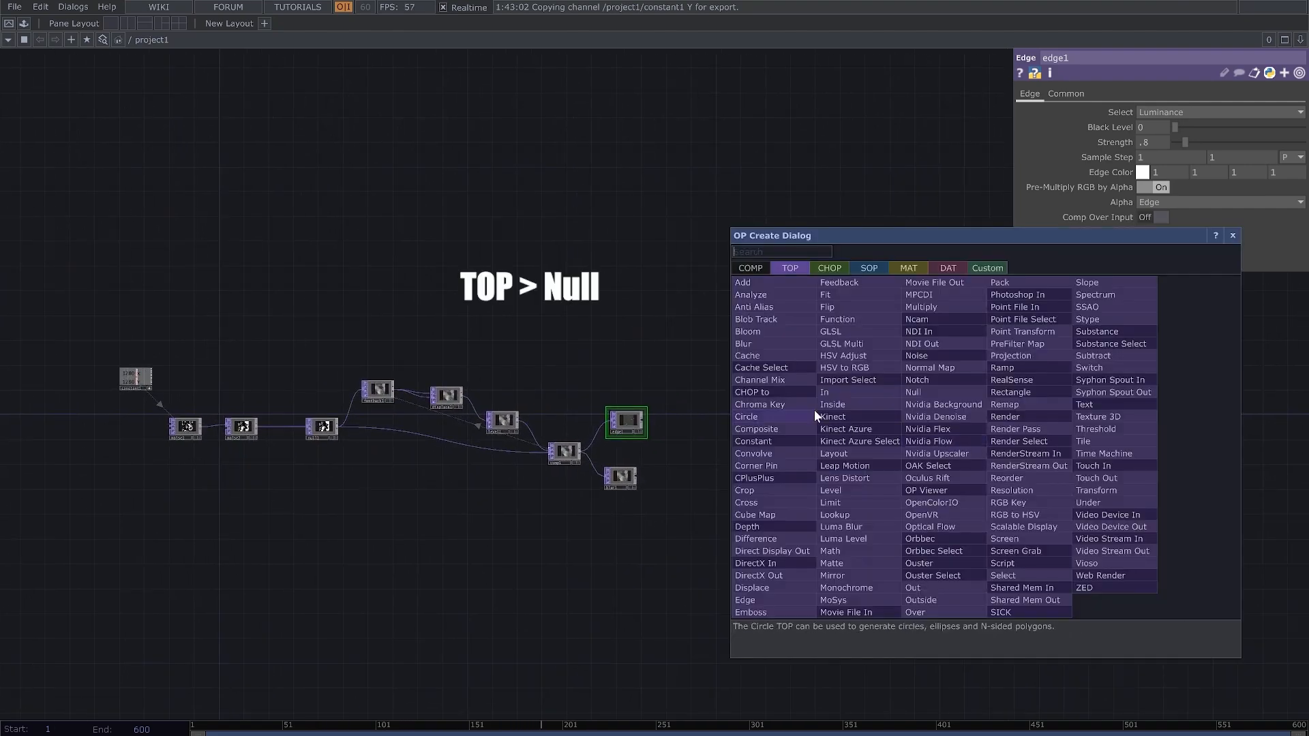
{"action": "left_click", "coordinate": [920, 392]}
{"action": "left_click", "coordinate": [979, 448]}
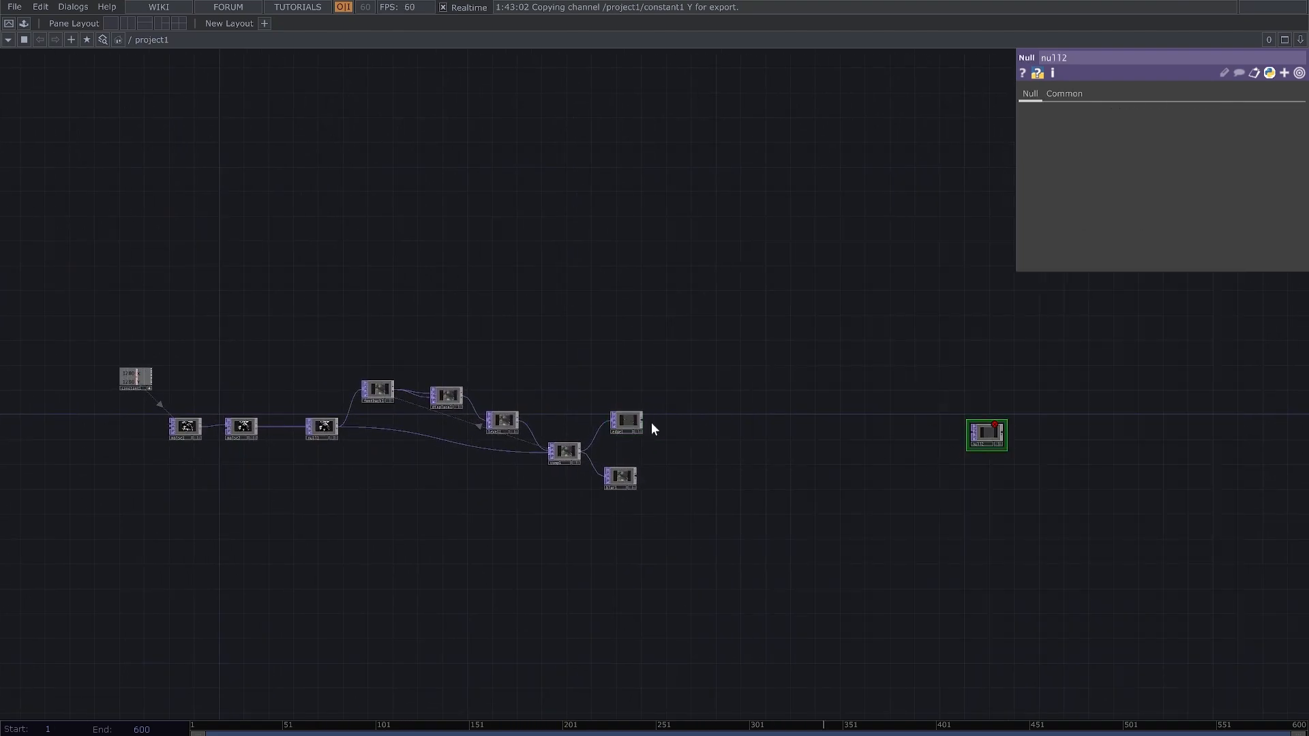
{"action": "left_click", "coordinate": [965, 435]}
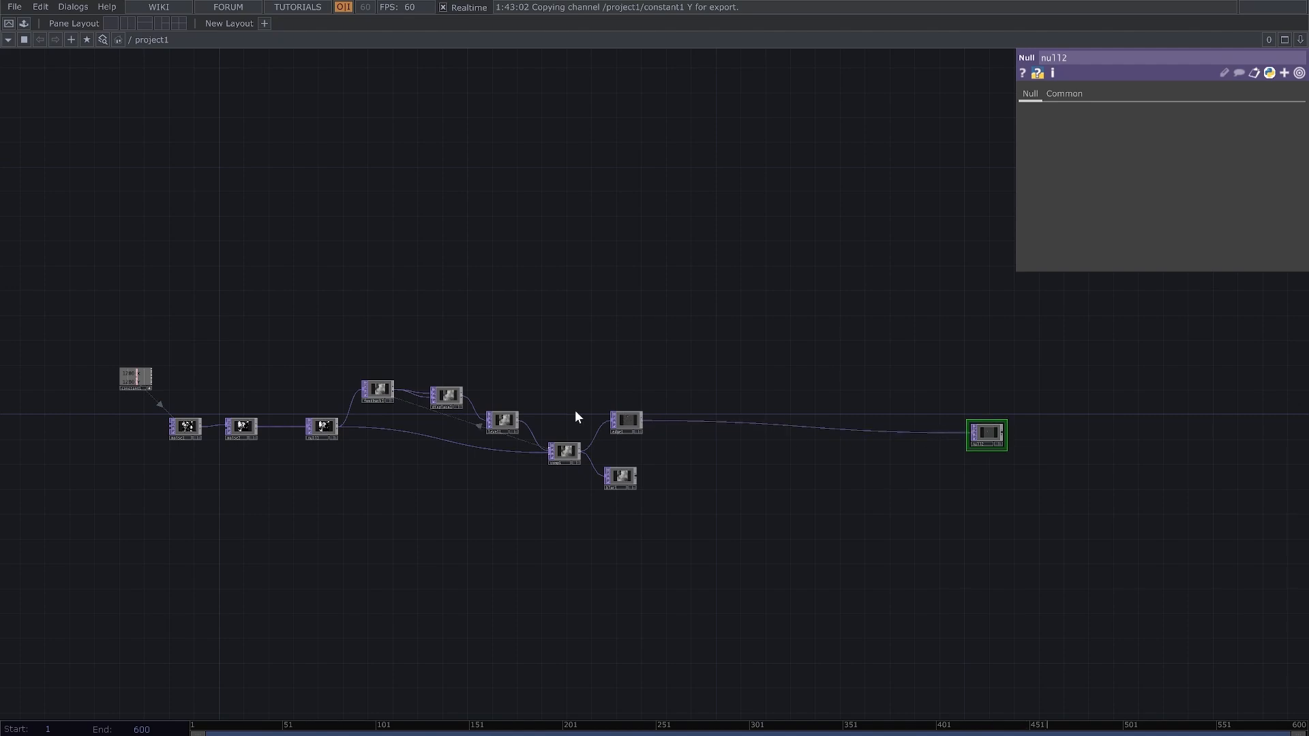
Step: Display null2's output as the network background
{"action": "scroll", "coordinate": [624, 437], "scroll_direction": "up", "scroll_amount": 4}
{"action": "left_click_drag", "start_coordinate": [1121, 507], "coordinate": [773, 472]}
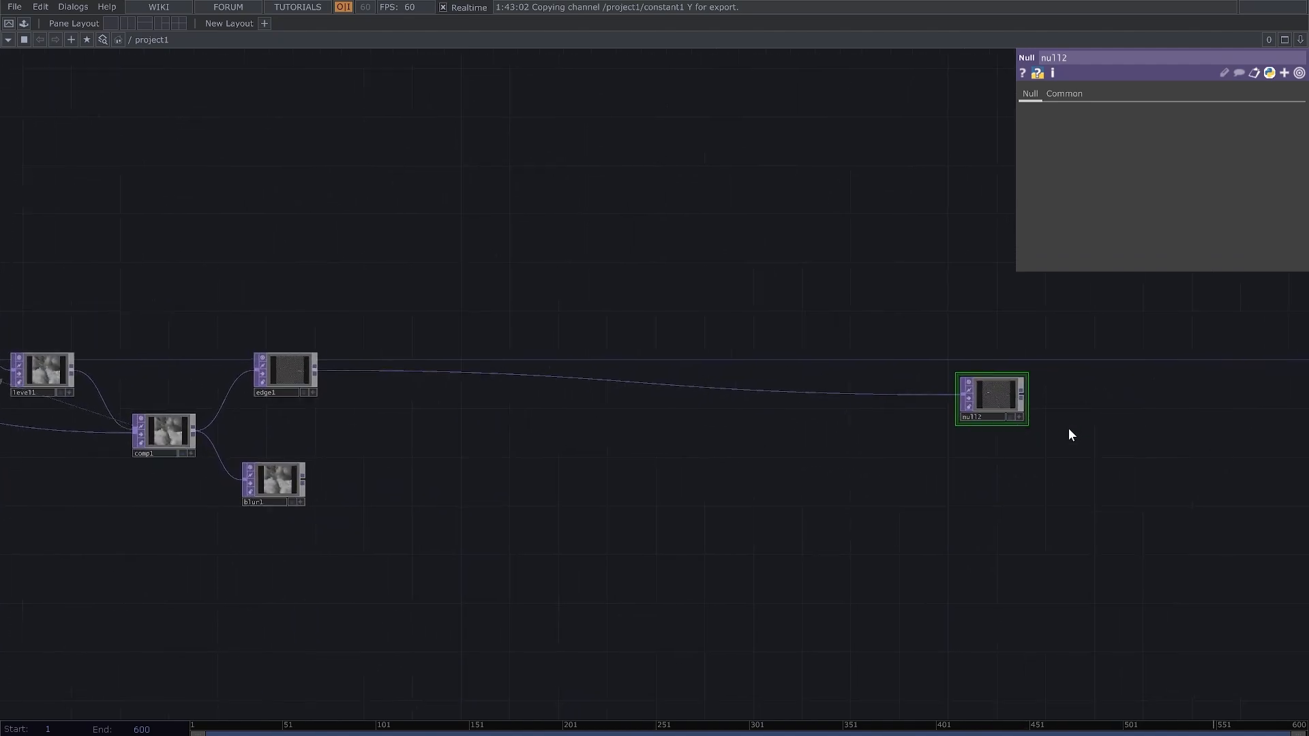
{"action": "left_click", "coordinate": [1010, 416]}
{"action": "left_click_drag", "start_coordinate": [468, 339], "coordinate": [726, 386]}
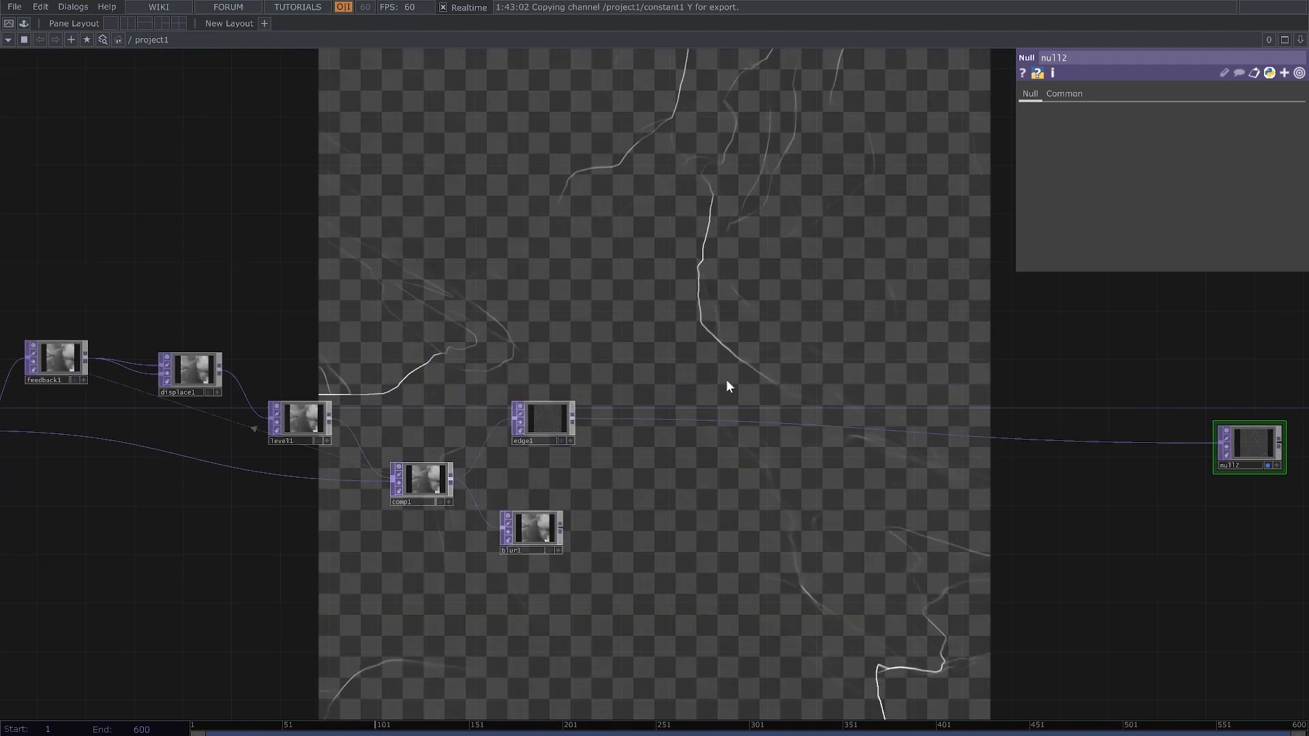
{"action": "scroll", "coordinate": [587, 423], "scroll_direction": "up", "scroll_amount": 4}
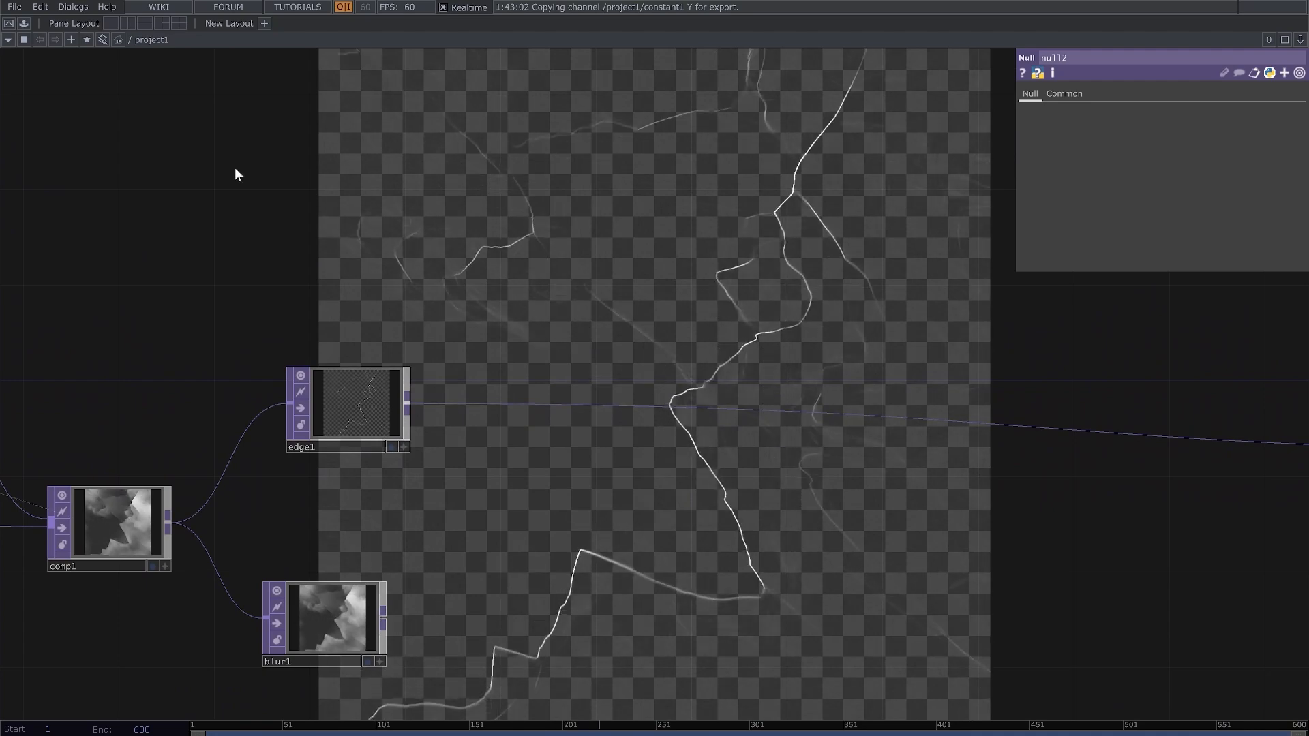
Step: Split the workspace into two side-by-side panes, with the second one narrower and showing only null2's image
{"action": "left_click", "coordinate": [125, 25]}
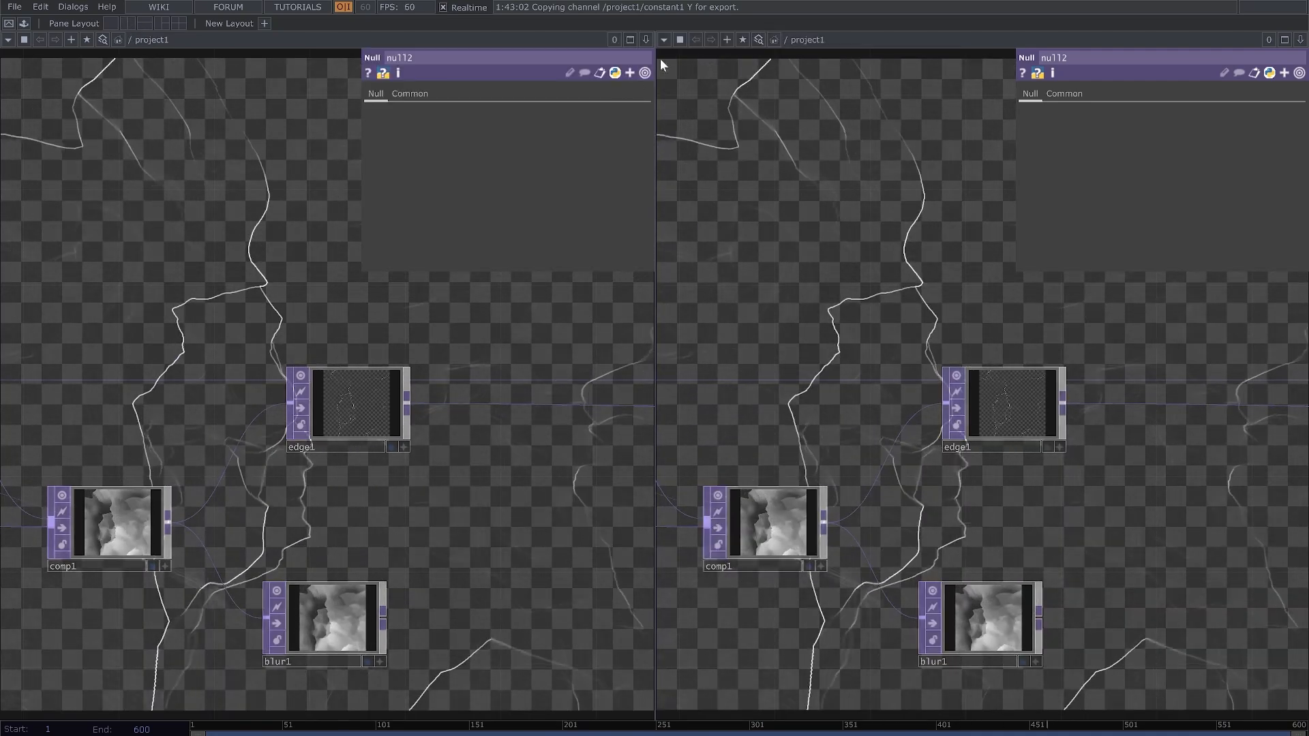
{"action": "left_click", "coordinate": [663, 41]}
{"action": "left_click", "coordinate": [691, 95]}
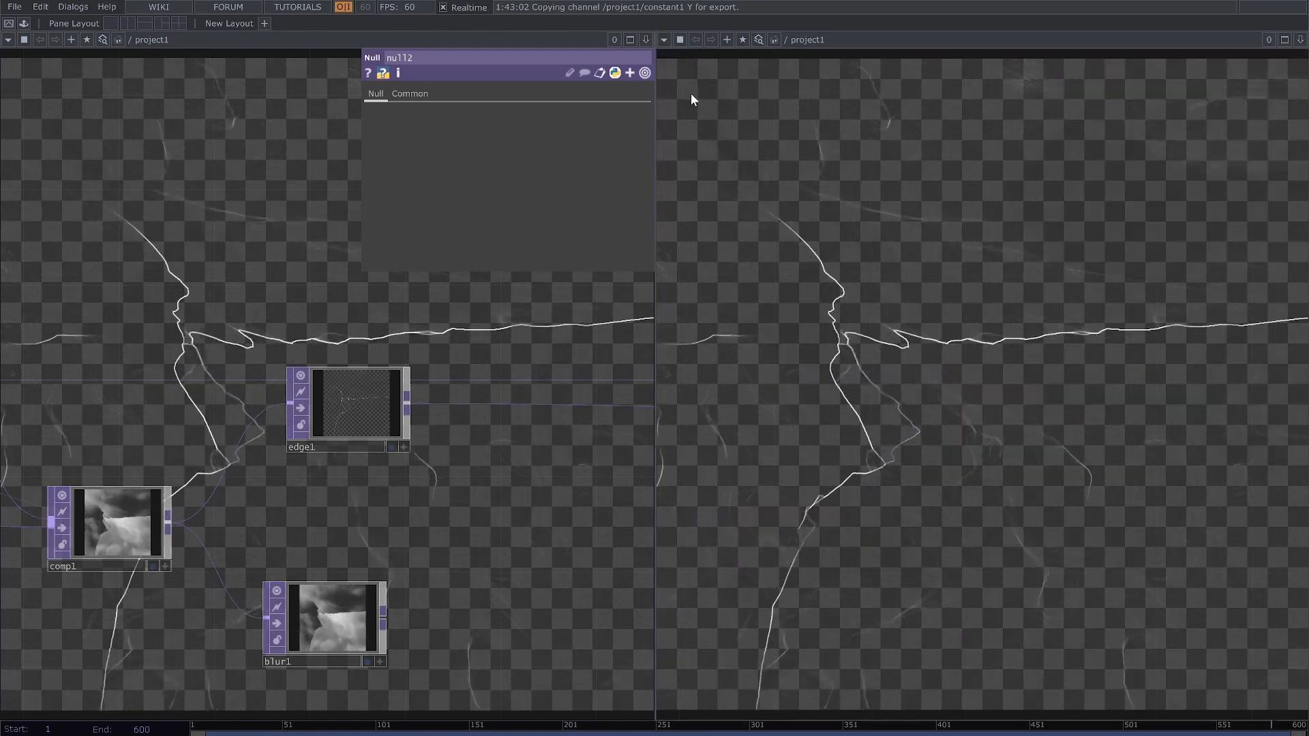
{"action": "left_click_drag", "start_coordinate": [655, 246], "coordinate": [898, 261]}
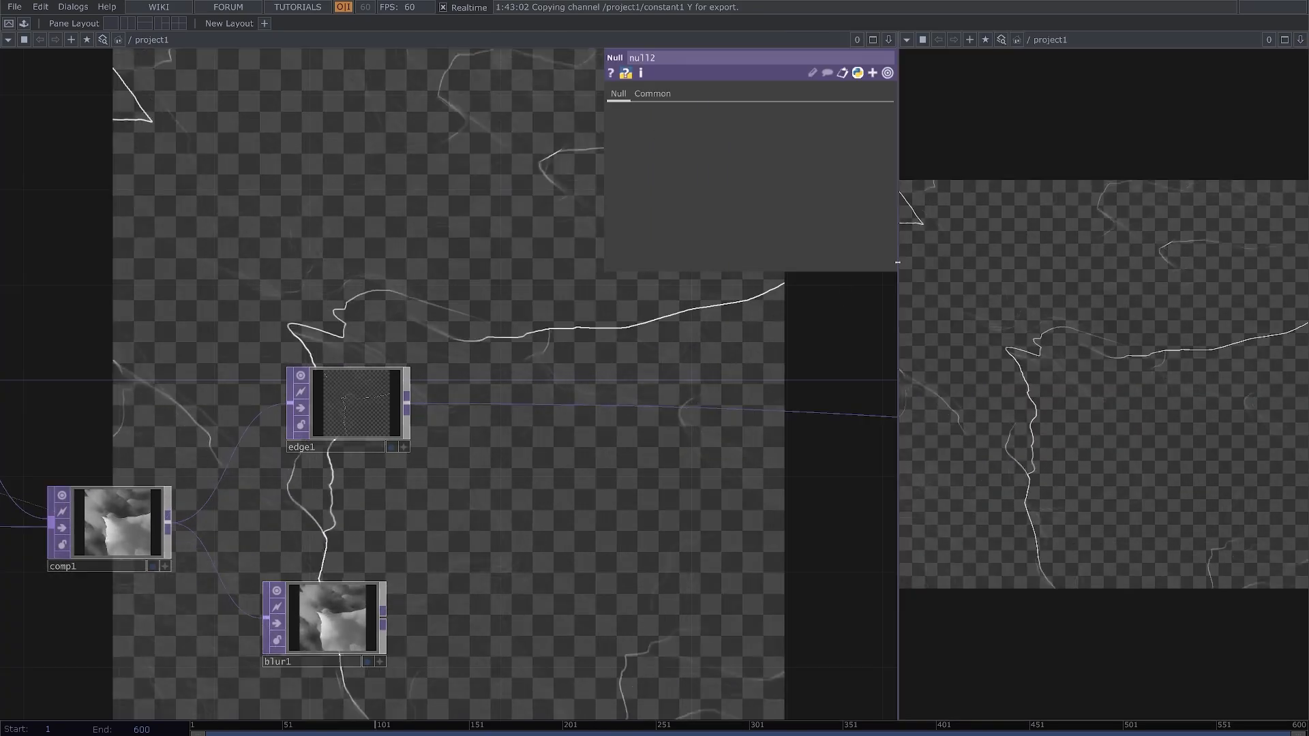
{"action": "scroll", "coordinate": [594, 415], "scroll_direction": "down", "scroll_amount": 2}
{"action": "left_click_drag", "start_coordinate": [599, 453], "coordinate": [550, 430]}
{"action": "scroll", "coordinate": [545, 429], "scroll_direction": "down", "scroll_amount": 5}
{"action": "left_click_drag", "start_coordinate": [866, 449], "coordinate": [590, 426]}
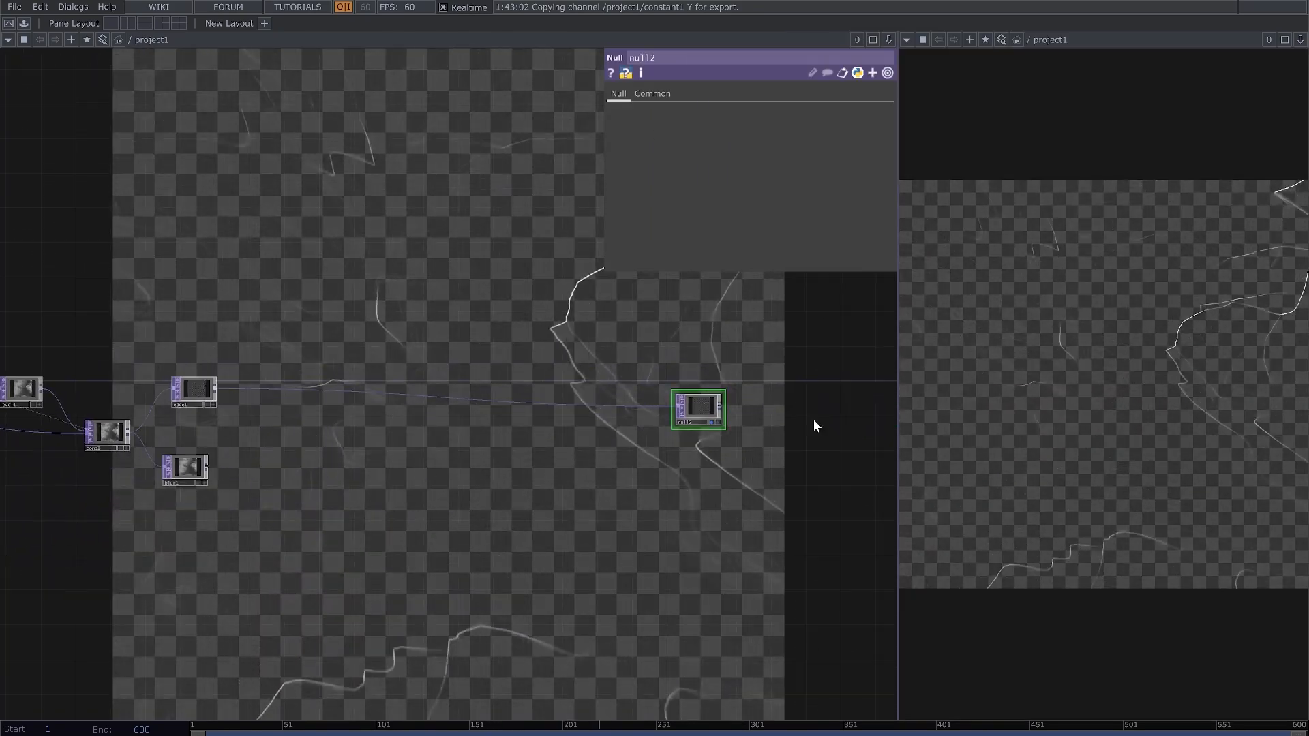
Step: Turn off the TOP backdrop in the network pane and widen the pane that shows null2's image
{"action": "right_click", "coordinate": [743, 334]}
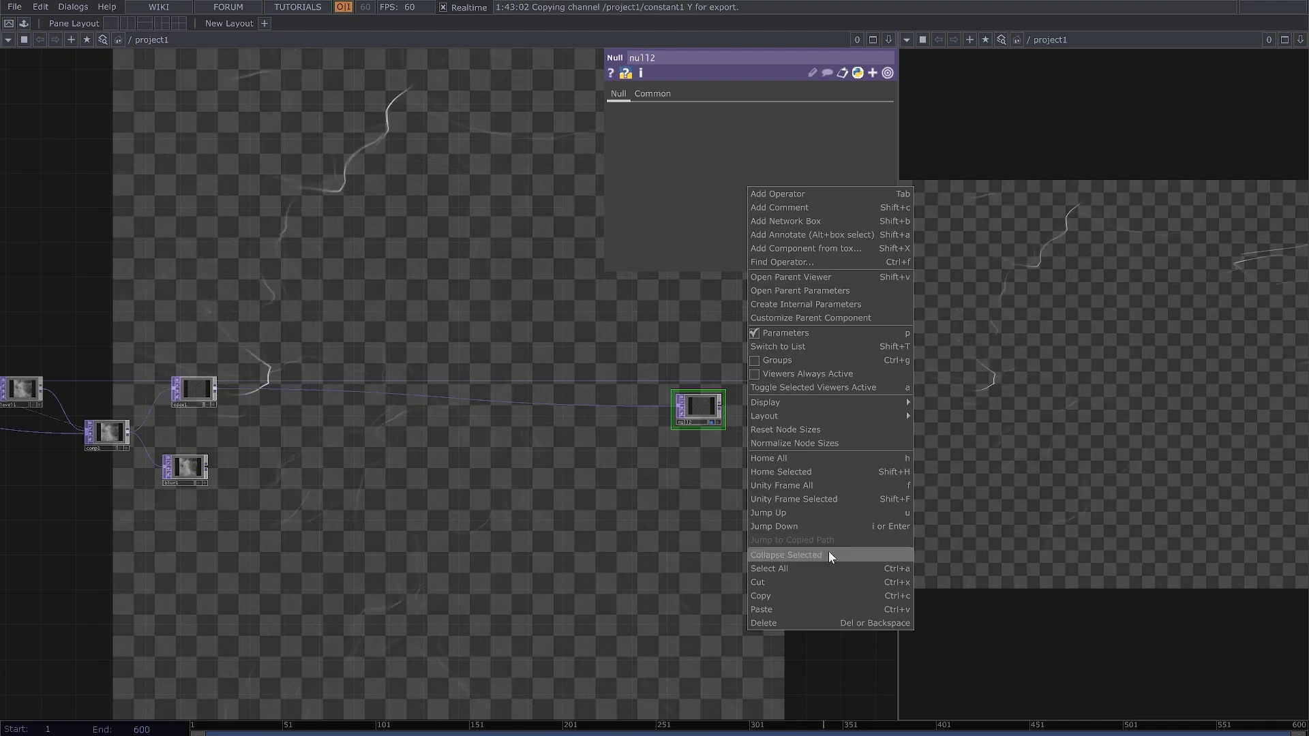
{"action": "mouse_move", "coordinate": [879, 404]}
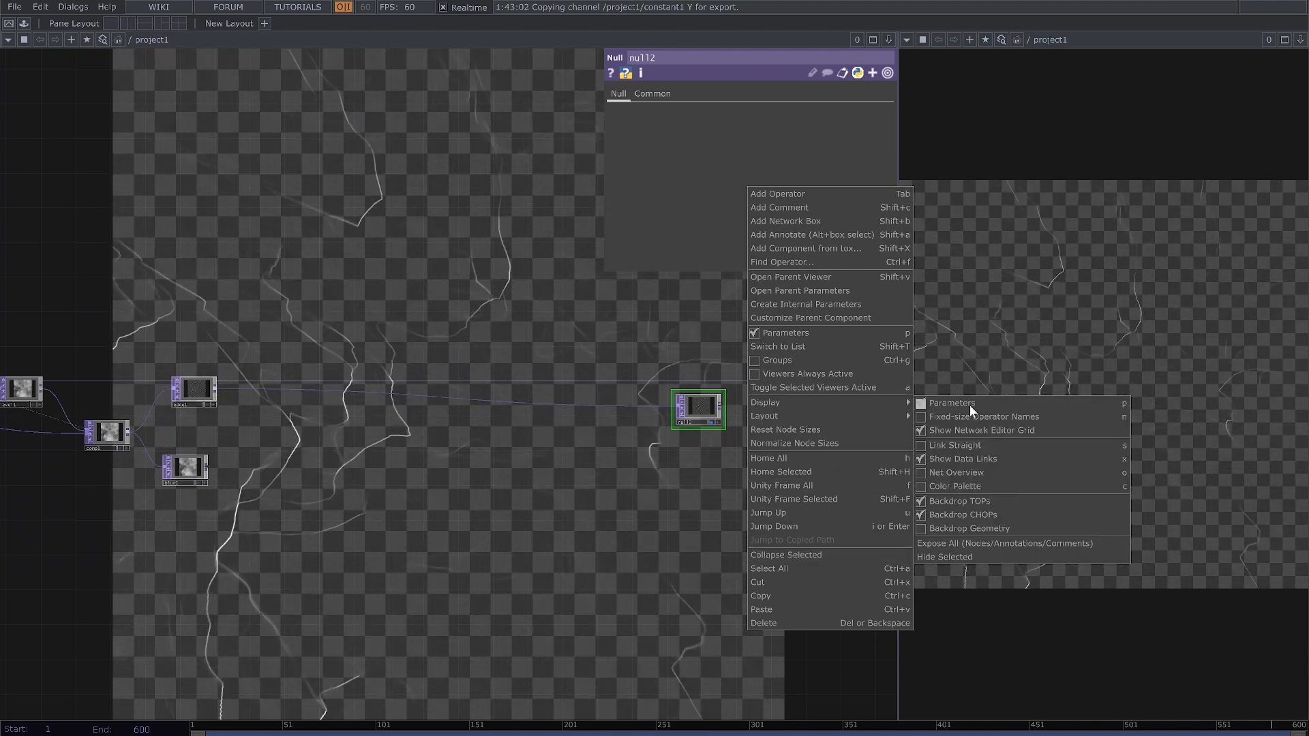
{"action": "left_click", "coordinate": [922, 502]}
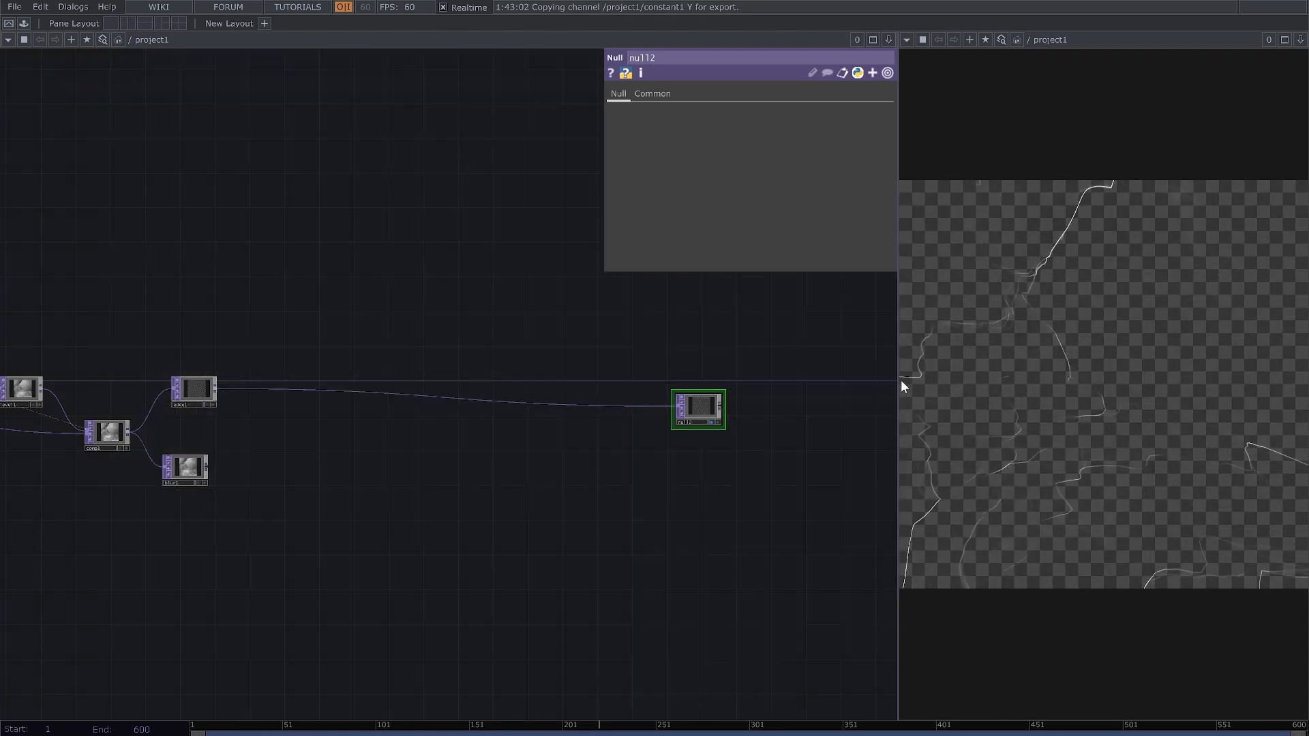
{"action": "left_click_drag", "start_coordinate": [898, 379], "coordinate": [806, 379]}
Step: Insert a Blur TOP into the connection between edge1 and null2
{"action": "left_click_drag", "start_coordinate": [495, 466], "coordinate": [530, 470]}
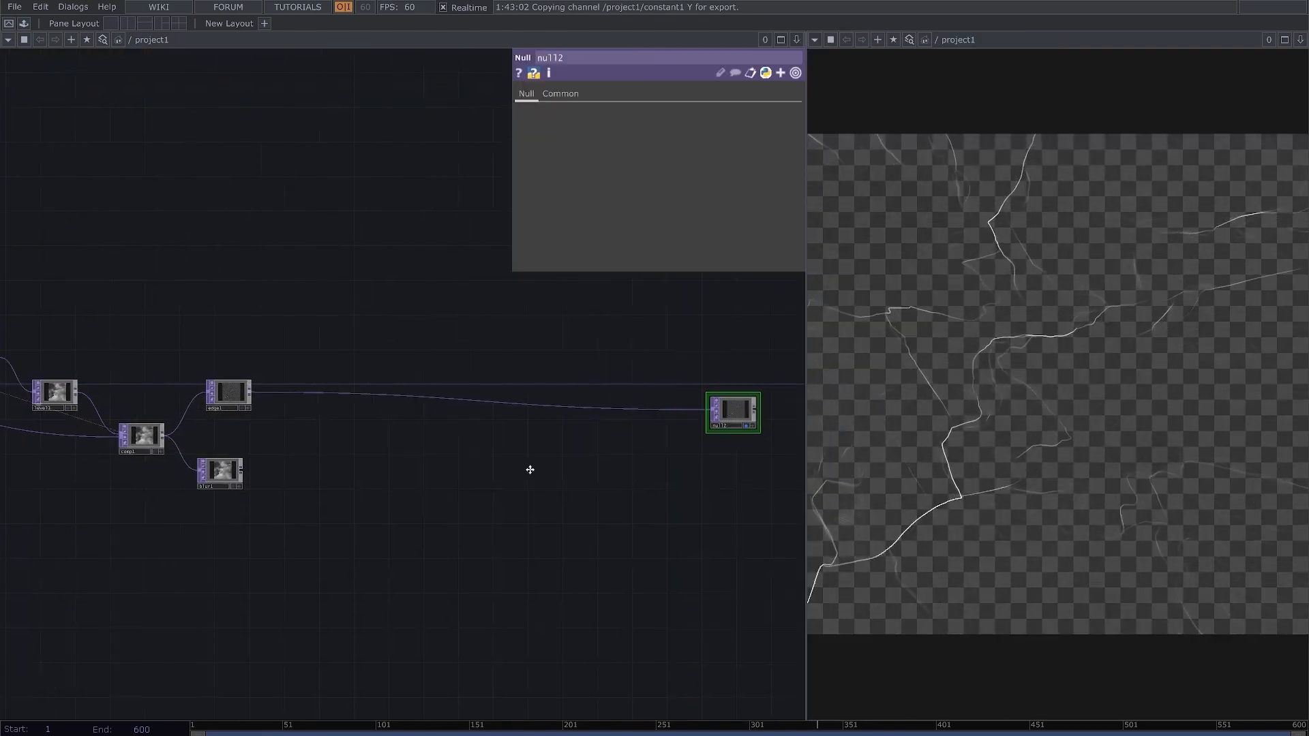
{"action": "scroll", "coordinate": [529, 470], "scroll_direction": "up", "scroll_amount": 5}
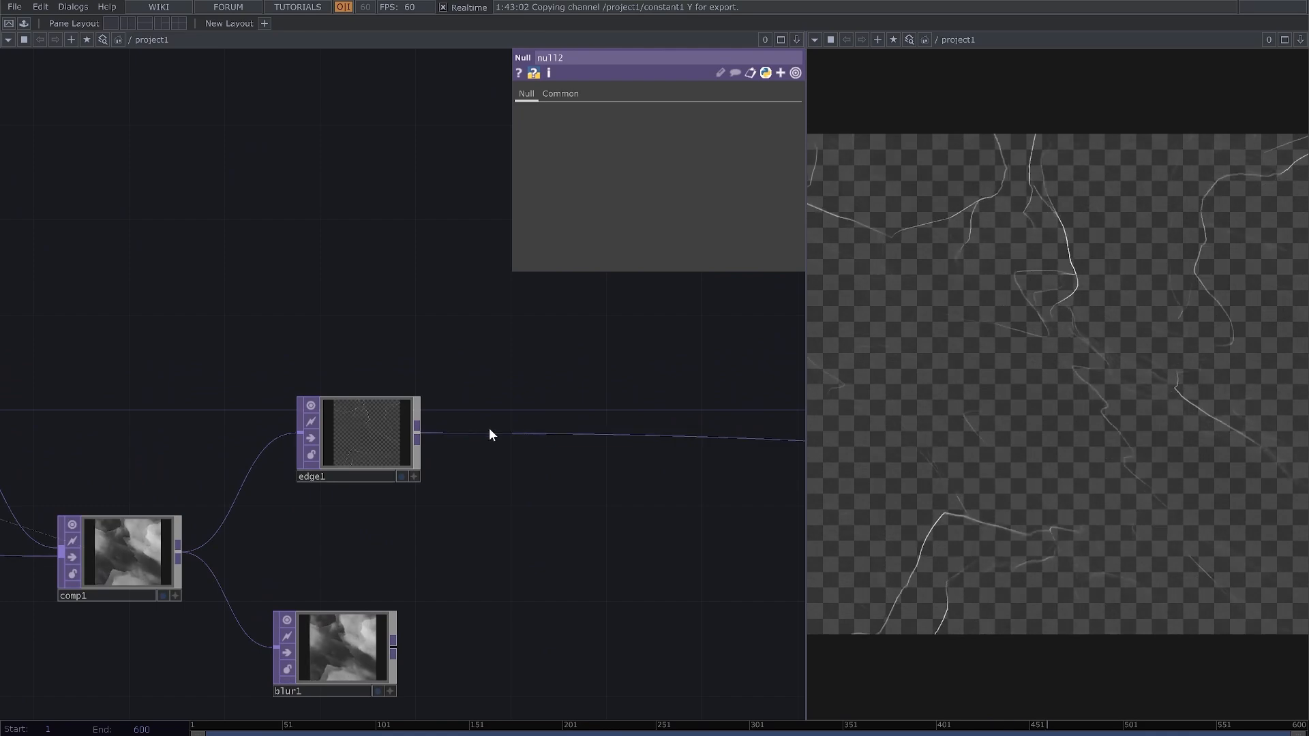
{"action": "right_click", "coordinate": [513, 434]}
{"action": "left_click", "coordinate": [547, 423]}
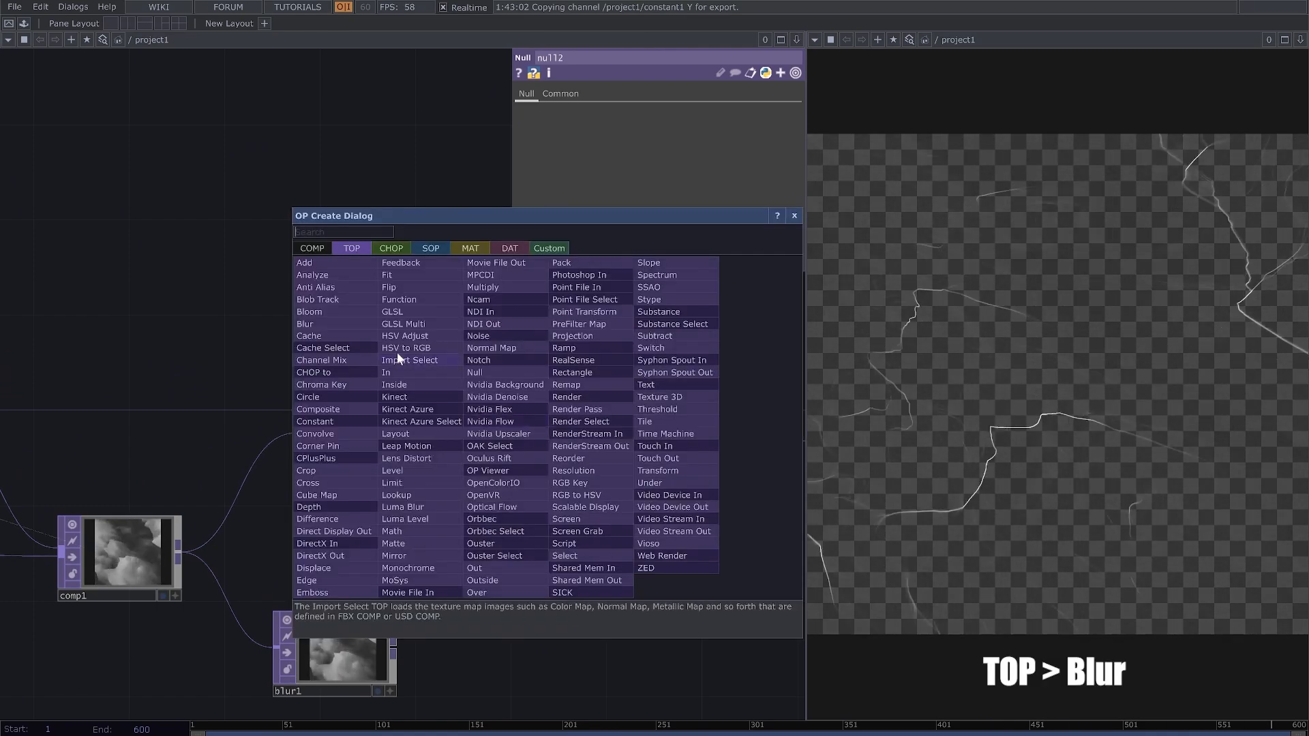
{"action": "left_click", "coordinate": [309, 325]}
{"action": "left_click_drag", "start_coordinate": [515, 464], "coordinate": [311, 451]}
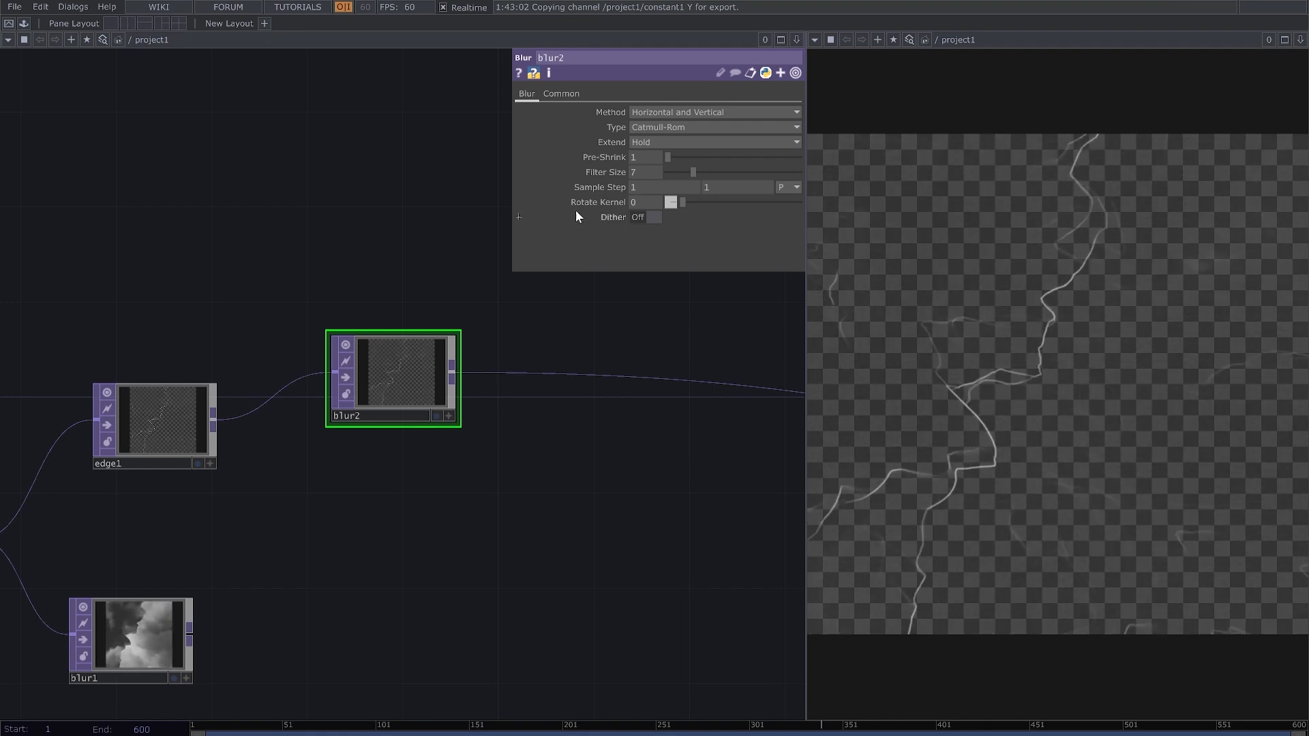
Step: Set blur2's pre-shrink to 3 and its filter size to 23
{"action": "type", "text": "3"}
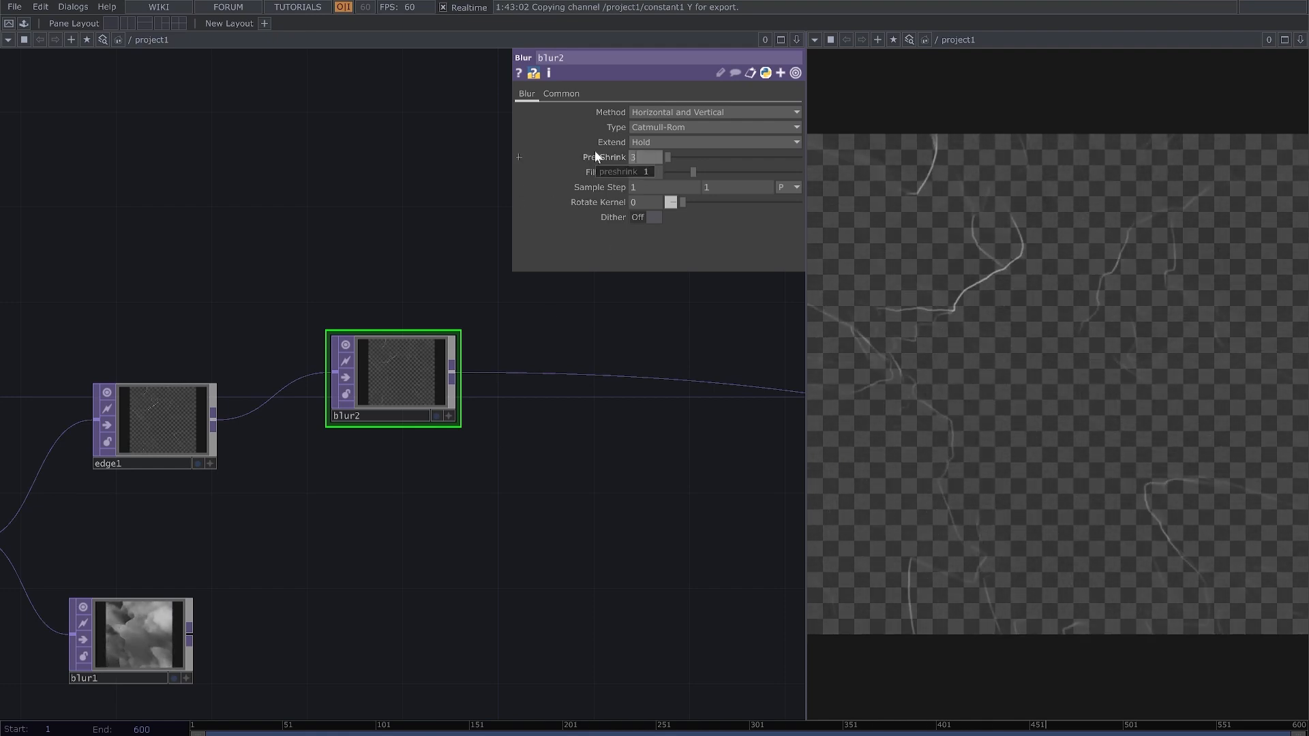
{"action": "left_click", "coordinate": [641, 171]}
{"action": "type", "text": "2"}
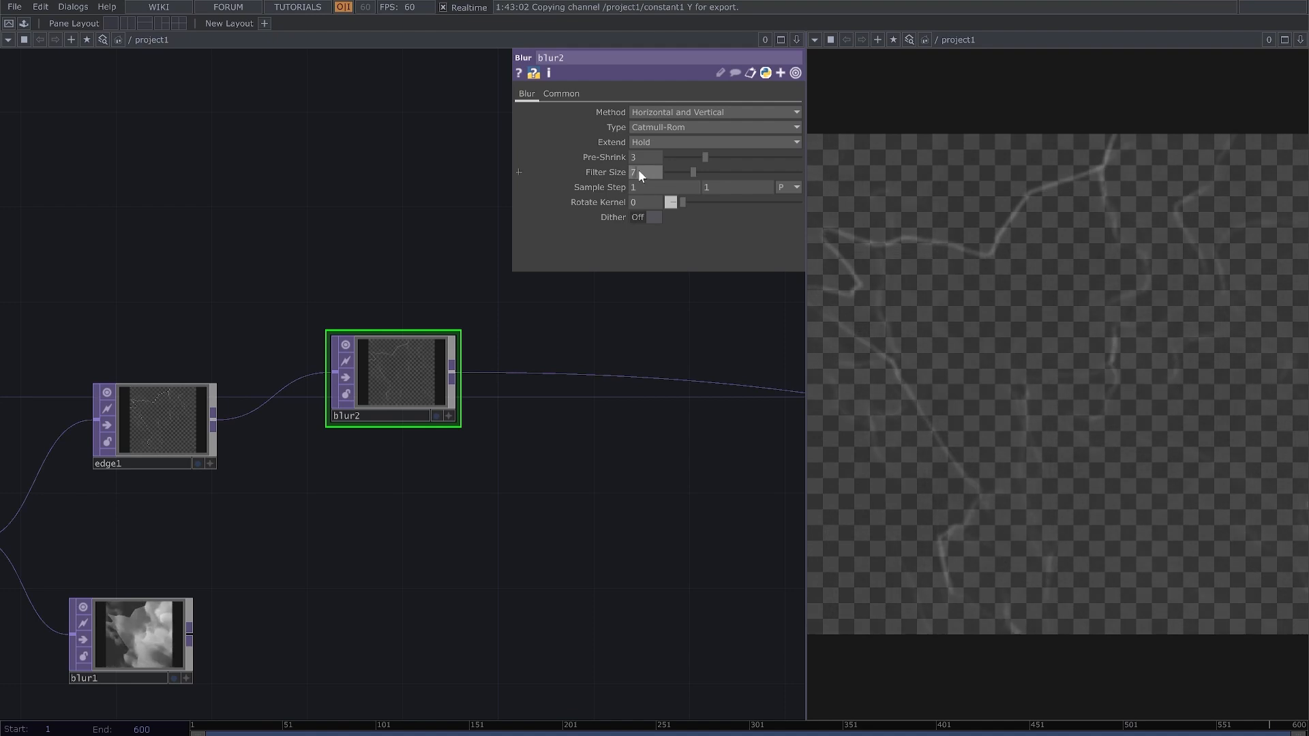
{"action": "type", "text": "3"}
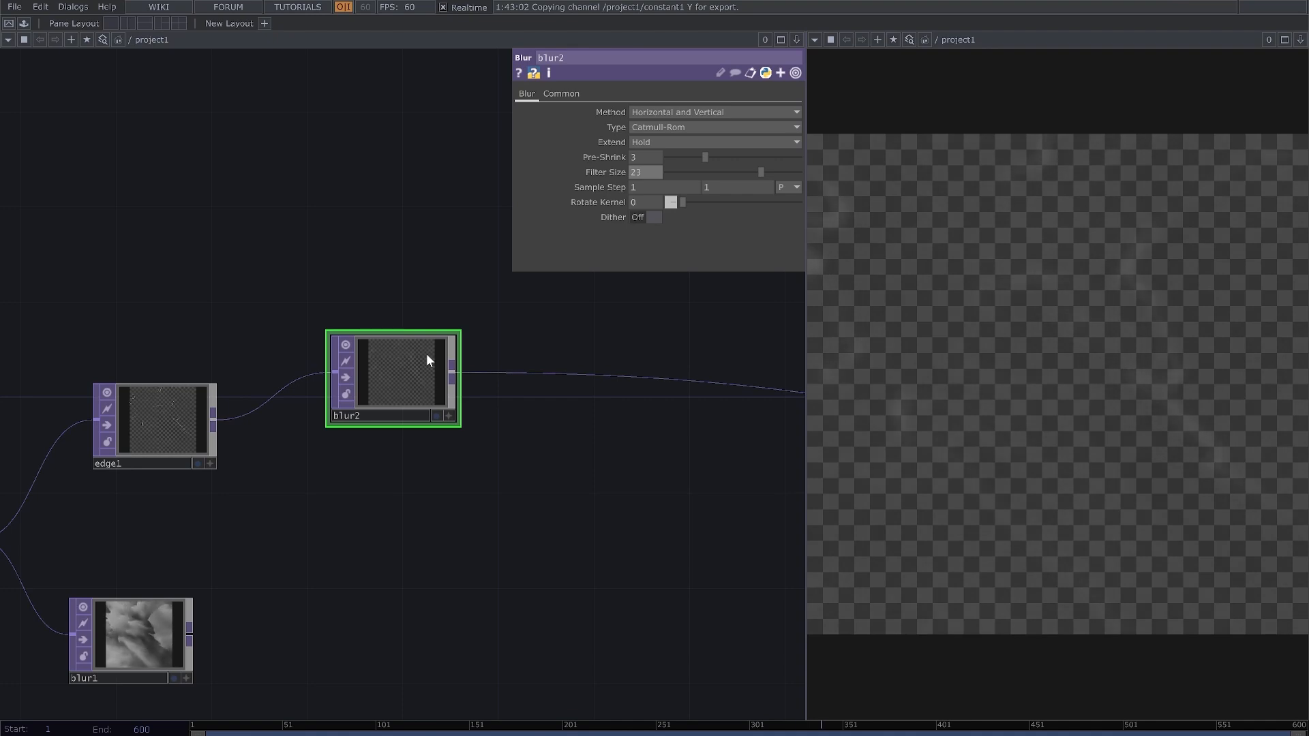
{"action": "scroll", "coordinate": [375, 415], "scroll_direction": "down", "scroll_amount": 3}
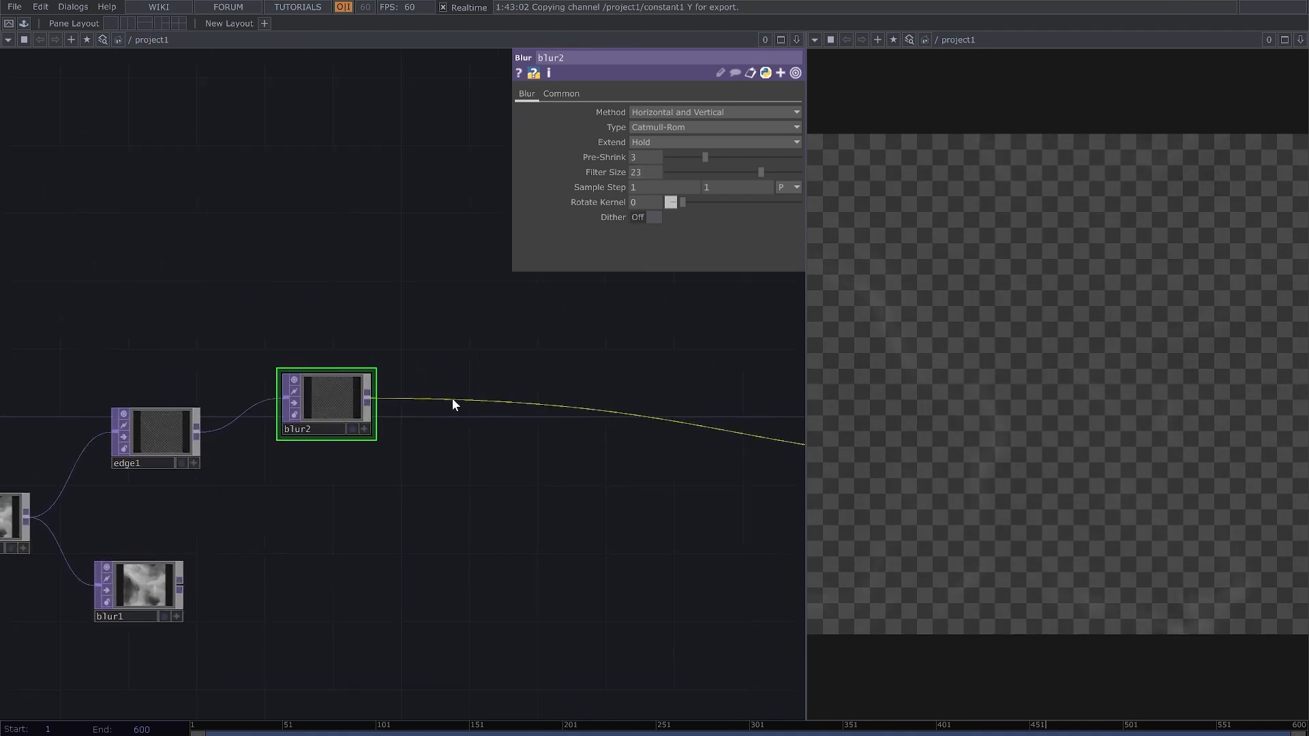
{"action": "right_click", "coordinate": [452, 398]}
{"action": "left_click", "coordinate": [474, 383]}
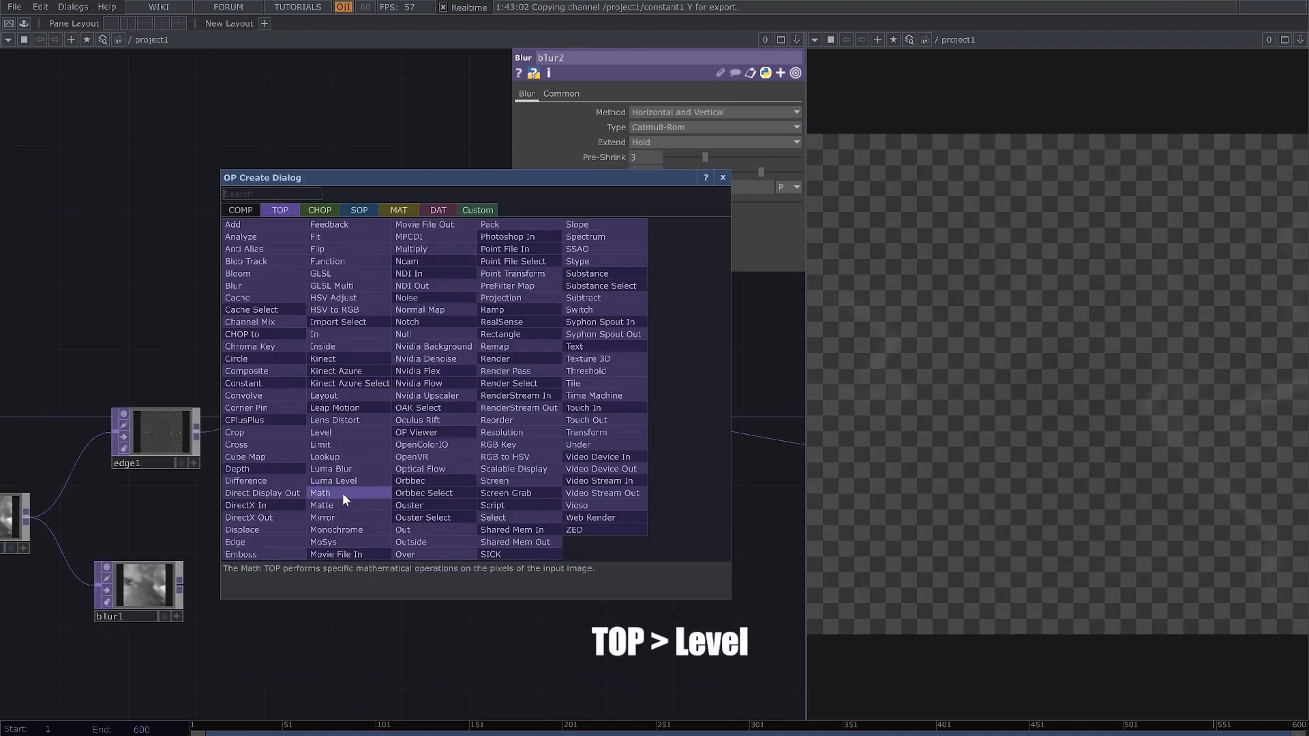
{"action": "left_click", "coordinate": [333, 442]}
{"action": "left_click", "coordinate": [502, 403]}
{"action": "key", "text": "Delete"}
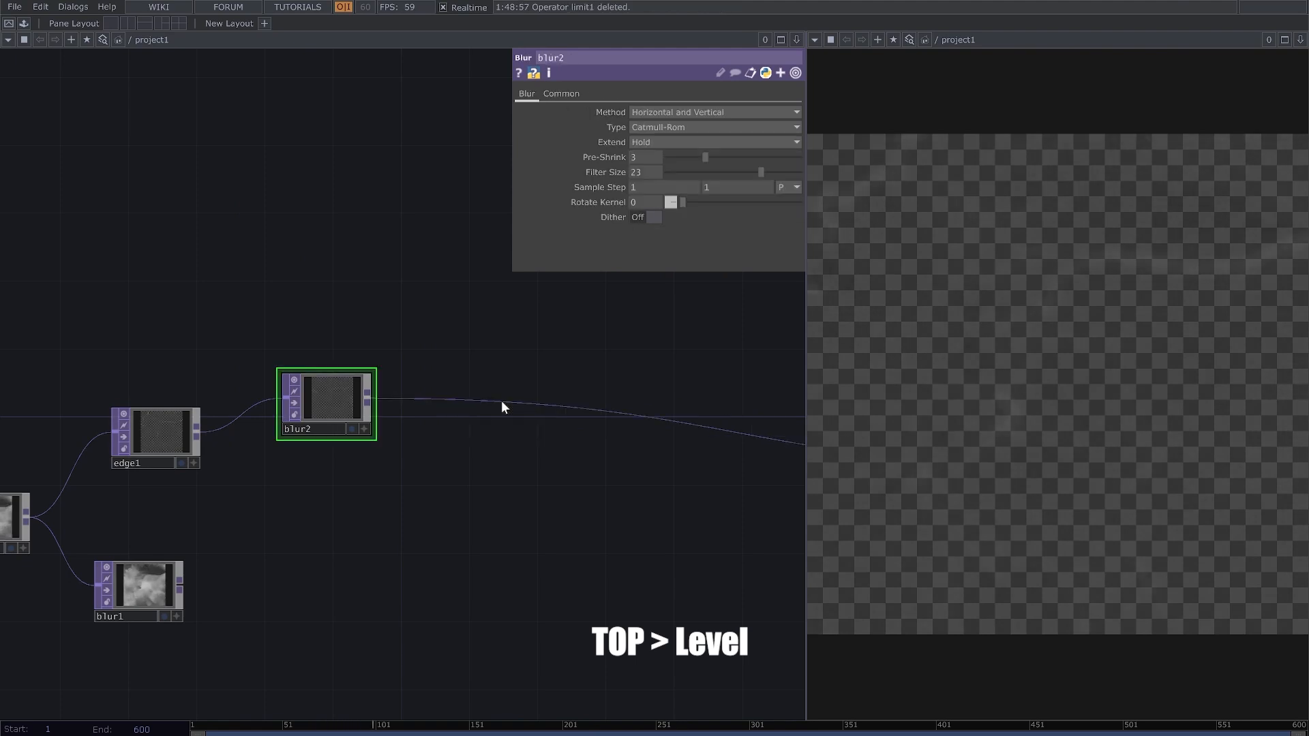
Step: Insert a Level TOP into the connection between blur2 and null2, placing it just above and right of blur2
{"action": "right_click", "coordinate": [505, 402]}
{"action": "left_click", "coordinate": [521, 381]}
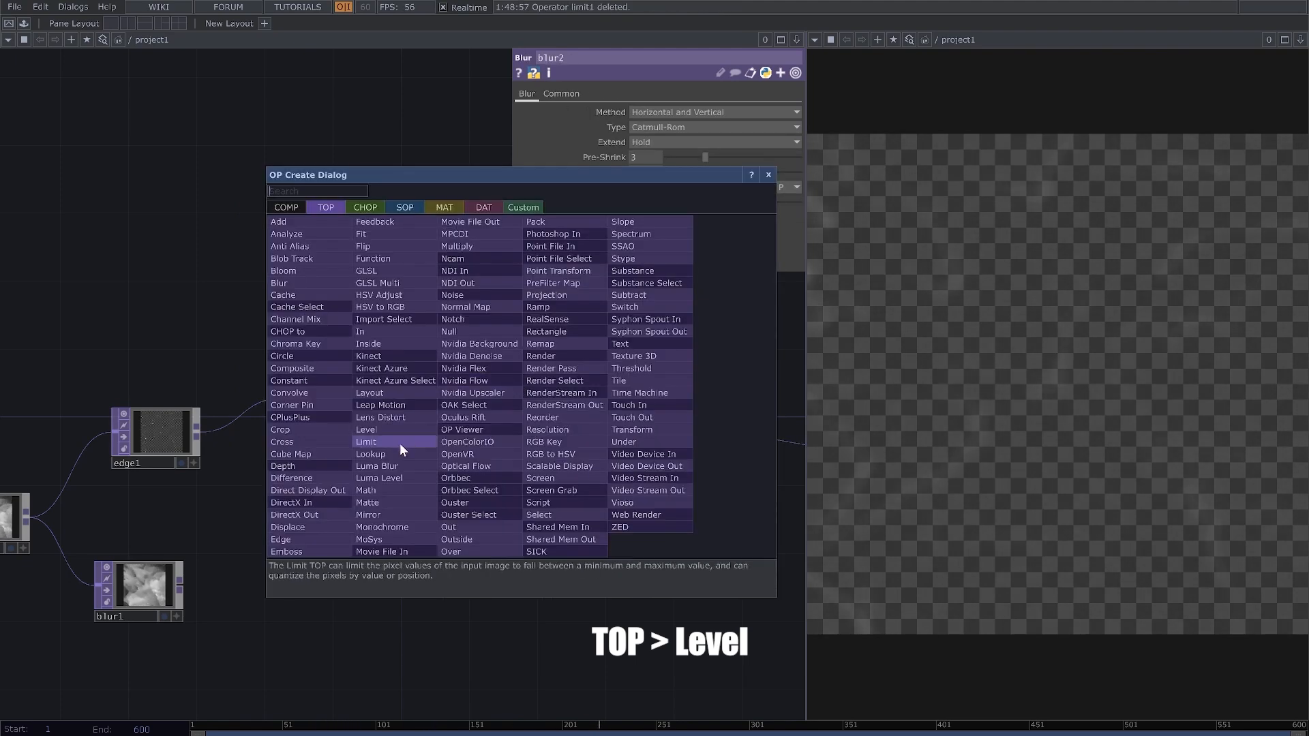
{"action": "left_click", "coordinate": [394, 432]}
{"action": "left_click", "coordinate": [518, 371]}
{"action": "left_click_drag", "start_coordinate": [620, 480], "coordinate": [531, 482]}
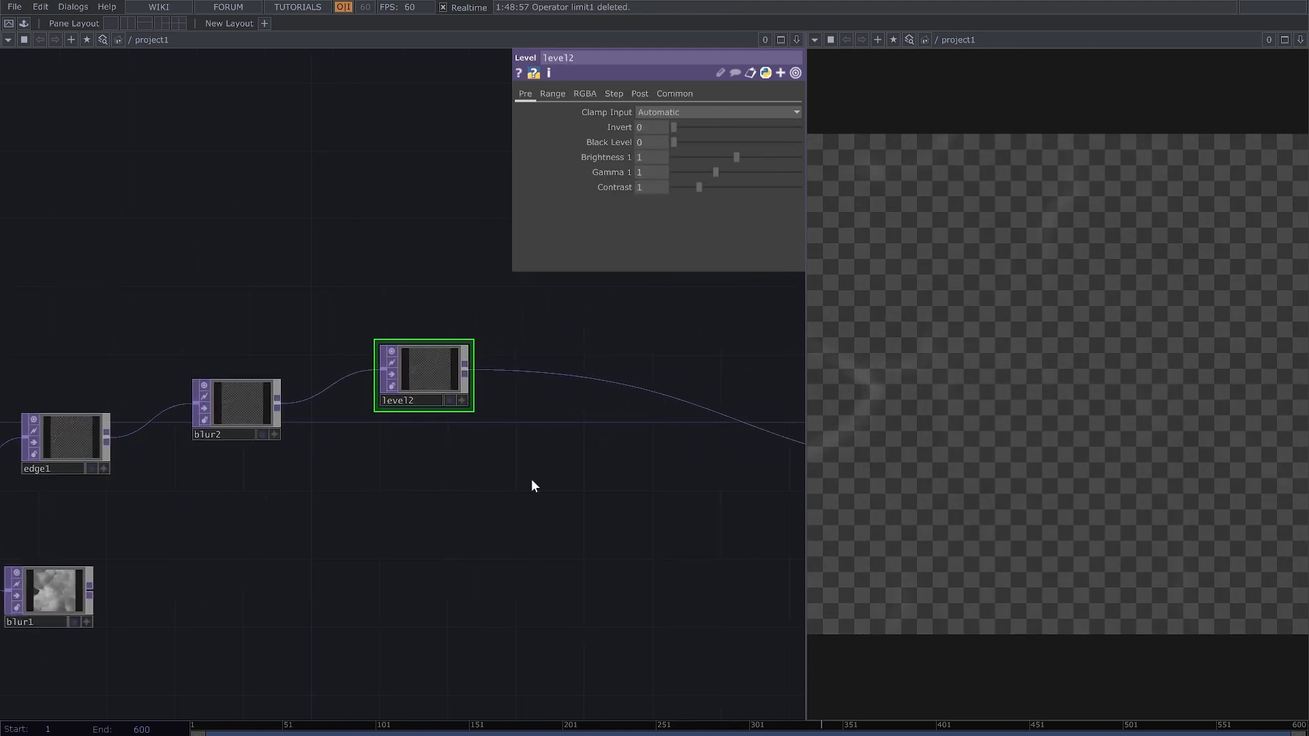
Step: Set level2's brightness to 1.1, gamma to 1.6 and contrast to 1.4
{"action": "left_click", "coordinate": [647, 161]}
{"action": "type", "text": ".1"}
{"action": "key", "text": "Return"}
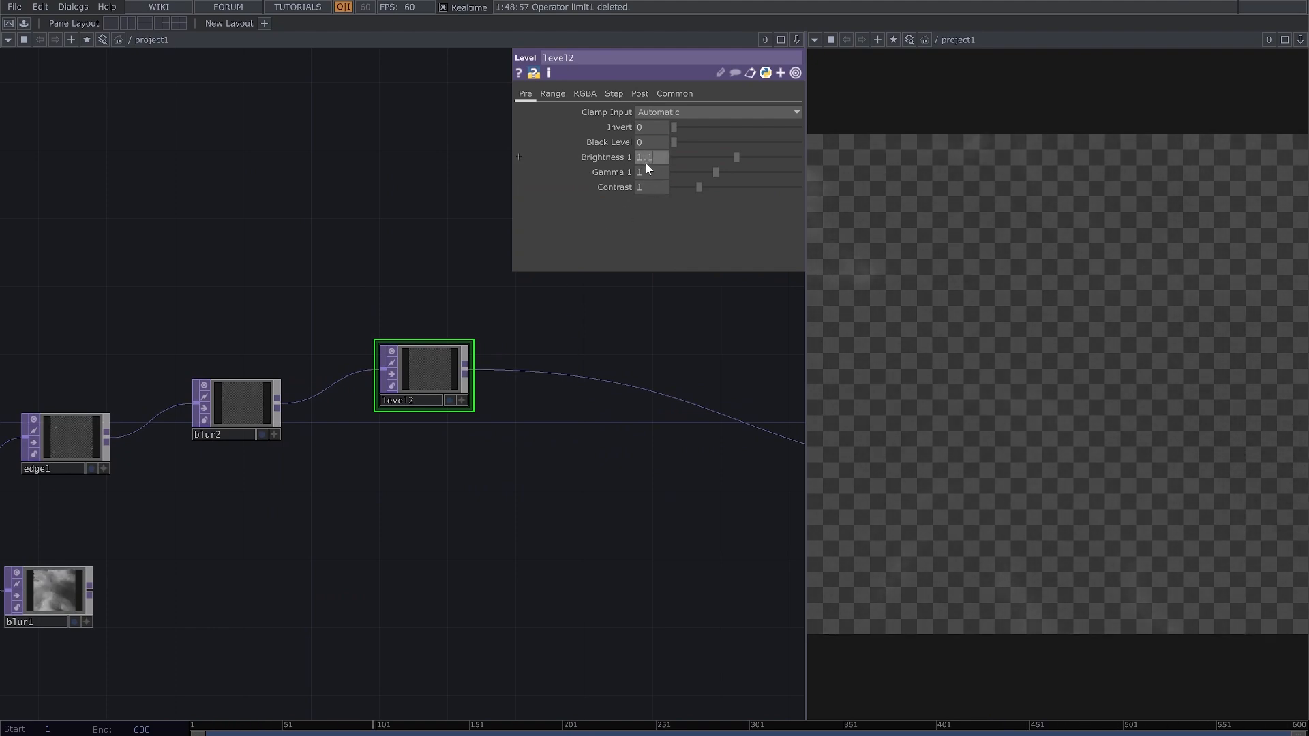
{"action": "left_click", "coordinate": [645, 172]}
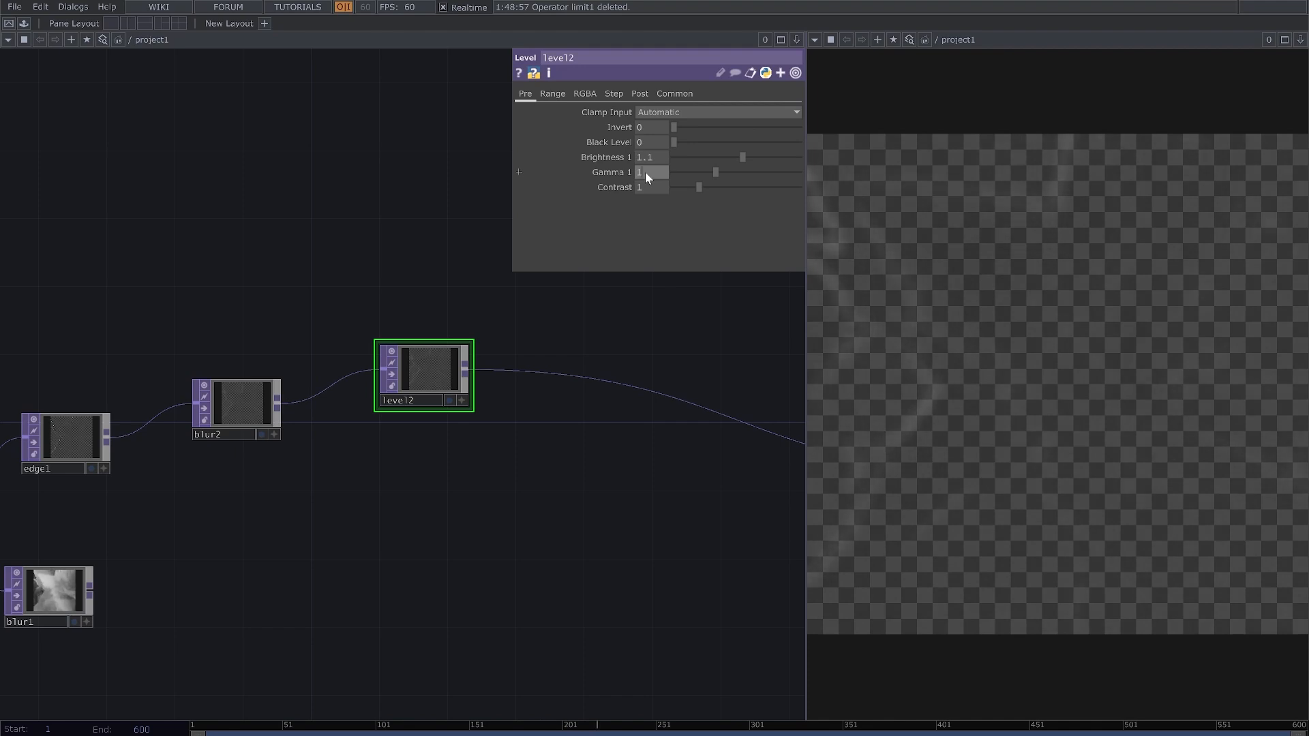
{"action": "type", "text": ".6"}
{"action": "key", "text": "Return"}
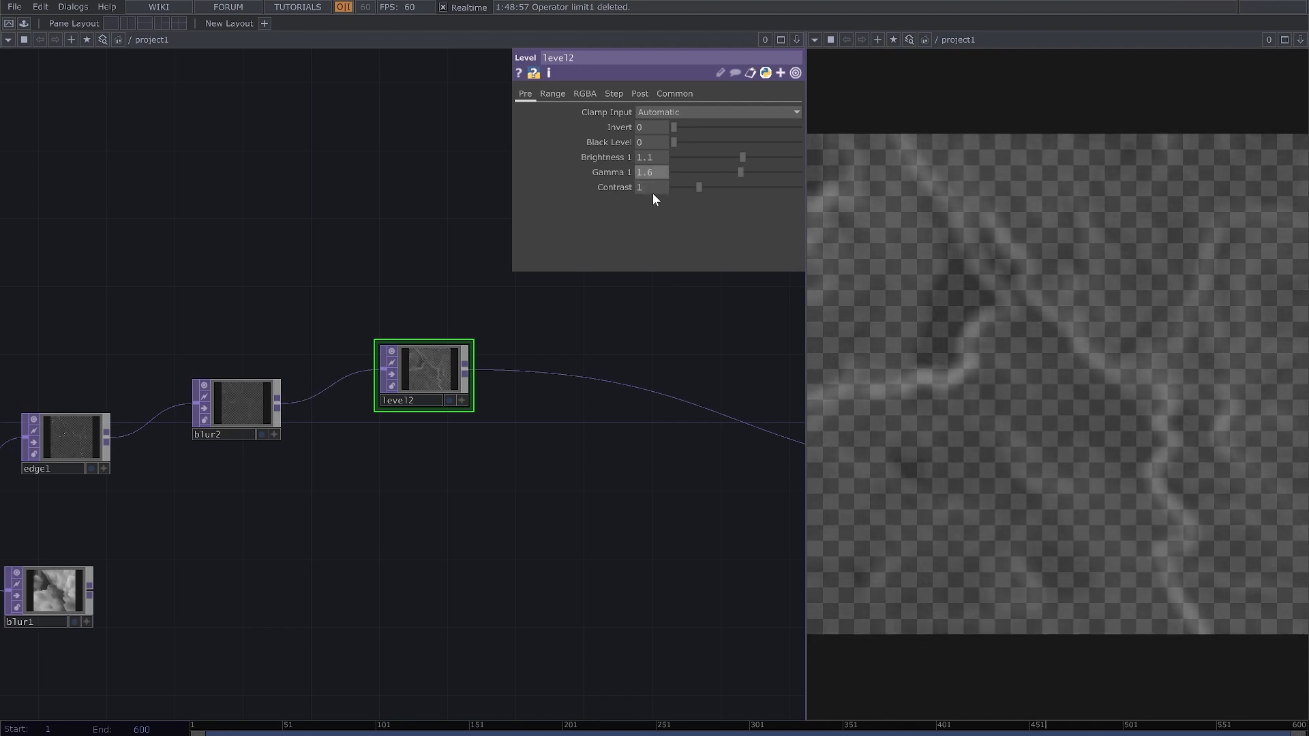
{"action": "left_click_drag", "start_coordinate": [700, 186], "coordinate": [706, 195]}
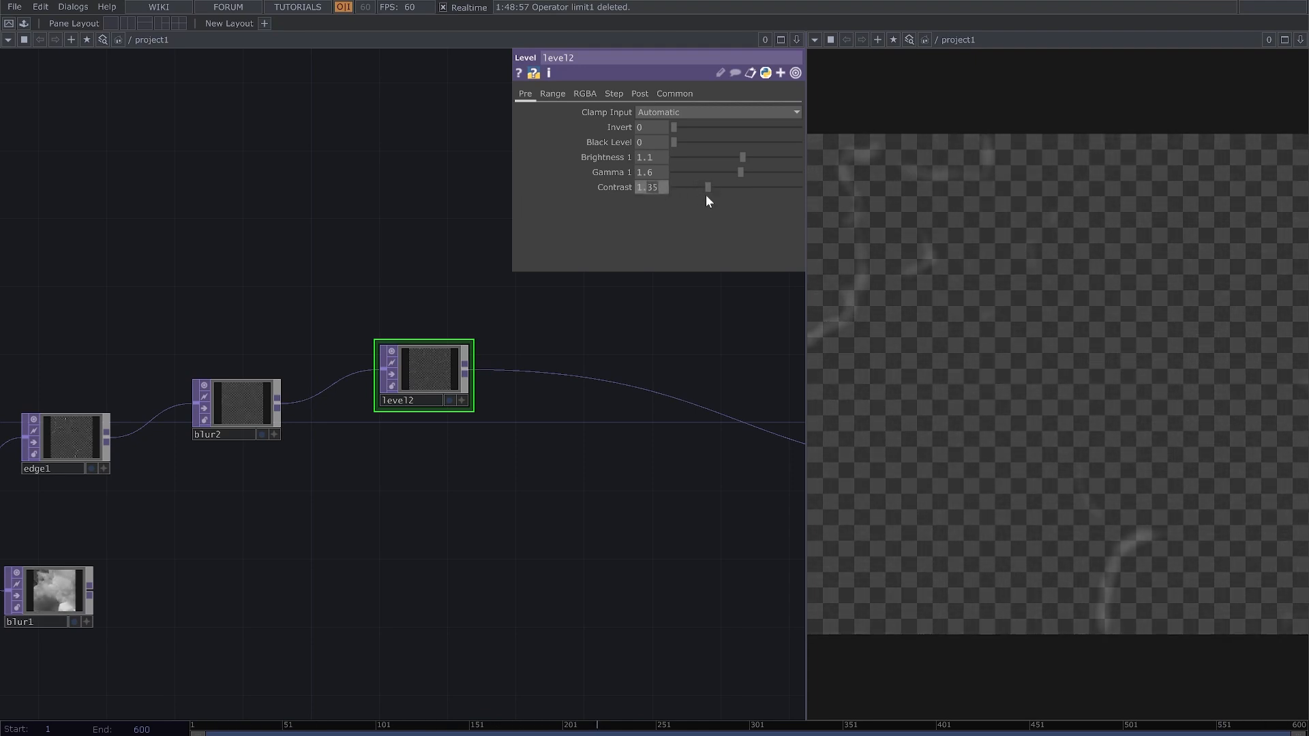
{"action": "type", "text": "4"}
{"action": "key", "text": "Return"}
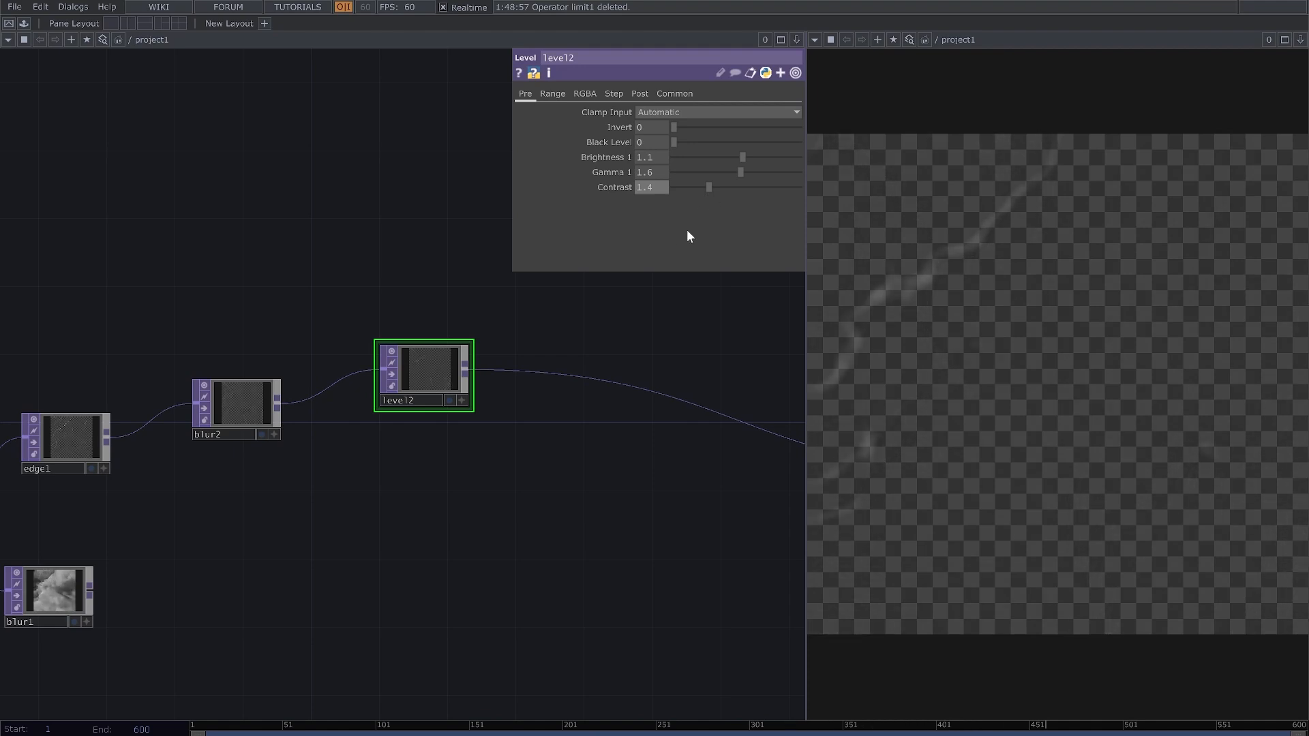
Step: Insert another Blur TOP into the connection between level2 and null2
{"action": "left_click_drag", "start_coordinate": [477, 409], "coordinate": [369, 404]}
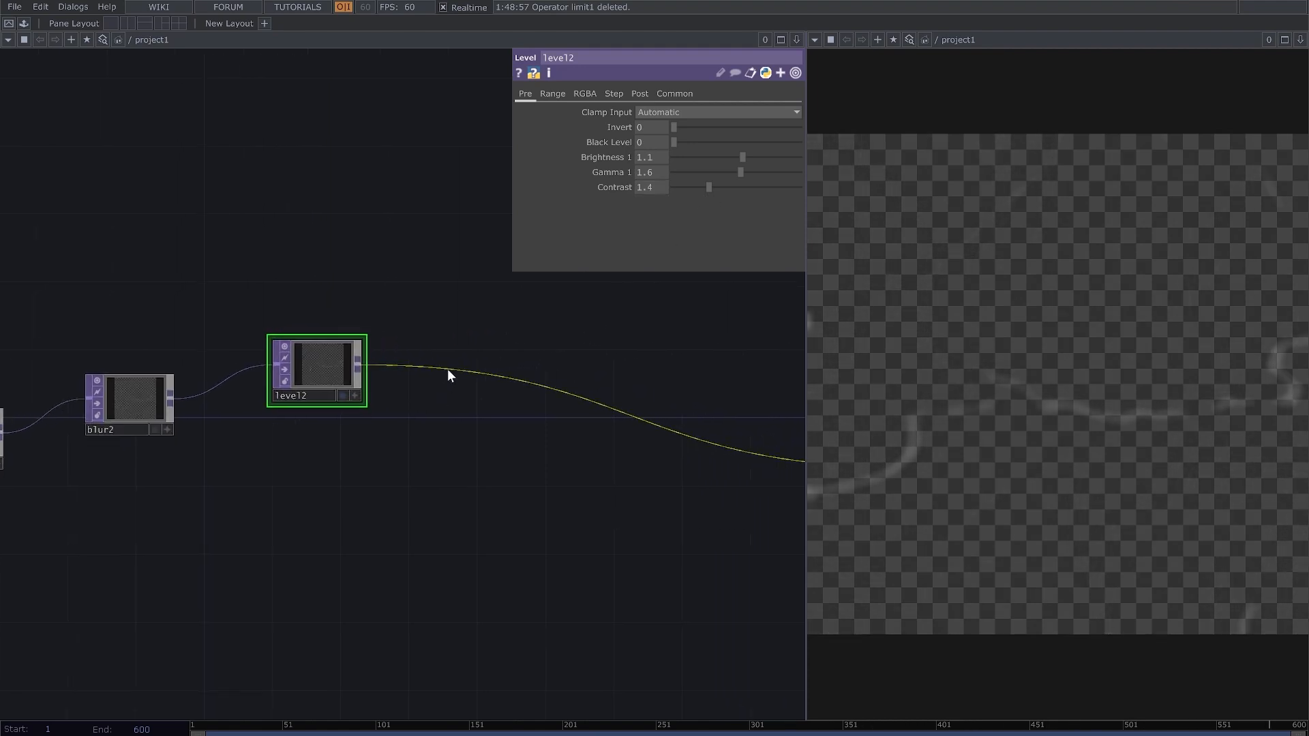
{"action": "right_click", "coordinate": [447, 369]}
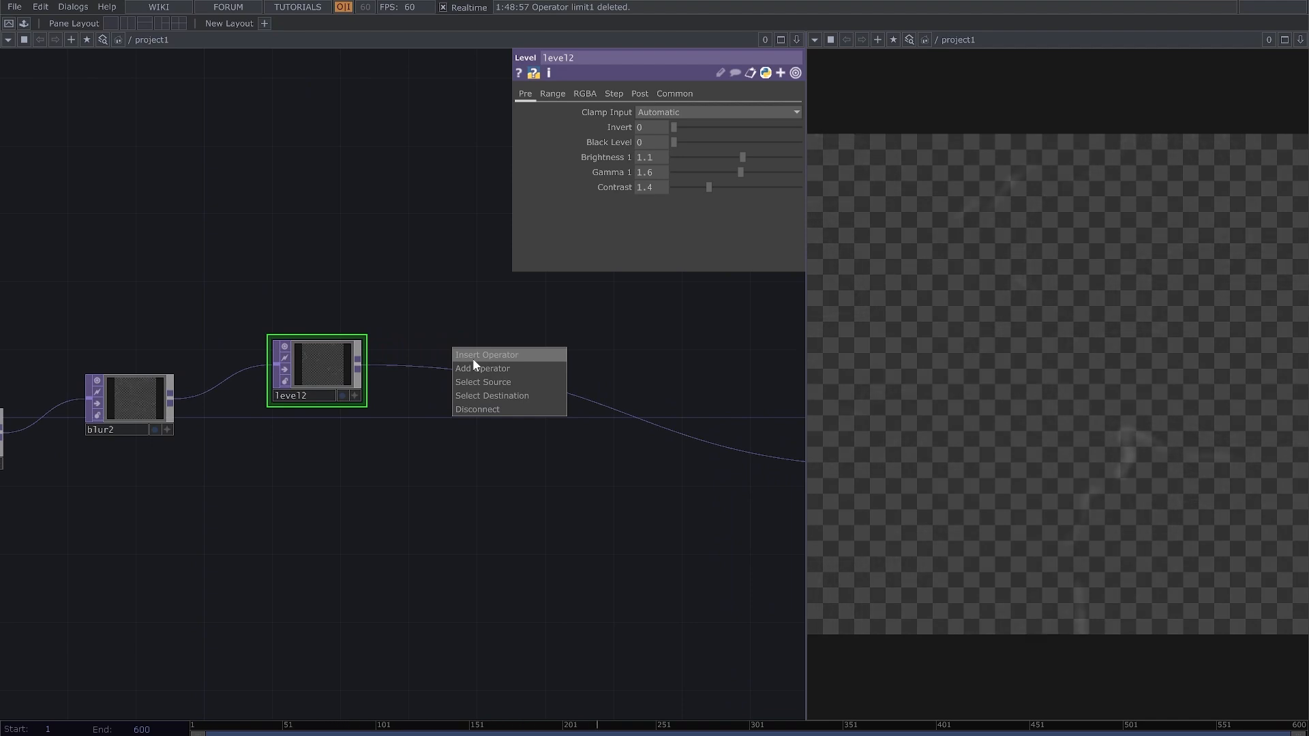
{"action": "left_click", "coordinate": [473, 356]}
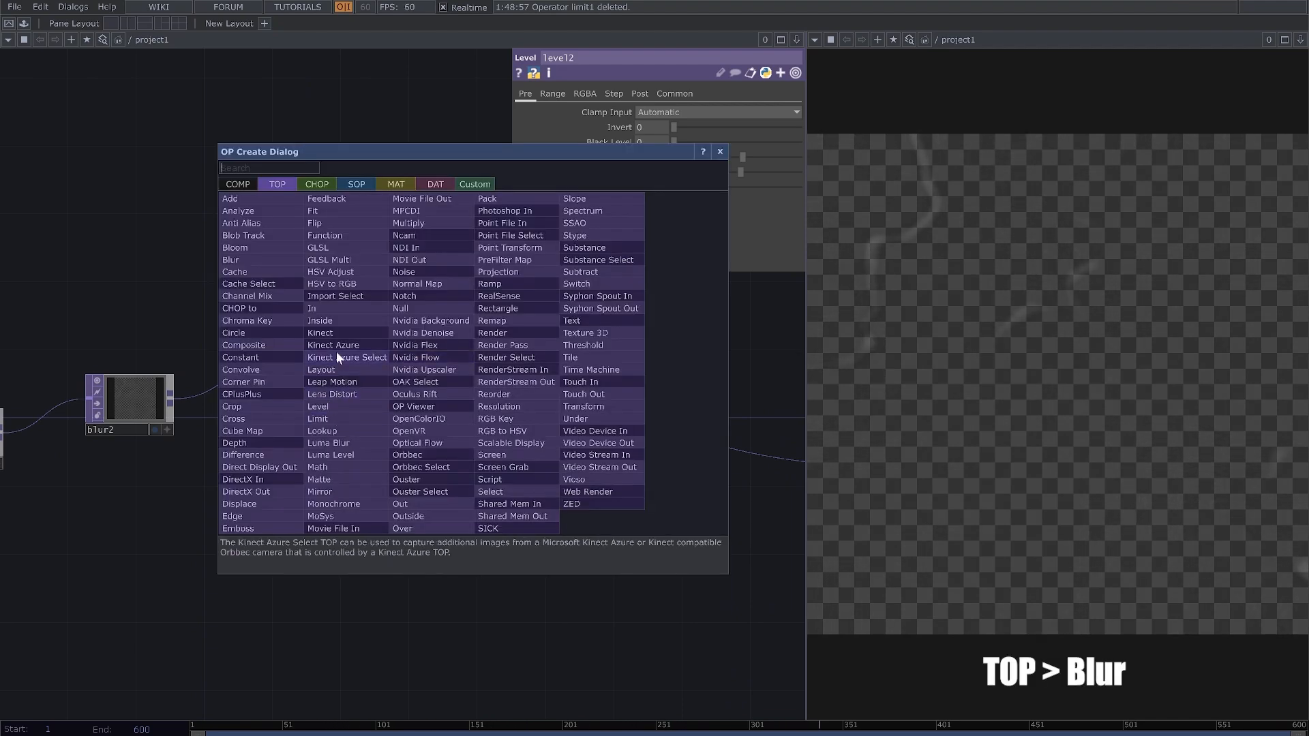
{"action": "left_click", "coordinate": [259, 262]}
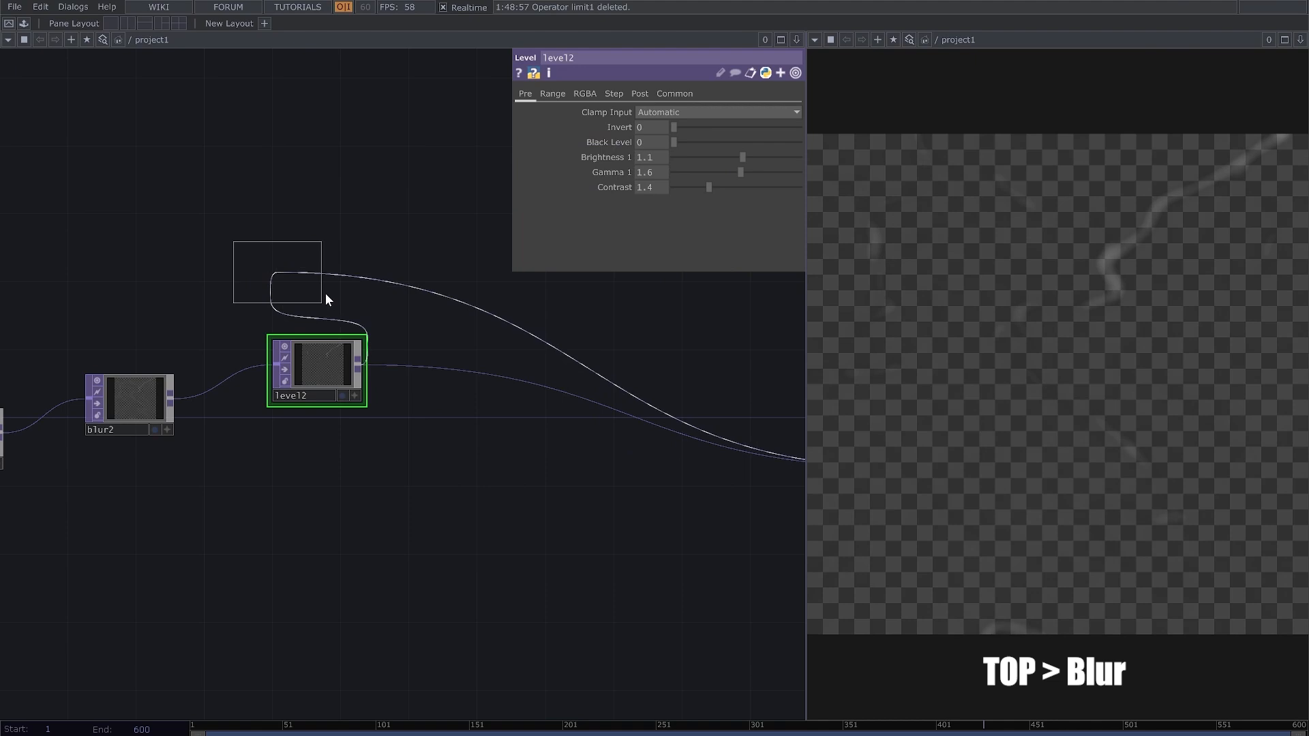
{"action": "left_click", "coordinate": [500, 333]}
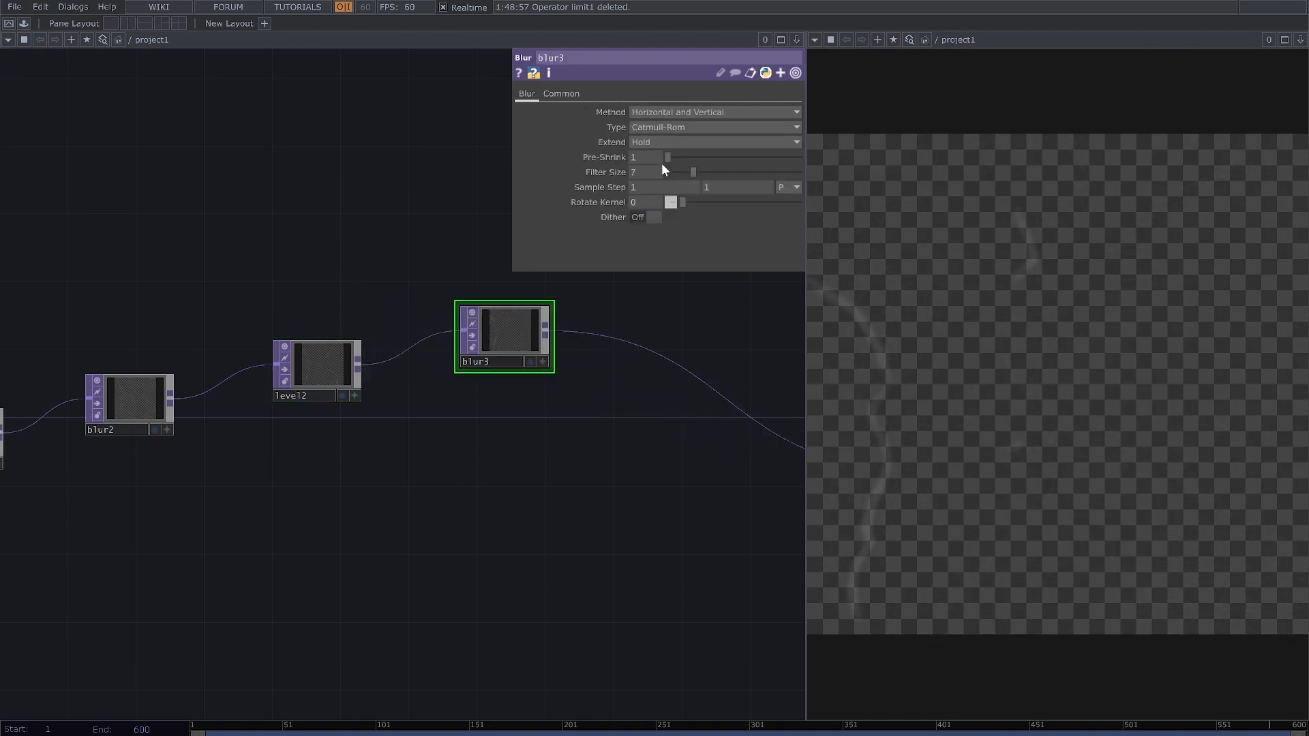
Step: Set blur3's pre-shrink to 3 and its filter size to 15
{"action": "left_click", "coordinate": [644, 158]}
{"action": "type", "text": "3"}
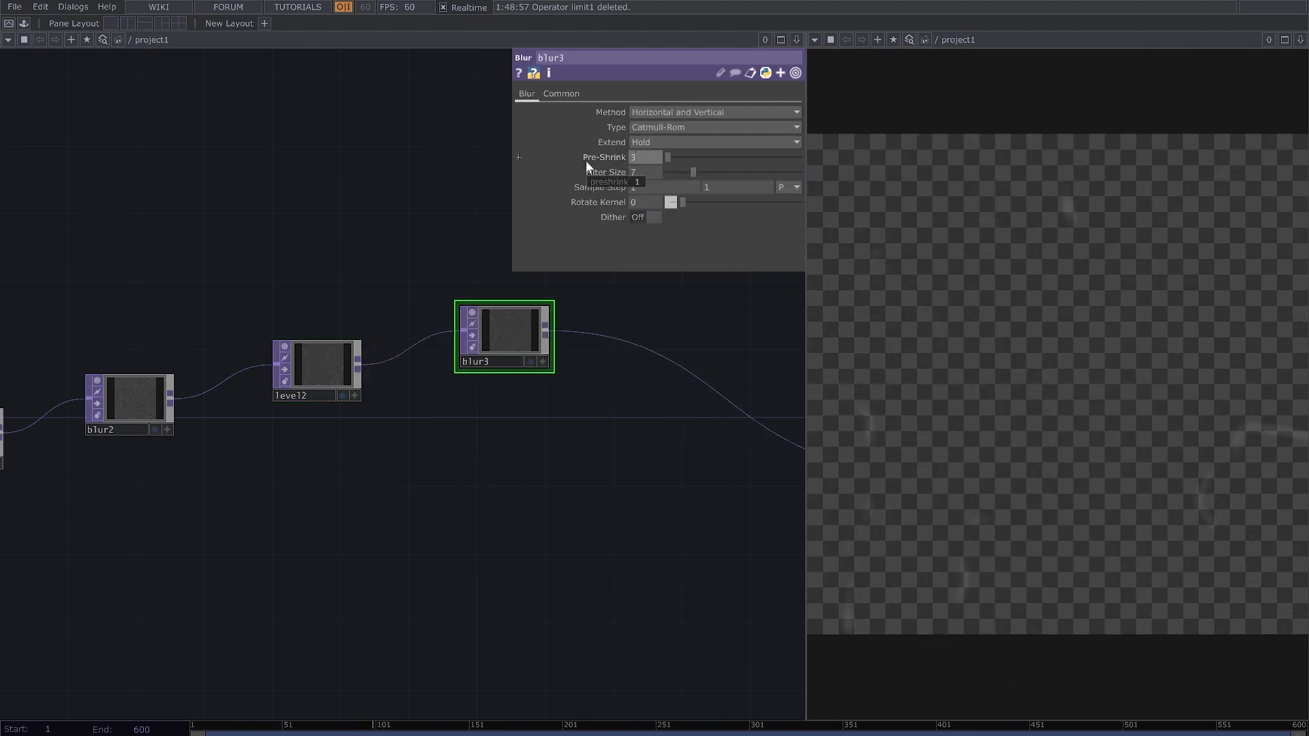
{"action": "left_click", "coordinate": [638, 173]}
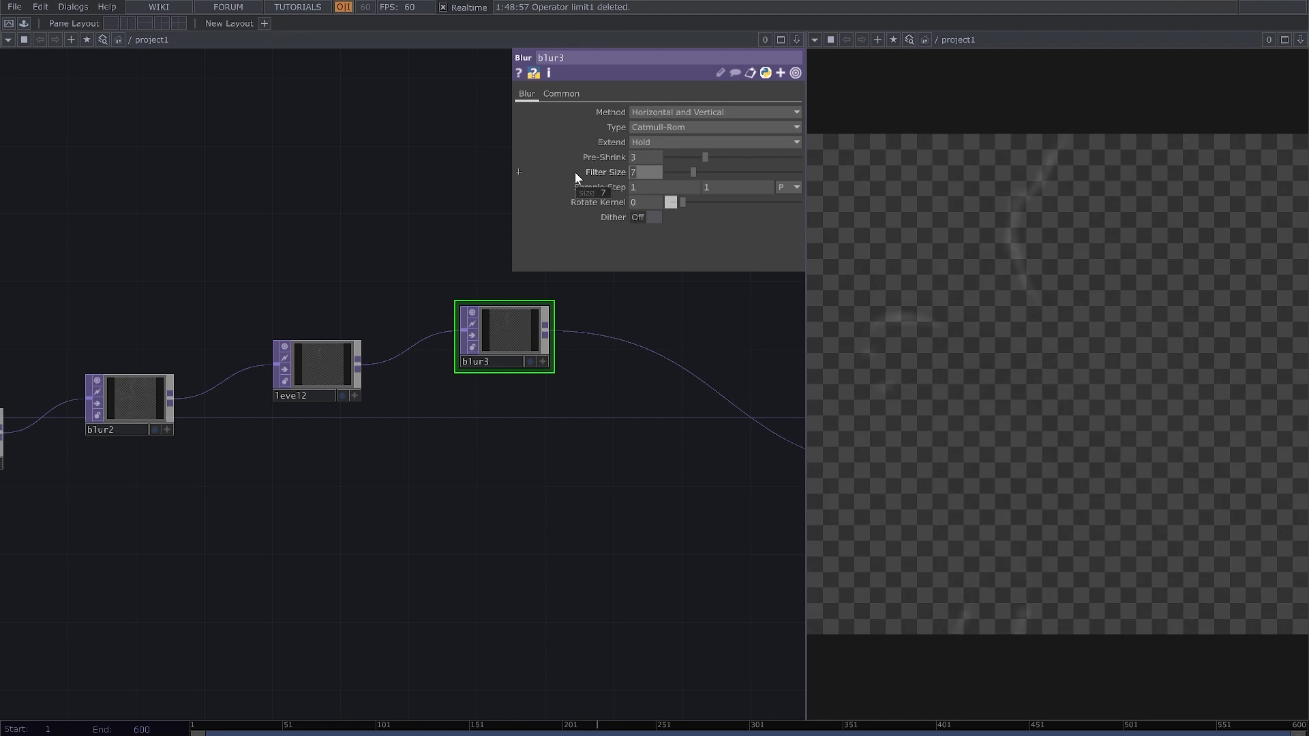
{"action": "type", "text": "15"}
{"action": "key", "text": "Return"}
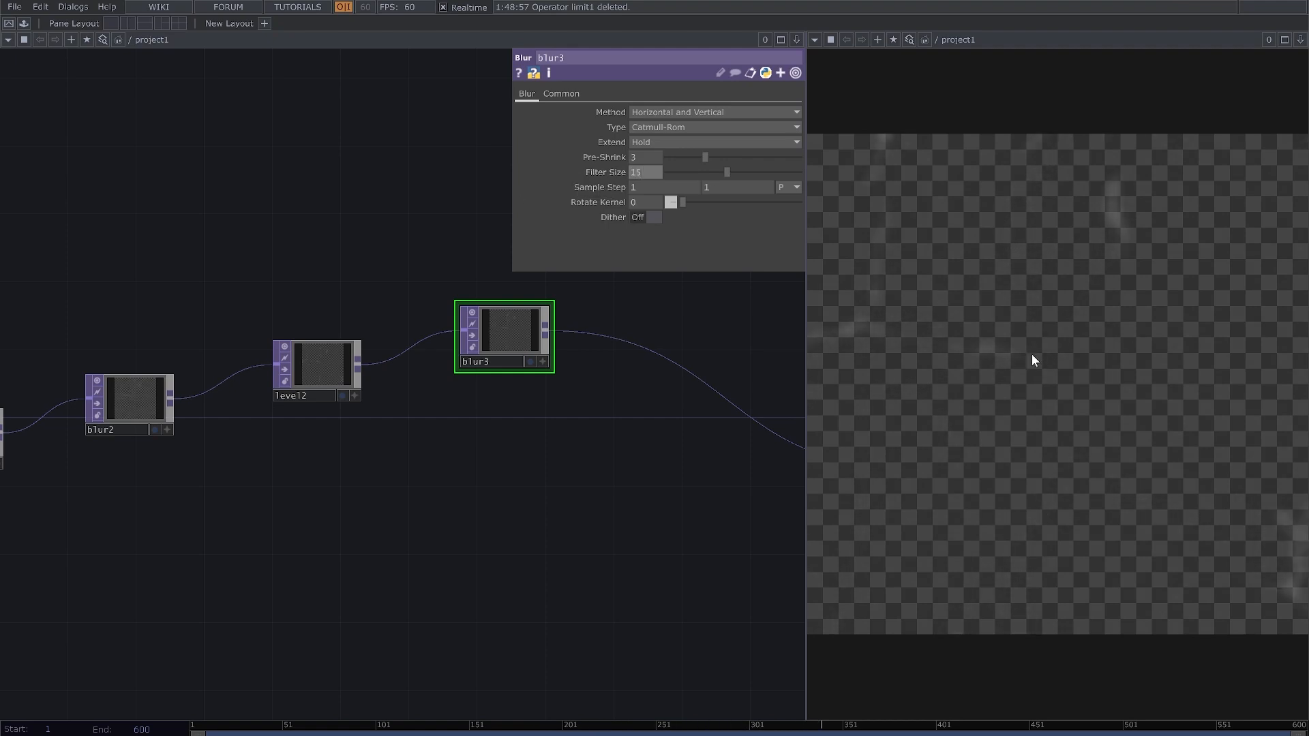
Step: Insert a Composite TOP into the connection between blur3 and null2
{"action": "scroll", "coordinate": [557, 581], "scroll_direction": "down", "scroll_amount": 2}
{"action": "left_click_drag", "start_coordinate": [622, 567], "coordinate": [492, 508]}
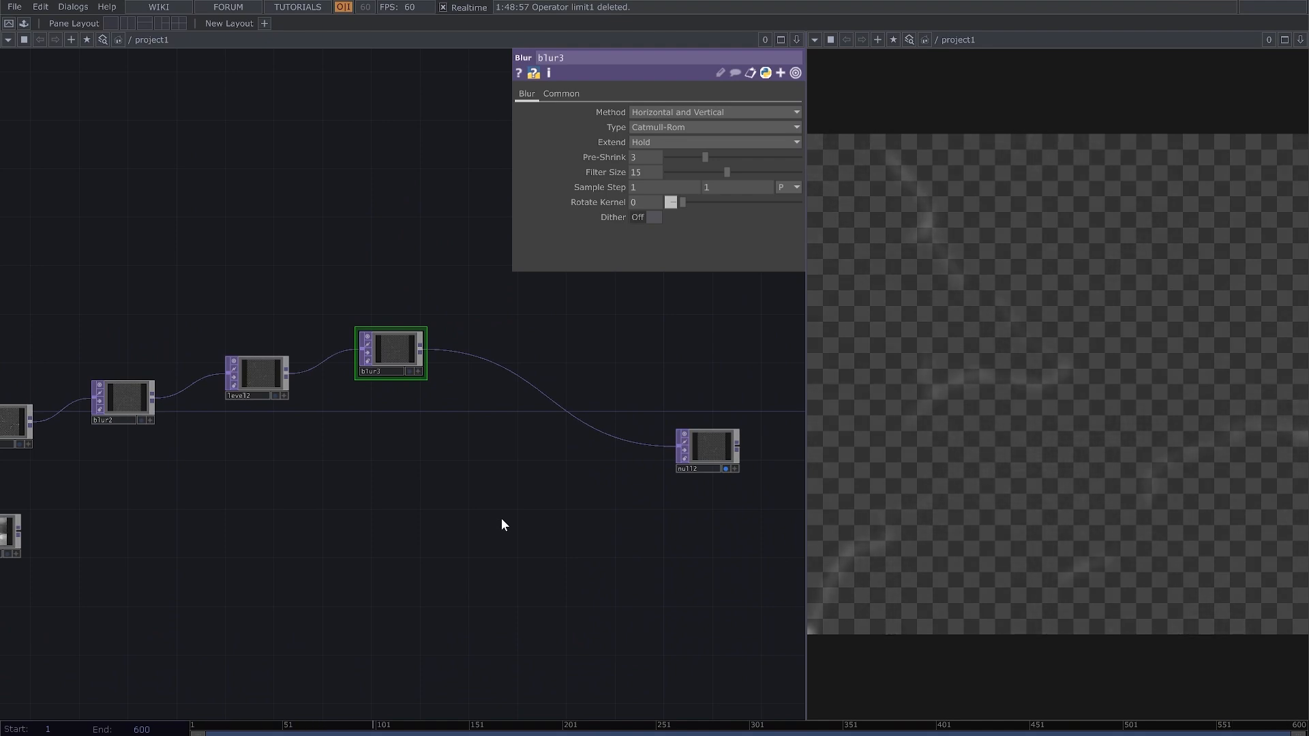
{"action": "right_click", "coordinate": [531, 384]}
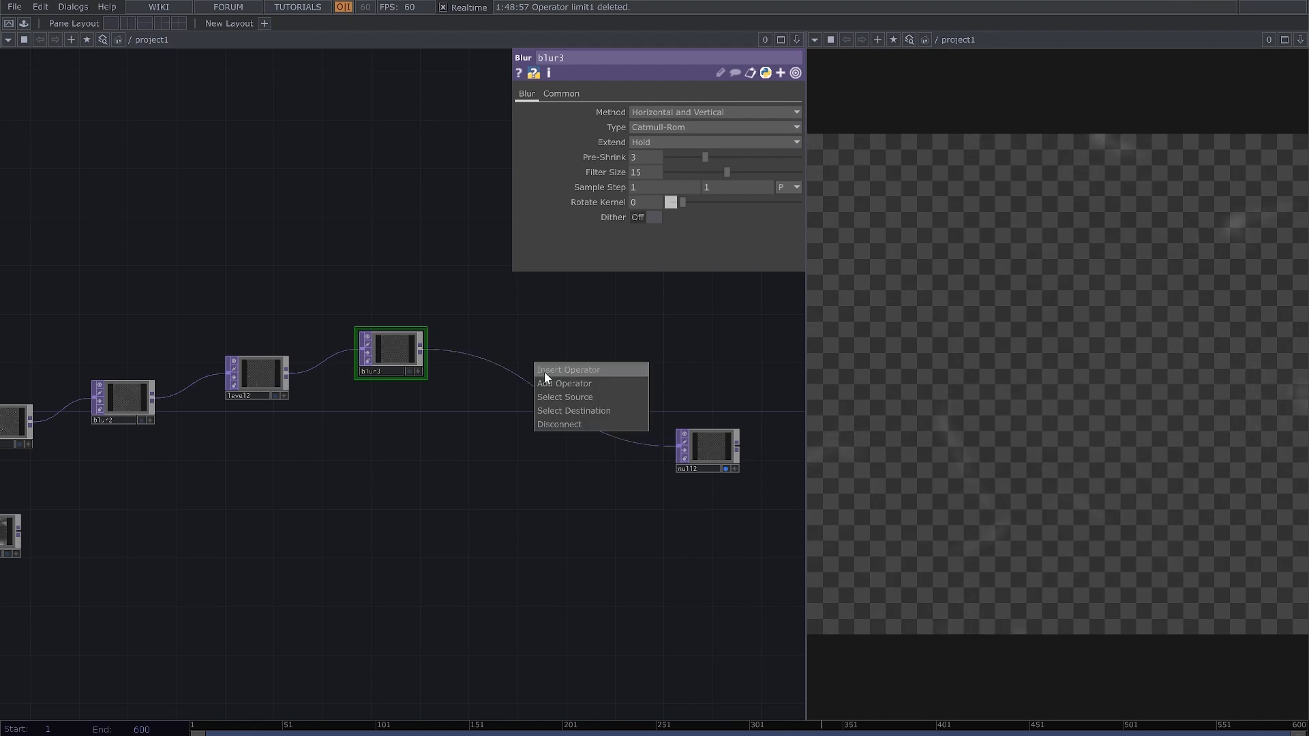
{"action": "left_click", "coordinate": [544, 373]}
{"action": "left_click", "coordinate": [337, 362]}
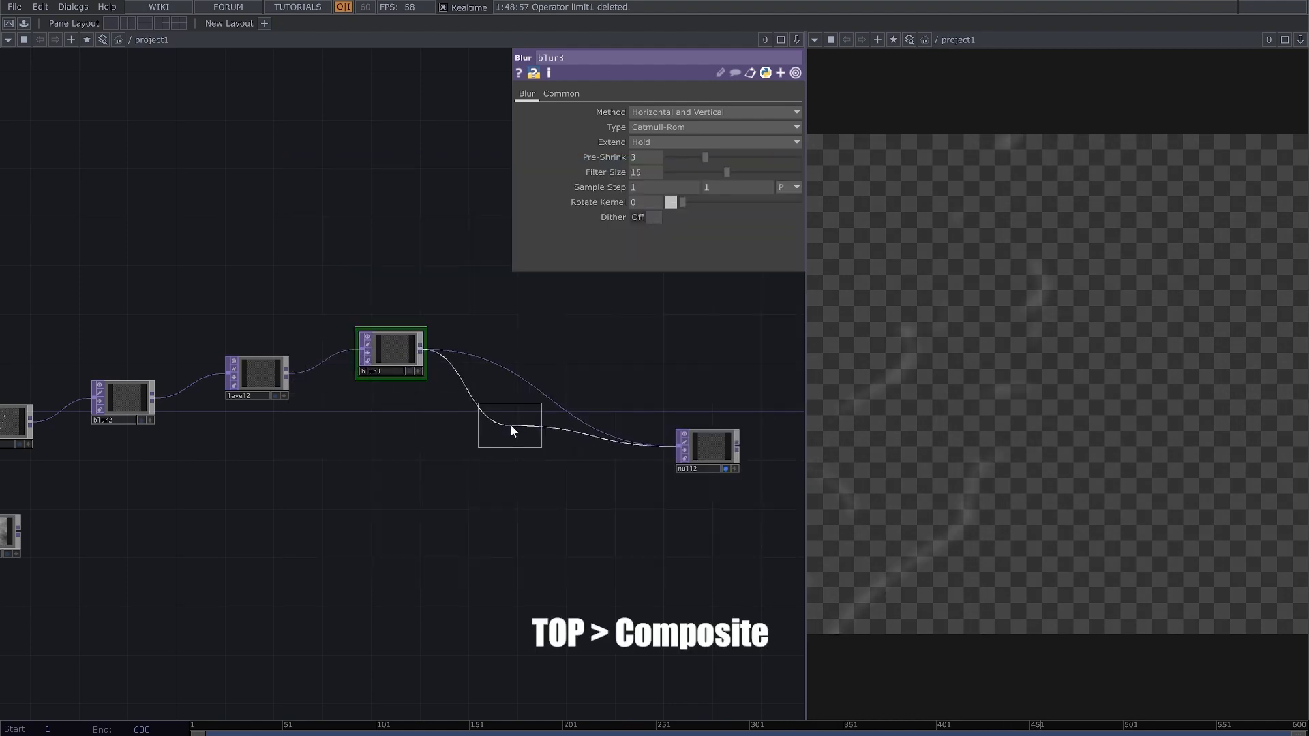
{"action": "left_click", "coordinate": [510, 428]}
Step: Connect edge1's output to comp2 as its second input, alongside blur3
{"action": "scroll", "coordinate": [599, 541], "scroll_direction": "down", "scroll_amount": 3}
{"action": "left_click_drag", "start_coordinate": [585, 550], "coordinate": [418, 510]}
{"action": "left_click_drag", "start_coordinate": [496, 456], "coordinate": [719, 486]}
{"action": "left_click_drag", "start_coordinate": [411, 520], "coordinate": [524, 528]}
{"action": "scroll", "coordinate": [244, 456], "scroll_direction": "up", "scroll_amount": 3}
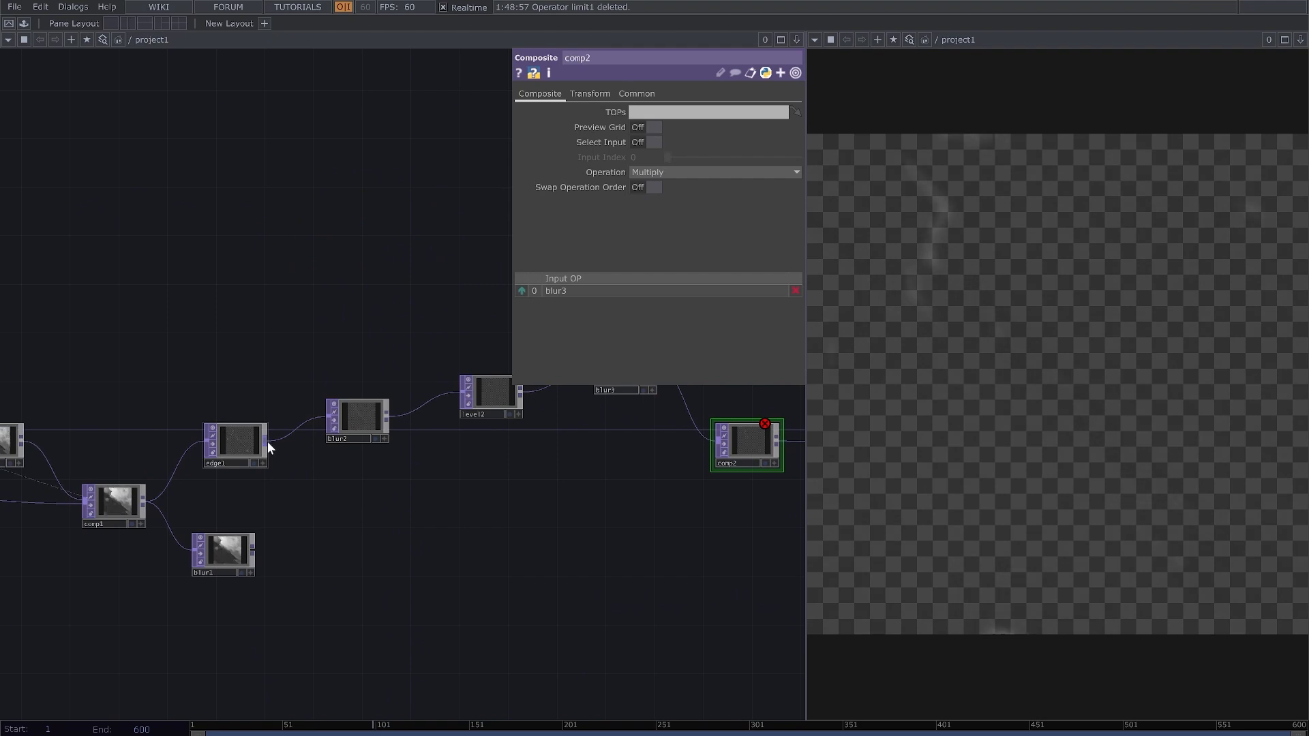
{"action": "left_click", "coordinate": [265, 441]}
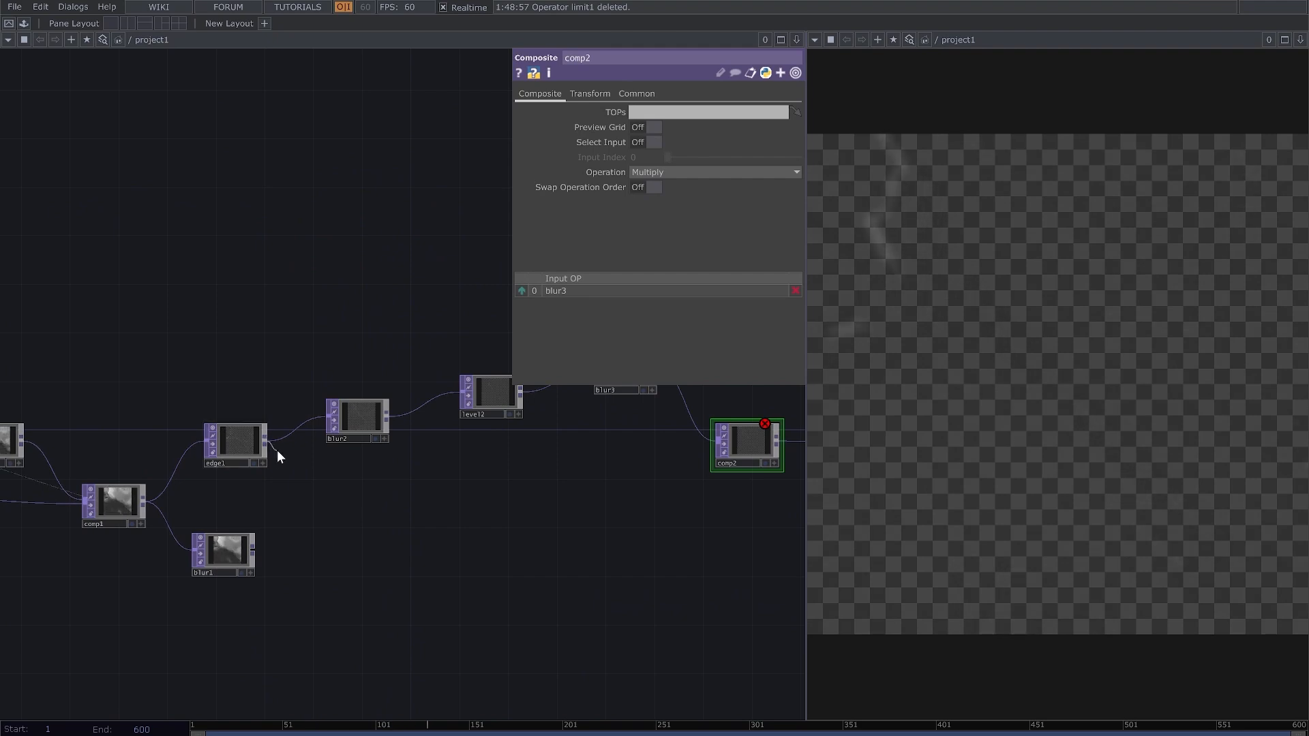
{"action": "left_click", "coordinate": [703, 465]}
Step: Set comp2's composite operation to Add
{"action": "left_click", "coordinate": [763, 173]}
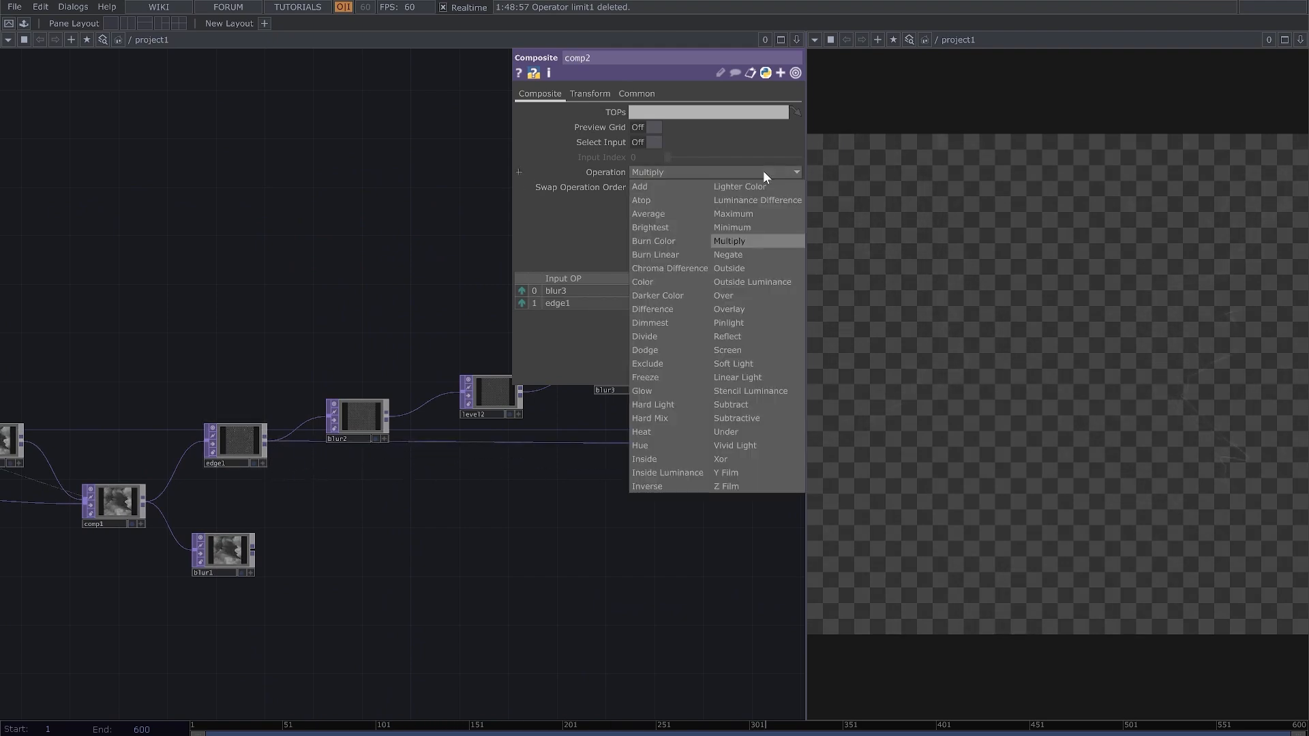
{"action": "left_click", "coordinate": [660, 186]}
{"action": "left_click_drag", "start_coordinate": [623, 573], "coordinate": [500, 587]}
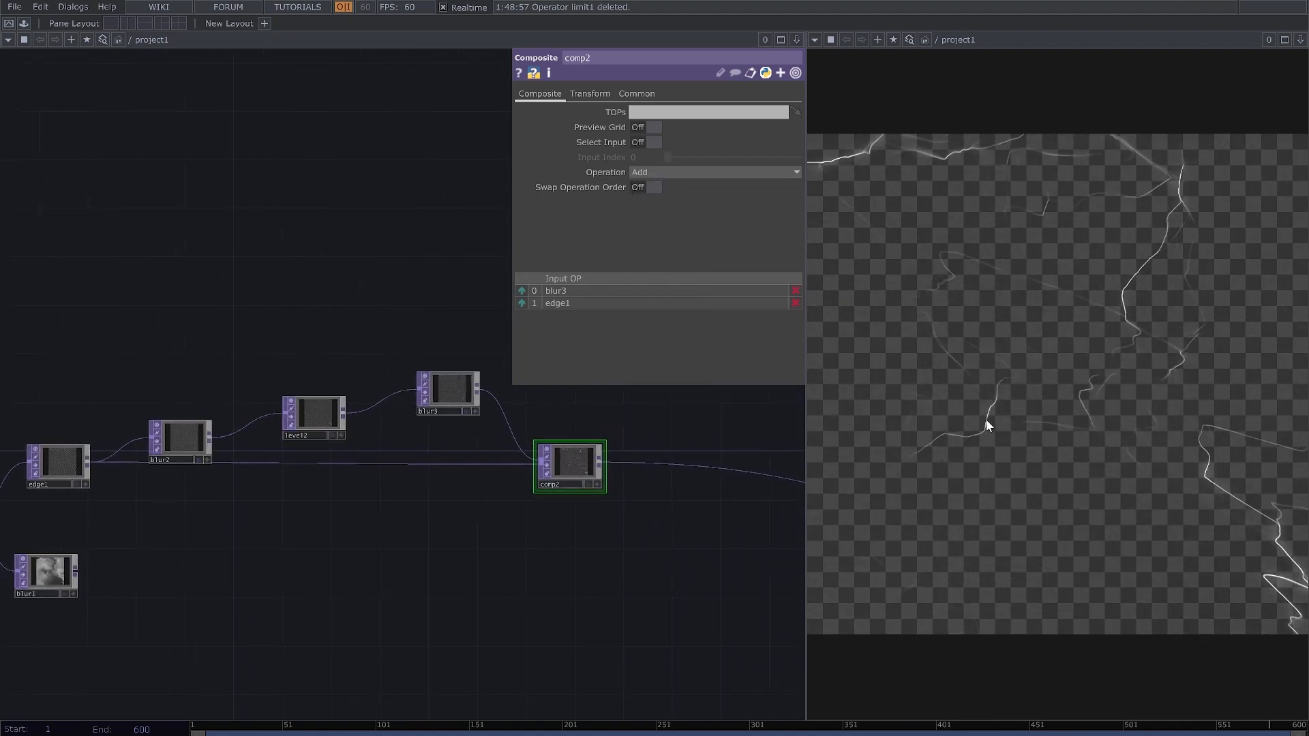
Step: Raise level2's Gamma 1 to 1.76
{"action": "scroll", "coordinate": [402, 417], "scroll_direction": "up", "scroll_amount": 2}
{"action": "left_click", "coordinate": [273, 412]}
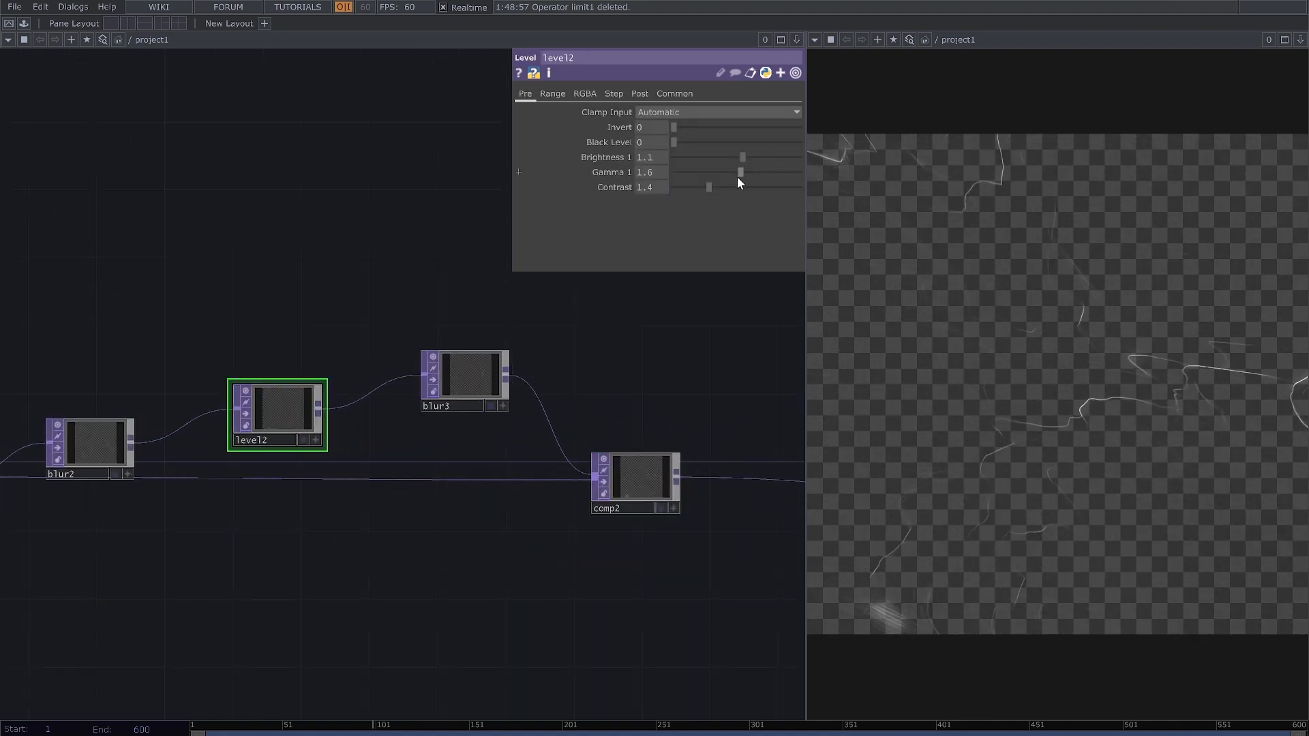
{"action": "left_click_drag", "start_coordinate": [740, 174], "coordinate": [748, 173]}
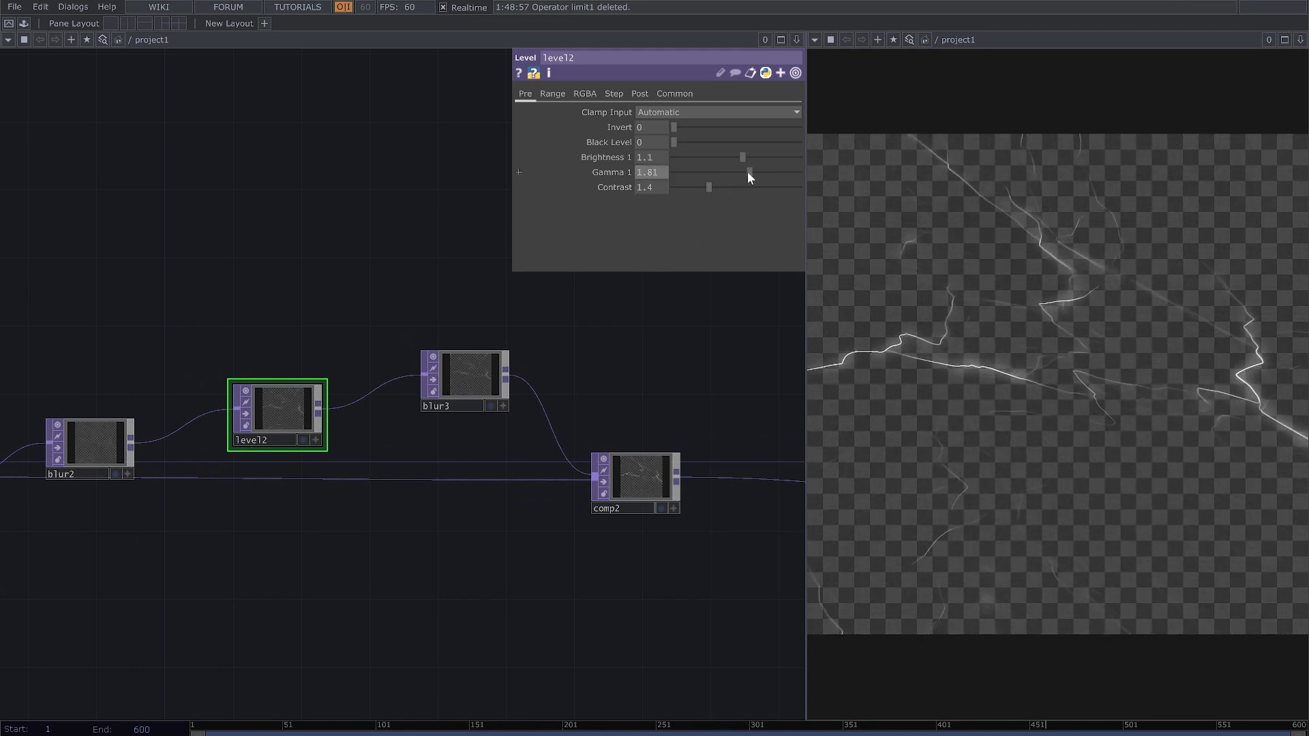
{"action": "left_click_drag", "start_coordinate": [747, 172], "coordinate": [746, 173]}
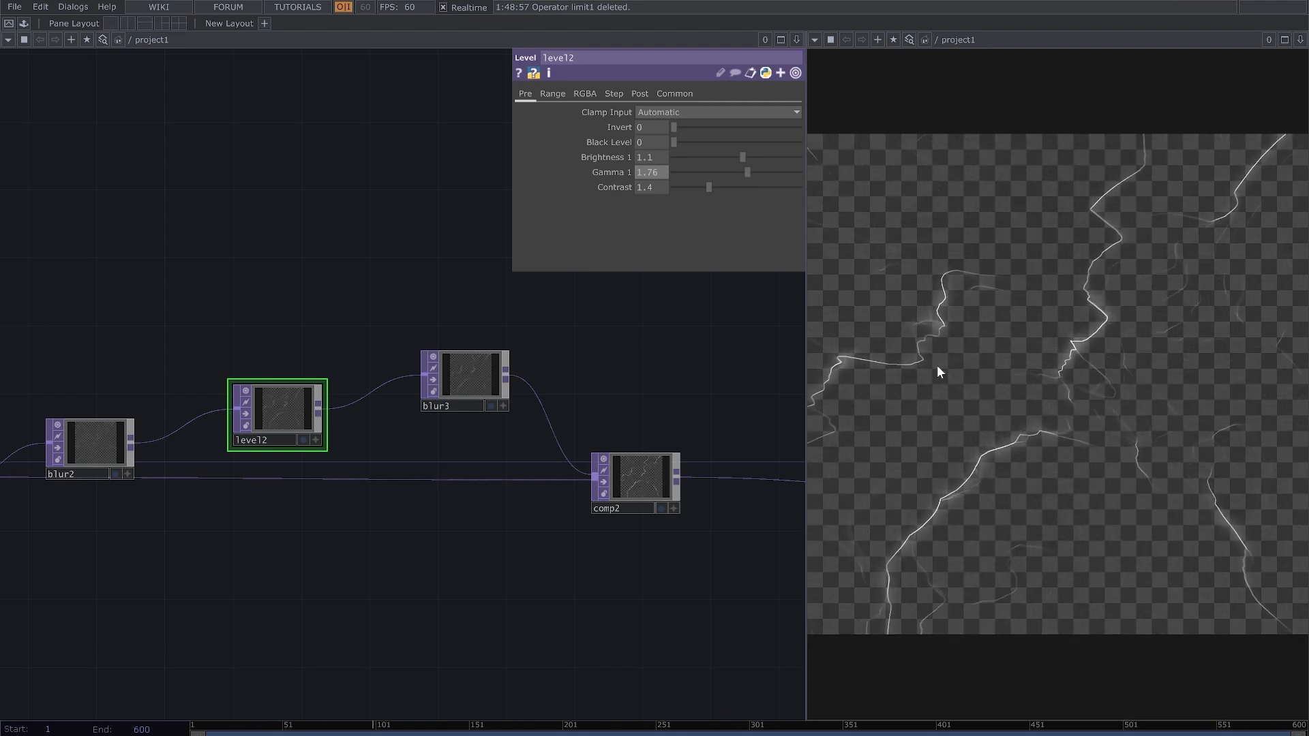
Step: Insert a Composite TOP into the connection between comp2 and null2
{"action": "left_click_drag", "start_coordinate": [606, 392], "coordinate": [392, 372]}
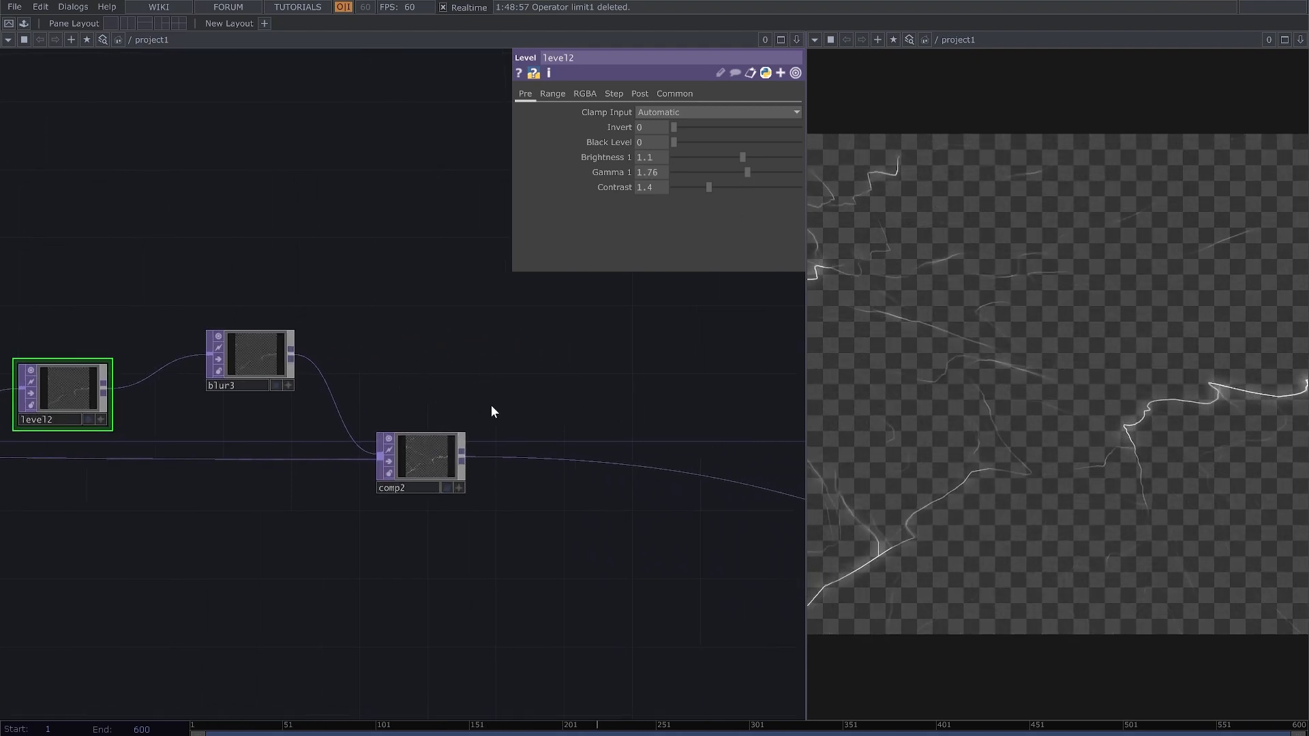
{"action": "scroll", "coordinate": [619, 529], "scroll_direction": "down", "scroll_amount": 5}
{"action": "left_click_drag", "start_coordinate": [619, 529], "coordinate": [408, 489]}
{"action": "scroll", "coordinate": [504, 498], "scroll_direction": "down", "scroll_amount": 4}
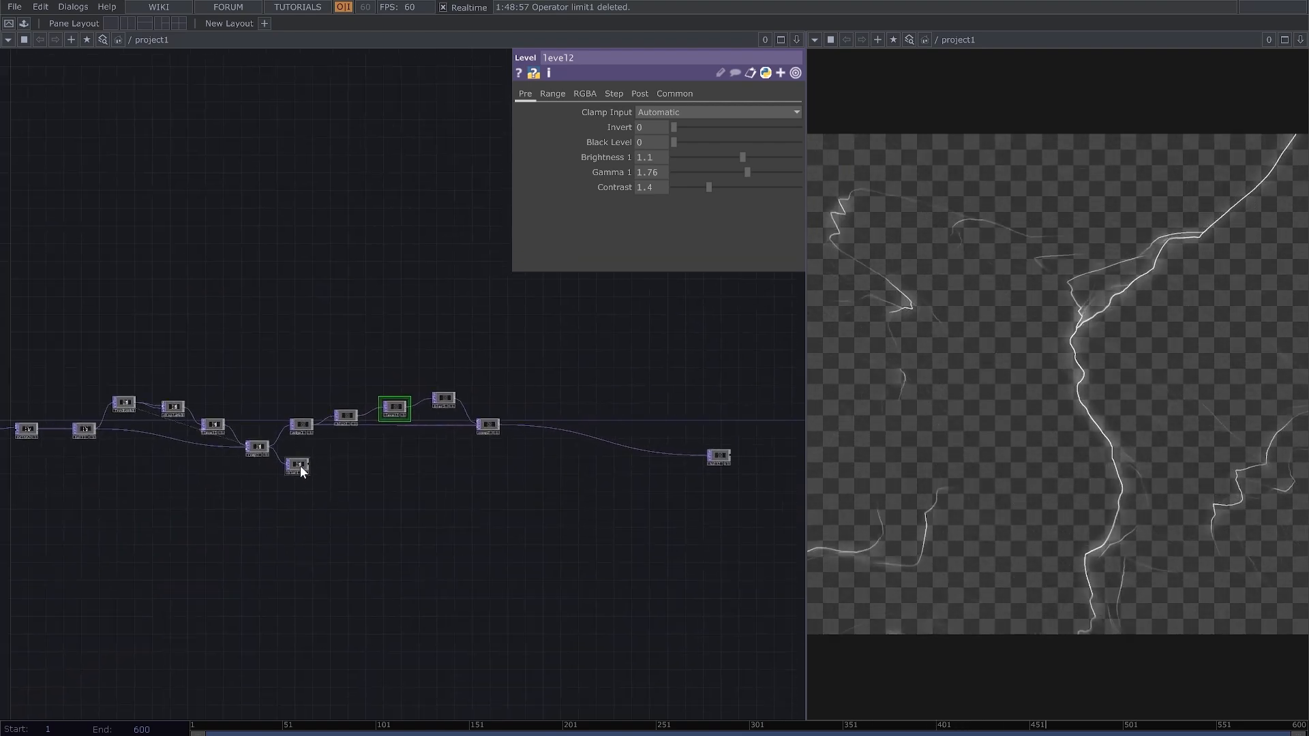
{"action": "left_click_drag", "start_coordinate": [300, 465], "coordinate": [303, 469]}
{"action": "scroll", "coordinate": [297, 479], "scroll_direction": "up", "scroll_amount": 4}
{"action": "left_click_drag", "start_coordinate": [572, 482], "coordinate": [424, 481]}
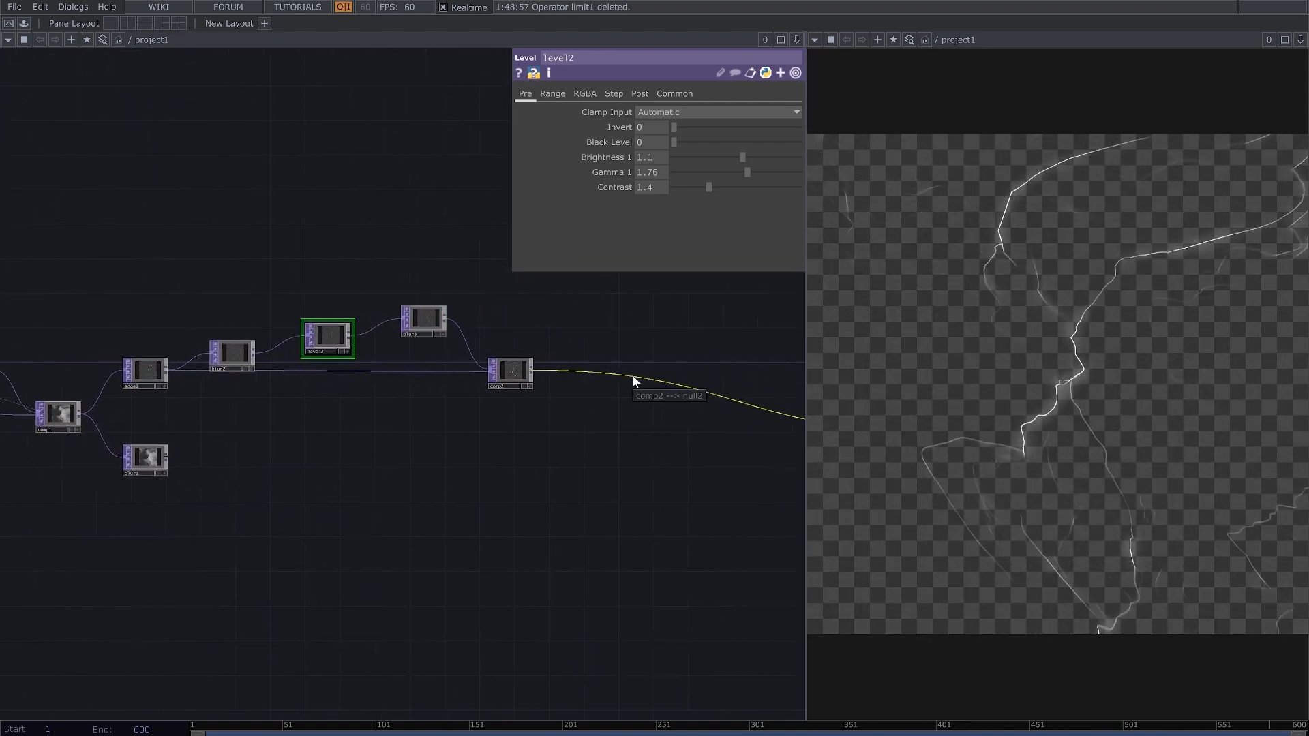
{"action": "right_click", "coordinate": [632, 375]}
{"action": "left_click", "coordinate": [655, 364]}
{"action": "left_click", "coordinate": [430, 348]}
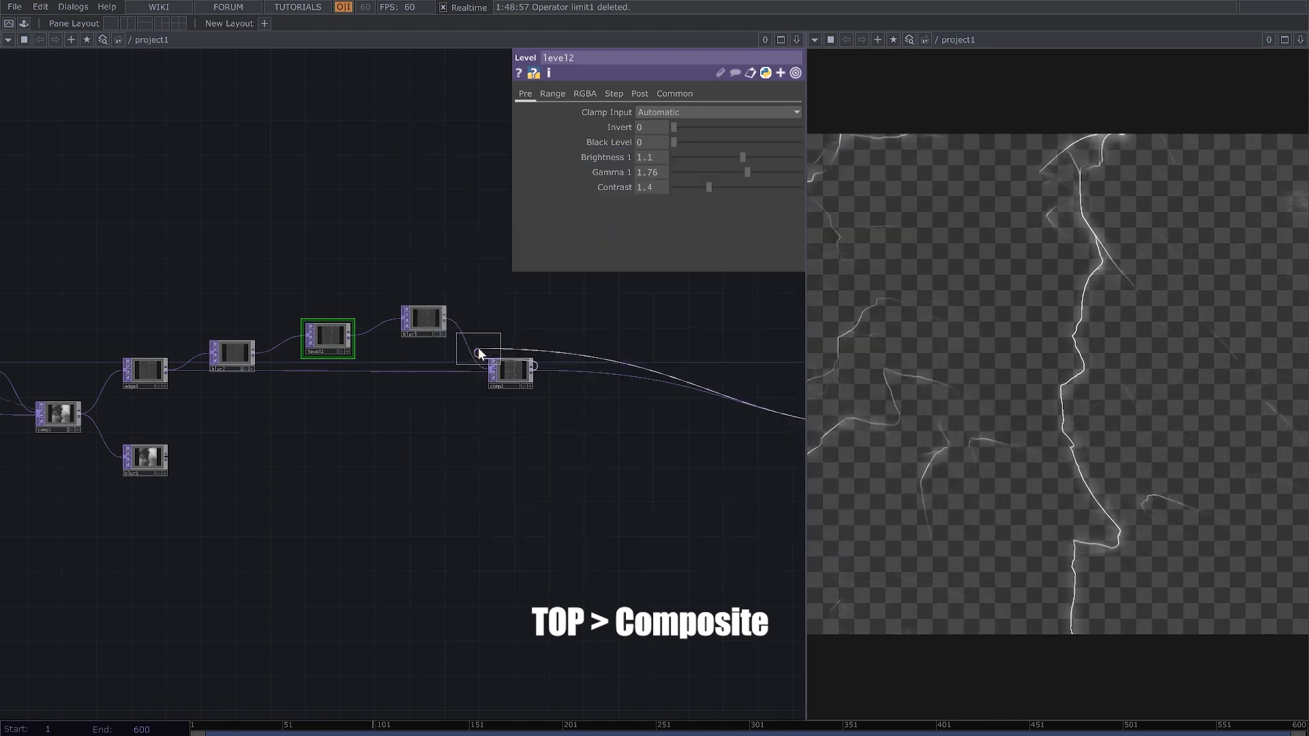
{"action": "left_click", "coordinate": [634, 416]}
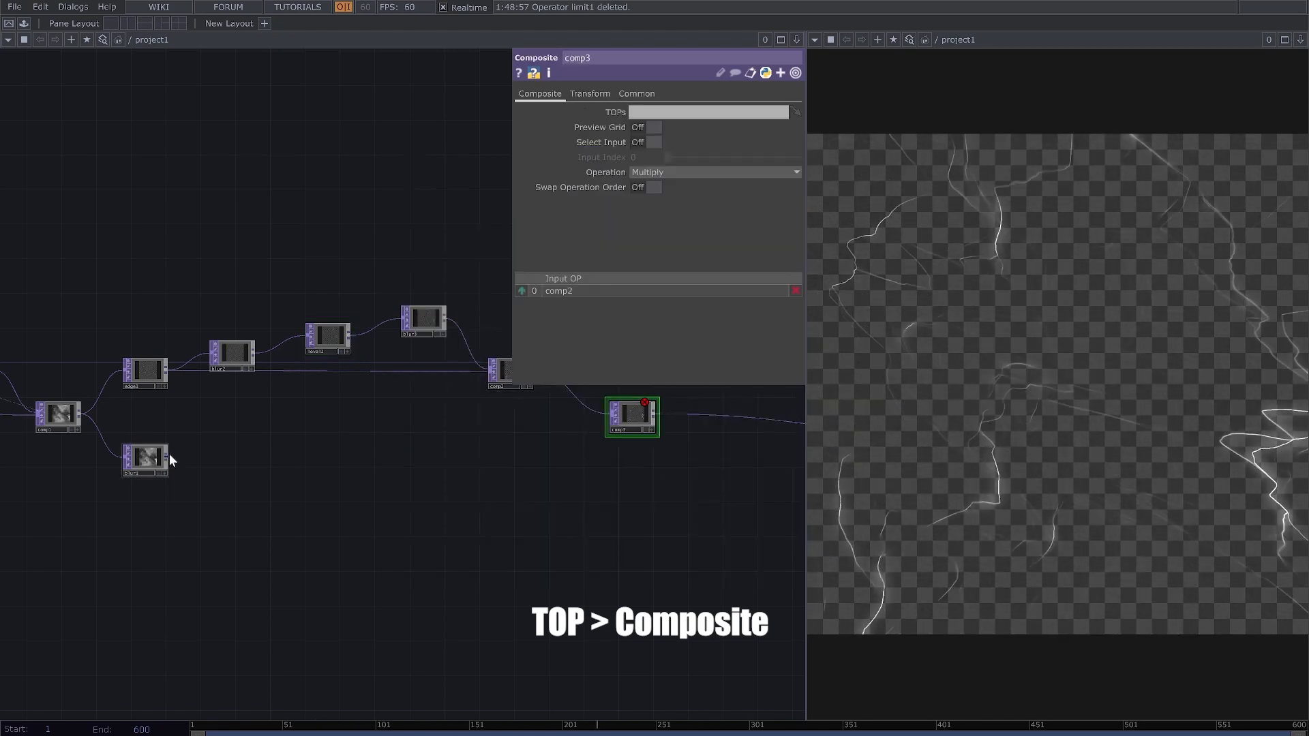
Step: Connect blur1's output to comp3 as its second input and set comp3's operation to Difference
{"action": "left_click_drag", "start_coordinate": [166, 456], "coordinate": [603, 432]}
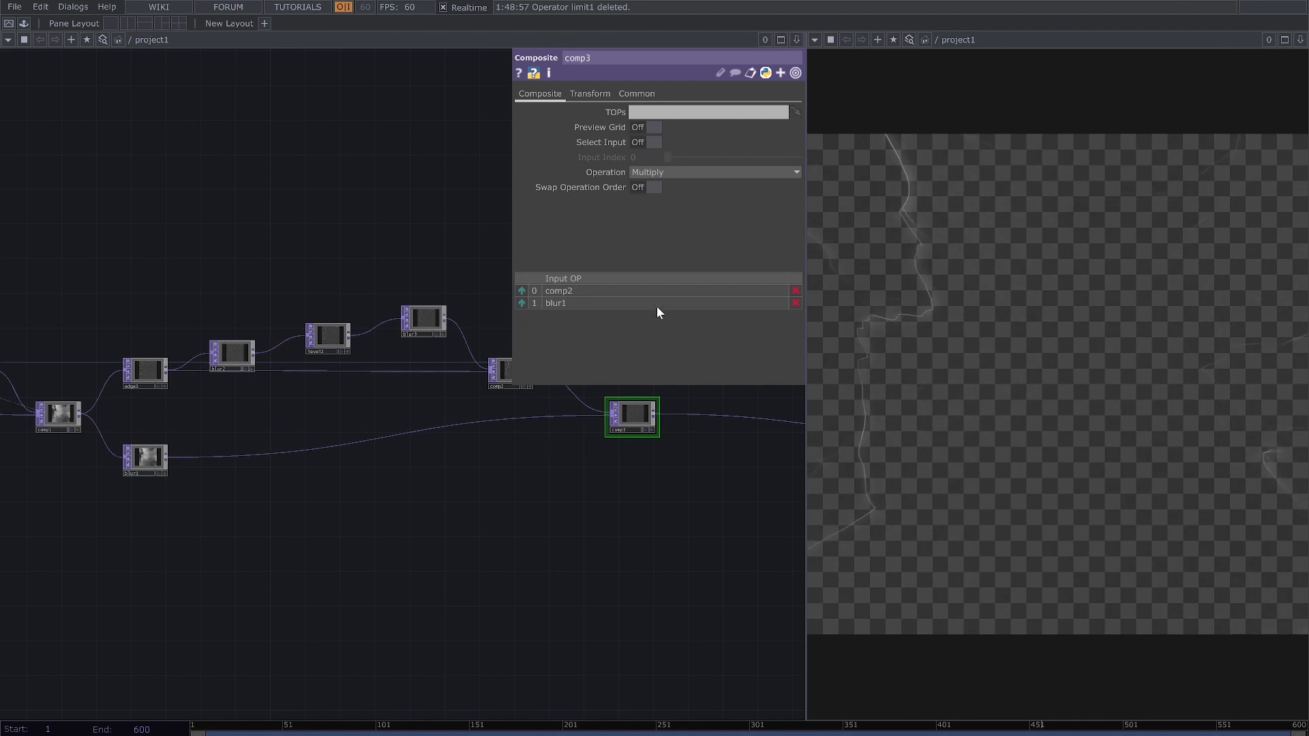
{"action": "left_click", "coordinate": [713, 174]}
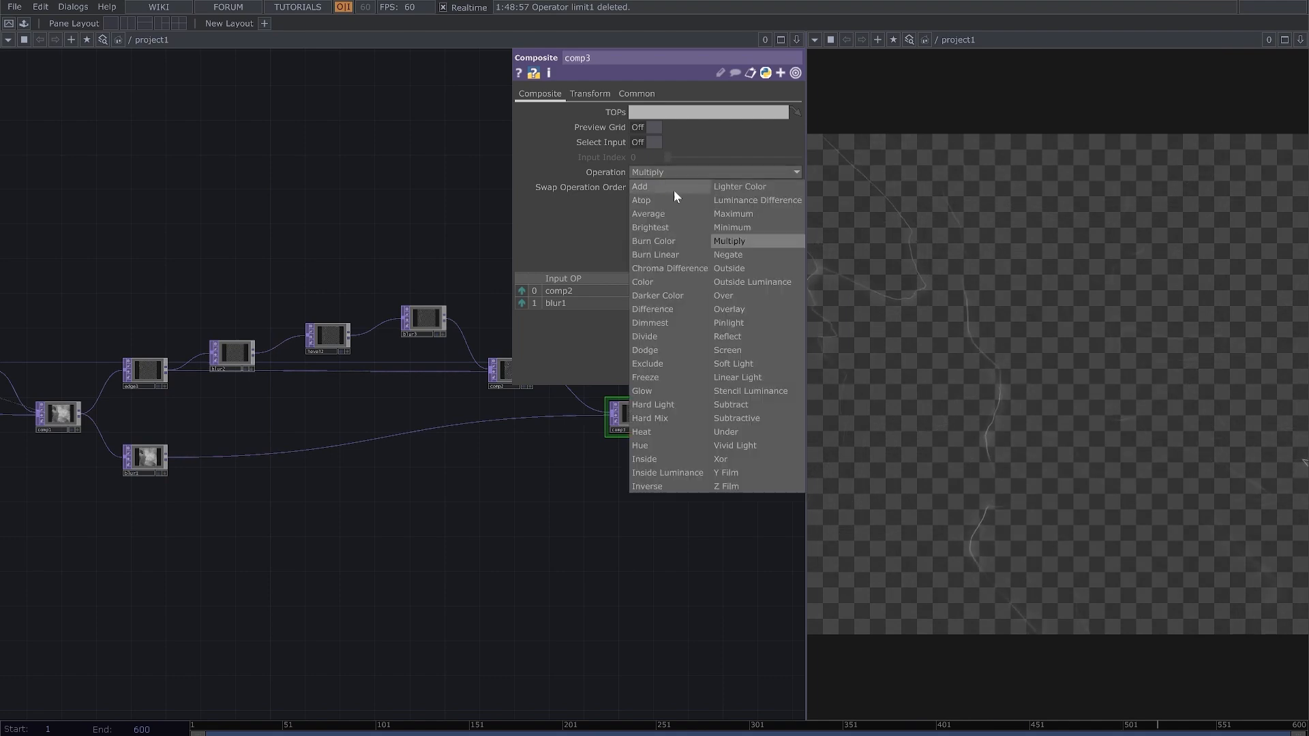
{"action": "left_click", "coordinate": [660, 310]}
Step: Move null2 farther from comp3 and insert a Level TOP into the connection between them
{"action": "left_click_drag", "start_coordinate": [665, 534], "coordinate": [239, 516]}
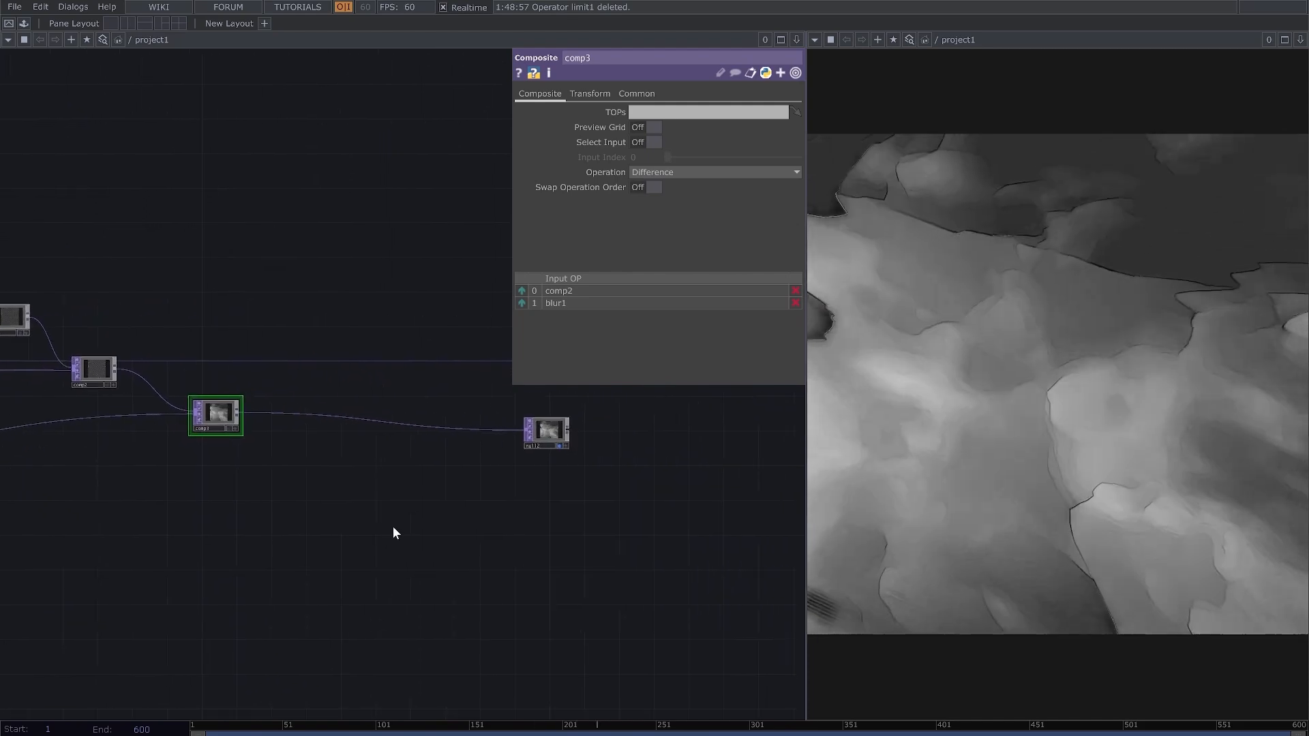
{"action": "left_click_drag", "start_coordinate": [564, 499], "coordinate": [506, 499]}
{"action": "left_click_drag", "start_coordinate": [490, 437], "coordinate": [693, 428]}
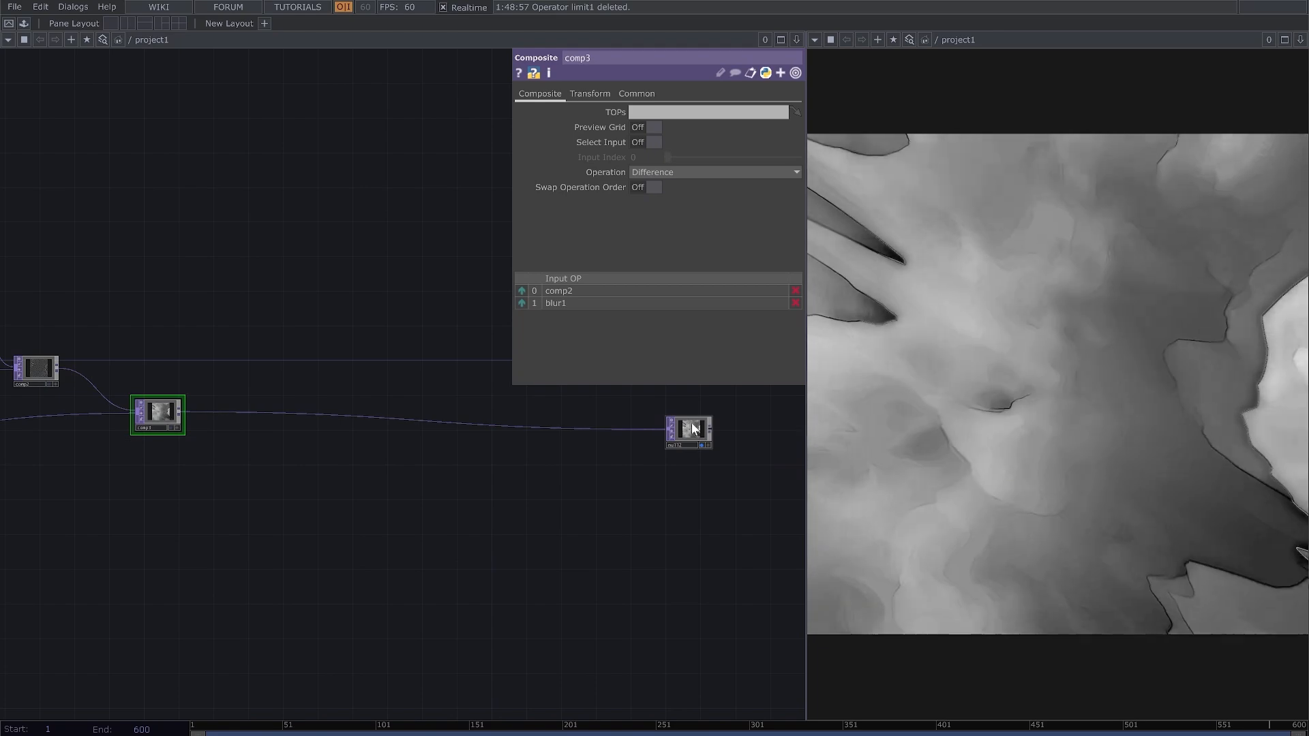
{"action": "right_click", "coordinate": [252, 410]}
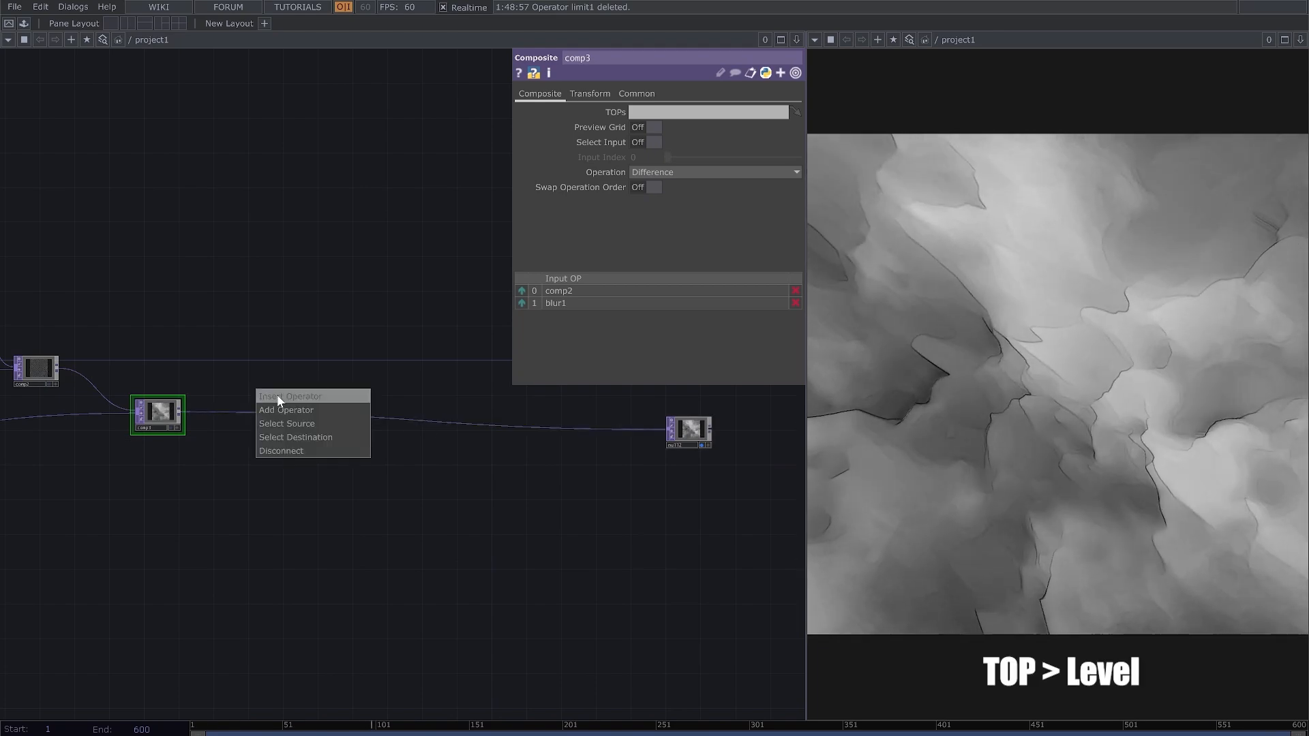
{"action": "left_click", "coordinate": [263, 396]}
{"action": "left_click", "coordinate": [129, 451]}
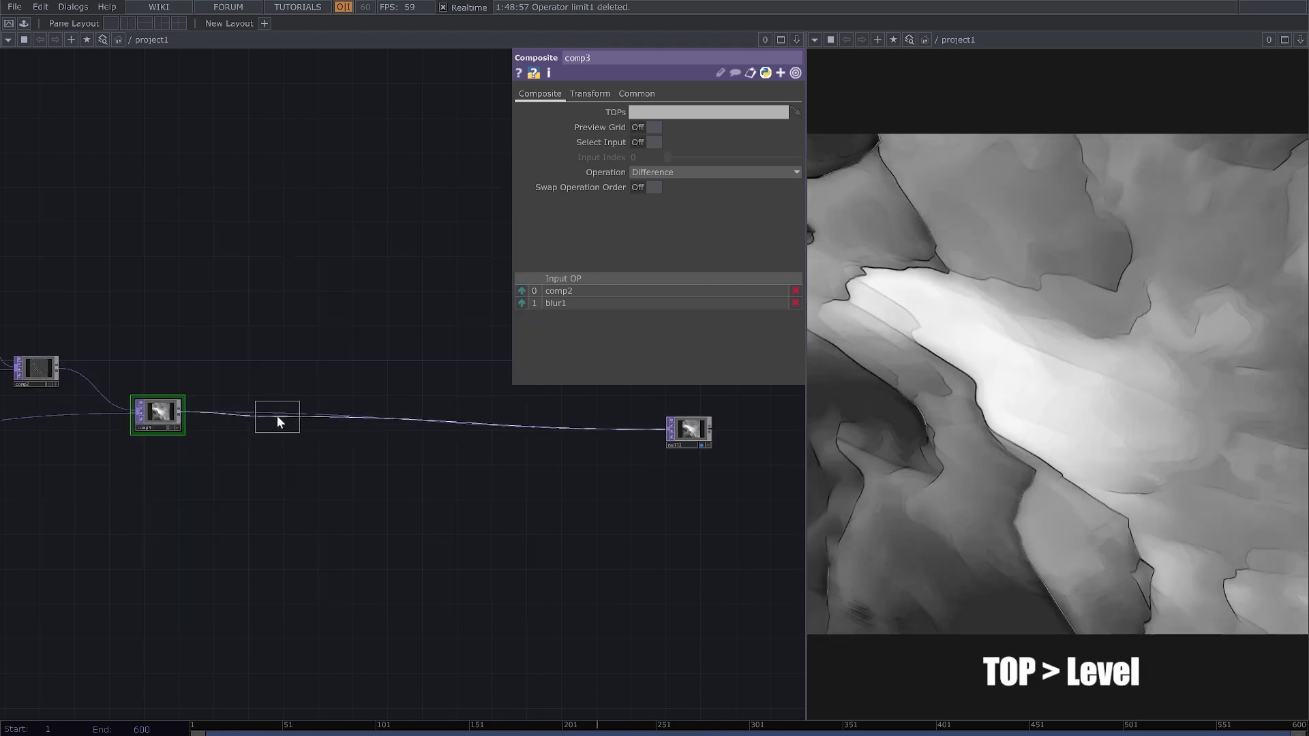
{"action": "left_click", "coordinate": [277, 415]}
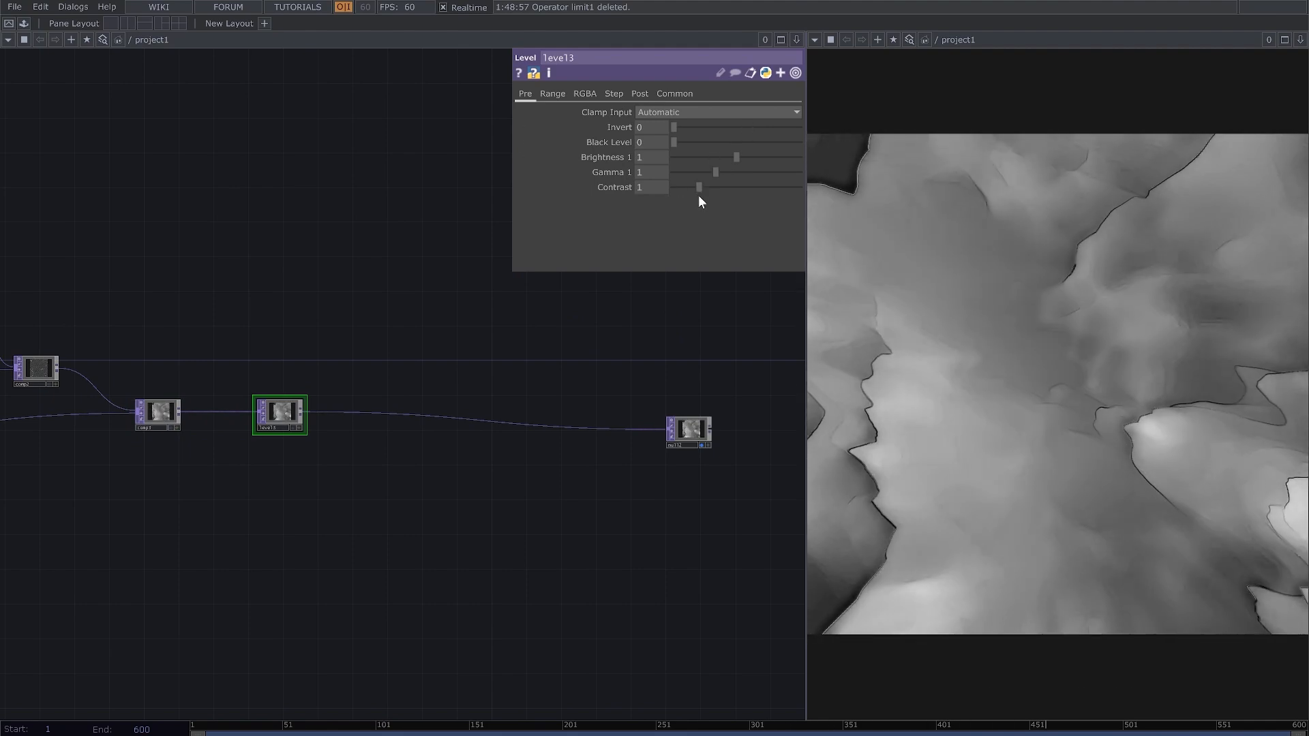
Step: Set level3's contrast to 1.3
{"action": "mouse_move", "coordinate": [698, 193]}
{"action": "left_mouse_down"}
{"action": "mouse_move", "coordinate": [709, 189]}
{"action": "mouse_move", "coordinate": [679, 193]}
{"action": "left_mouse_up"}
{"action": "type", "text": "3"}
{"action": "key", "text": "Return"}
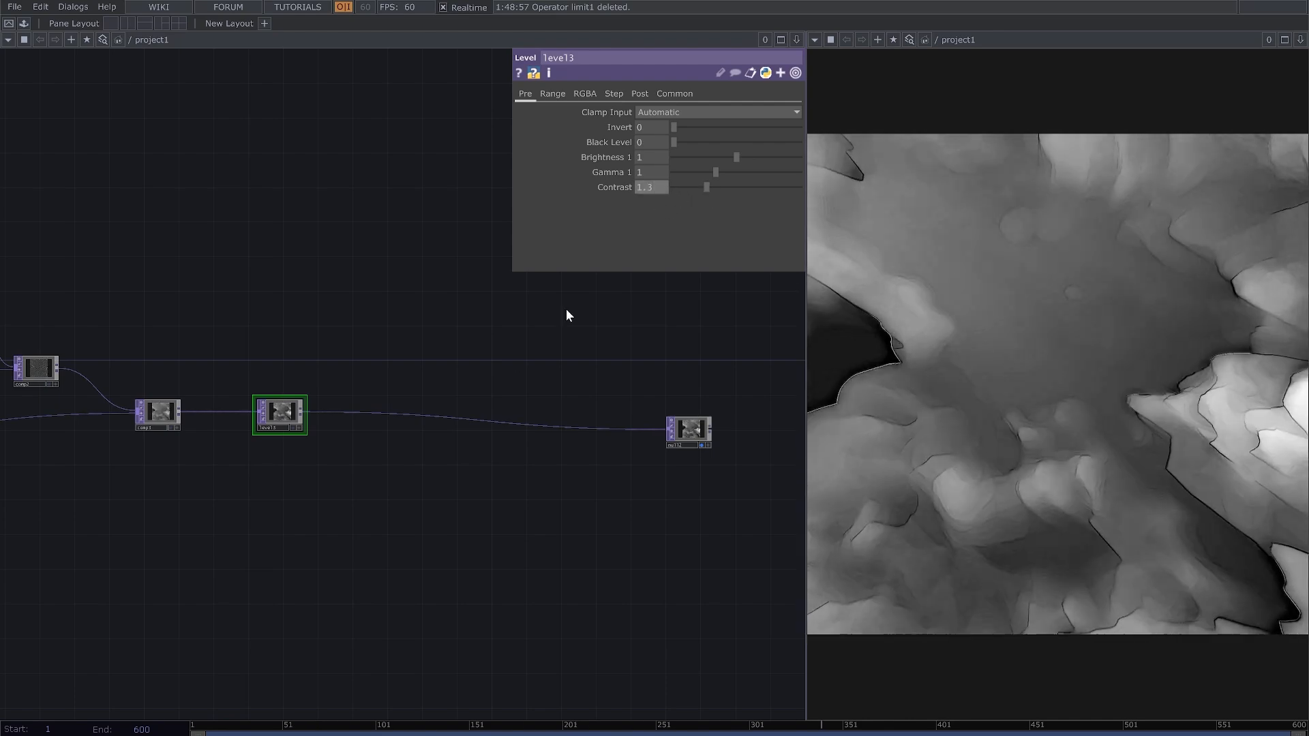
Step: Set the Gamma 1 of level2, the Level TOP between blur2 and blur3, to 1.6
{"action": "left_click_drag", "start_coordinate": [315, 480], "coordinate": [601, 486]}
{"action": "left_click_drag", "start_coordinate": [227, 402], "coordinate": [310, 413]}
{"action": "scroll", "coordinate": [219, 372], "scroll_direction": "up", "scroll_amount": 4}
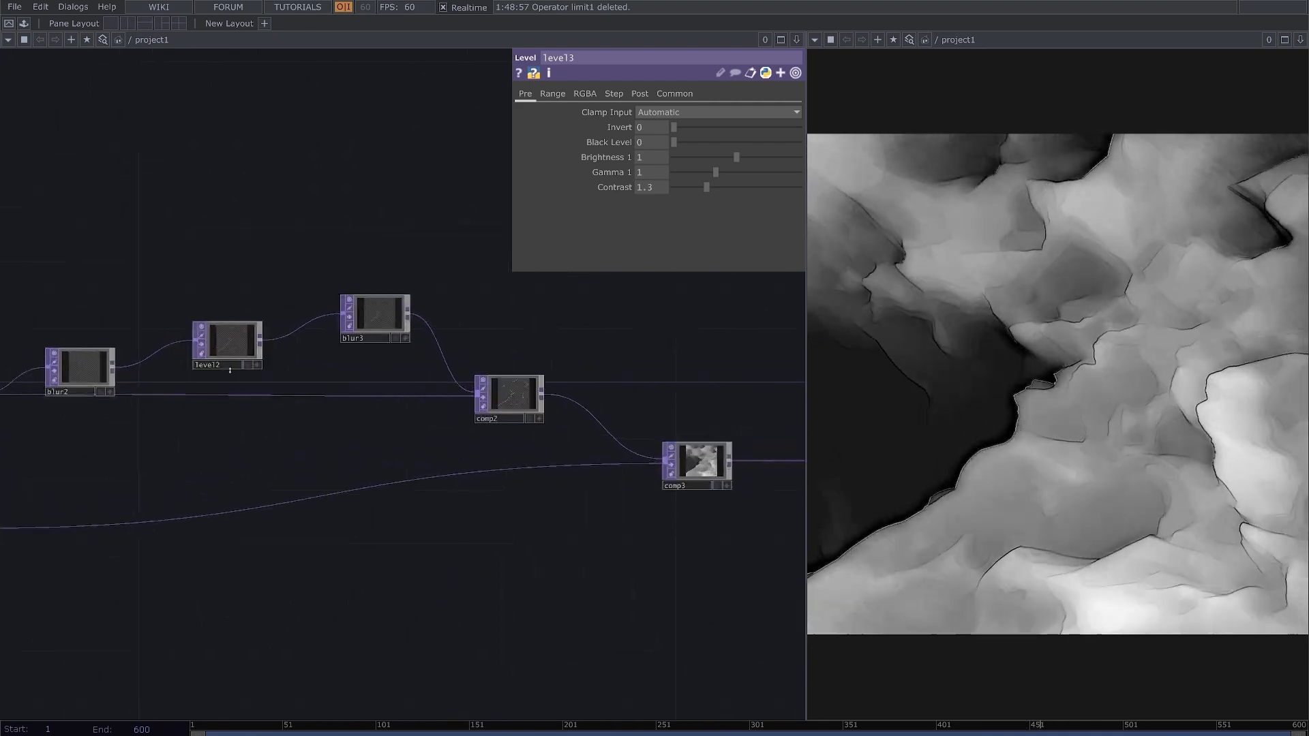
{"action": "left_click", "coordinate": [232, 339]}
{"action": "left_click_drag", "start_coordinate": [648, 173], "coordinate": [700, 176]}
{"action": "type", "text": "6"}
{"action": "key", "text": "Return"}
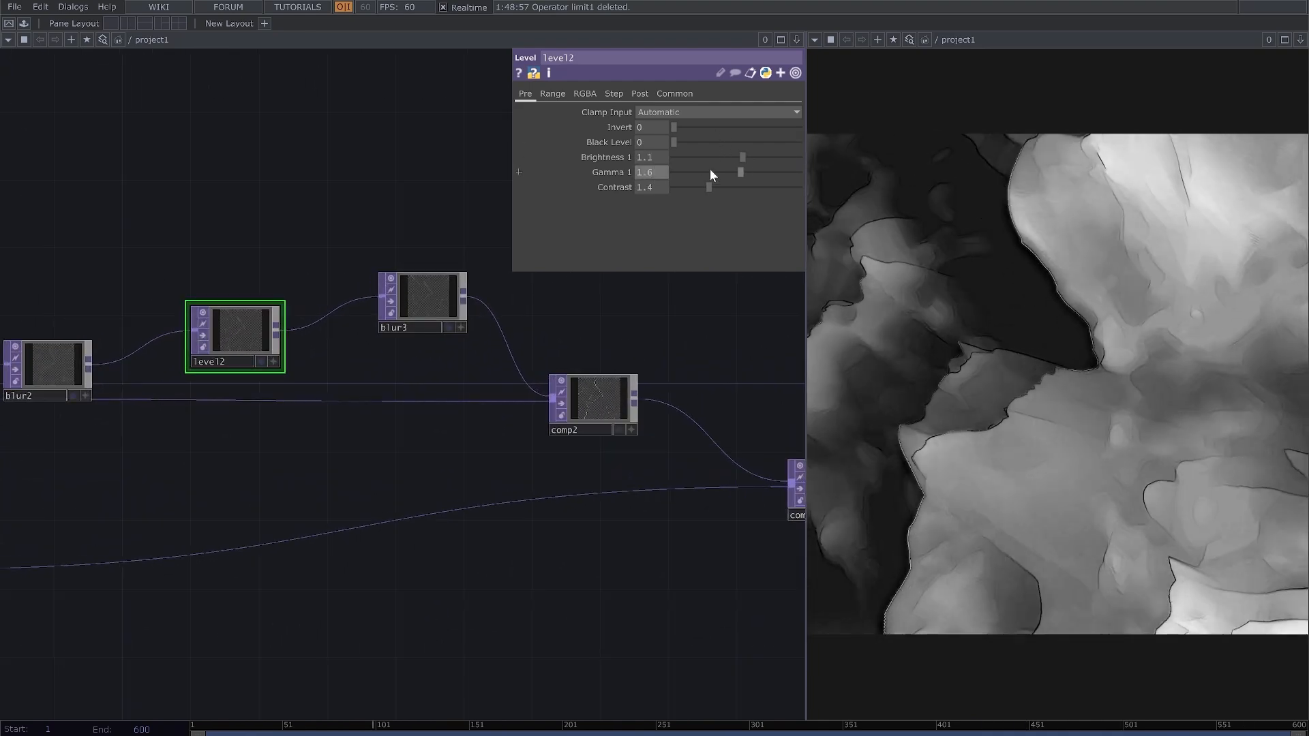
Step: Move null2 farther away from level3 to make room for more operators in the chain
{"action": "scroll", "coordinate": [576, 482], "scroll_direction": "down", "scroll_amount": 5}
{"action": "left_click_drag", "start_coordinate": [670, 550], "coordinate": [430, 495]}
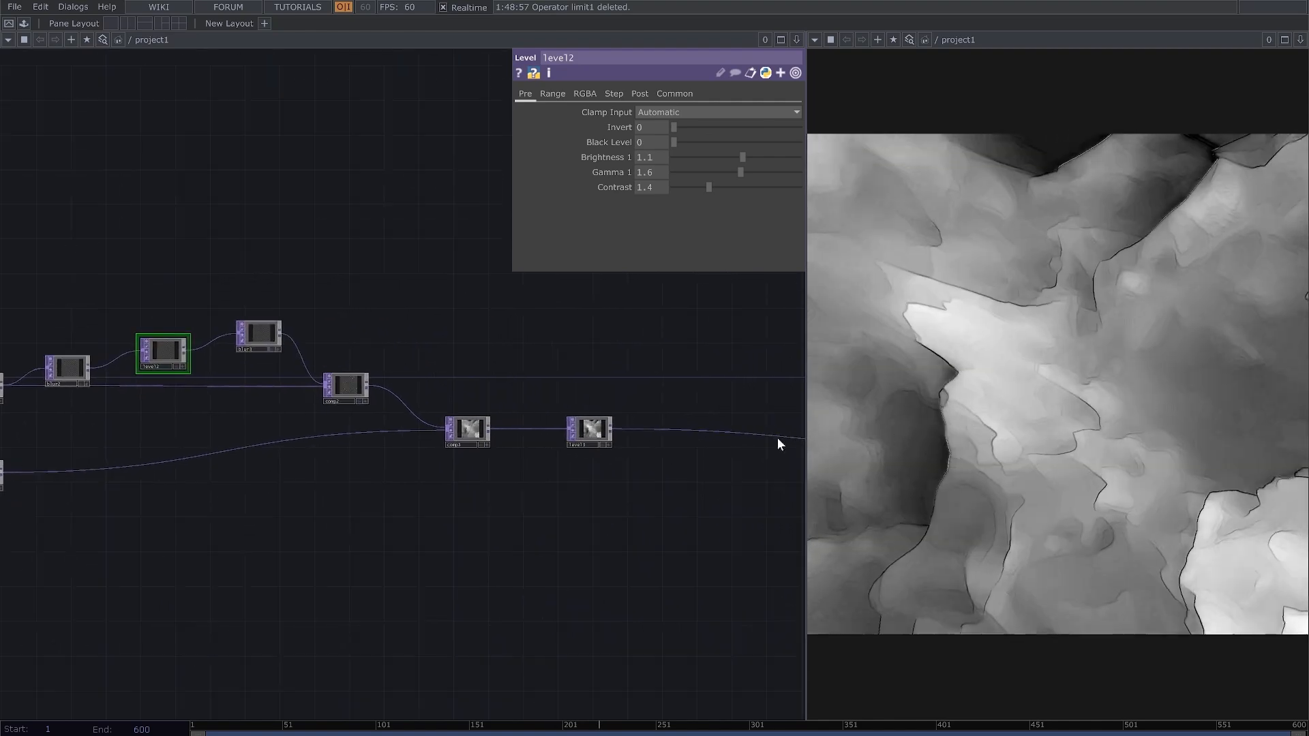
{"action": "scroll", "coordinate": [672, 555], "scroll_direction": "down", "scroll_amount": 4}
{"action": "left_click_drag", "start_coordinate": [602, 543], "coordinate": [407, 512]}
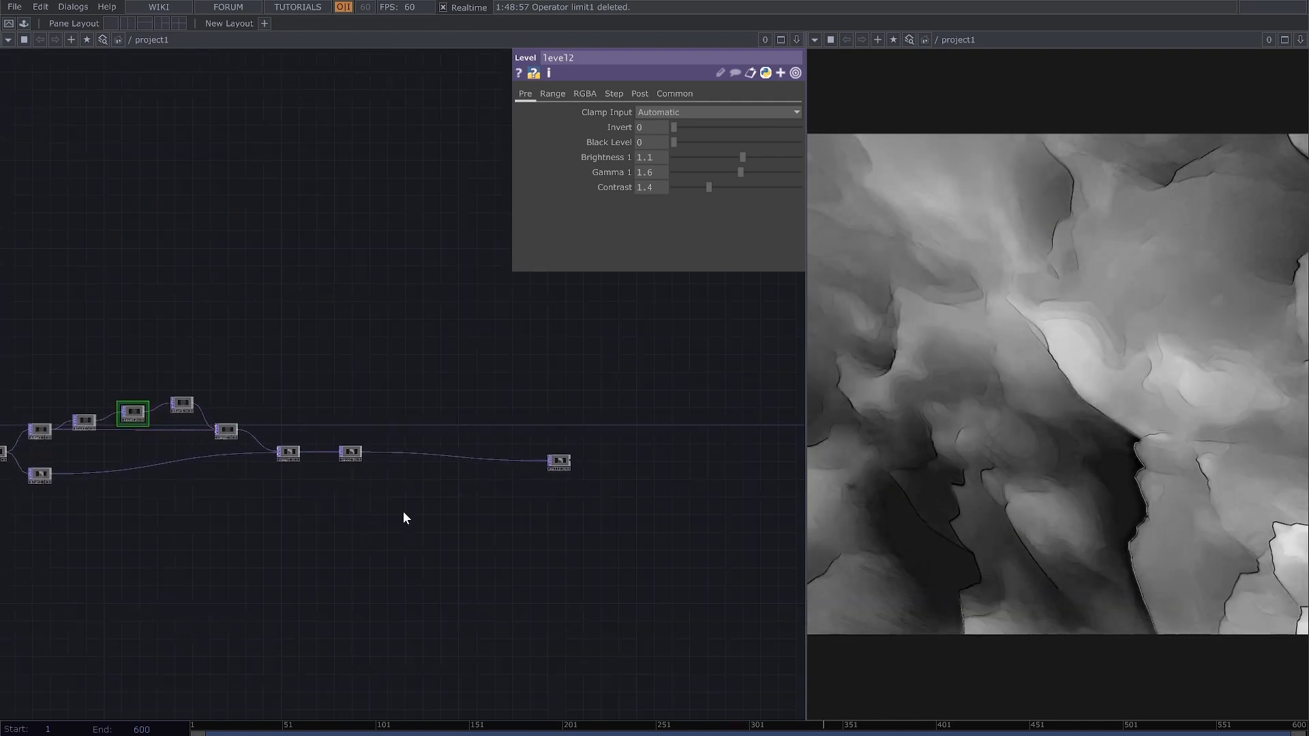
{"action": "left_click_drag", "start_coordinate": [564, 467], "coordinate": [767, 462]}
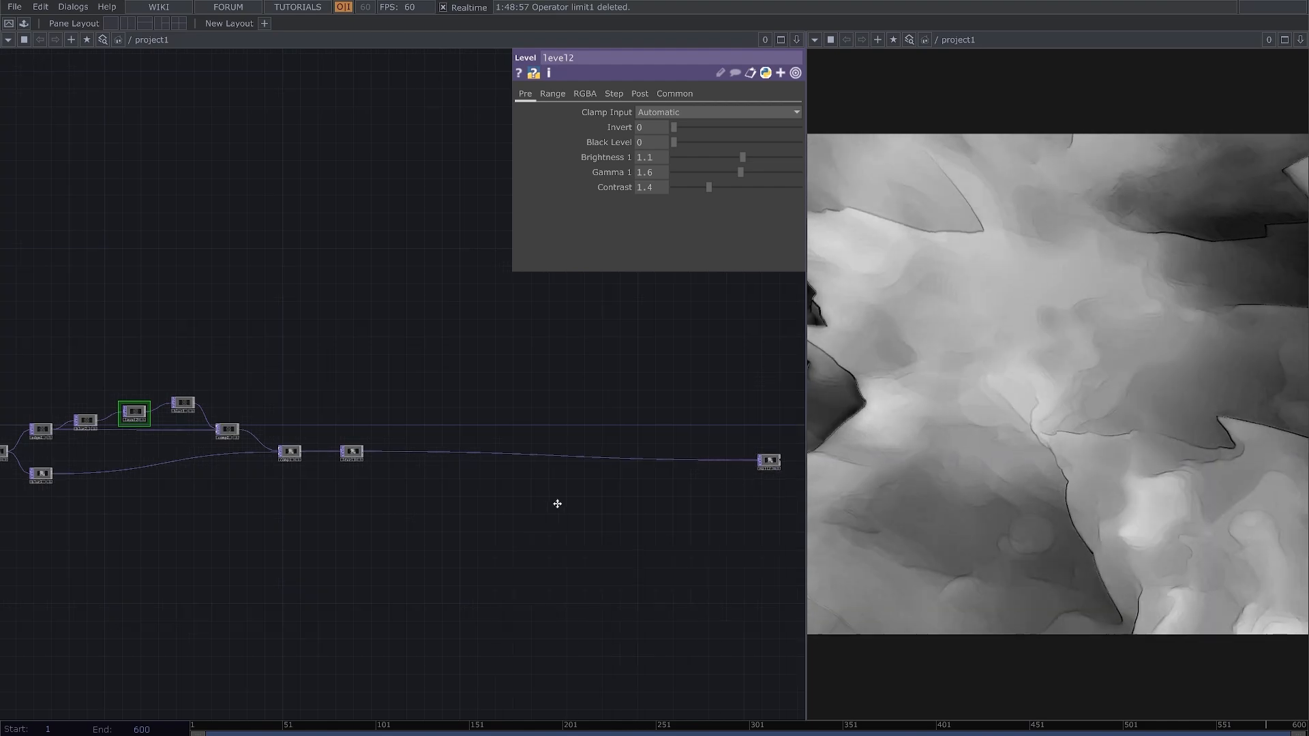
Step: View null2's output full screen, and return to the network
{"action": "left_click_drag", "start_coordinate": [555, 502], "coordinate": [634, 502]}
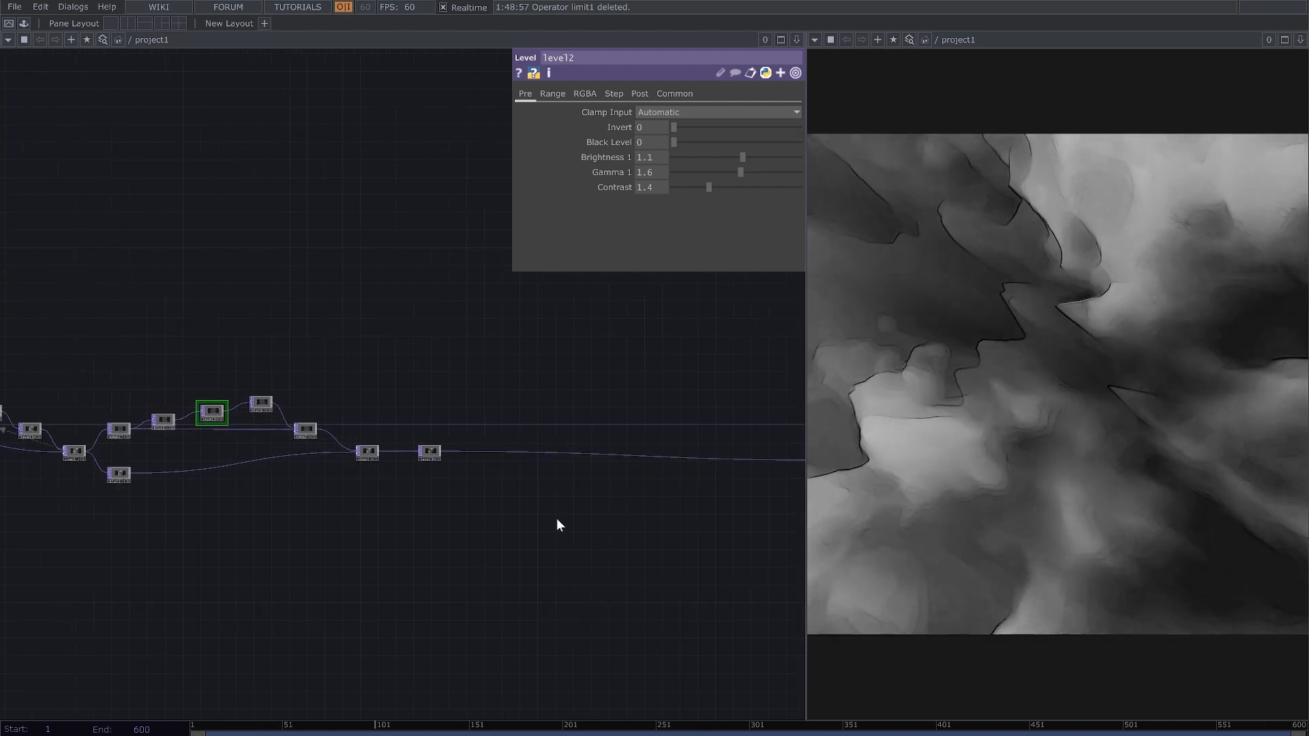
{"action": "left_click_drag", "start_coordinate": [491, 500], "coordinate": [388, 494]}
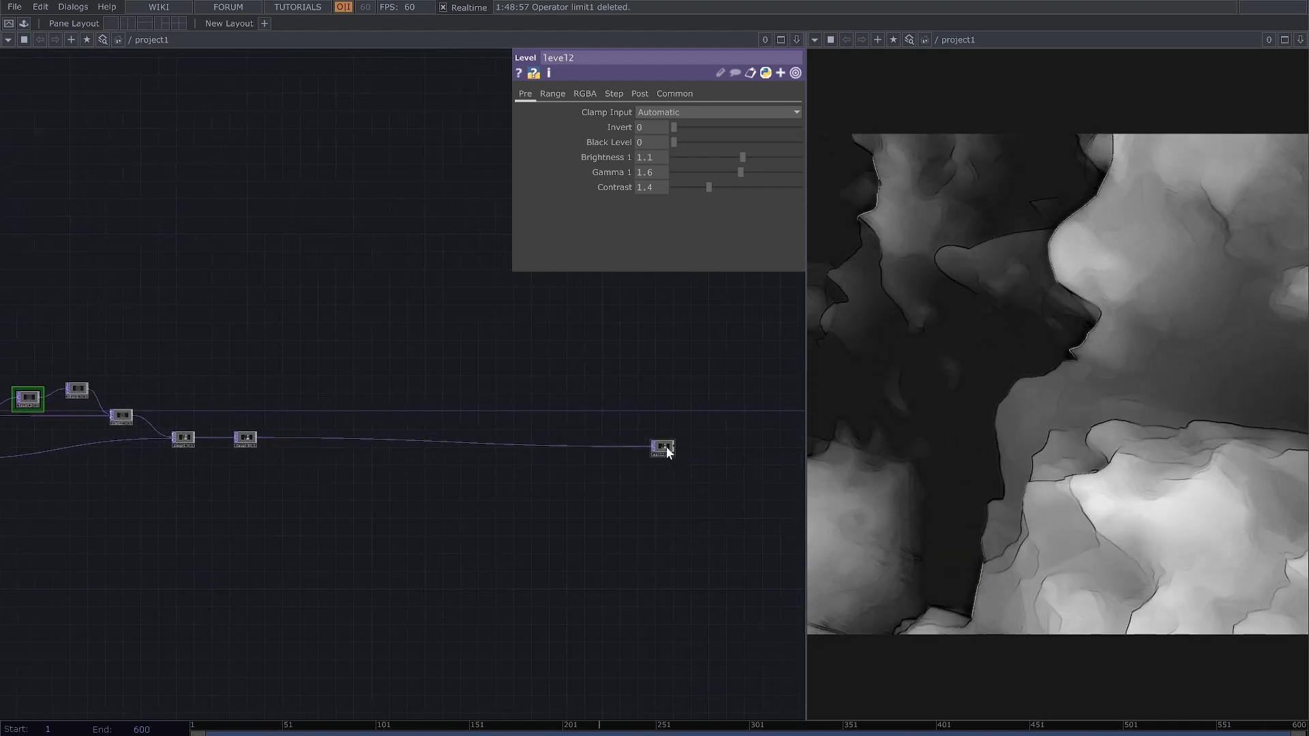
{"action": "right_click", "coordinate": [664, 447]}
{"action": "left_click", "coordinate": [684, 444]}
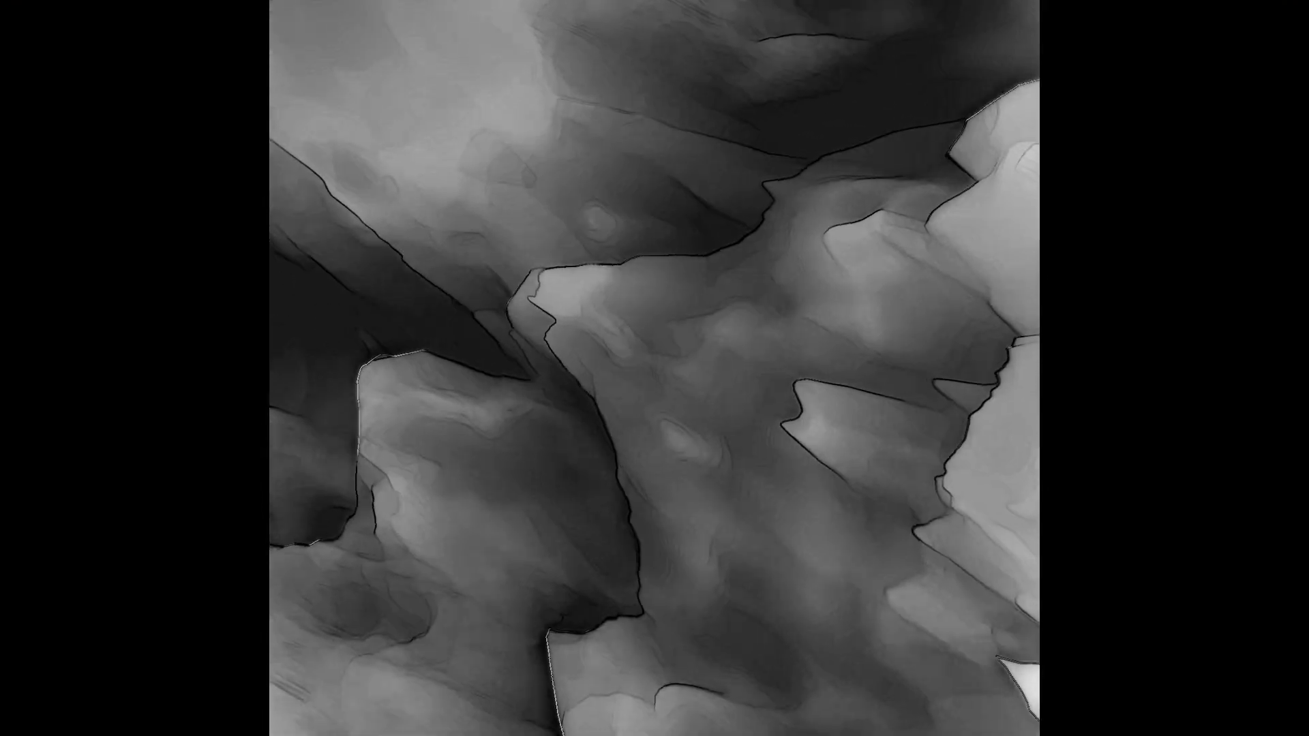
{"action": "key", "text": "Escape"}
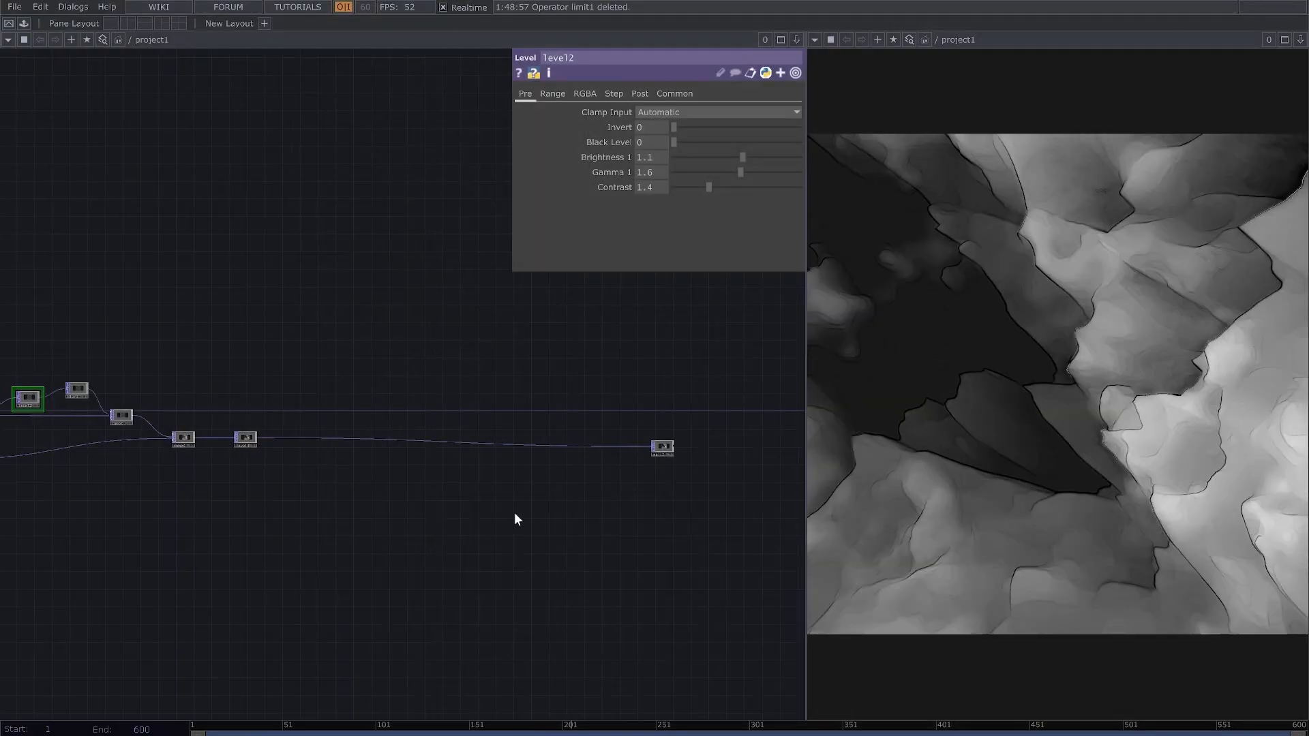
{"action": "left_click_drag", "start_coordinate": [529, 492], "coordinate": [633, 476]}
{"action": "scroll", "coordinate": [408, 450], "scroll_direction": "up", "scroll_amount": 3}
{"action": "left_click_drag", "start_coordinate": [409, 457], "coordinate": [322, 416]}
{"action": "scroll", "coordinate": [453, 462], "scroll_direction": "down", "scroll_amount": 3}
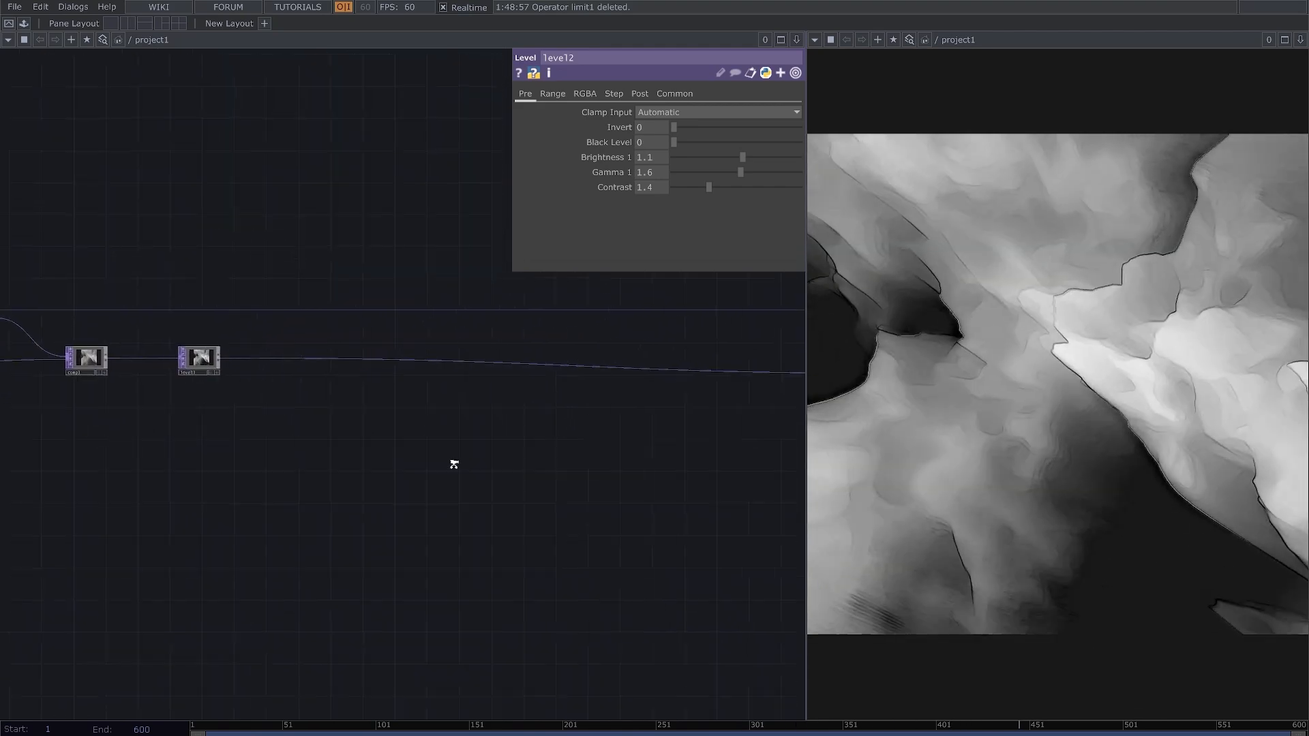
{"action": "left_click_drag", "start_coordinate": [586, 500], "coordinate": [565, 396]}
{"action": "left_click_drag", "start_coordinate": [65, 281], "coordinate": [341, 326]}
{"action": "scroll", "coordinate": [341, 325], "scroll_direction": "down", "scroll_amount": 2}
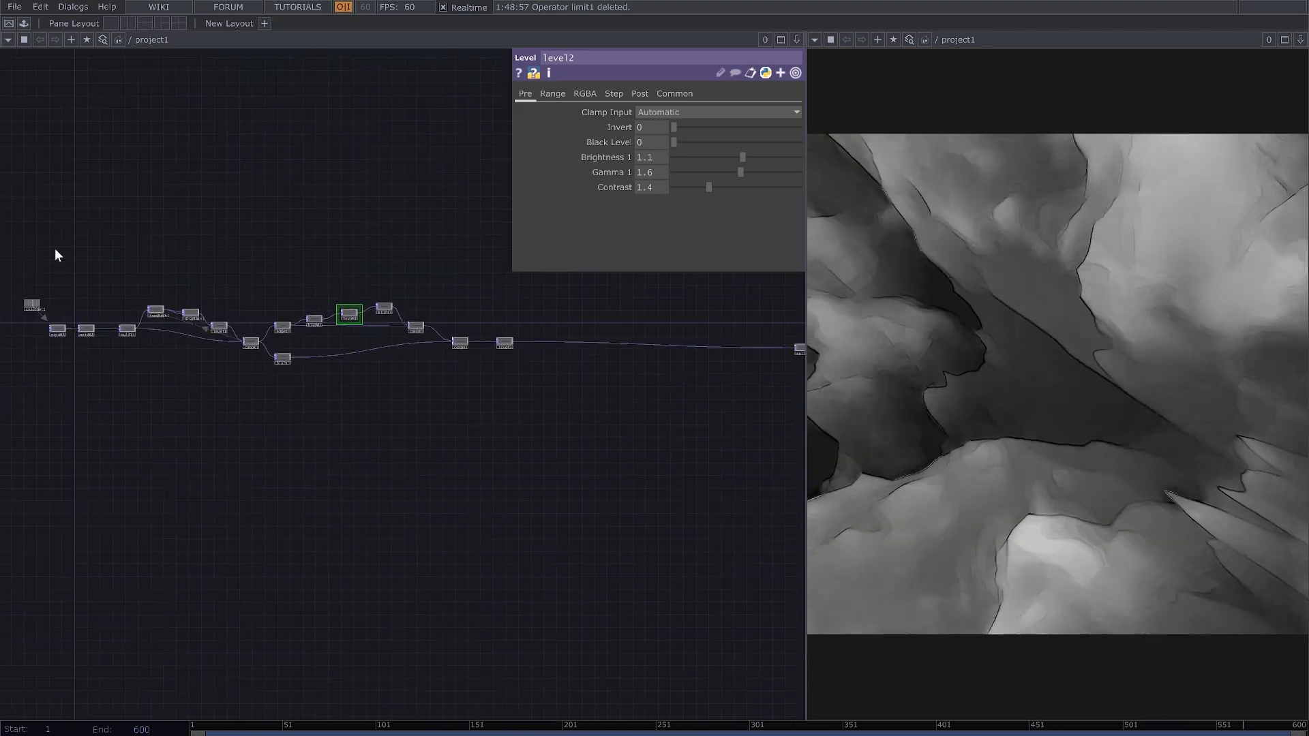
{"action": "left_click_drag", "start_coordinate": [330, 265], "coordinate": [279, 257]}
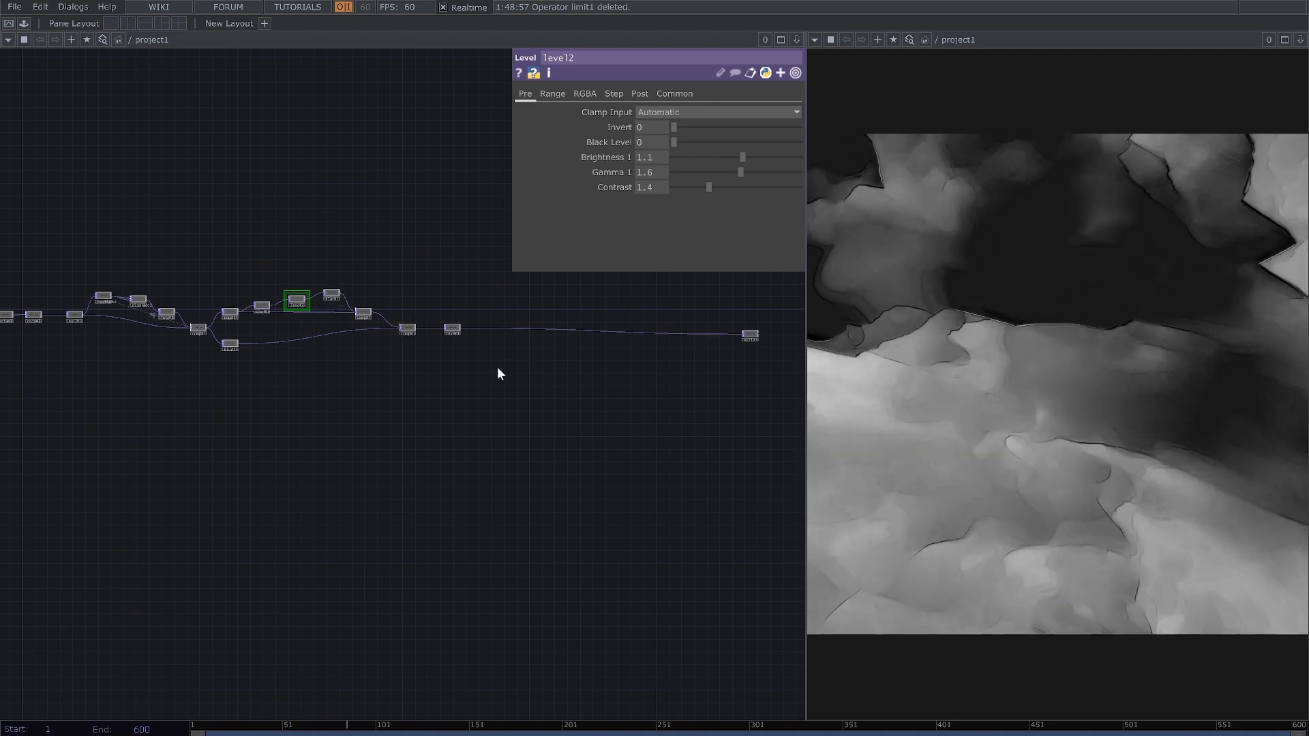
Step: Add a Grid SOP in the empty network area below the level3 node
{"action": "scroll", "coordinate": [509, 376], "scroll_direction": "up", "scroll_amount": 2}
{"action": "scroll", "coordinate": [506, 382], "scroll_direction": "up", "scroll_amount": 4}
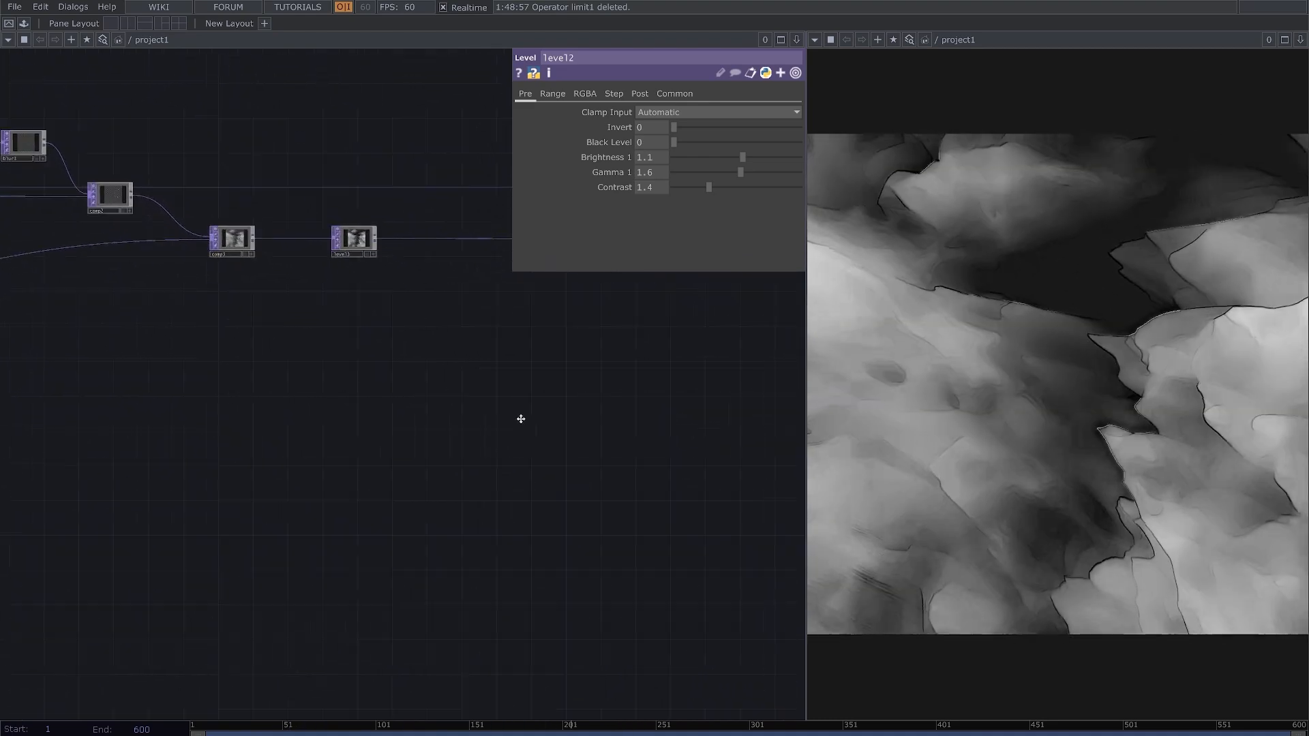
{"action": "left_click_drag", "start_coordinate": [520, 417], "coordinate": [453, 401]}
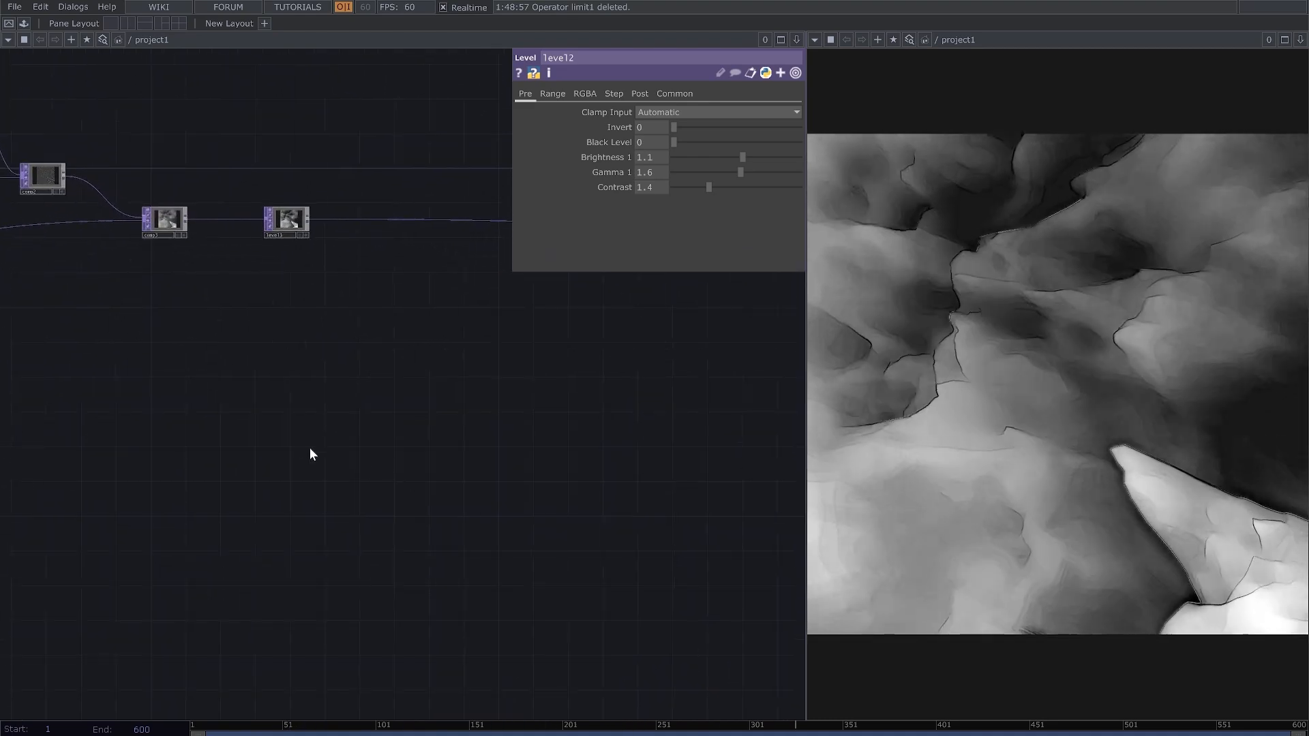
{"action": "key", "text": "Tab"}
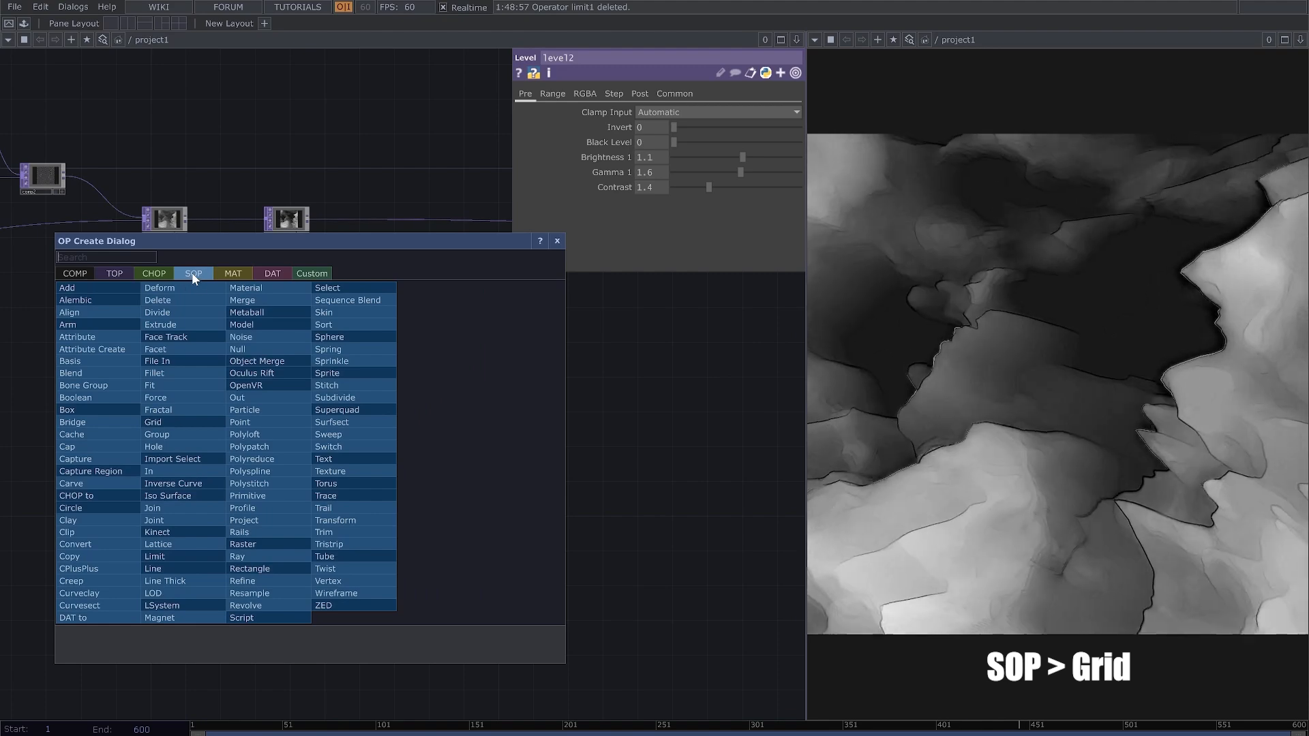
{"action": "left_click", "coordinate": [172, 424]}
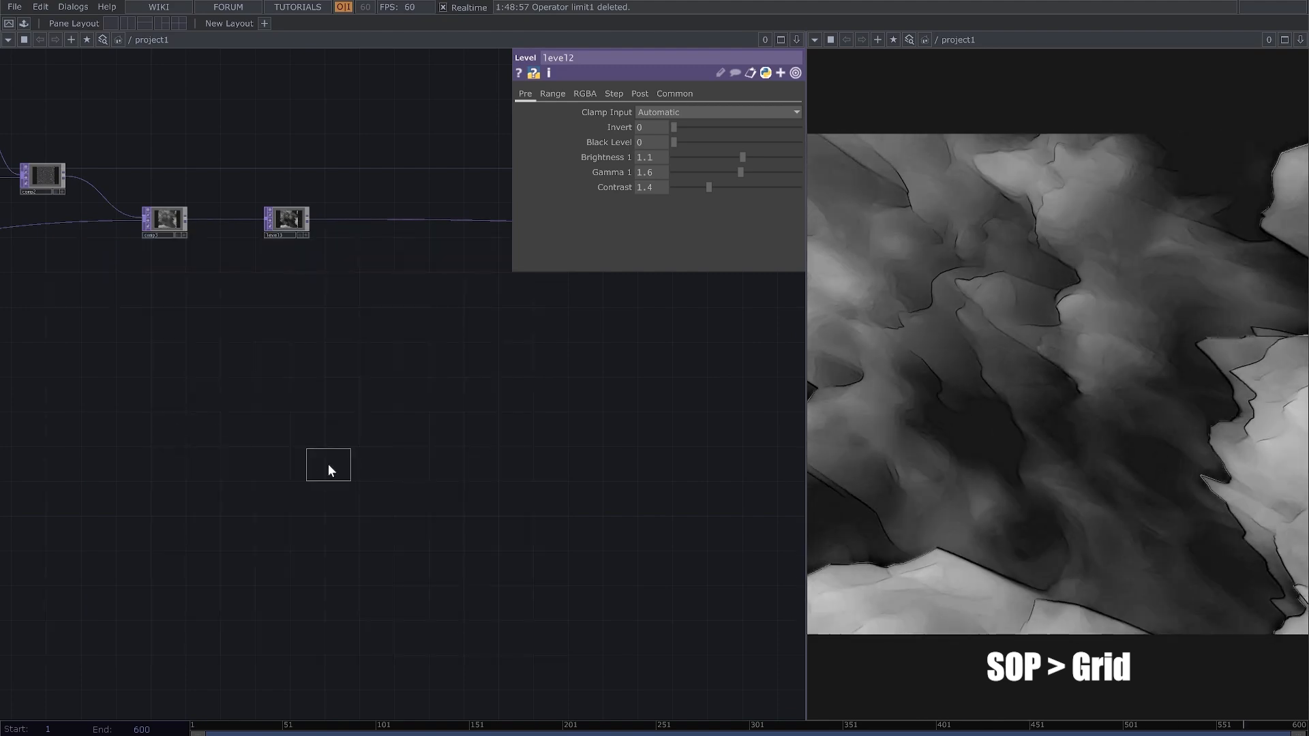
{"action": "left_click", "coordinate": [330, 468]}
{"action": "left_click_drag", "start_coordinate": [409, 487], "coordinate": [501, 532]}
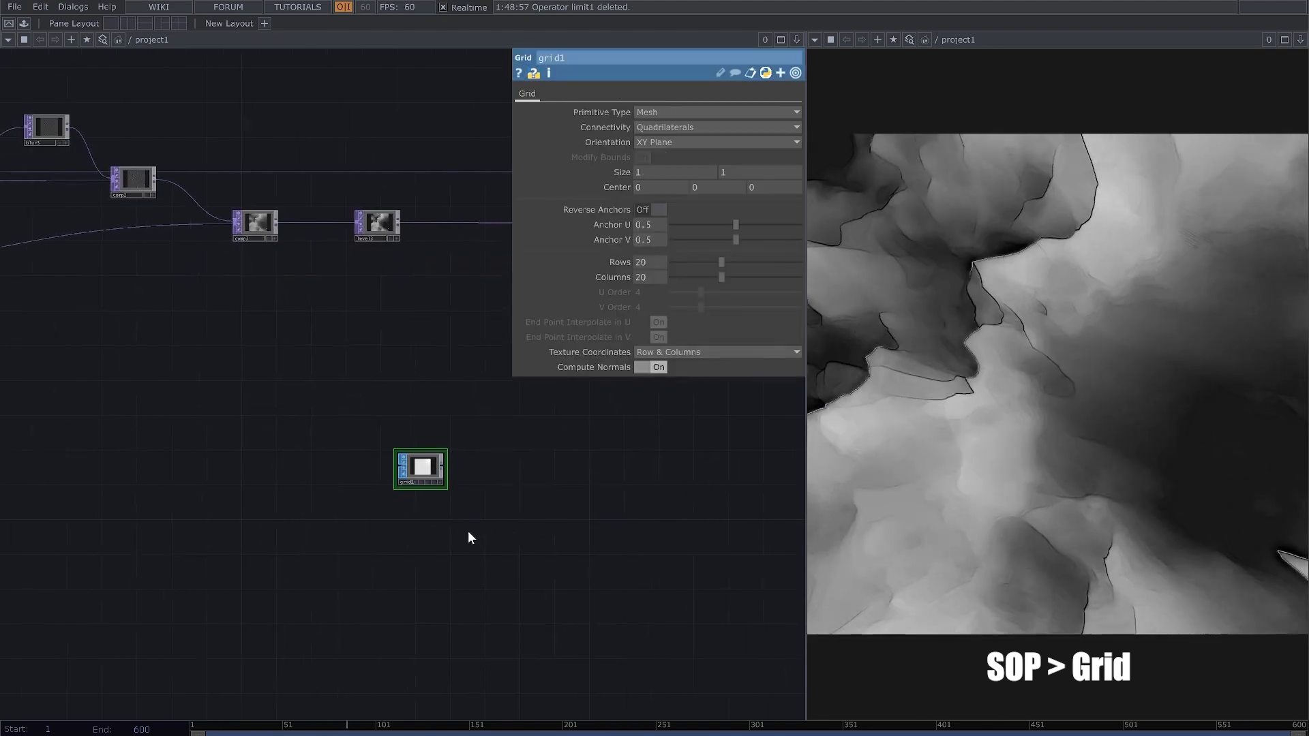
{"action": "left_click_drag", "start_coordinate": [157, 465], "coordinate": [295, 543]}
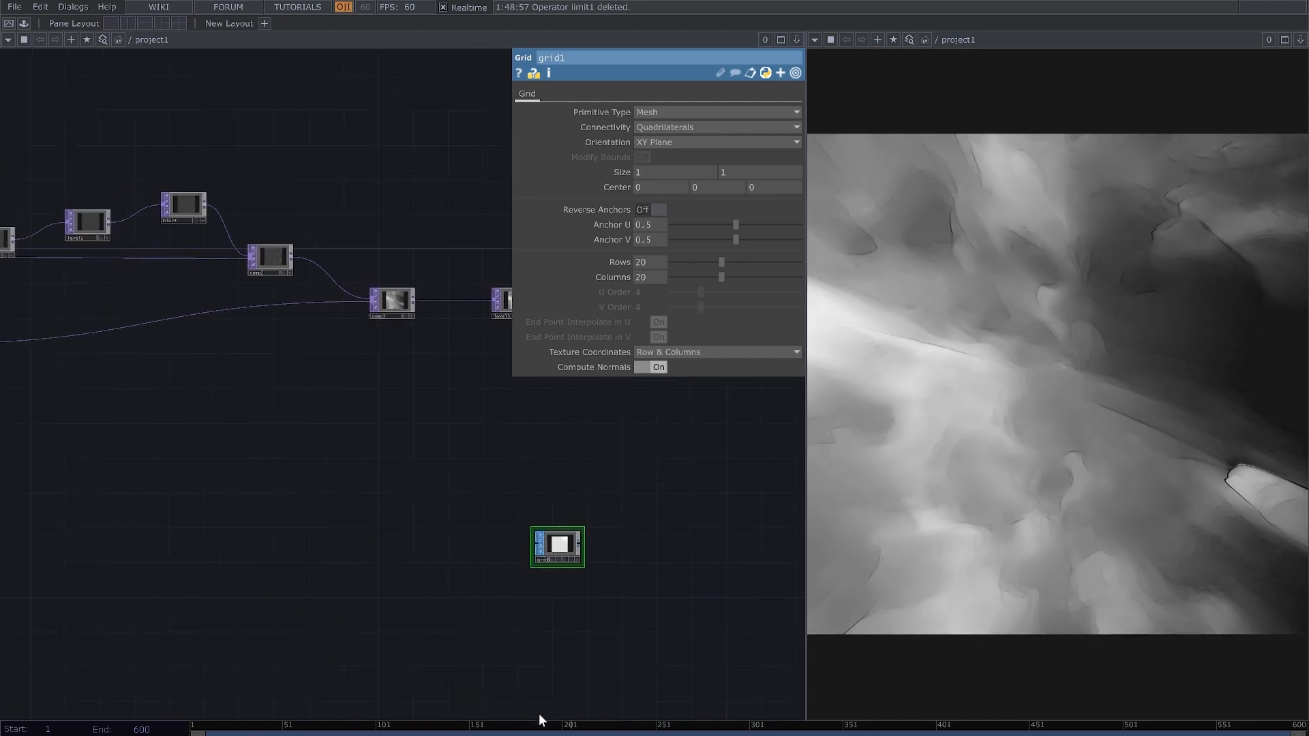
{"action": "left_click_drag", "start_coordinate": [209, 445], "coordinate": [434, 524]}
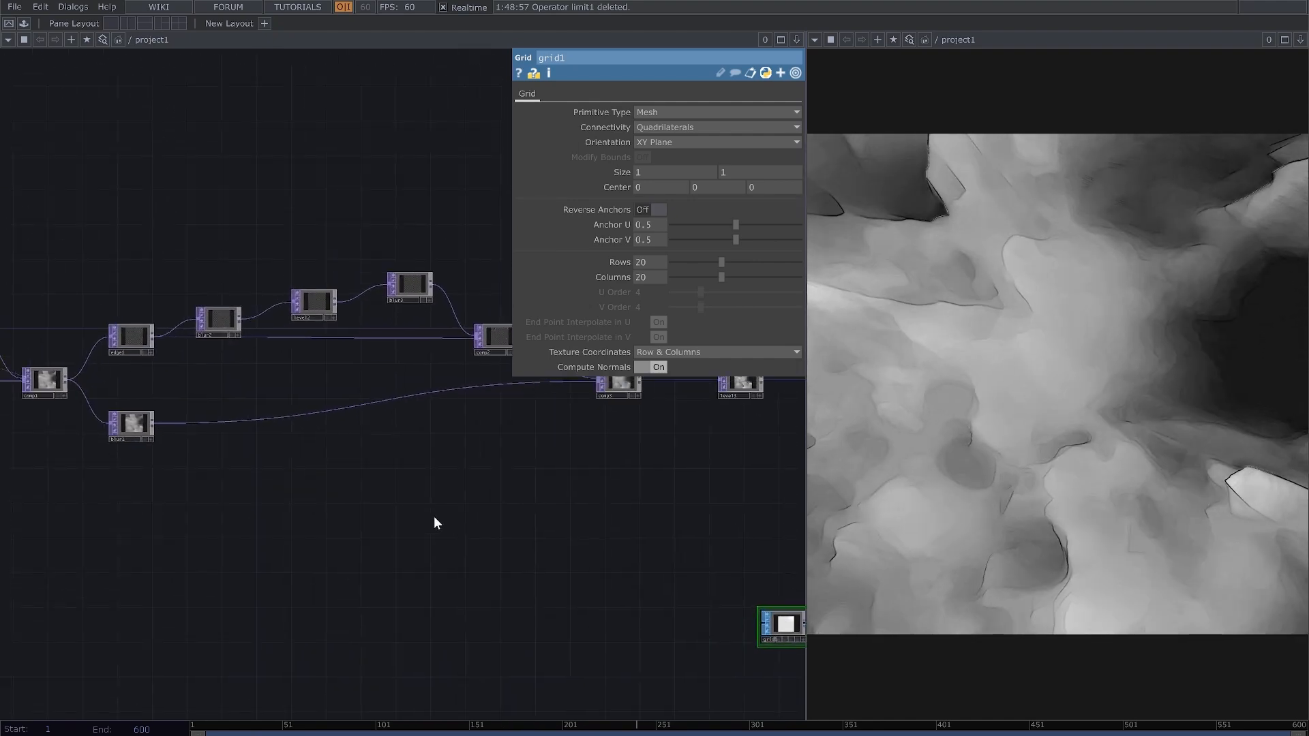
Step: Drive grid1's Rows and Columns with CHOP references to the X and Y channels of constant1
{"action": "left_click_drag", "start_coordinate": [212, 510], "coordinate": [422, 544]}
{"action": "left_click_drag", "start_coordinate": [340, 547], "coordinate": [623, 588]}
{"action": "scroll", "coordinate": [708, 608], "scroll_direction": "down", "scroll_amount": 2}
{"action": "left_click_drag", "start_coordinate": [231, 439], "coordinate": [509, 482]}
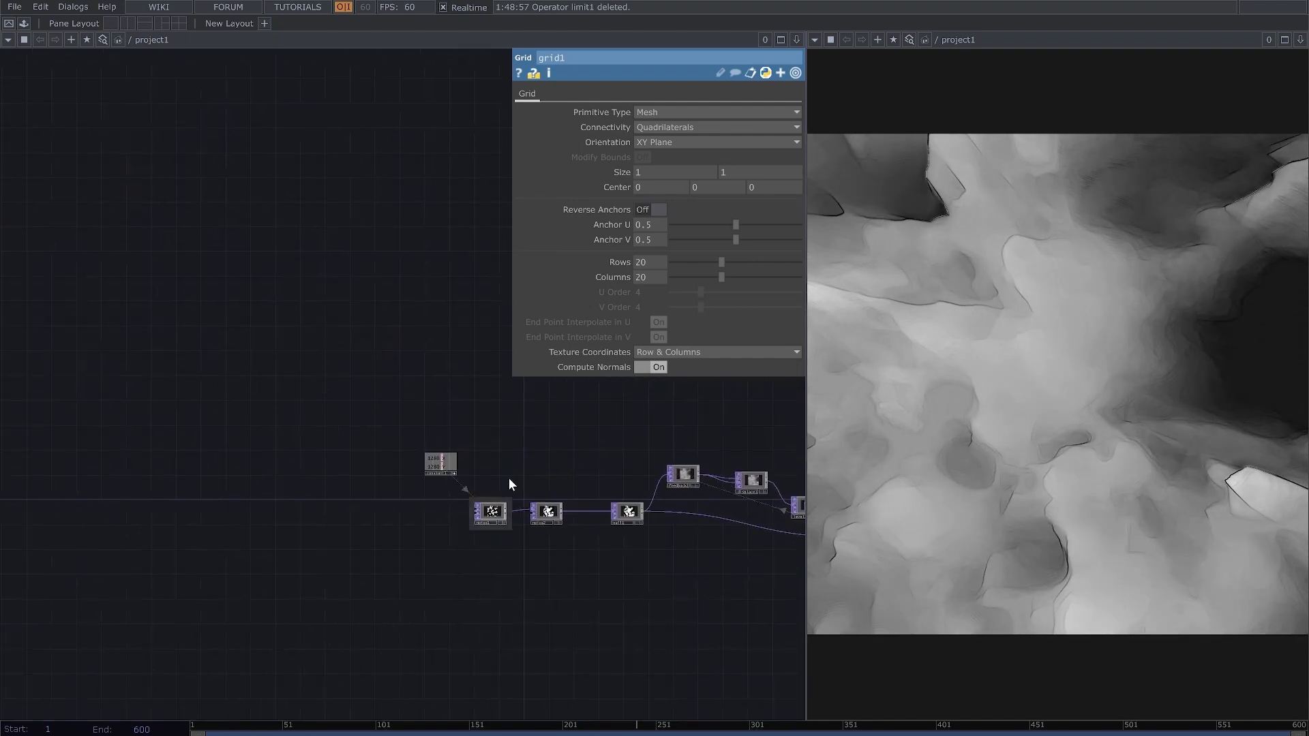
{"action": "scroll", "coordinate": [505, 477], "scroll_direction": "up", "scroll_amount": 5}
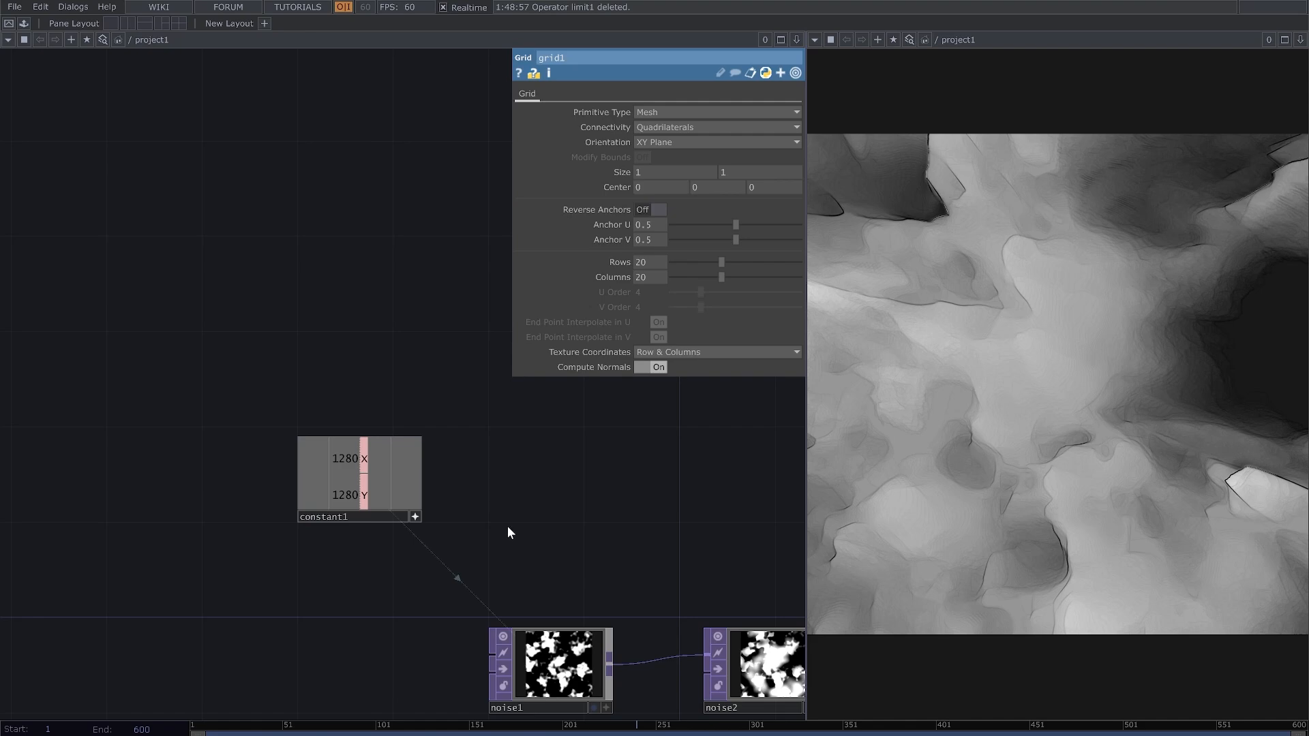
{"action": "left_click_drag", "start_coordinate": [354, 458], "coordinate": [646, 264]}
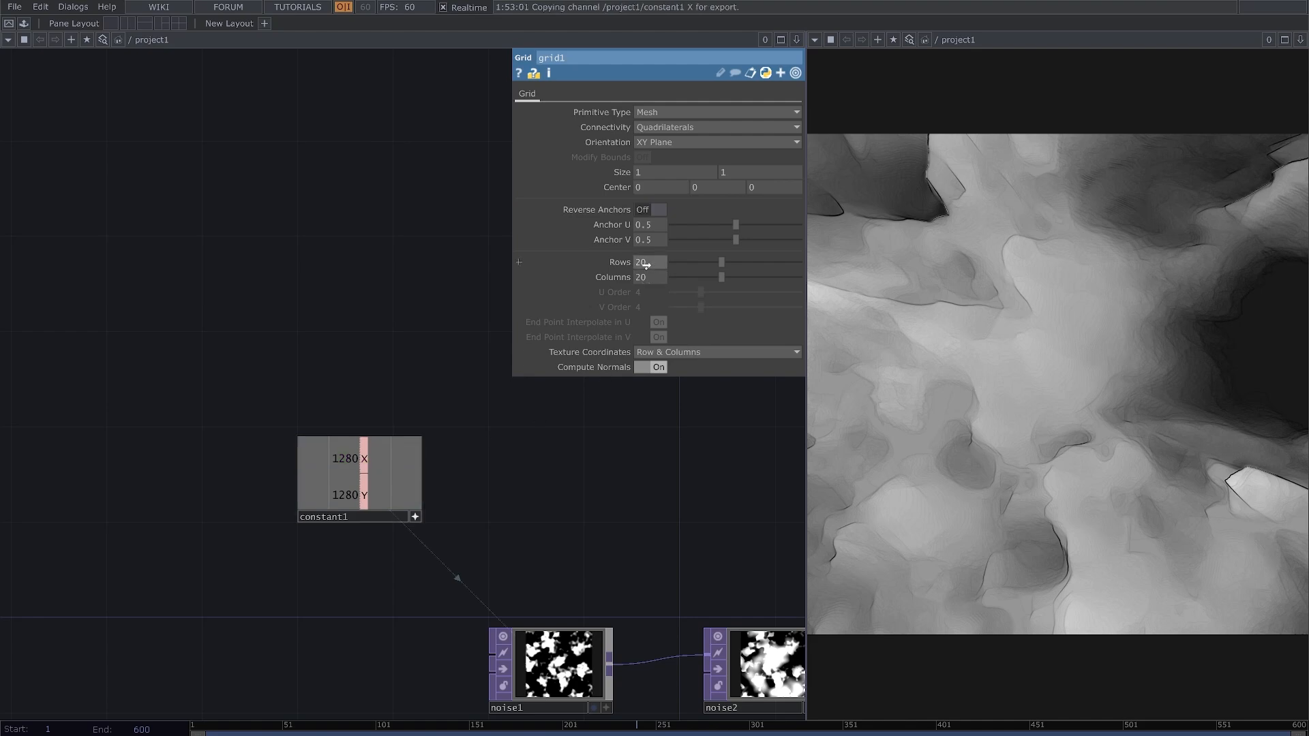
{"action": "left_click_drag", "start_coordinate": [646, 264], "coordinate": [655, 265]}
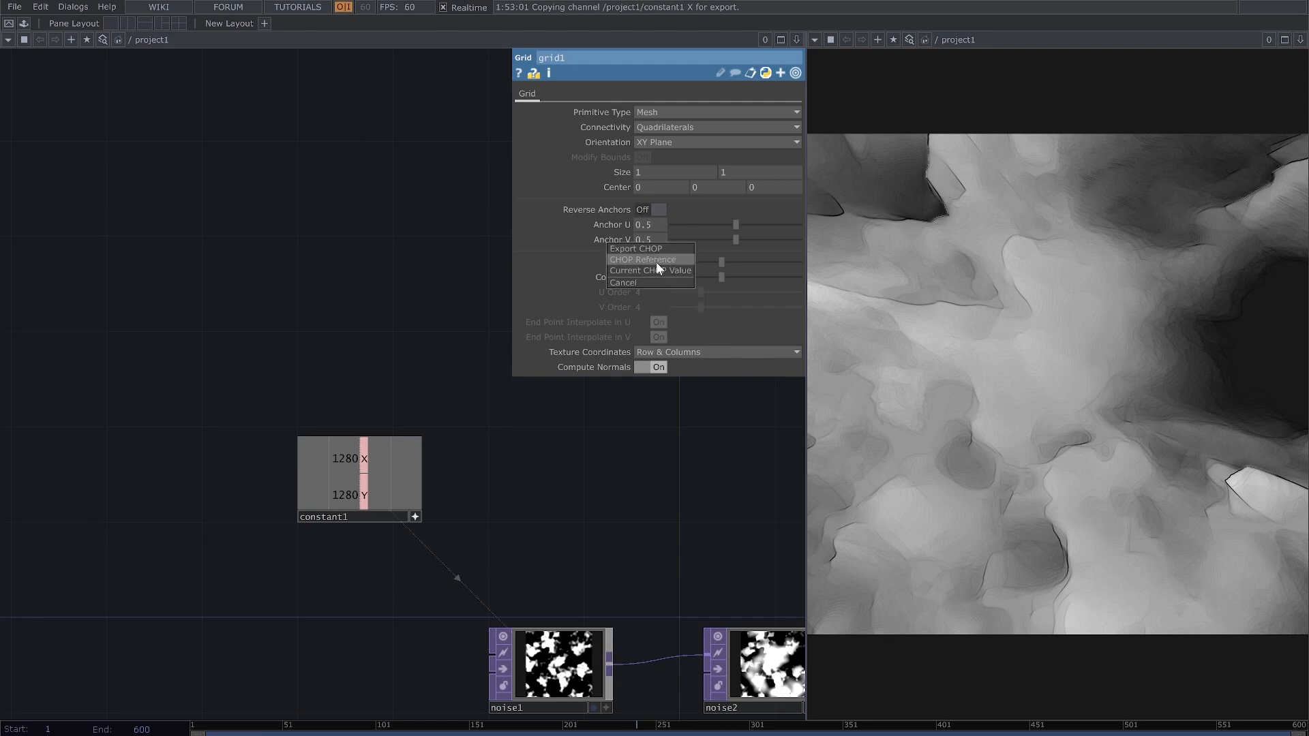
{"action": "left_click", "coordinate": [655, 261]}
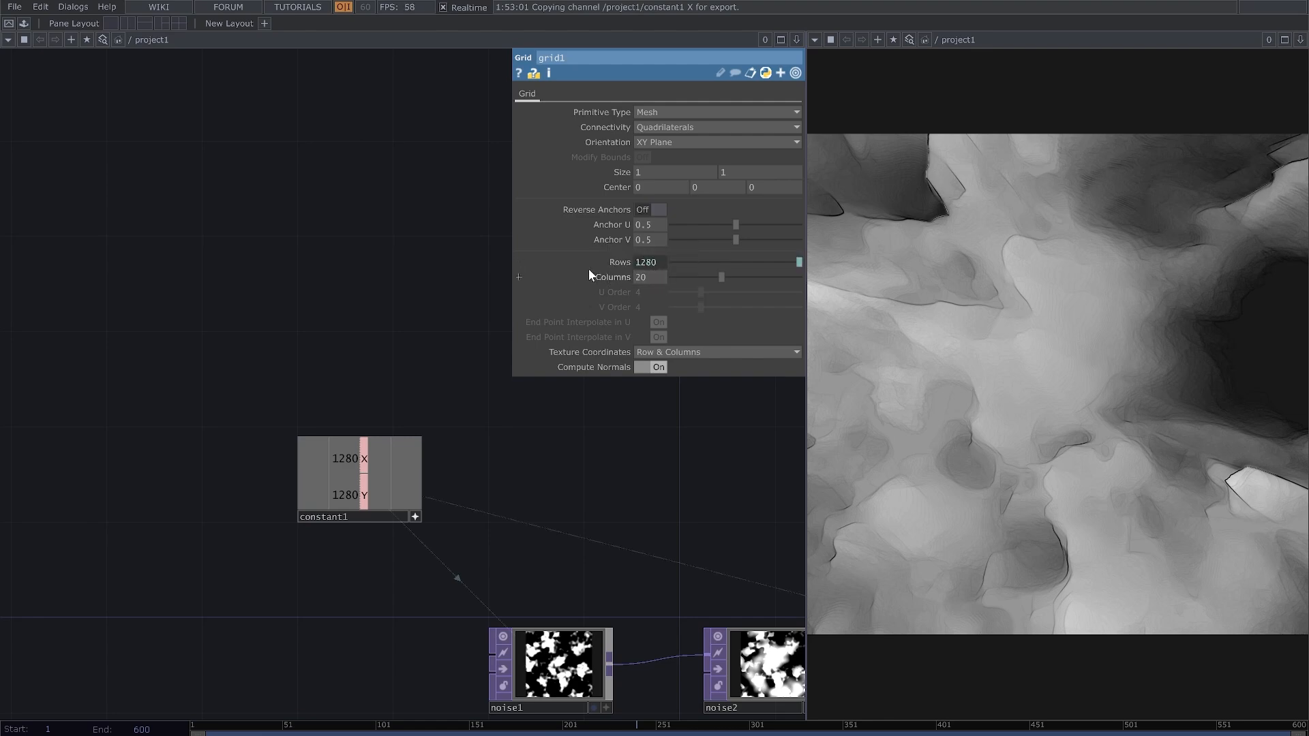
{"action": "left_click_drag", "start_coordinate": [364, 495], "coordinate": [649, 275]}
{"action": "left_click", "coordinate": [653, 272]}
Step: Link grid1's Size x and y to constant1's X and Y channels as CHOP references
{"action": "left_click_drag", "start_coordinate": [618, 468], "coordinate": [575, 514]}
{"action": "left_click_drag", "start_coordinate": [317, 506], "coordinate": [655, 170]}
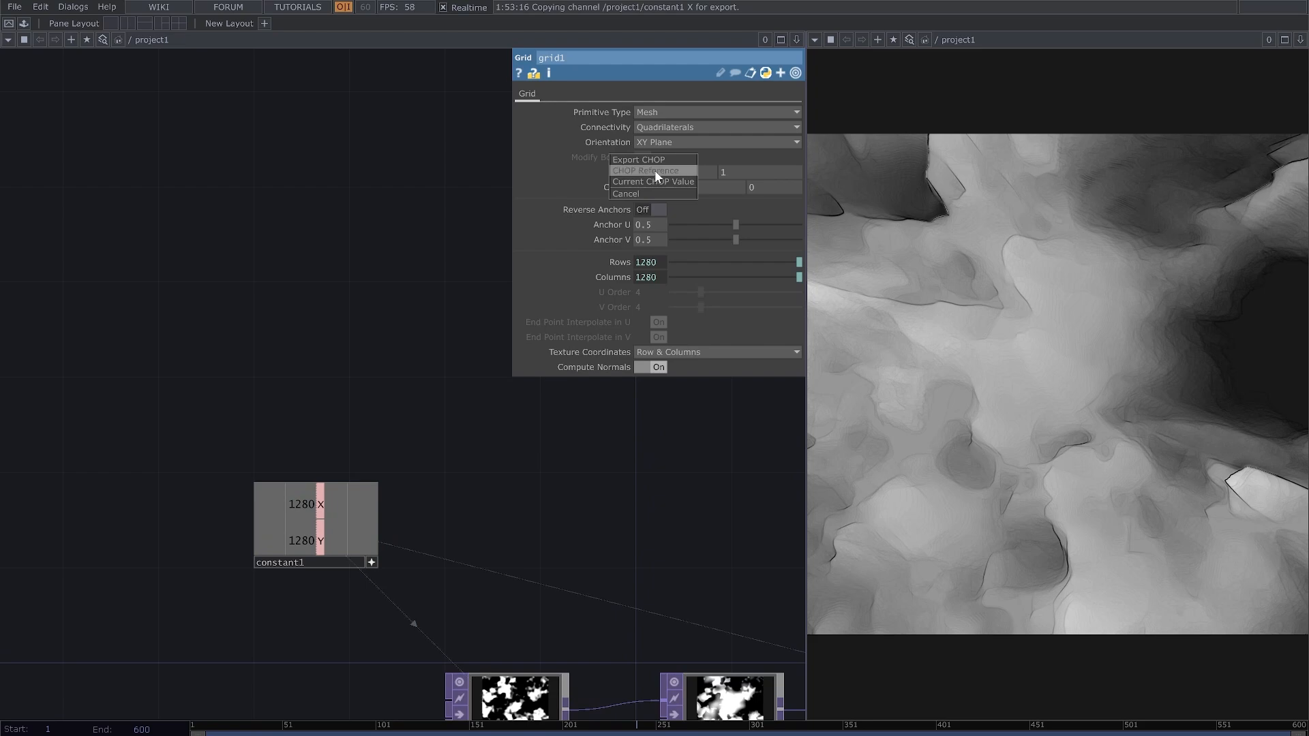
{"action": "left_click", "coordinate": [654, 170]}
{"action": "left_click", "coordinate": [623, 174]}
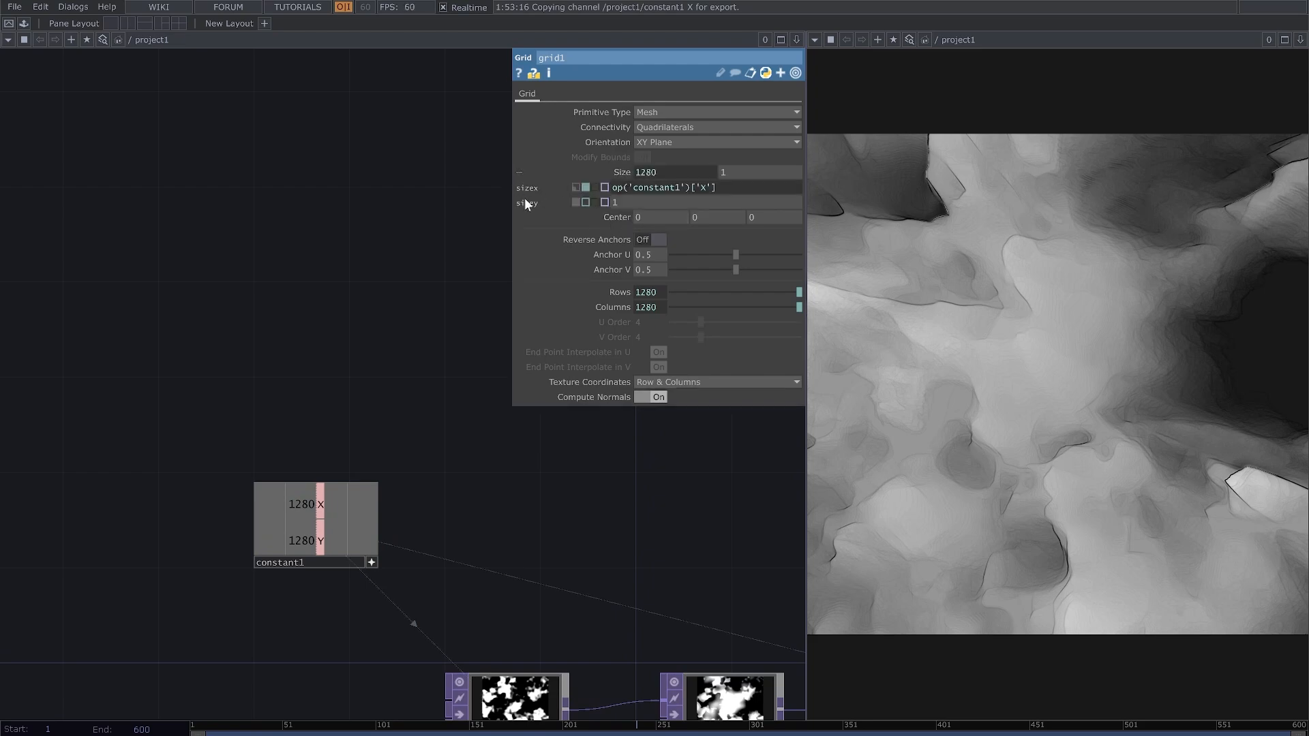
{"action": "left_click_drag", "start_coordinate": [320, 541], "coordinate": [745, 179]}
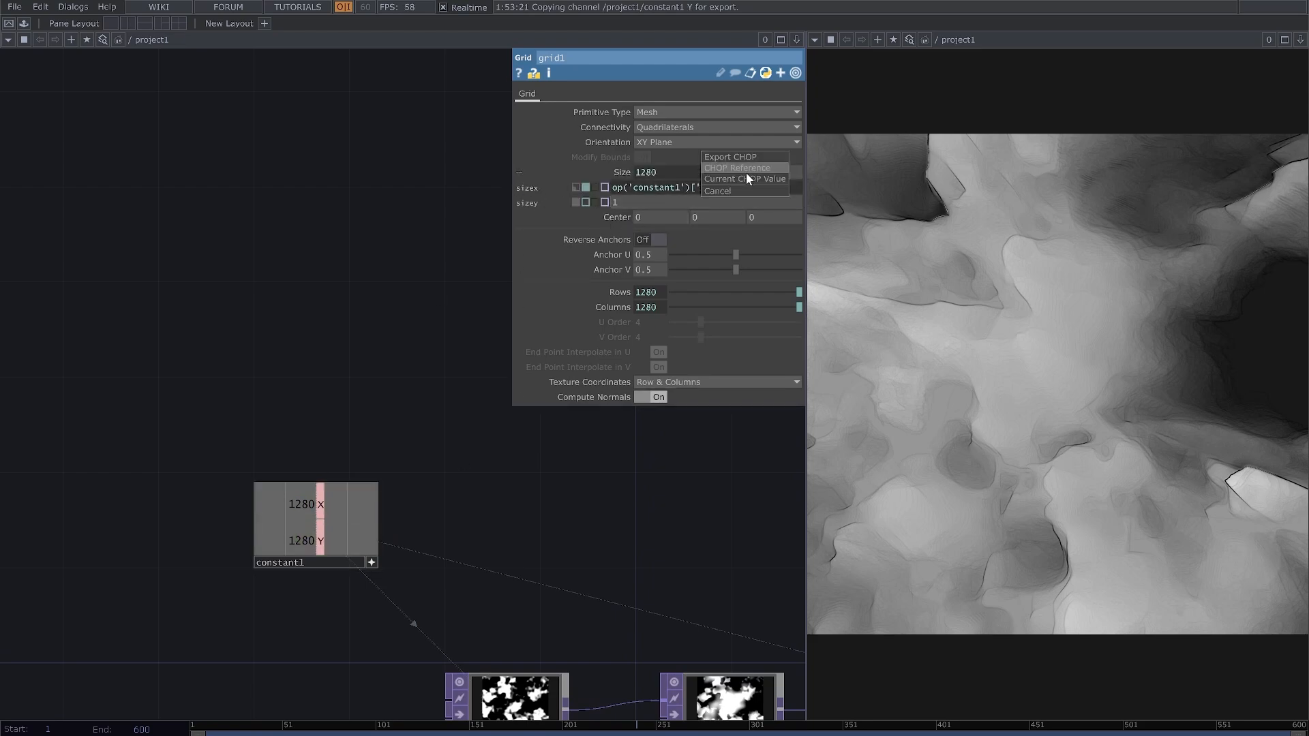
{"action": "left_click", "coordinate": [746, 169]}
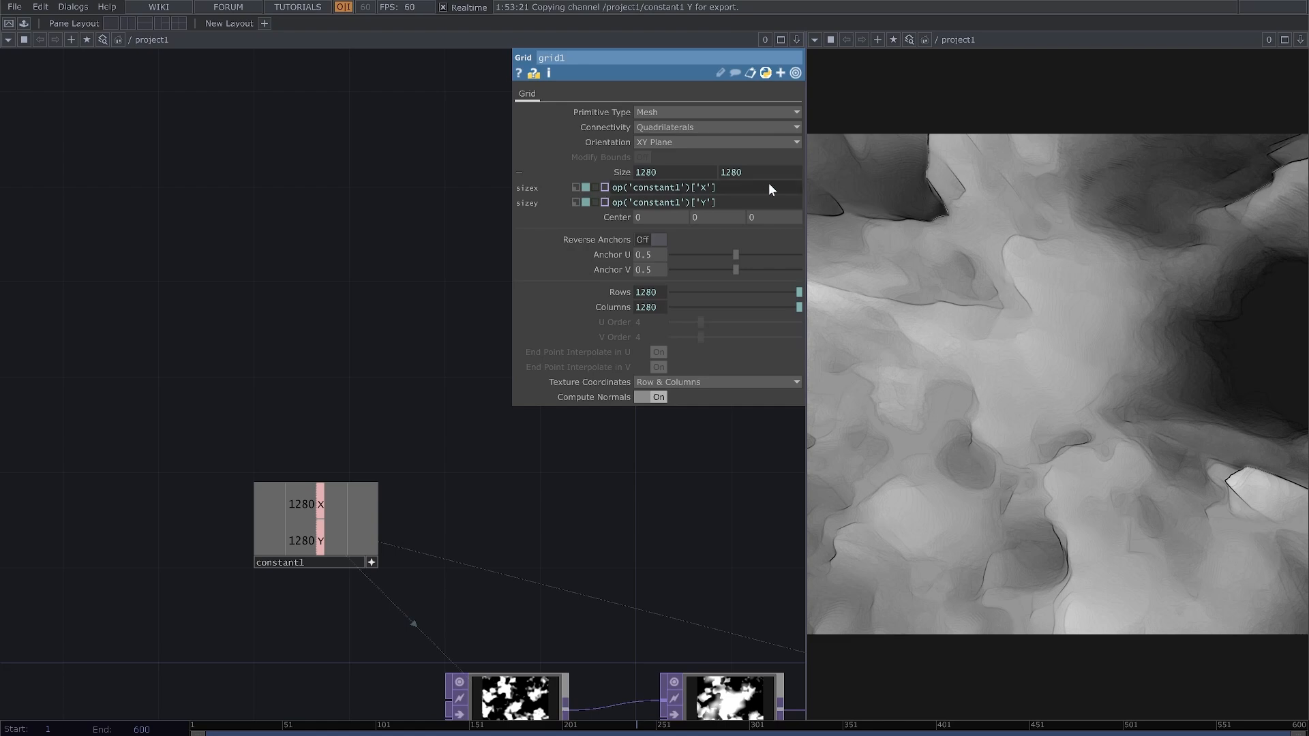
Step: Multiply both constant1 reference expressions in grid1's Size by .001
{"action": "left_click", "coordinate": [736, 188]}
{"action": "type", "text": "*.001"}
{"action": "key", "text": "Return"}
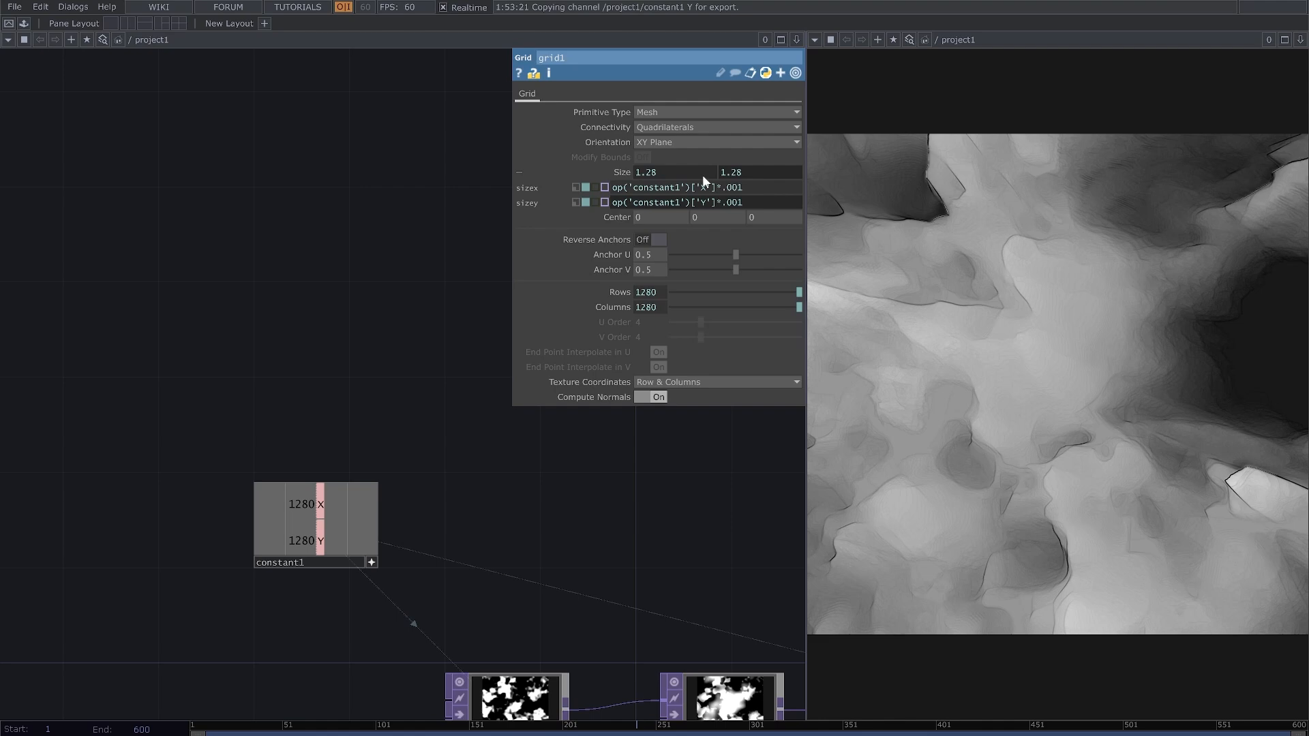
Step: Try 720 as the Y value of constant1 and inspect the proportions of grid1
{"action": "left_click", "coordinate": [333, 526]}
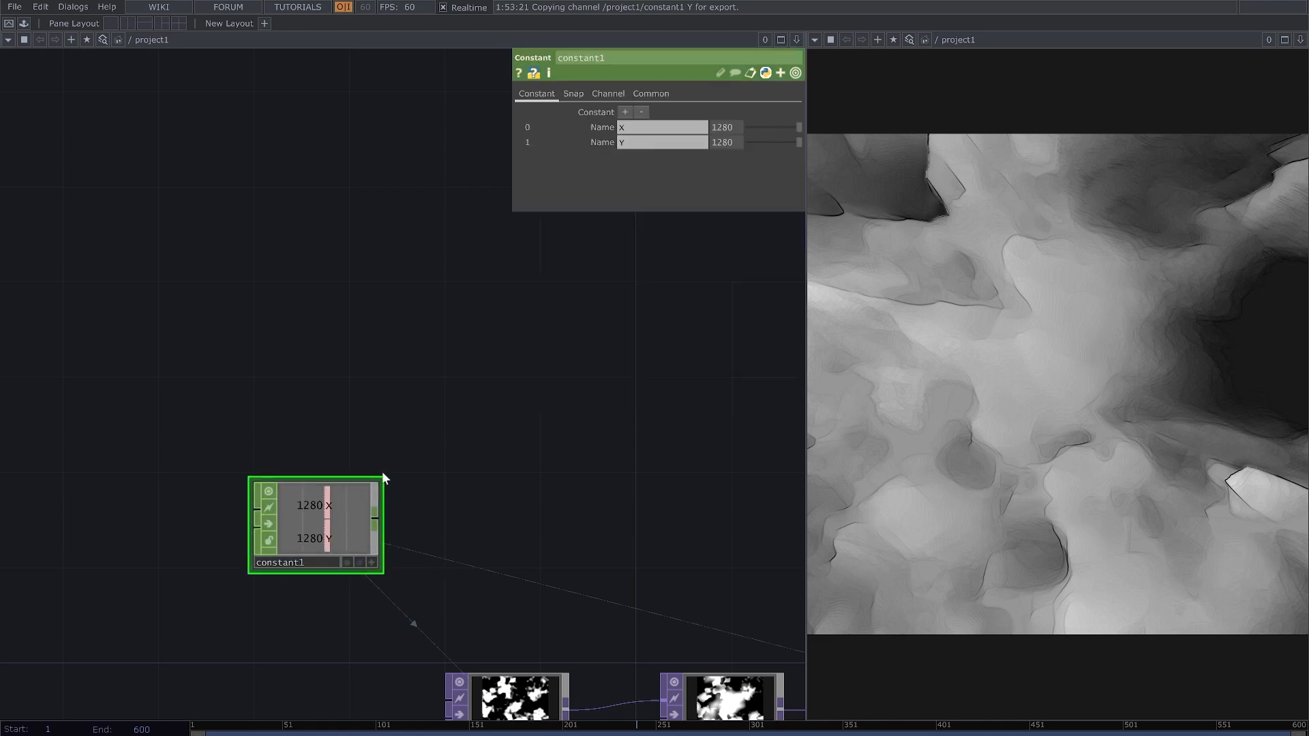
{"action": "left_click", "coordinate": [735, 141]}
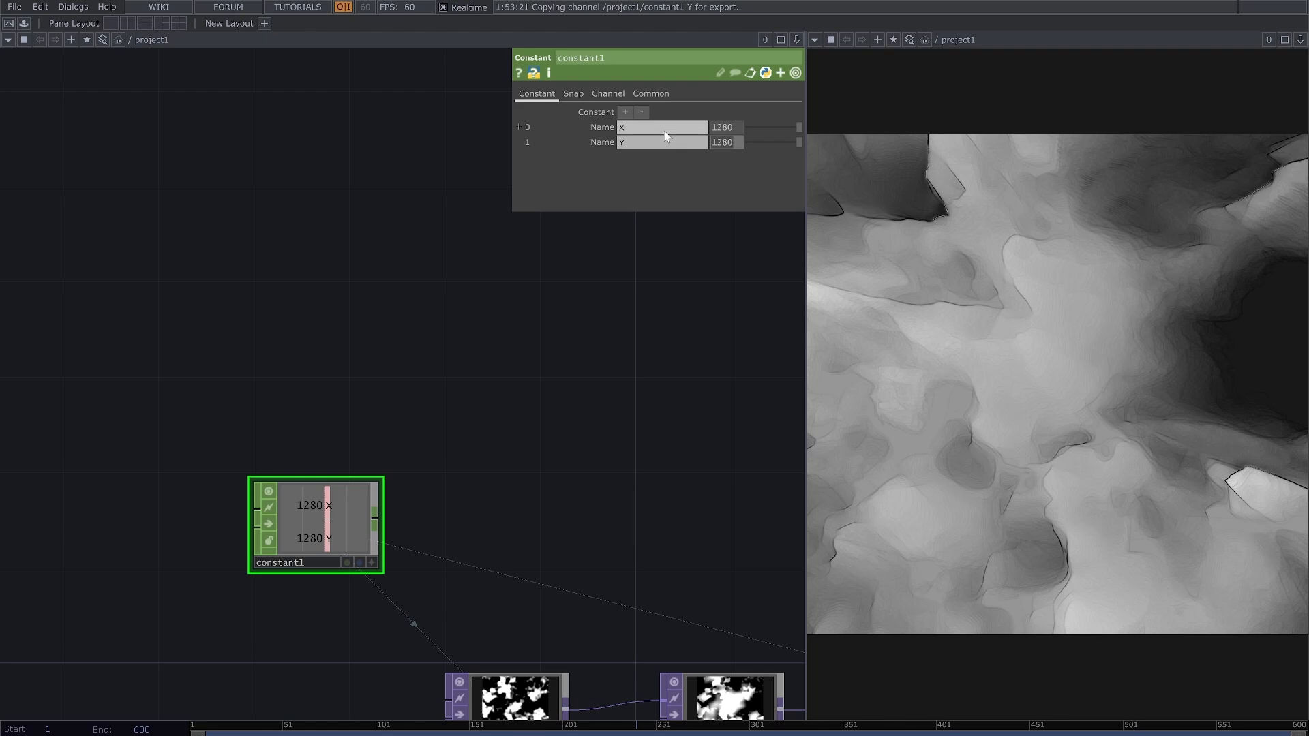
{"action": "type", "text": "720"}
{"action": "key", "text": "Return"}
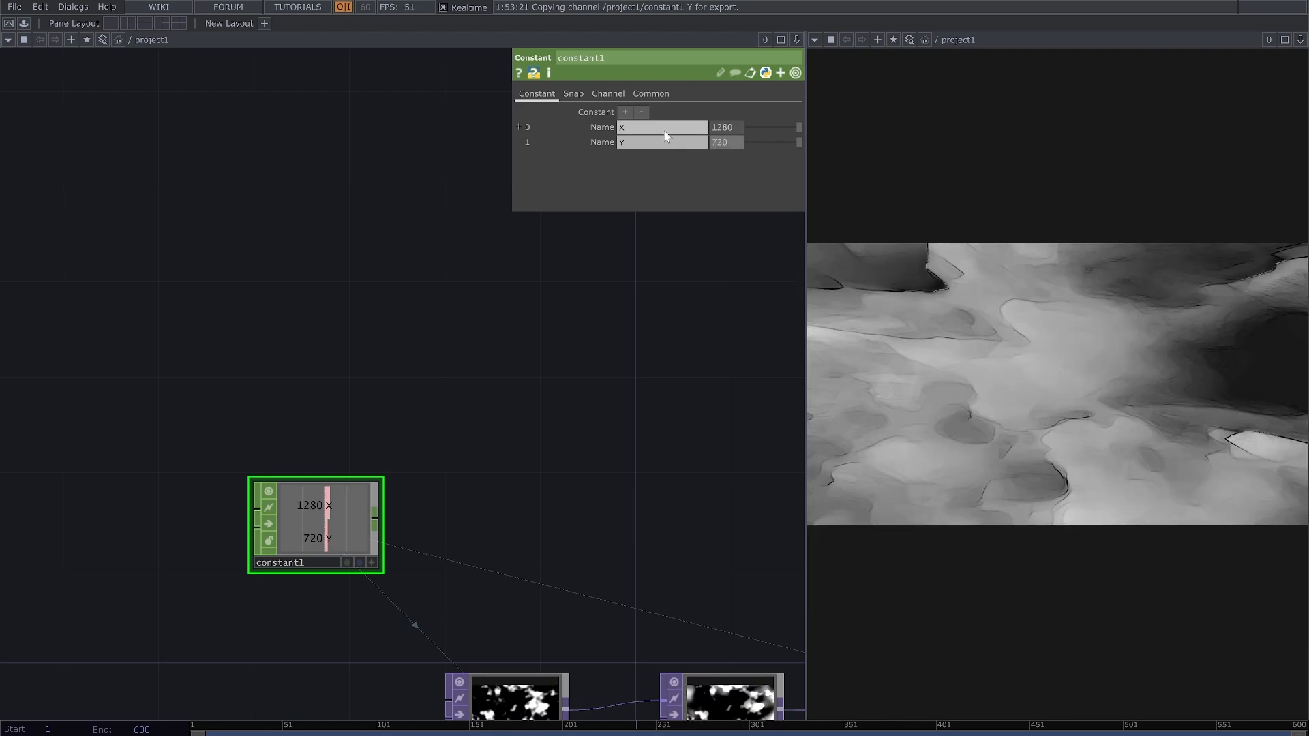
{"action": "scroll", "coordinate": [641, 298], "scroll_direction": "down", "scroll_amount": 3}
{"action": "left_click_drag", "start_coordinate": [784, 511], "coordinate": [603, 464]}
{"action": "scroll", "coordinate": [604, 464], "scroll_direction": "down", "scroll_amount": 3}
{"action": "left_click_drag", "start_coordinate": [536, 598], "coordinate": [477, 575]}
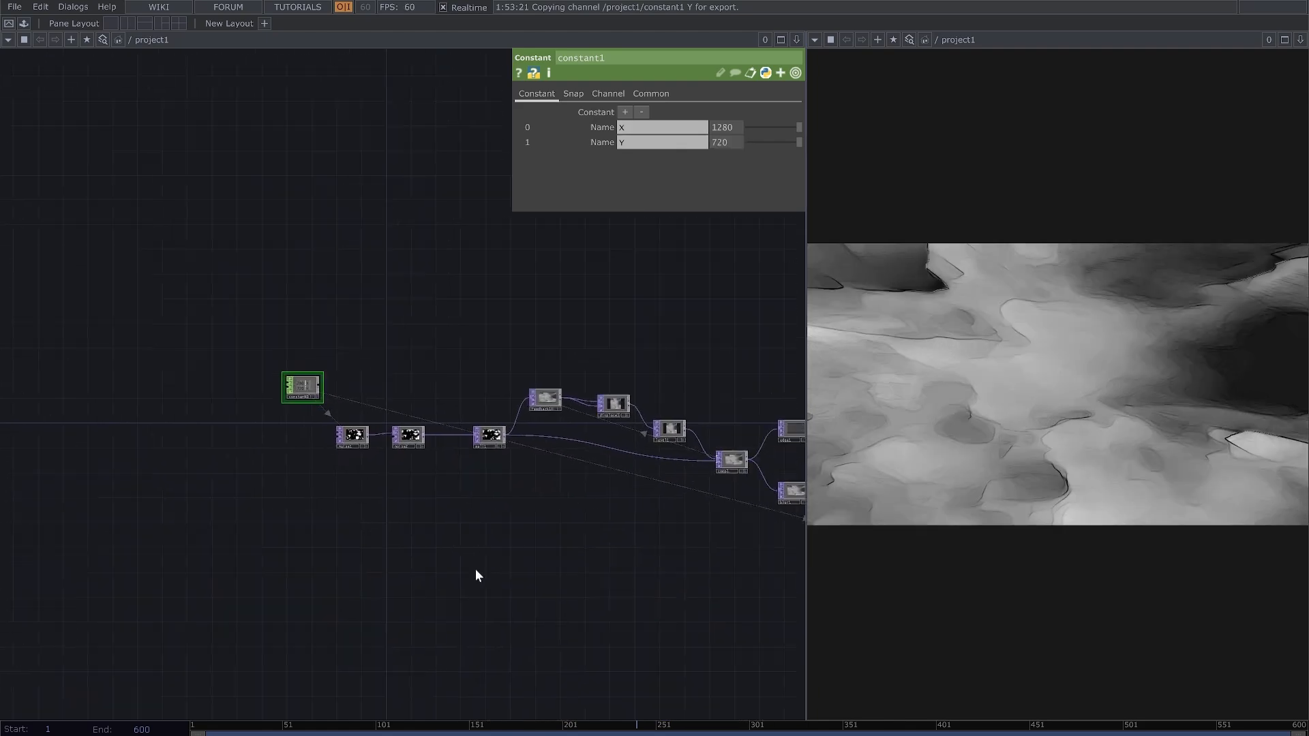
{"action": "left_click_drag", "start_coordinate": [645, 575], "coordinate": [383, 532]}
{"action": "left_click_drag", "start_coordinate": [590, 558], "coordinate": [243, 473]}
{"action": "left_click_drag", "start_coordinate": [664, 529], "coordinate": [470, 480]}
{"action": "scroll", "coordinate": [470, 480], "scroll_direction": "up", "scroll_amount": 2}
{"action": "scroll", "coordinate": [470, 480], "scroll_direction": "up", "scroll_amount": 5}
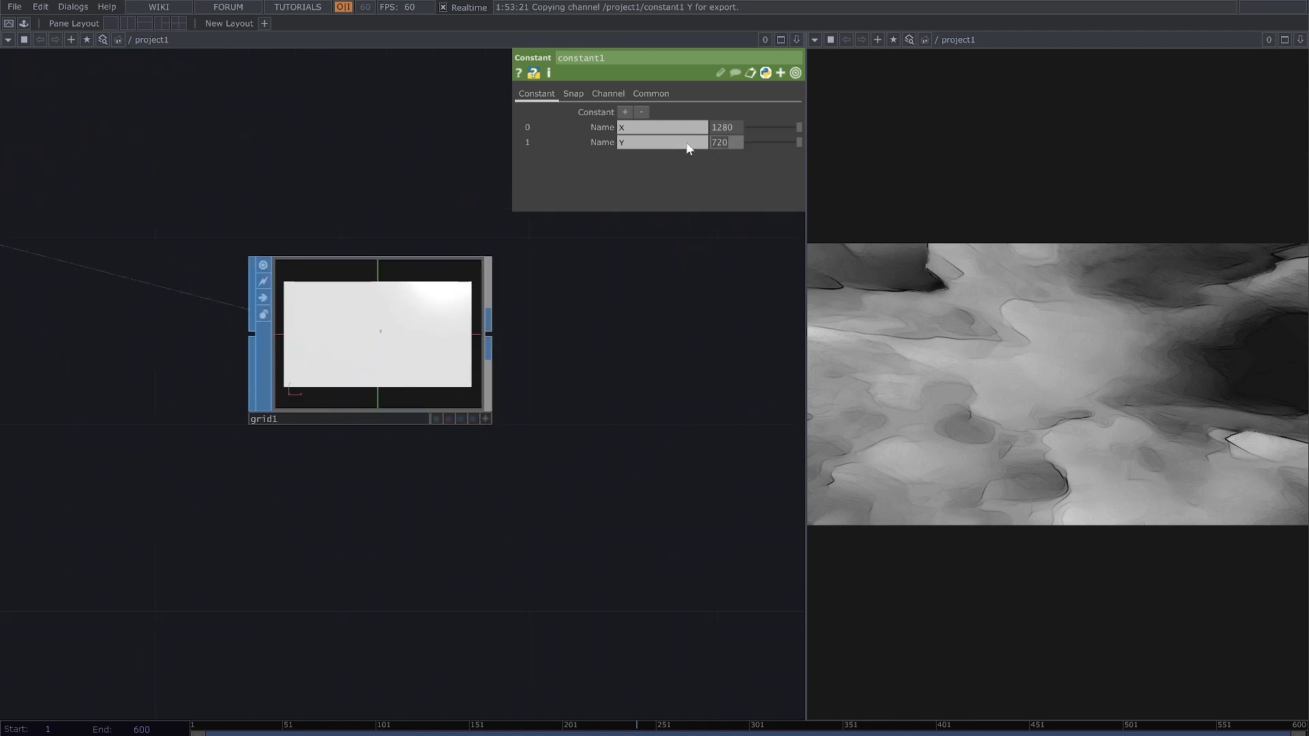
Step: Restore the Y value of constant1 to 1280
{"action": "type", "text": "1280"}
{"action": "key", "text": "Return"}
Step: Add an Attribute Create SOP connected to the output of grid1
{"action": "scroll", "coordinate": [479, 416], "scroll_direction": "down", "scroll_amount": 4}
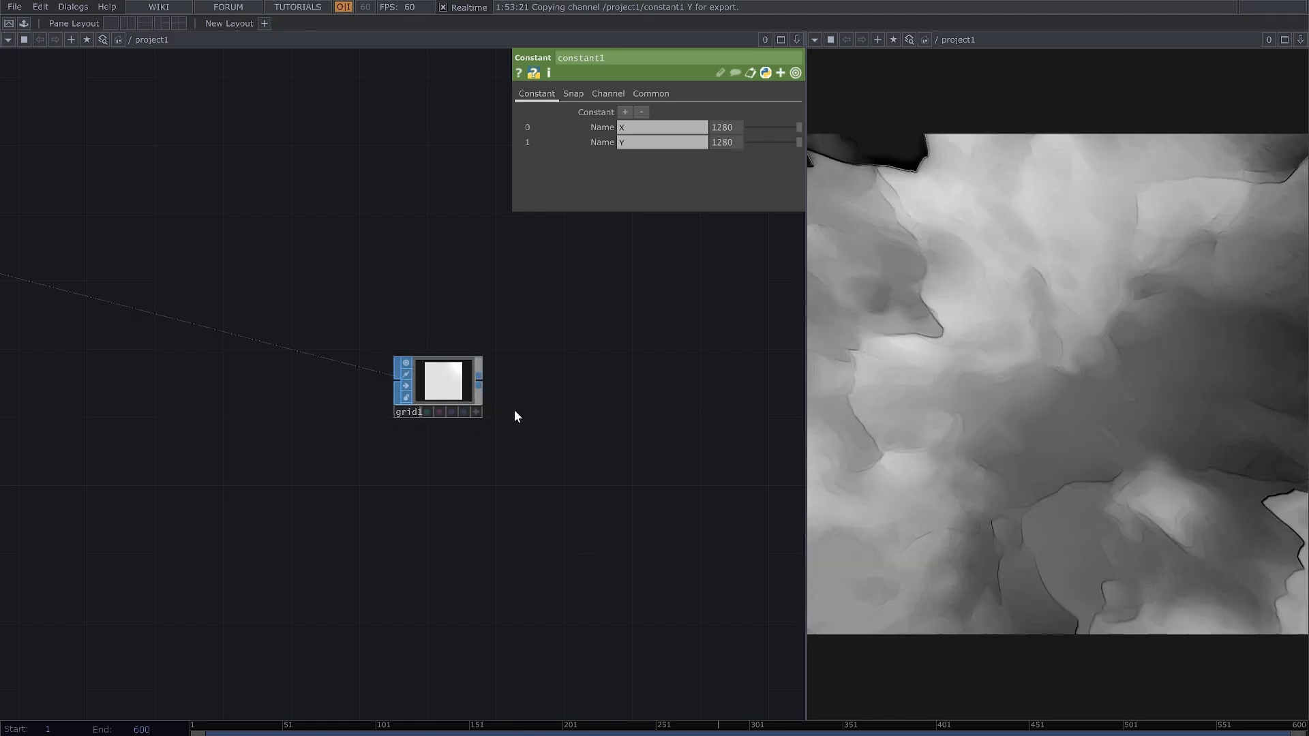
{"action": "left_click_drag", "start_coordinate": [590, 455], "coordinate": [528, 481]}
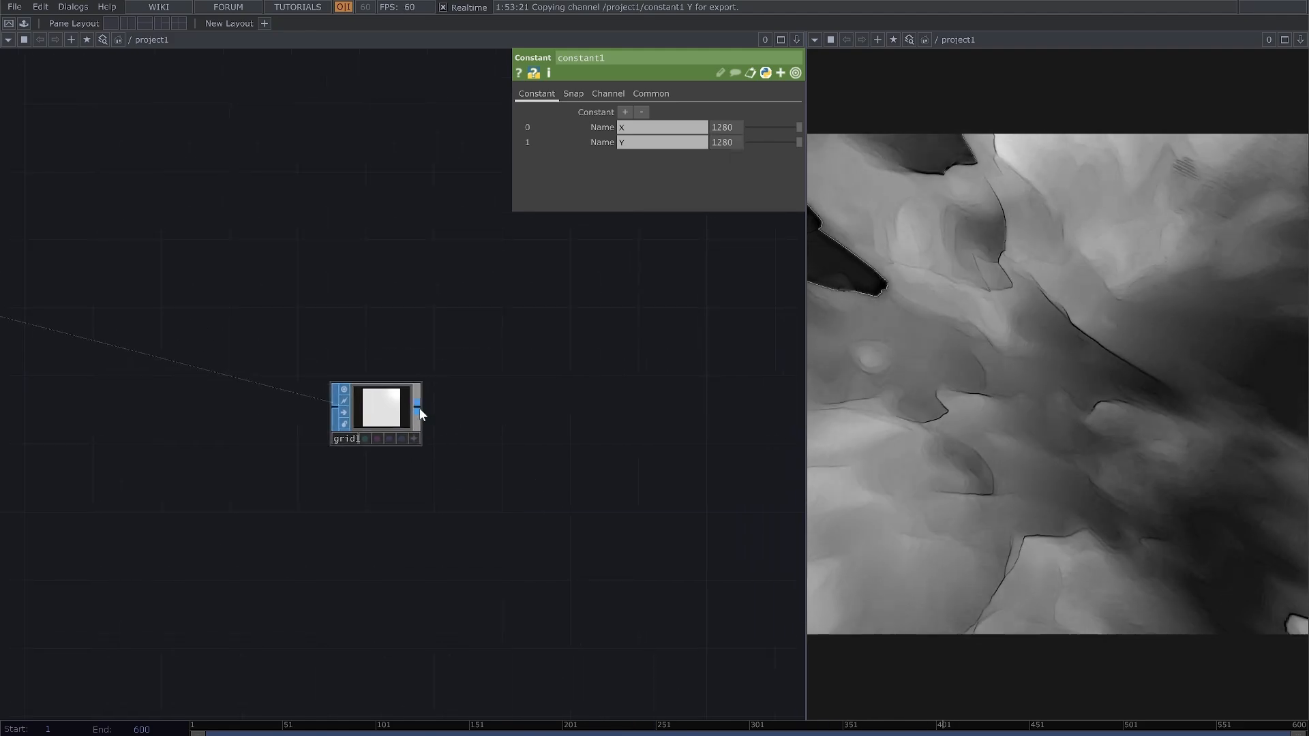
{"action": "right_click", "coordinate": [422, 408]}
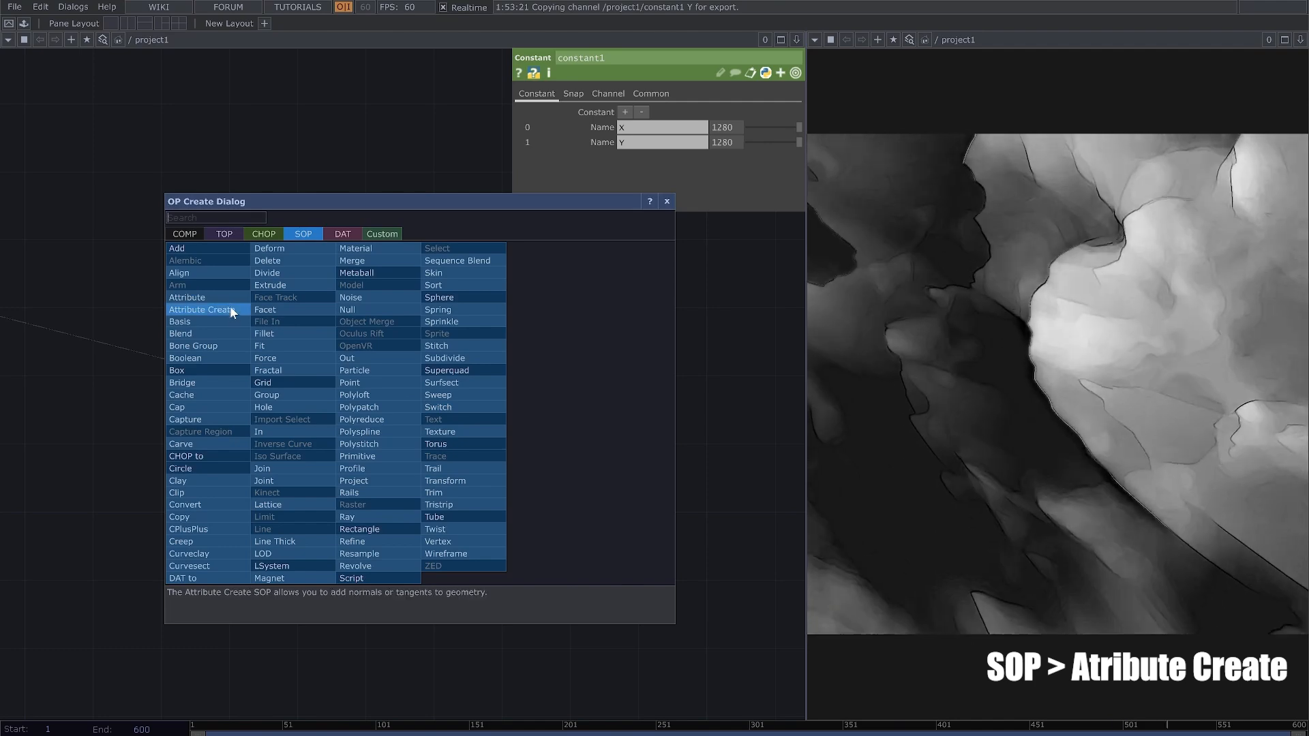
{"action": "left_click", "coordinate": [229, 309]}
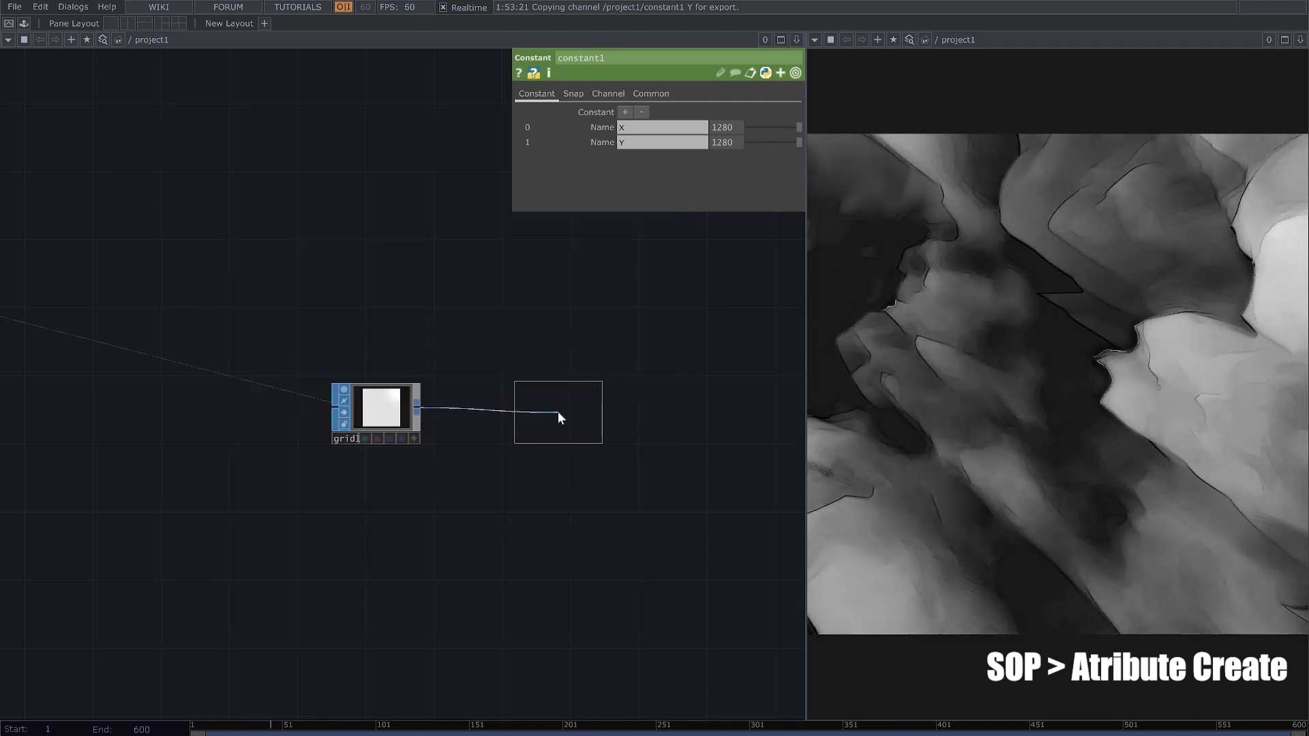
{"action": "left_click", "coordinate": [555, 409]}
Step: Add a Geometry COMP connected to the output of attribcreate1
{"action": "left_click_drag", "start_coordinate": [556, 528], "coordinate": [372, 544]}
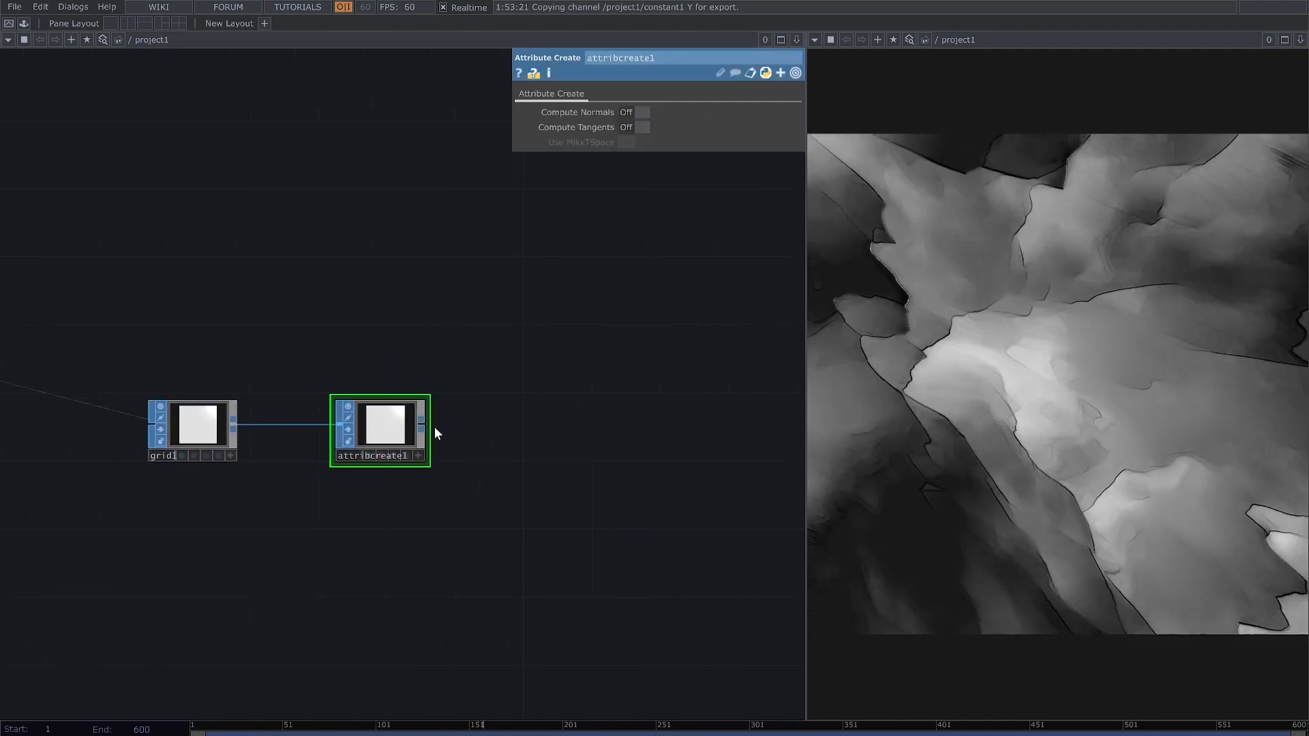
{"action": "right_click", "coordinate": [422, 425]}
{"action": "left_click", "coordinate": [202, 252]}
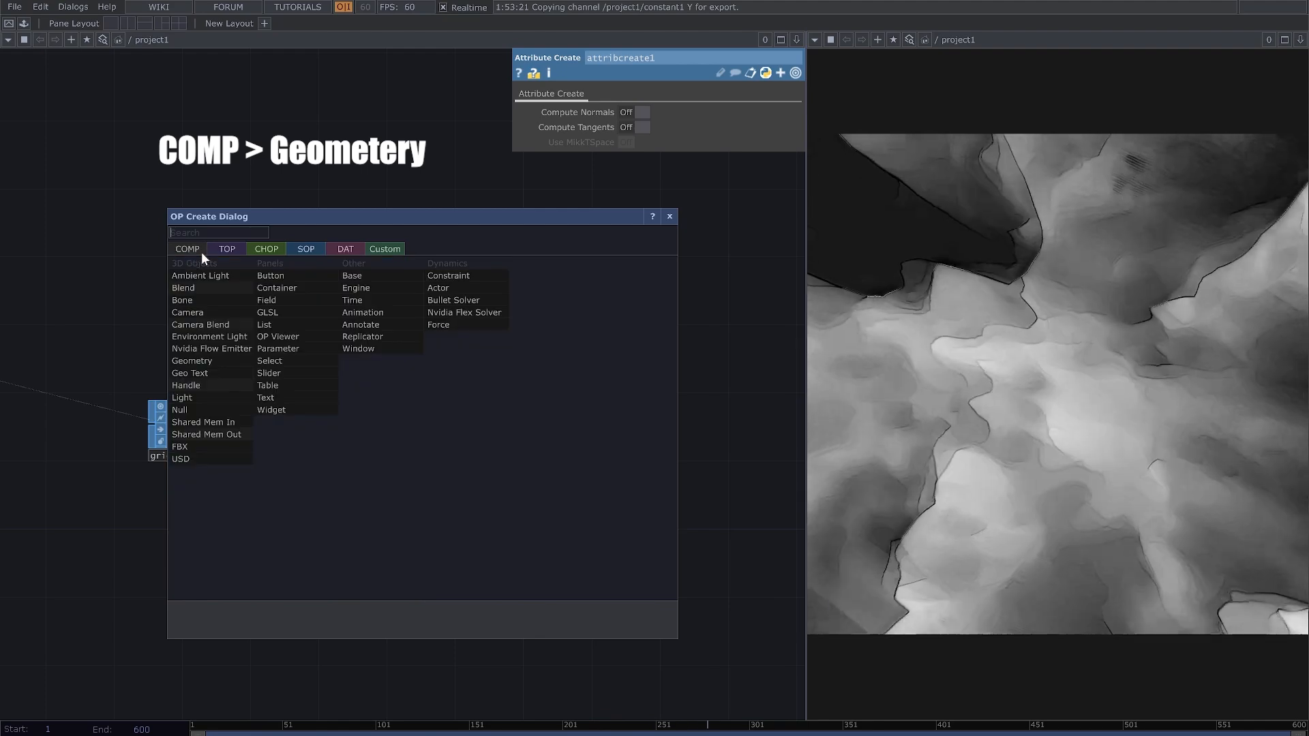
{"action": "left_click", "coordinate": [218, 362]}
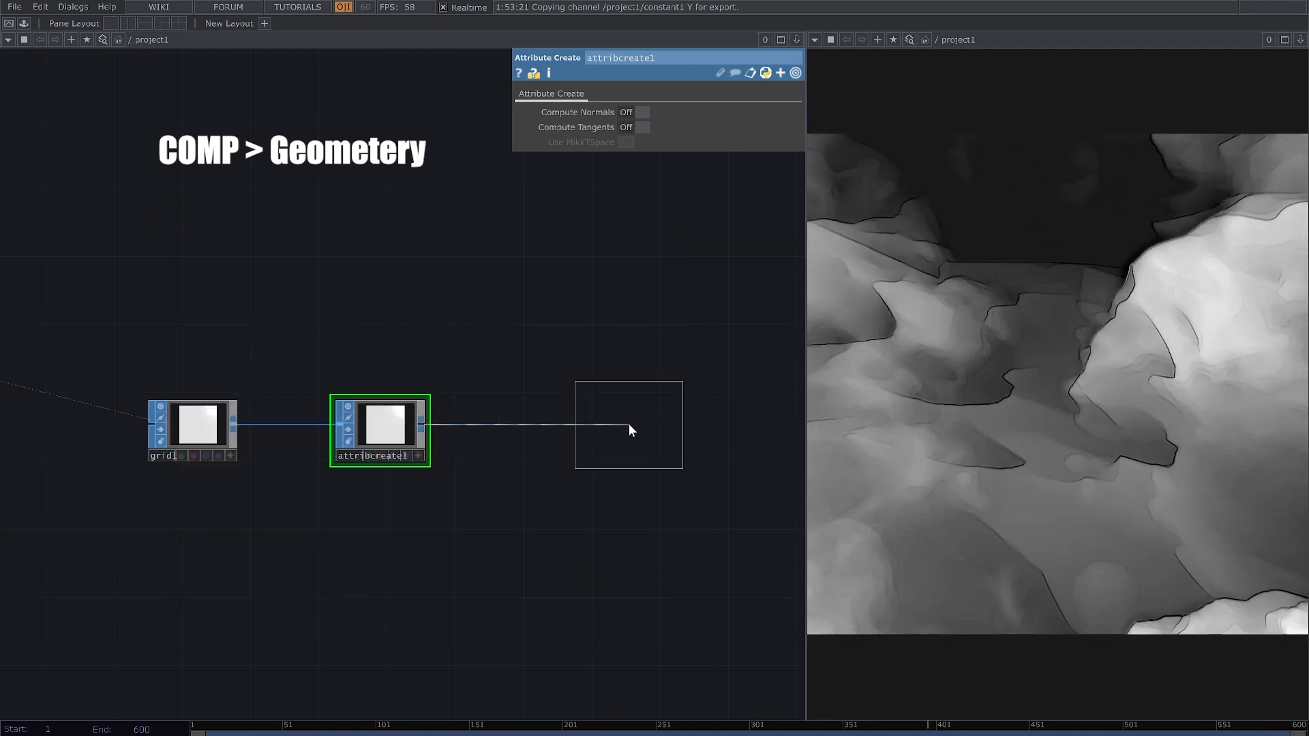
{"action": "left_click", "coordinate": [628, 423]}
Step: Widen the network pane and add a Camera COMP above geo1
{"action": "scroll", "coordinate": [434, 521], "scroll_direction": "down", "scroll_amount": 3}
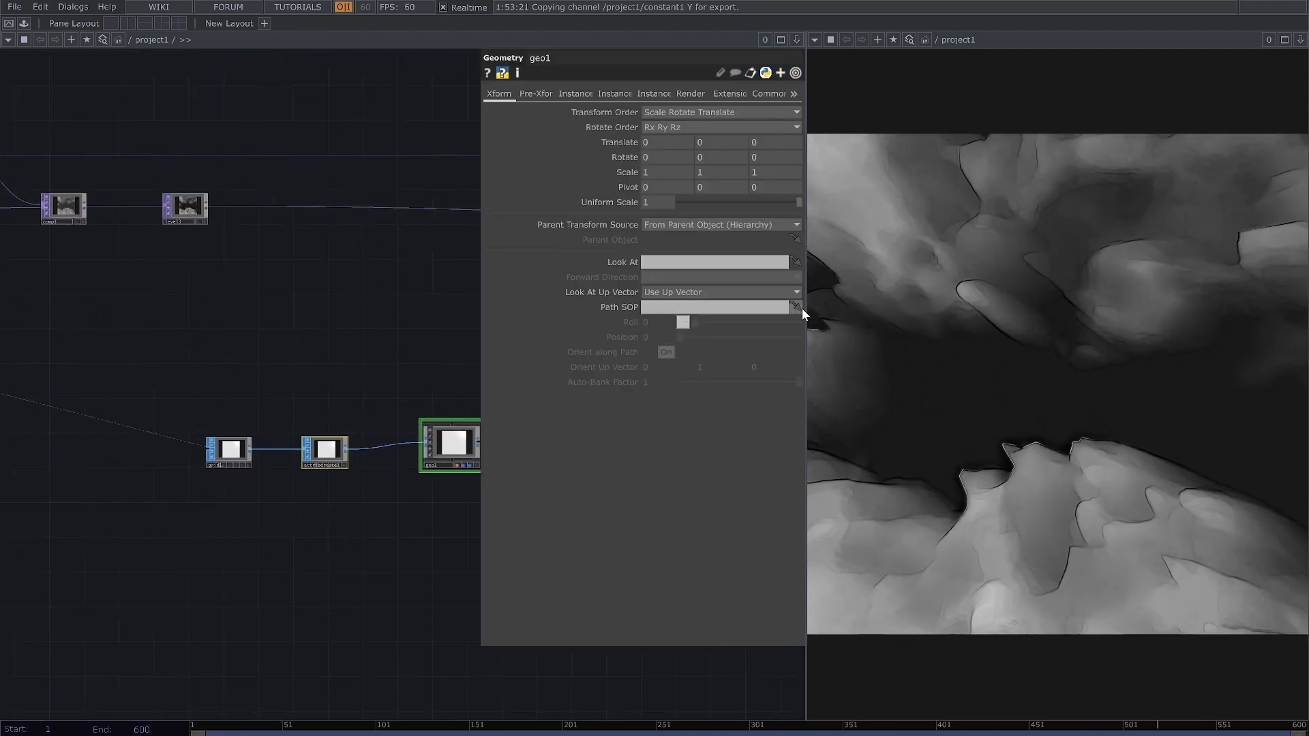
{"action": "left_click_drag", "start_coordinate": [805, 308], "coordinate": [893, 316]}
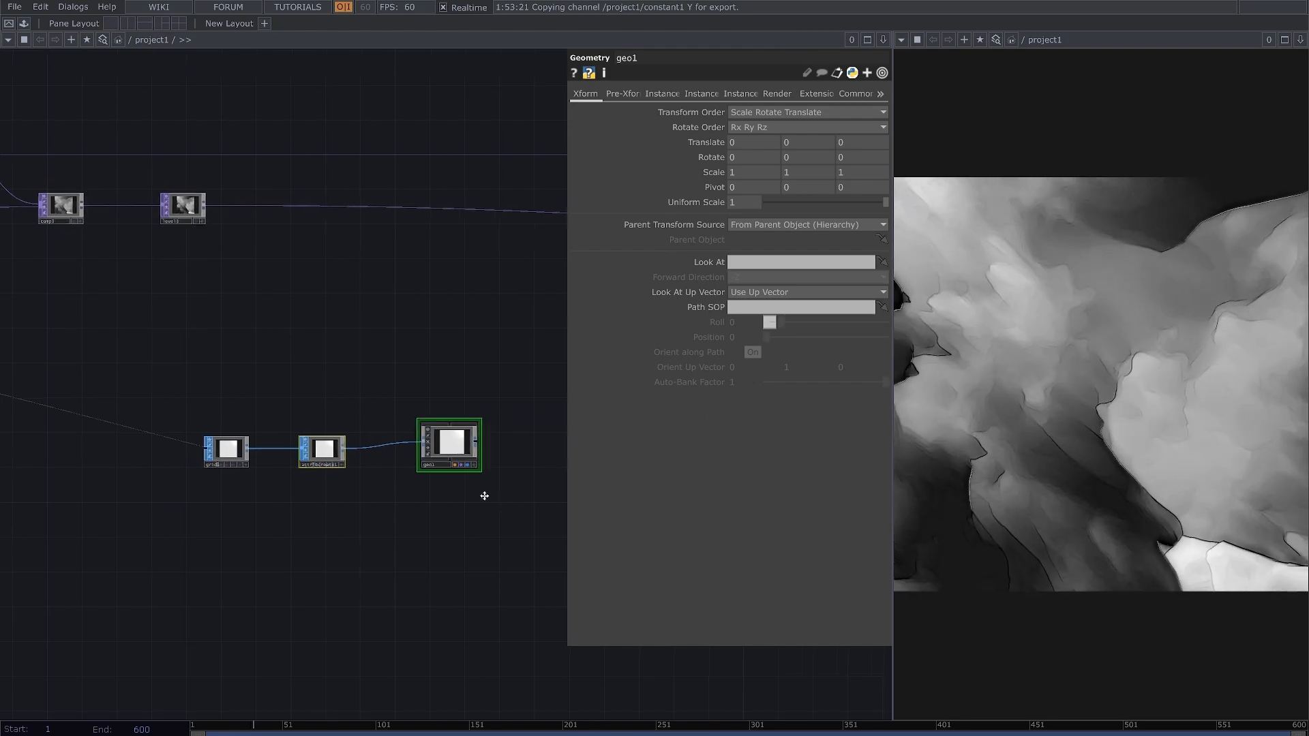
{"action": "scroll", "coordinate": [444, 460], "scroll_direction": "up", "scroll_amount": 5}
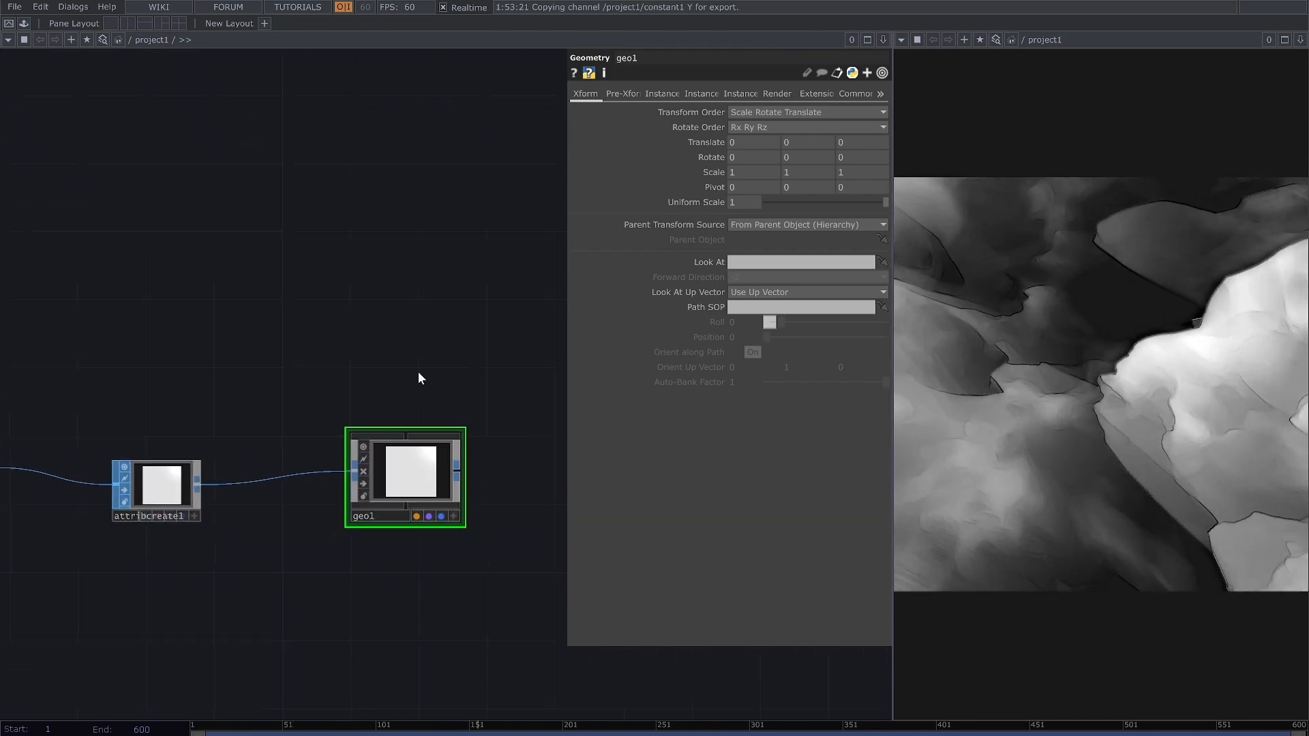
{"action": "key", "text": "Tab"}
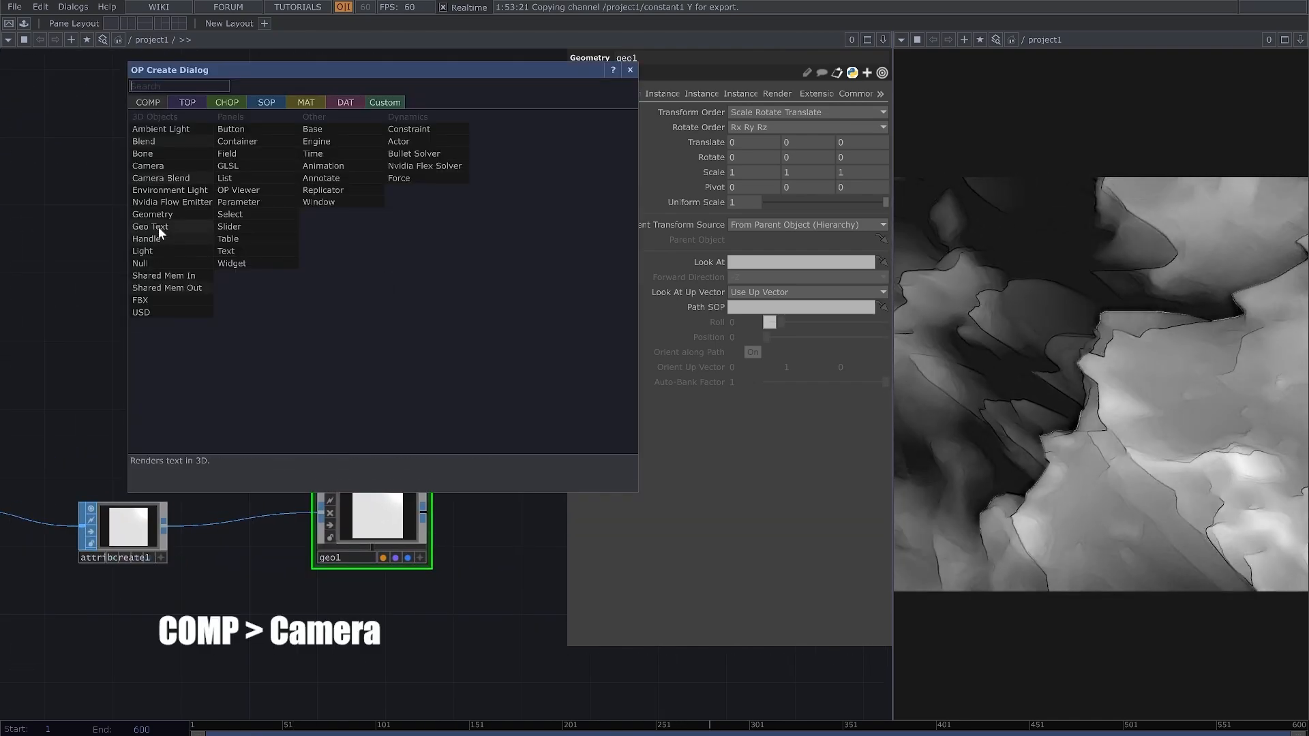
{"action": "left_click", "coordinate": [167, 164]}
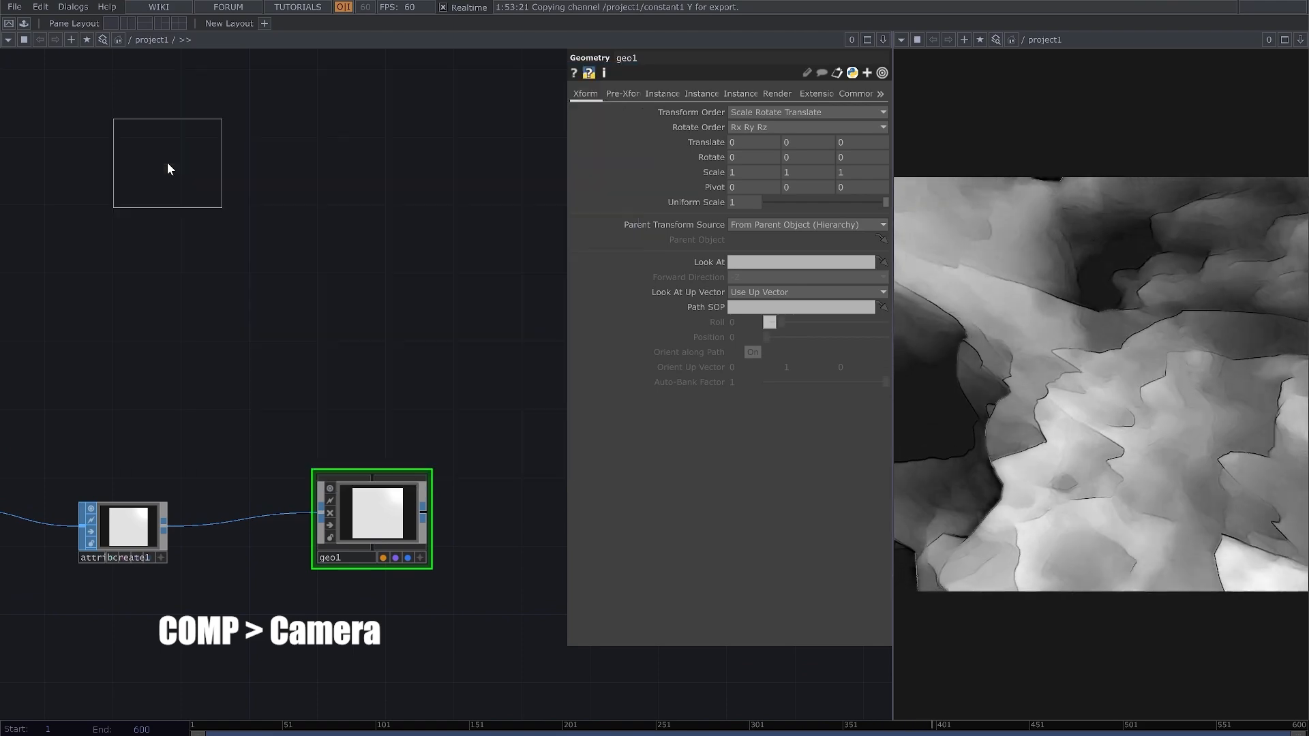
{"action": "left_click", "coordinate": [369, 376]}
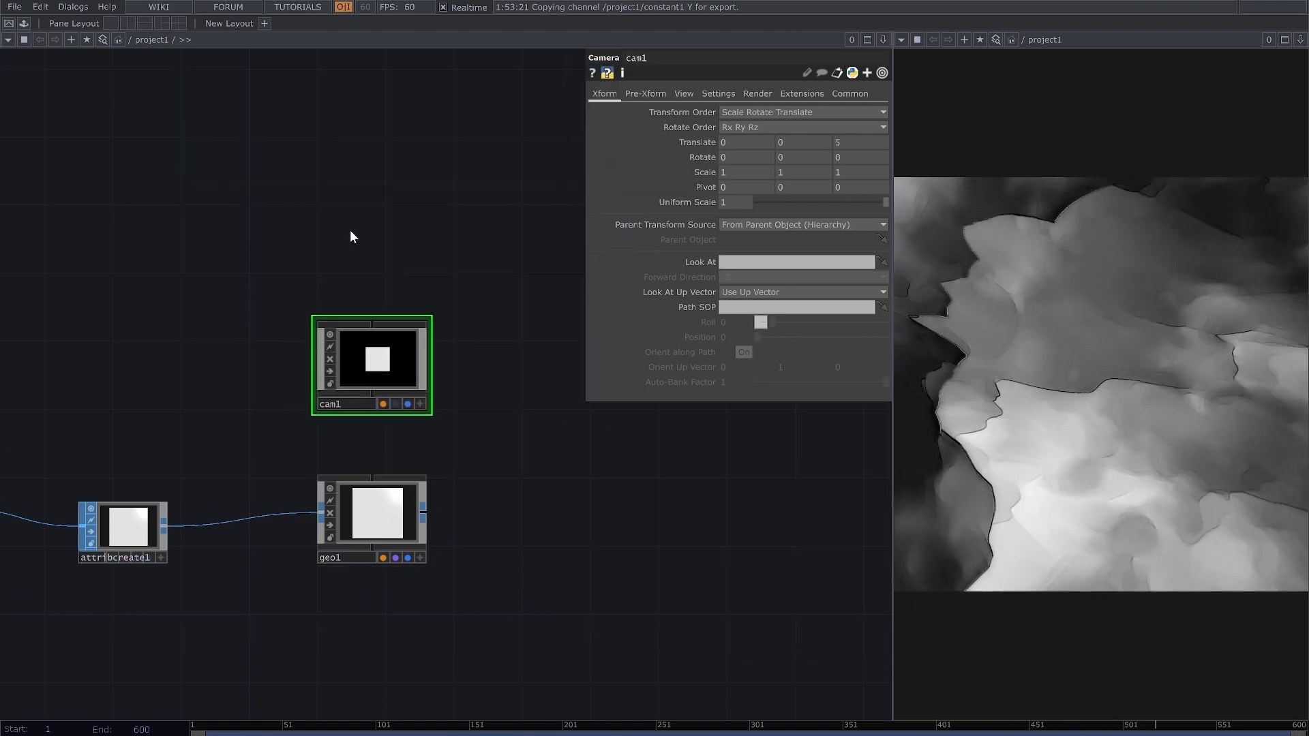
Step: Add an Ambient Light COMP above cam1 and a Light COMP above the ambient light
{"action": "key", "text": "Tab"}
{"action": "left_click", "coordinate": [128, 82]}
{"action": "left_click", "coordinate": [375, 239]}
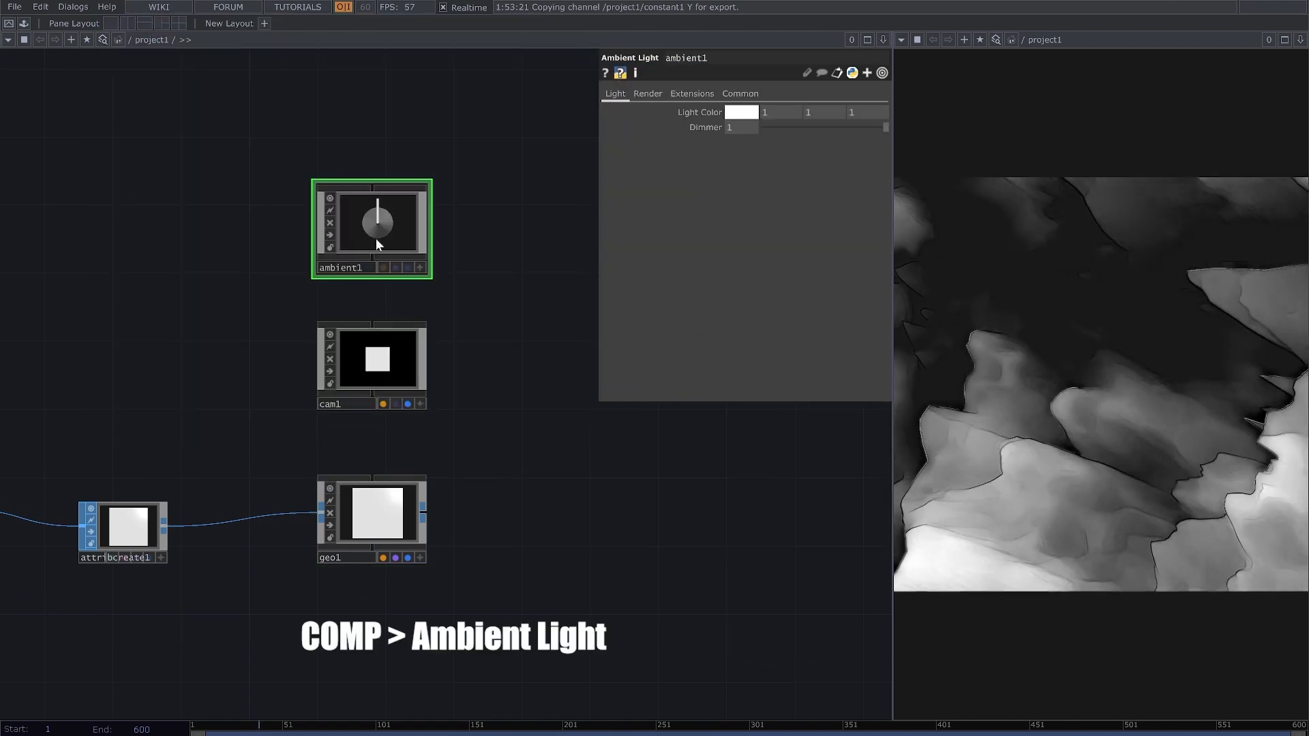
{"action": "key", "text": "Tab"}
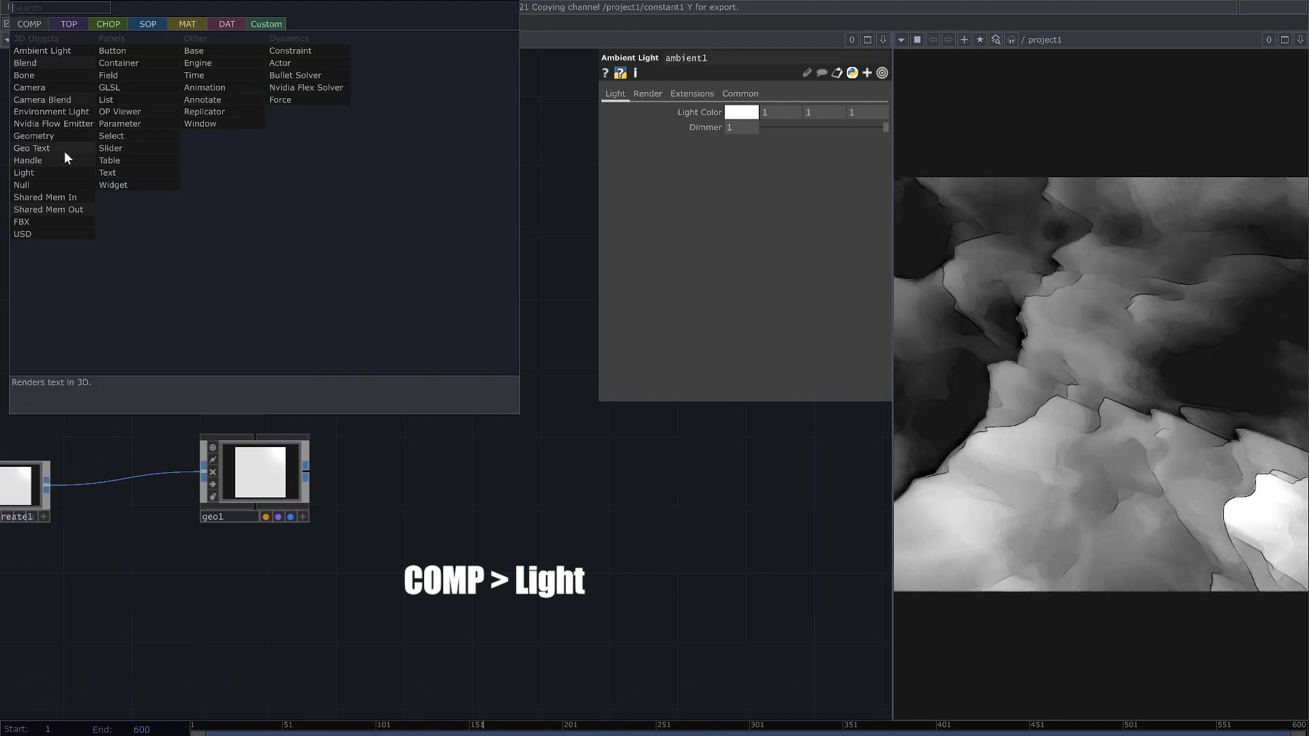
{"action": "left_click", "coordinate": [49, 173]}
{"action": "left_click", "coordinate": [246, 79]}
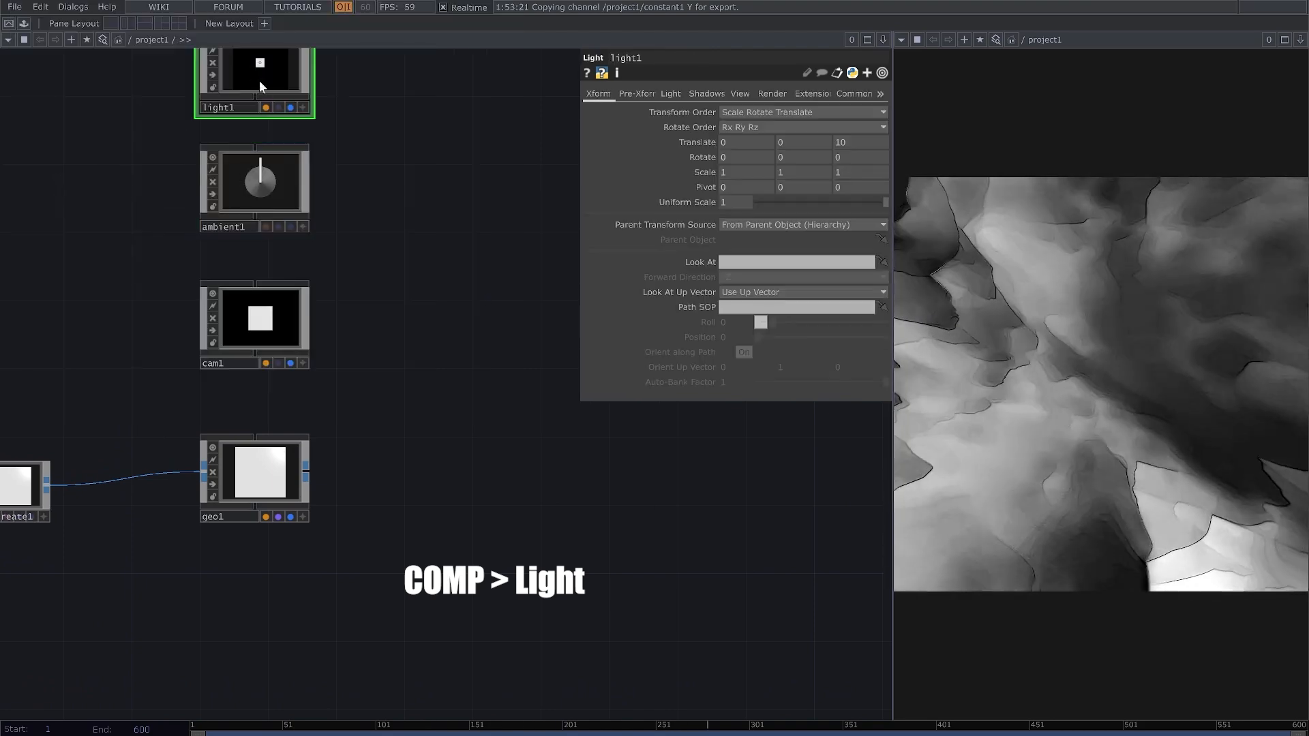
Step: Add a Render TOP beside the column of light, camera and geometry components
{"action": "key", "text": "Tab"}
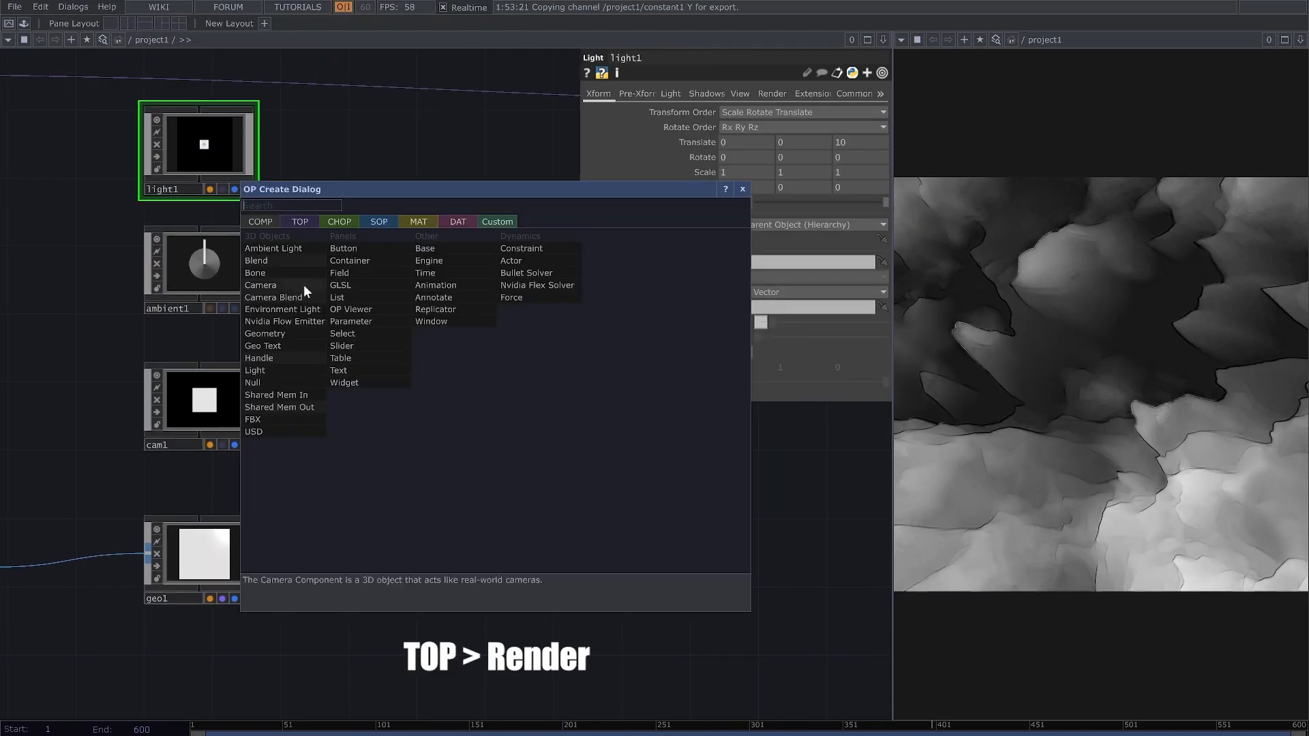
{"action": "left_click", "coordinate": [302, 222]}
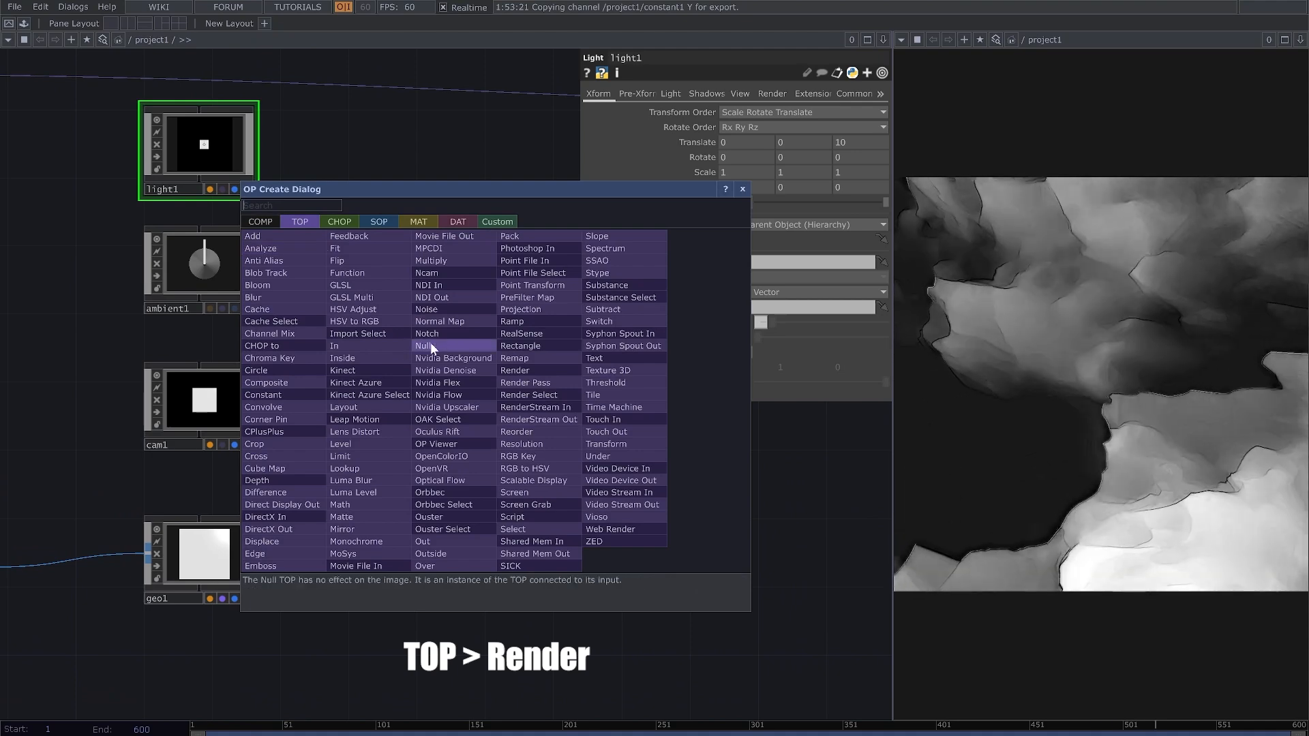
{"action": "left_click", "coordinate": [523, 370]}
{"action": "left_click", "coordinate": [531, 382]}
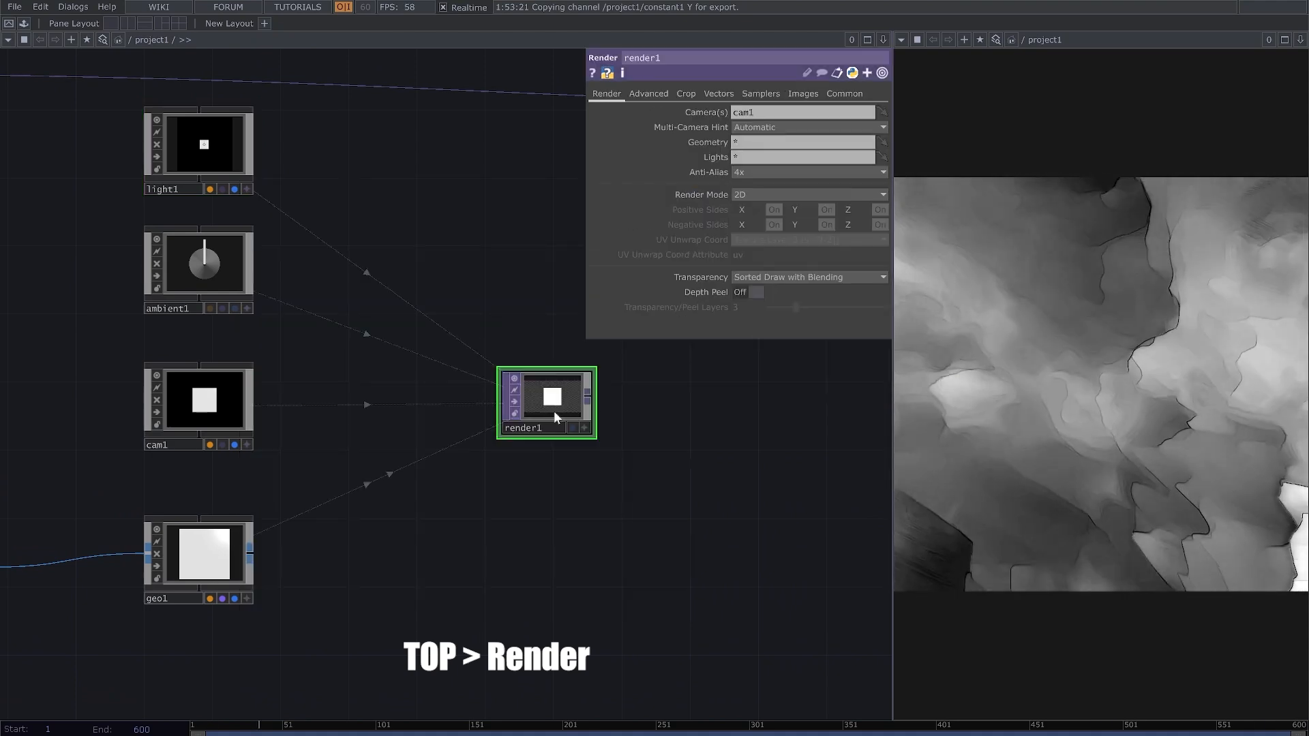
Step: Connect render1's output to null2 in place of the level3 input
{"action": "scroll", "coordinate": [489, 437], "scroll_direction": "down", "scroll_amount": 3}
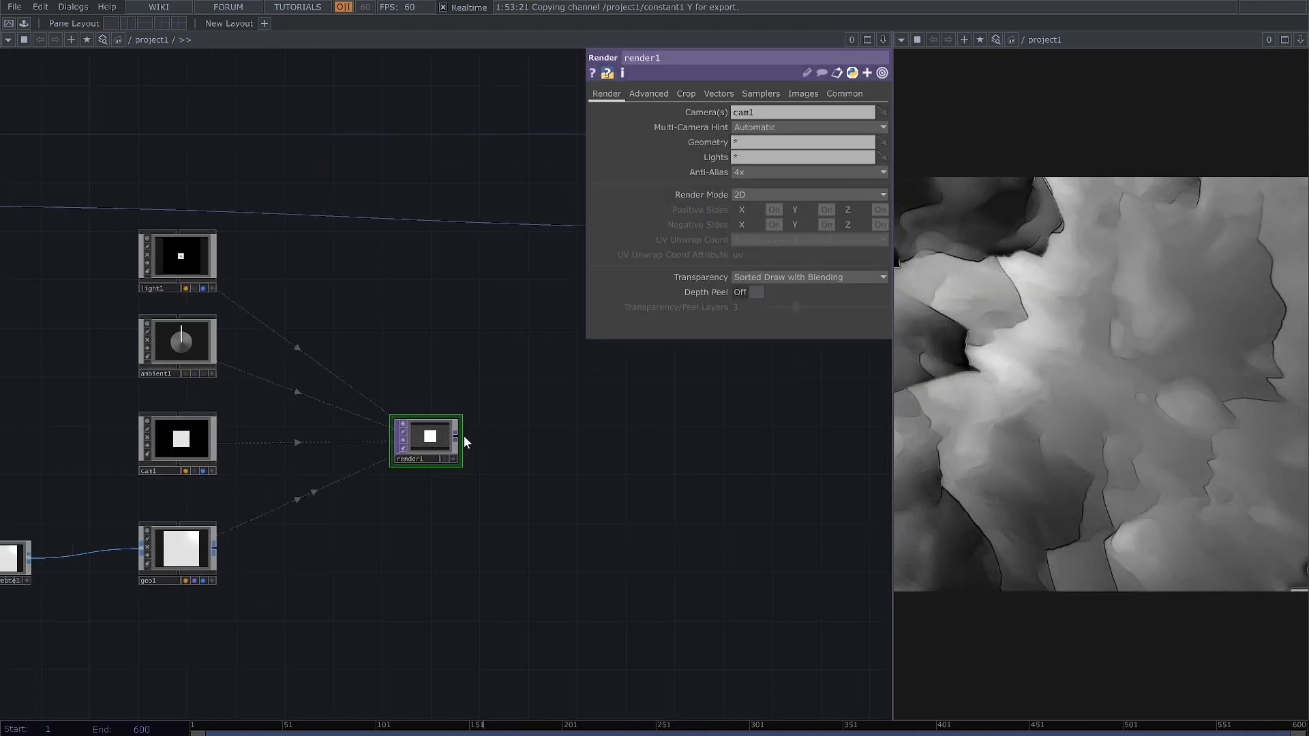
{"action": "left_click_drag", "start_coordinate": [460, 435], "coordinate": [533, 222]}
{"action": "scroll", "coordinate": [607, 409], "scroll_direction": "down", "scroll_amount": 3}
{"action": "left_click_drag", "start_coordinate": [653, 512], "coordinate": [366, 548]}
{"action": "left_click_drag", "start_coordinate": [500, 361], "coordinate": [541, 423]}
{"action": "left_click_drag", "start_coordinate": [586, 496], "coordinate": [695, 514]}
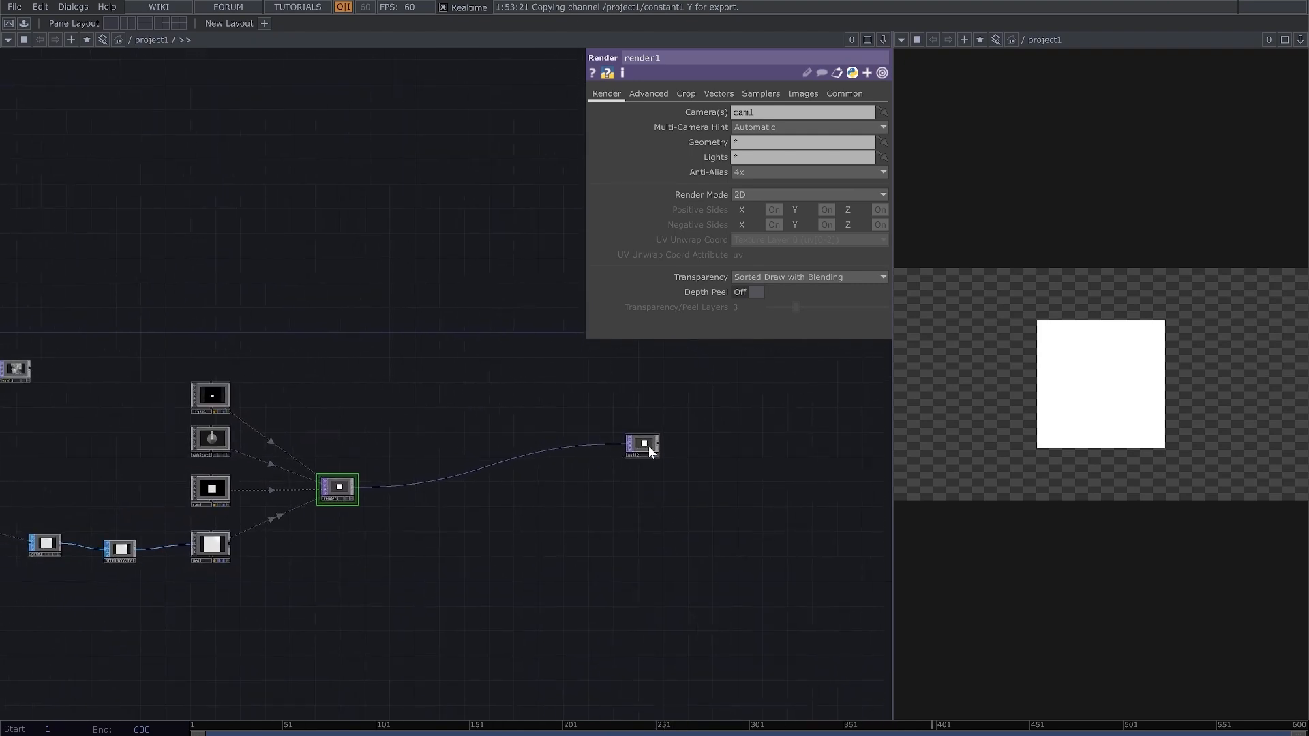
Step: Move null2 farther from render1 and into line with it
{"action": "left_click_drag", "start_coordinate": [648, 446], "coordinate": [771, 482]}
{"action": "left_click_drag", "start_coordinate": [323, 527], "coordinate": [500, 518]}
{"action": "scroll", "coordinate": [500, 518], "scroll_direction": "up", "scroll_amount": 5}
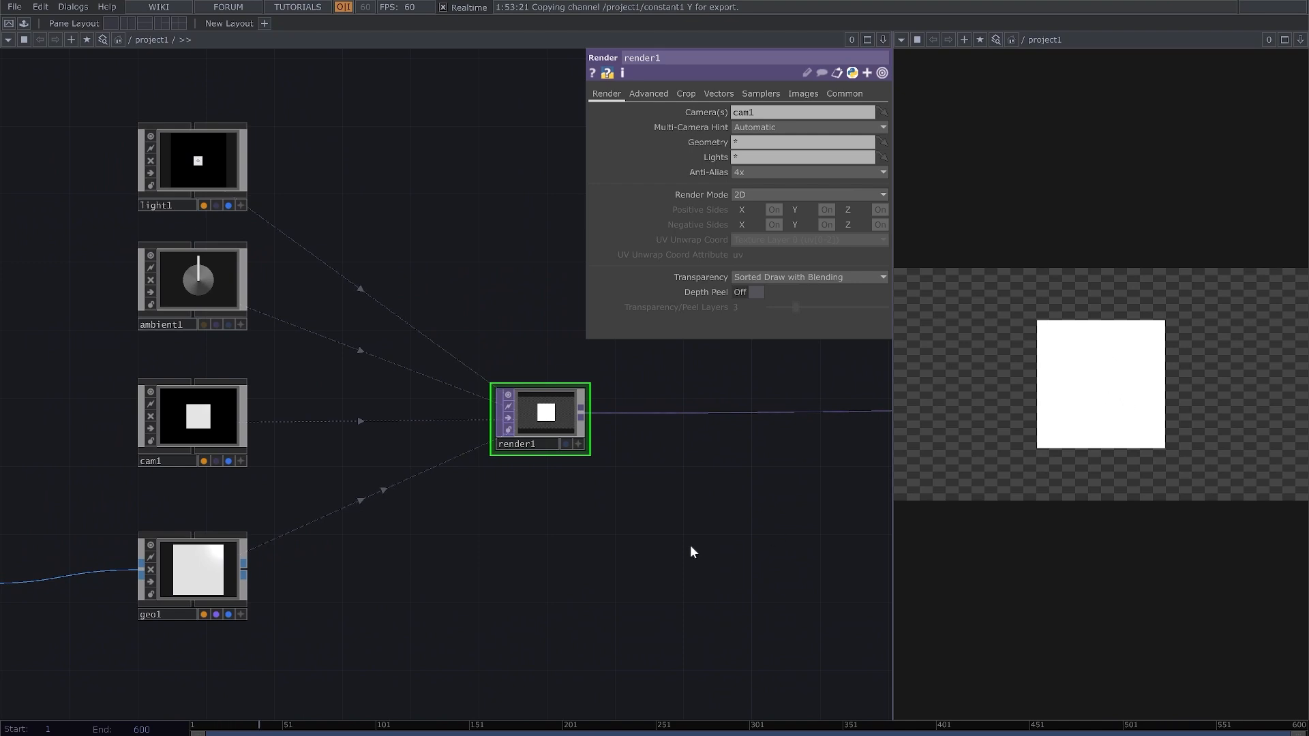
{"action": "left_click_drag", "start_coordinate": [470, 538], "coordinate": [644, 531]}
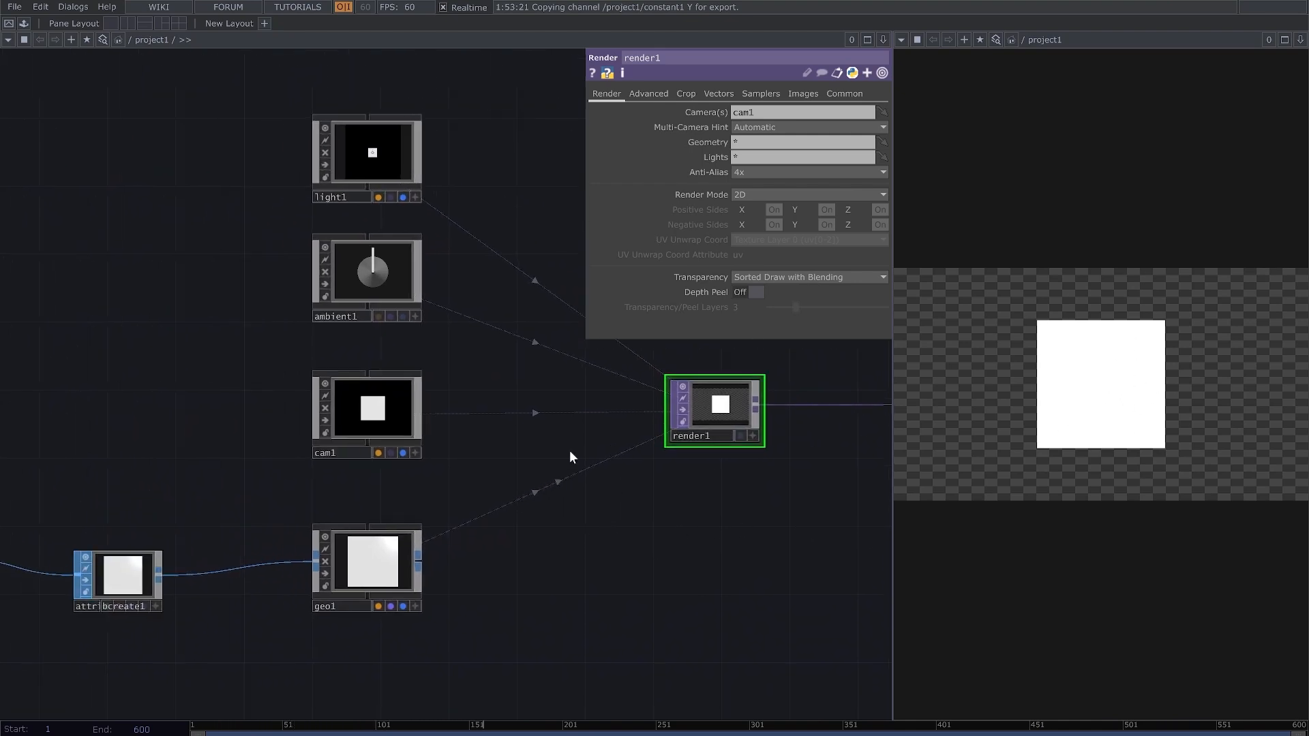
Step: Link render1's resolution width and height to constant1's X and Y channels
{"action": "scroll", "coordinate": [578, 477], "scroll_direction": "down", "scroll_amount": 6}
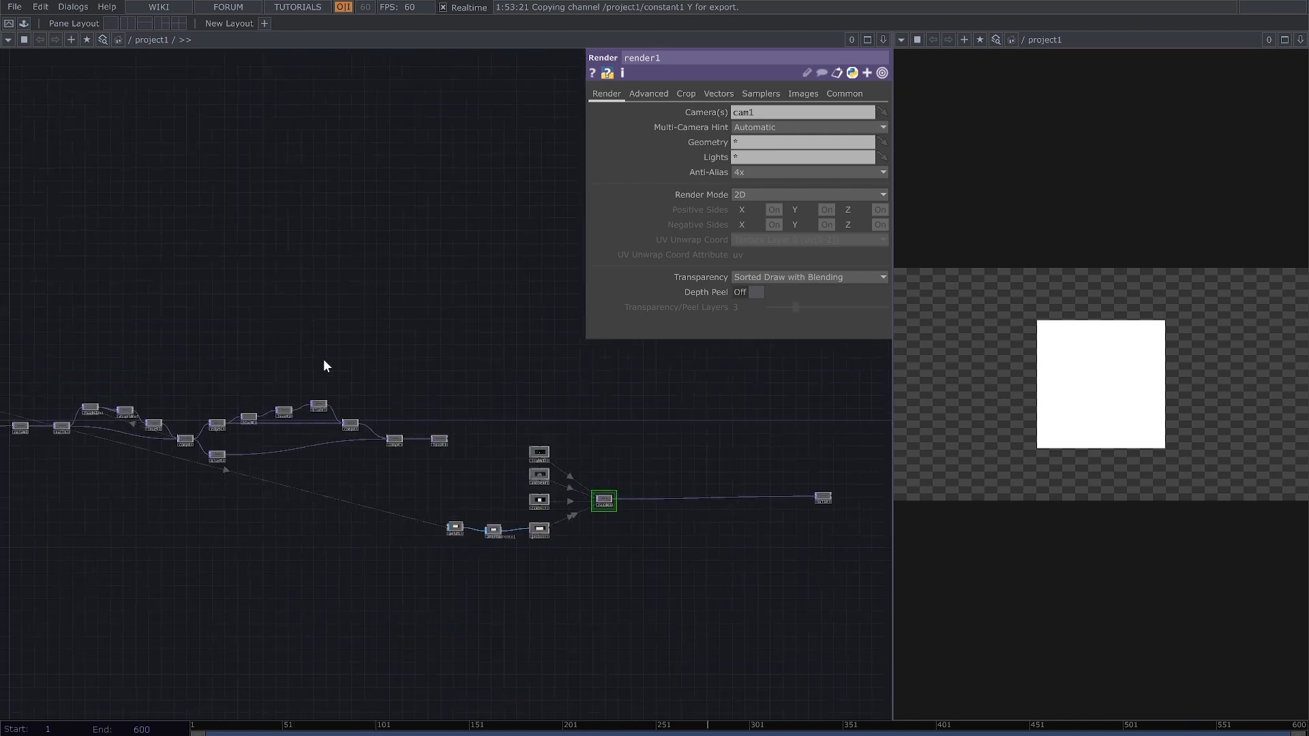
{"action": "scroll", "coordinate": [272, 389], "scroll_direction": "up", "scroll_amount": 5}
{"action": "scroll", "coordinate": [273, 477], "scroll_direction": "up", "scroll_amount": 5}
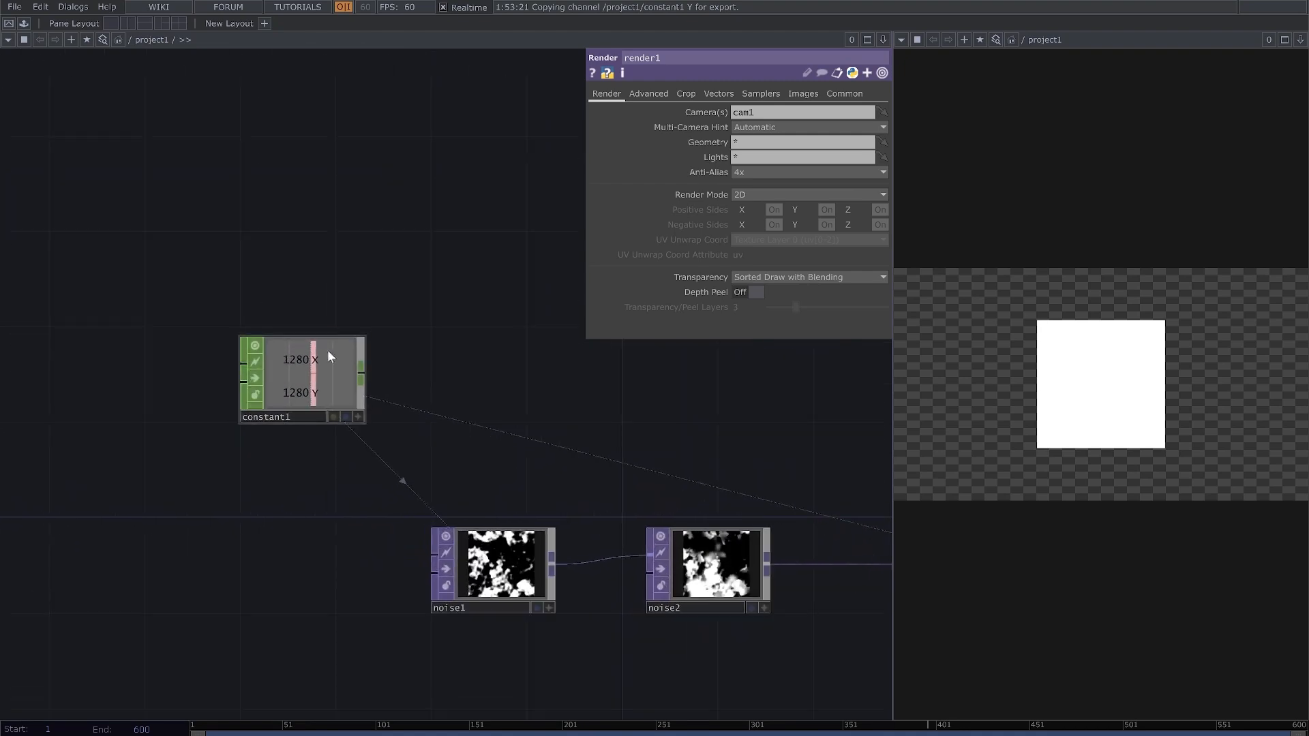
{"action": "left_click", "coordinate": [844, 93]}
{"action": "left_click_drag", "start_coordinate": [320, 364], "coordinate": [764, 112]}
{"action": "left_click", "coordinate": [765, 116]}
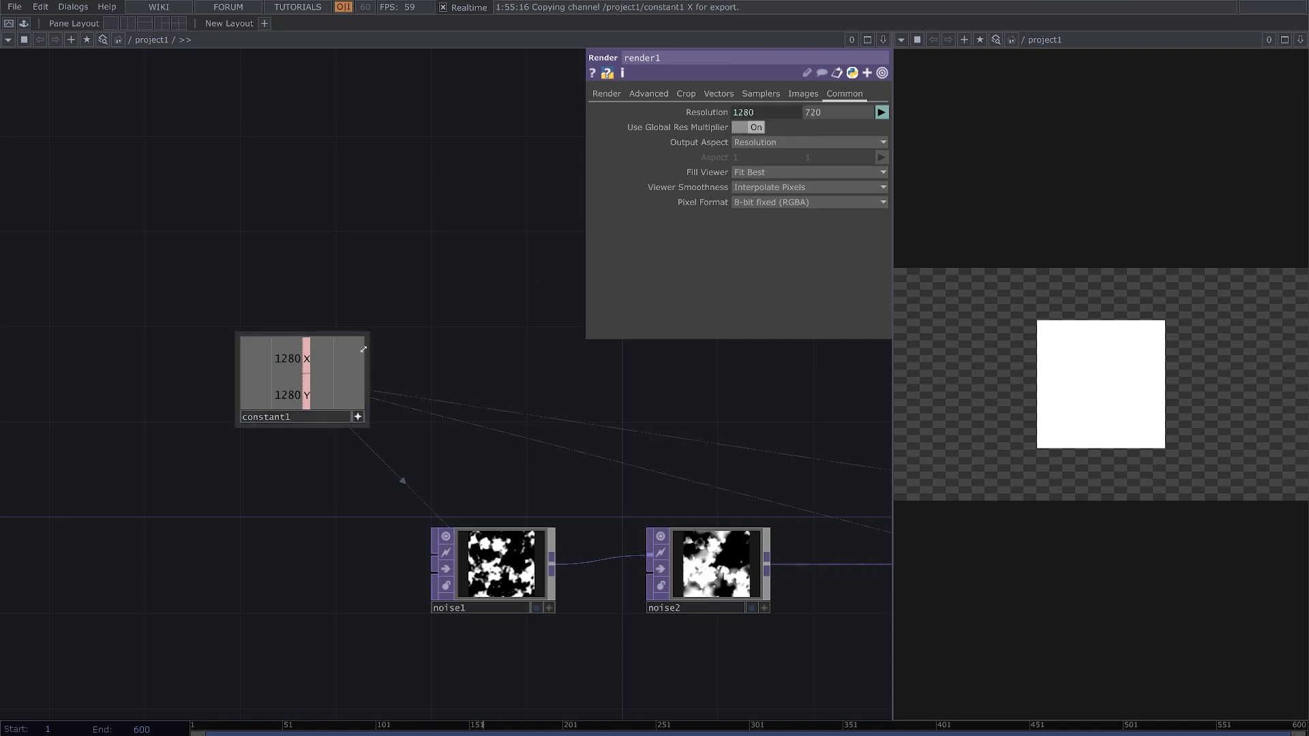
{"action": "left_click_drag", "start_coordinate": [321, 395], "coordinate": [864, 113]}
{"action": "left_click", "coordinate": [851, 111]}
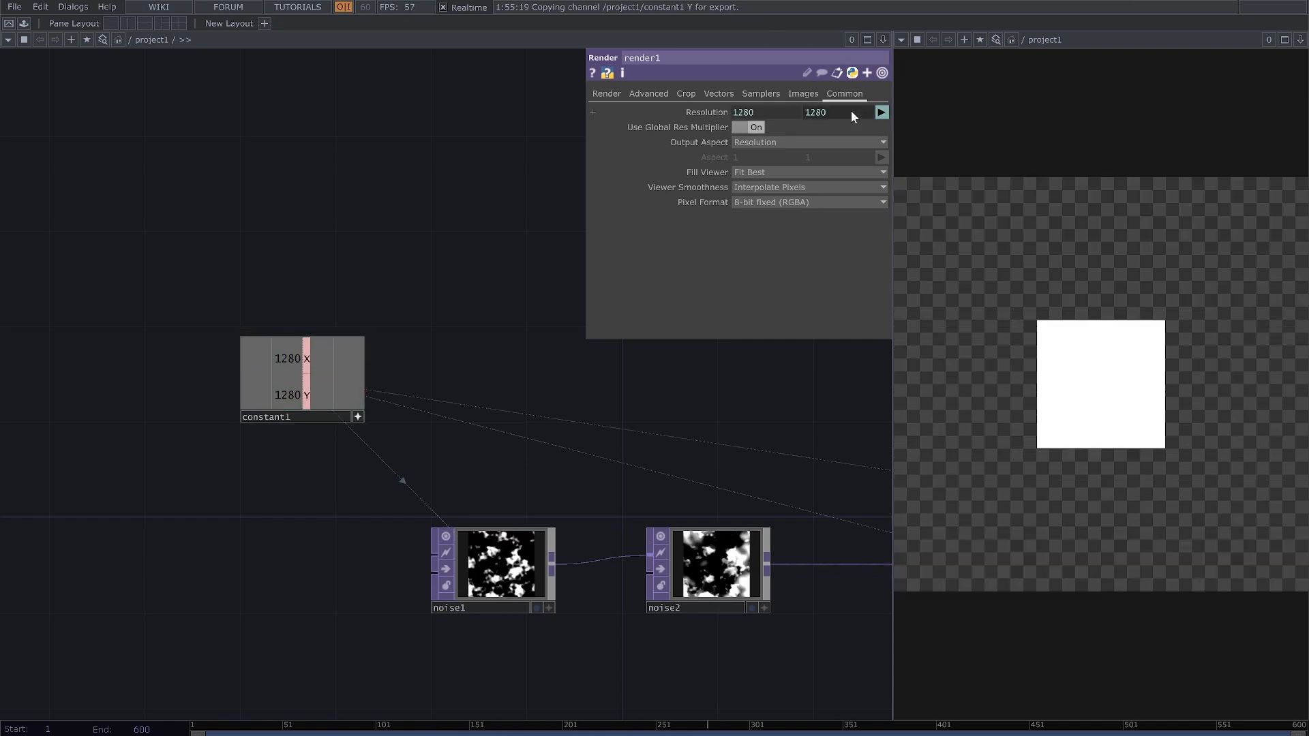
Step: Set geo1's uniform scale to 2.5
{"action": "scroll", "coordinate": [623, 447], "scroll_direction": "down", "scroll_amount": 5}
{"action": "scroll", "coordinate": [777, 587], "scroll_direction": "down", "scroll_amount": 1}
{"action": "left_click_drag", "start_coordinate": [836, 602], "coordinate": [526, 567]}
{"action": "scroll", "coordinate": [381, 508], "scroll_direction": "down", "scroll_amount": 3}
{"action": "scroll", "coordinate": [552, 494], "scroll_direction": "up", "scroll_amount": 5}
{"action": "scroll", "coordinate": [460, 499], "scroll_direction": "up", "scroll_amount": 5}
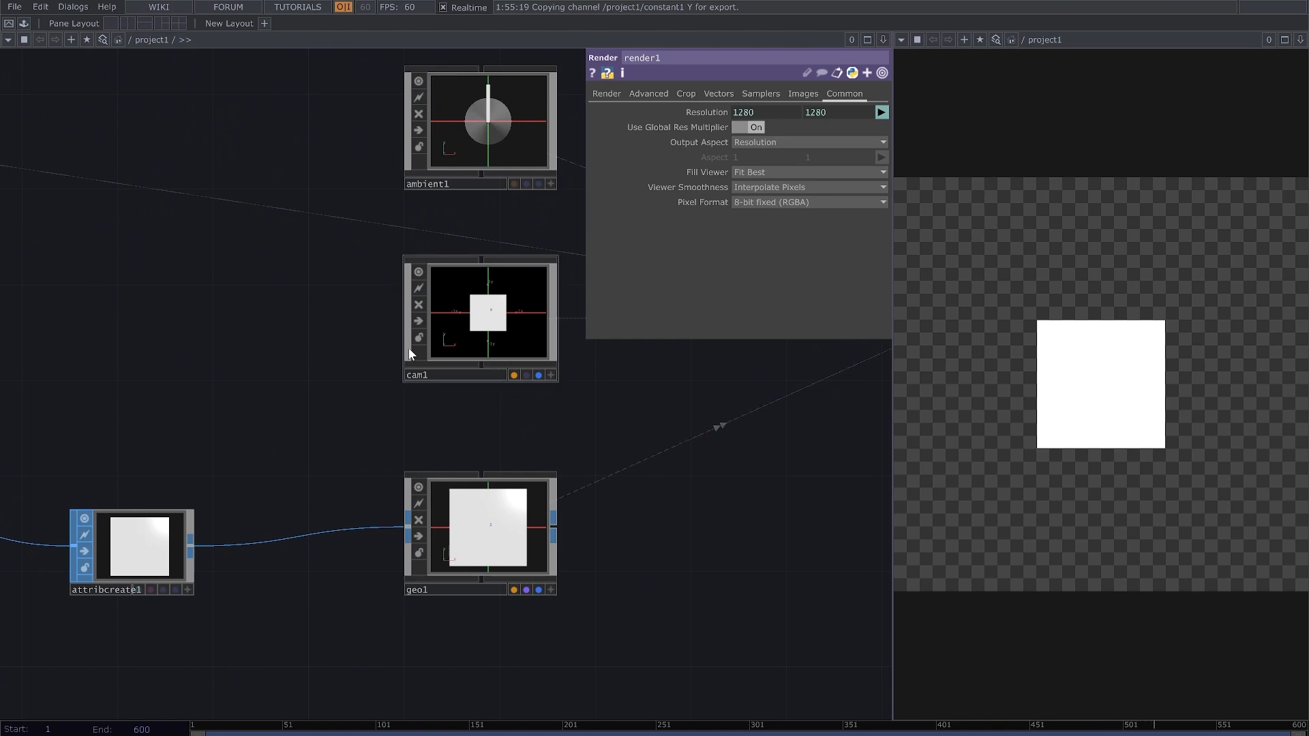
{"action": "left_click_drag", "start_coordinate": [342, 275], "coordinate": [323, 346]}
{"action": "left_click", "coordinate": [479, 588]}
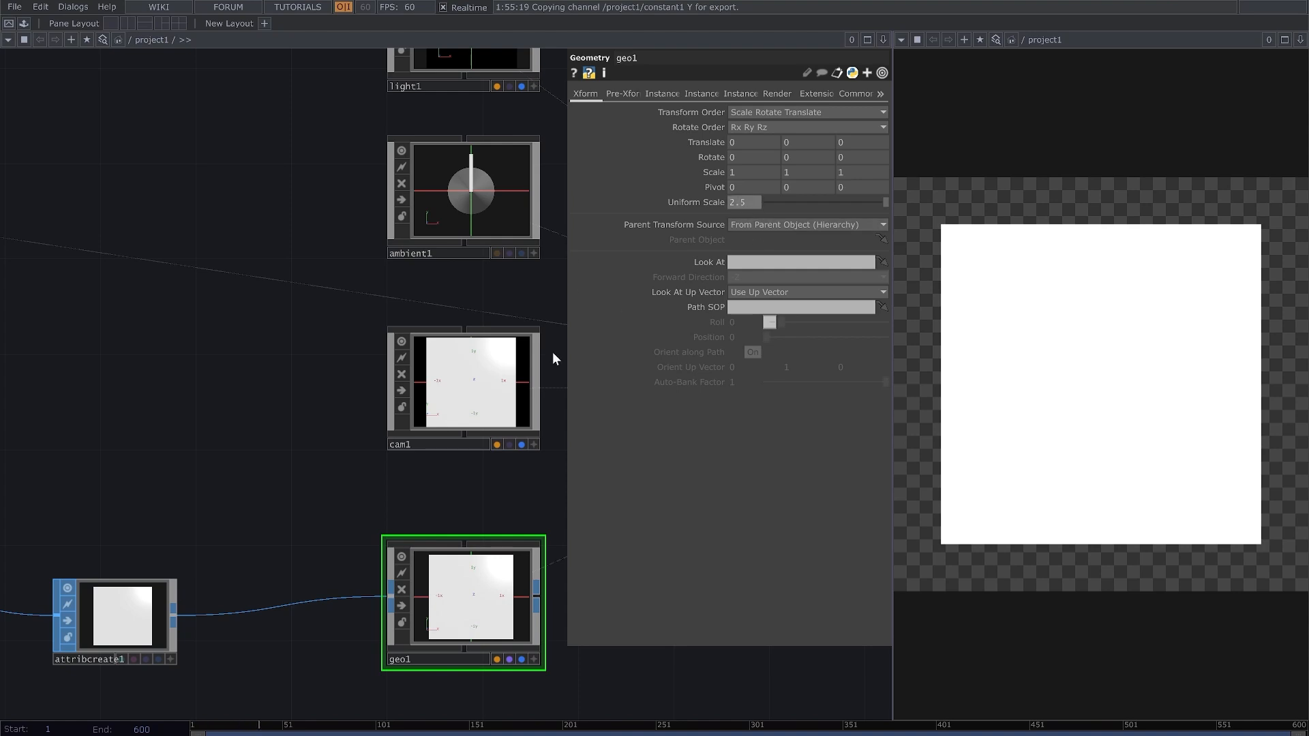
Step: Set cam1's Z translate to 4 and geo1's uniform scale to 2.7
{"action": "left_click", "coordinate": [458, 390]}
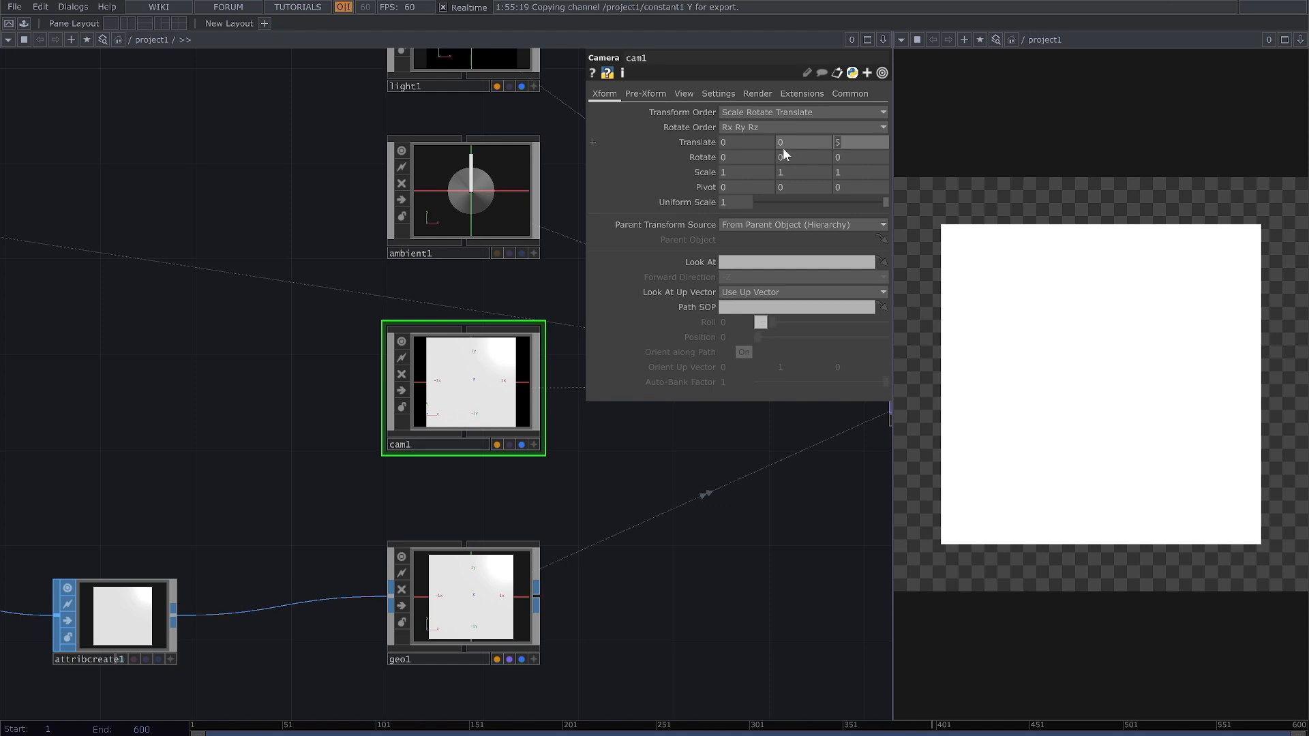
{"action": "type", "text": "4"}
{"action": "key", "text": "Return"}
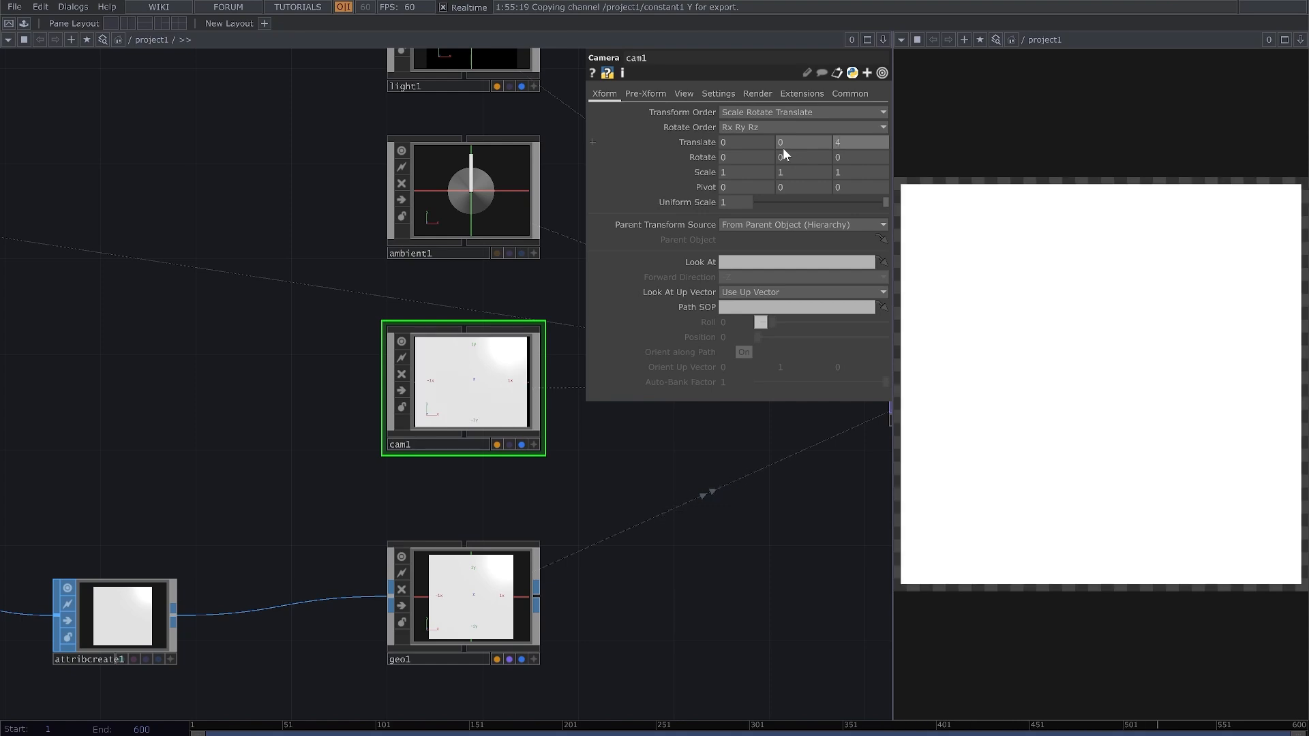
{"action": "left_click", "coordinate": [485, 613]}
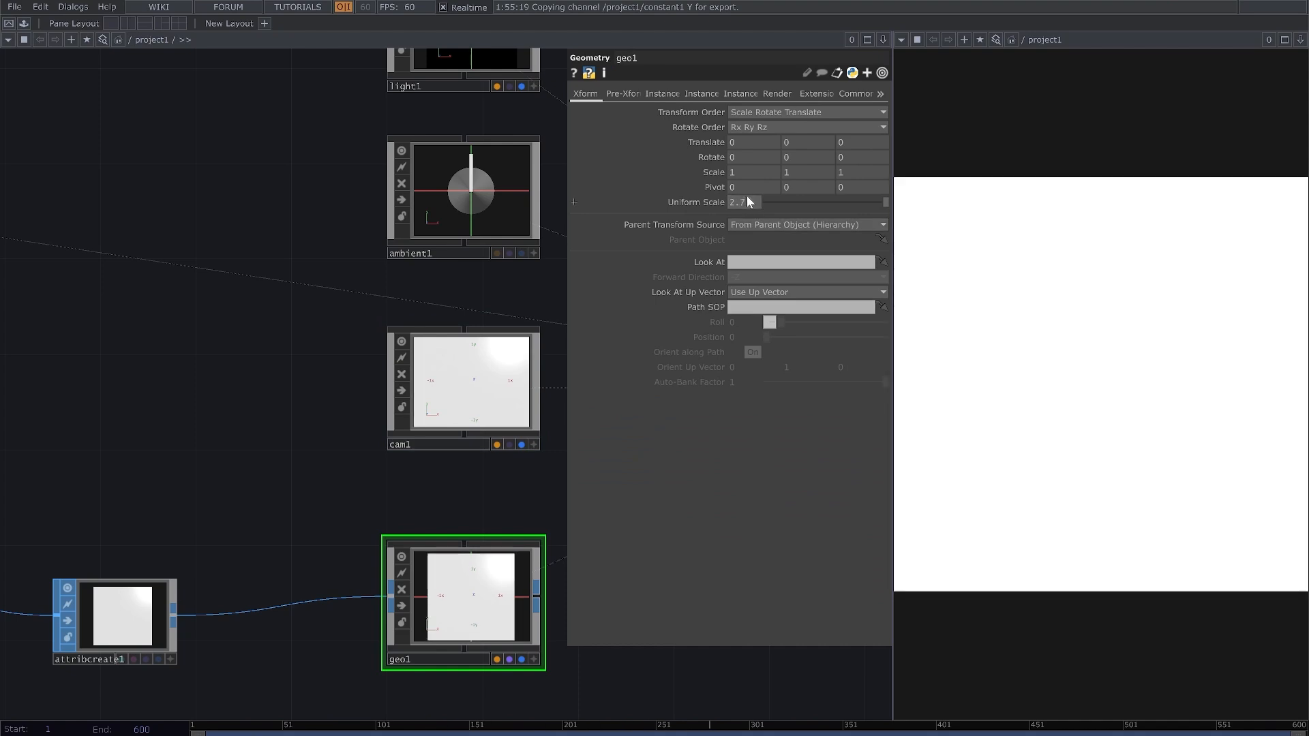
{"action": "left_click", "coordinate": [882, 73]}
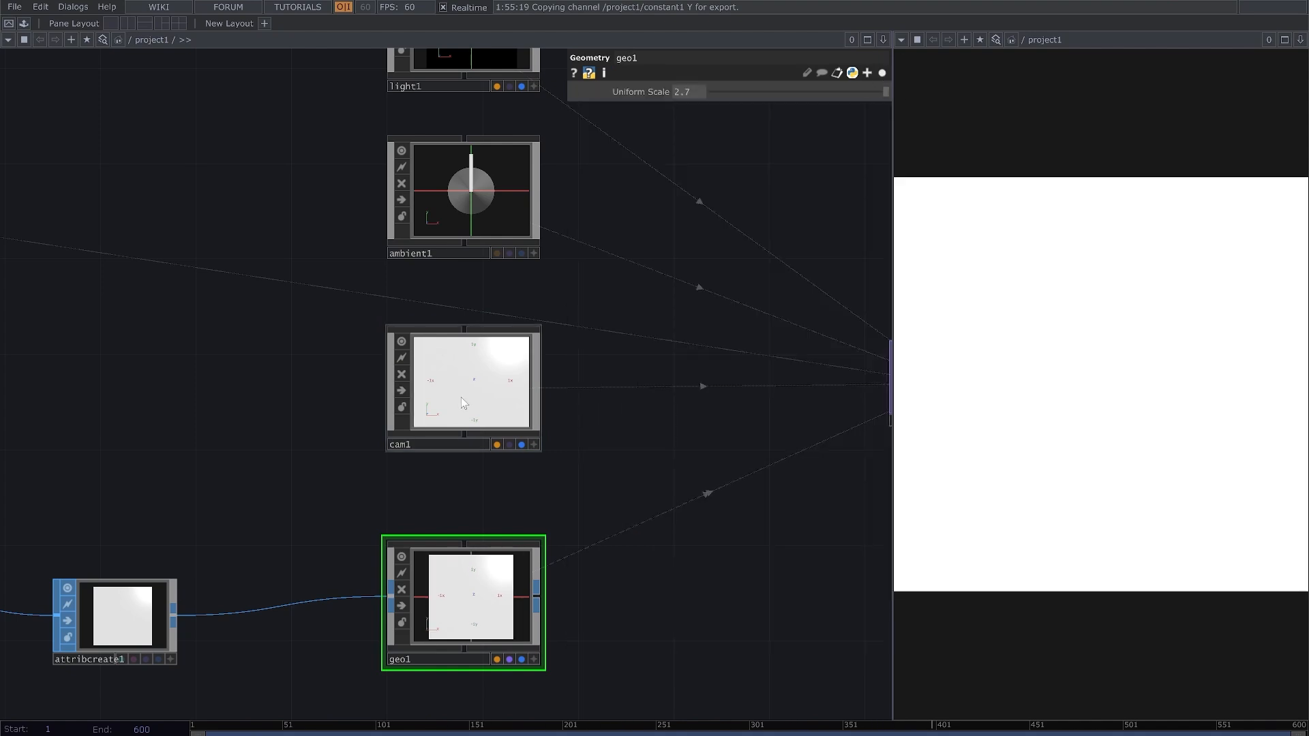
Step: Show all parameters of ambient1 and set its dimmer to 0.151
{"action": "scroll", "coordinate": [461, 398], "scroll_direction": "down", "scroll_amount": 6}
{"action": "scroll", "coordinate": [403, 479], "scroll_direction": "up", "scroll_amount": 4}
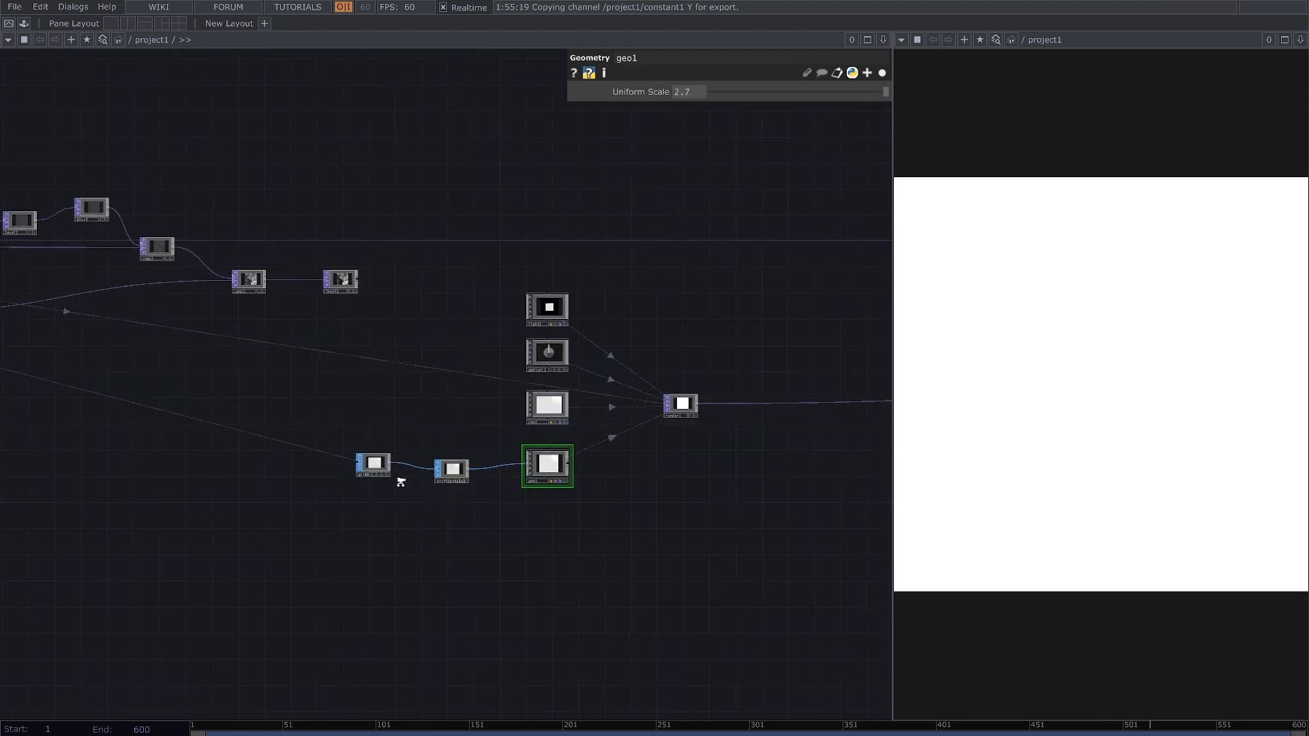
{"action": "left_click", "coordinate": [546, 329]}
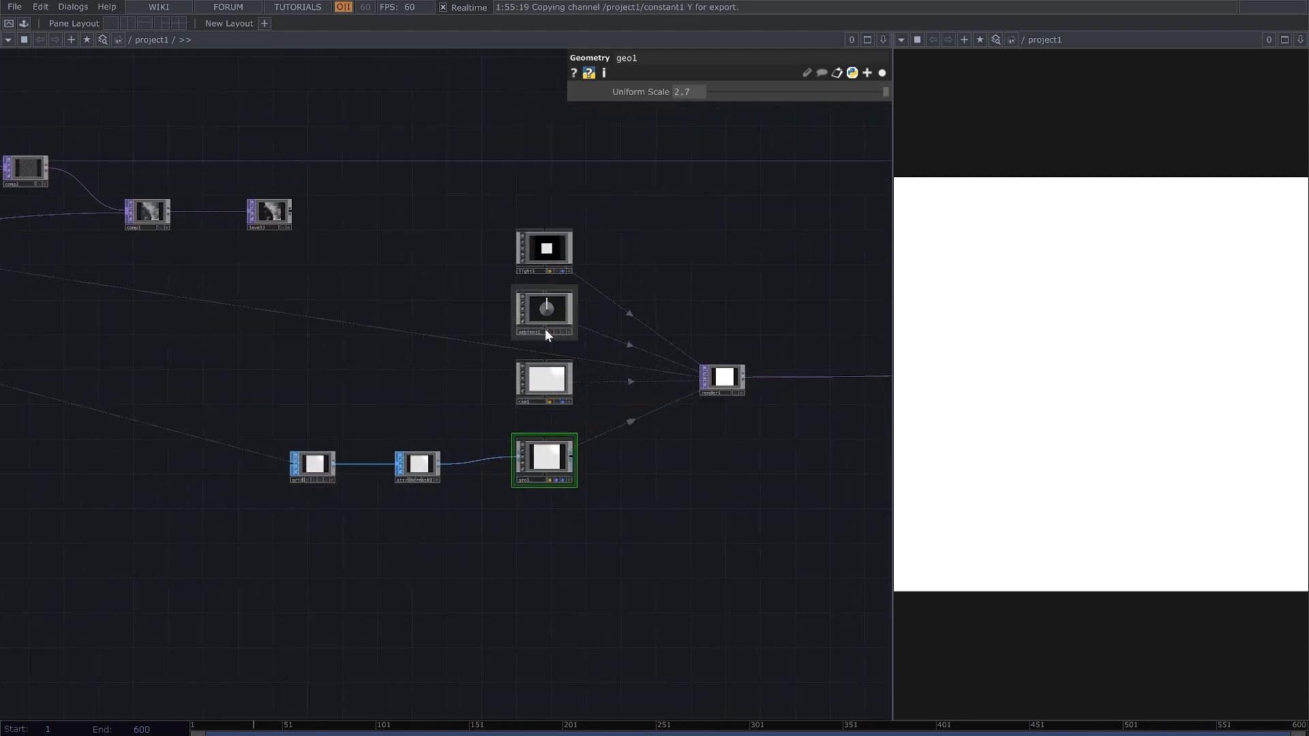
{"action": "scroll", "coordinate": [559, 326], "scroll_direction": "up", "scroll_amount": 5}
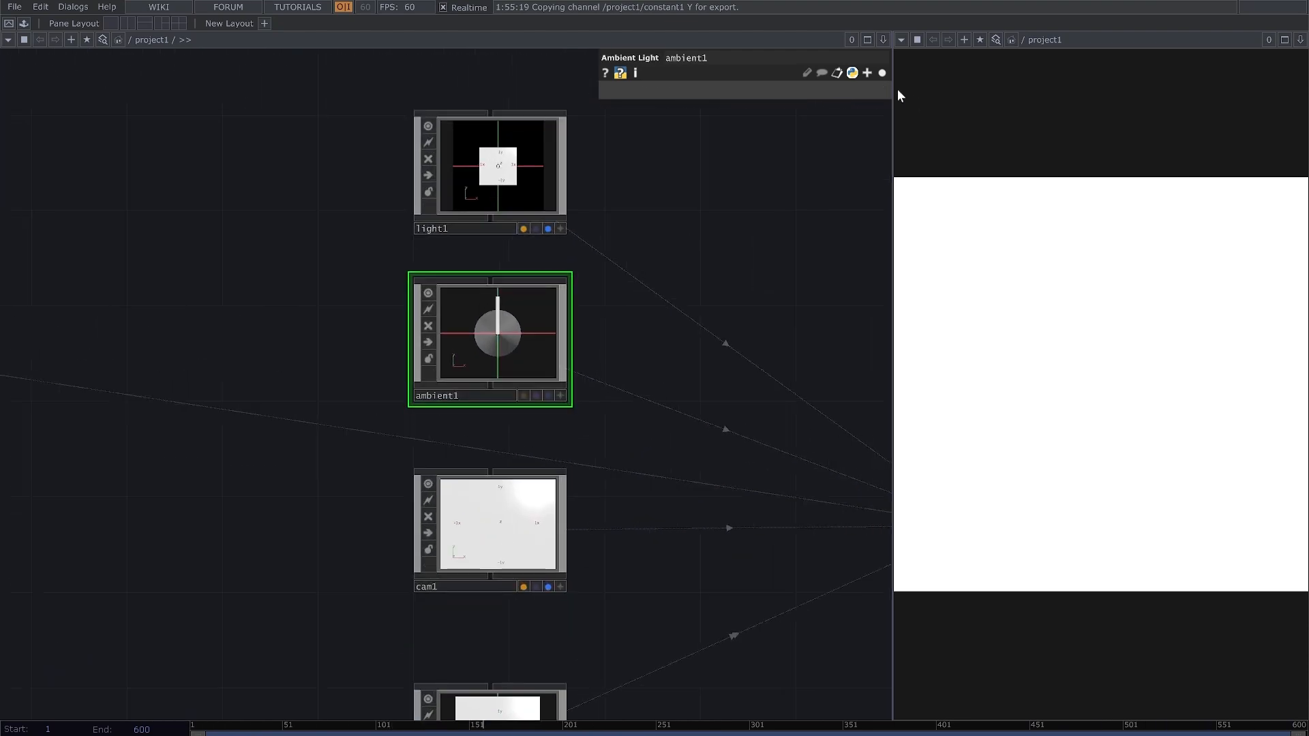
{"action": "left_click", "coordinate": [882, 72]}
{"action": "left_click_drag", "start_coordinate": [836, 130], "coordinate": [772, 153]}
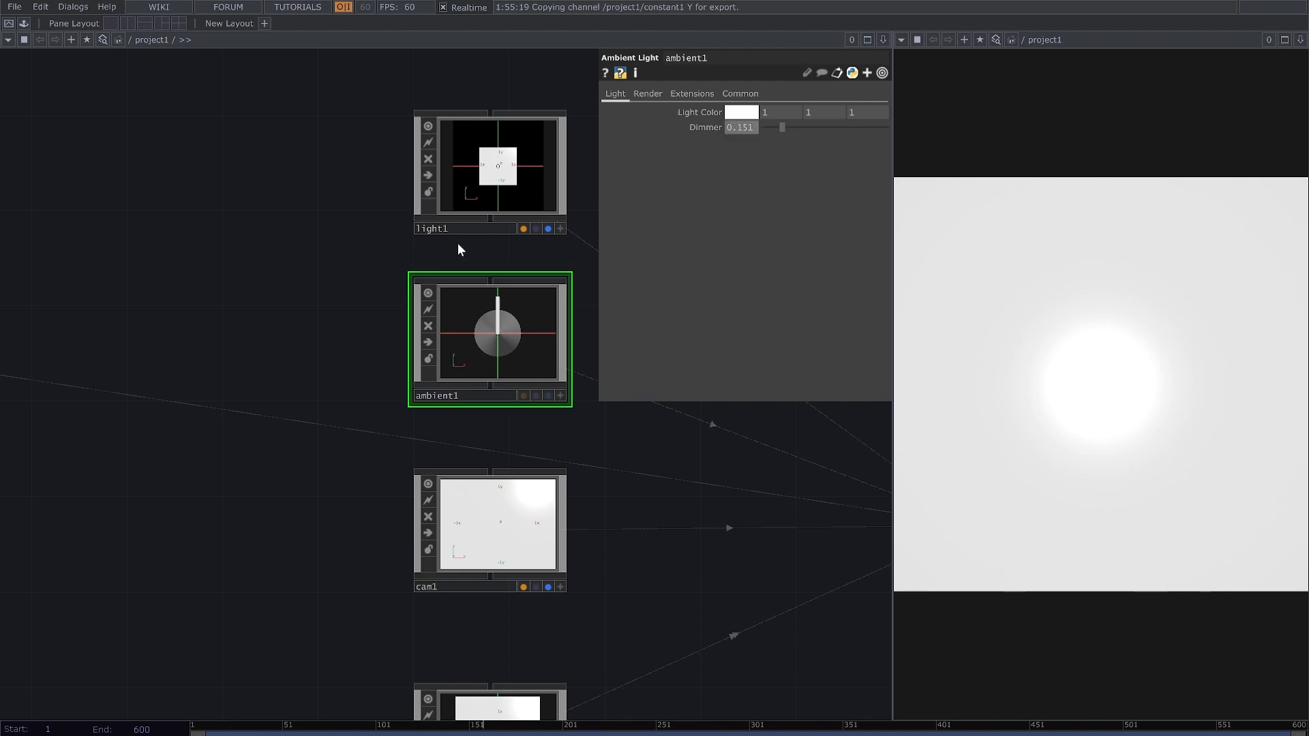
Step: Swing light1 sideways around the grid in its own viewer, to about X 3.62 and Z 9.32 with Y rotation about -21.2
{"action": "left_click", "coordinate": [515, 186]}
{"action": "scroll", "coordinate": [401, 282], "scroll_direction": "down", "scroll_amount": 3}
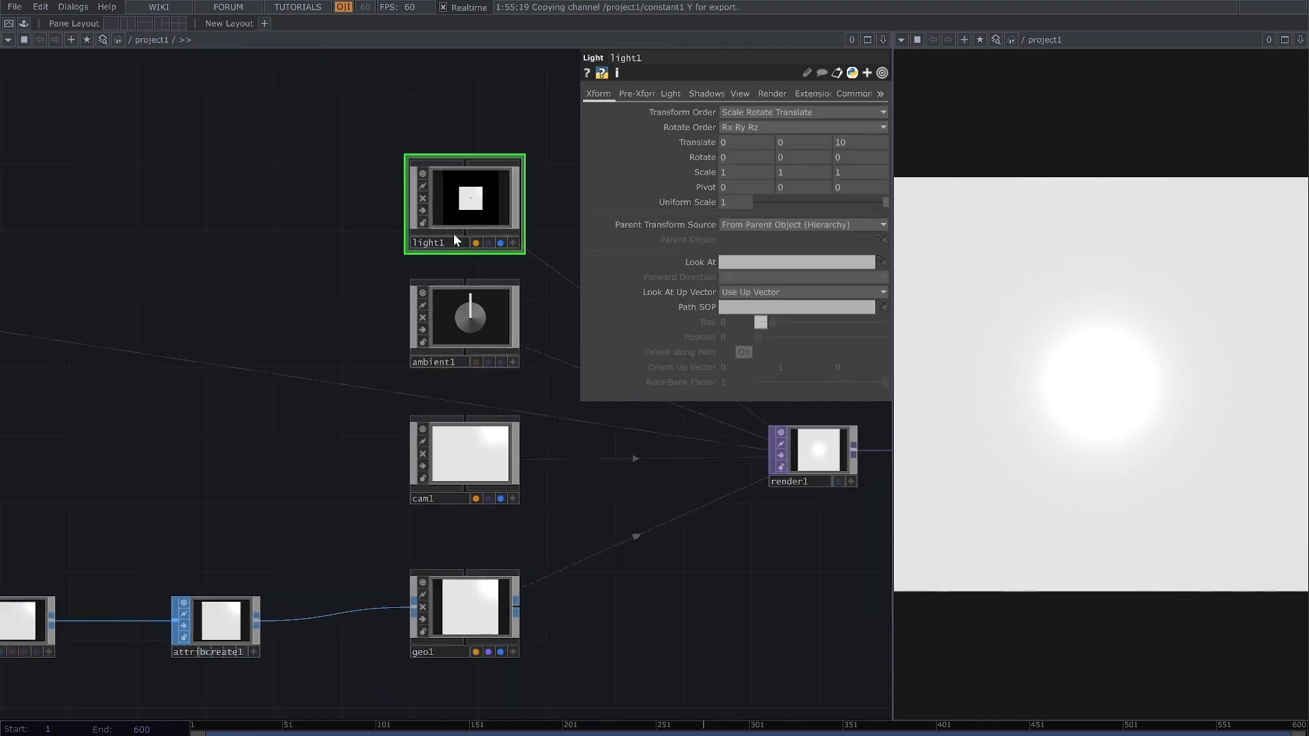
{"action": "scroll", "coordinate": [518, 218], "scroll_direction": "up", "scroll_amount": 7}
{"action": "left_click", "coordinate": [511, 304]}
{"action": "left_click_drag", "start_coordinate": [352, 220], "coordinate": [366, 218]}
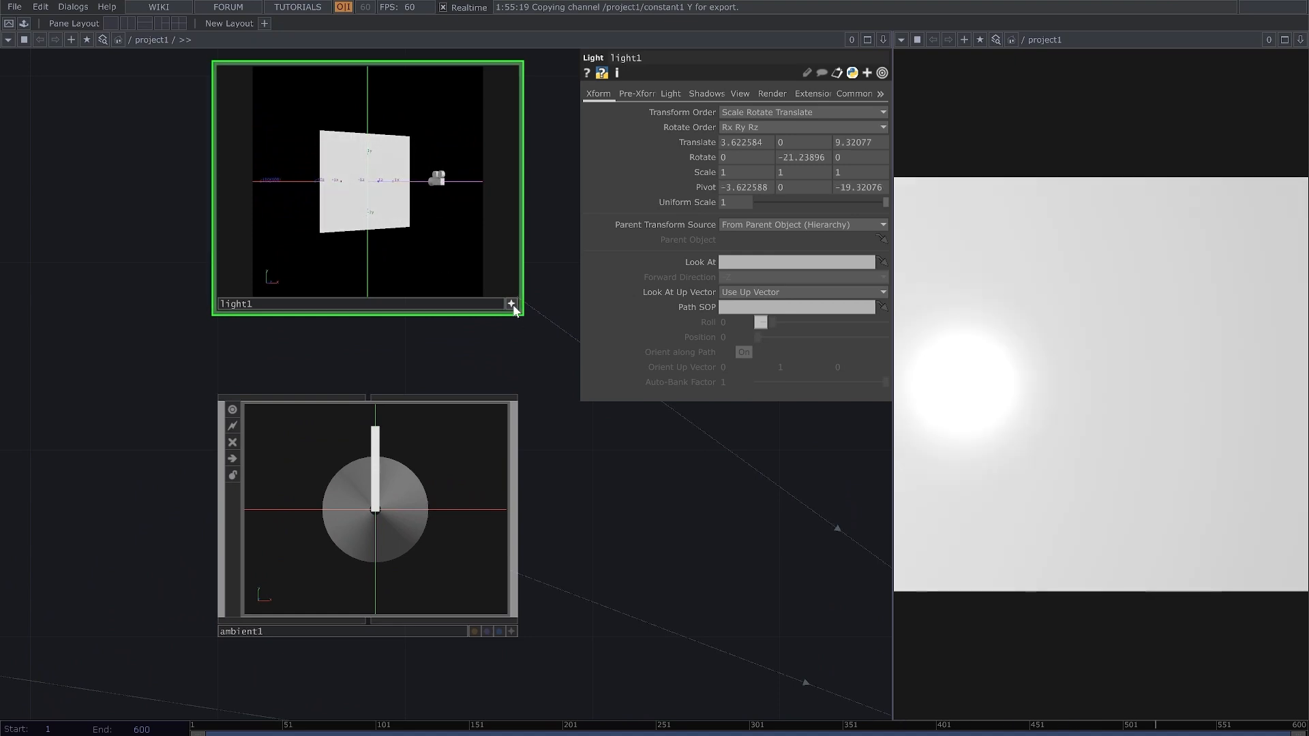
{"action": "left_click", "coordinate": [511, 304]}
Step: Add a Phong MAT above attribcreate1 and assign it to geo1 as its material
{"action": "scroll", "coordinate": [419, 351], "scroll_direction": "down", "scroll_amount": 5}
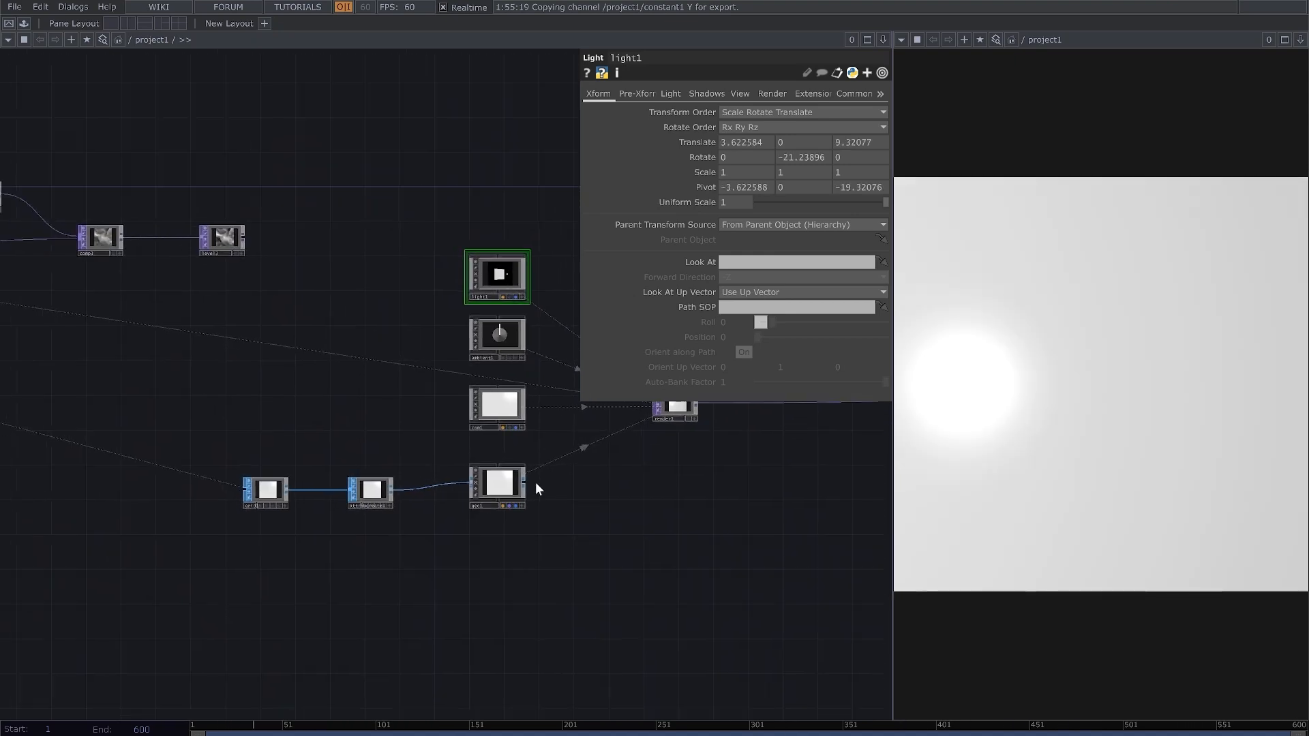
{"action": "scroll", "coordinate": [409, 378], "scroll_direction": "up", "scroll_amount": 3}
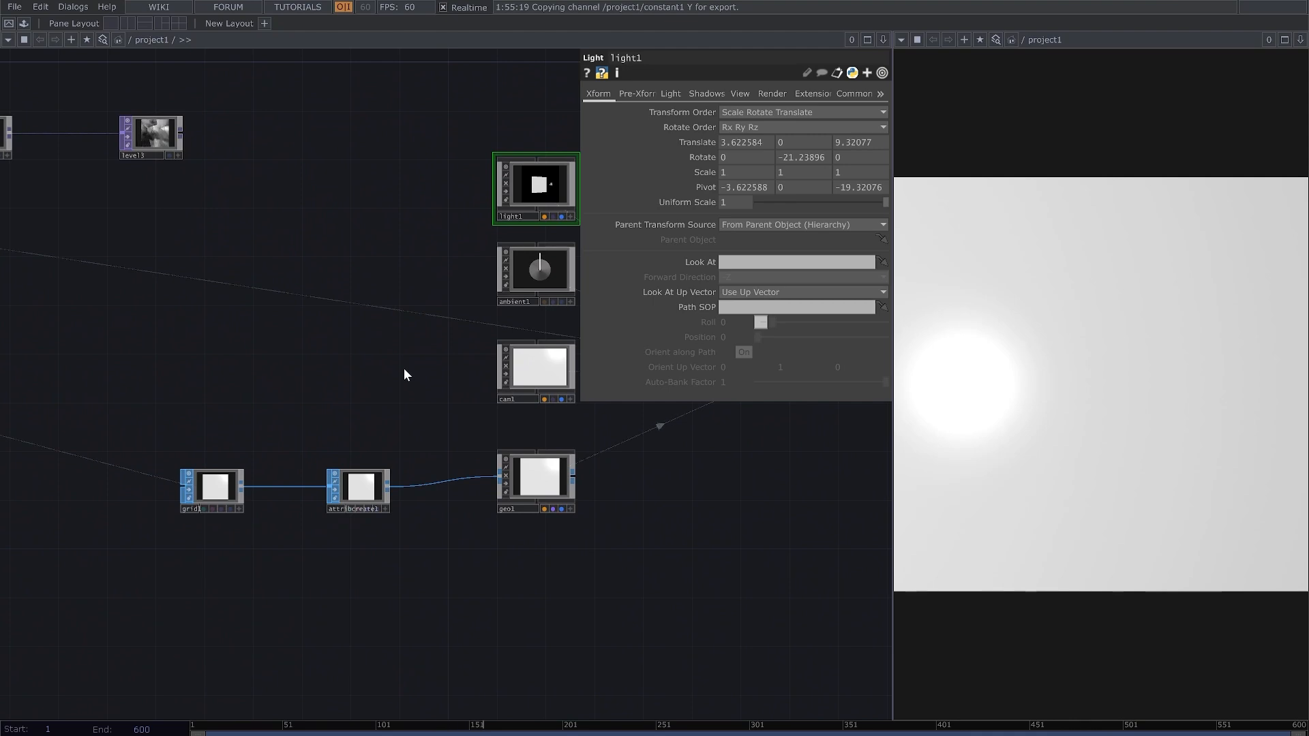
{"action": "key", "text": "Tab"}
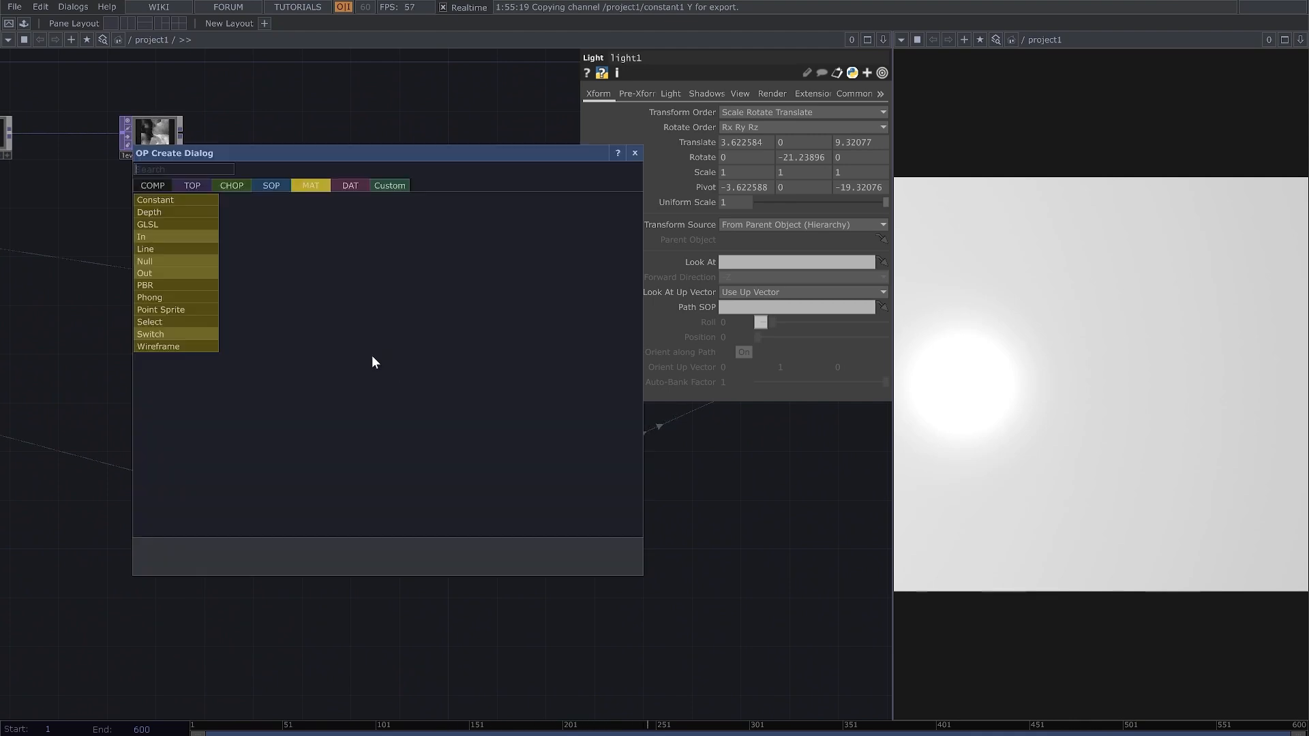
{"action": "left_click", "coordinate": [178, 299]}
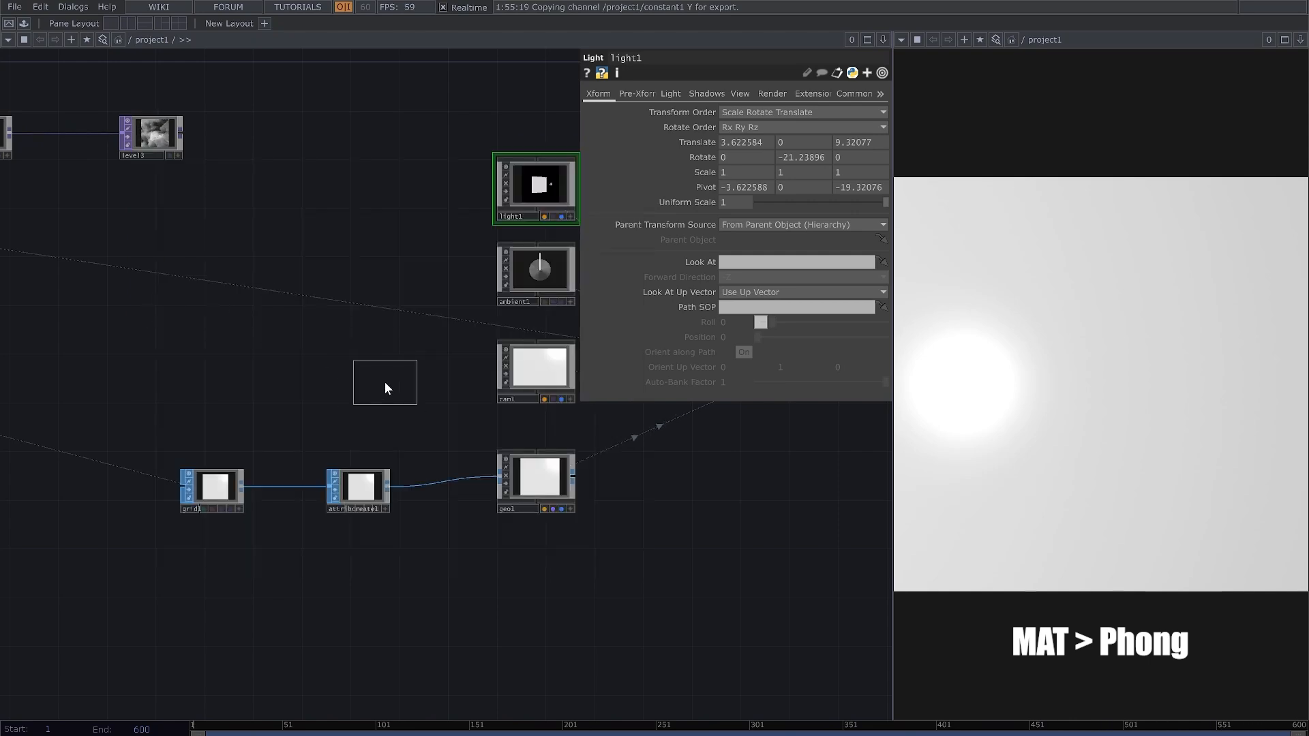
{"action": "left_click", "coordinate": [384, 387]}
{"action": "left_click_drag", "start_coordinate": [465, 516], "coordinate": [432, 511]}
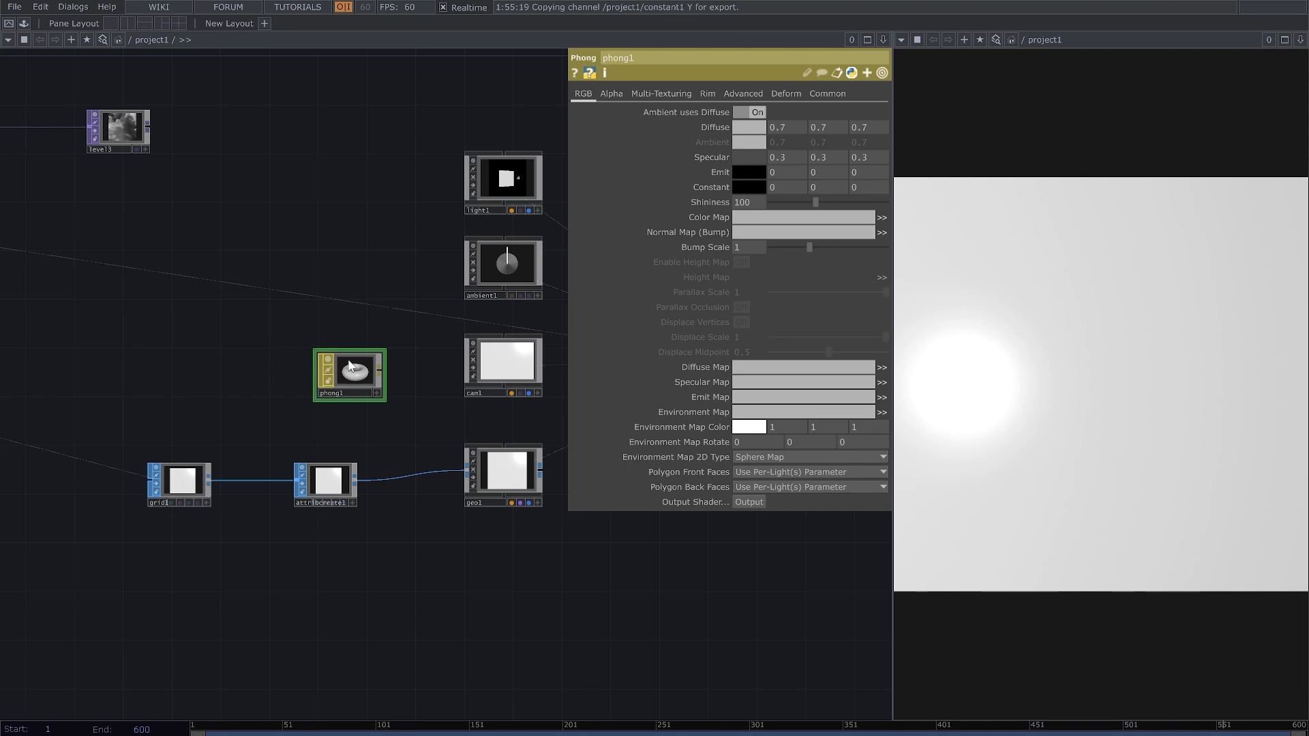
{"action": "left_click_drag", "start_coordinate": [349, 366], "coordinate": [506, 469]}
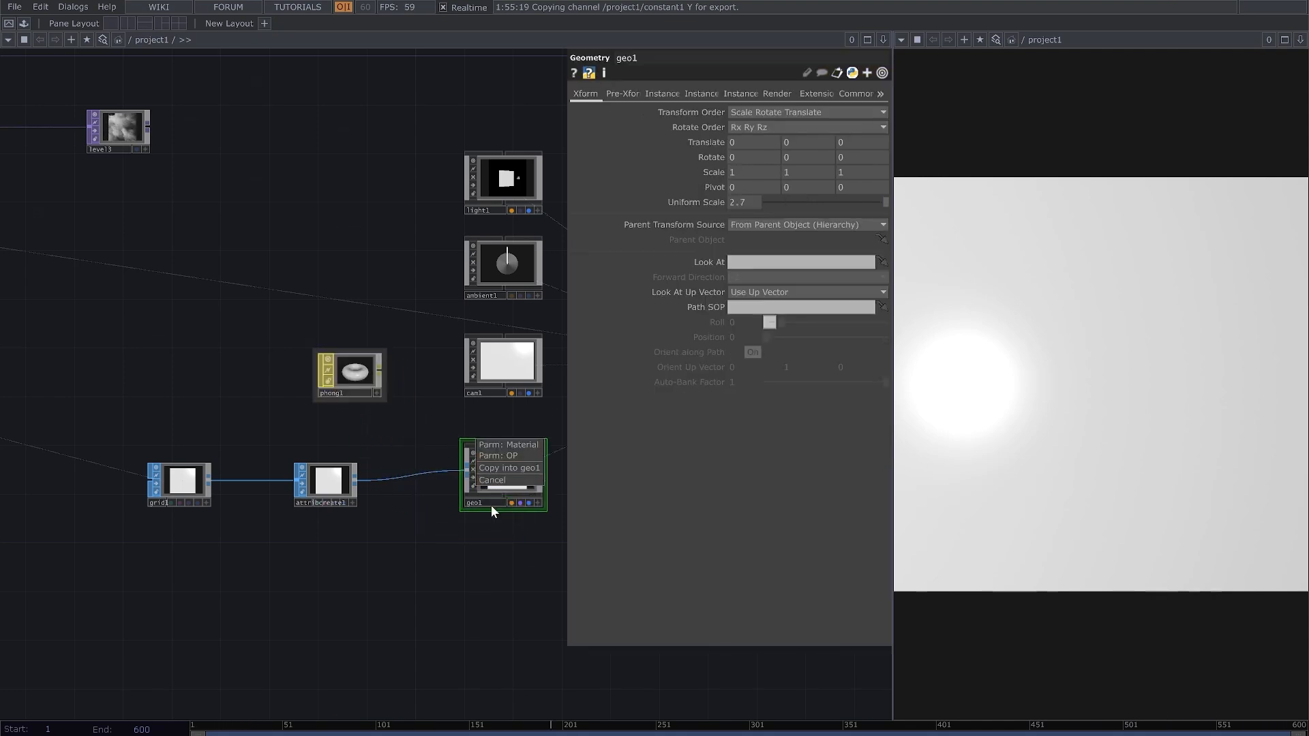
{"action": "left_click", "coordinate": [519, 444]}
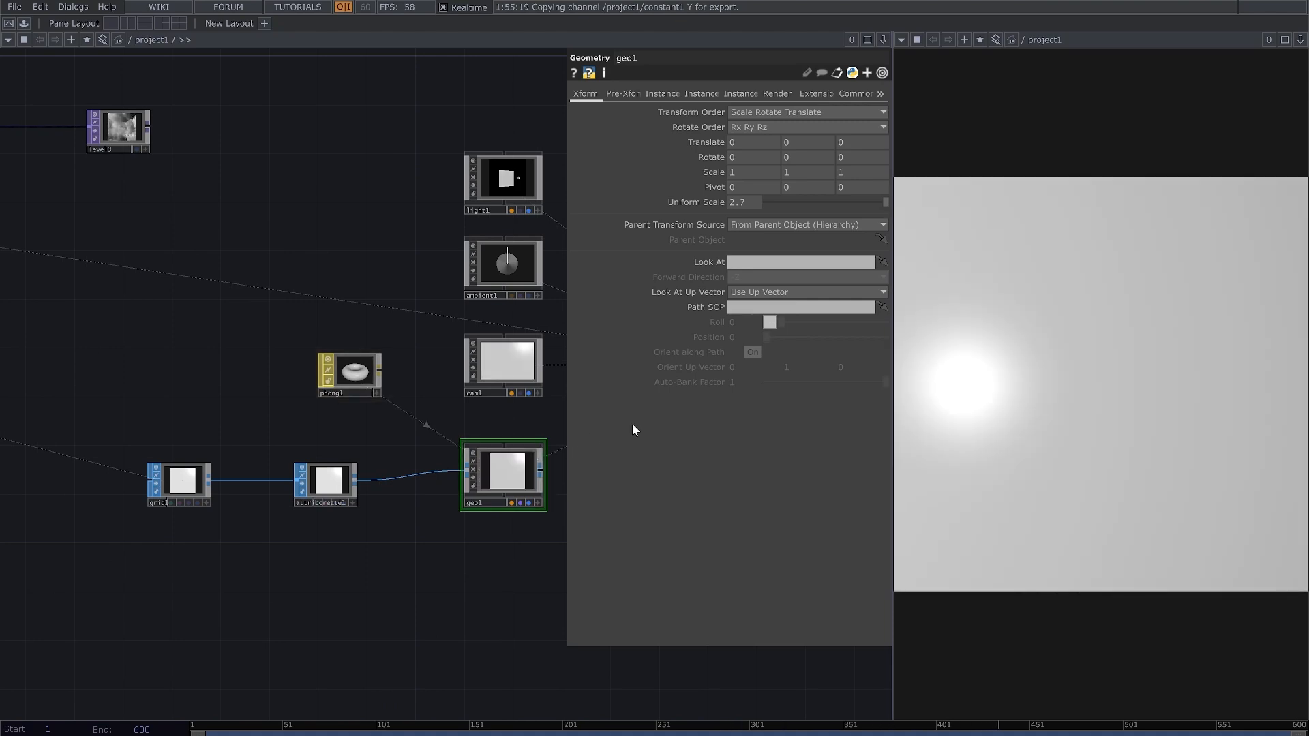
Step: Move the whole group of grid, material, light, camera, geometry and render nodes down, clear of the texture chain
{"action": "left_click_drag", "start_coordinate": [244, 294], "coordinate": [356, 410]}
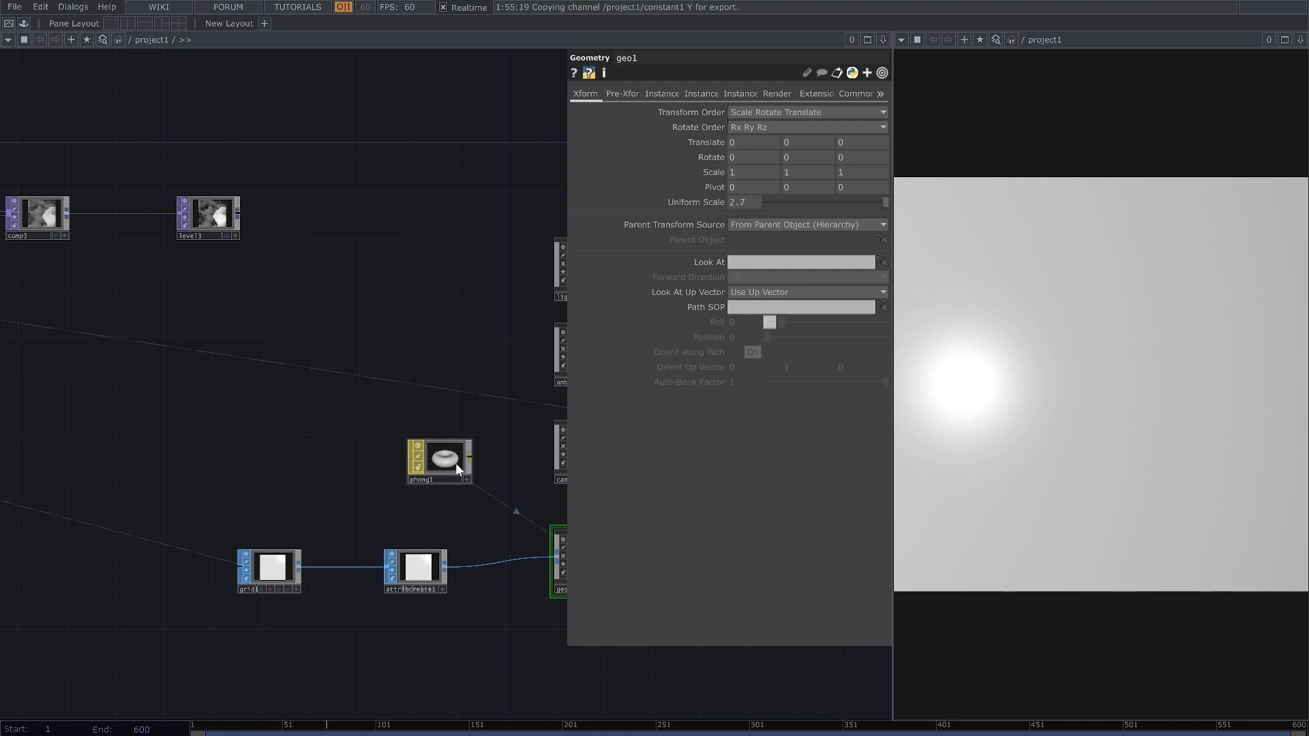
{"action": "left_click_drag", "start_coordinate": [417, 341], "coordinate": [302, 297]}
{"action": "scroll", "coordinate": [572, 416], "scroll_direction": "down", "scroll_amount": 3}
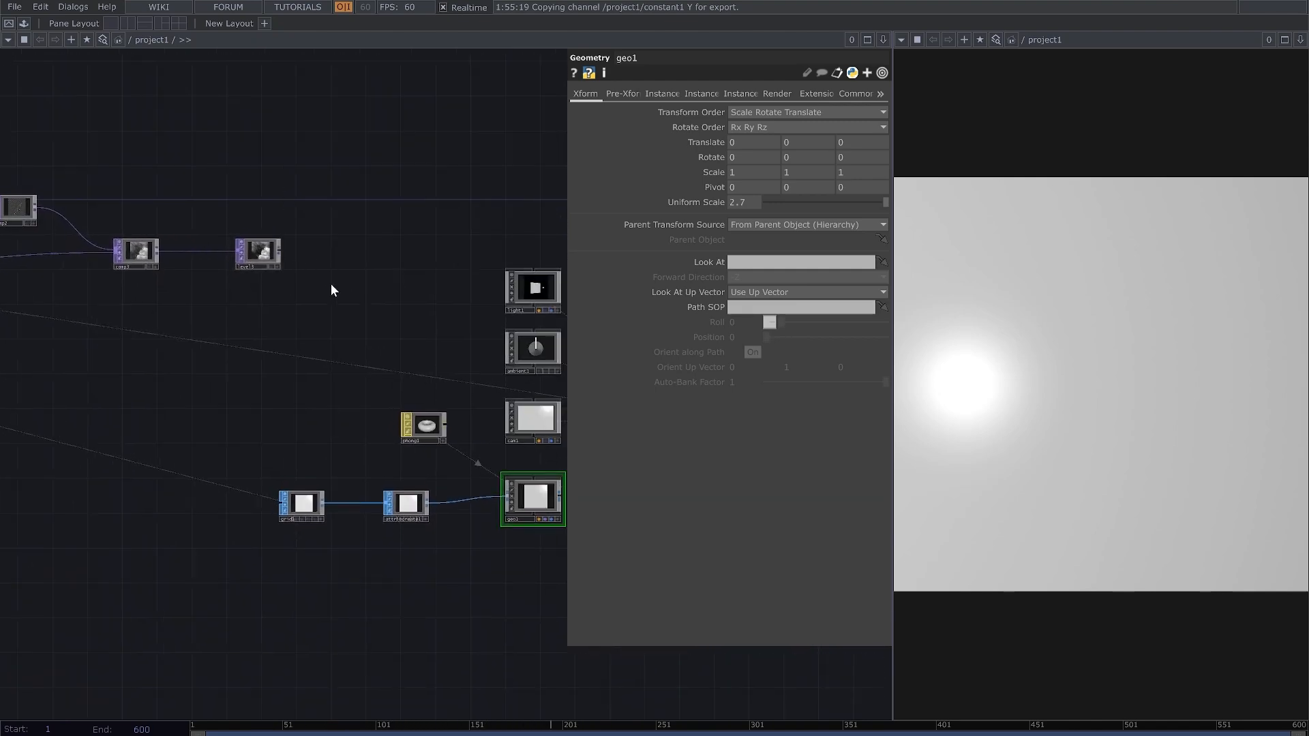
{"action": "scroll", "coordinate": [329, 283], "scroll_direction": "down", "scroll_amount": 5}
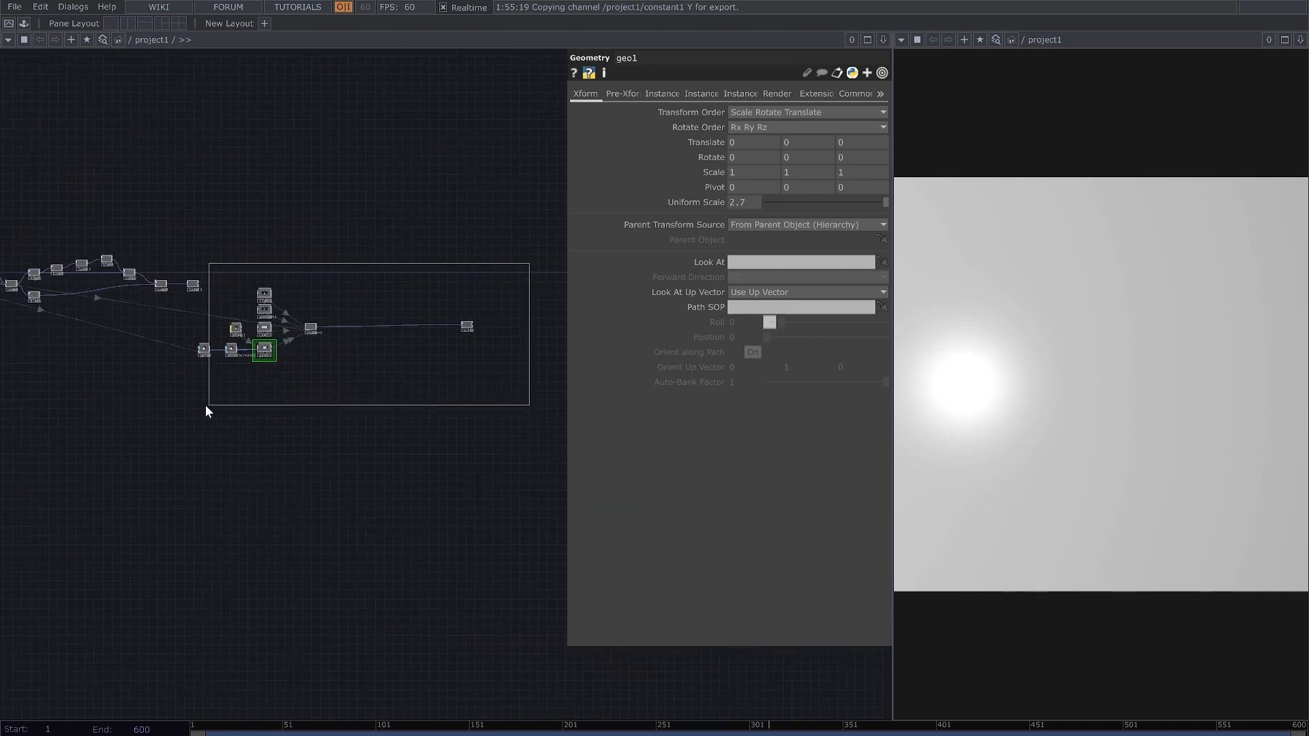
{"action": "left_click_drag", "start_coordinate": [206, 406], "coordinate": [205, 403]}
{"action": "left_click_drag", "start_coordinate": [265, 296], "coordinate": [275, 378], "text": "alt"}
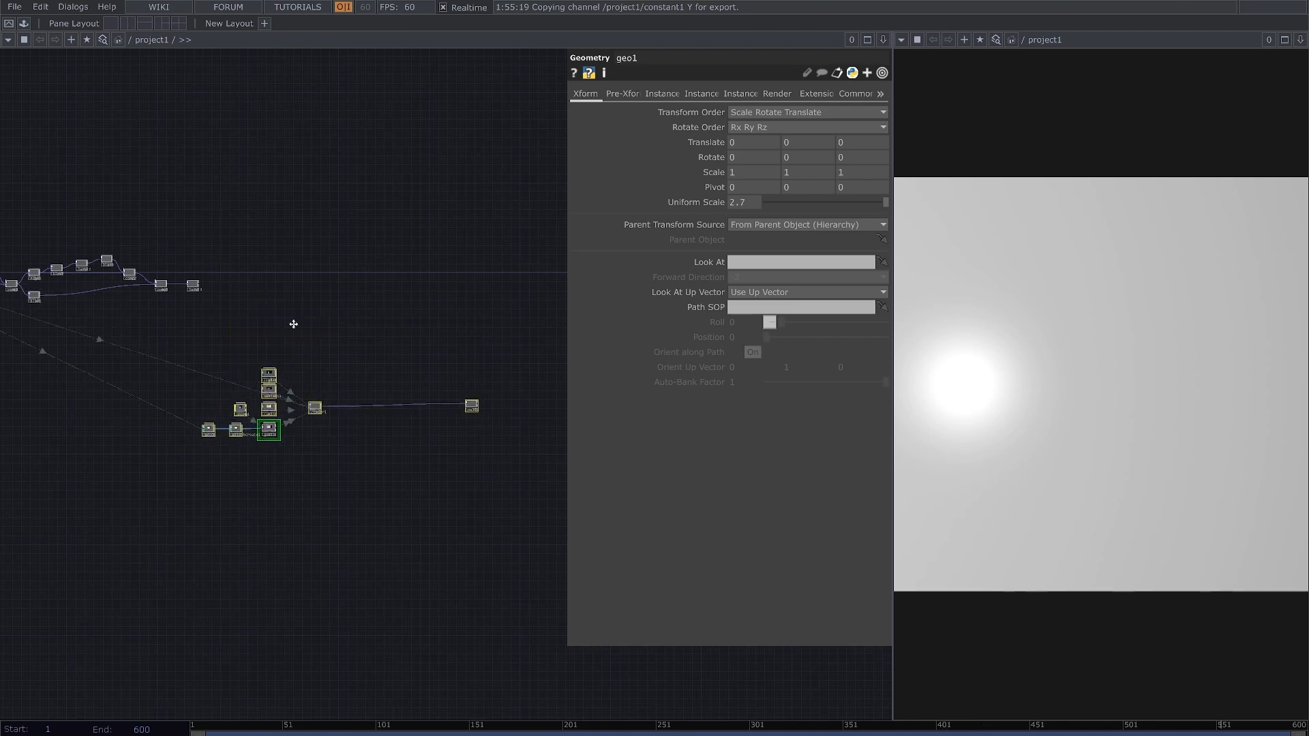
Step: Add a Null TOP below level3 and connect level3's output to it
{"action": "scroll", "coordinate": [279, 303], "scroll_direction": "up", "scroll_amount": 10}
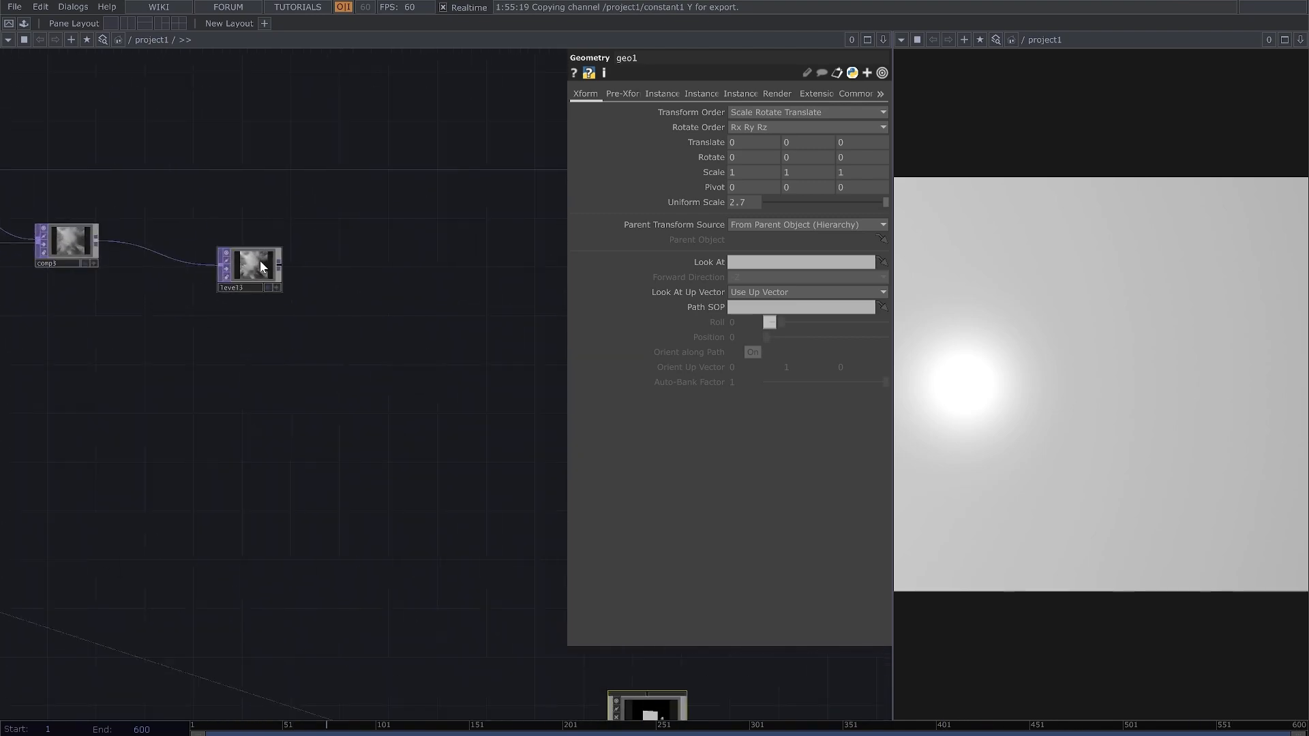
{"action": "left_click_drag", "start_coordinate": [346, 314], "coordinate": [248, 272]}
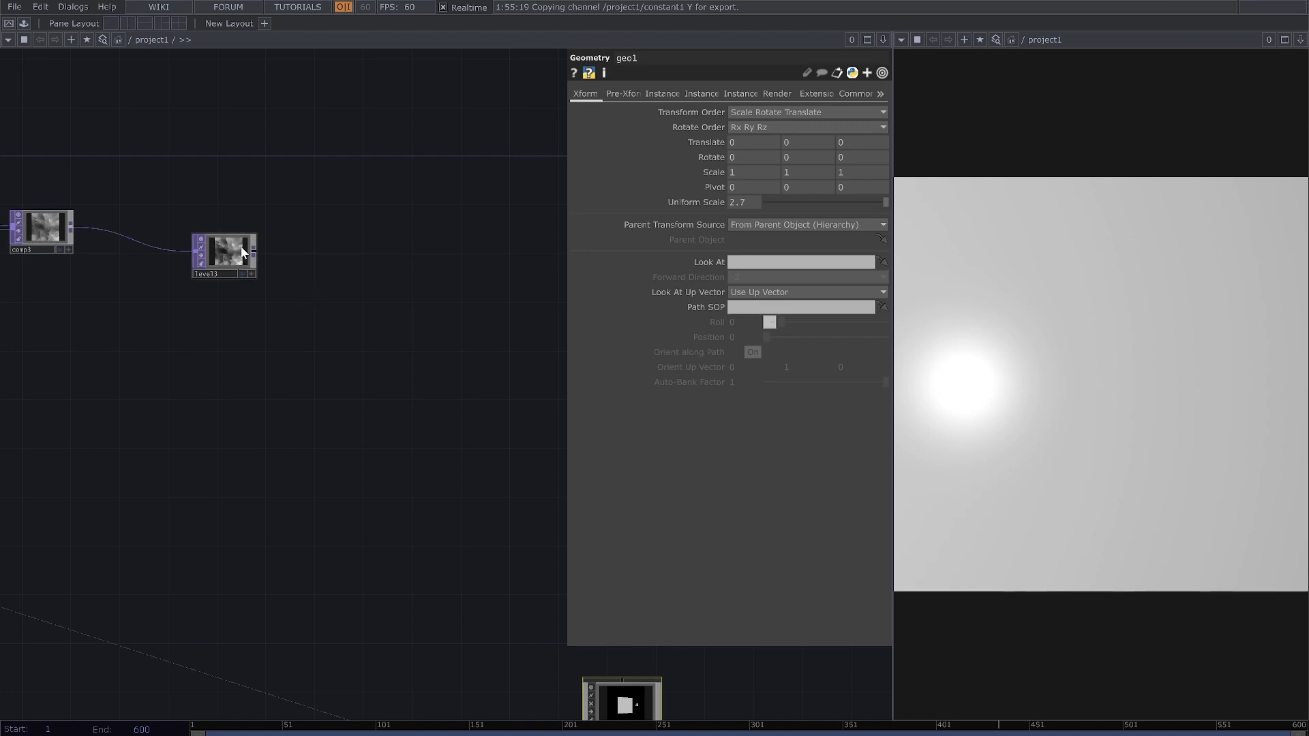
{"action": "scroll", "coordinate": [218, 255], "scroll_direction": "up", "scroll_amount": 5}
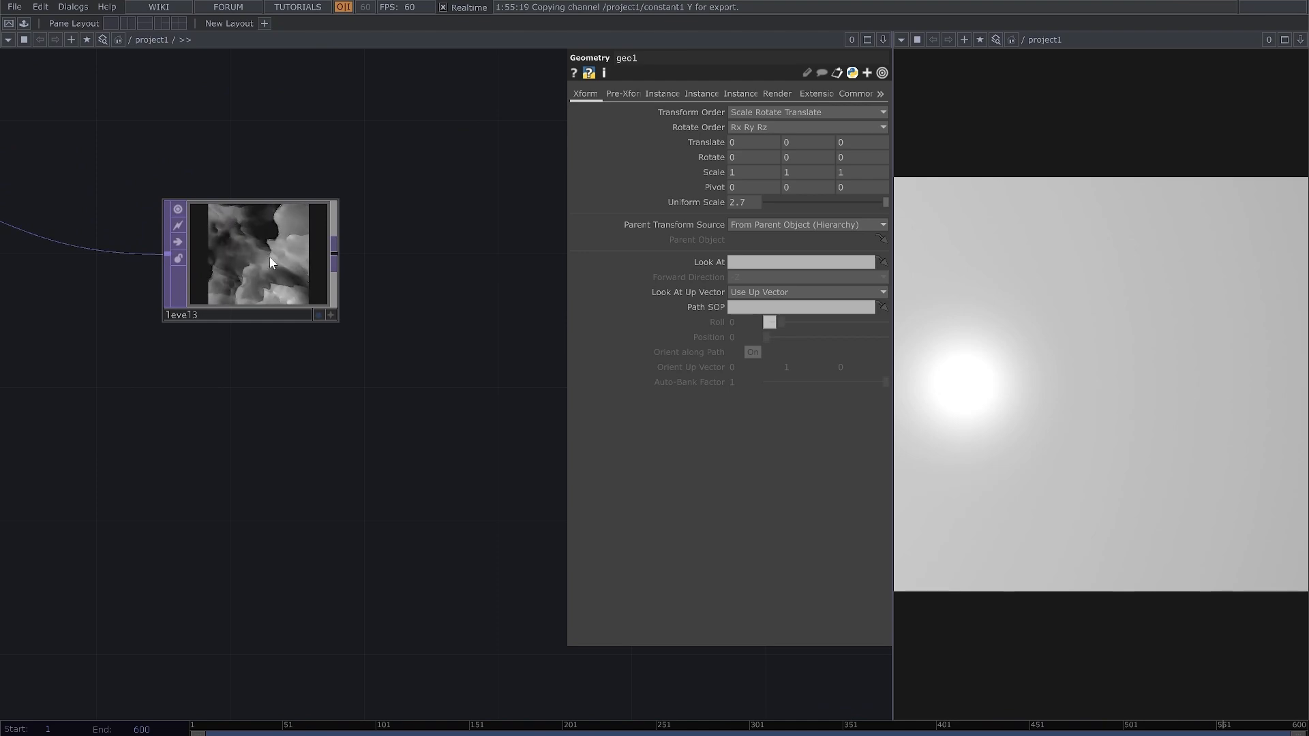
{"action": "scroll", "coordinate": [320, 355], "scroll_direction": "down", "scroll_amount": 10}
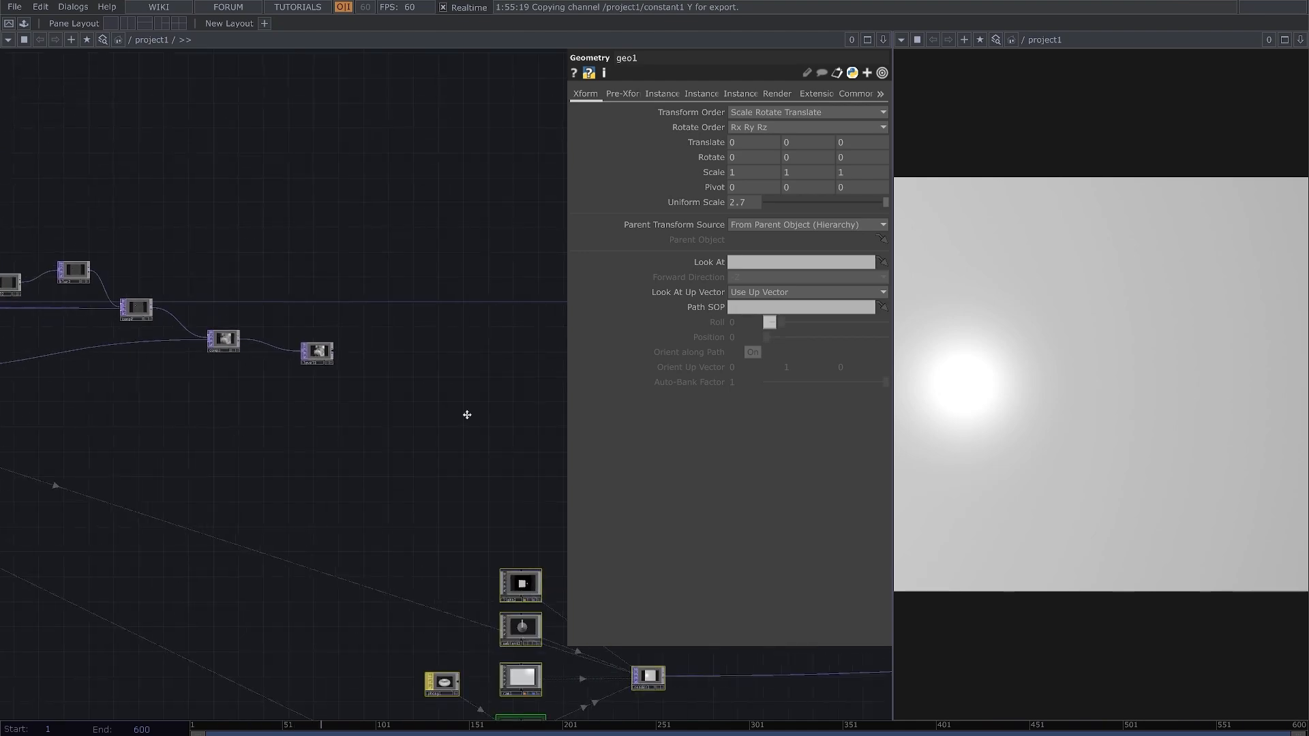
{"action": "key", "text": "Tab"}
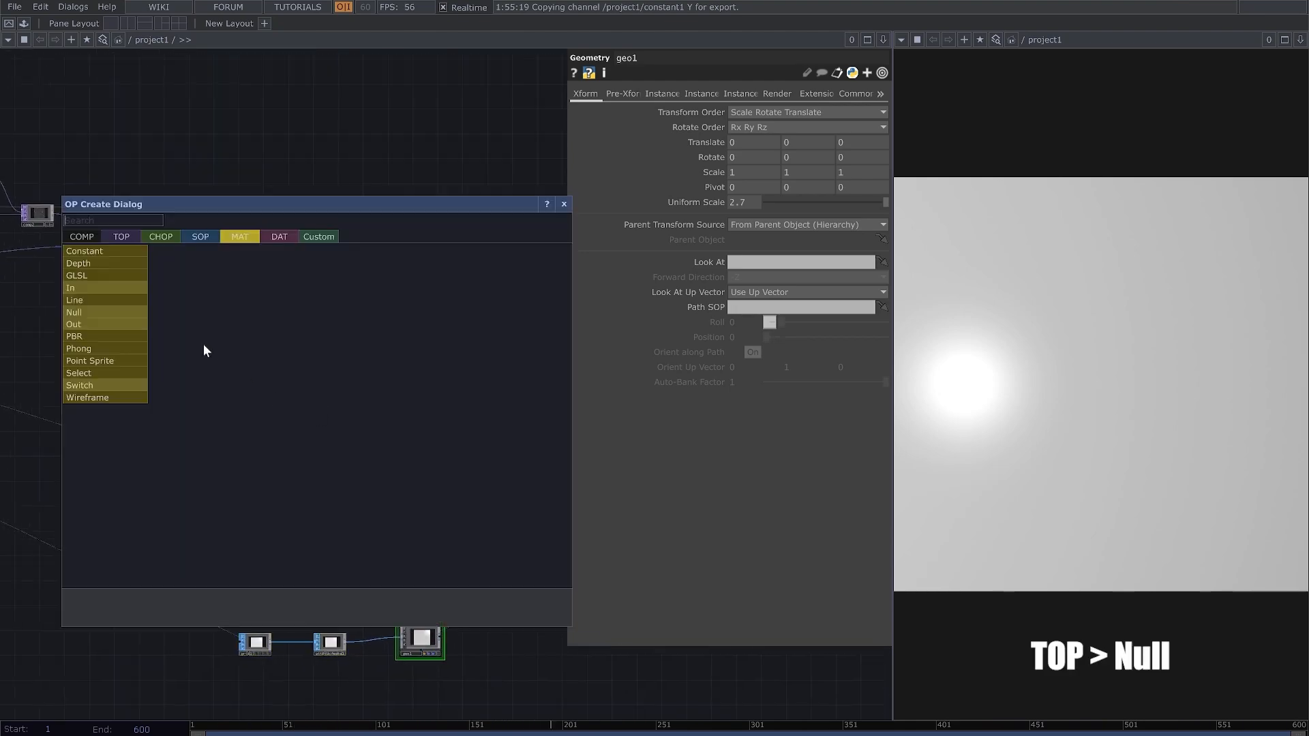
{"action": "left_click", "coordinate": [130, 235]}
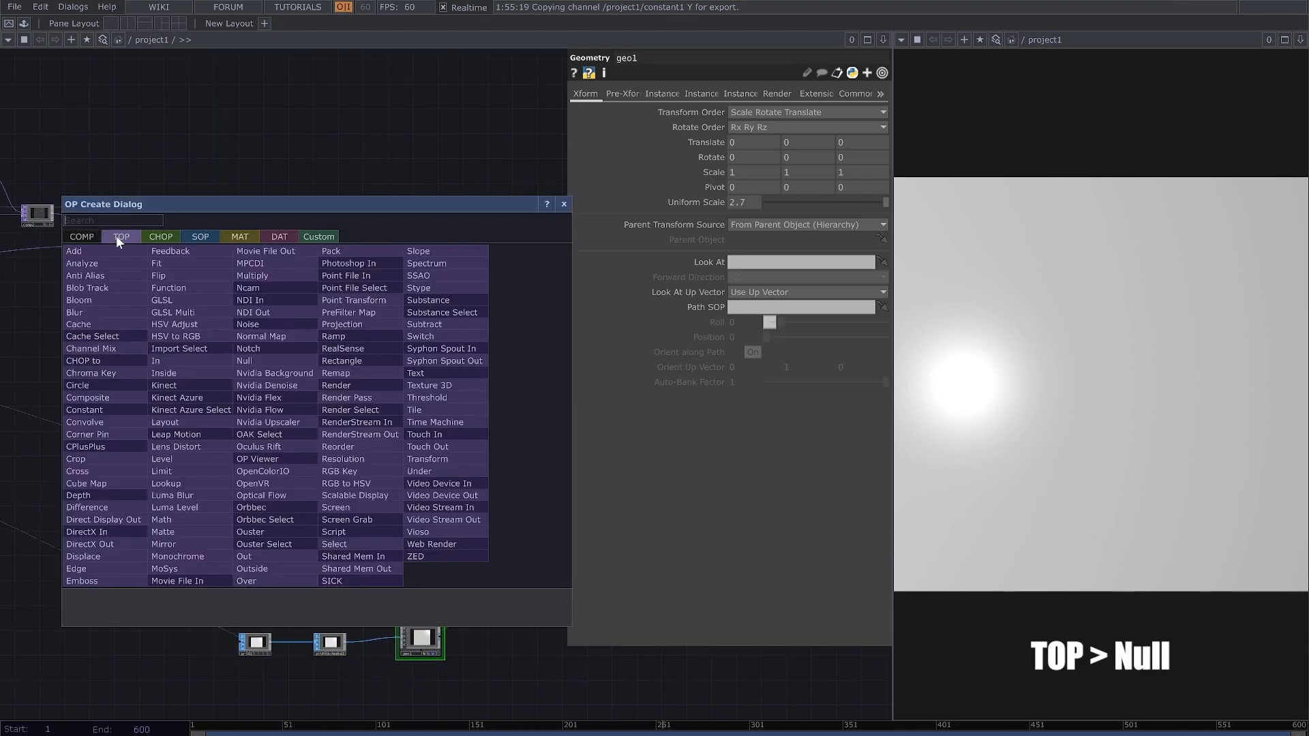
{"action": "left_click", "coordinate": [261, 362]}
{"action": "left_click", "coordinate": [318, 424]}
{"action": "left_click_drag", "start_coordinate": [240, 259], "coordinate": [262, 361]}
{"action": "scroll", "coordinate": [319, 461], "scroll_direction": "up", "scroll_amount": 5}
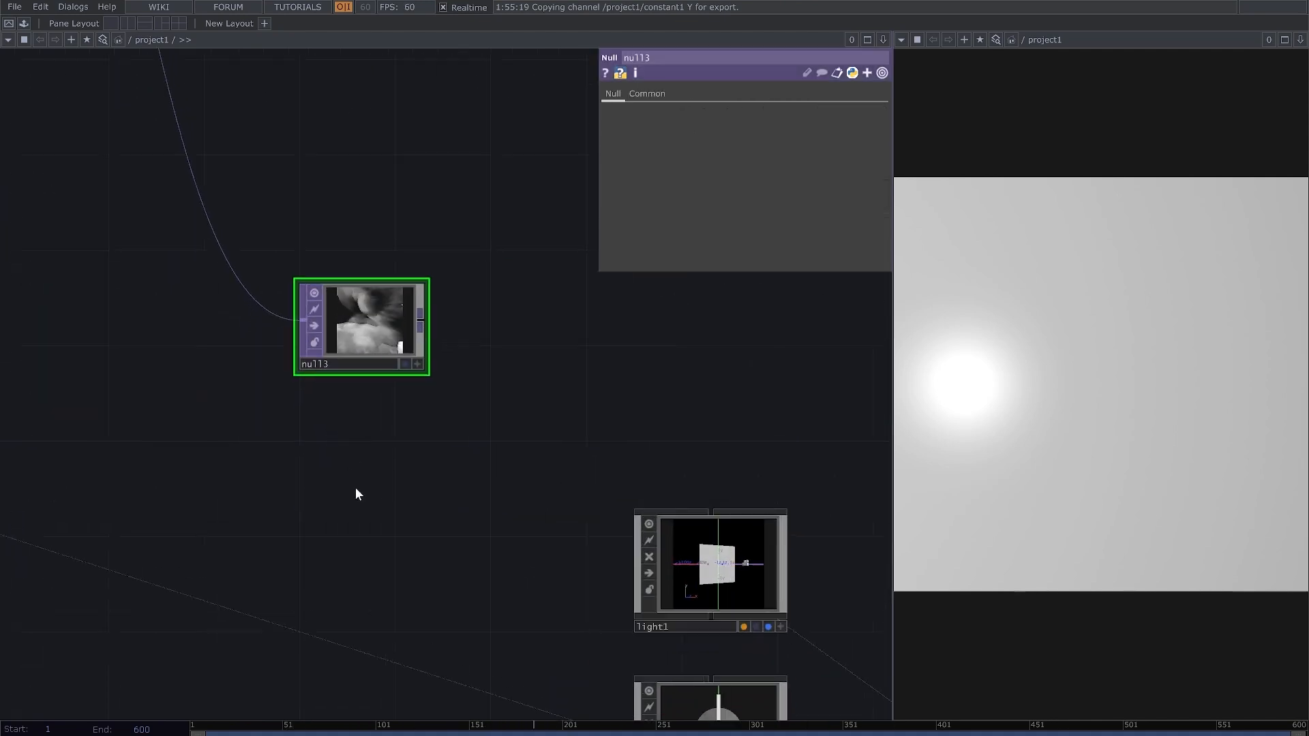
Step: Move the new Null TOP down to just above phong1
{"action": "scroll", "coordinate": [377, 478], "scroll_direction": "down", "scroll_amount": 3}
{"action": "left_click_drag", "start_coordinate": [423, 503], "coordinate": [421, 351]}
{"action": "left_click_drag", "start_coordinate": [363, 267], "coordinate": [402, 470]}
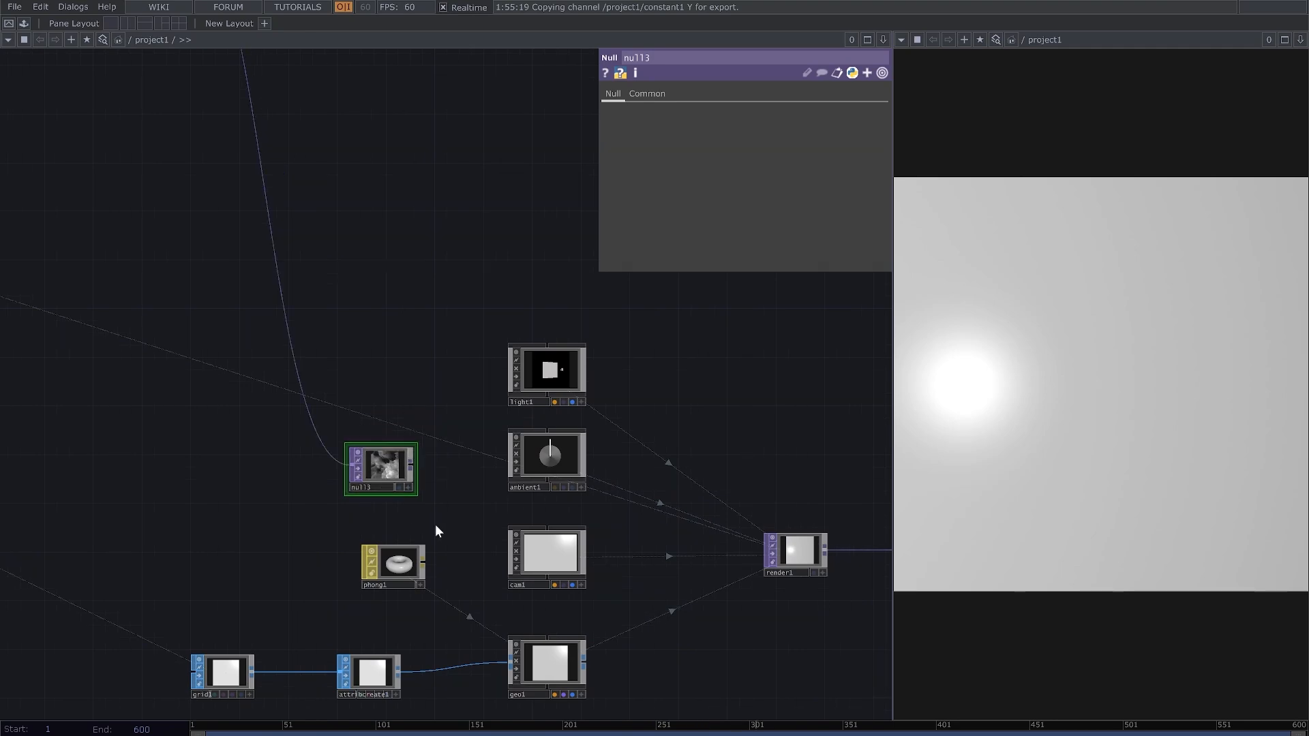
Step: Rename the null connected to level3 as col
{"action": "scroll", "coordinate": [435, 525], "scroll_direction": "down", "scroll_amount": 1}
{"action": "scroll", "coordinate": [416, 478], "scroll_direction": "up", "scroll_amount": 5}
{"action": "scroll", "coordinate": [416, 473], "scroll_direction": "down", "scroll_amount": 8}
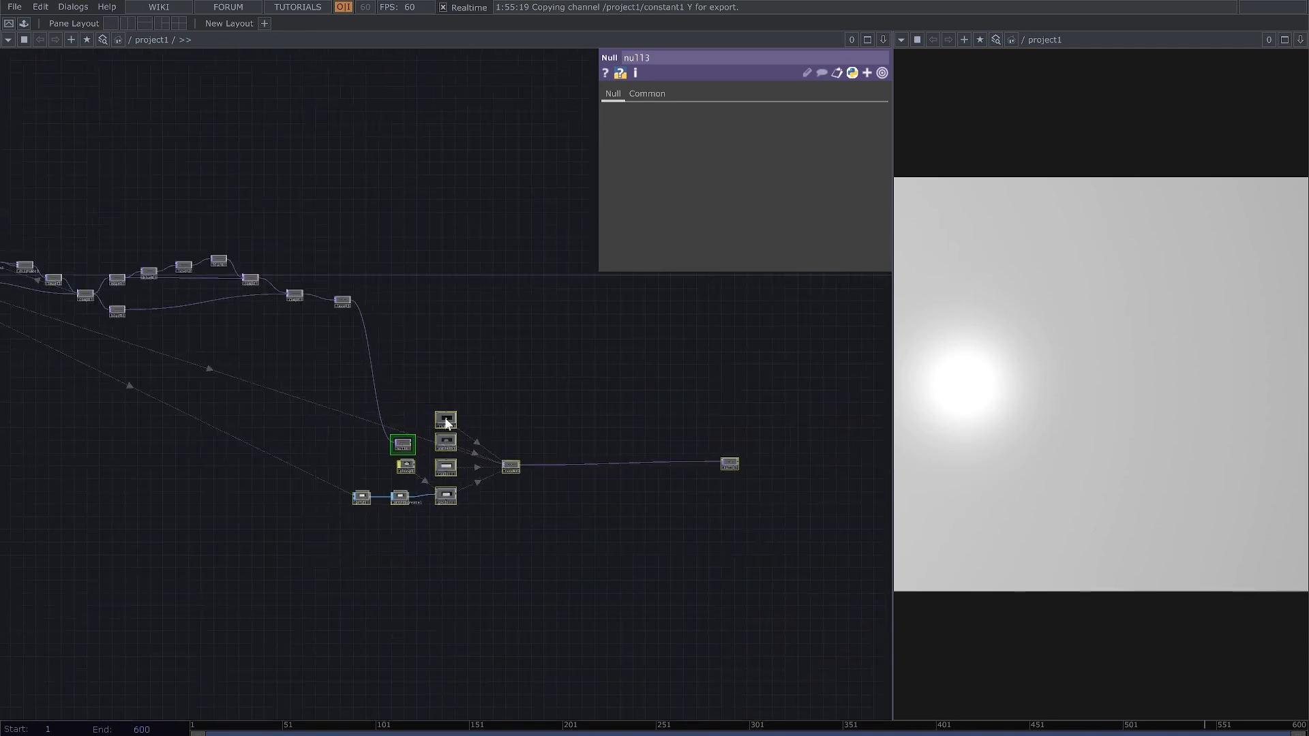
{"action": "left_click_drag", "start_coordinate": [447, 422], "coordinate": [435, 348]}
{"action": "scroll", "coordinate": [424, 430], "scroll_direction": "up", "scroll_amount": 5}
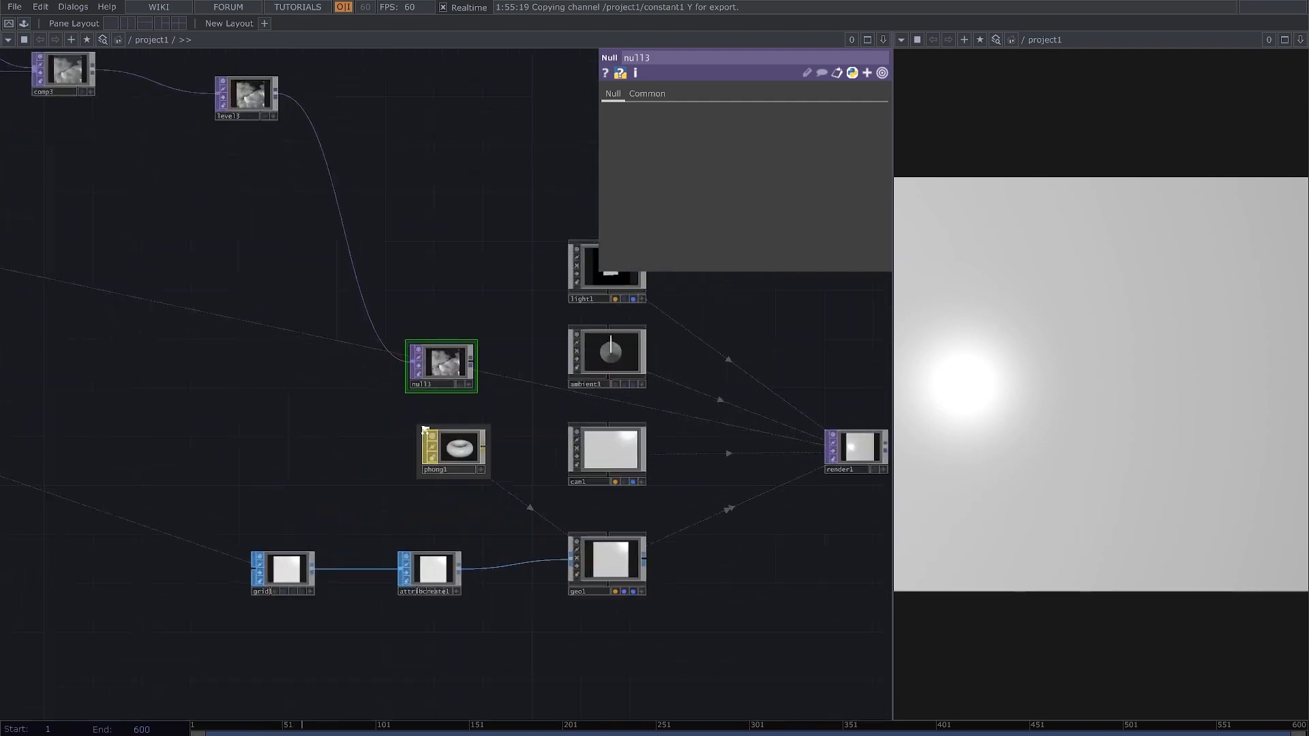
{"action": "scroll", "coordinate": [424, 429], "scroll_direction": "up", "scroll_amount": 5}
{"action": "left_click_drag", "start_coordinate": [553, 360], "coordinate": [459, 405]}
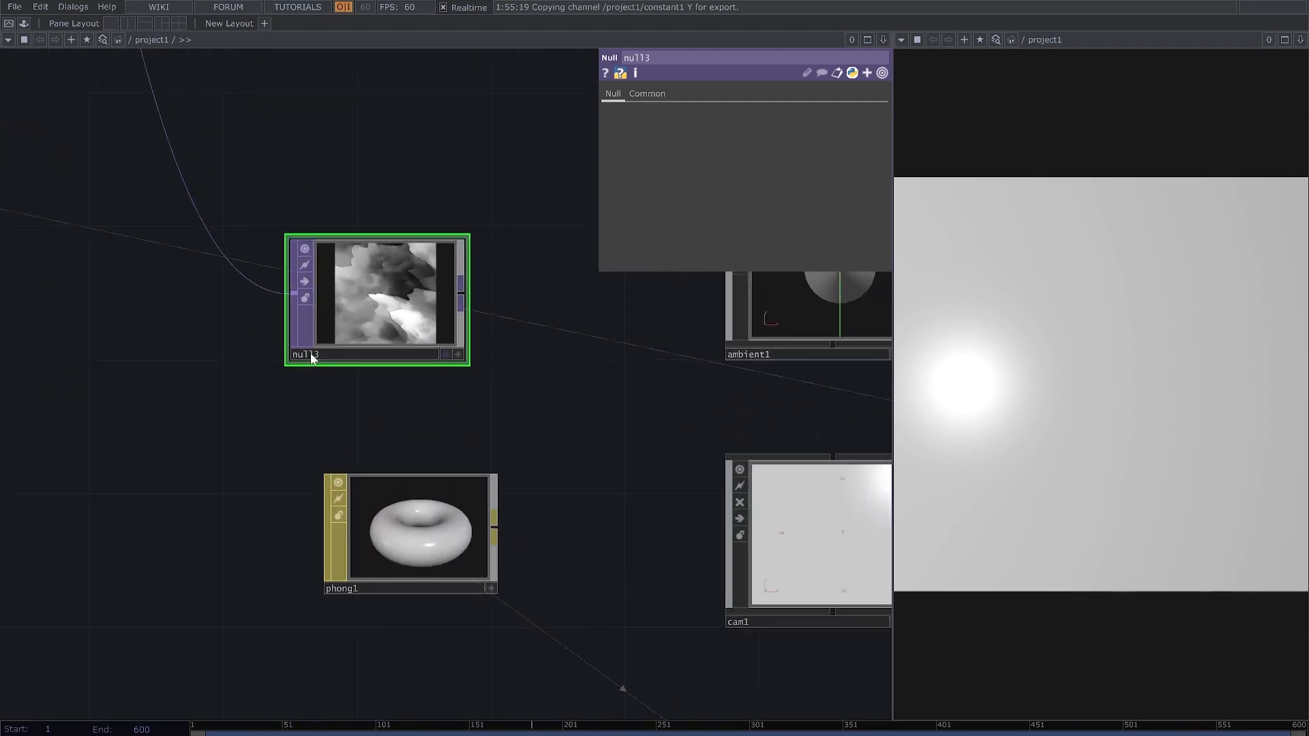
{"action": "double_click", "coordinate": [311, 354]}
{"action": "type", "text": "col"}
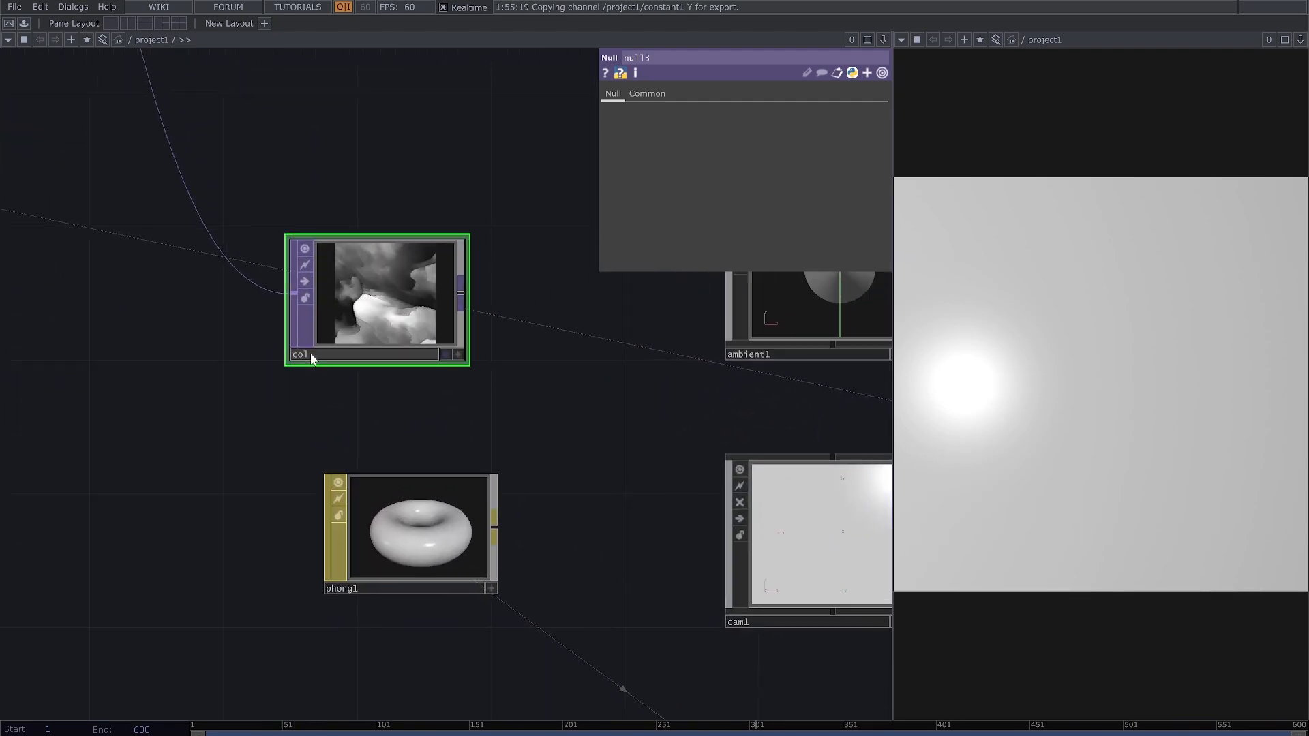
Step: Assign the col null to phong1 as its Color Map and show only the material's non-default parameters
{"action": "left_click", "coordinate": [432, 516]}
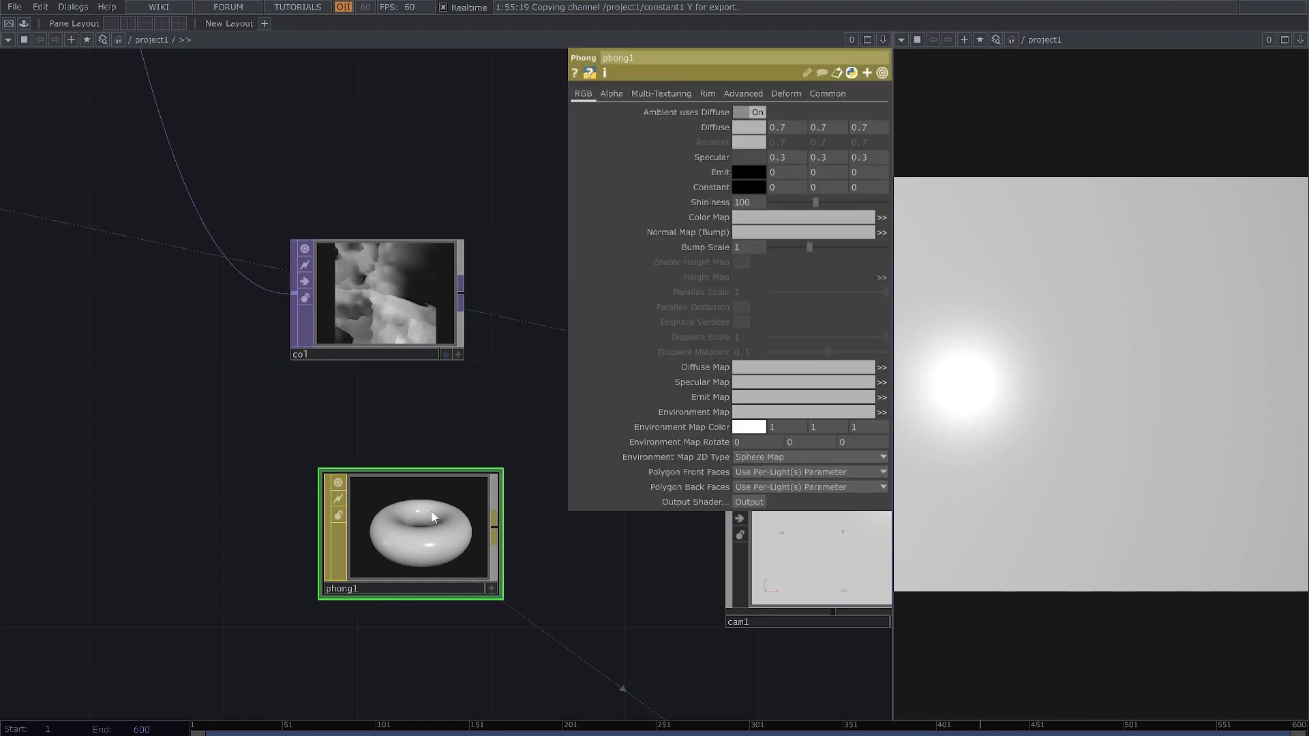
{"action": "left_click_drag", "start_coordinate": [390, 249], "coordinate": [754, 219]}
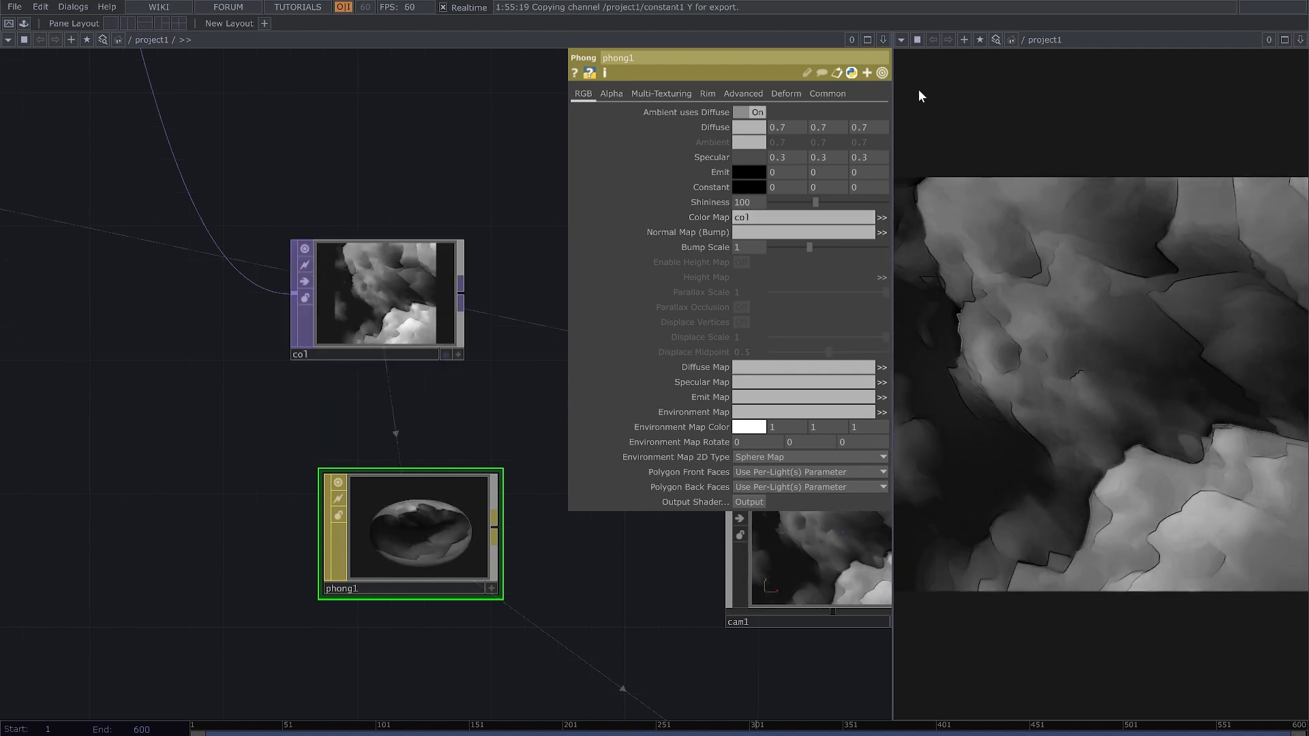
{"action": "left_click", "coordinate": [881, 73]}
Step: Add a Normal Map TOP beside col and connect level3's output to it
{"action": "scroll", "coordinate": [614, 537], "scroll_direction": "down", "scroll_amount": 3}
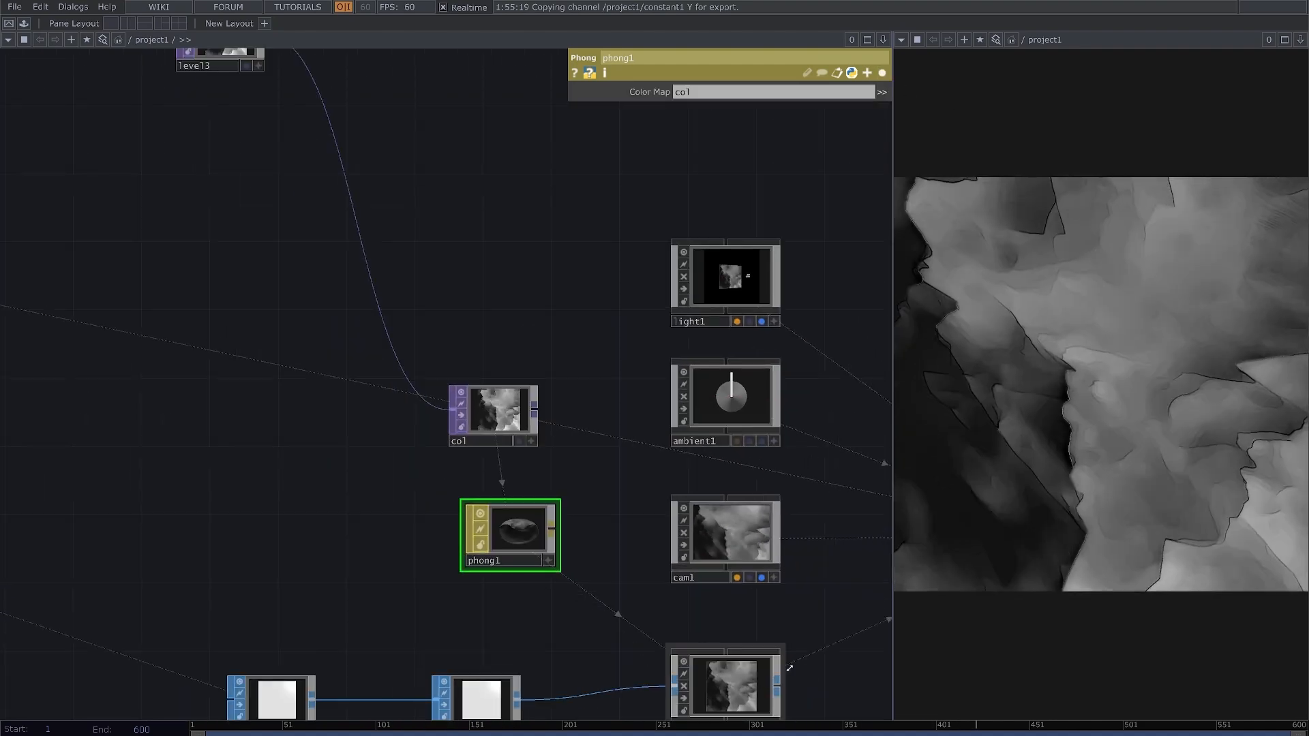
{"action": "left_click_drag", "start_coordinate": [351, 619], "coordinate": [295, 563]}
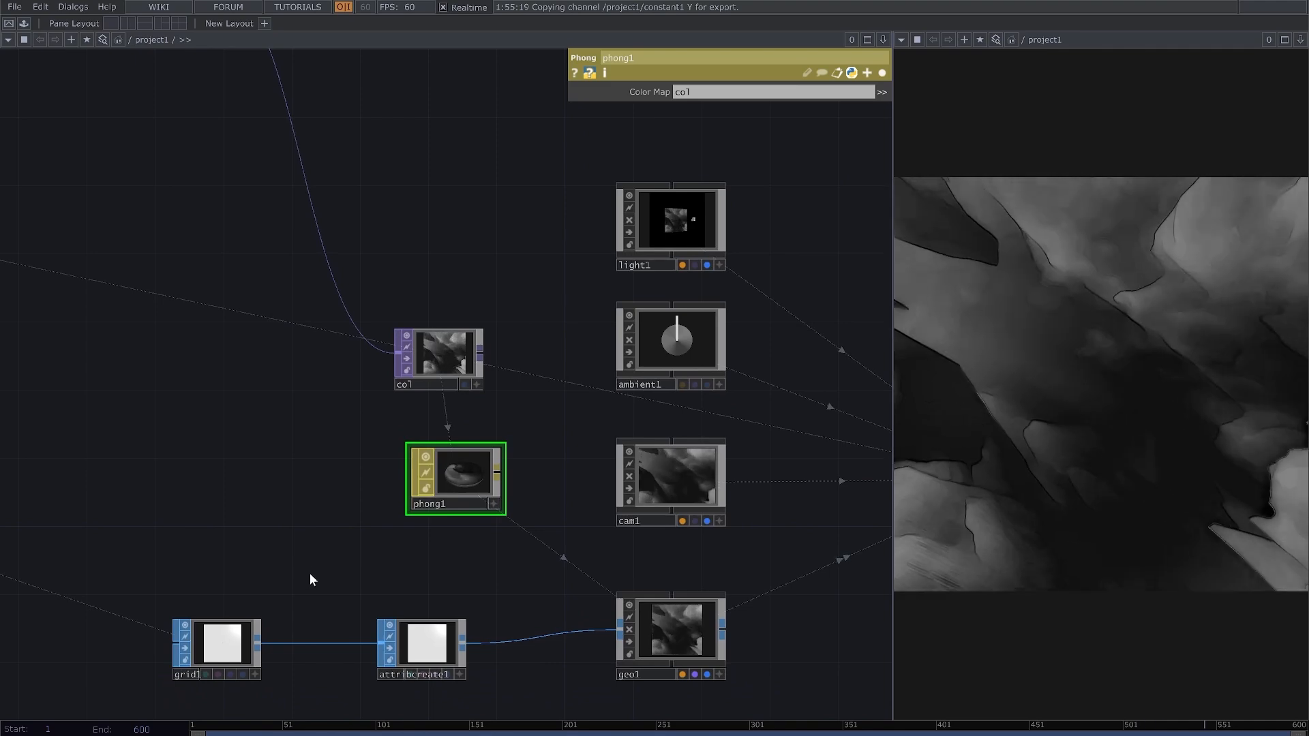
{"action": "left_click_drag", "start_coordinate": [266, 466], "coordinate": [451, 558]}
{"action": "key", "text": "Tab"}
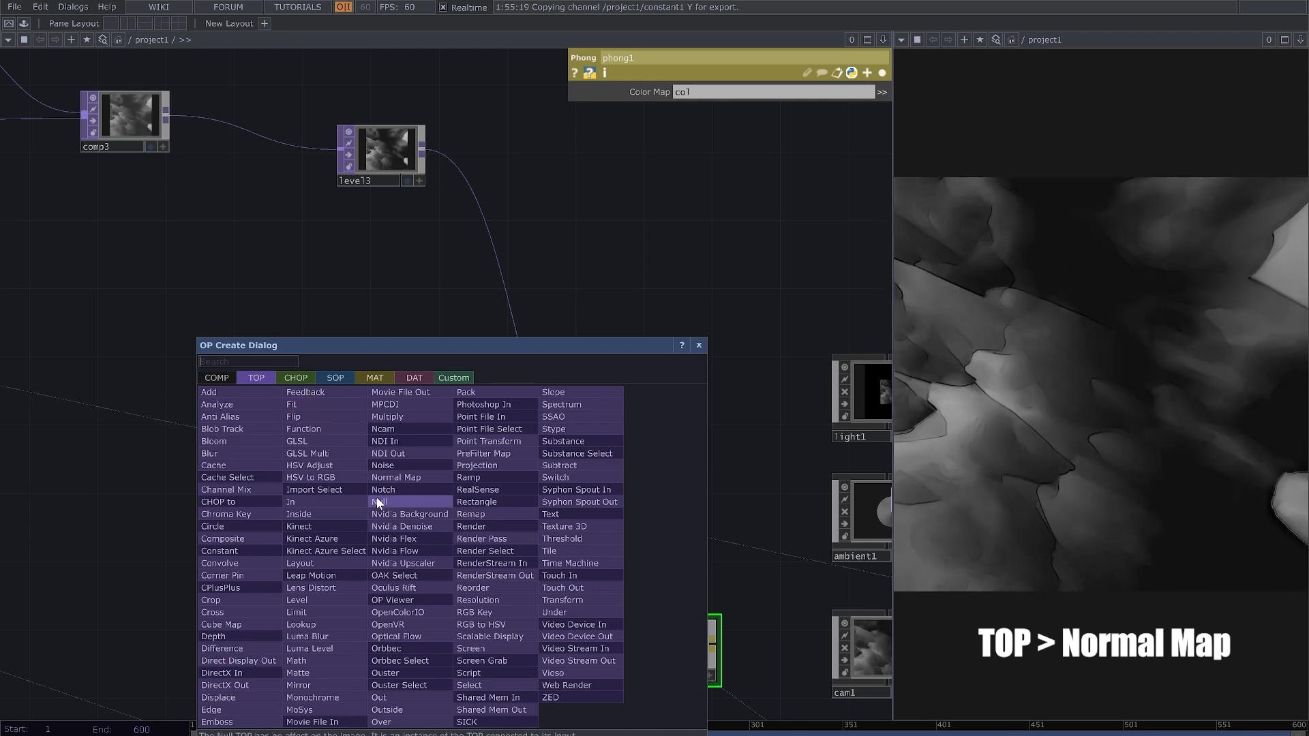
{"action": "left_click", "coordinate": [410, 476]}
{"action": "left_click", "coordinate": [462, 530]}
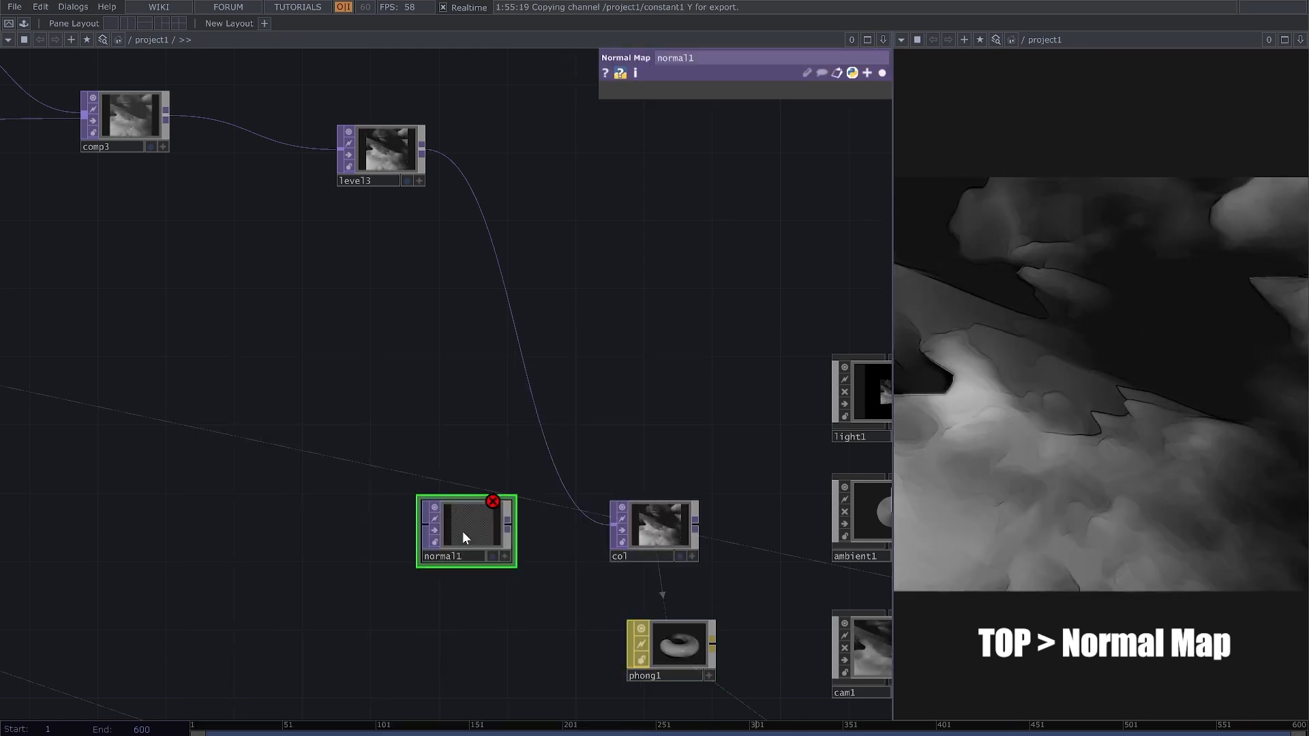
{"action": "left_click", "coordinate": [423, 147]}
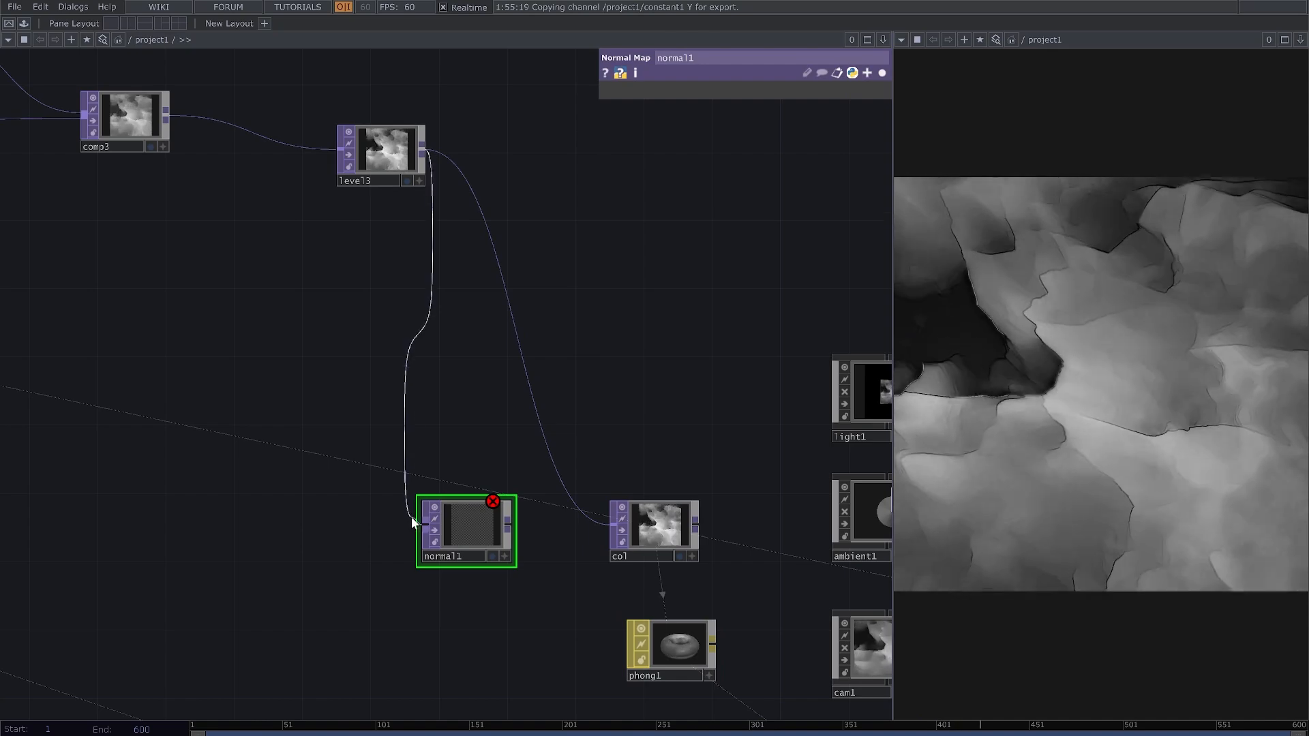
{"action": "left_click", "coordinate": [411, 517]}
Step: Align level3 with comp3 and move col and phong1 up relative to the Normal Map node
{"action": "left_click_drag", "start_coordinate": [387, 143], "coordinate": [352, 109]}
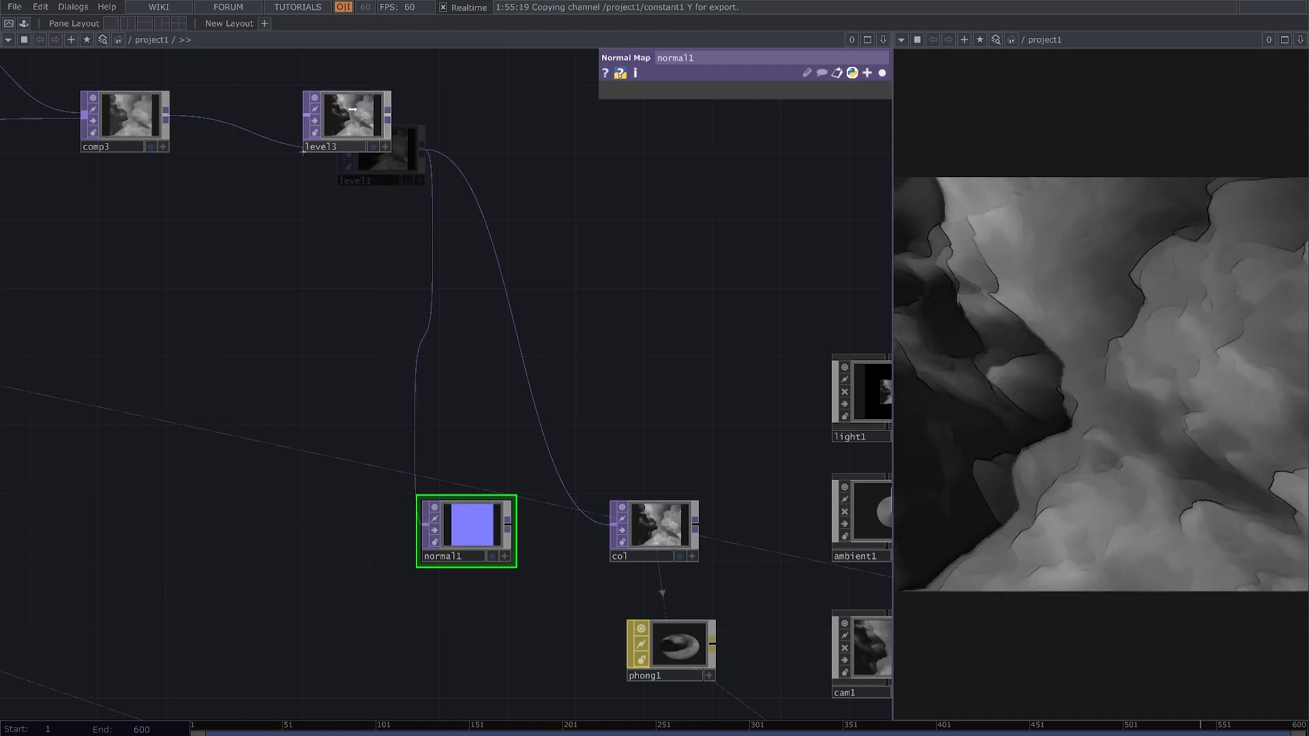
{"action": "left_click_drag", "start_coordinate": [485, 606], "coordinate": [406, 471]}
{"action": "left_click_drag", "start_coordinate": [575, 385], "coordinate": [575, 284]}
{"action": "left_click_drag", "start_coordinate": [579, 508], "coordinate": [579, 406]}
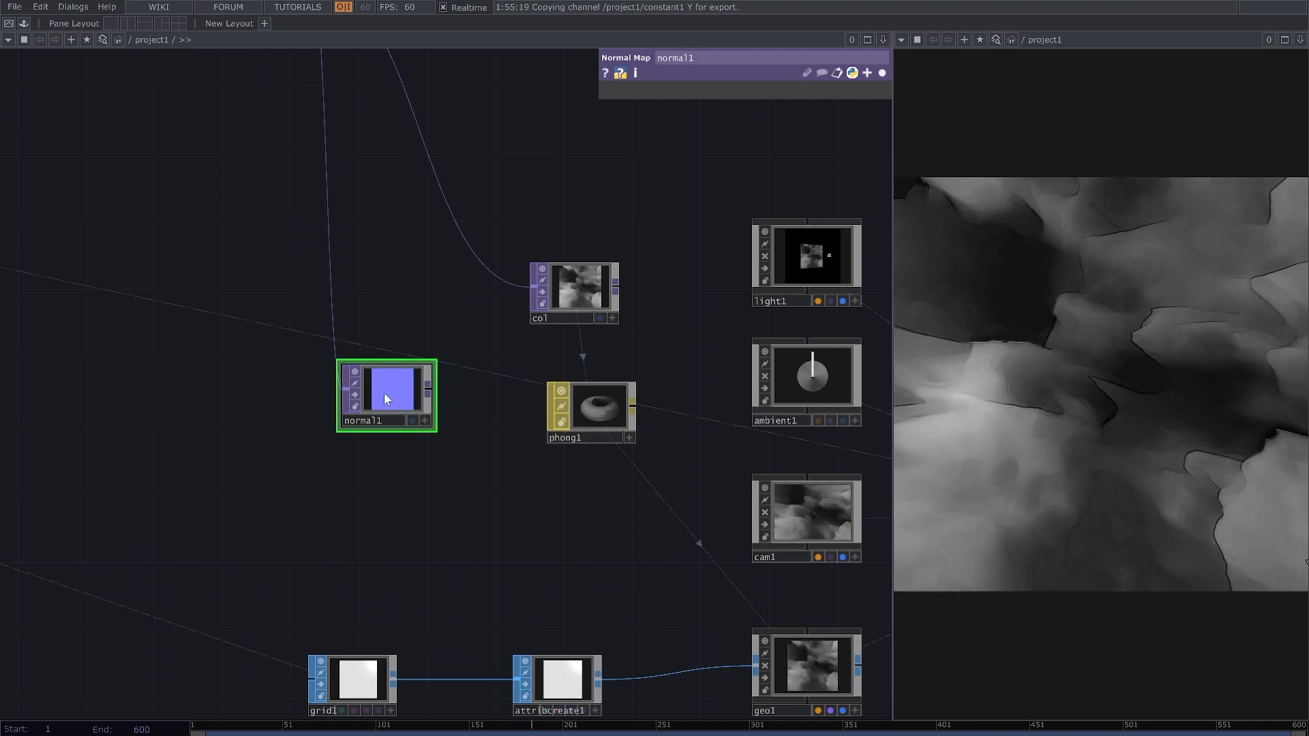
Step: Show all parameters again and assign normal1 to phong1 as its Normal Map (Bump)
{"action": "left_click", "coordinate": [881, 73]}
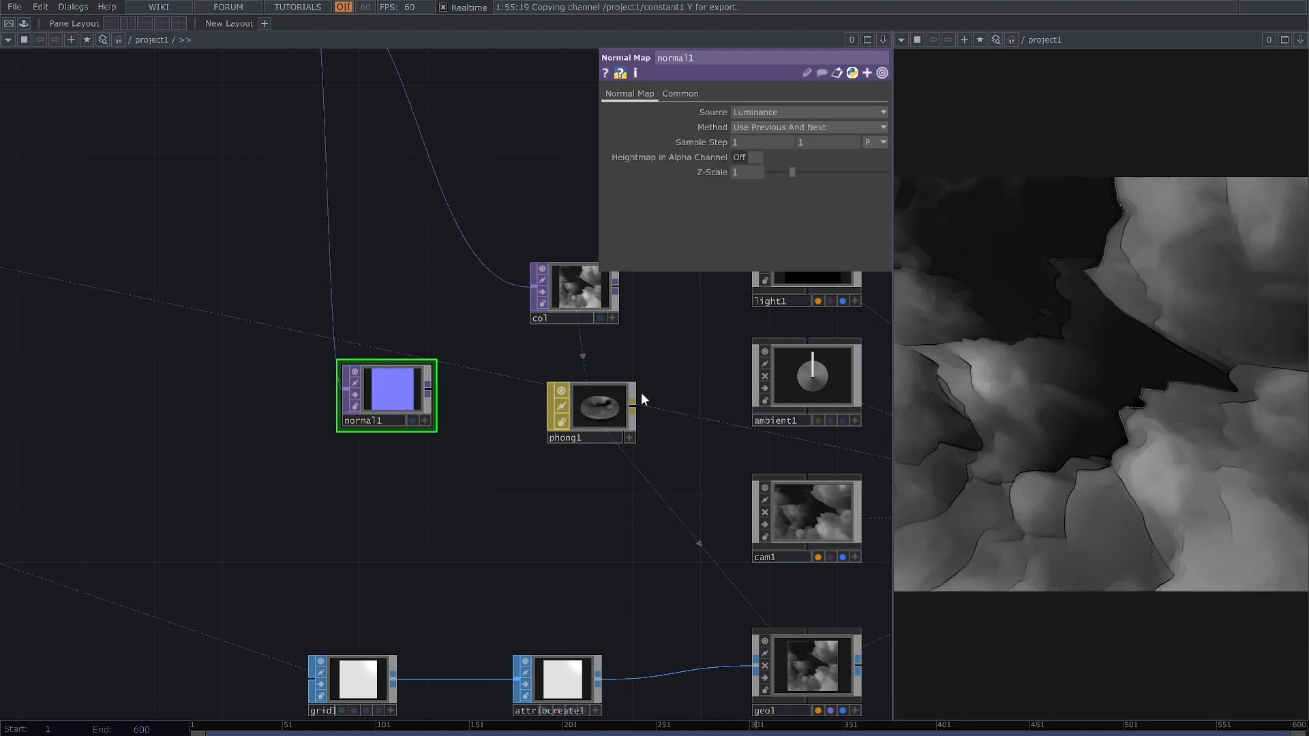
{"action": "left_click", "coordinate": [634, 405]}
{"action": "left_click_drag", "start_coordinate": [517, 478], "coordinate": [470, 483]}
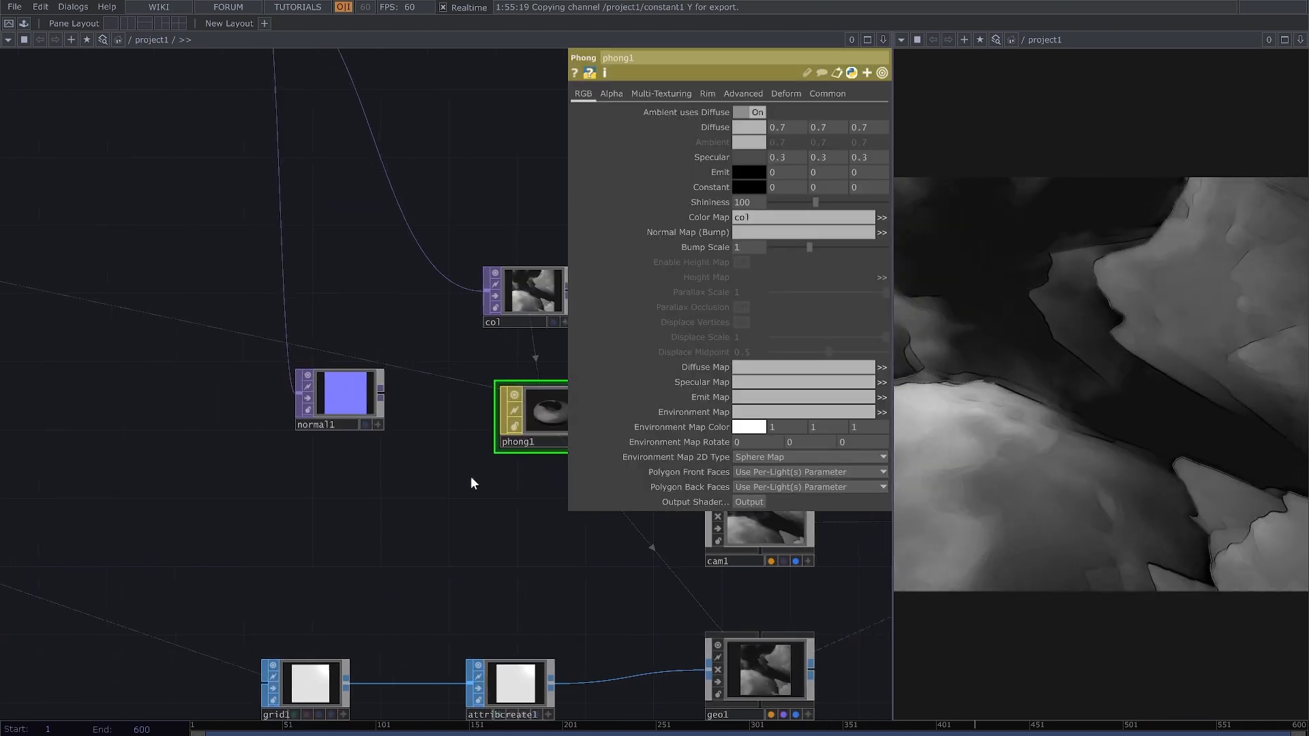
{"action": "left_click_drag", "start_coordinate": [329, 394], "coordinate": [741, 236]}
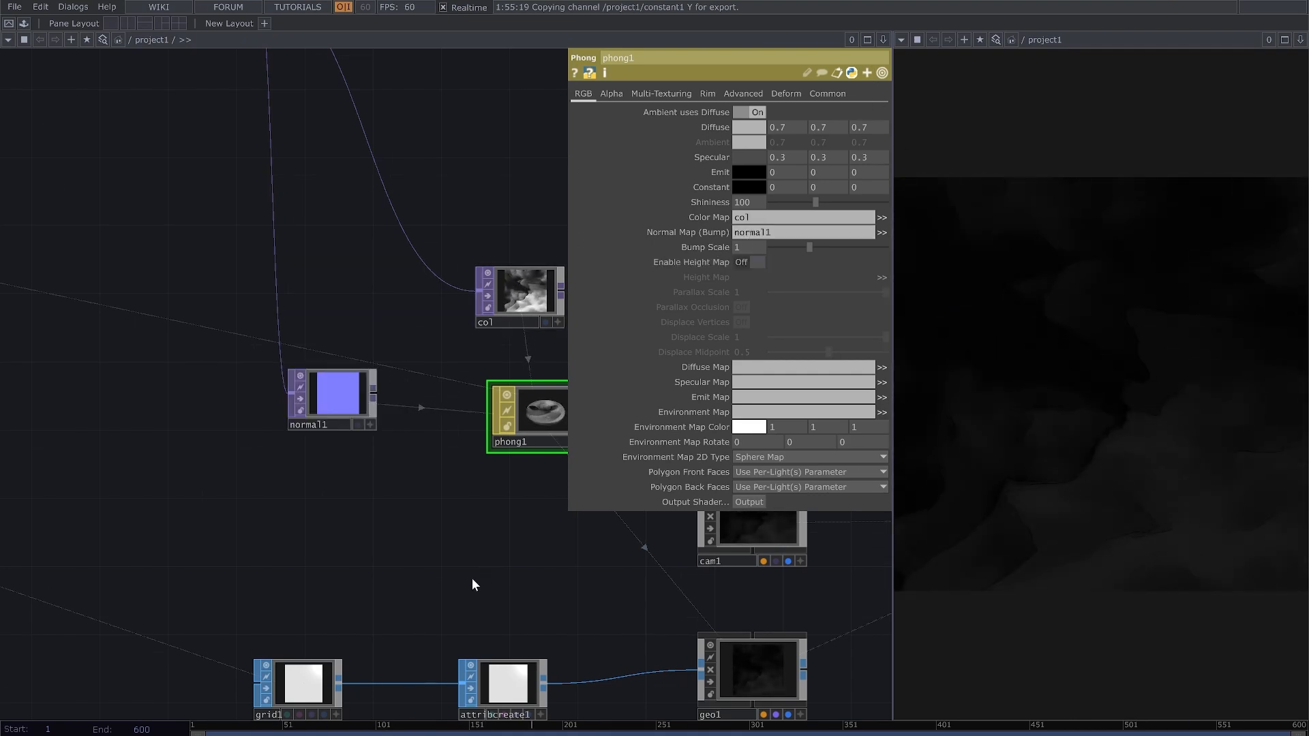
Step: Turn on Compute Normals and Compute Tangents for attribcreate1
{"action": "left_click_drag", "start_coordinate": [471, 579], "coordinate": [359, 380]}
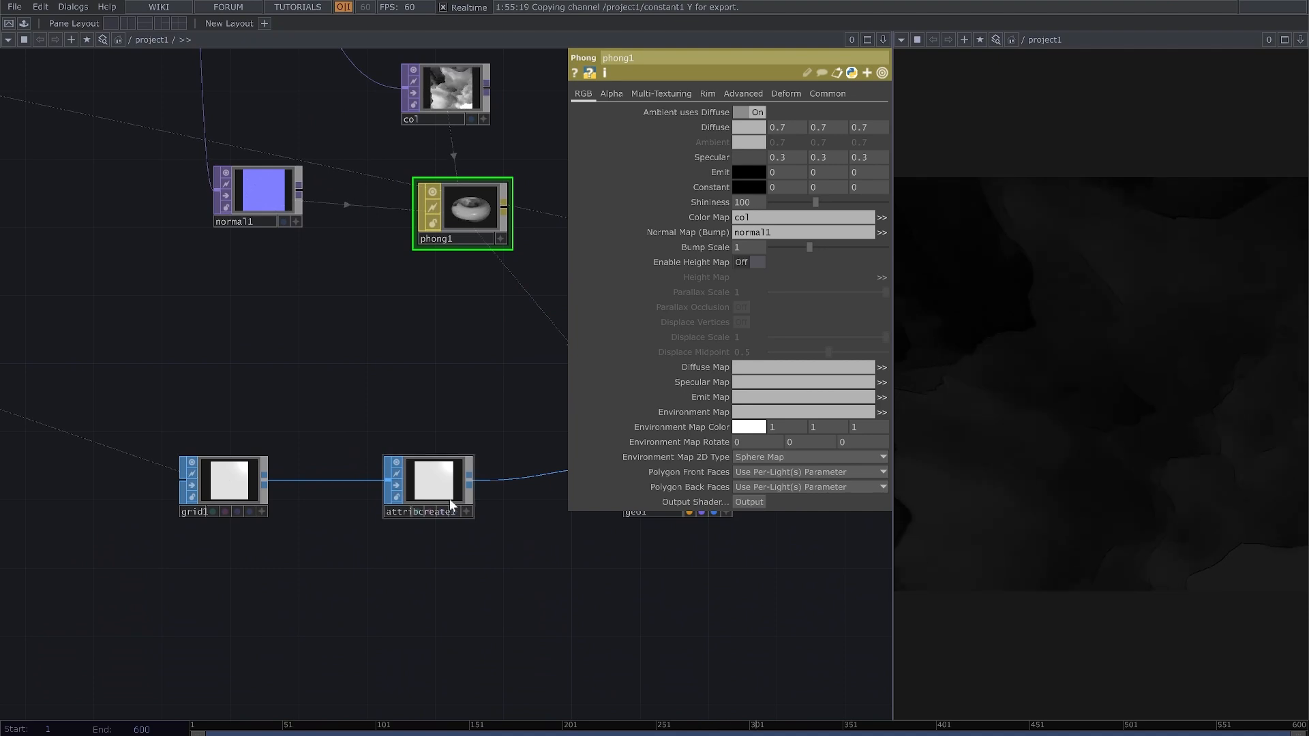
{"action": "left_click", "coordinate": [401, 507]}
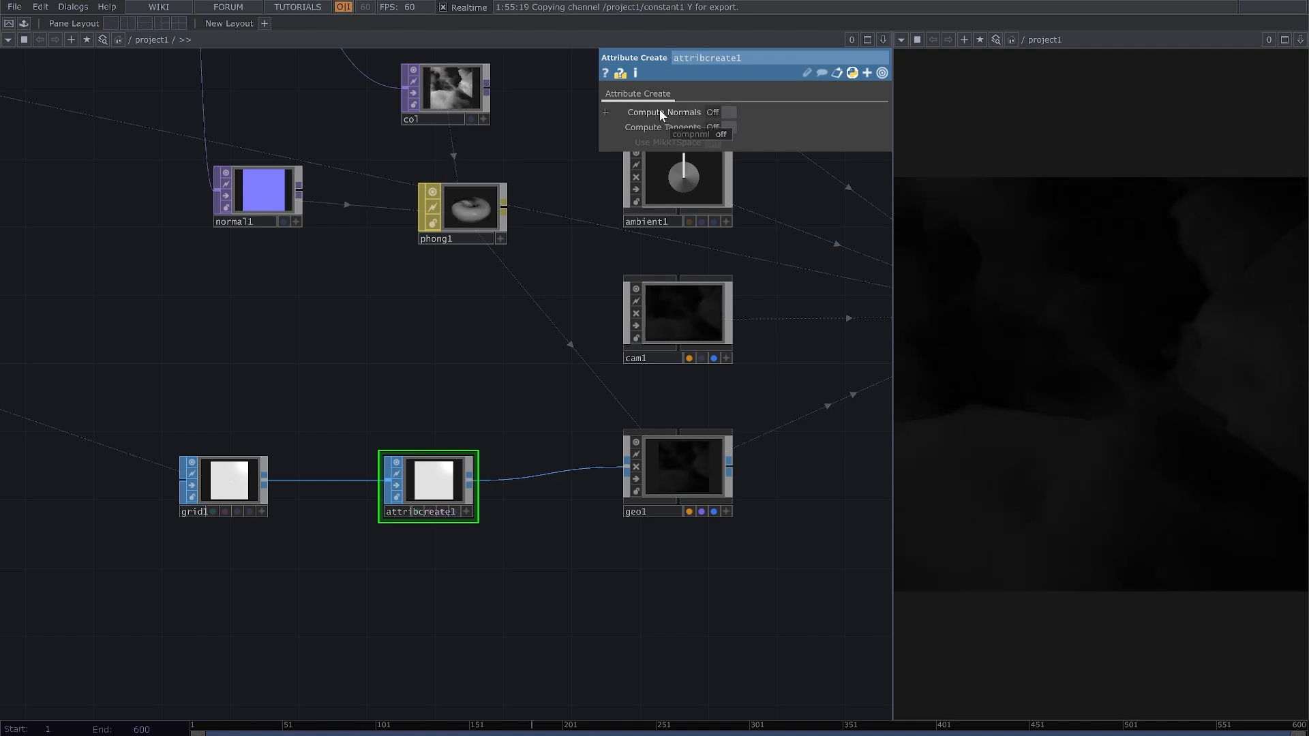
{"action": "left_click", "coordinate": [727, 127]}
{"action": "scroll", "coordinate": [433, 380], "scroll_direction": "up", "scroll_amount": 5}
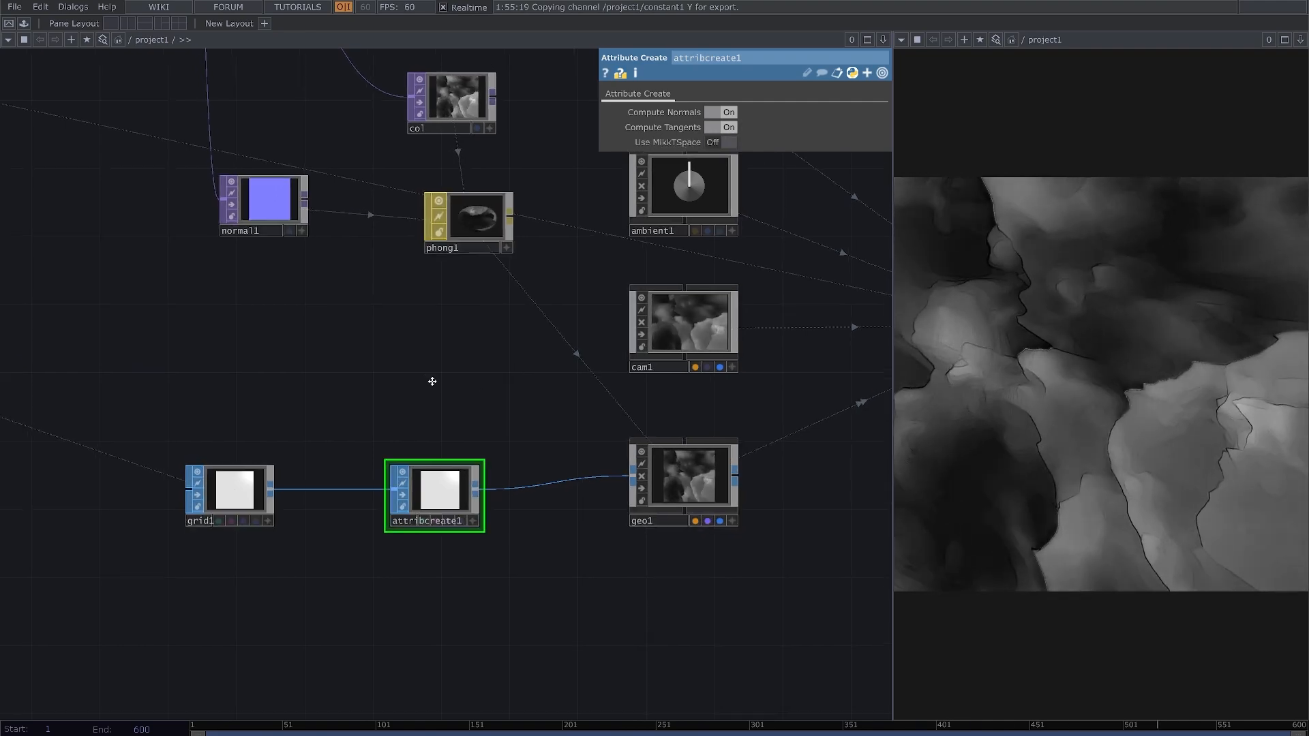
Step: Set the Z-Scale of the normal1 Normal Map to 1.35
{"action": "left_click", "coordinate": [288, 270]}
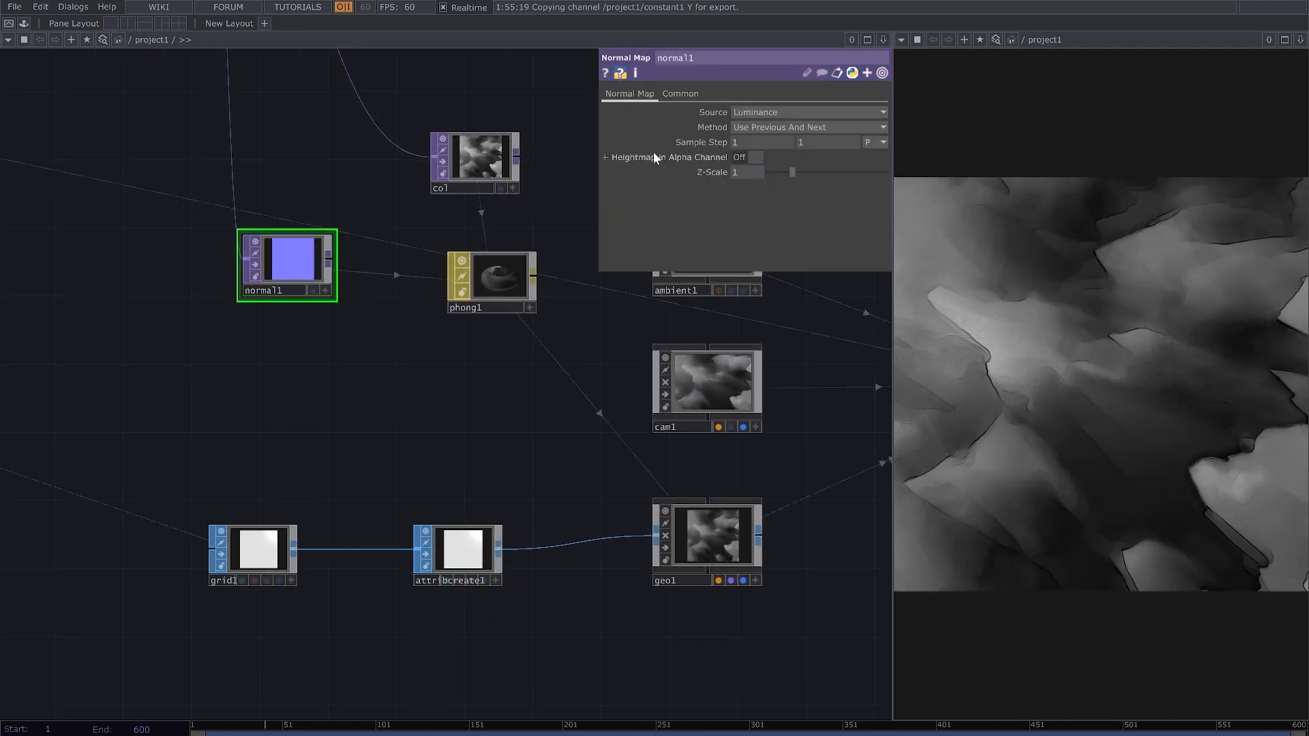
{"action": "left_click_drag", "start_coordinate": [788, 173], "coordinate": [828, 187]}
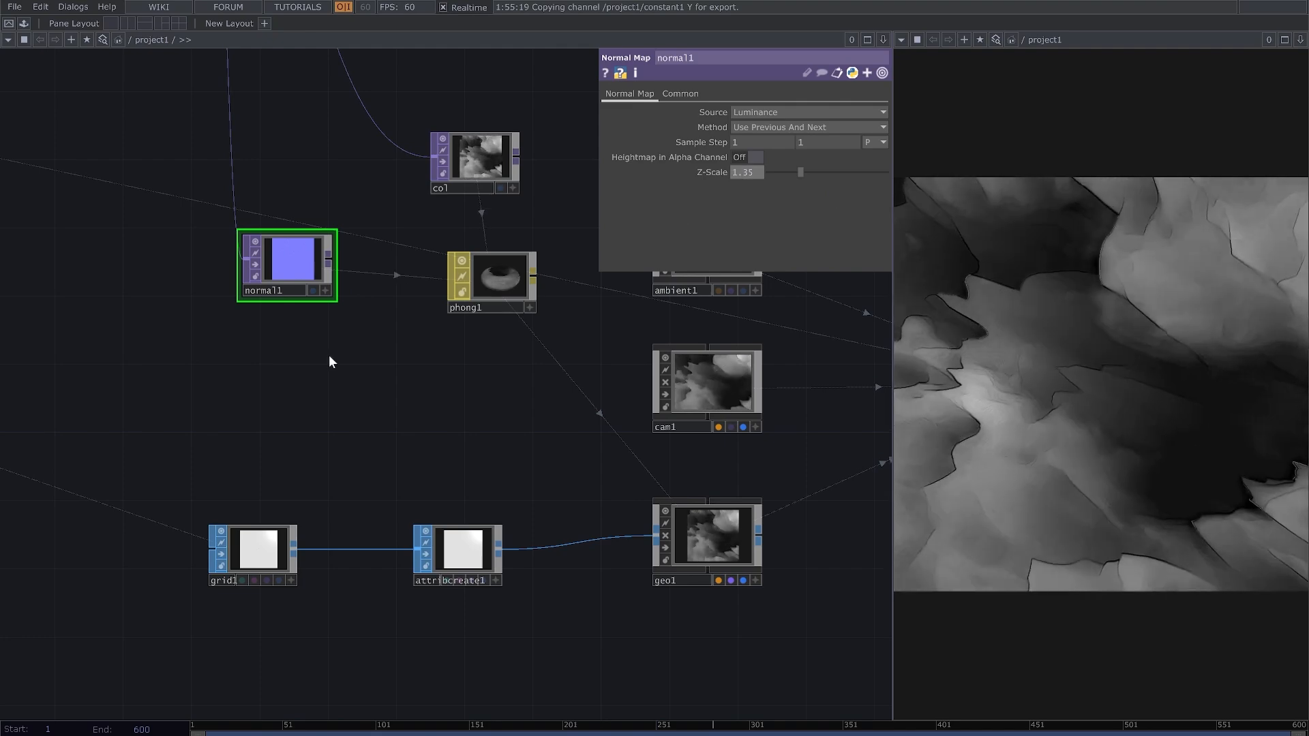
Step: Turn on Enable Height Map, Parallax Occlusion and Displace Vertices for phong1
{"action": "left_click_drag", "start_coordinate": [391, 397], "coordinate": [391, 344]}
{"action": "scroll", "coordinate": [333, 329], "scroll_direction": "down", "scroll_amount": 2}
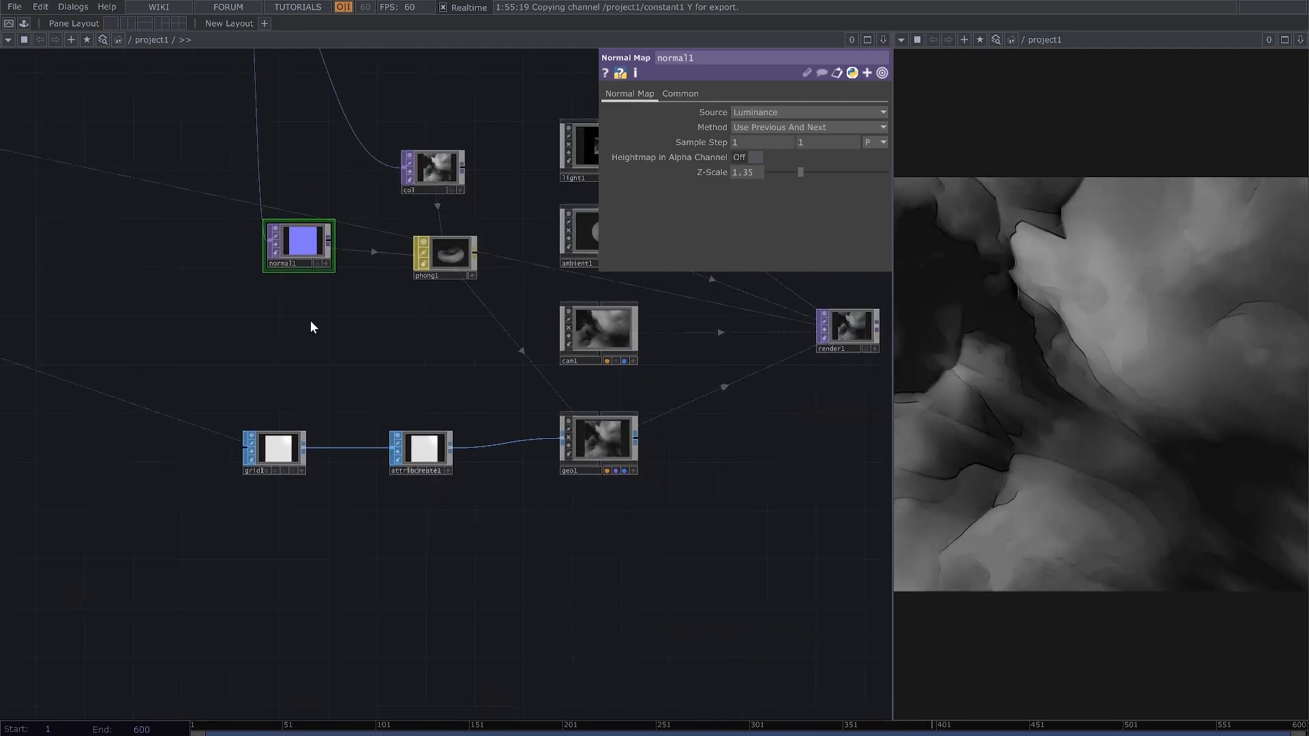
{"action": "left_click_drag", "start_coordinate": [310, 320], "coordinate": [323, 364]}
{"action": "left_click", "coordinate": [458, 295]}
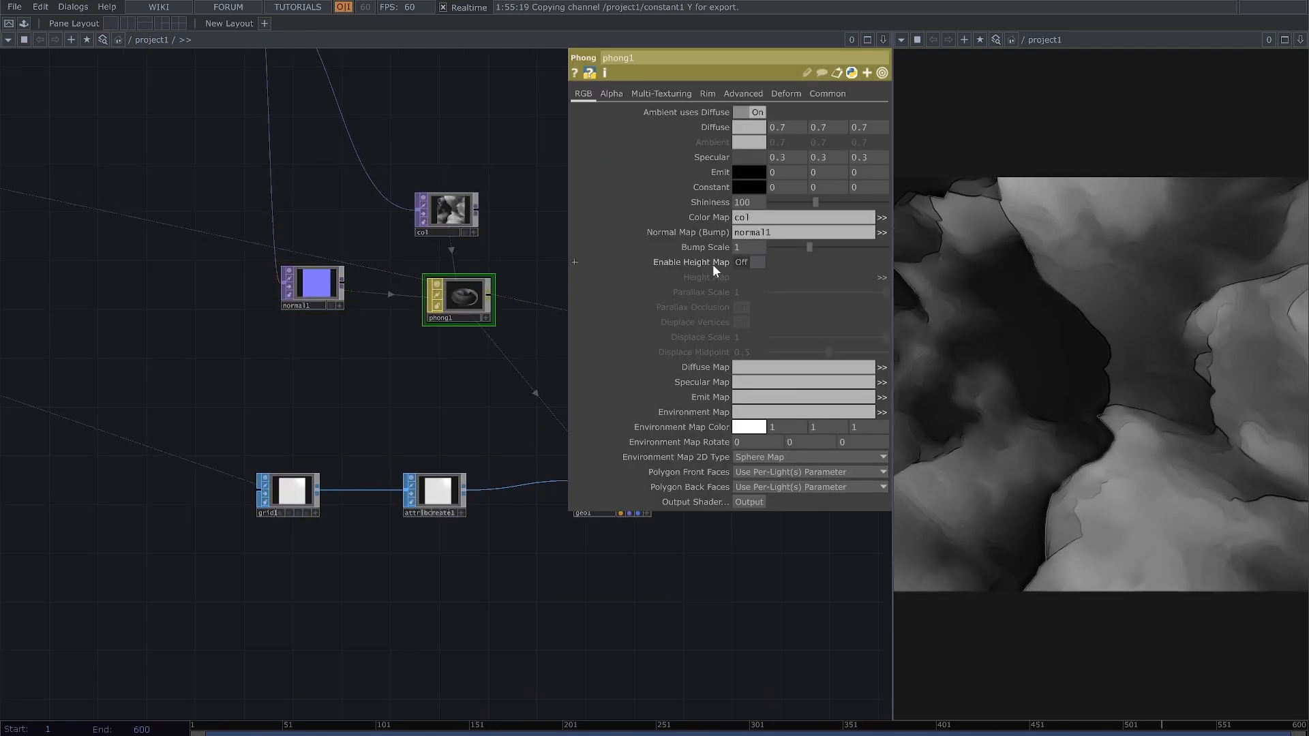
{"action": "left_click", "coordinate": [754, 263]}
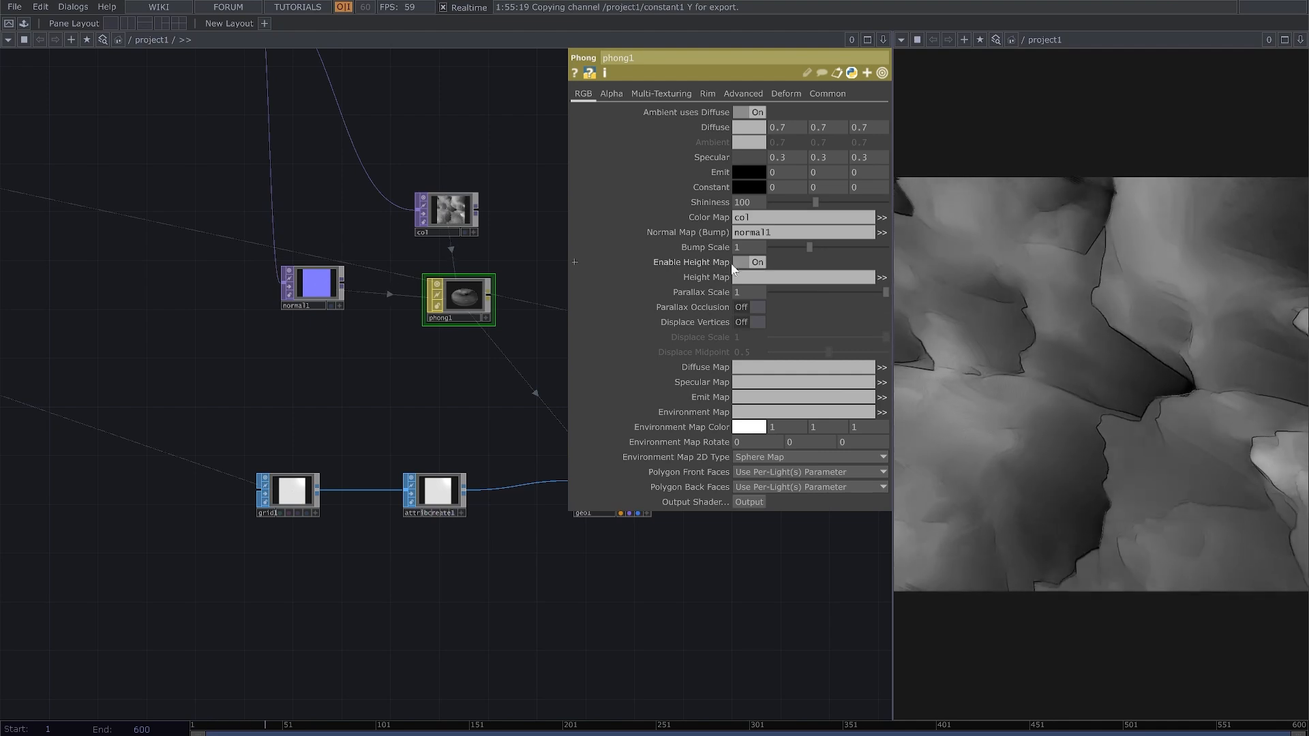
{"action": "left_click", "coordinate": [750, 309]}
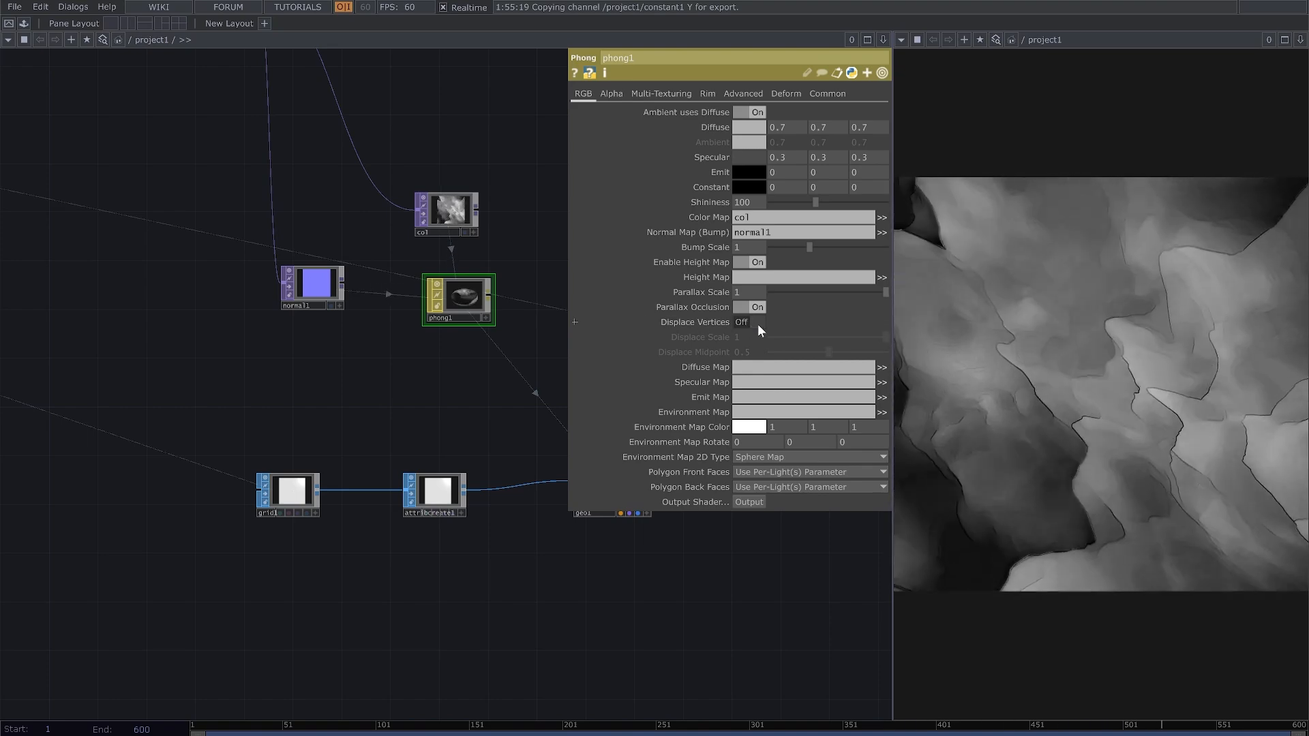
{"action": "left_click", "coordinate": [754, 322]}
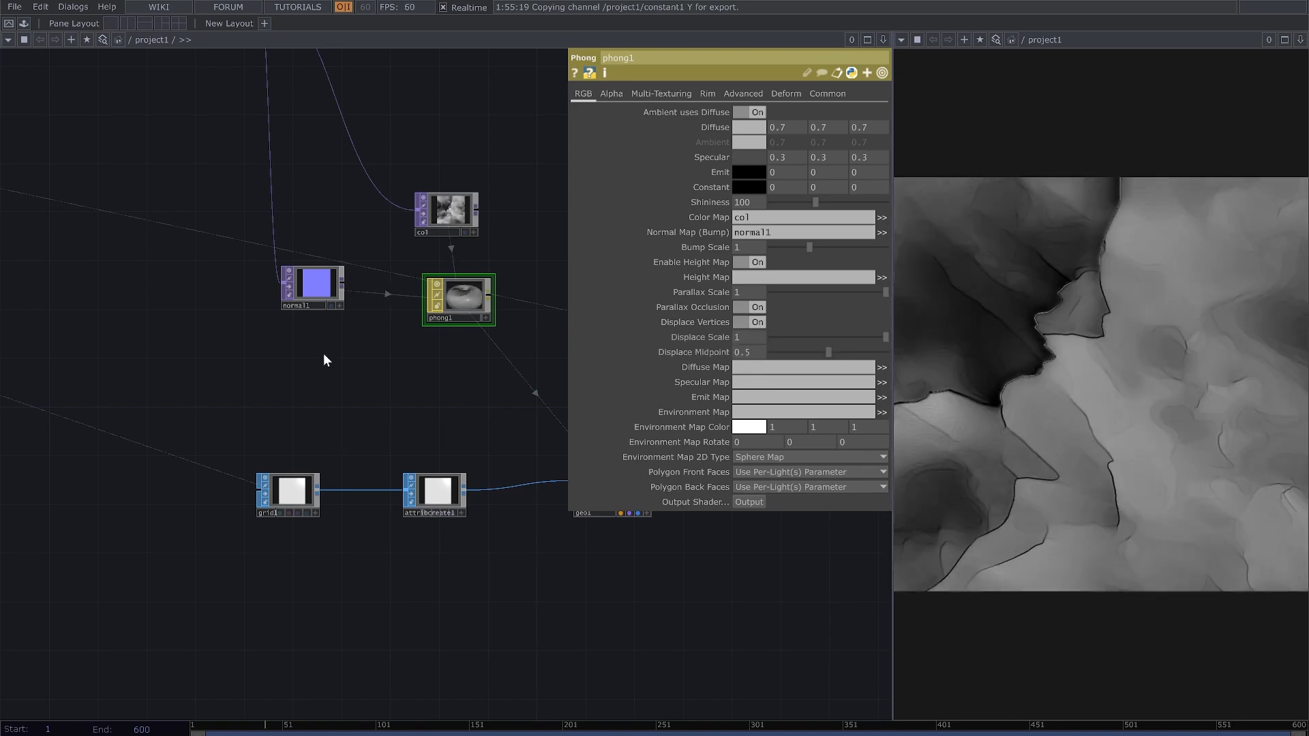
Step: Add a Level TOP below normal1 and connect level3's output to it
{"action": "left_click_drag", "start_coordinate": [323, 356], "coordinate": [386, 429]}
{"action": "scroll", "coordinate": [343, 429], "scroll_direction": "down", "scroll_amount": 3}
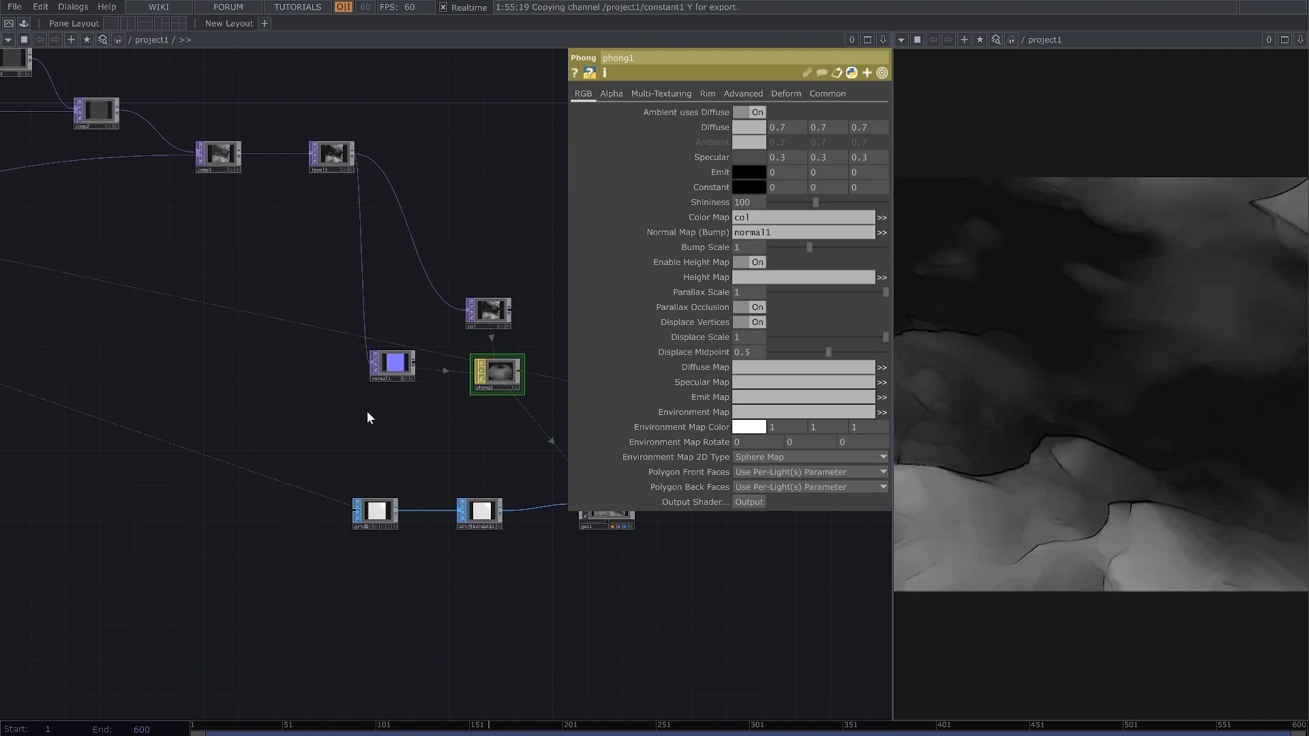
{"action": "key", "text": "Tab"}
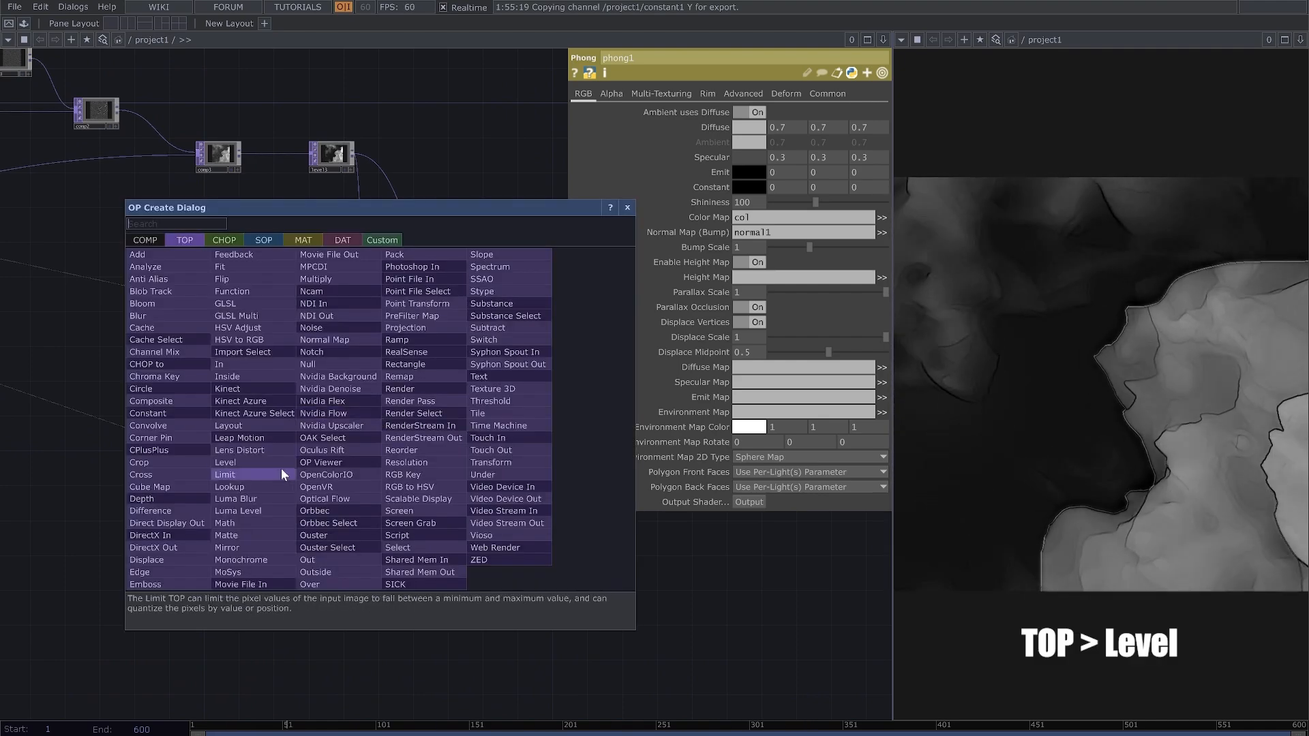
{"action": "left_click", "coordinate": [253, 462]}
{"action": "left_click", "coordinate": [346, 419]}
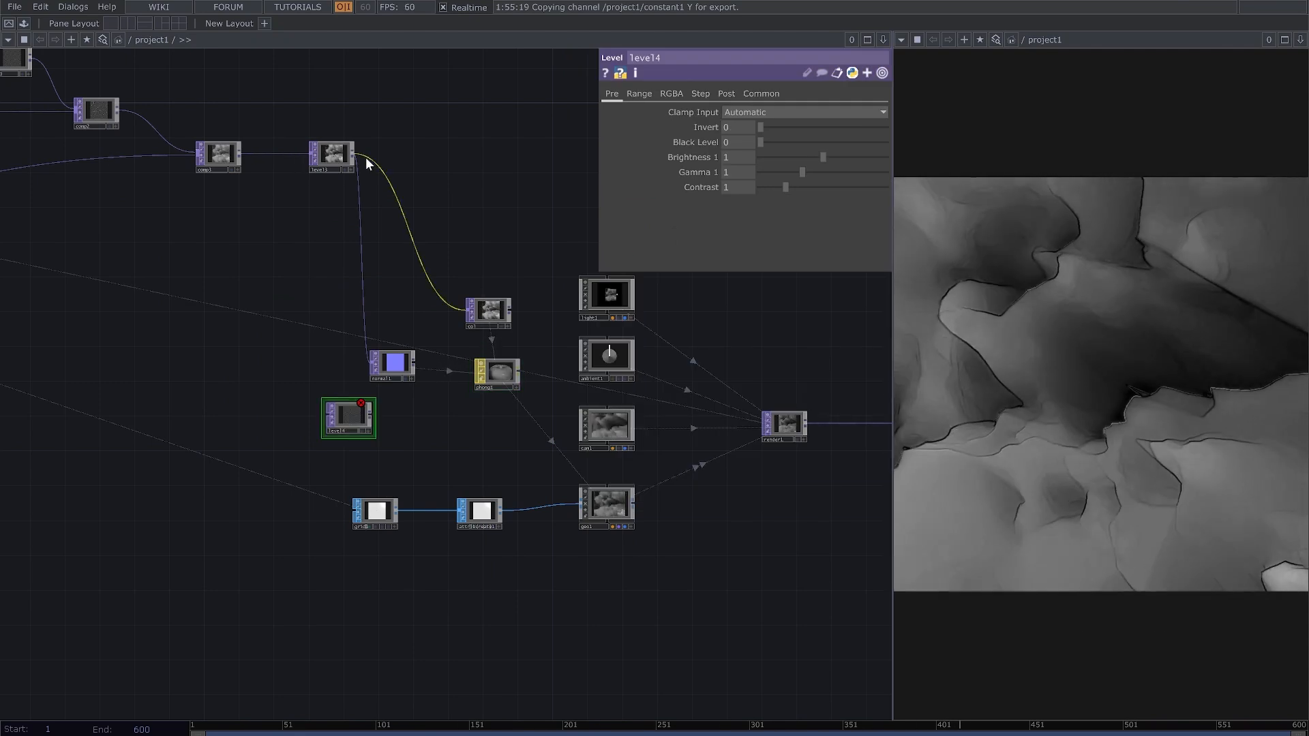
{"action": "left_click", "coordinate": [333, 423]}
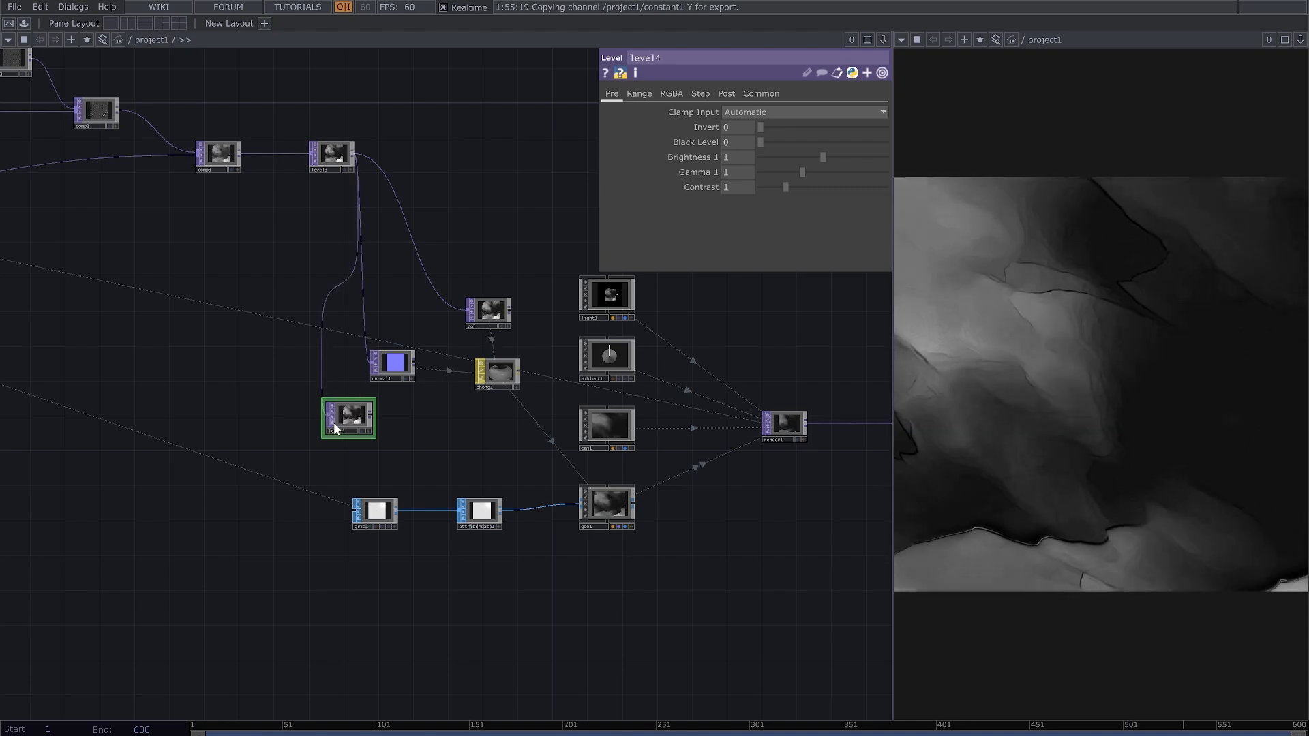
Step: Add a Null TOP fed by level4 and rename it dis
{"action": "scroll", "coordinate": [349, 423], "scroll_direction": "up", "scroll_amount": 3}
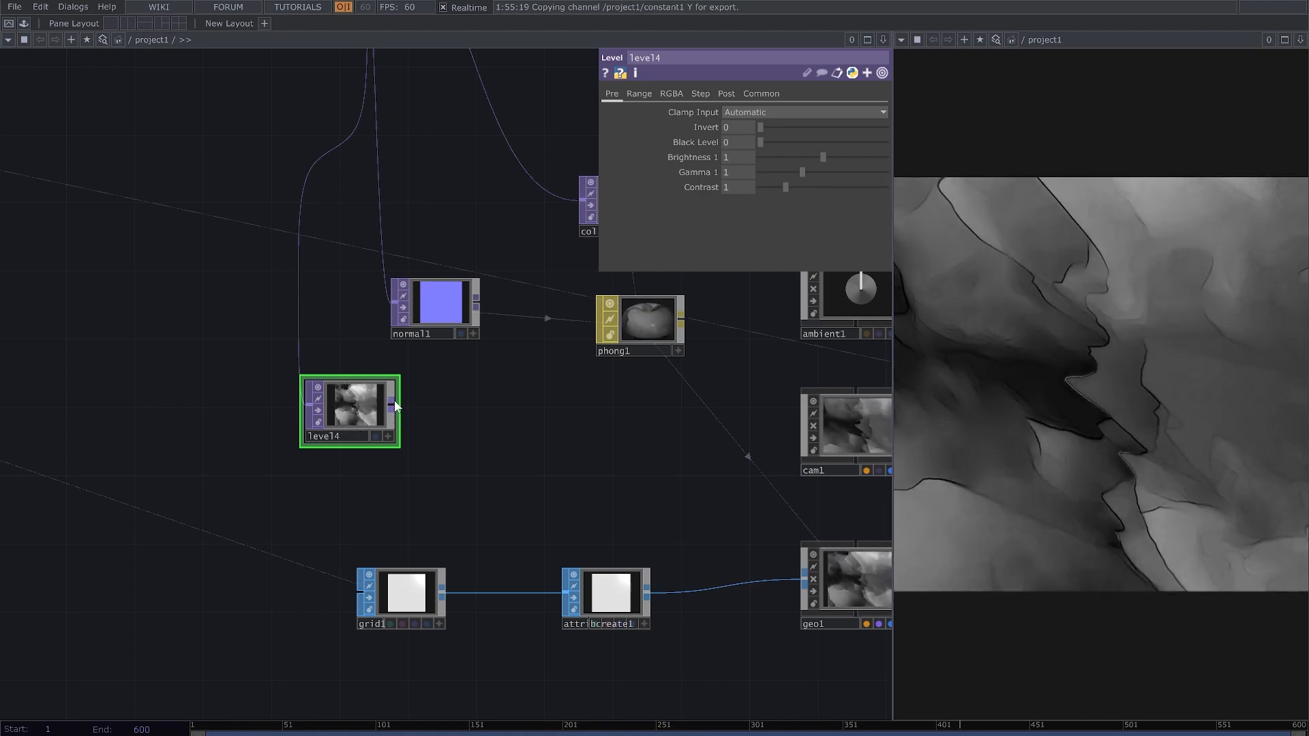
{"action": "key", "text": "Tab"}
{"action": "left_click", "coordinate": [322, 350]}
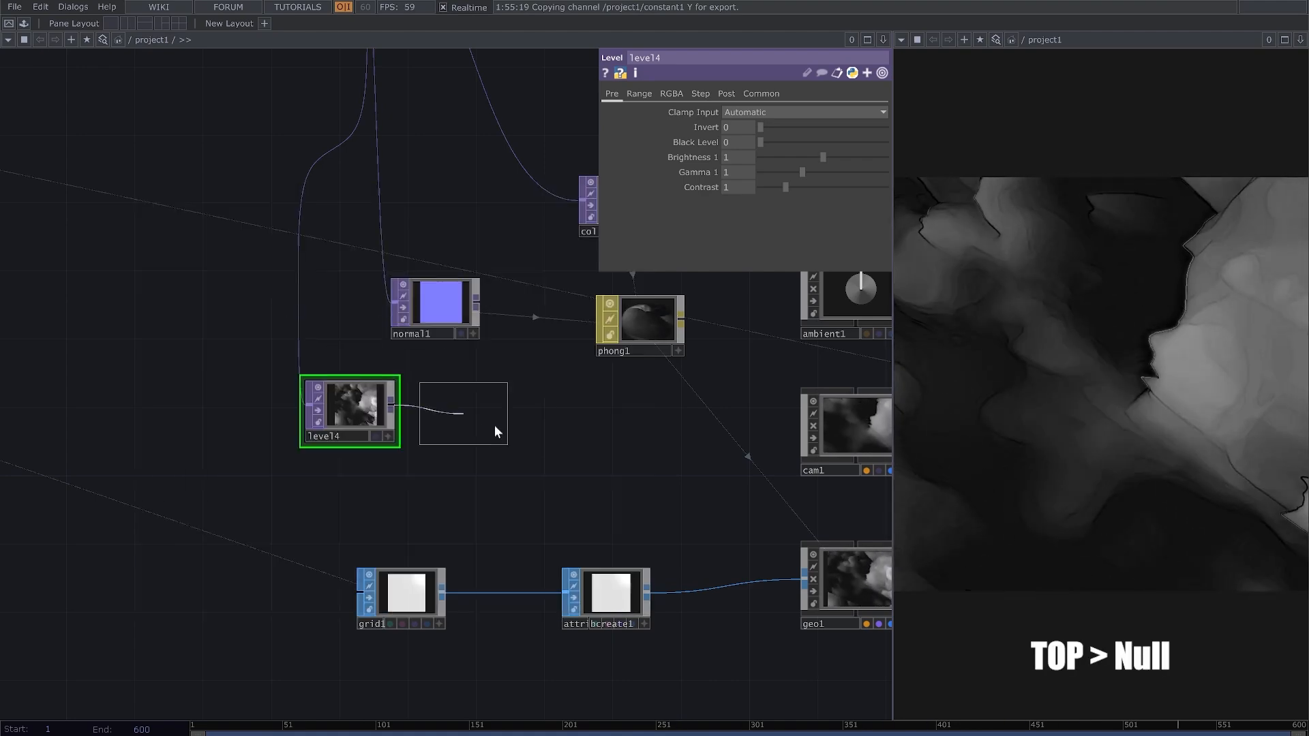
{"action": "left_click", "coordinate": [575, 430]}
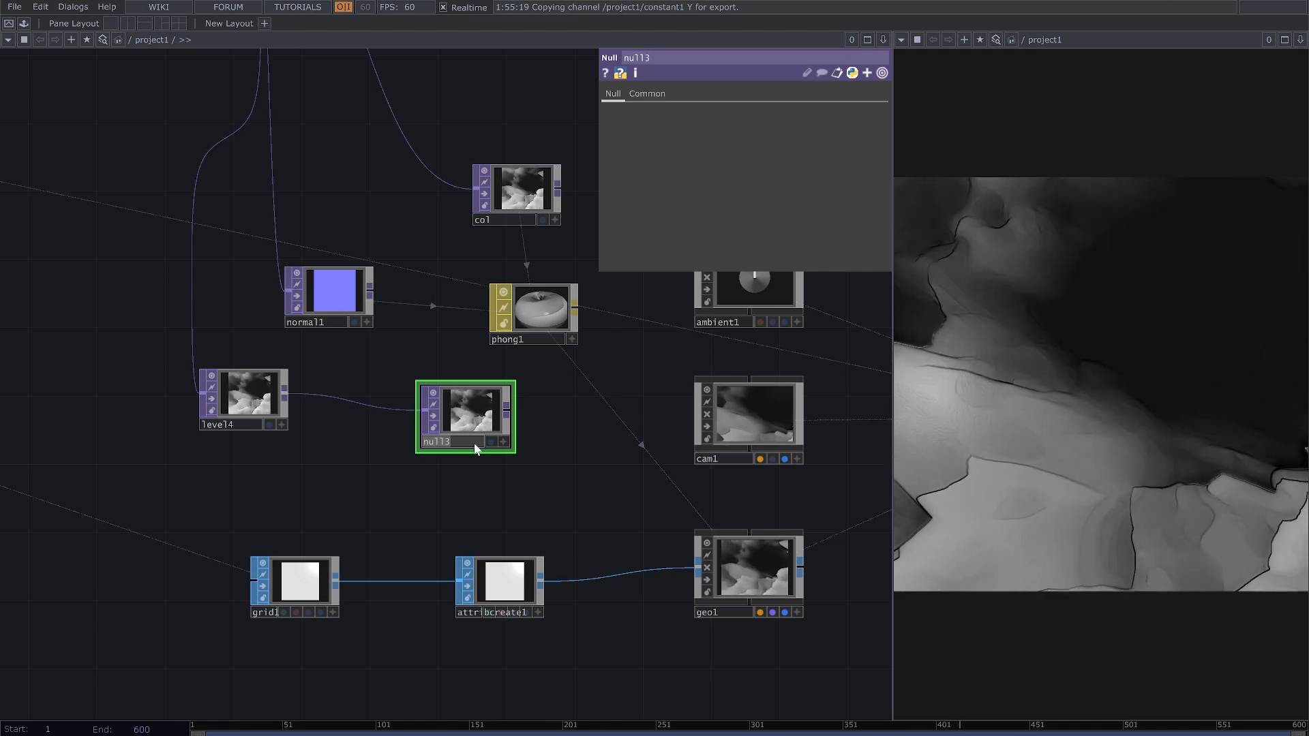
{"action": "type", "text": "dis"}
{"action": "key", "text": "Return"}
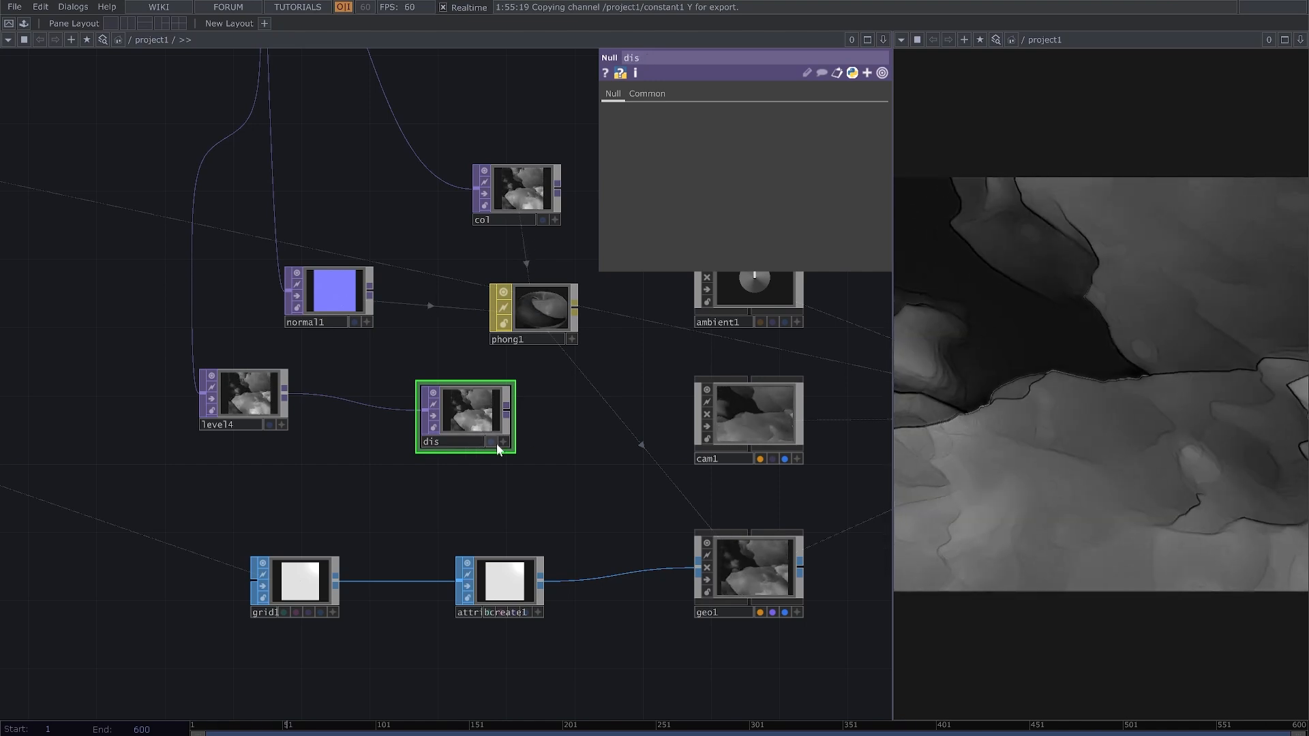
Step: Assign the dis null as the Height Map of phong1
{"action": "left_click", "coordinate": [566, 313]}
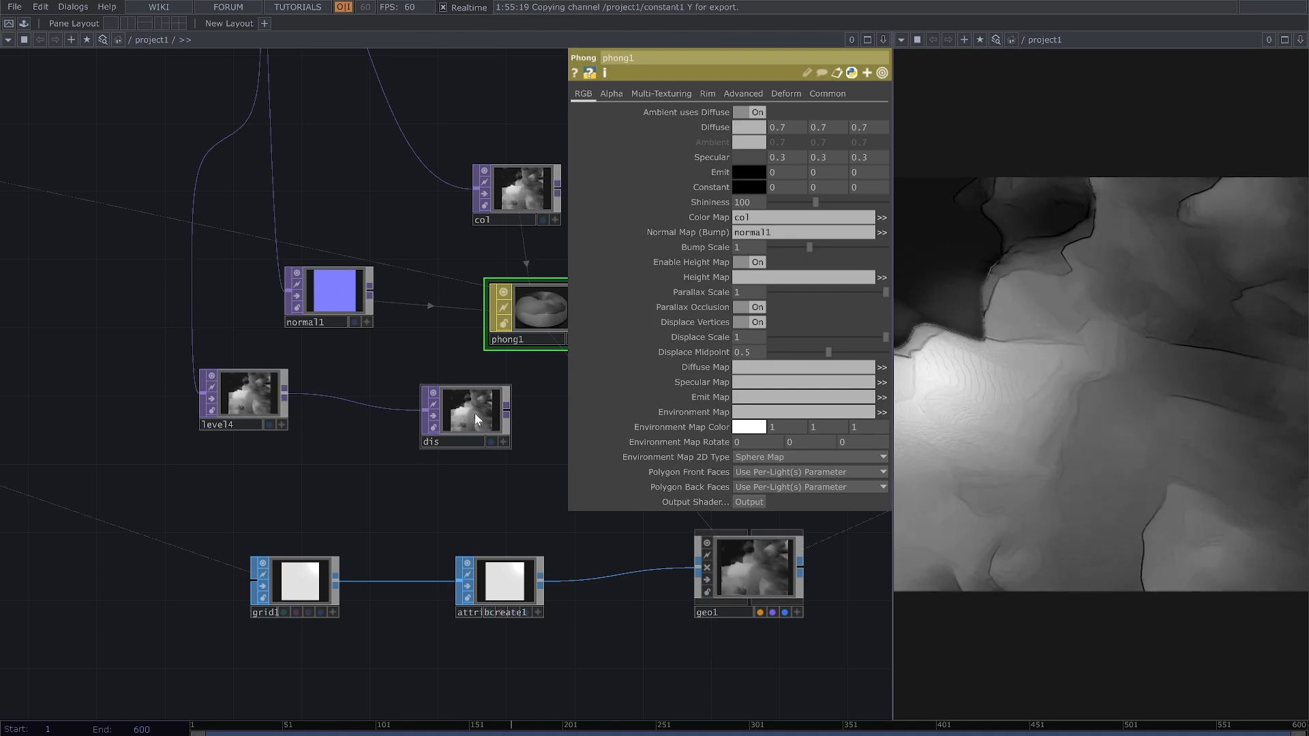
{"action": "left_click_drag", "start_coordinate": [758, 280], "coordinate": [762, 280]}
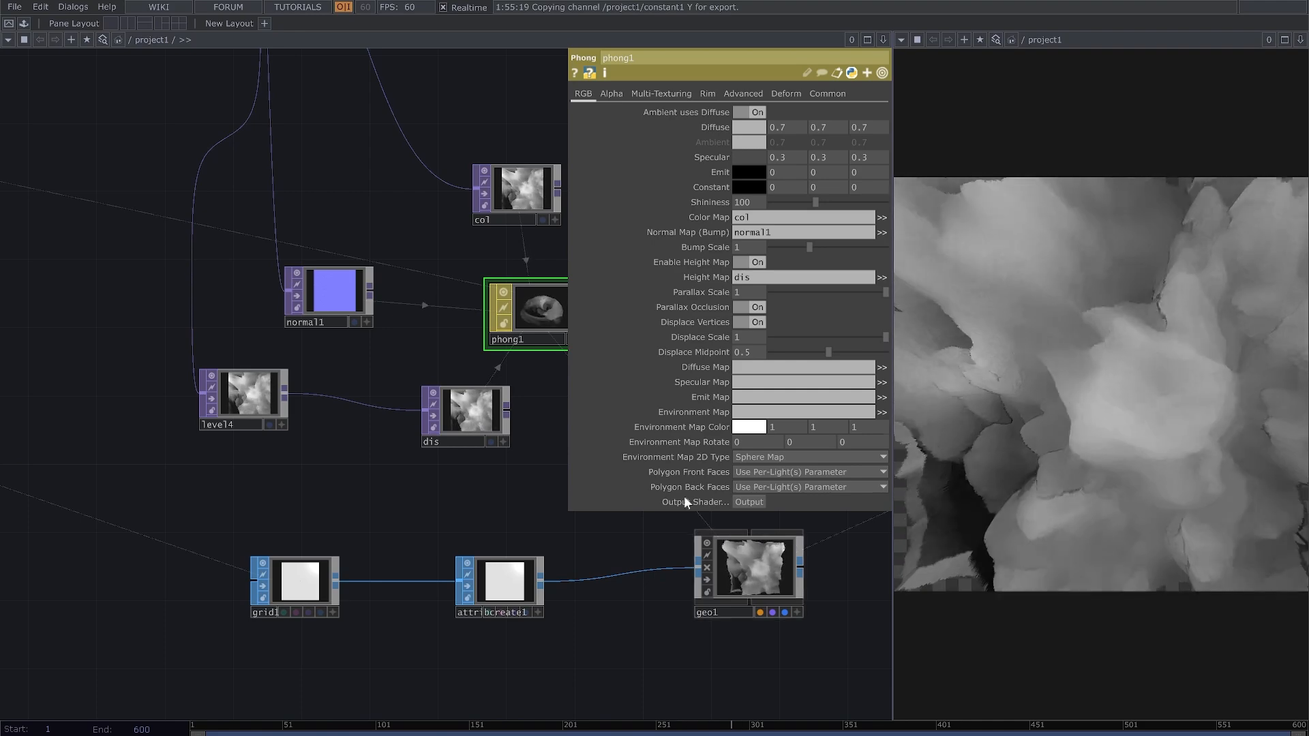
Step: Set both Brightness 1 and Contrast of level4 to 1.1
{"action": "left_click", "coordinate": [250, 395]}
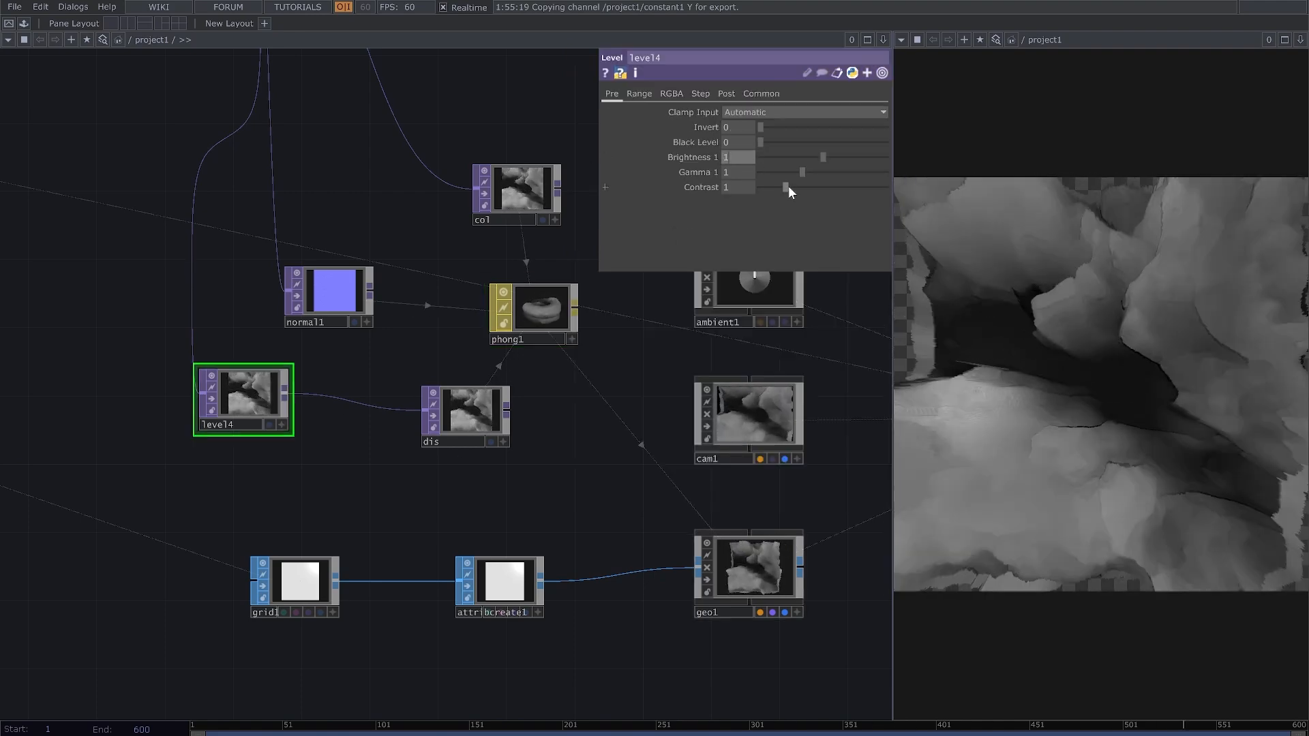
{"action": "type", "text": ".1"}
{"action": "key", "text": "Return"}
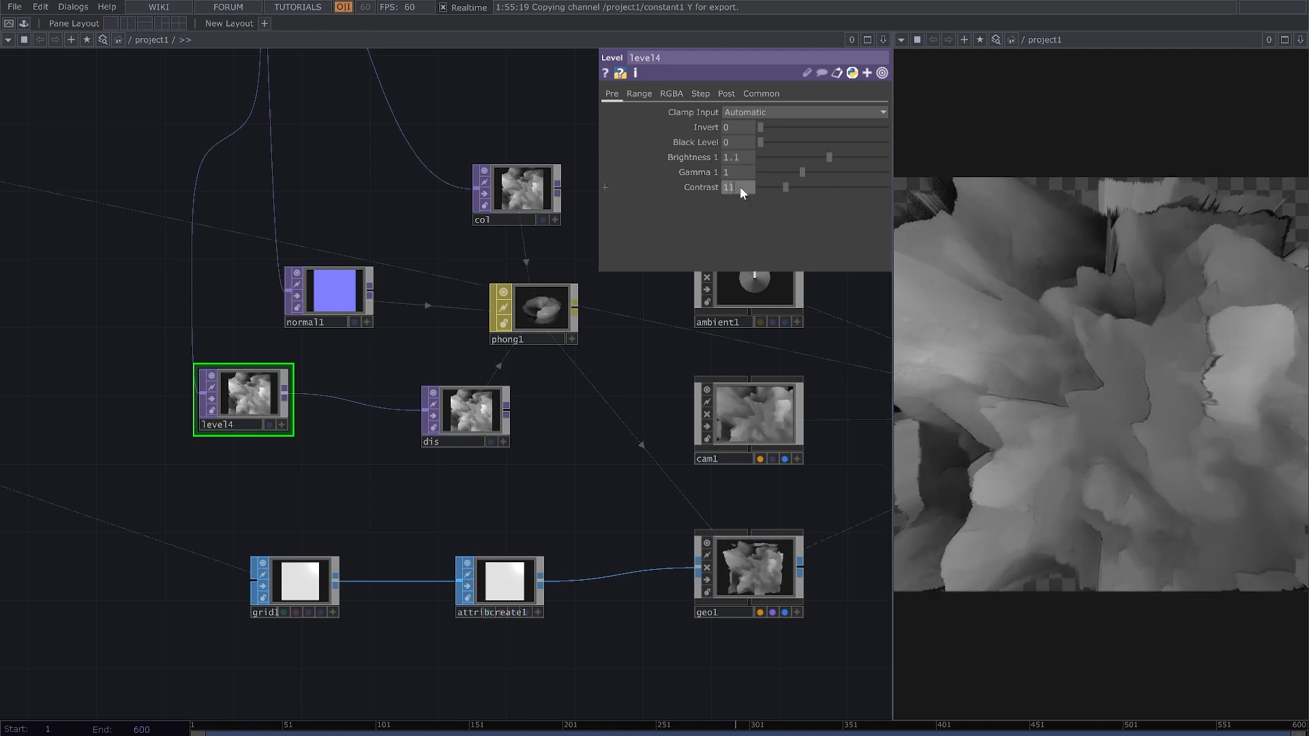
{"action": "type", "text": ".1"}
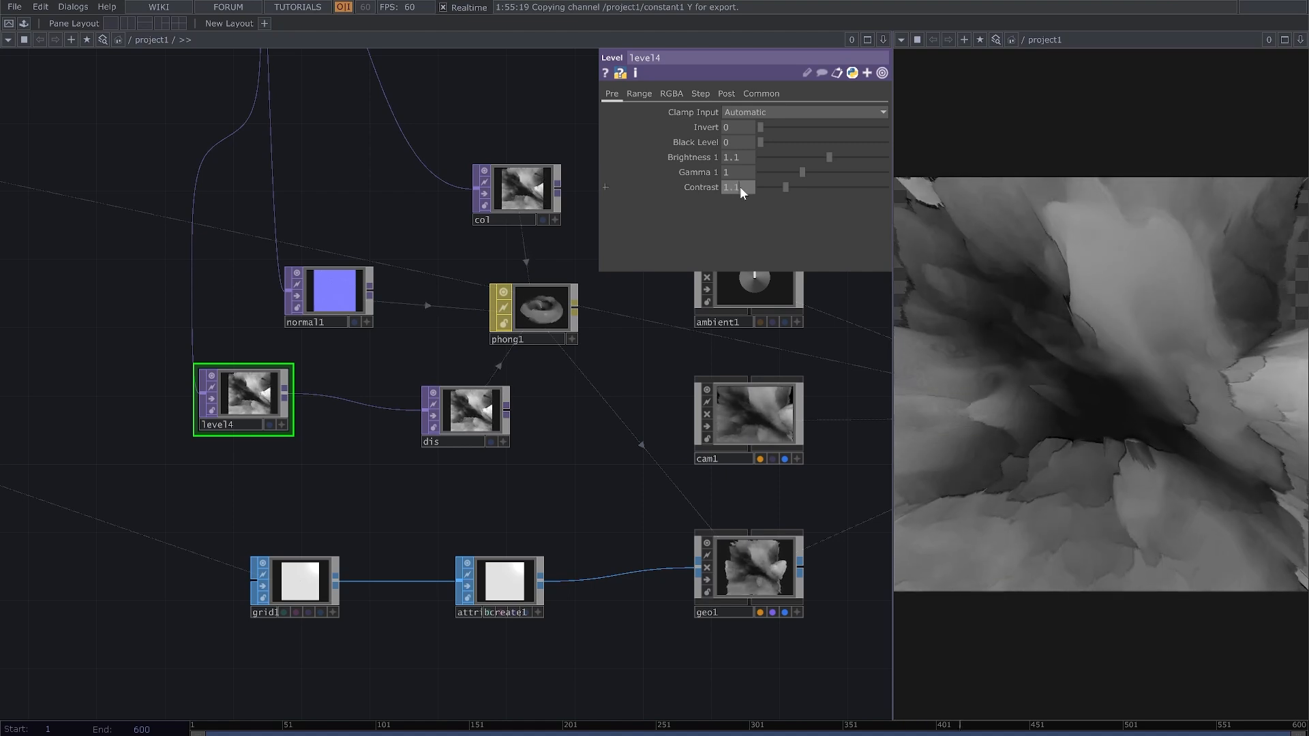
{"action": "key", "text": "Return"}
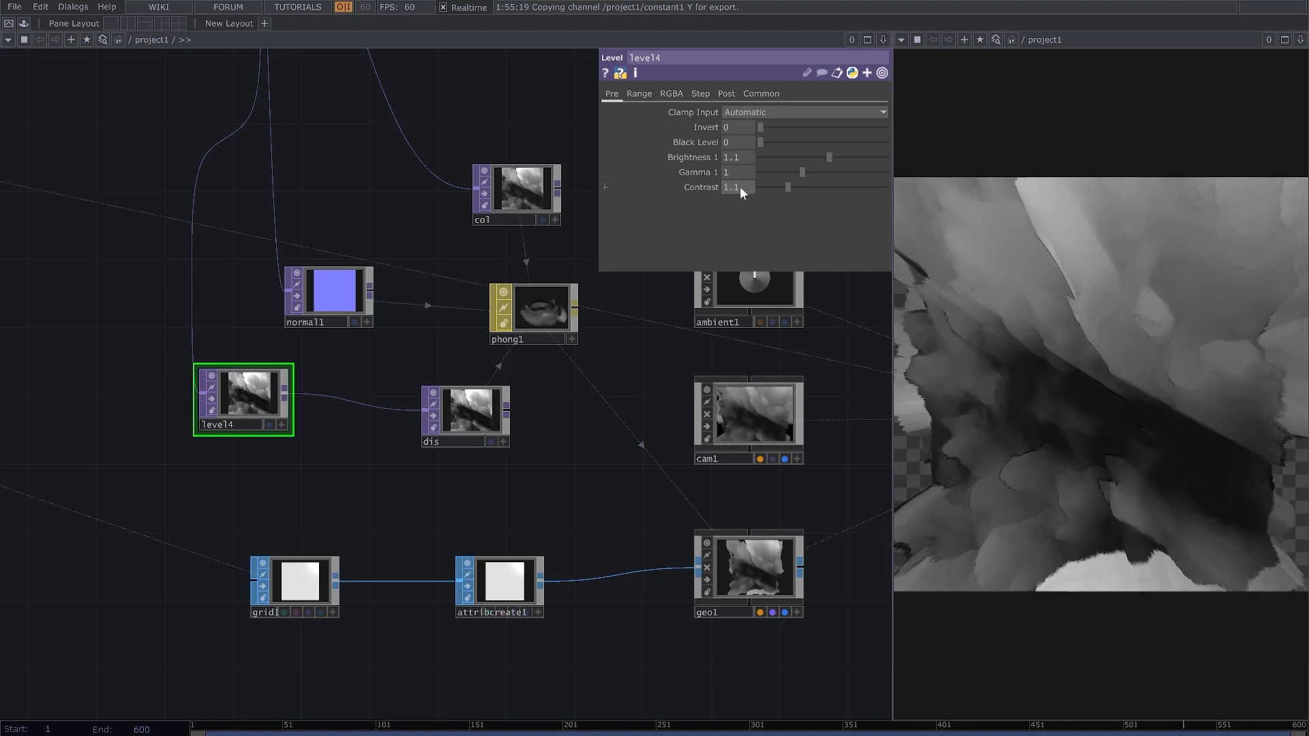
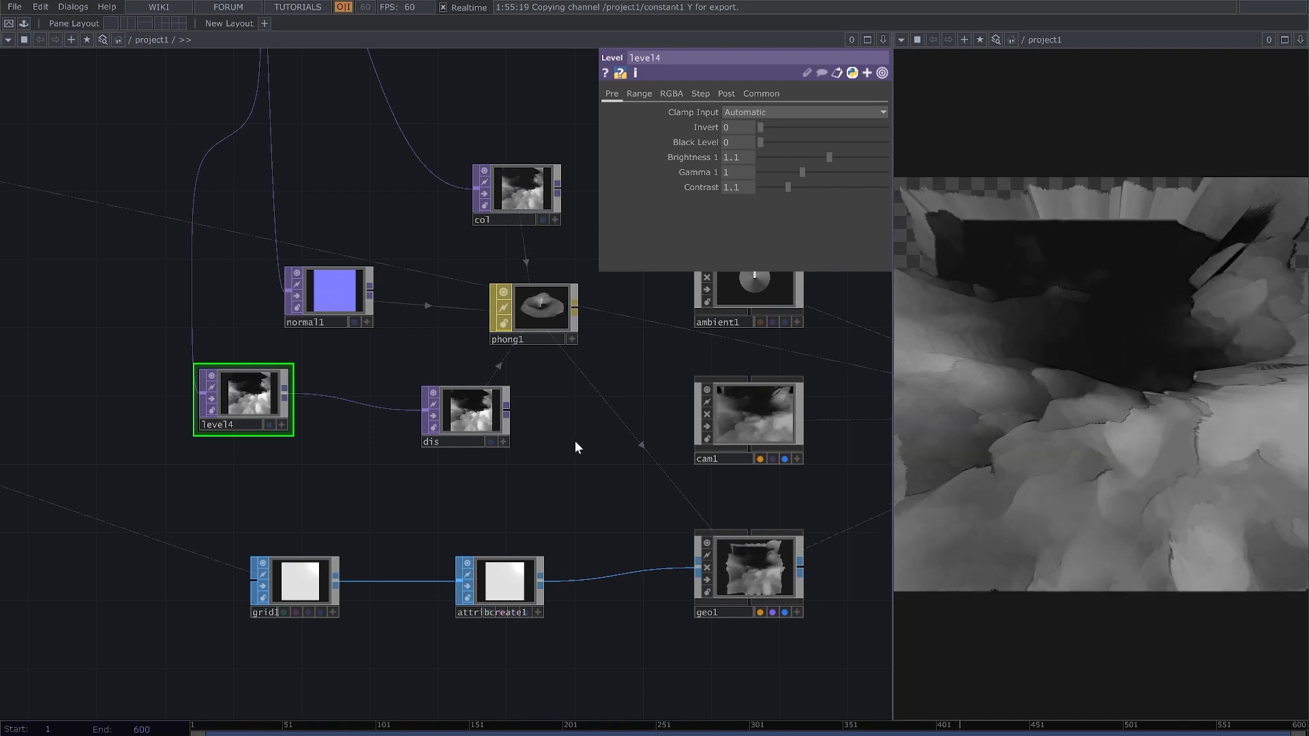
Step: Set the Displace Scale of phong1 to about 0.804 and its Displace Midpoint to 0
{"action": "scroll", "coordinate": [574, 440], "scroll_direction": "down", "scroll_amount": 5}
{"action": "scroll", "coordinate": [395, 329], "scroll_direction": "up", "scroll_amount": 3}
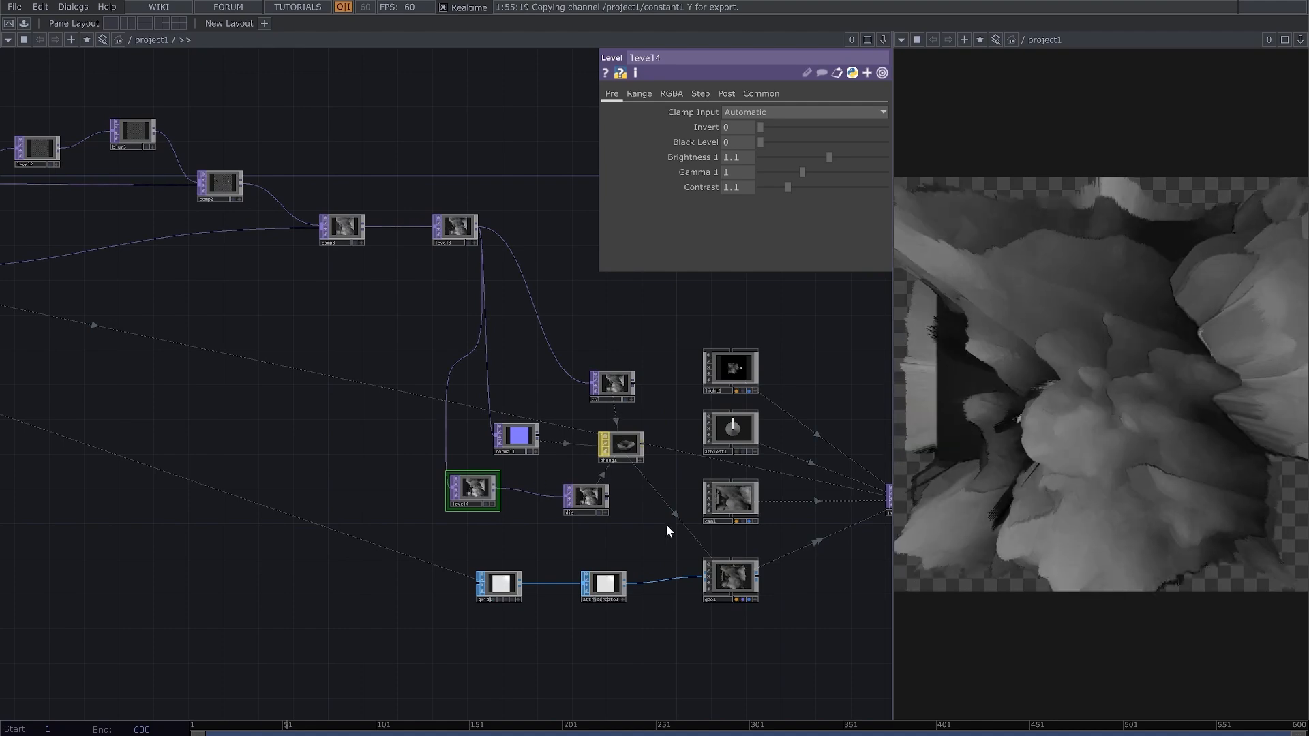
{"action": "left_click", "coordinate": [640, 453]}
{"action": "left_click_drag", "start_coordinate": [598, 523], "coordinate": [492, 513]}
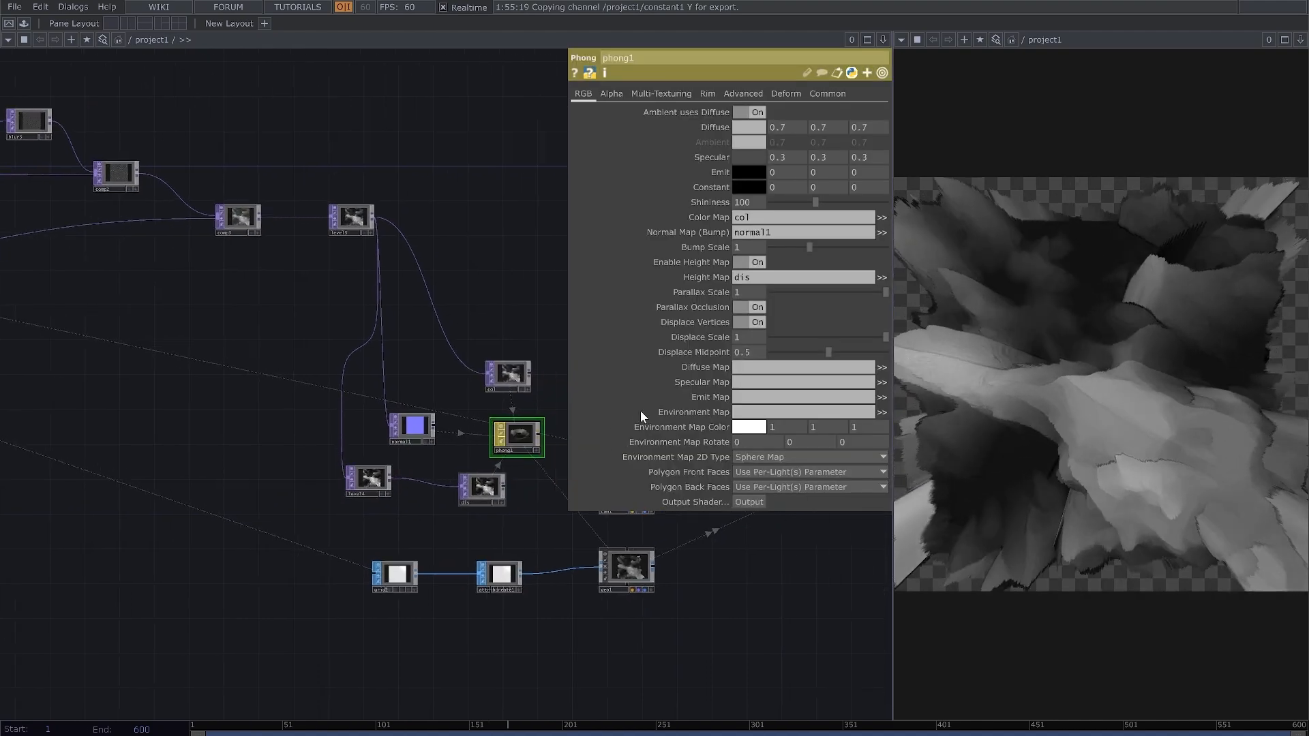
{"action": "left_click_drag", "start_coordinate": [865, 338], "coordinate": [764, 366]}
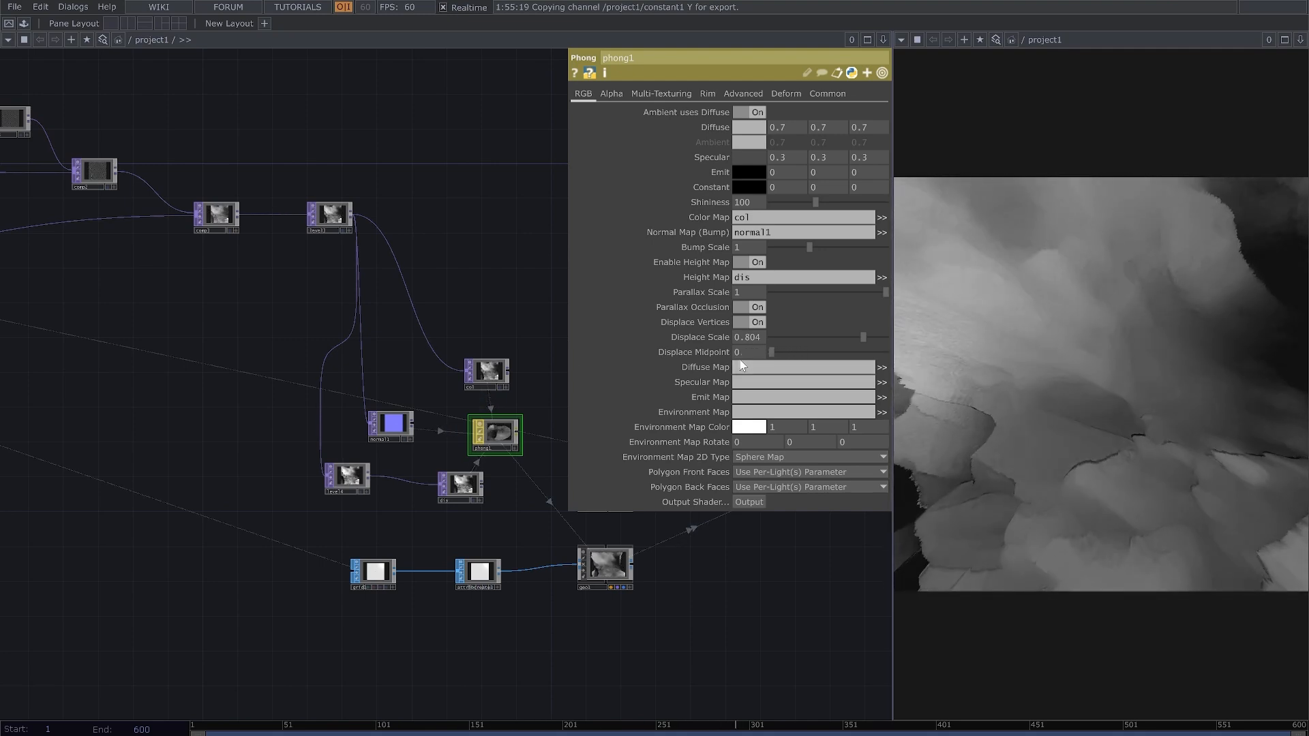
{"action": "left_click_drag", "start_coordinate": [812, 366], "coordinate": [738, 372]}
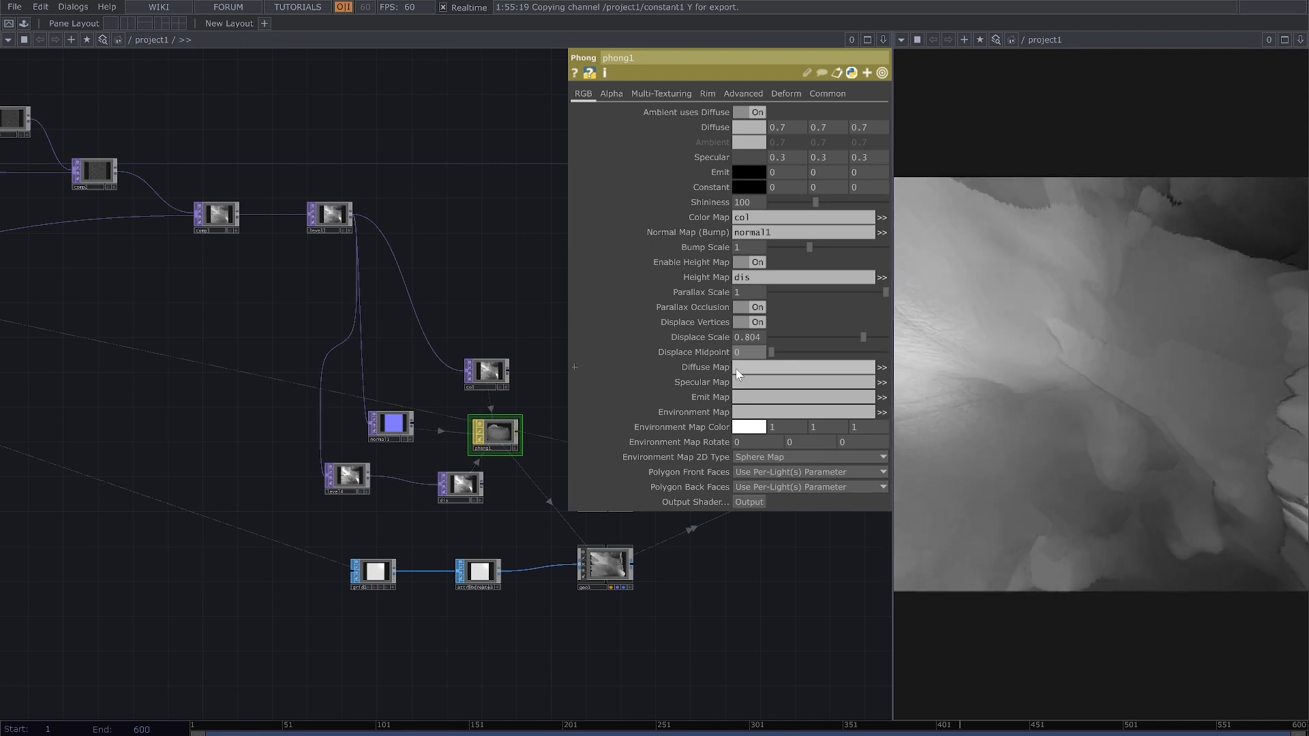
Step: Rewire the input of level4 so that it is fed directly by comp3 instead of level3
{"action": "left_click", "coordinate": [402, 424]}
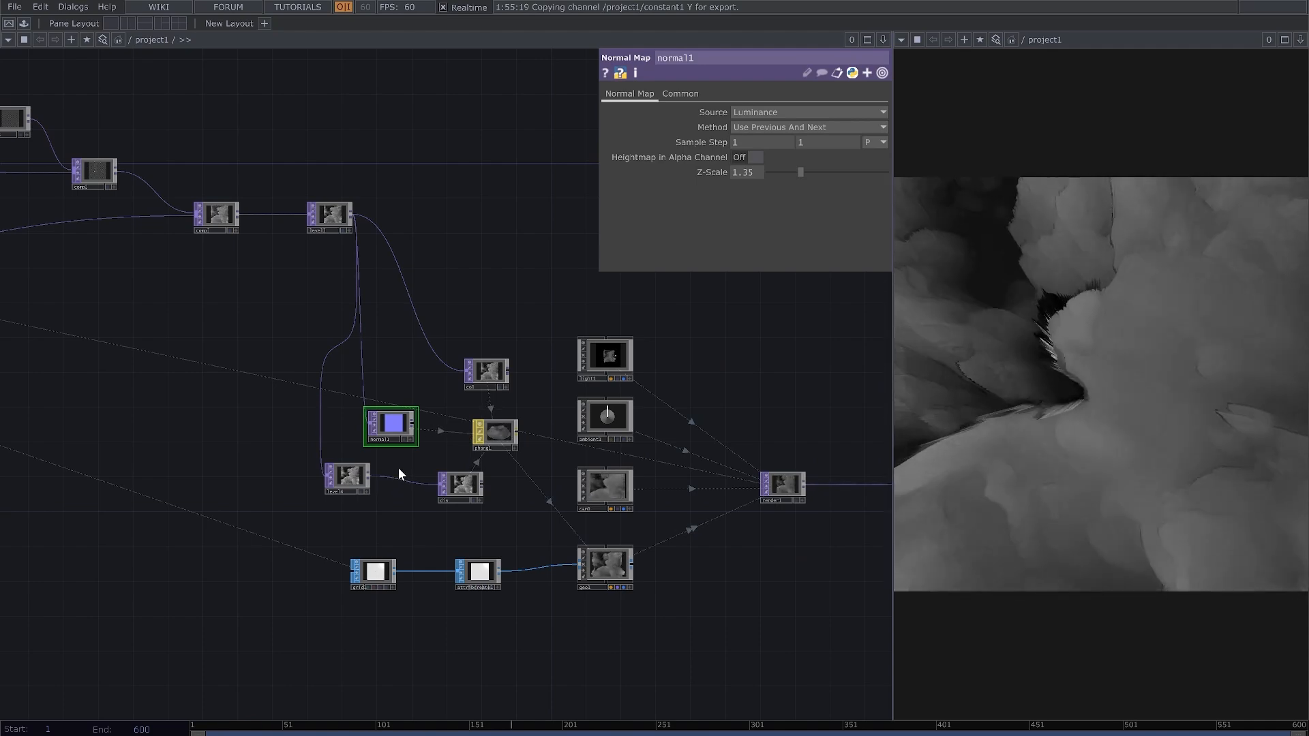
{"action": "scroll", "coordinate": [387, 462], "scroll_direction": "down", "scroll_amount": 3}
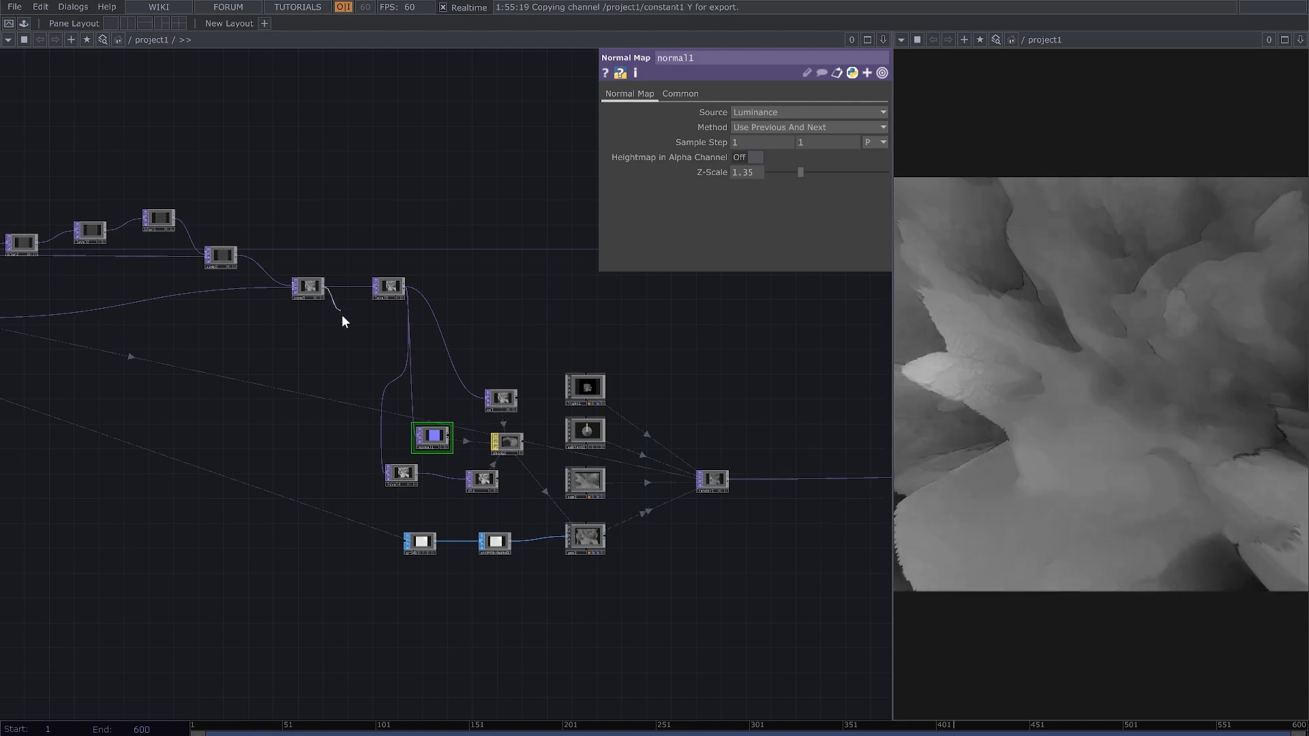
{"action": "left_click_drag", "start_coordinate": [386, 291], "coordinate": [384, 470]}
{"action": "scroll", "coordinate": [381, 505], "scroll_direction": "up", "scroll_amount": 5}
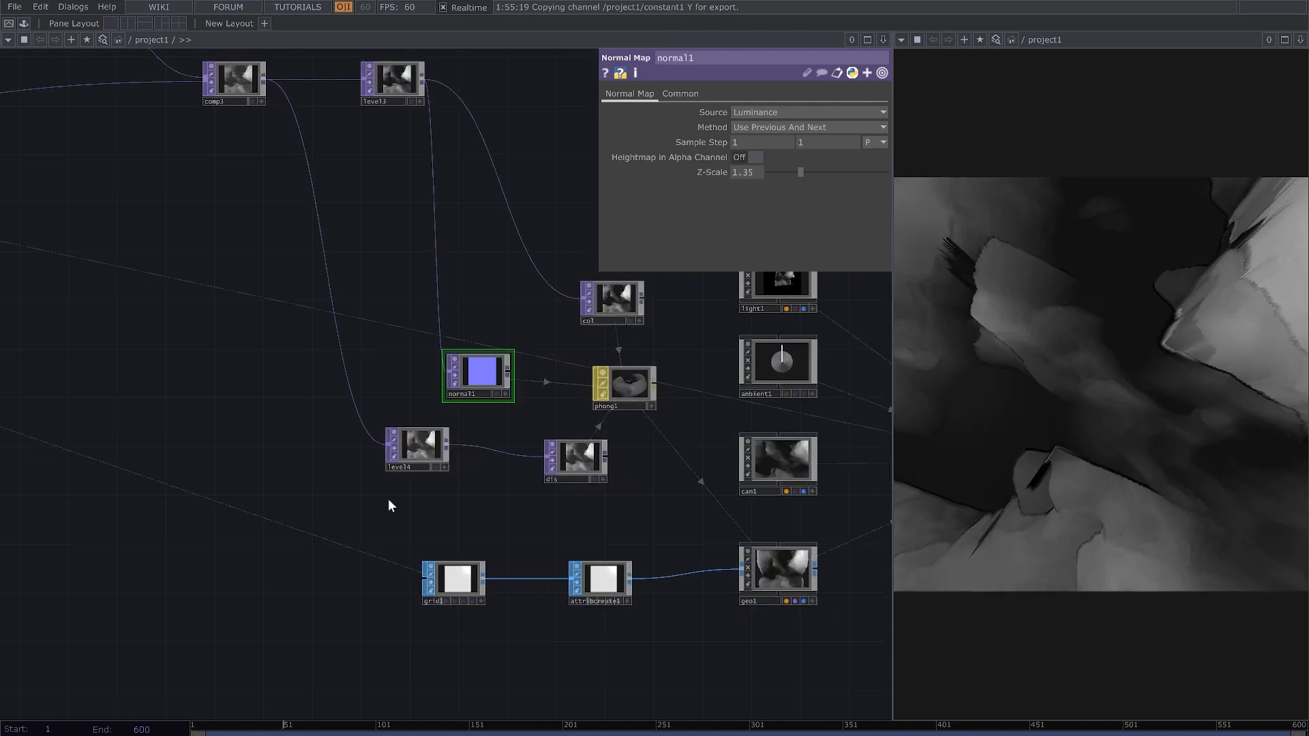
{"action": "left_click", "coordinate": [465, 418]}
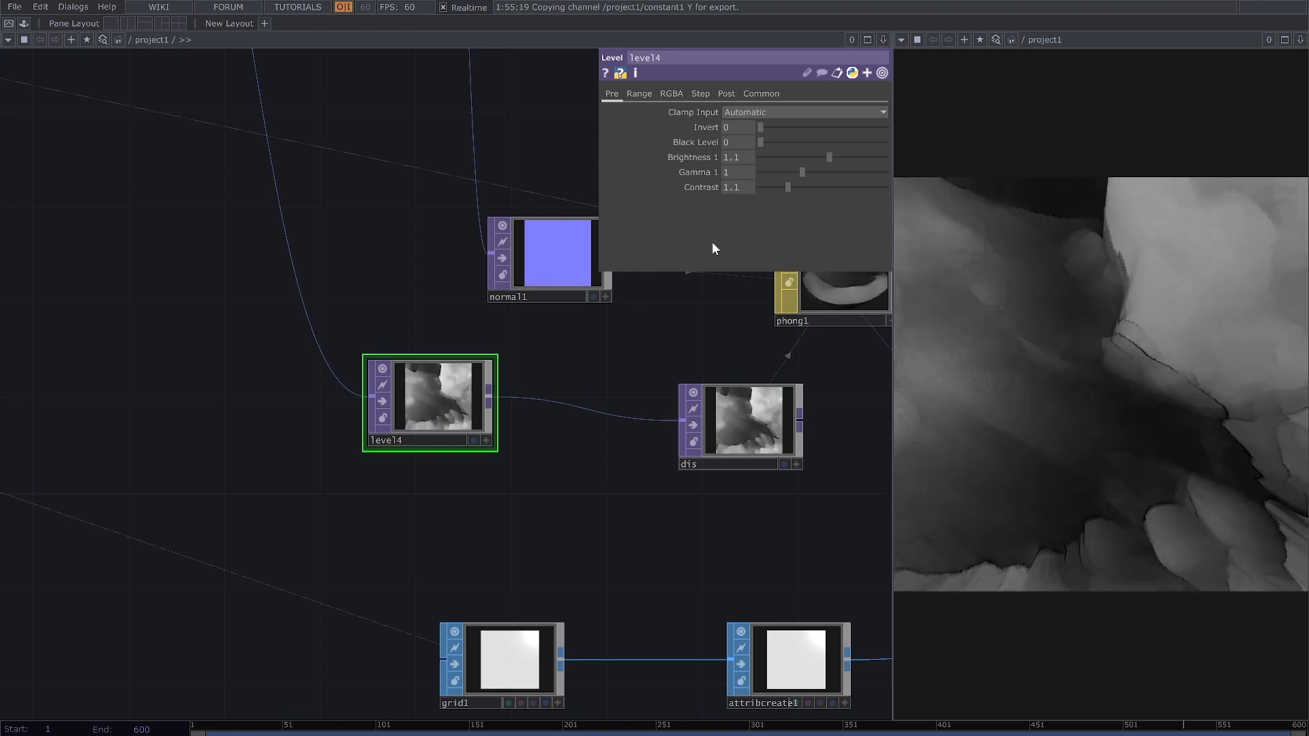
{"action": "left_click_drag", "start_coordinate": [584, 336], "coordinate": [448, 386]}
{"action": "left_click", "coordinate": [448, 386]}
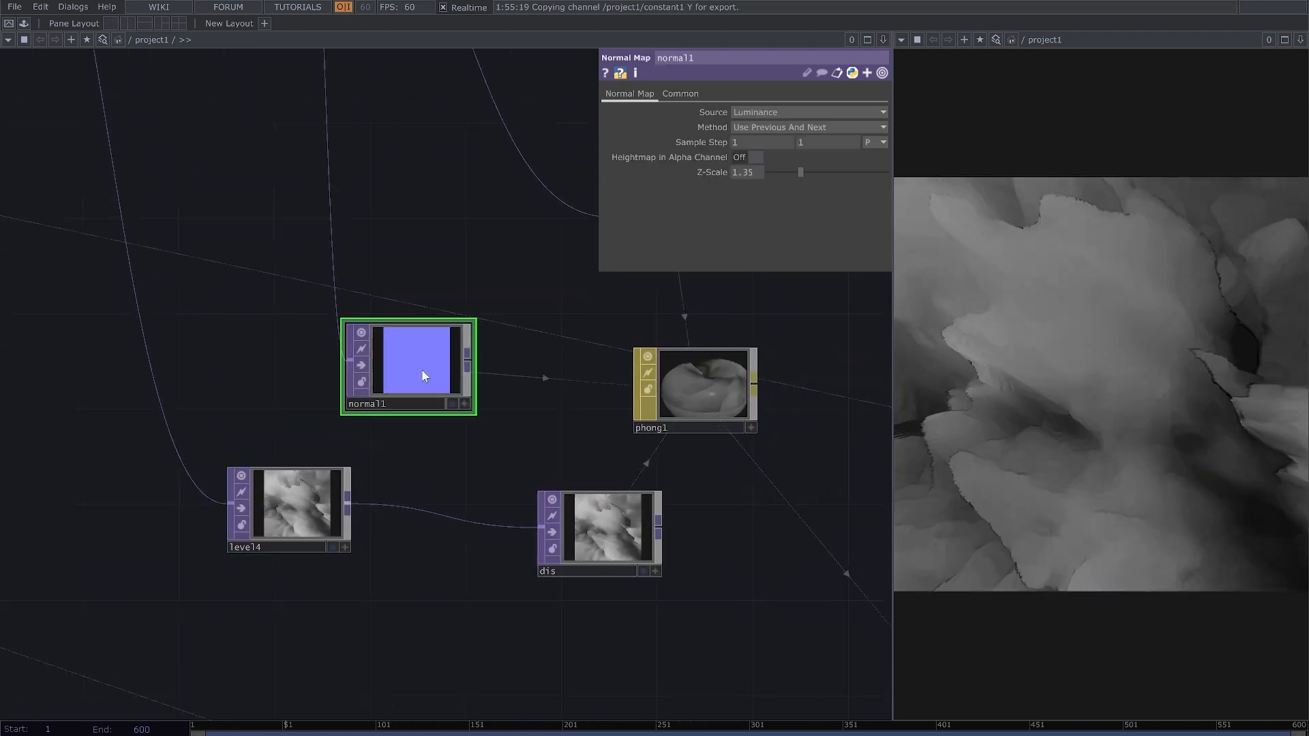
Step: Set the Shadow Type of light1 to Soft, 2D Mapped
{"action": "scroll", "coordinate": [502, 430], "scroll_direction": "down", "scroll_amount": 5}
{"action": "scroll", "coordinate": [552, 406], "scroll_direction": "down", "scroll_amount": 1}
{"action": "left_click_drag", "start_coordinate": [811, 344], "coordinate": [667, 366]}
{"action": "scroll", "coordinate": [658, 443], "scroll_direction": "up", "scroll_amount": 4}
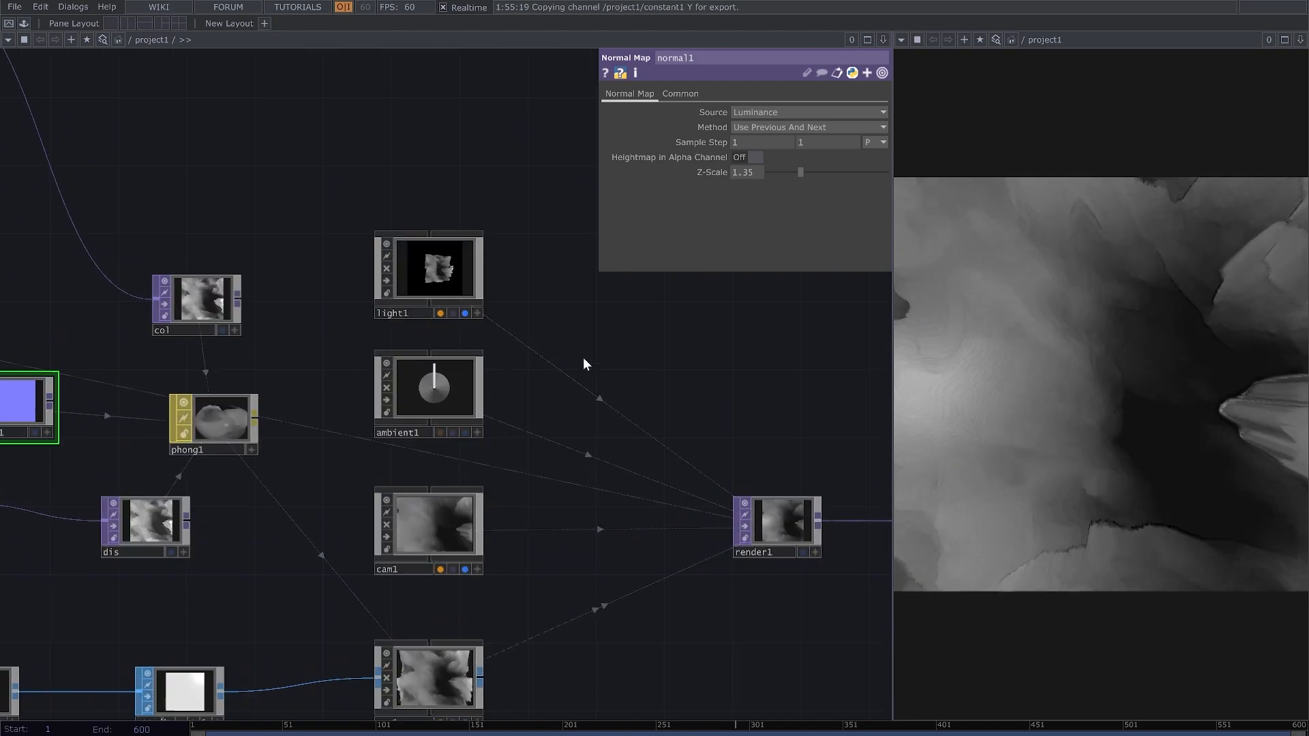
{"action": "left_click", "coordinate": [463, 274]}
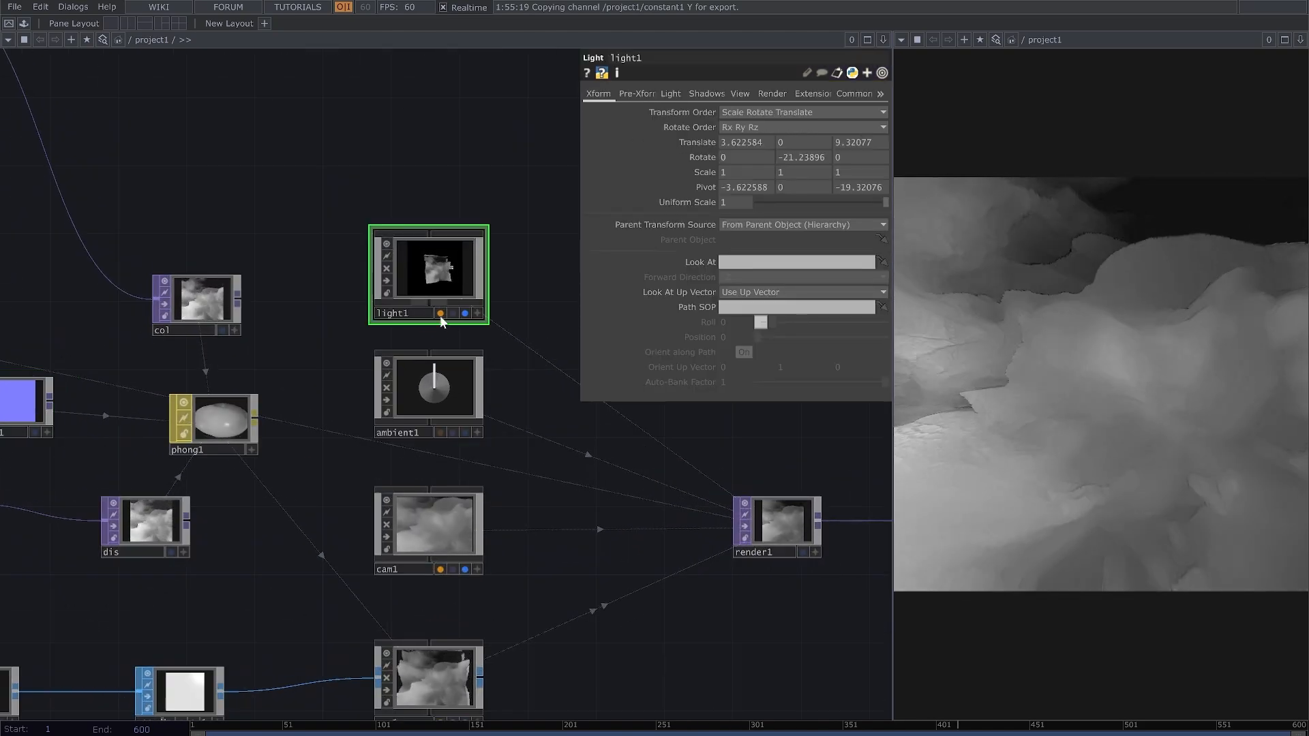
{"action": "left_click", "coordinate": [665, 92]}
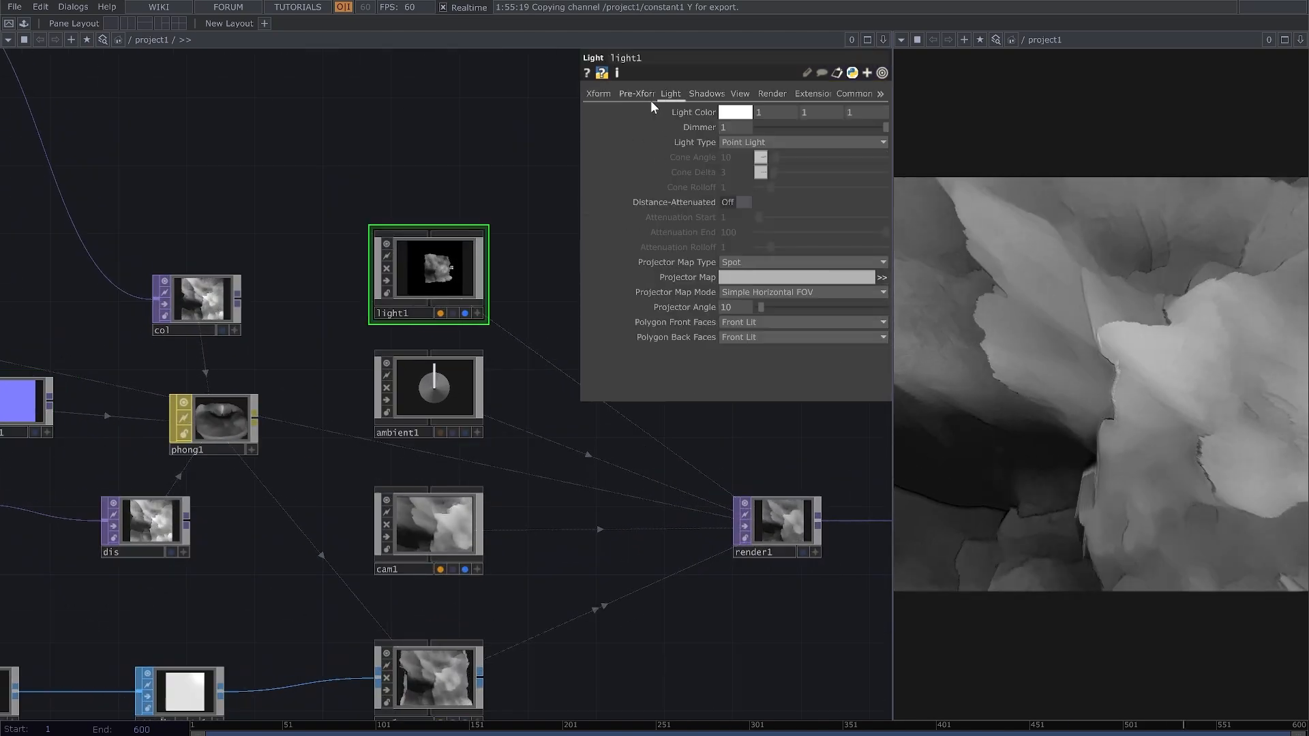
{"action": "left_click", "coordinate": [603, 94]}
{"action": "left_click", "coordinate": [675, 97]}
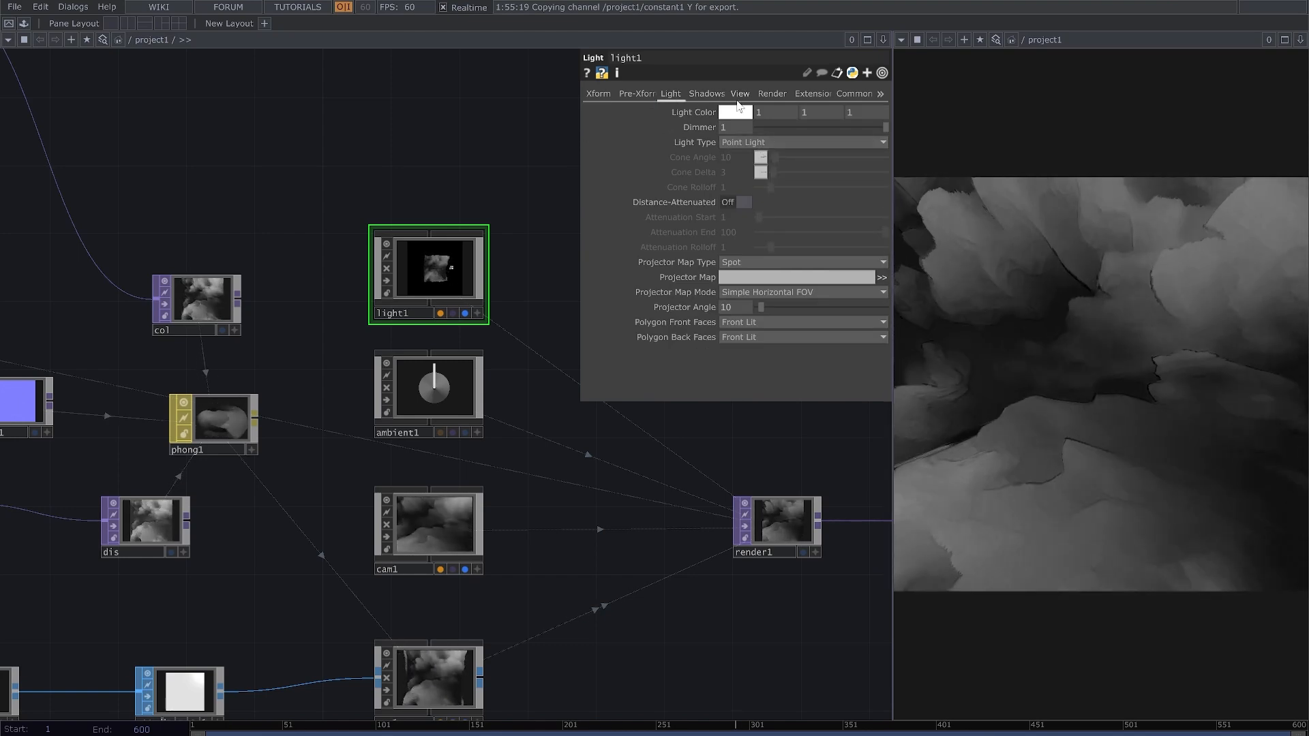
{"action": "left_click", "coordinate": [705, 92]}
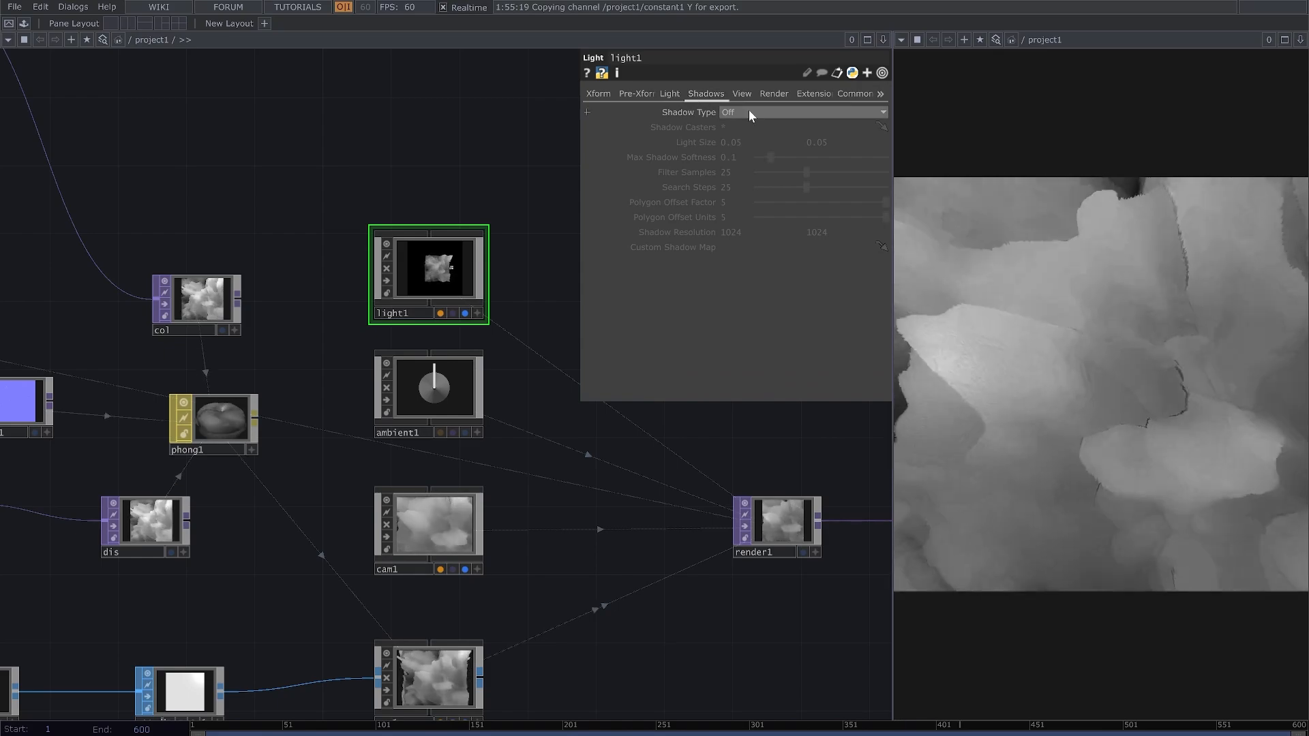
{"action": "left_click", "coordinate": [748, 110]}
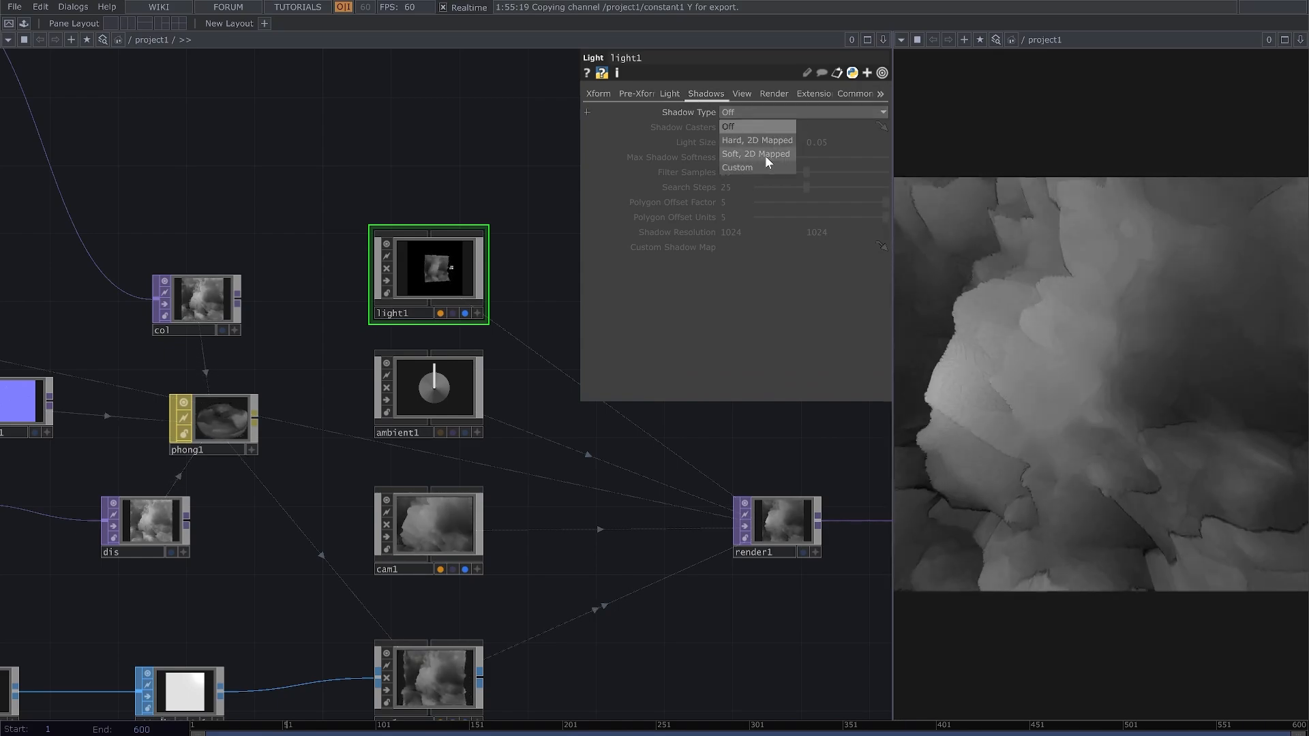
{"action": "left_click", "coordinate": [765, 154]}
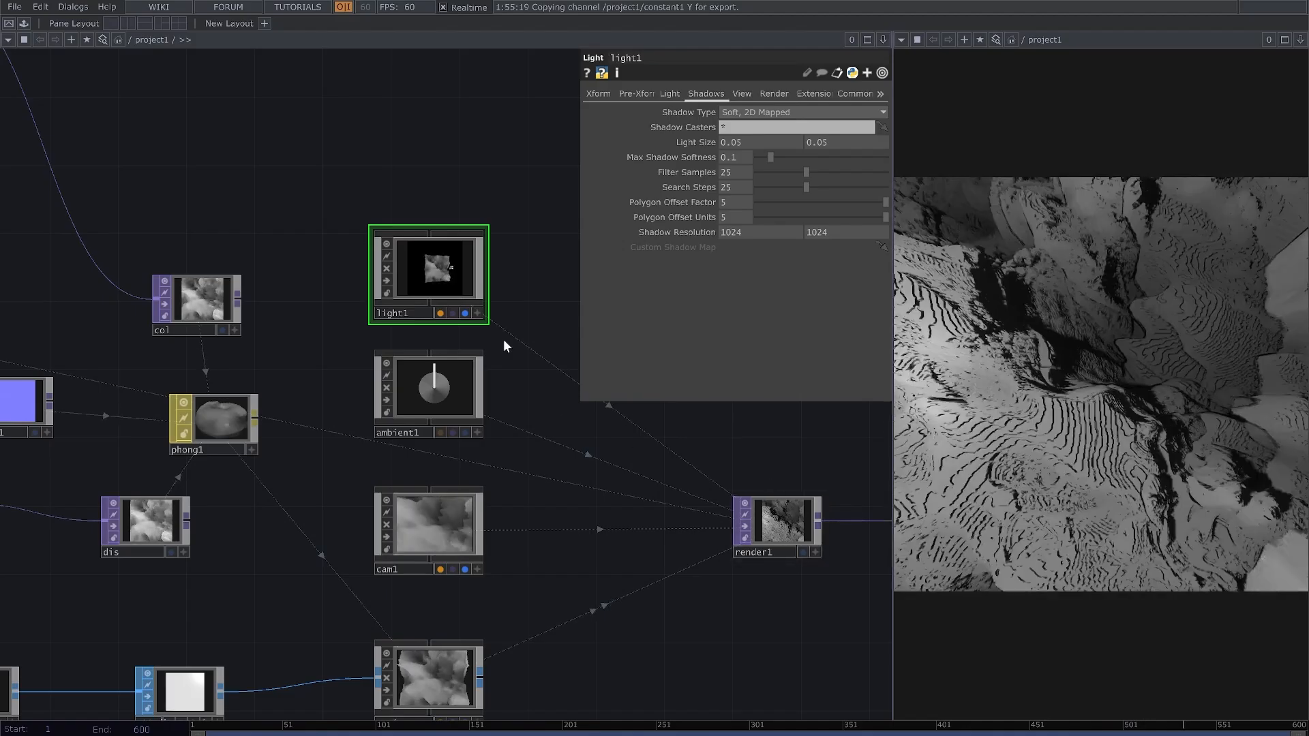
Step: Swing light1 around the geometry in its own viewer to about -4.6, 0, 8.9 with a Y rotation of about 27.4
{"action": "scroll", "coordinate": [481, 395], "scroll_direction": "up", "scroll_amount": 4}
{"action": "left_click", "coordinate": [478, 390]}
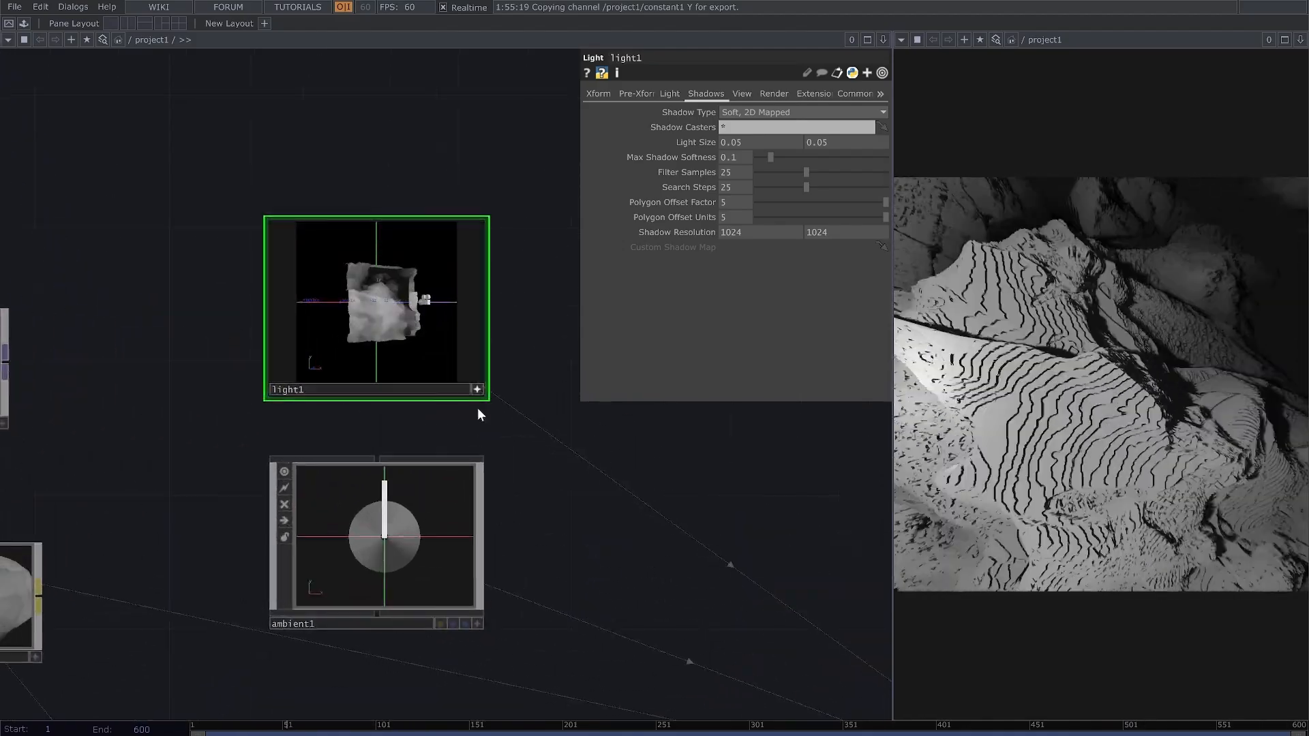
{"action": "left_click_drag", "start_coordinate": [435, 321], "coordinate": [405, 322]}
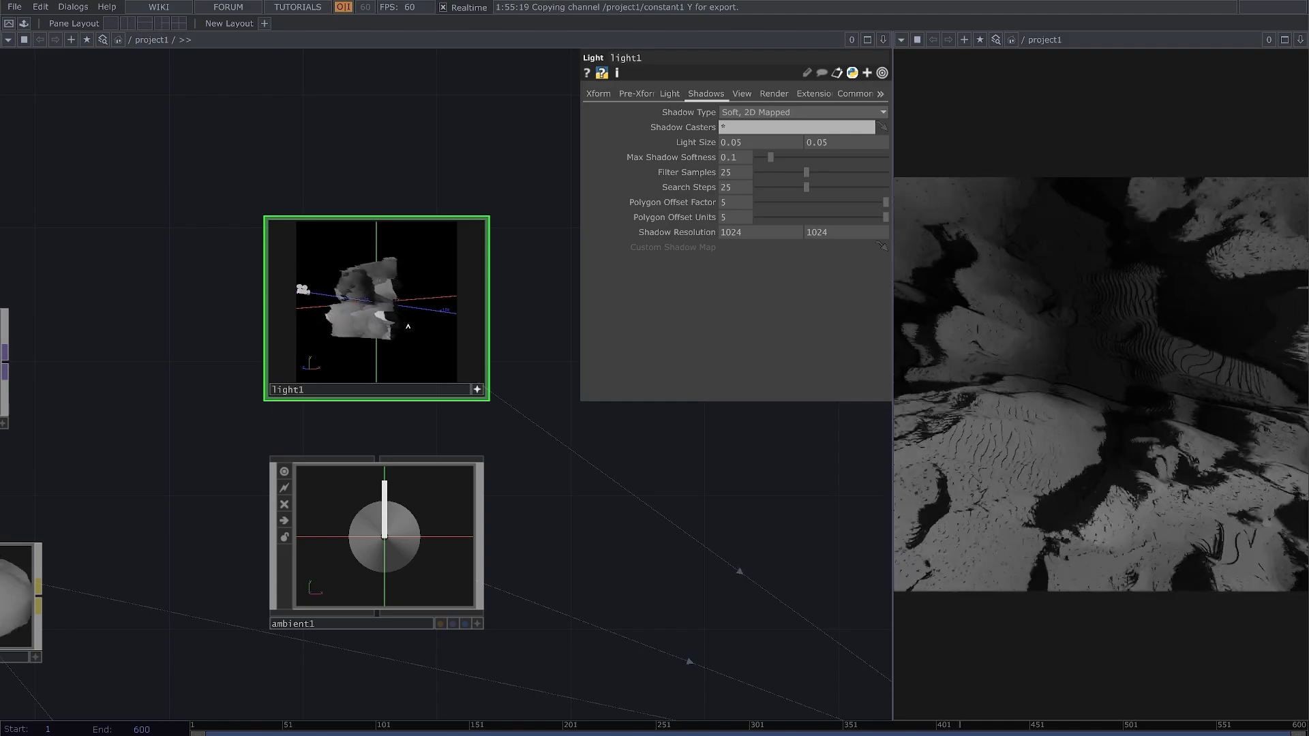
{"action": "left_click_drag", "start_coordinate": [408, 328], "coordinate": [414, 329]}
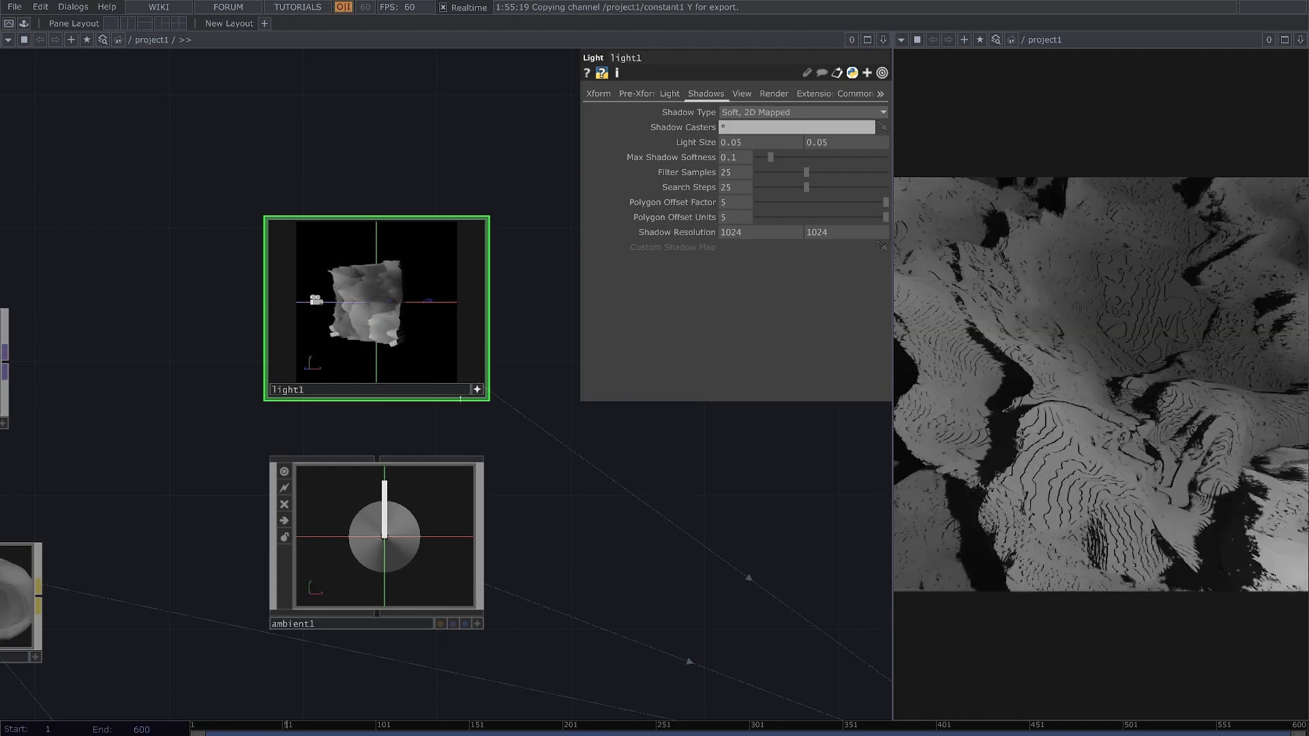
{"action": "left_click", "coordinate": [477, 390]}
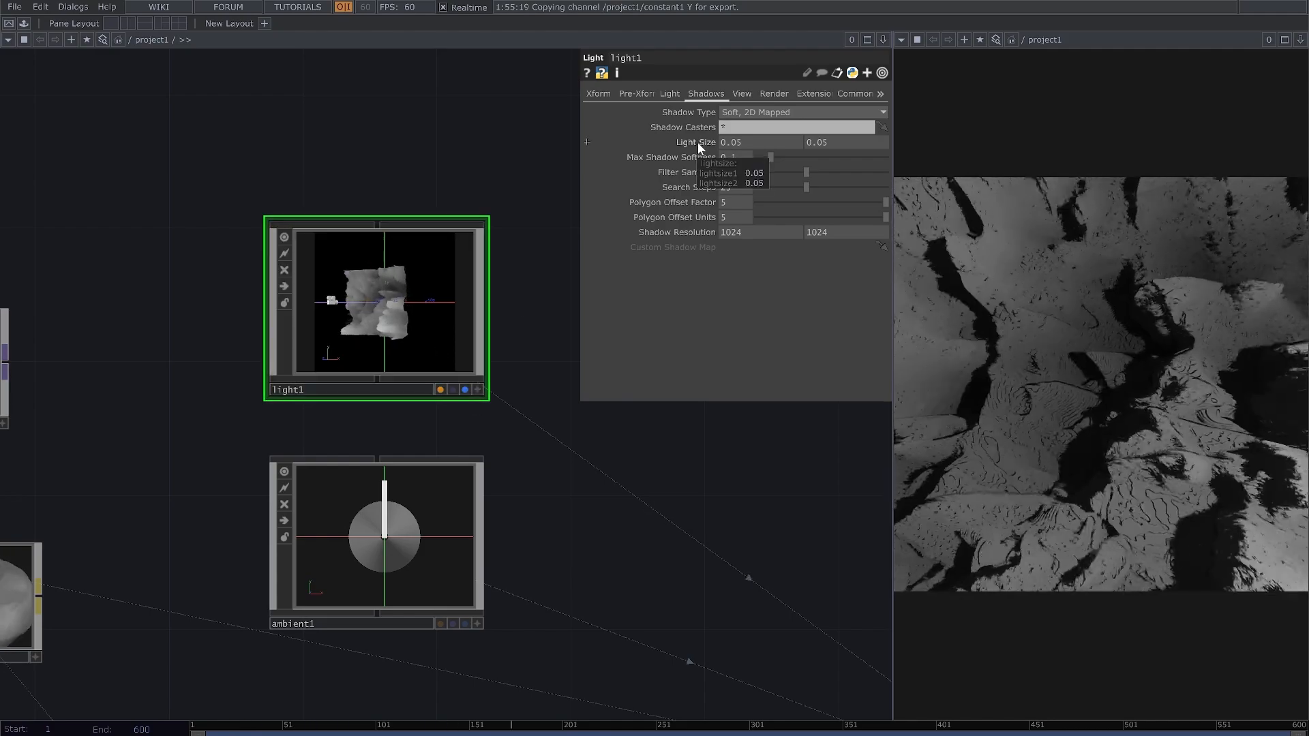
Step: Set both Light Size values of light1's shadows to 0.3
{"action": "middle_click", "coordinate": [698, 141]}
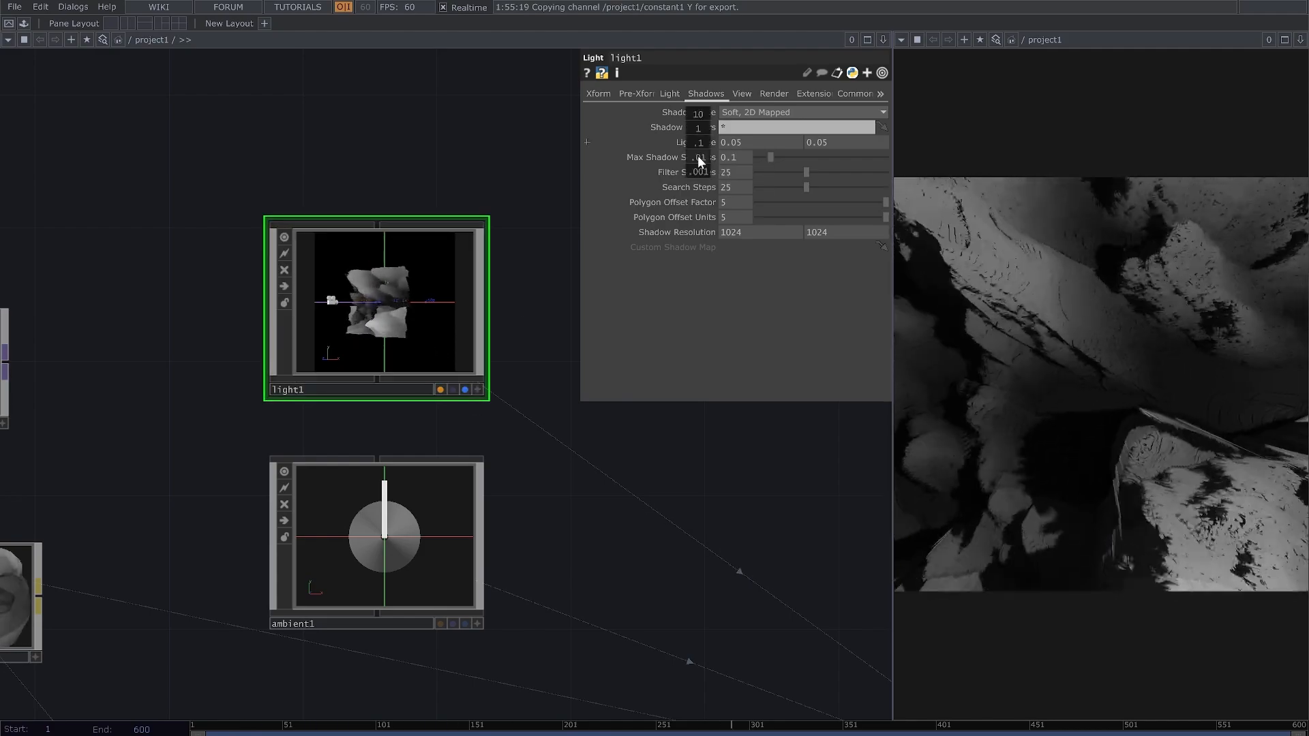
{"action": "middle_click_drag", "start_coordinate": [698, 157], "coordinate": [706, 157]}
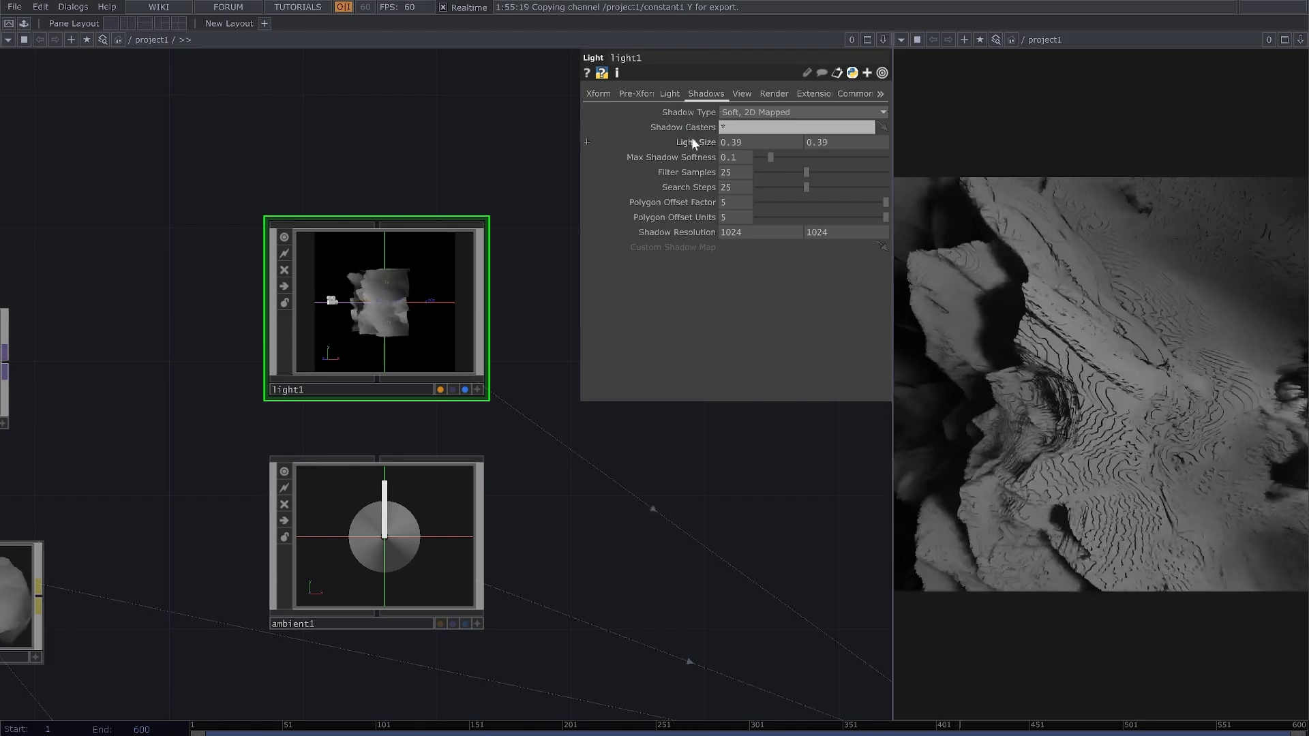
{"action": "left_click_drag", "start_coordinate": [735, 142], "coordinate": [793, 149]}
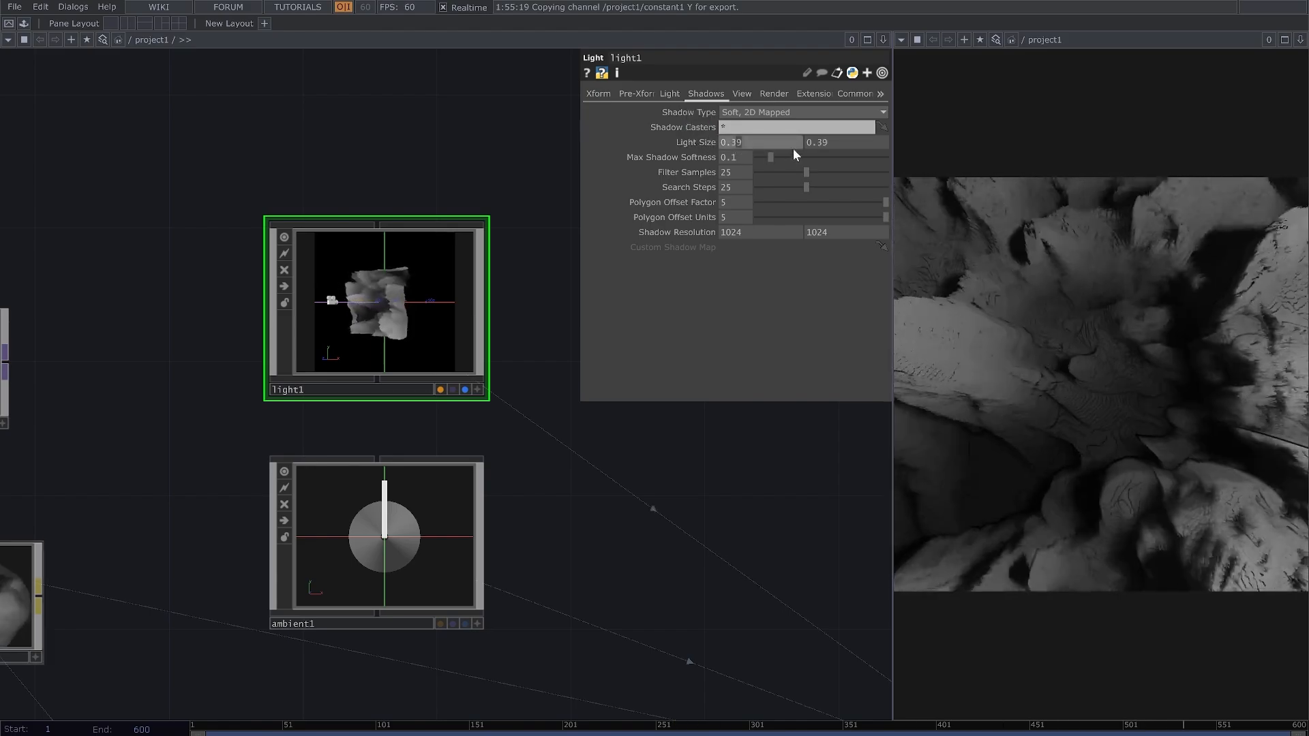
{"action": "key", "text": "BackSpace"}
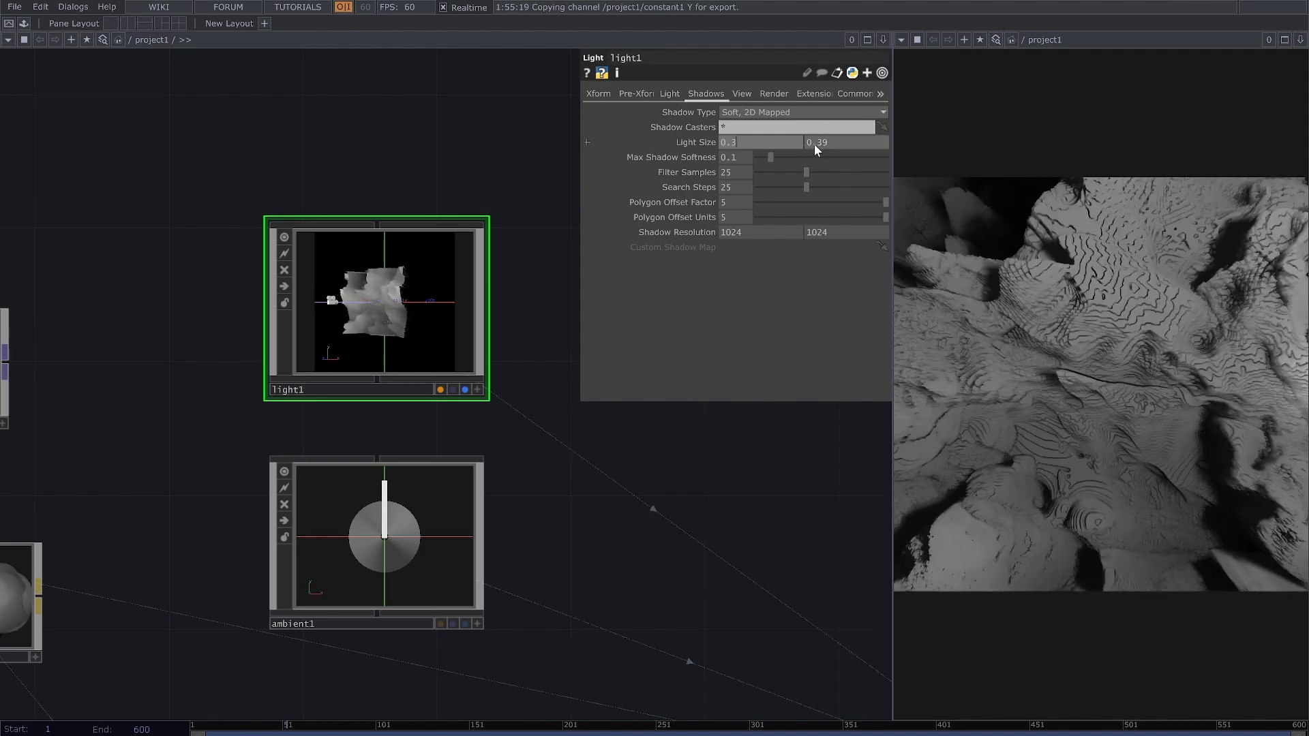
{"action": "key", "text": "BackSpace"}
{"action": "key", "text": "Return"}
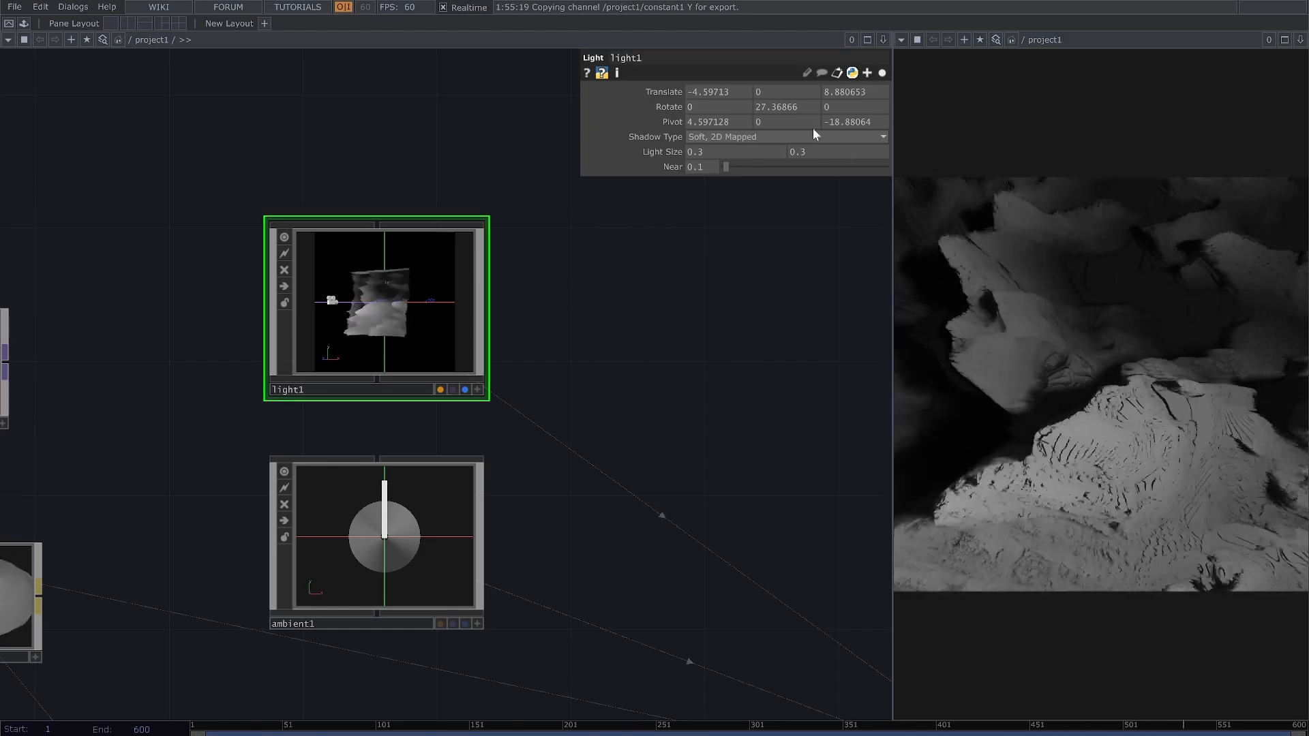
Step: Show all parameters of light1 again, set its Dimmer to 0.92 and change its Light Type to Cone Light
{"action": "left_click", "coordinate": [881, 72]}
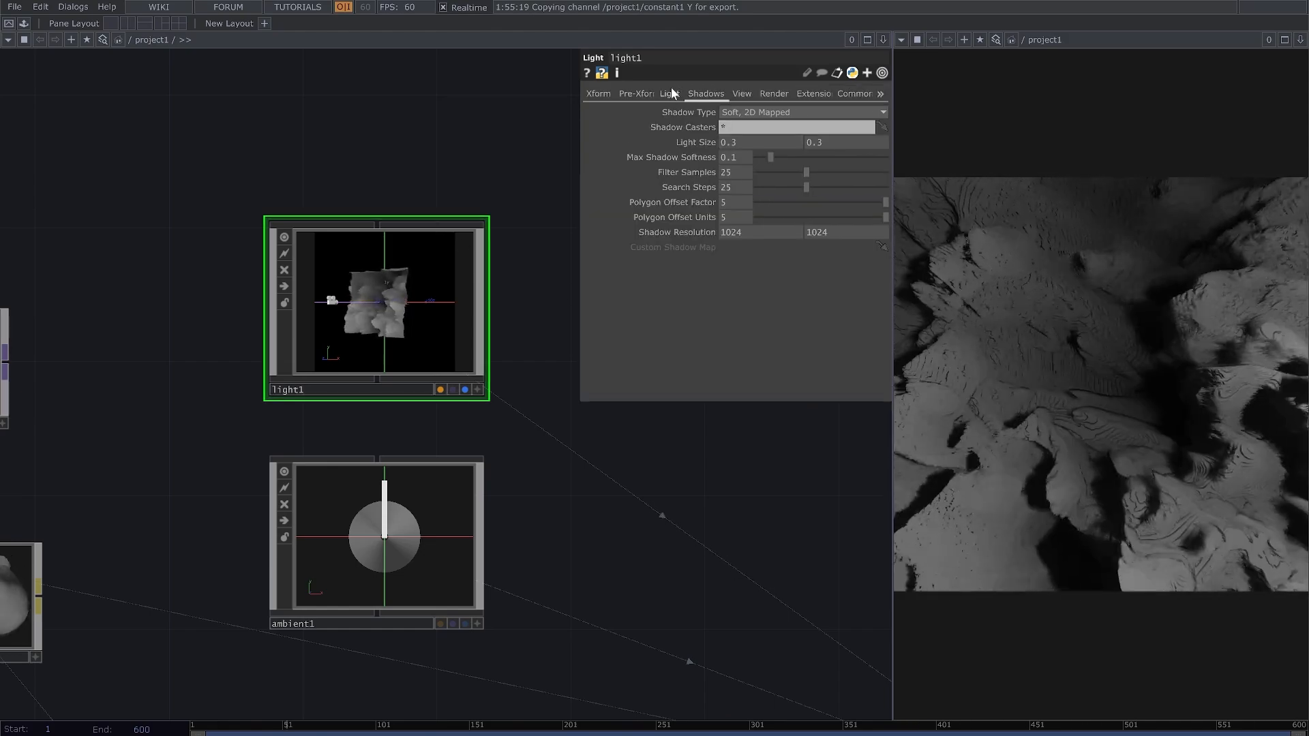
{"action": "left_click", "coordinate": [670, 92]}
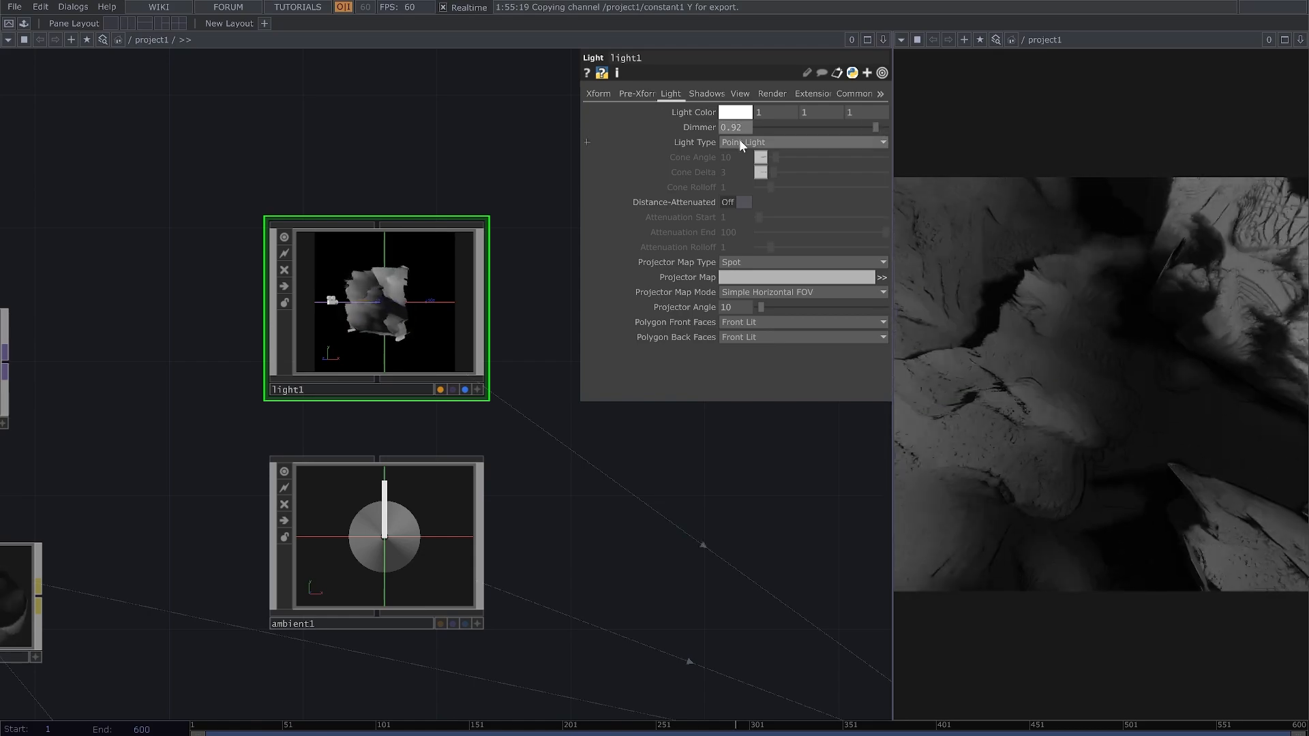
{"action": "left_click", "coordinate": [739, 139]}
{"action": "left_click", "coordinate": [750, 170]}
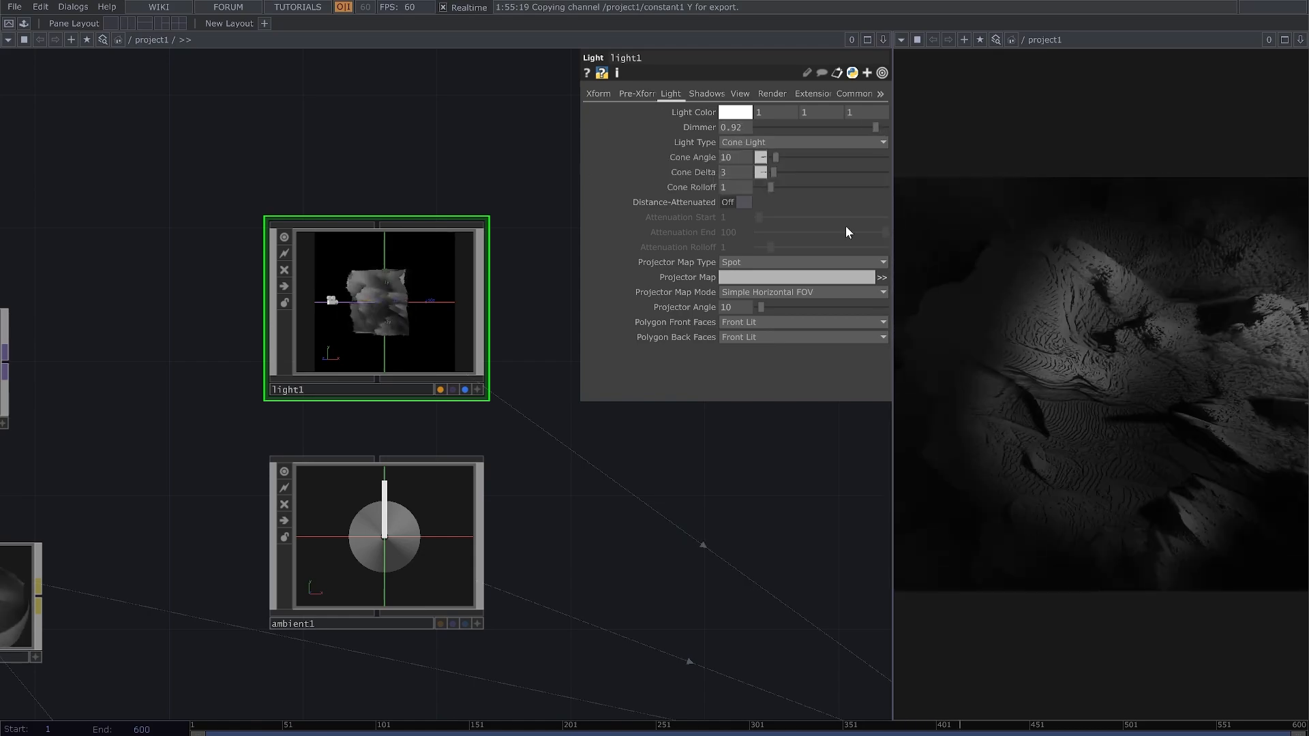
Step: Set light1's Cone Angle to 21, and try a Cone Delta of 5 but undo that change
{"action": "left_click", "coordinate": [780, 156]}
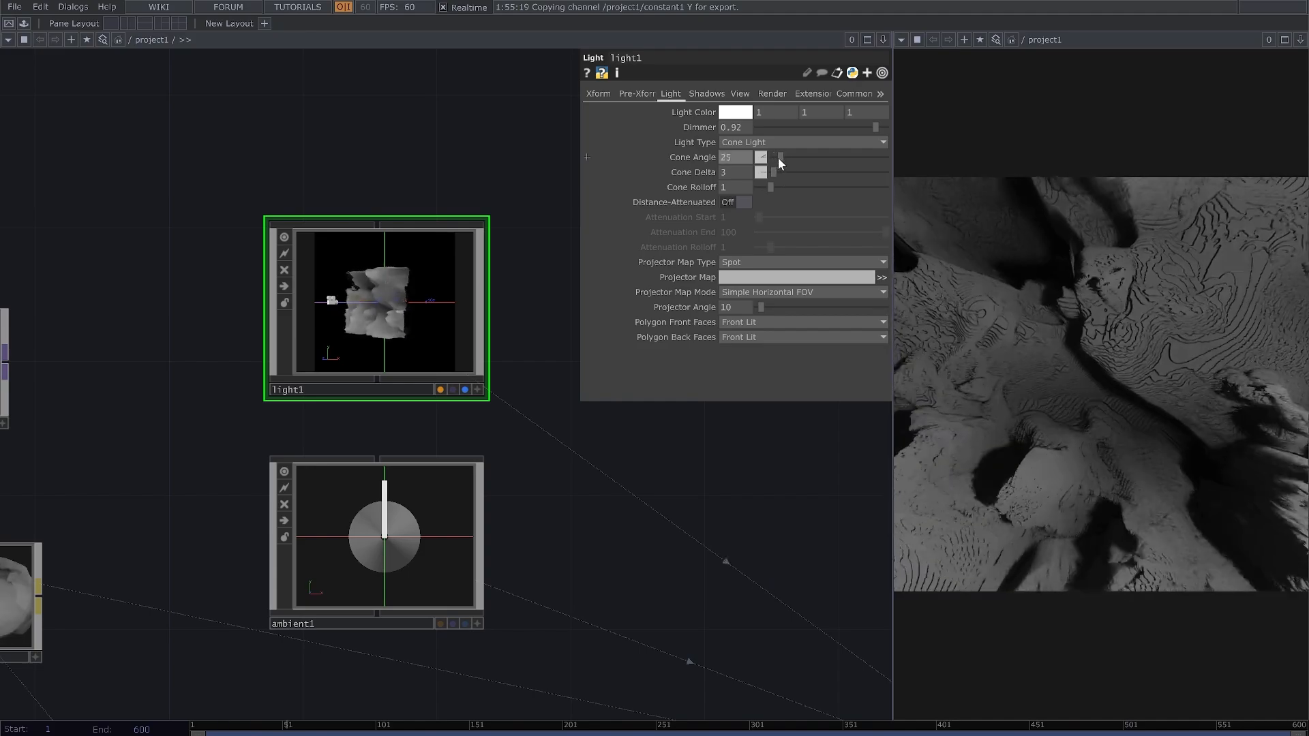
{"action": "left_click", "coordinate": [780, 157]}
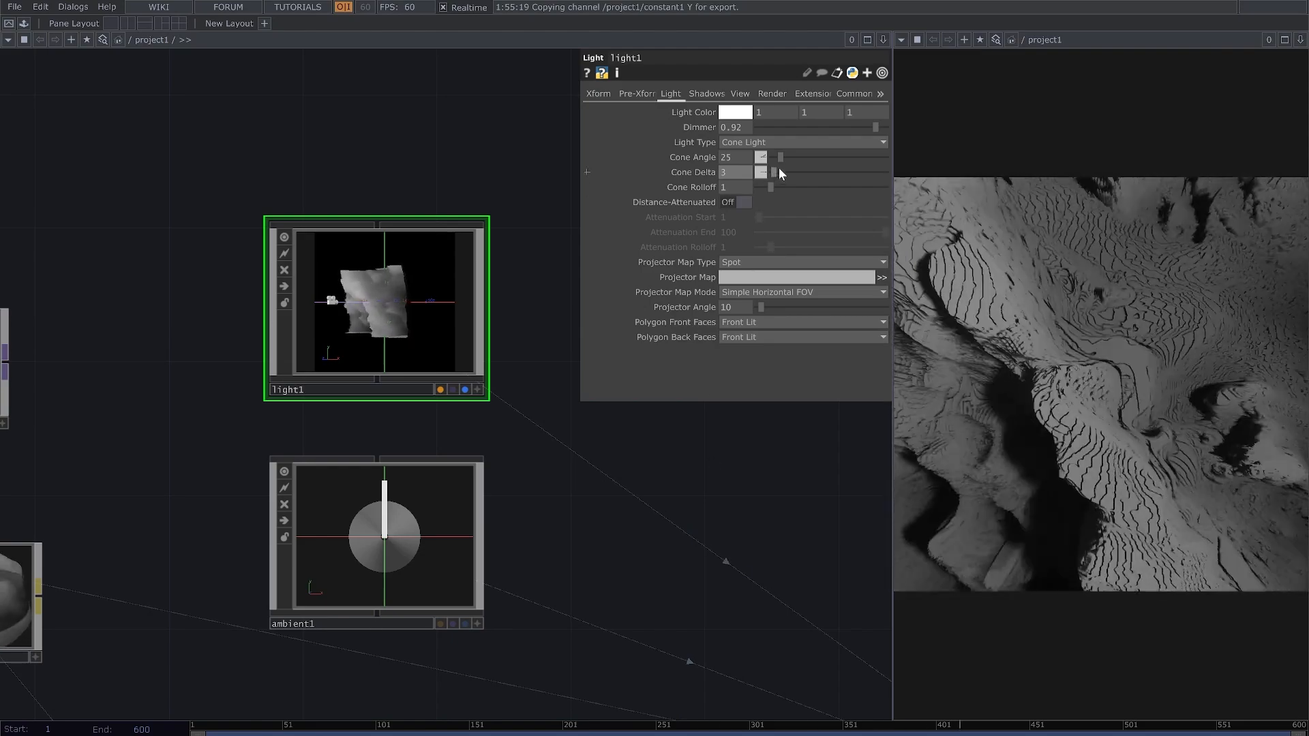
{"action": "mouse_move", "coordinate": [781, 156]}
{"action": "left_mouse_down"}
{"action": "mouse_move", "coordinate": [834, 171]}
{"action": "mouse_move", "coordinate": [780, 169]}
{"action": "left_mouse_up"}
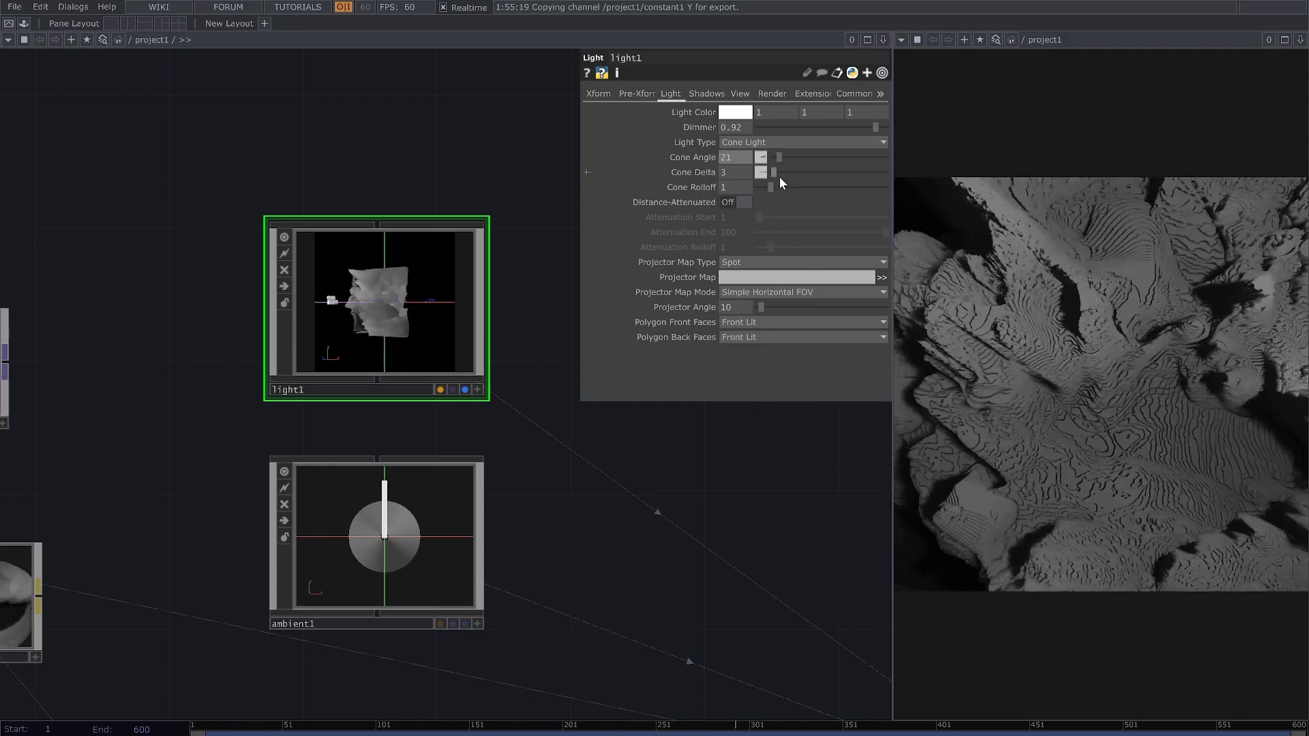
{"action": "mouse_move", "coordinate": [775, 170]}
{"action": "left_mouse_down"}
{"action": "mouse_move", "coordinate": [790, 178]}
{"action": "mouse_move", "coordinate": [779, 179]}
{"action": "left_mouse_up"}
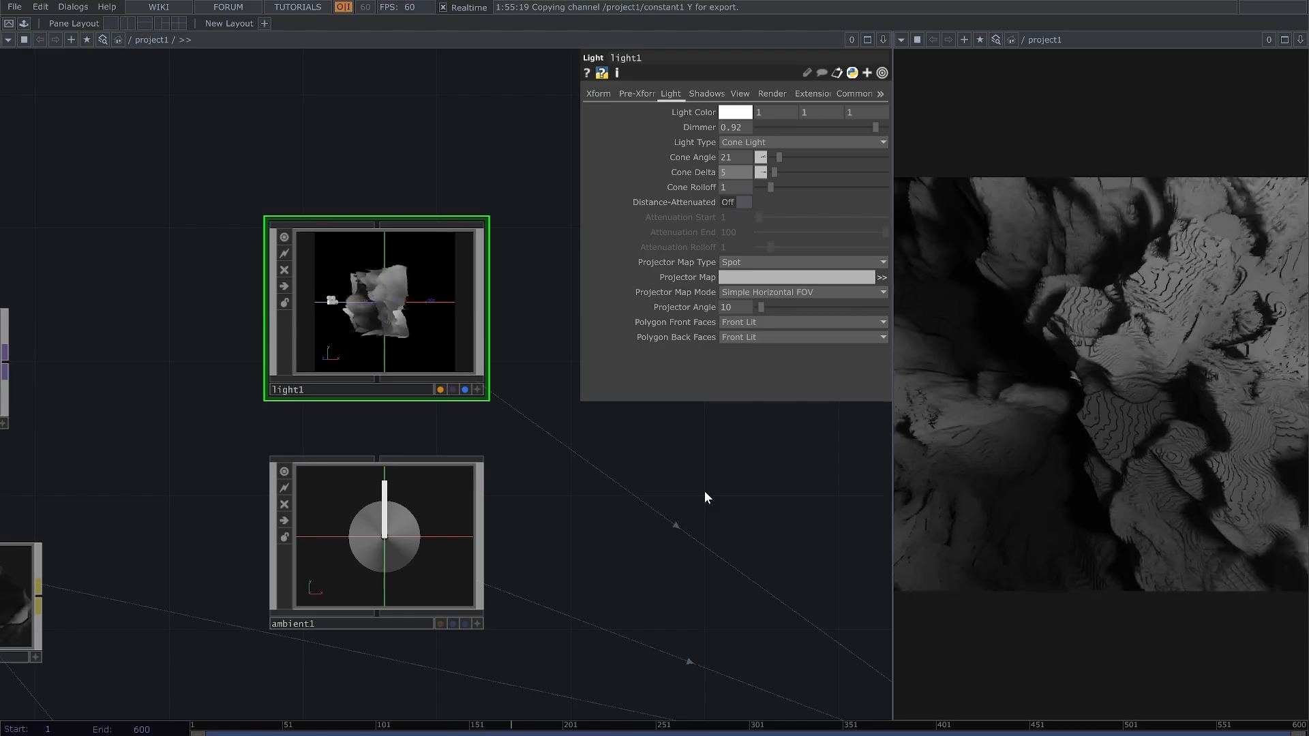
{"action": "key", "text": "ctrl+z"}
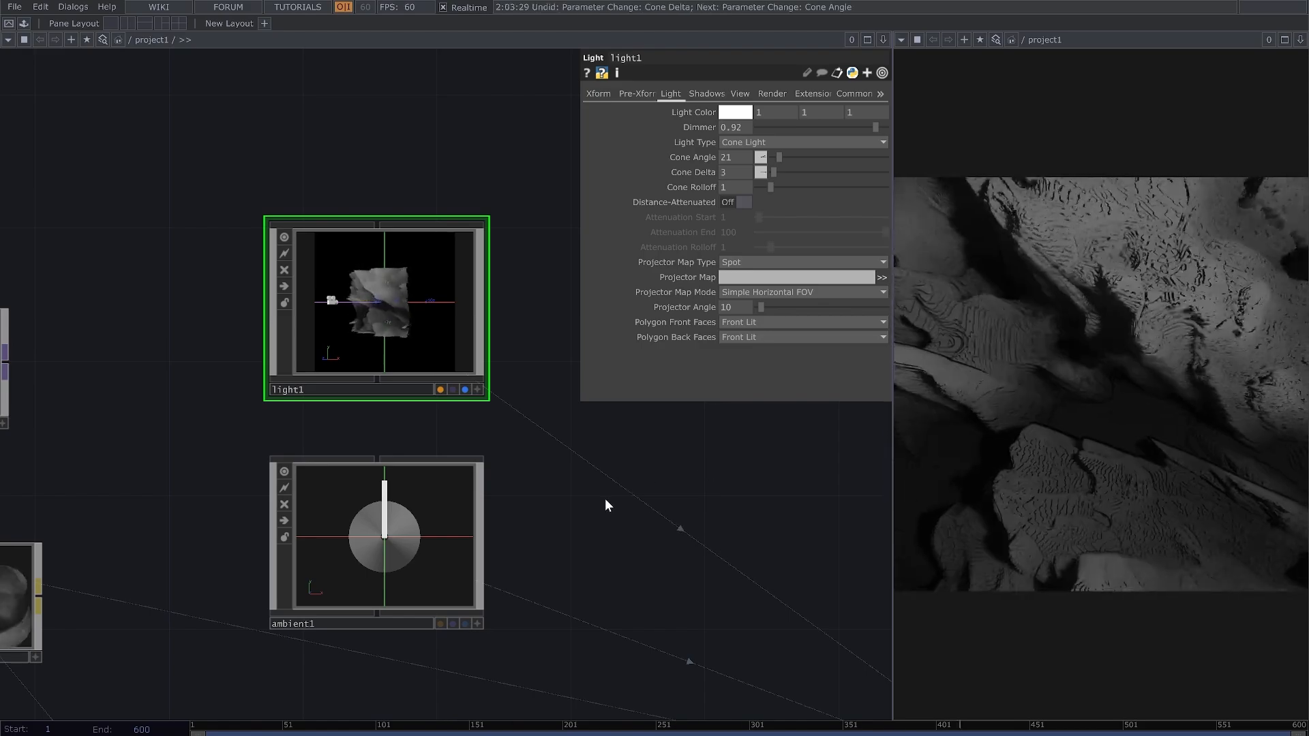
Step: Insert a Level TOP into the wire coming out of render1
{"action": "scroll", "coordinate": [606, 505], "scroll_direction": "down", "scroll_amount": 5}
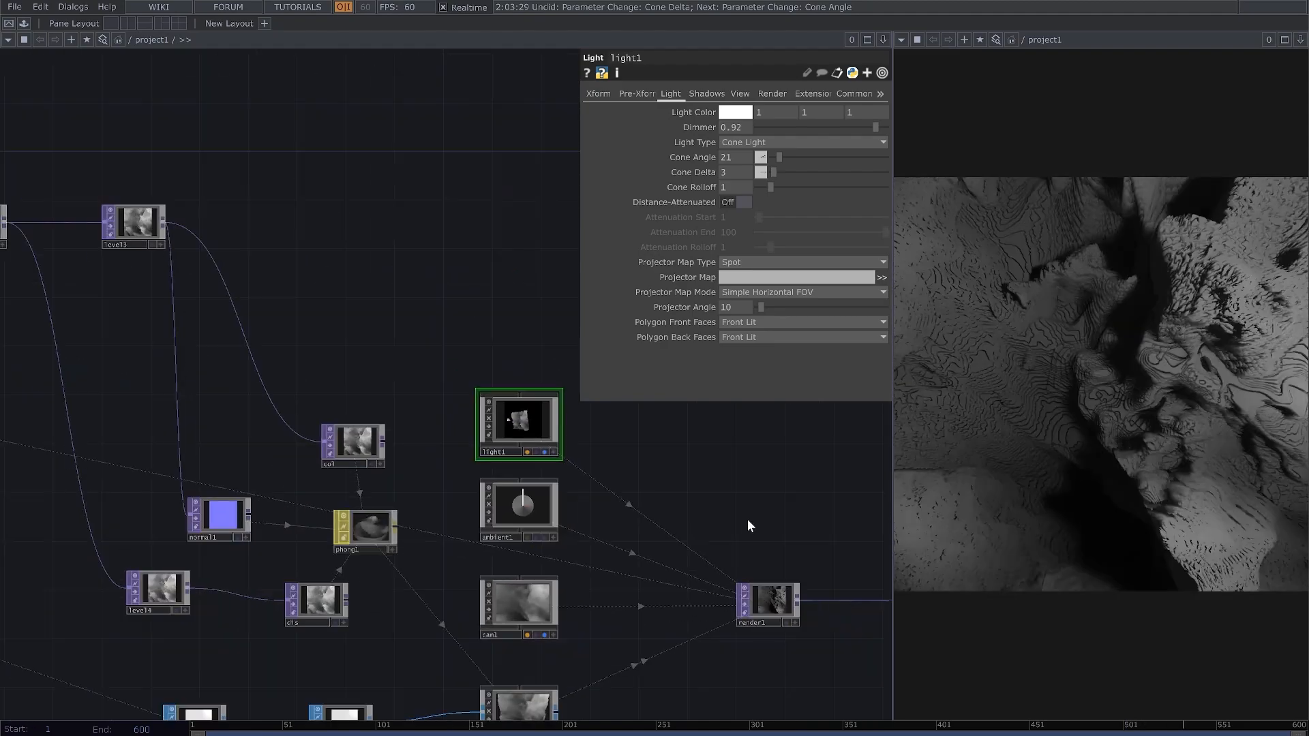
{"action": "left_click_drag", "start_coordinate": [748, 524], "coordinate": [194, 430]}
{"action": "scroll", "coordinate": [412, 466], "scroll_direction": "down", "scroll_amount": 3}
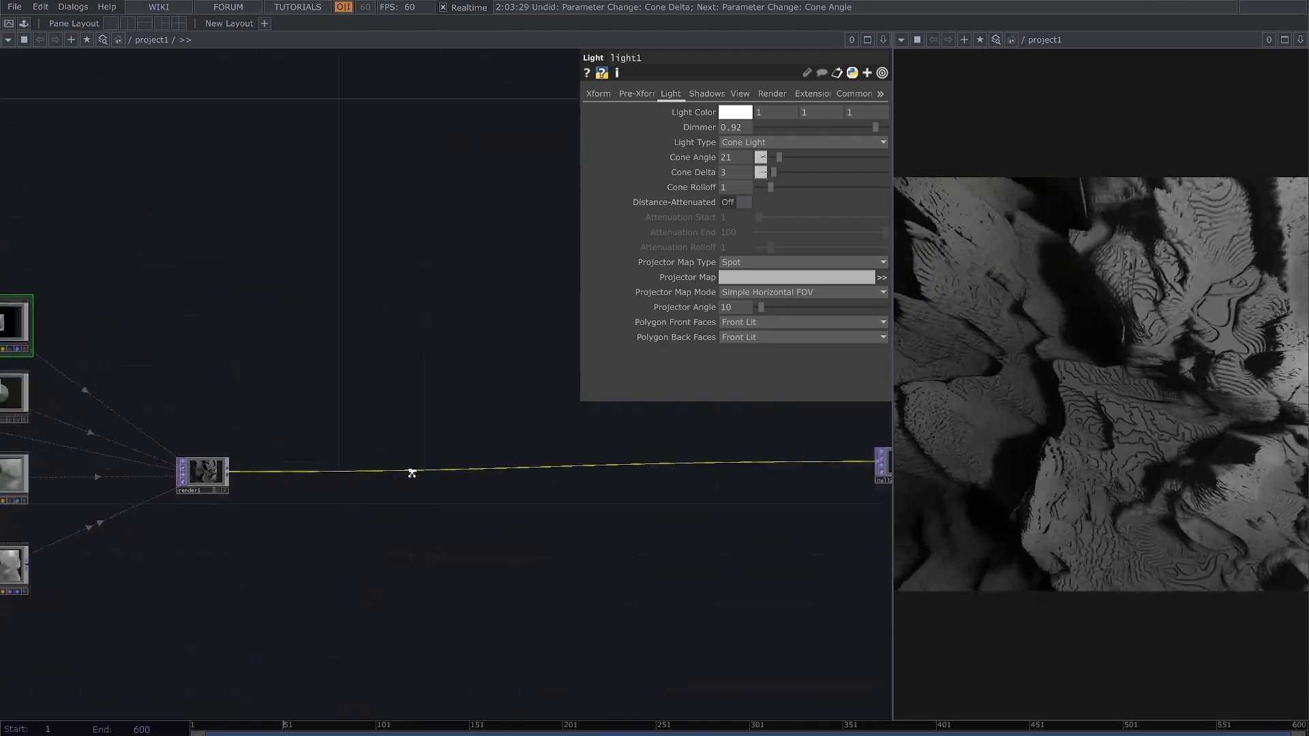
{"action": "left_click_drag", "start_coordinate": [833, 465], "coordinate": [857, 480]}
{"action": "left_click_drag", "start_coordinate": [595, 545], "coordinate": [685, 539]}
{"action": "scroll", "coordinate": [412, 508], "scroll_direction": "up", "scroll_amount": 5}
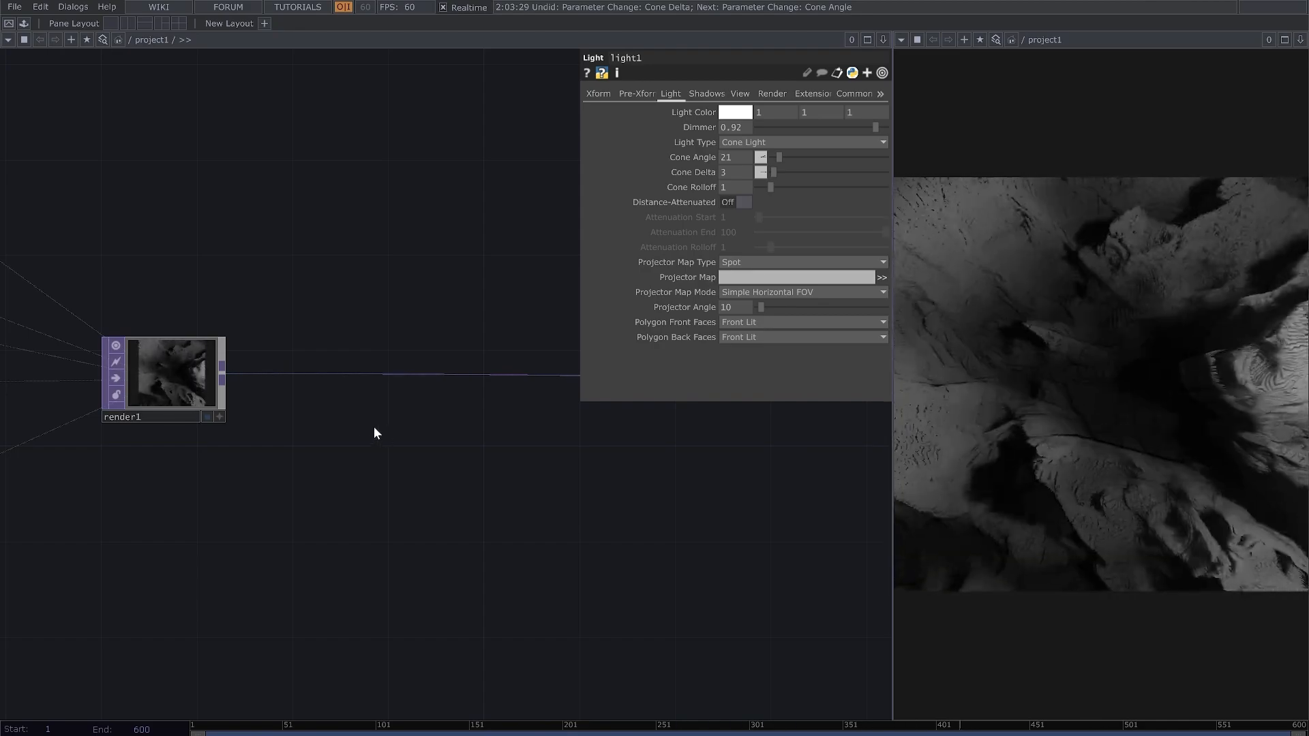
{"action": "right_click", "coordinate": [350, 373]}
{"action": "left_click", "coordinate": [379, 360]}
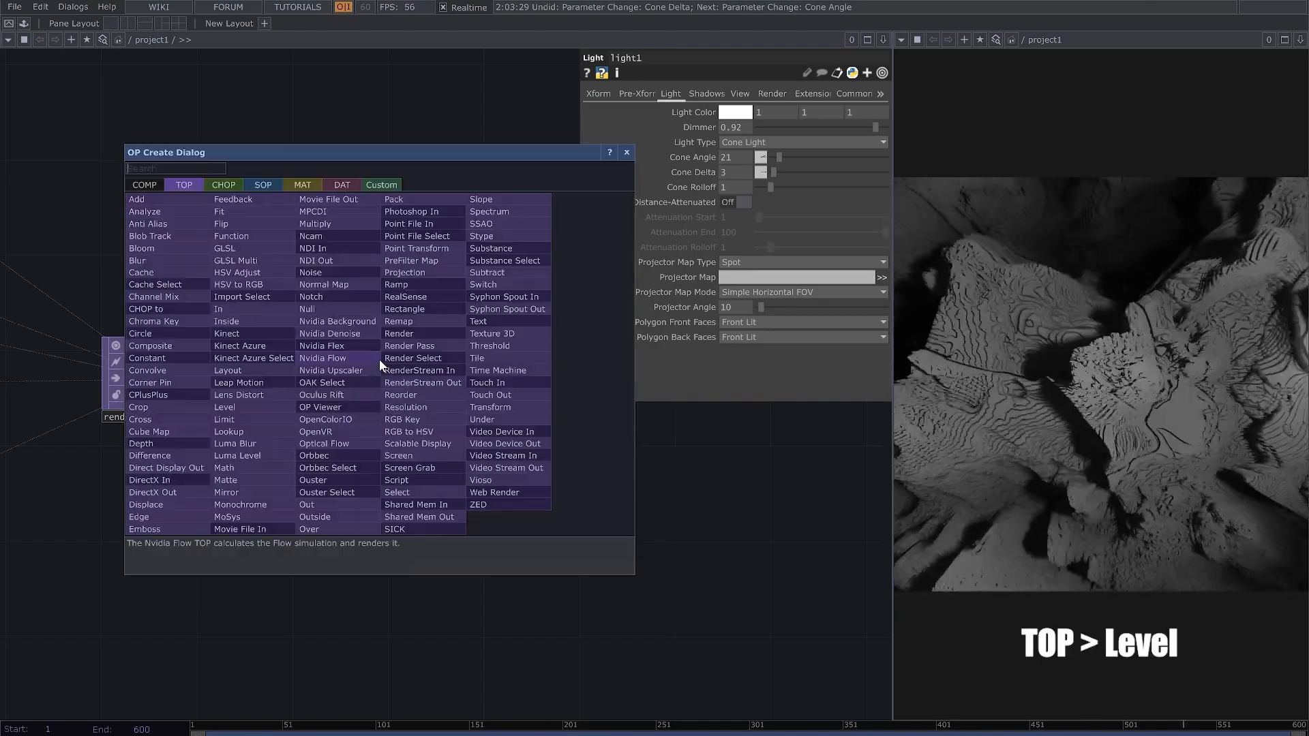
{"action": "left_click", "coordinate": [267, 409]}
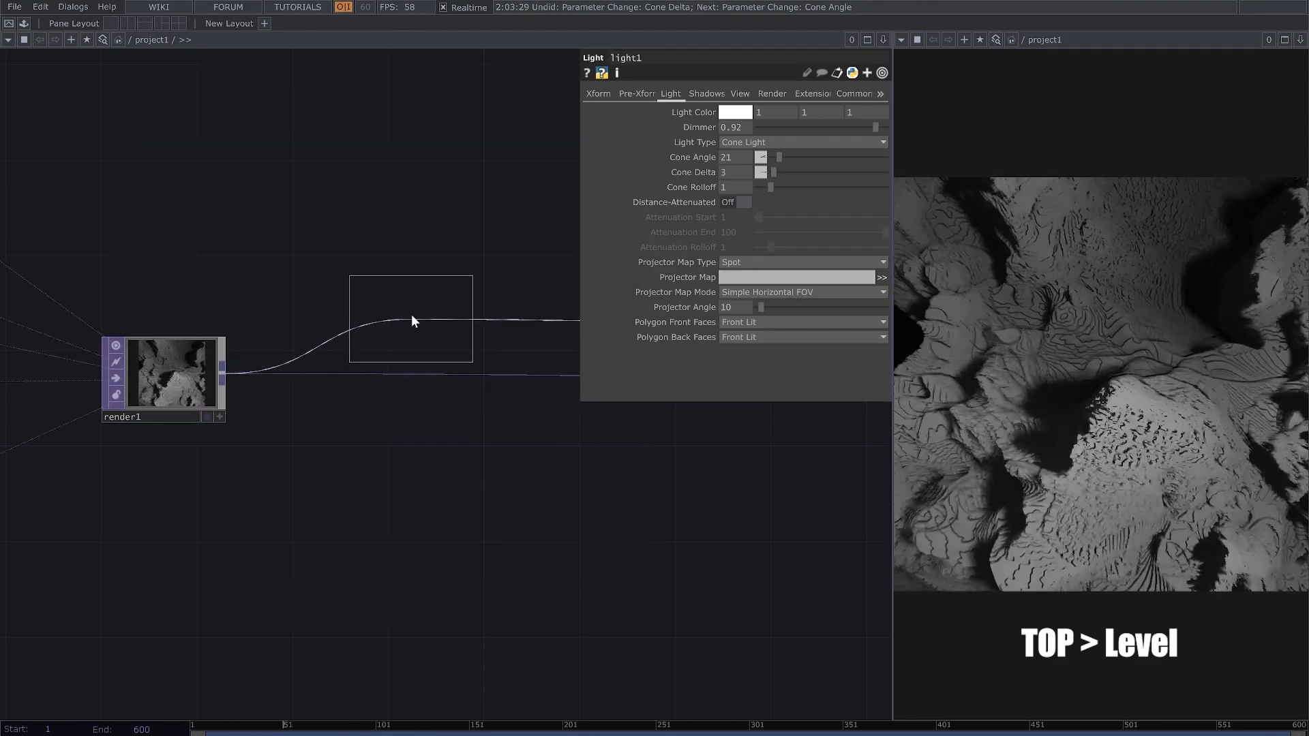
{"action": "left_click", "coordinate": [413, 307]}
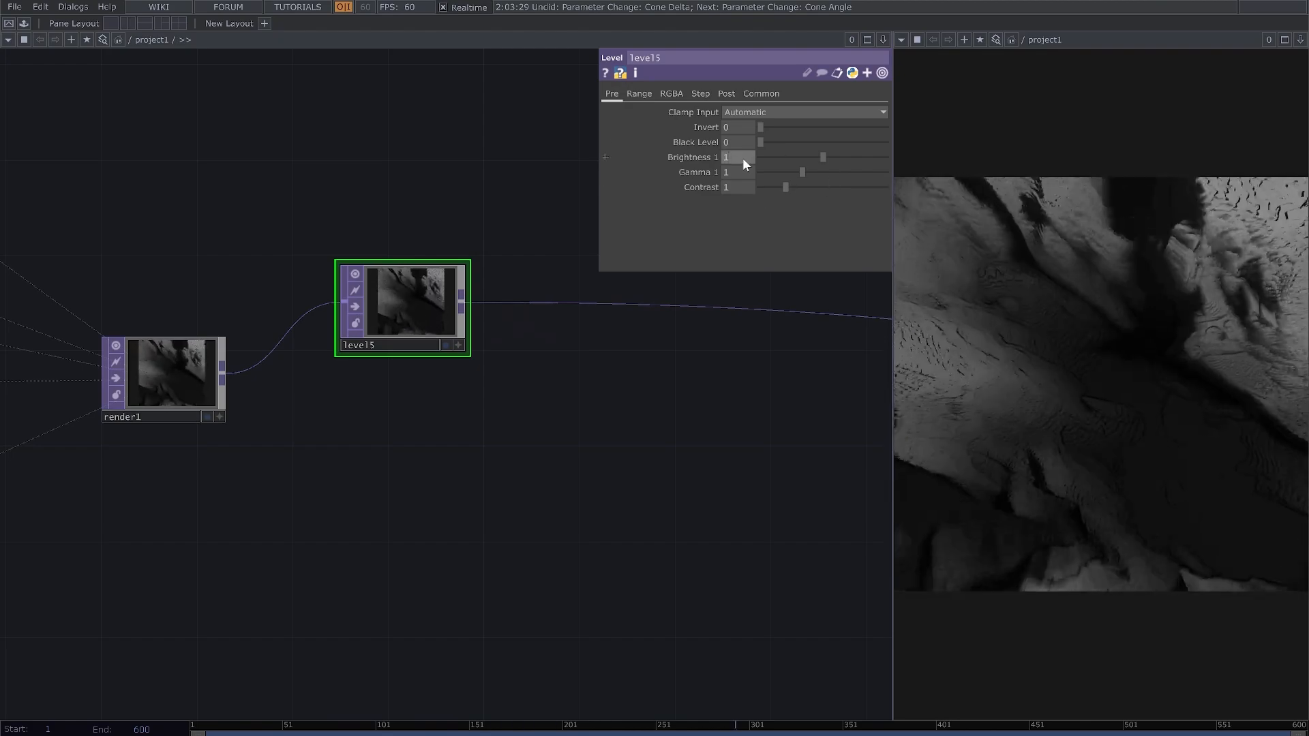
Step: Set level5's Brightness 1 to 1.08 and its Contrast to 1.6
{"action": "type", "text": ".08"}
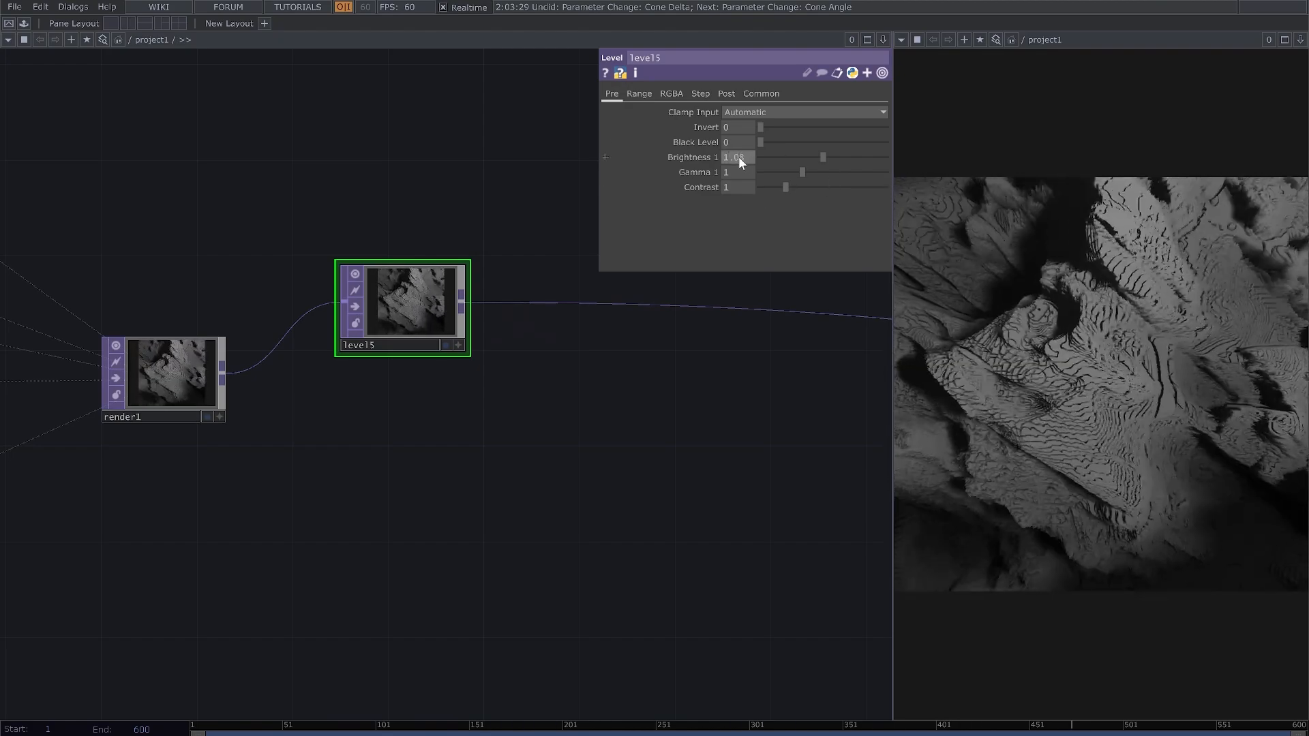
{"action": "key", "text": "Return"}
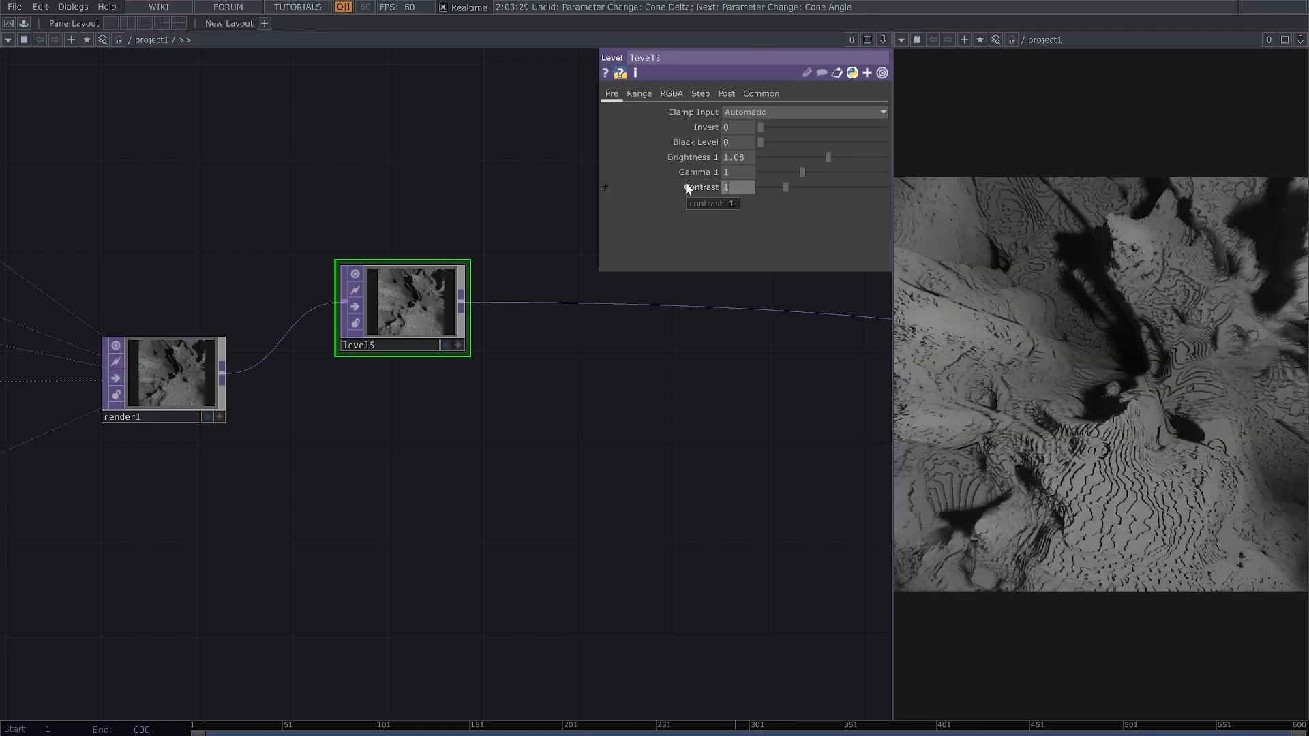
{"action": "type", "text": ".6"}
{"action": "key", "text": "Return"}
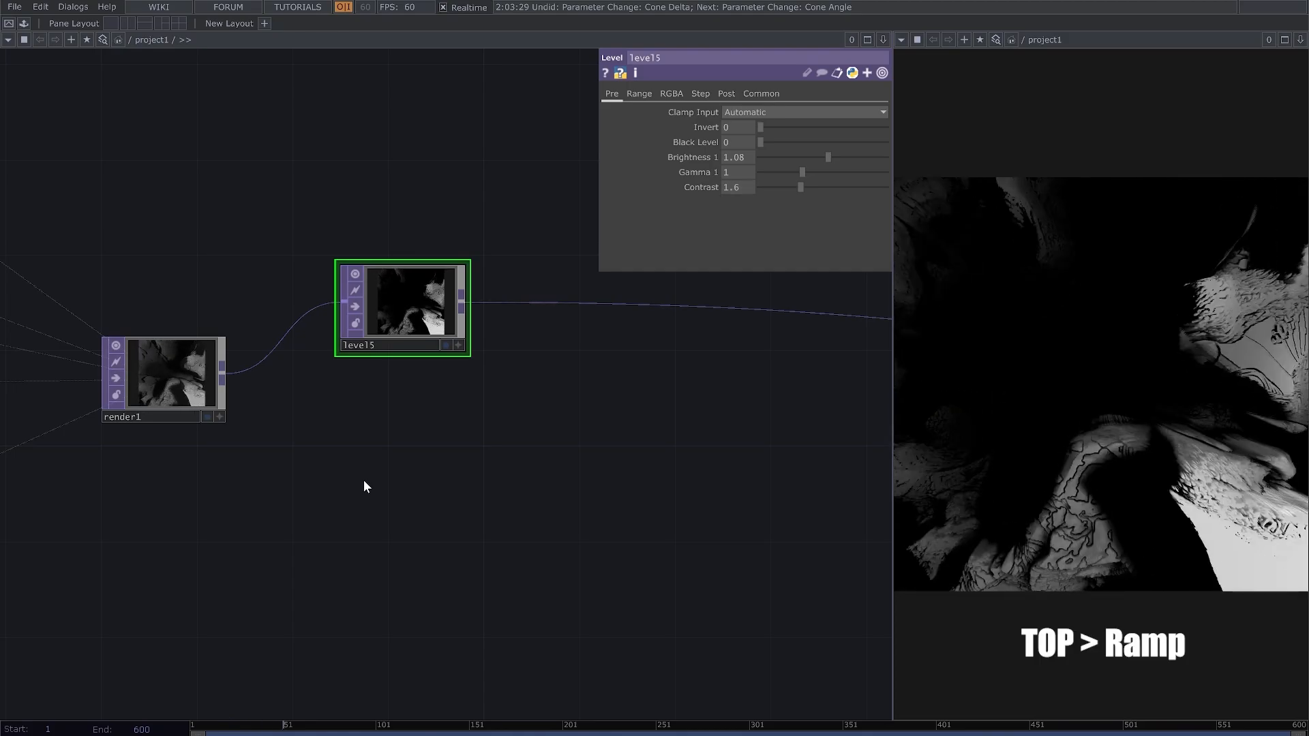
Step: Add a Ramp TOP to the network below level5
{"action": "key", "text": "Tab"}
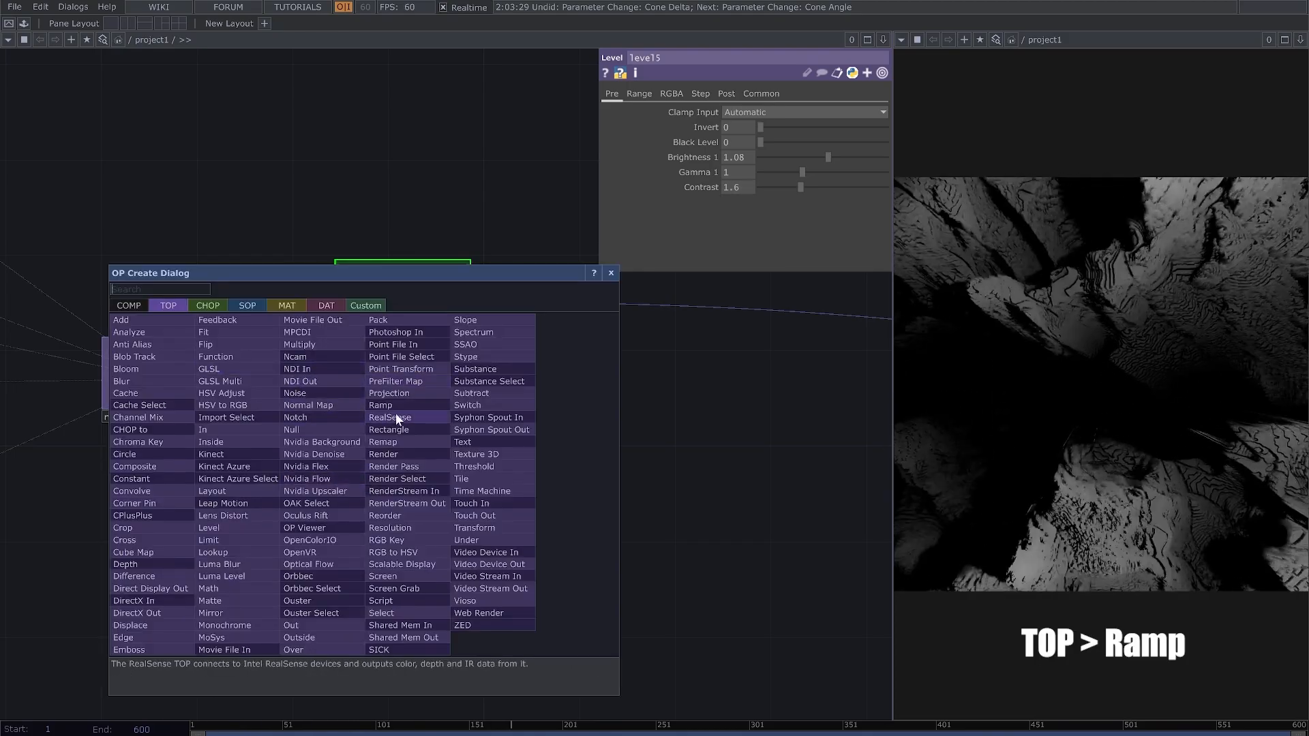
{"action": "left_click", "coordinate": [399, 407]}
{"action": "left_click", "coordinate": [400, 553]}
Step: Insert a Lookup TOP into level5's output wire and connect ramp1 to its second input
{"action": "scroll", "coordinate": [399, 554], "scroll_direction": "down", "scroll_amount": 3}
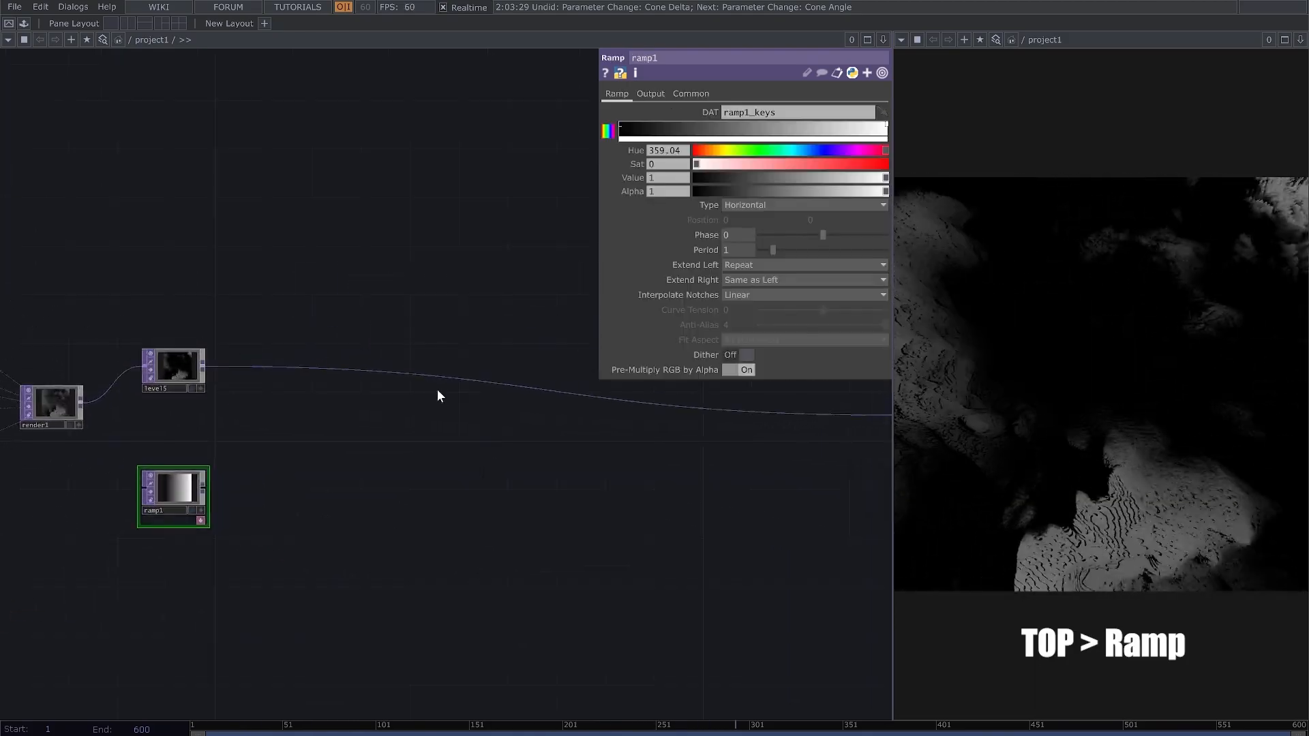
{"action": "right_click", "coordinate": [418, 375]}
{"action": "left_click", "coordinate": [448, 365]}
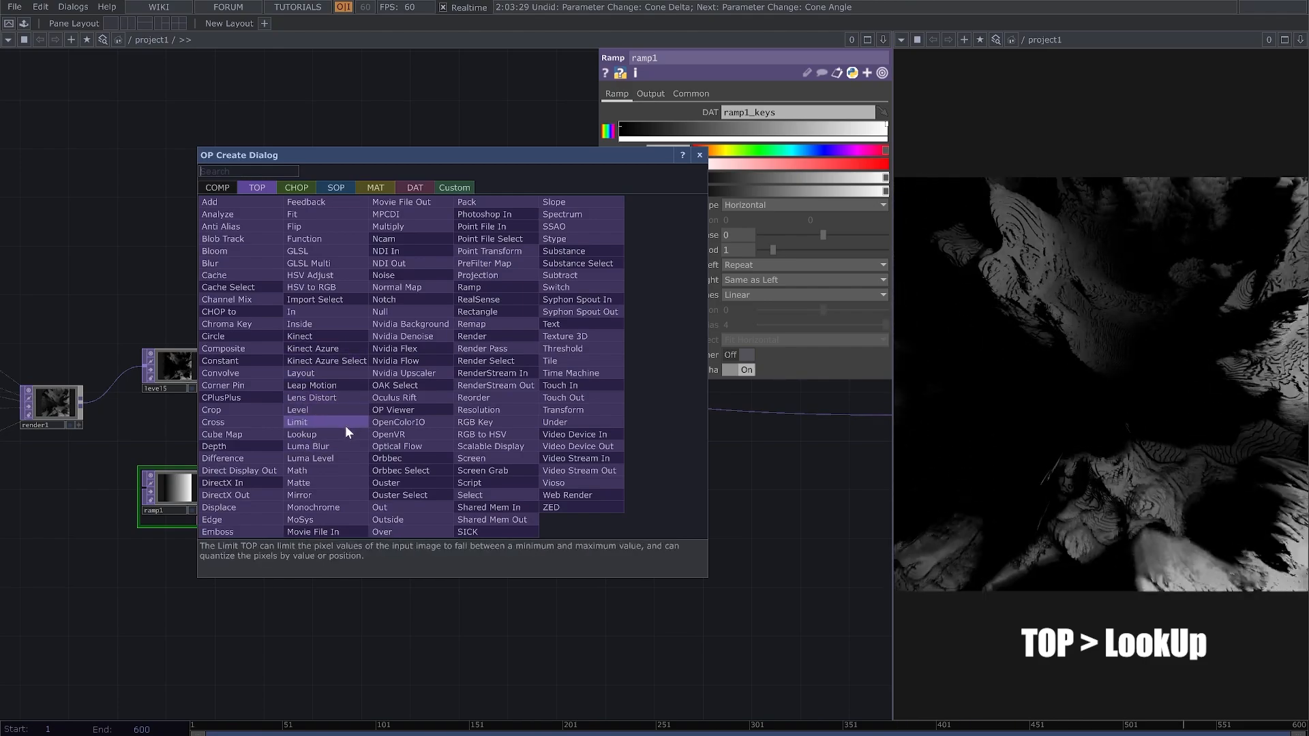
{"action": "left_click", "coordinate": [343, 432]}
{"action": "left_click", "coordinate": [339, 409]}
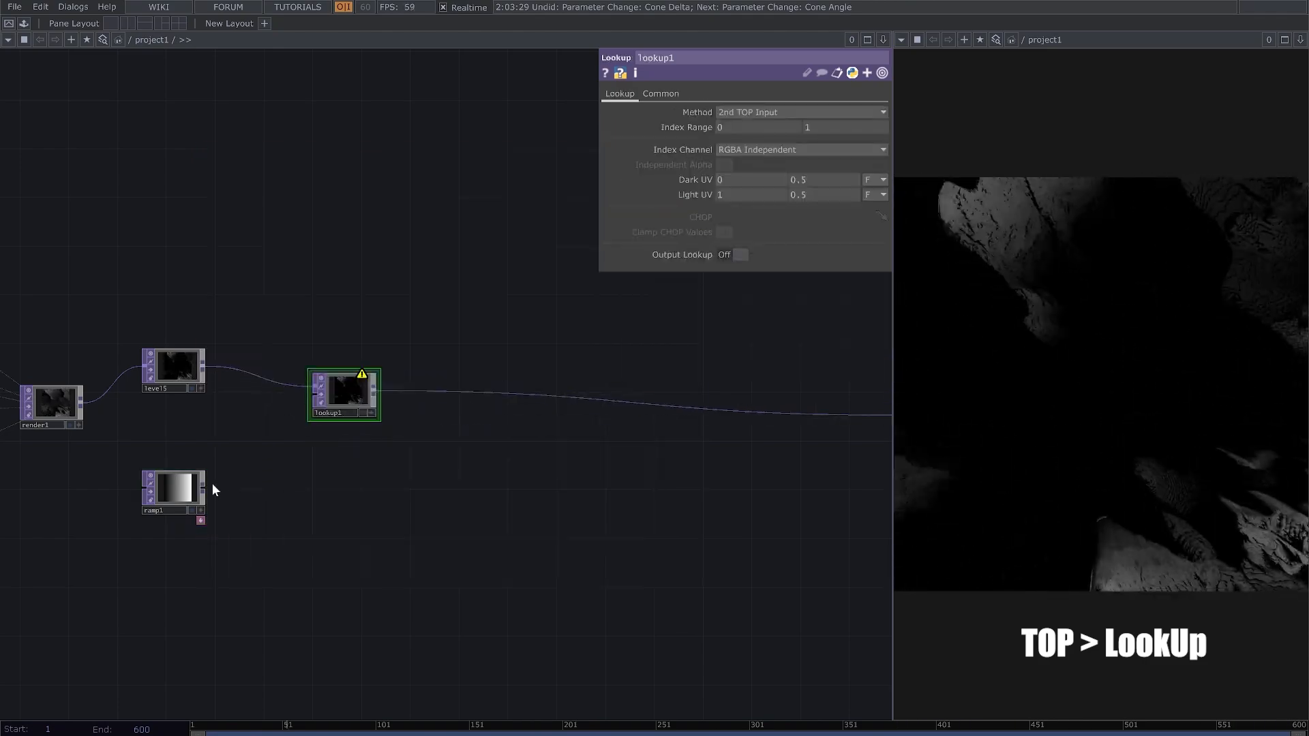
{"action": "left_click_drag", "start_coordinate": [308, 407], "coordinate": [308, 407]}
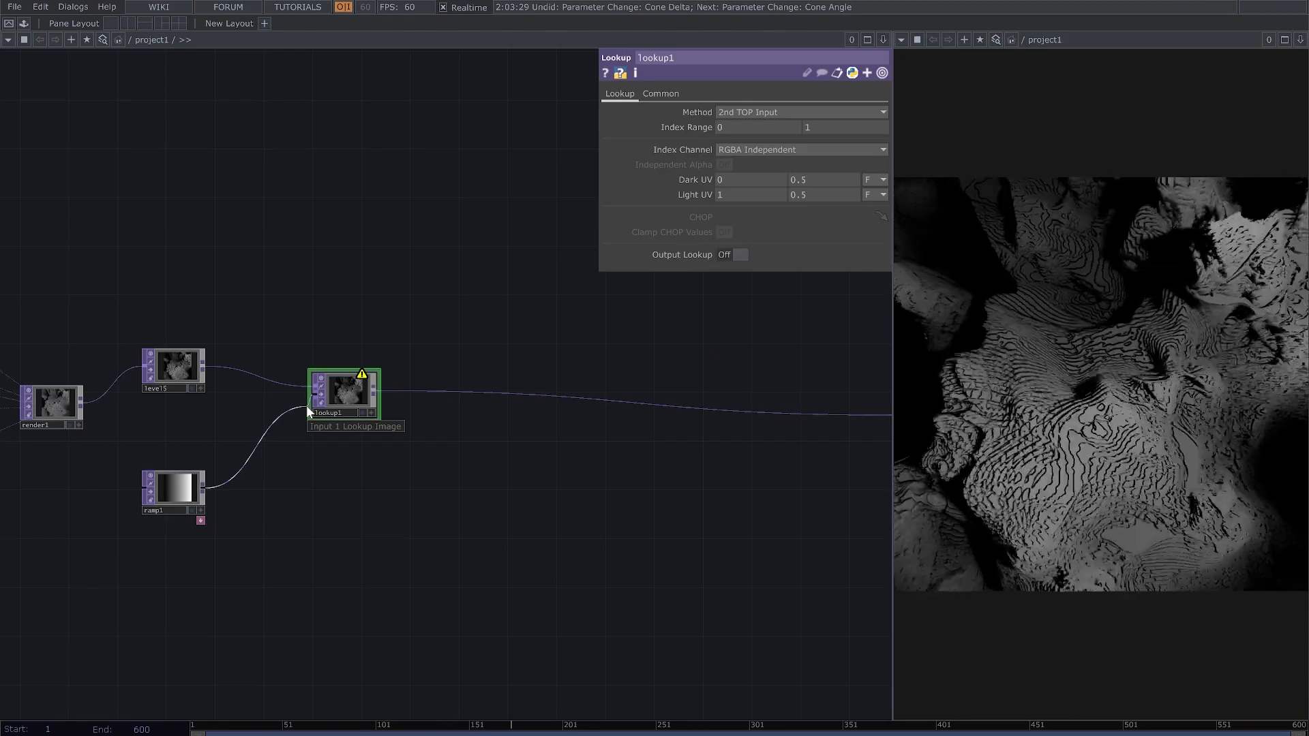
Step: Color the white end key of ramp1 pale yellow with Hue 48, Sat 0.27 and Value 0.906
{"action": "scroll", "coordinate": [328, 435], "scroll_direction": "up", "scroll_amount": 4}
{"action": "scroll", "coordinate": [329, 480], "scroll_direction": "up", "scroll_amount": 2}
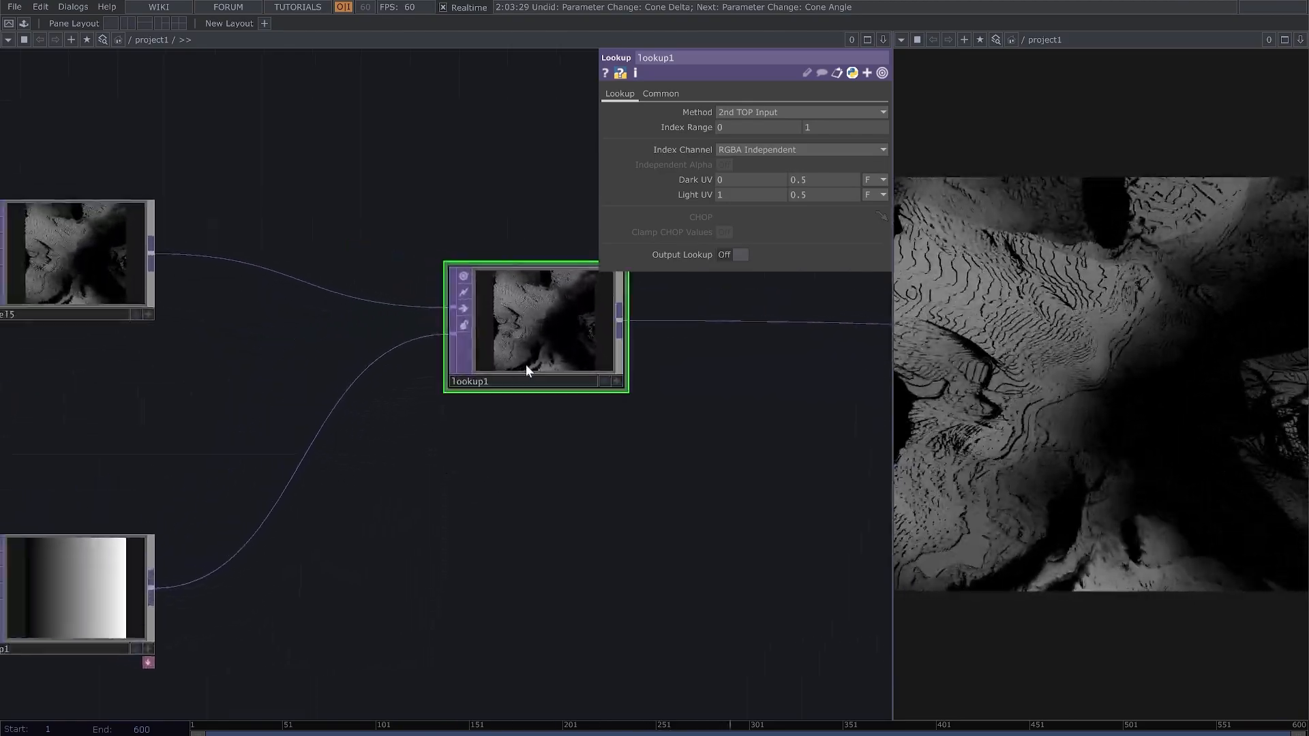
{"action": "left_click", "coordinate": [104, 569]}
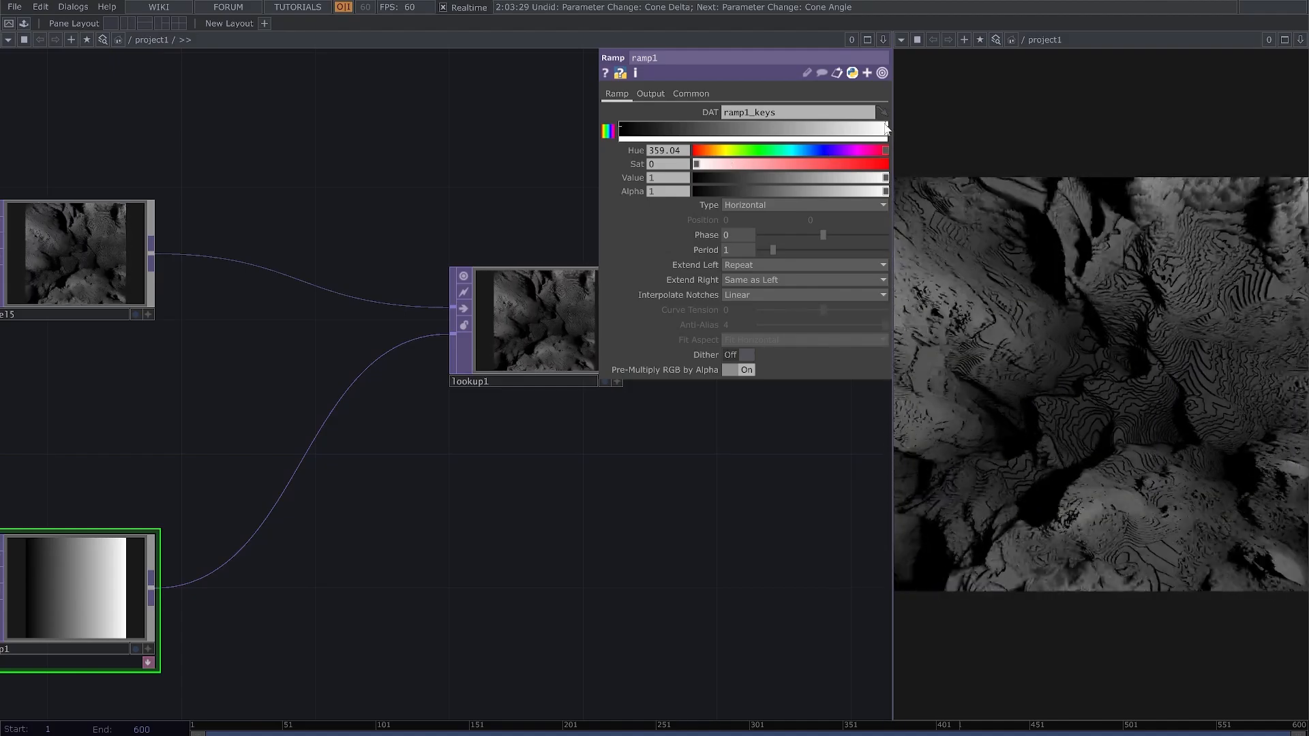
{"action": "left_click", "coordinate": [722, 150]}
{"action": "left_click", "coordinate": [747, 164]}
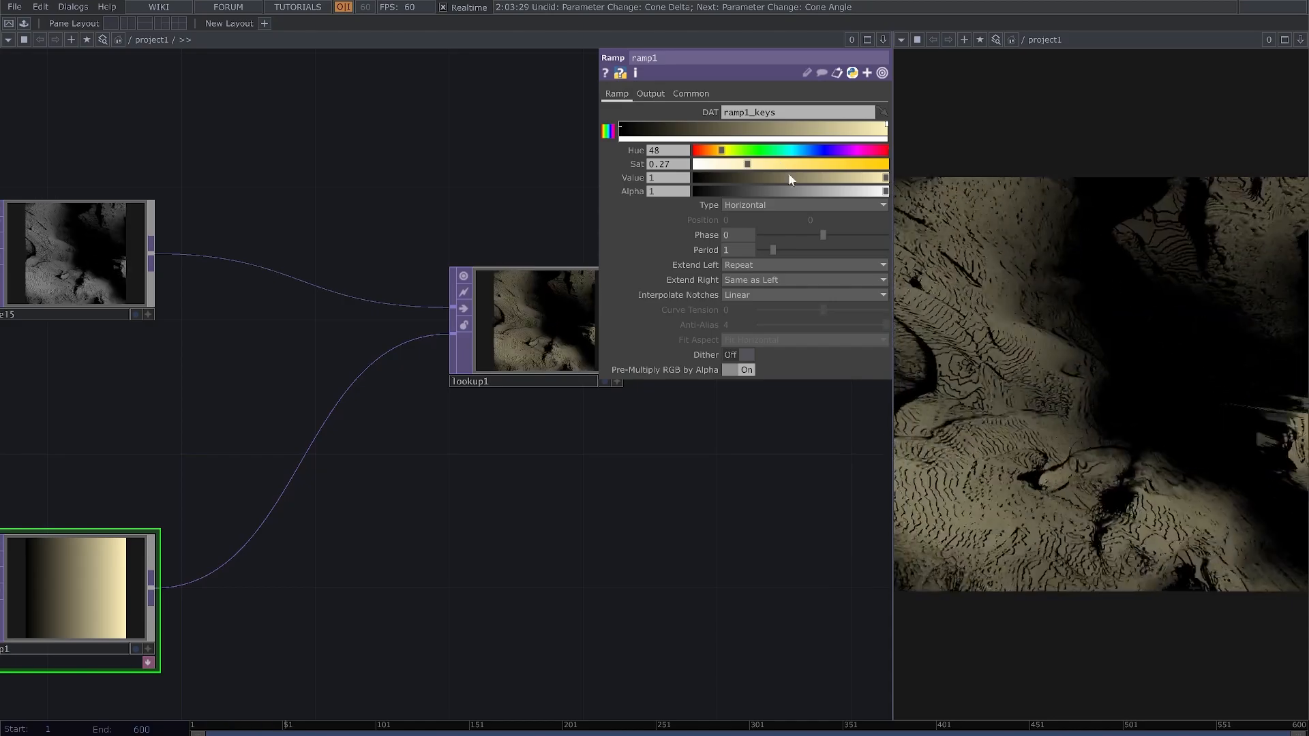
{"action": "left_click", "coordinate": [868, 177]}
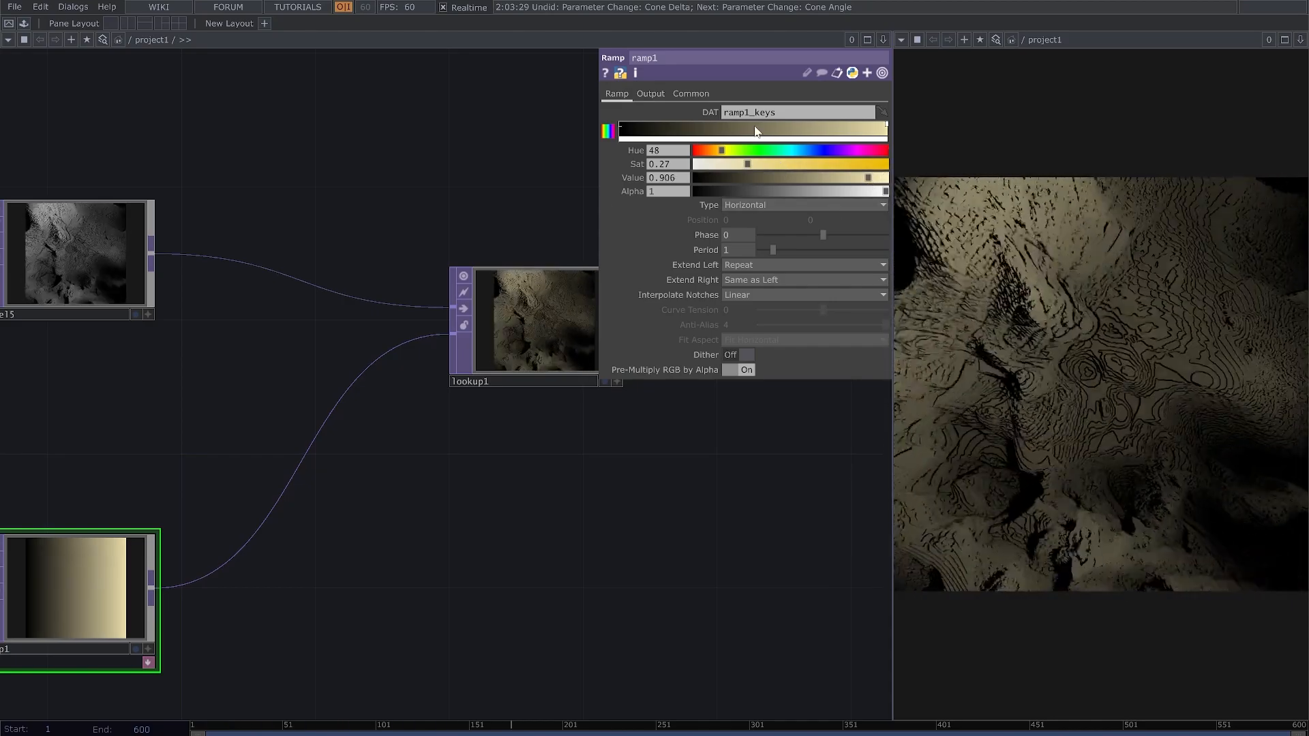
Step: Add a blue key near ramp1's middle with Hue 225, Sat 0.266 and Value 0.469, and set the yellow end key's Sat to 0.324
{"action": "left_click", "coordinate": [751, 128]}
{"action": "left_click", "coordinate": [815, 150]}
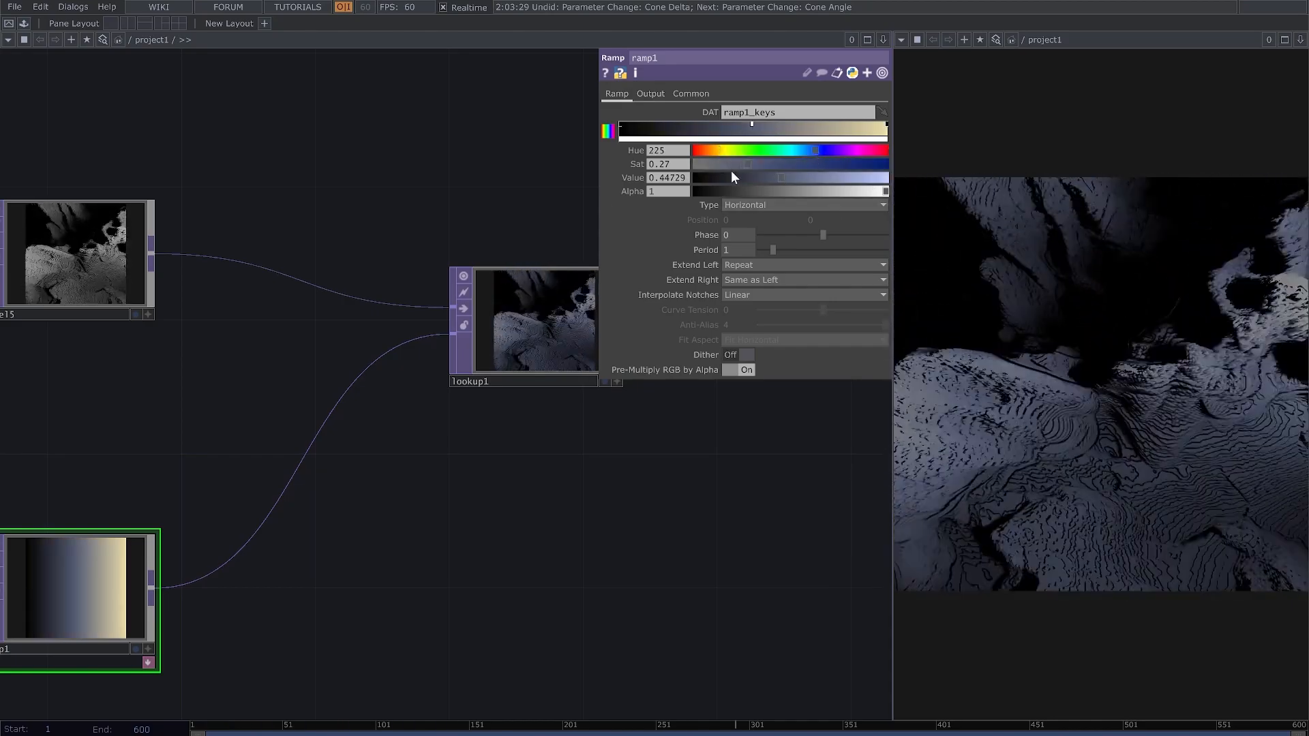
{"action": "left_click", "coordinate": [751, 163]}
{"action": "left_click_drag", "start_coordinate": [755, 168], "coordinate": [785, 177]}
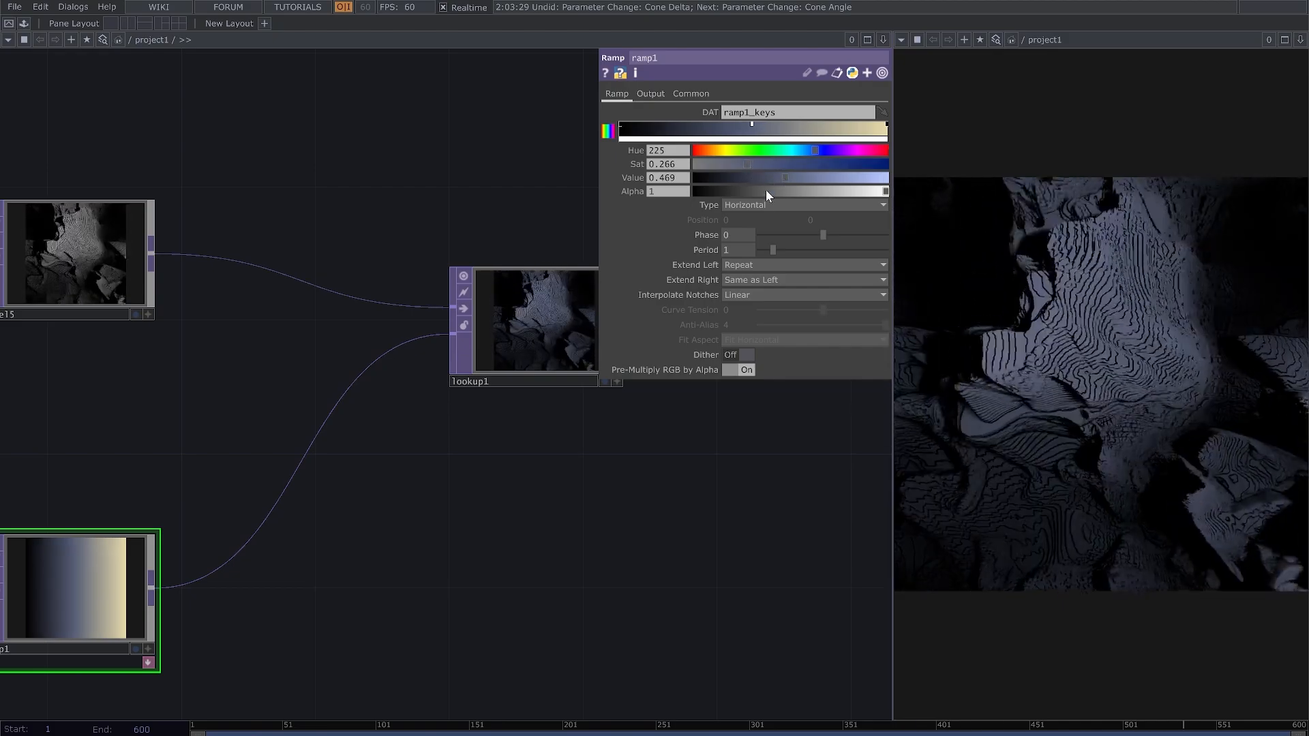
{"action": "left_click", "coordinate": [887, 126]}
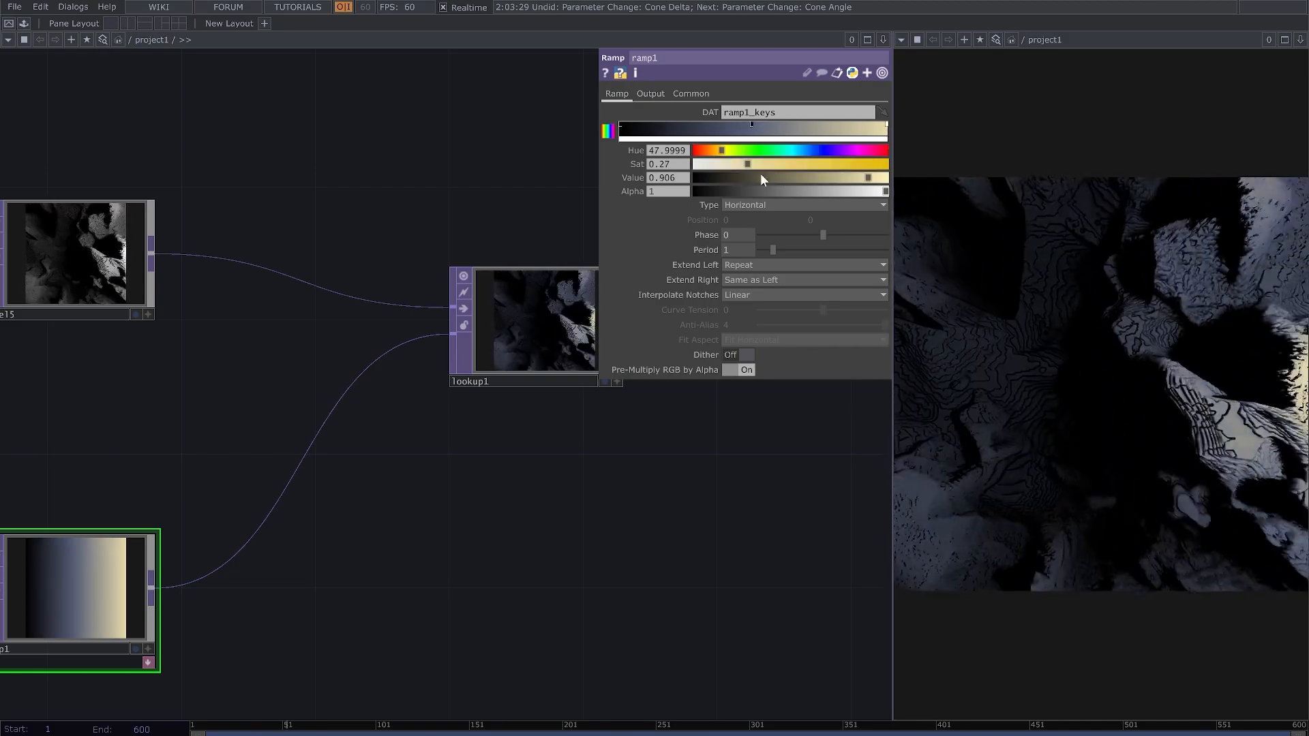
{"action": "left_click_drag", "start_coordinate": [755, 166], "coordinate": [759, 166]}
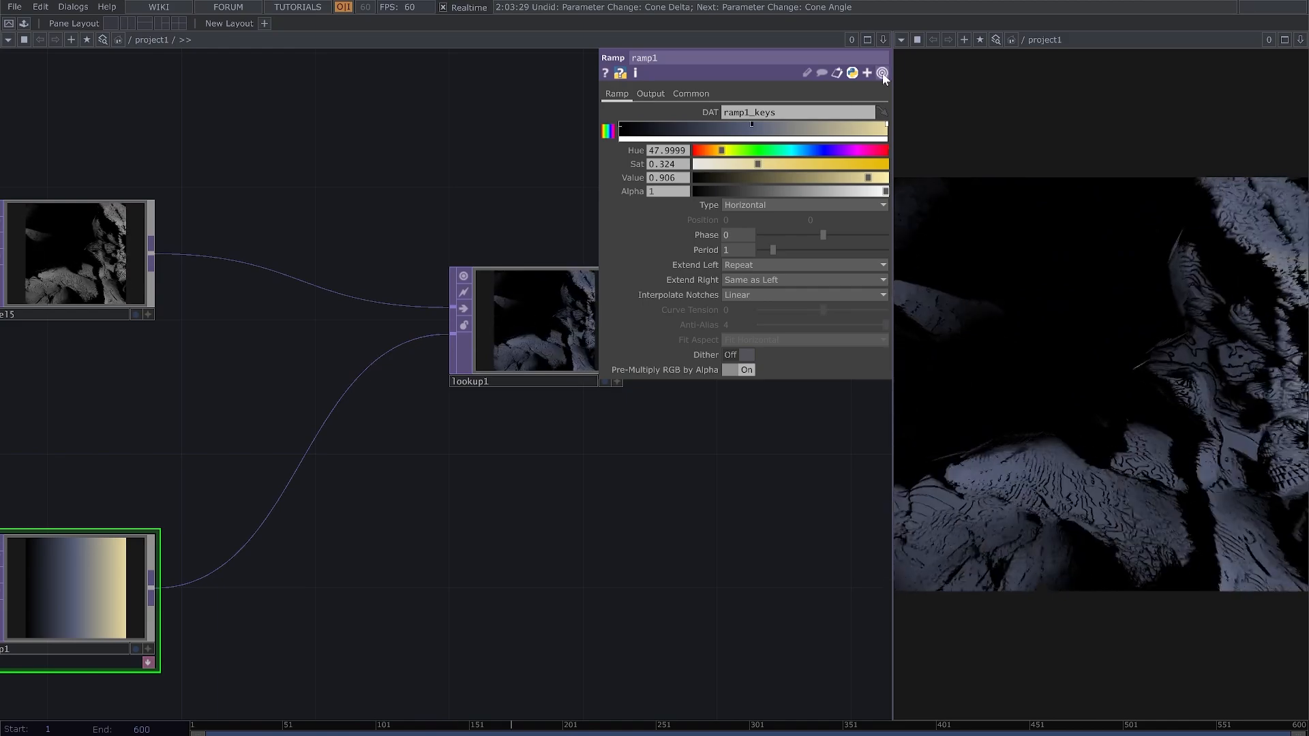
Step: Branch a new Level TOP off lookup1's output, placed above the existing wire
{"action": "scroll", "coordinate": [682, 409], "scroll_direction": "down", "scroll_amount": 3}
{"action": "left_click_drag", "start_coordinate": [685, 439], "coordinate": [518, 440]}
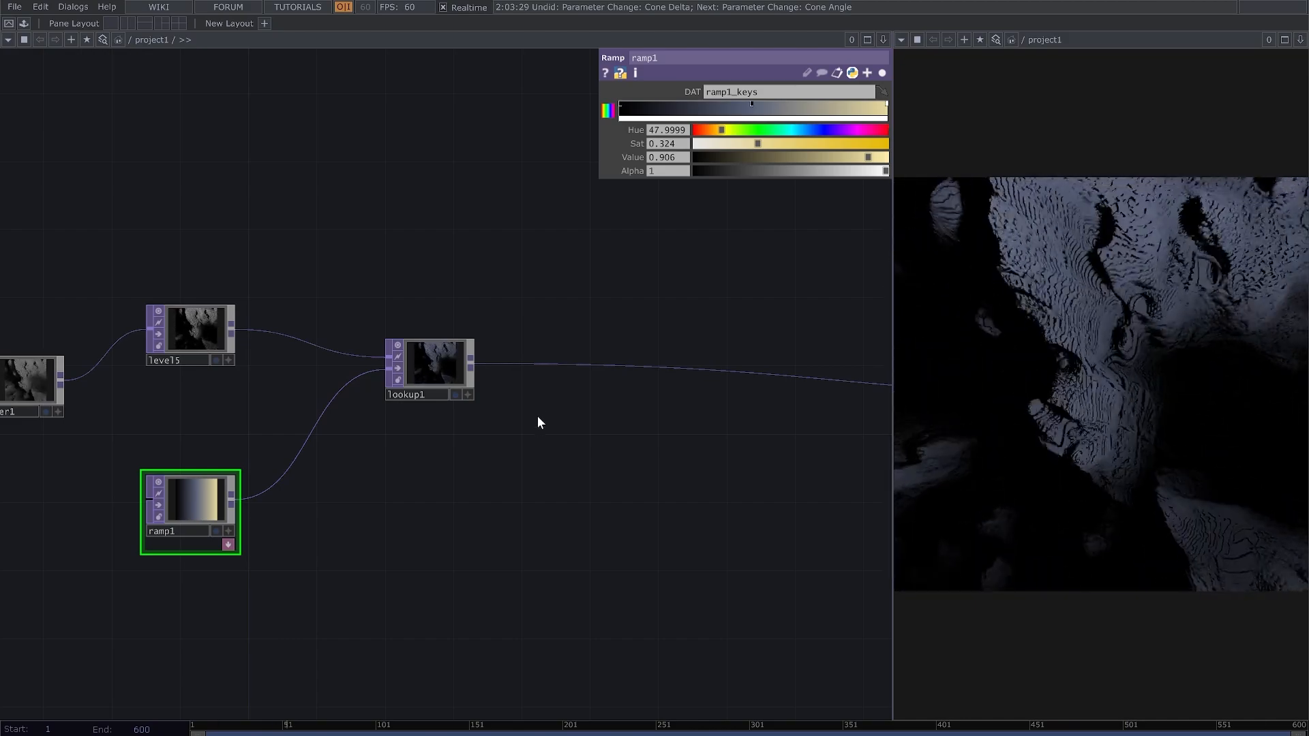
{"action": "key", "text": "Tab"}
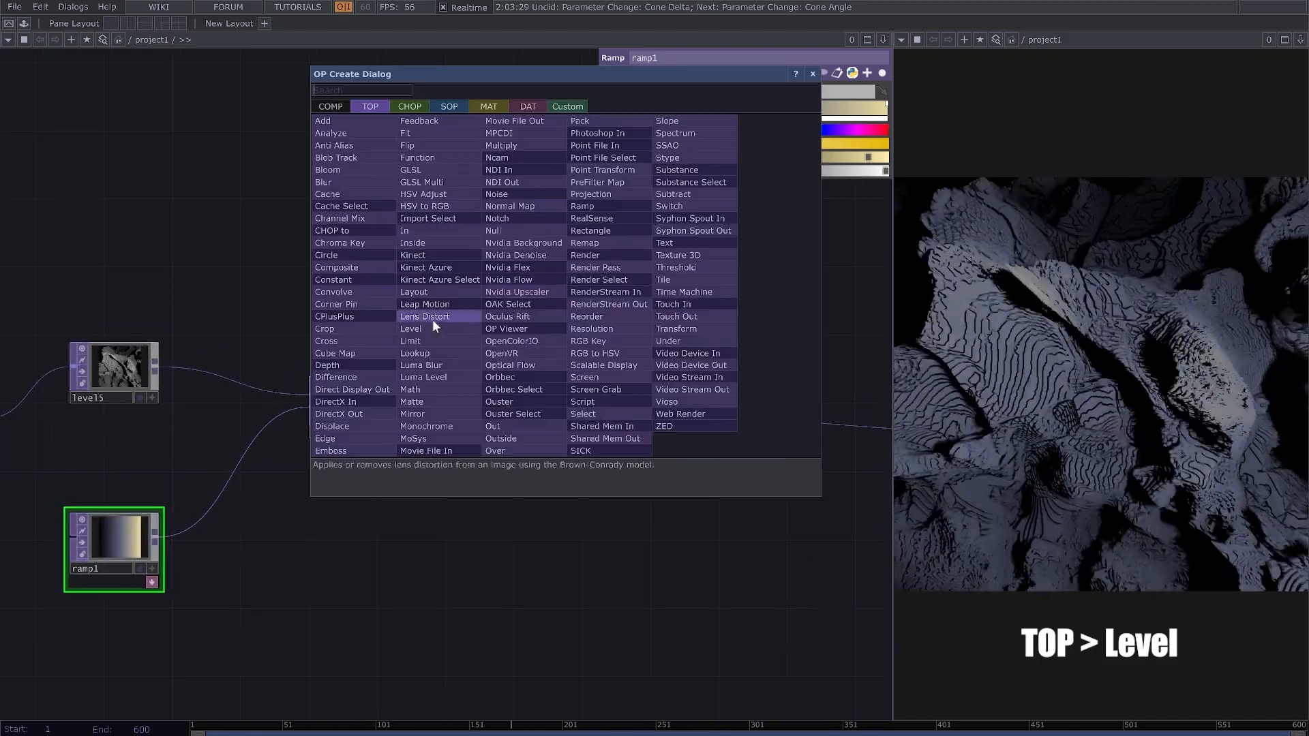
{"action": "left_click", "coordinate": [417, 330]}
{"action": "left_click", "coordinate": [507, 285]}
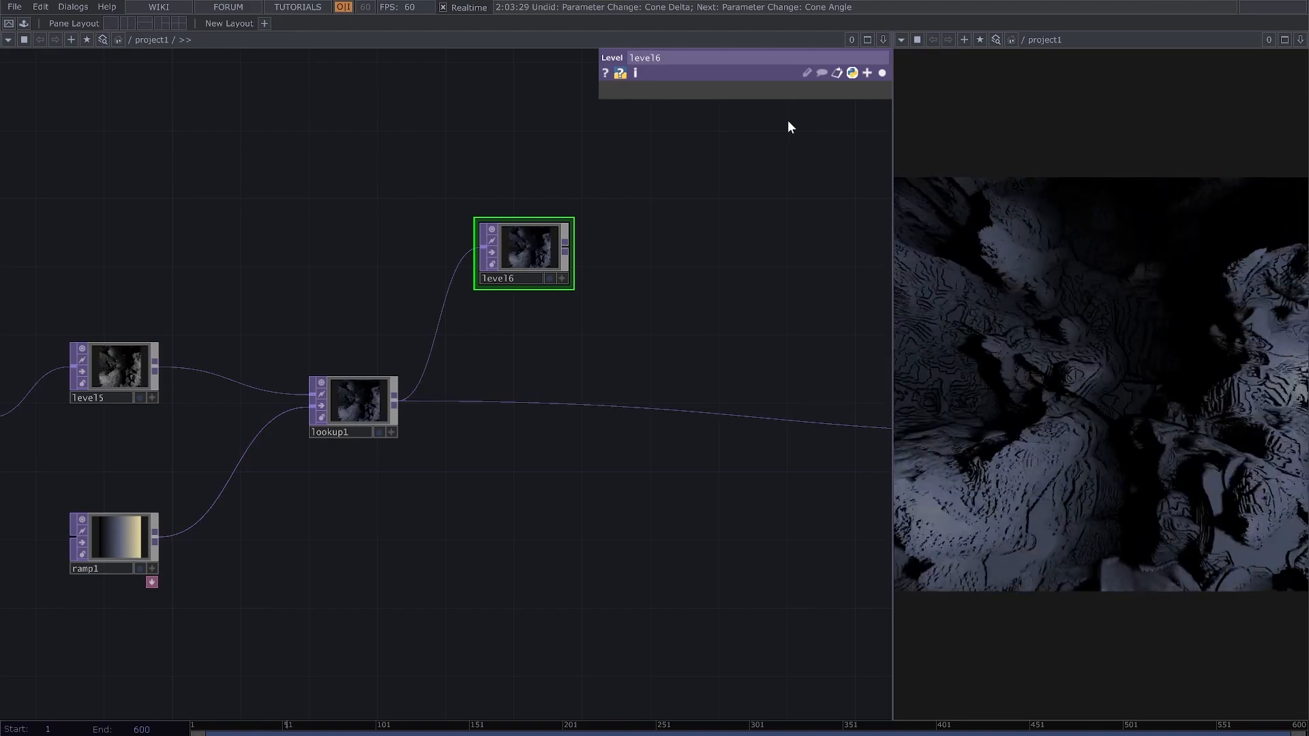
Step: Show all parameters of level6 and set its Brightness 1 to .85 and Gamma 1 to 1.55
{"action": "left_click", "coordinate": [882, 73]}
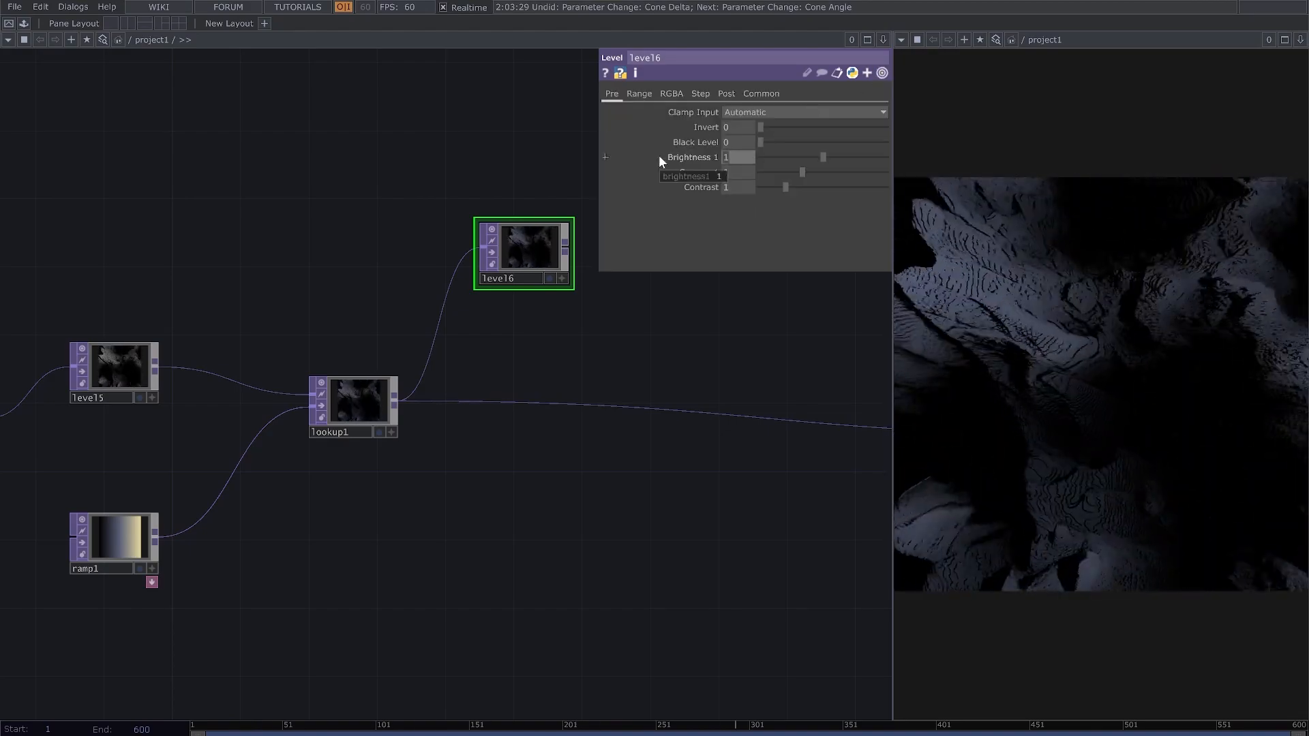
{"action": "type", "text": ".85"}
{"action": "key", "text": "Return"}
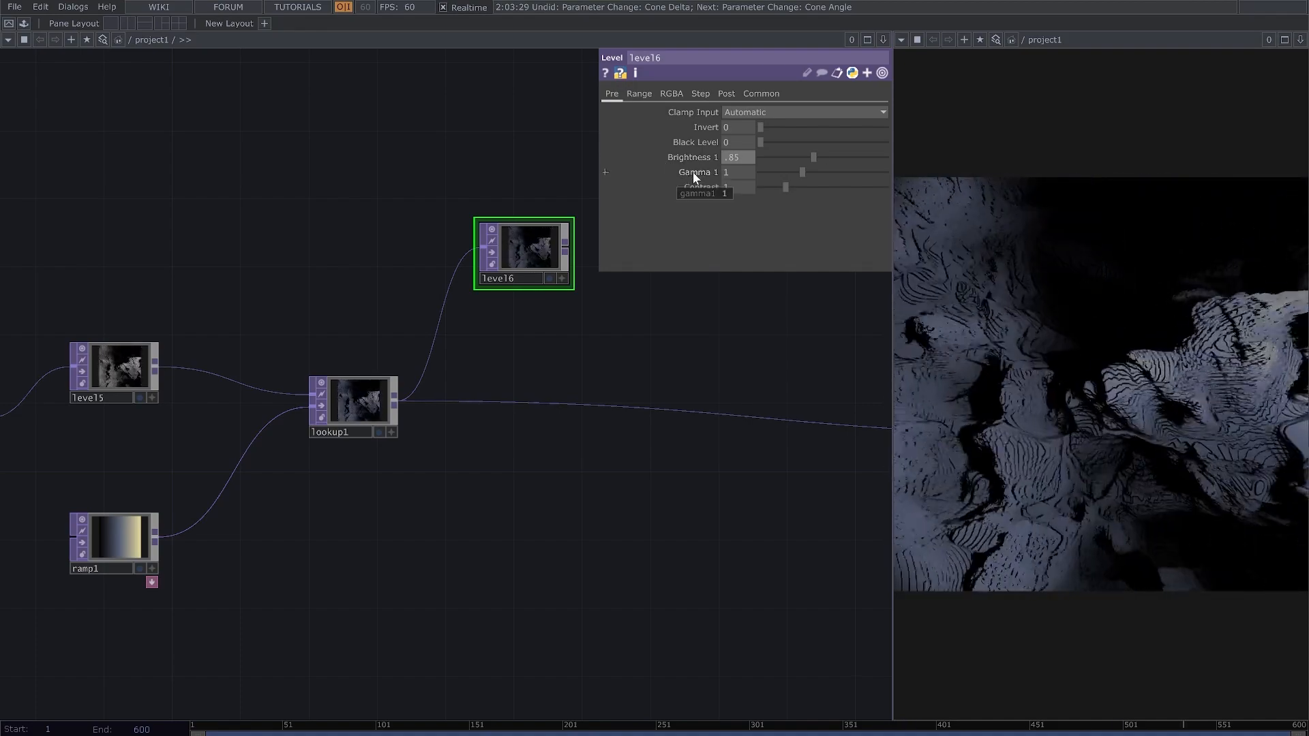
{"action": "left_click", "coordinate": [736, 173]}
{"action": "type", "text": "1."}
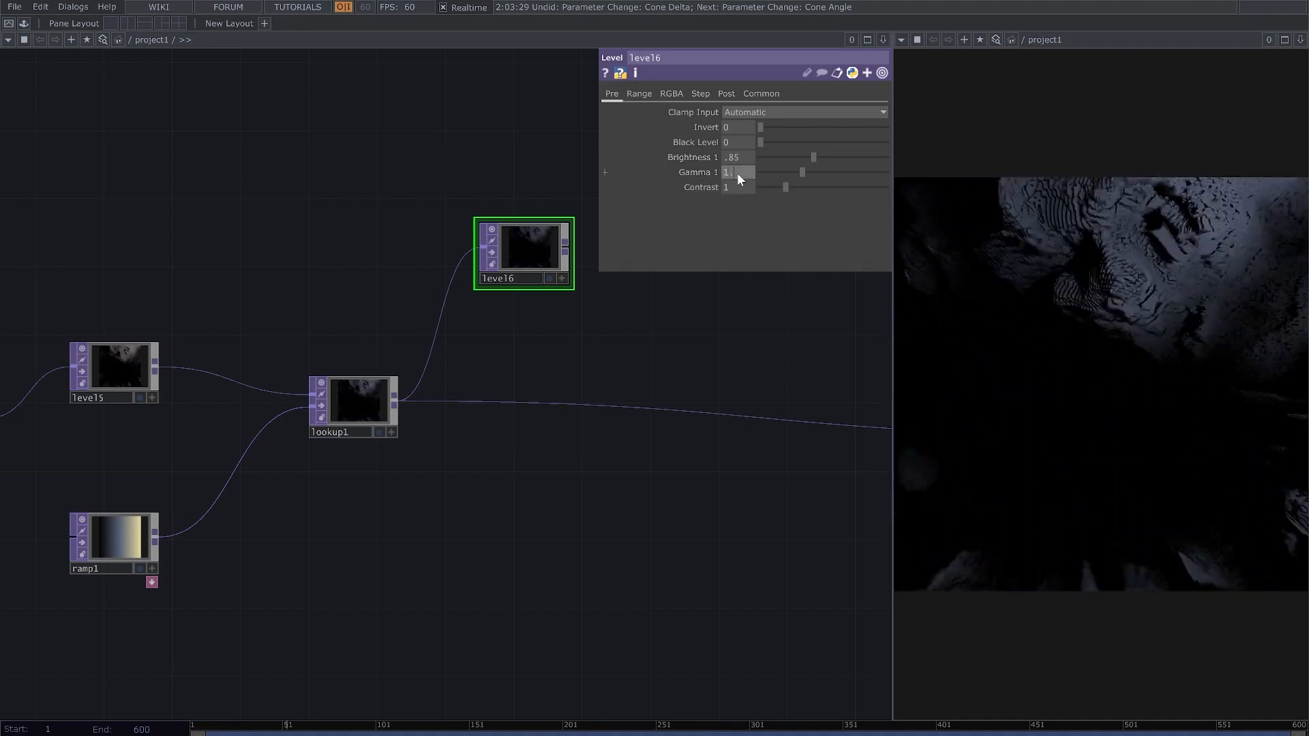
{"action": "type", "text": "55"}
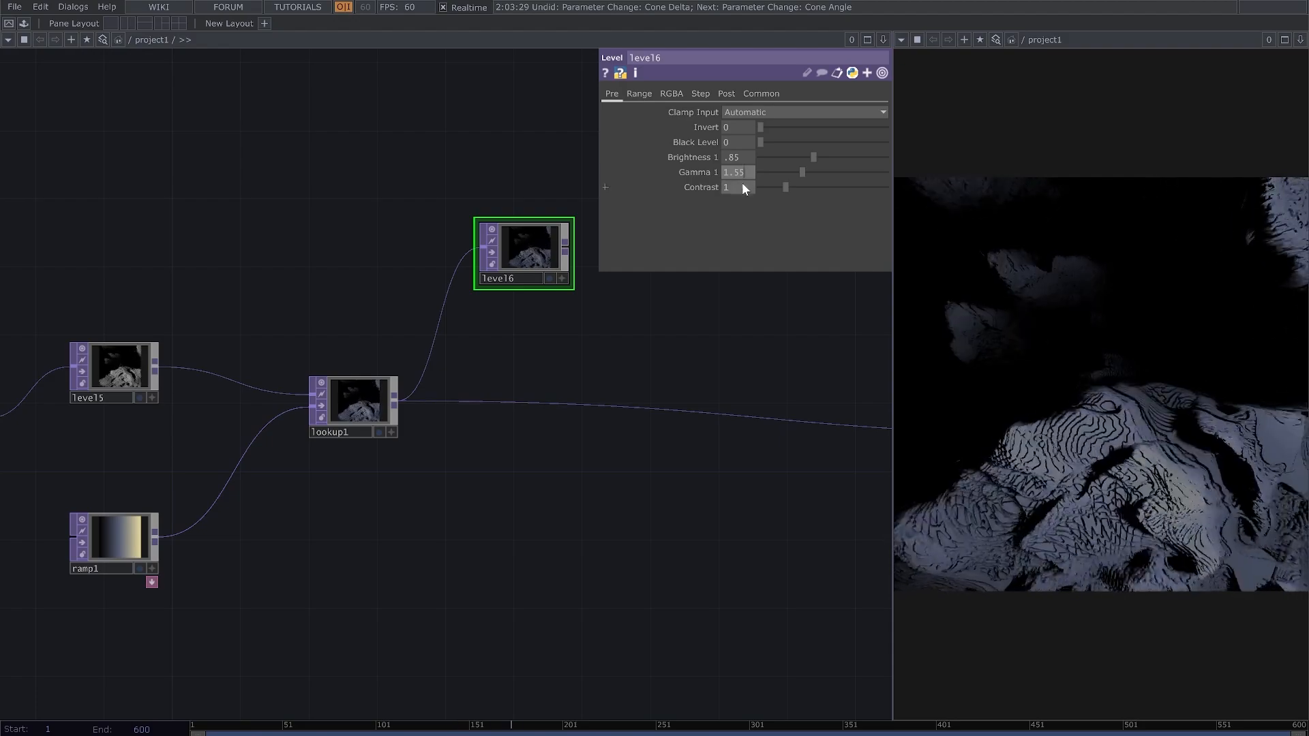
{"action": "key", "text": "Return"}
{"action": "scroll", "coordinate": [536, 249], "scroll_direction": "up", "scroll_amount": 5}
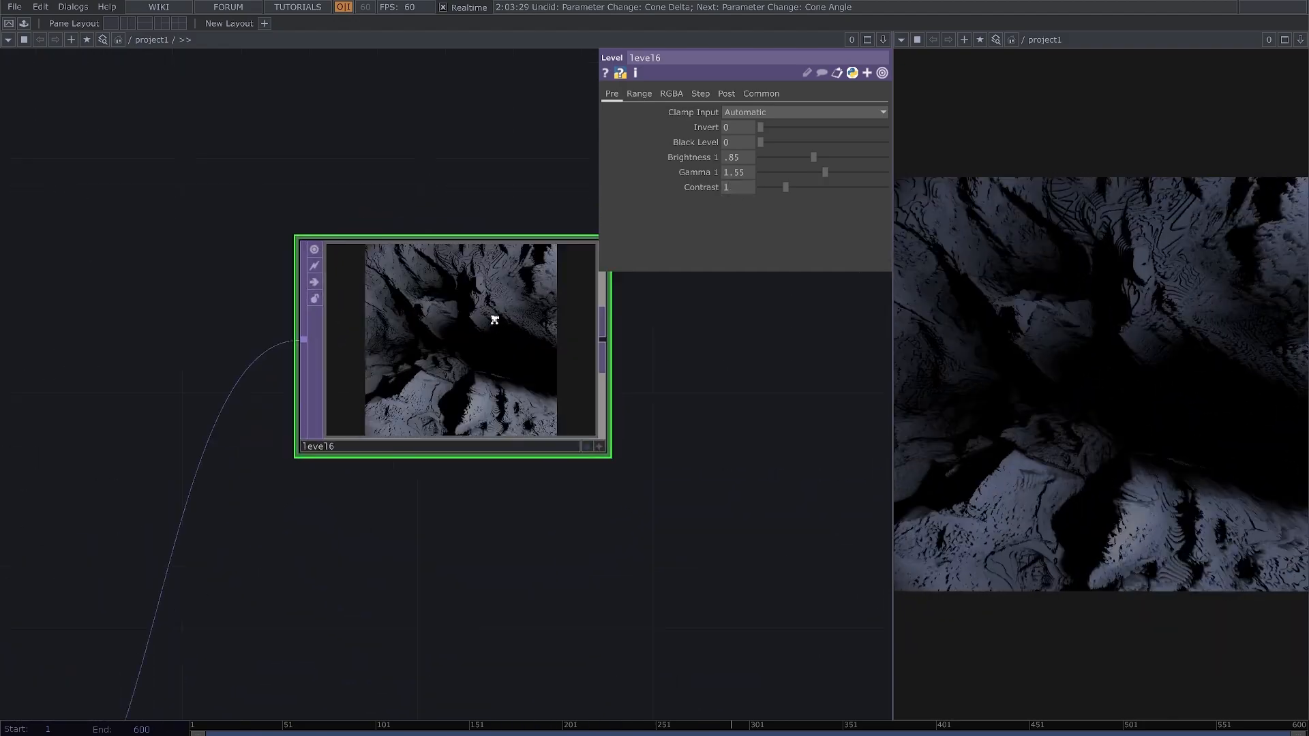
Step: Set level6's Contrast to 3.3 and its High A to 0
{"action": "scroll", "coordinate": [494, 320], "scroll_direction": "up", "scroll_amount": 1}
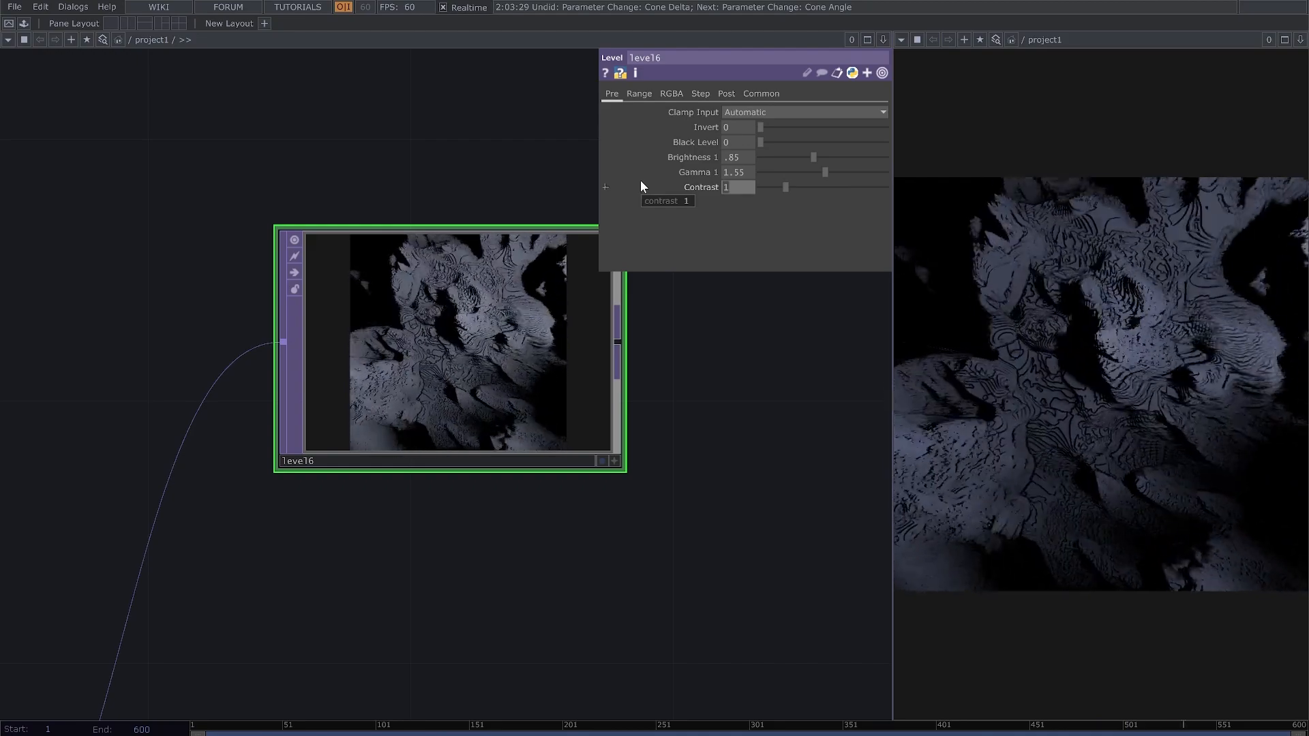
{"action": "type", "text": "3."}
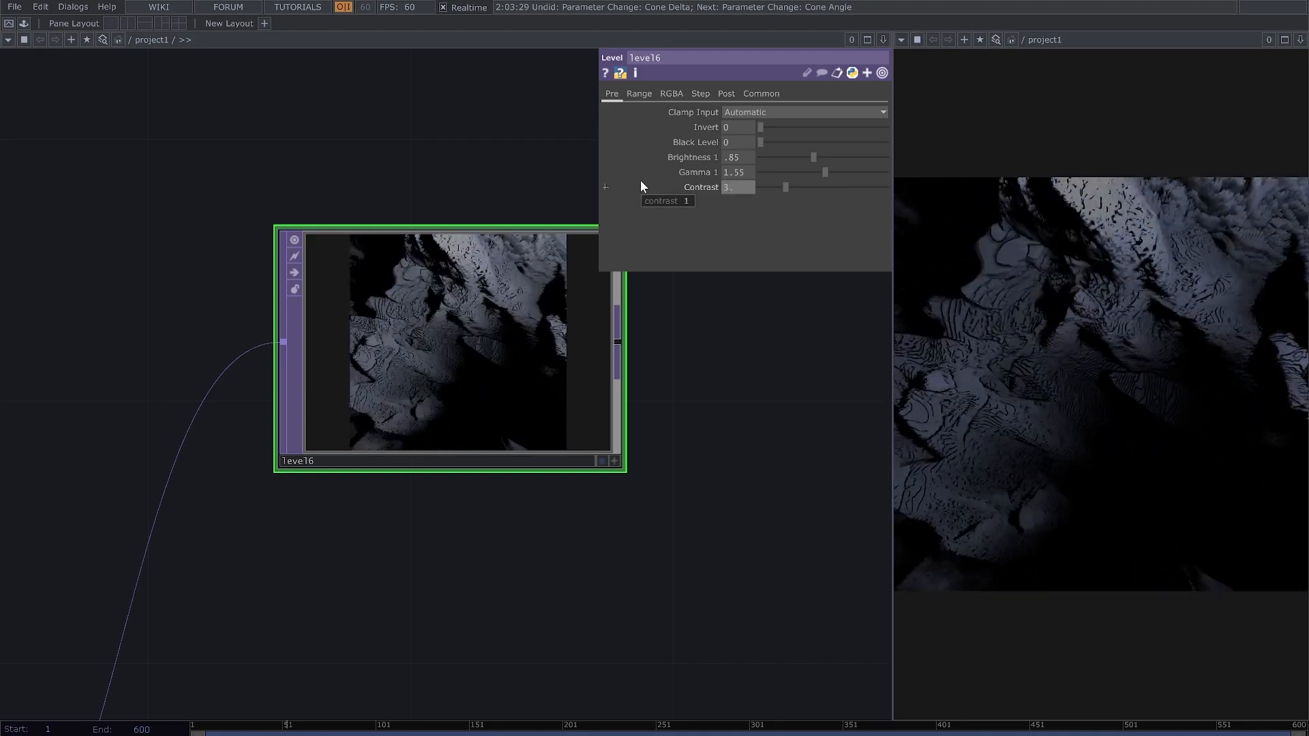
{"action": "type", "text": "3"}
{"action": "key", "text": "Return"}
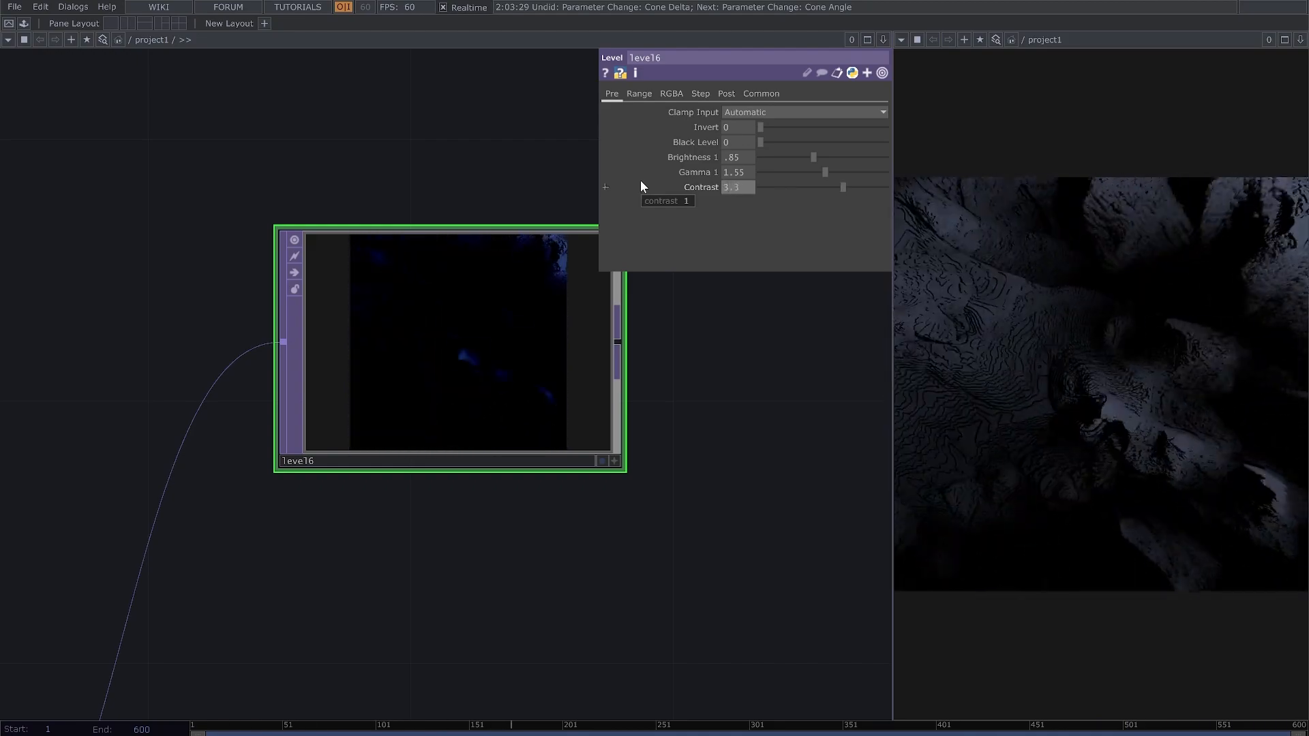
{"action": "scroll", "coordinate": [559, 381], "scroll_direction": "down", "scroll_amount": 4}
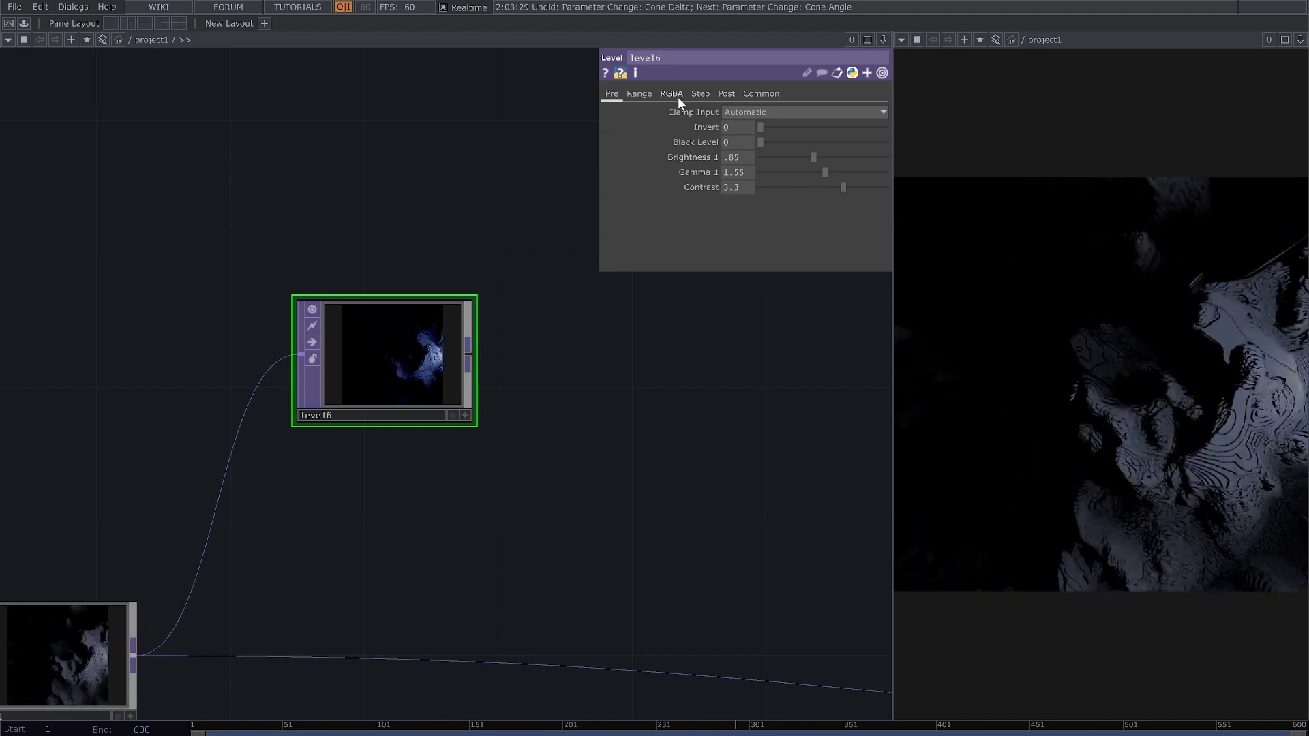
{"action": "left_click", "coordinate": [675, 95]}
{"action": "left_click_drag", "start_coordinate": [833, 217], "coordinate": [698, 219]}
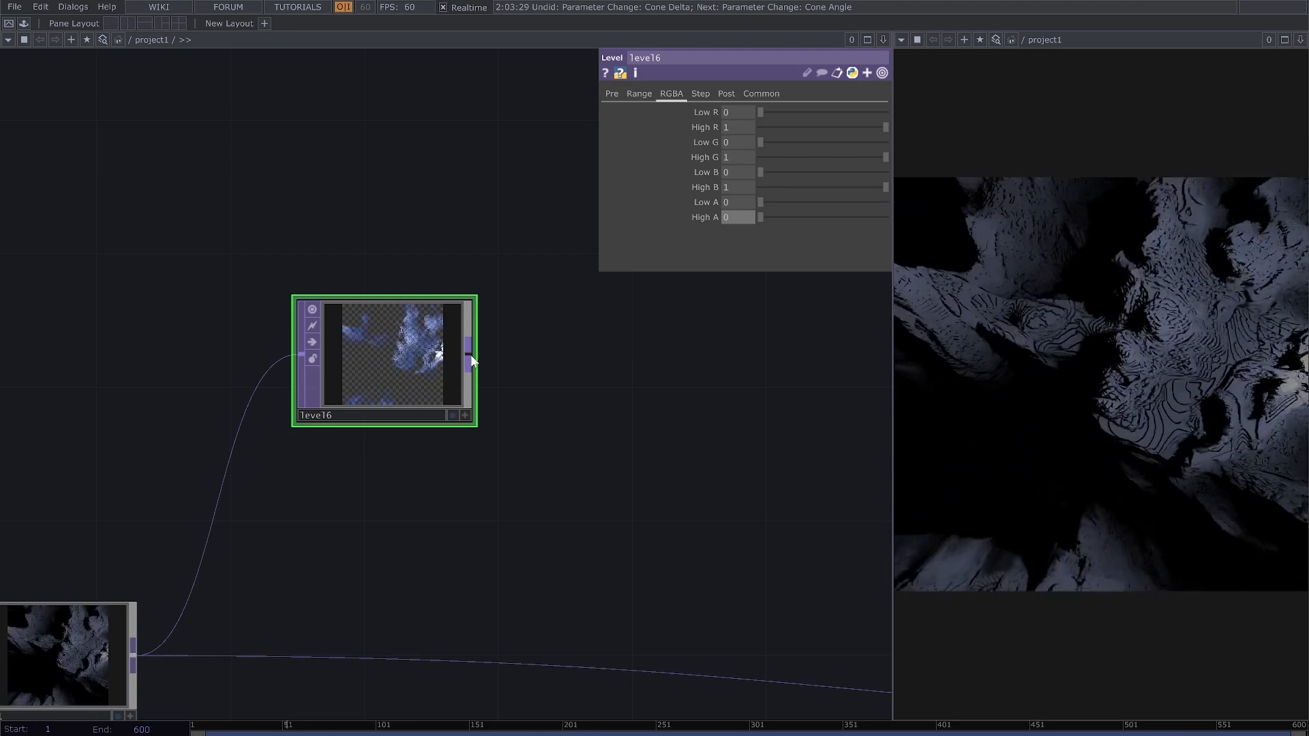
Step: Add a Blur TOP fed by level6's output and place it beside level6
{"action": "left_click", "coordinate": [471, 355]}
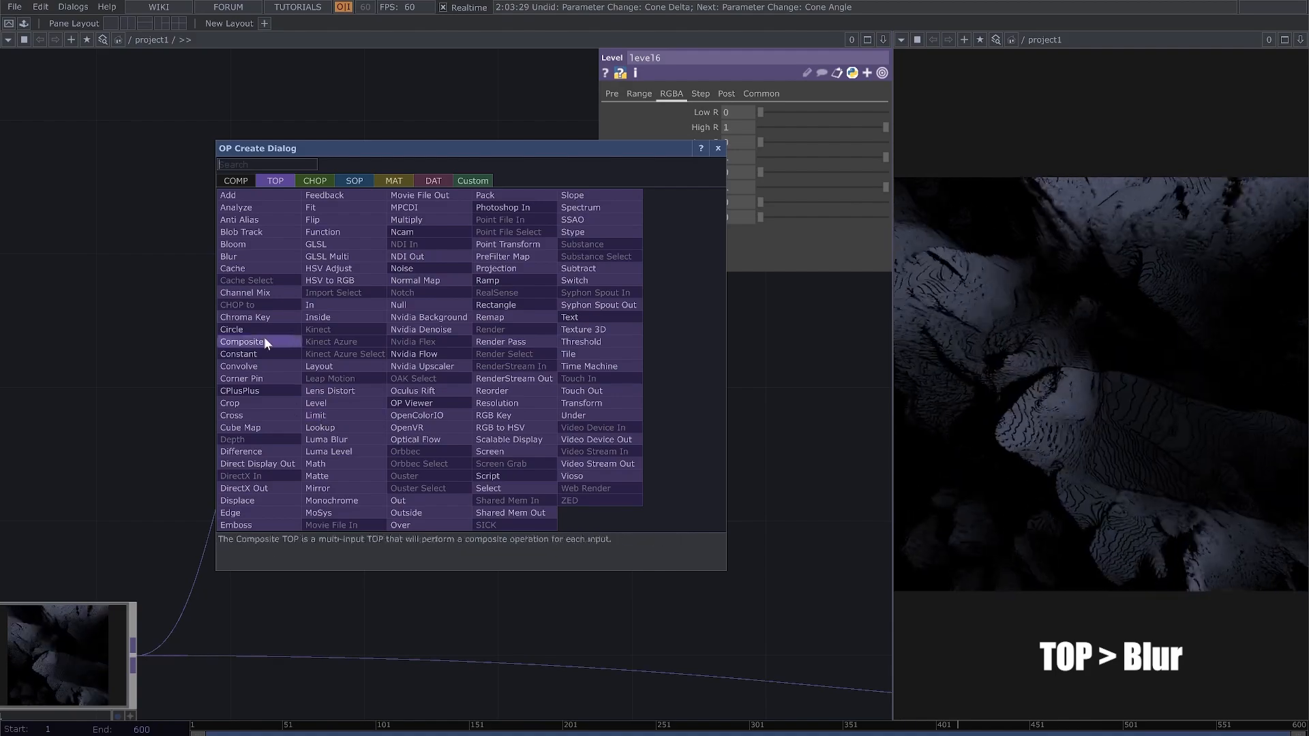
{"action": "left_click", "coordinate": [232, 257]}
{"action": "left_click", "coordinate": [617, 323]}
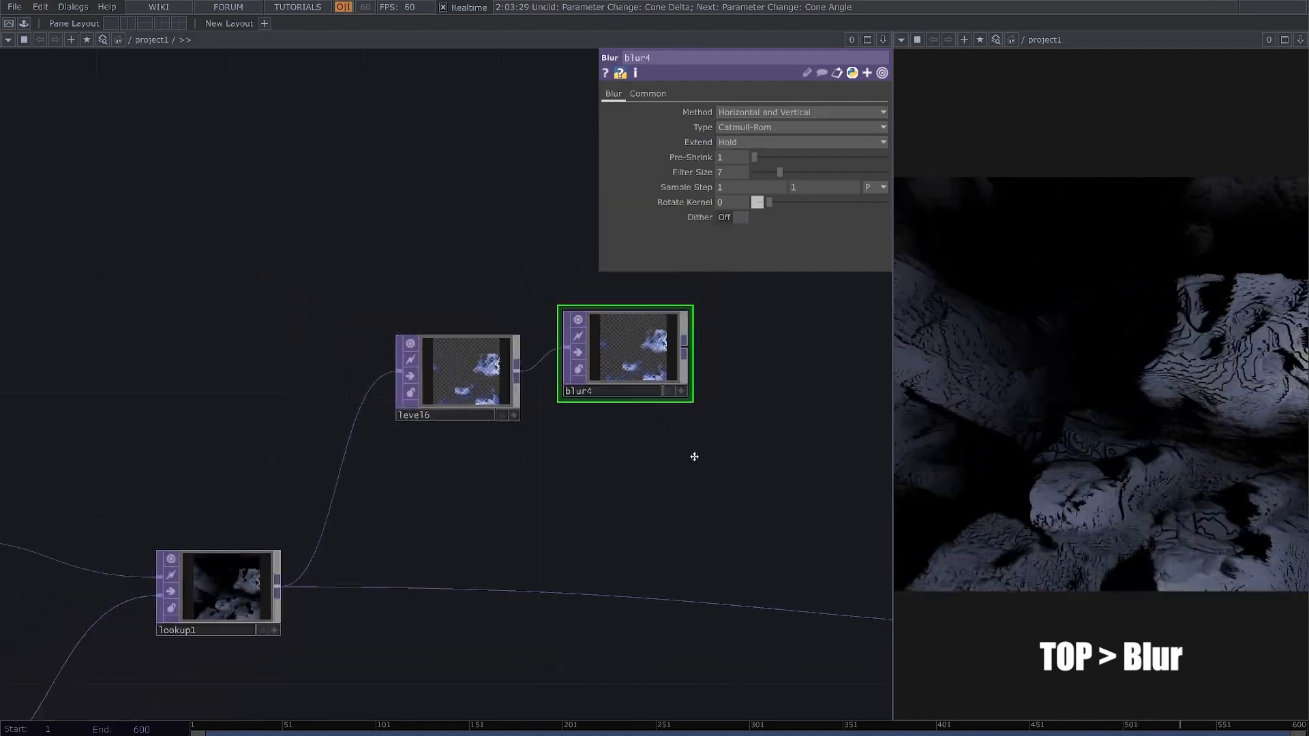
{"action": "left_click_drag", "start_coordinate": [694, 456], "coordinate": [627, 487]}
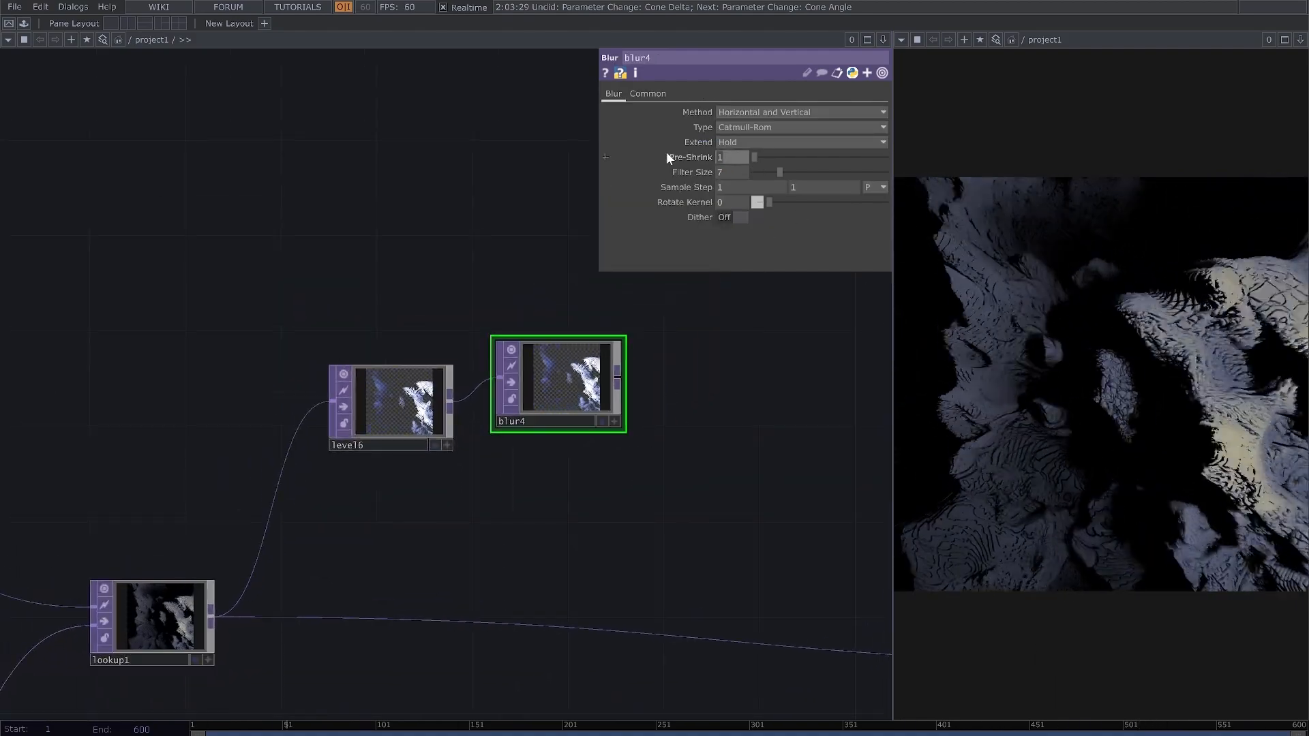
Step: Set blur4's Pre-Shrink to 6 and its Filter Size to 27
{"action": "left_click_drag", "start_coordinate": [753, 157], "coordinate": [848, 157]}
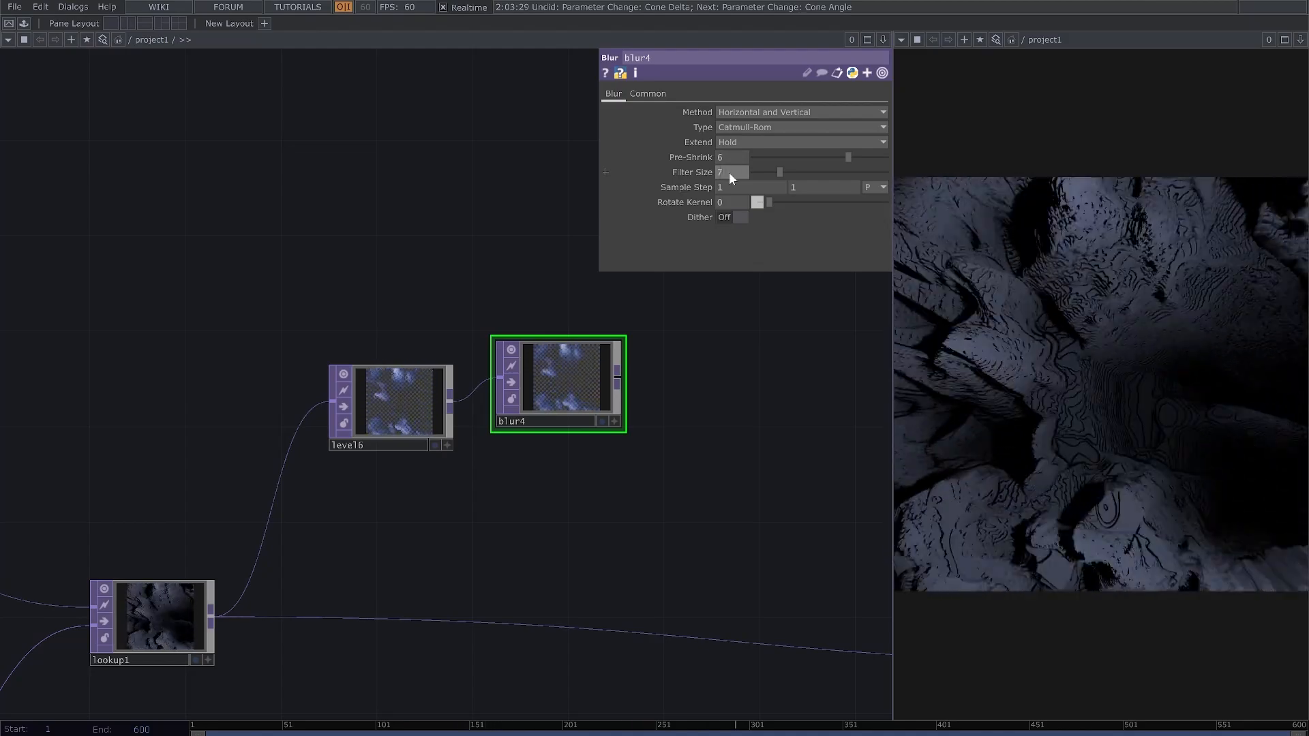
{"action": "type", "text": "27"}
{"action": "key", "text": "Return"}
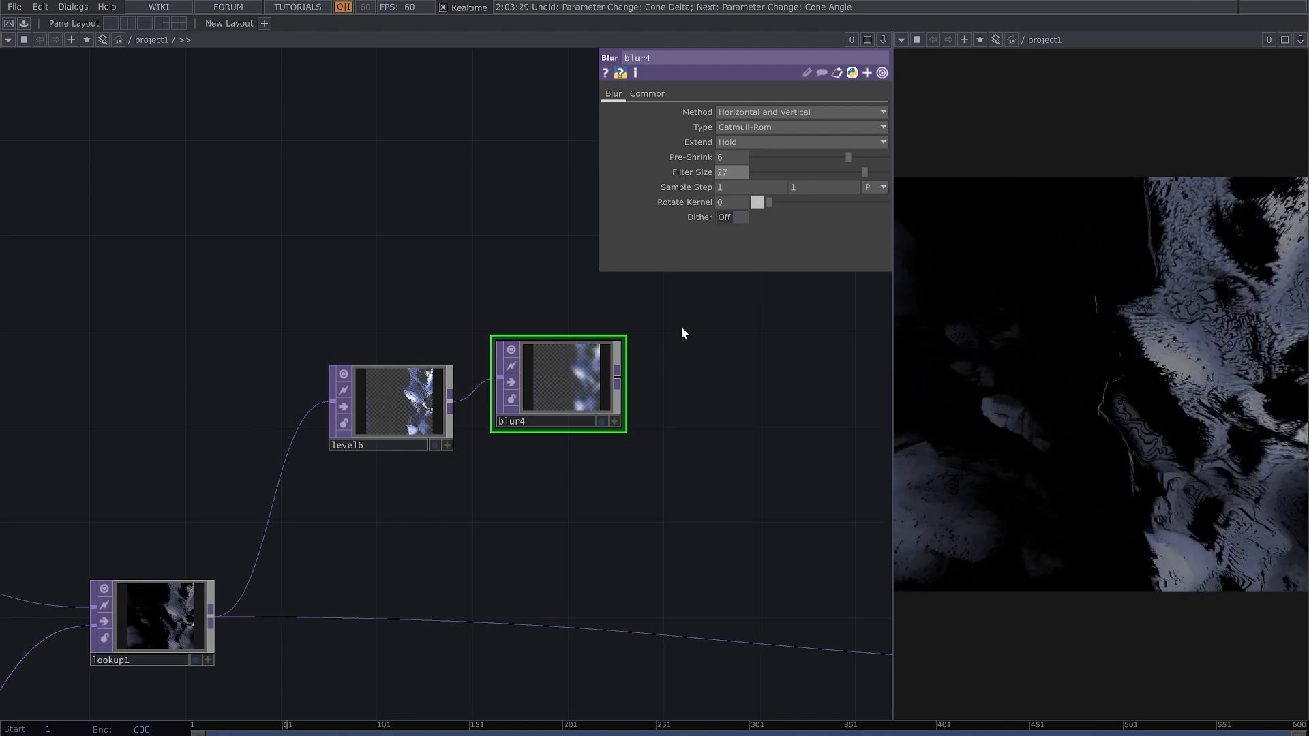
Step: Add a Level TOP fed by blur4's output and place it beside blur4
{"action": "left_click", "coordinate": [618, 379]}
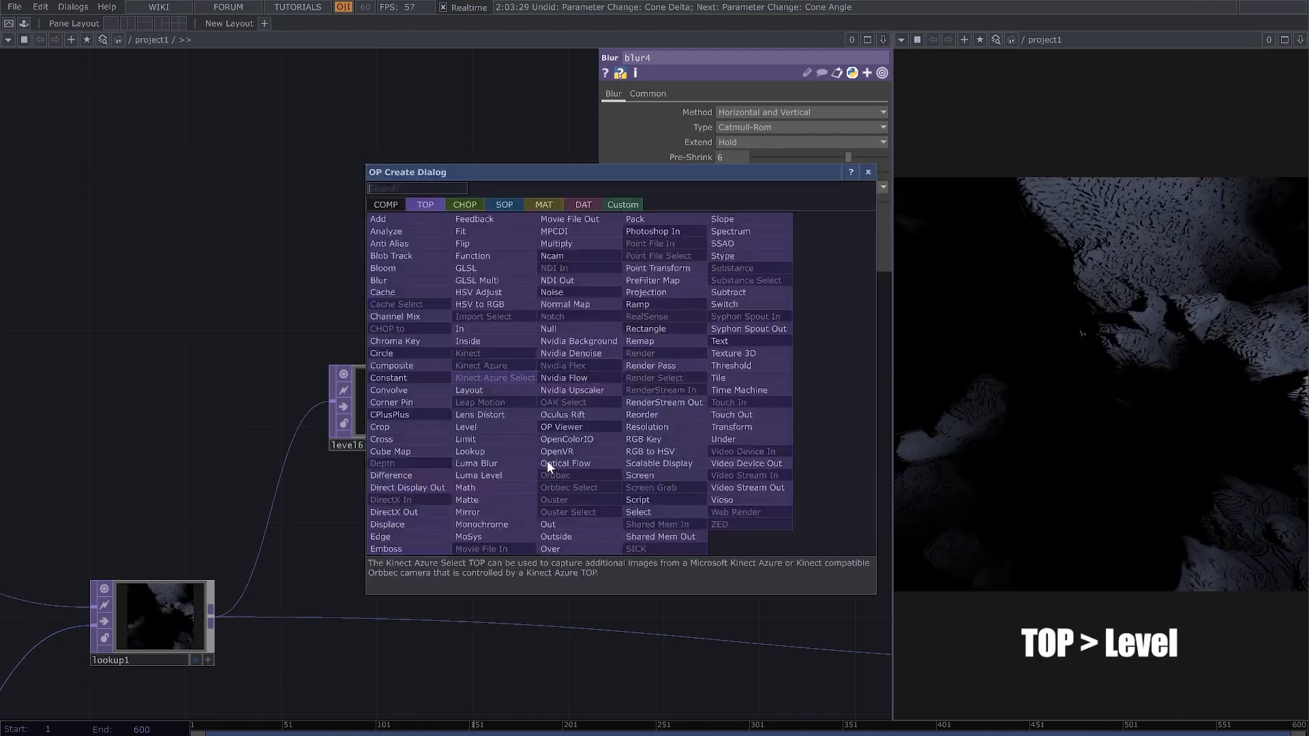
{"action": "left_click", "coordinate": [489, 428]}
{"action": "left_click", "coordinate": [774, 404]}
{"action": "left_click_drag", "start_coordinate": [751, 493], "coordinate": [640, 481]}
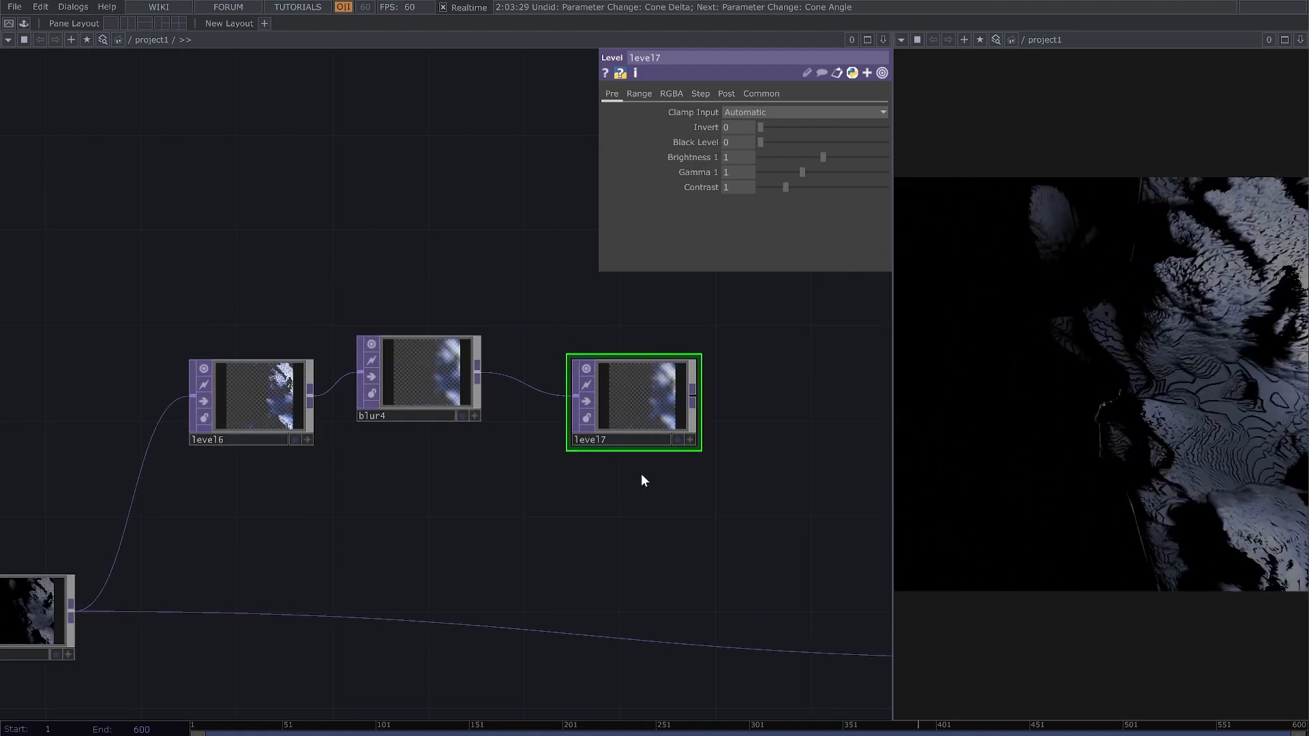
Step: Set level7's Brightness 1 to 0.8, Gamma 1 to .65 and Contrast to 2
{"action": "left_click", "coordinate": [815, 158]}
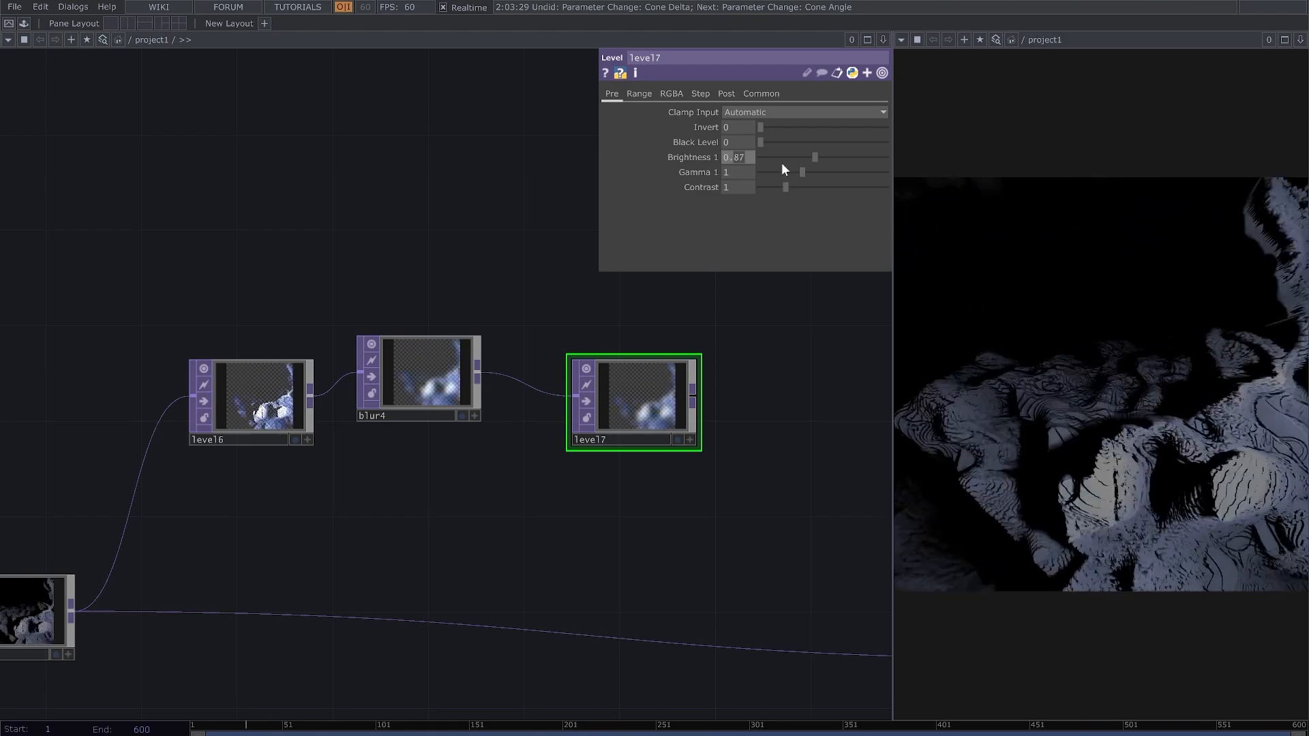
{"action": "type", "text": "8"}
{"action": "key", "text": "Return"}
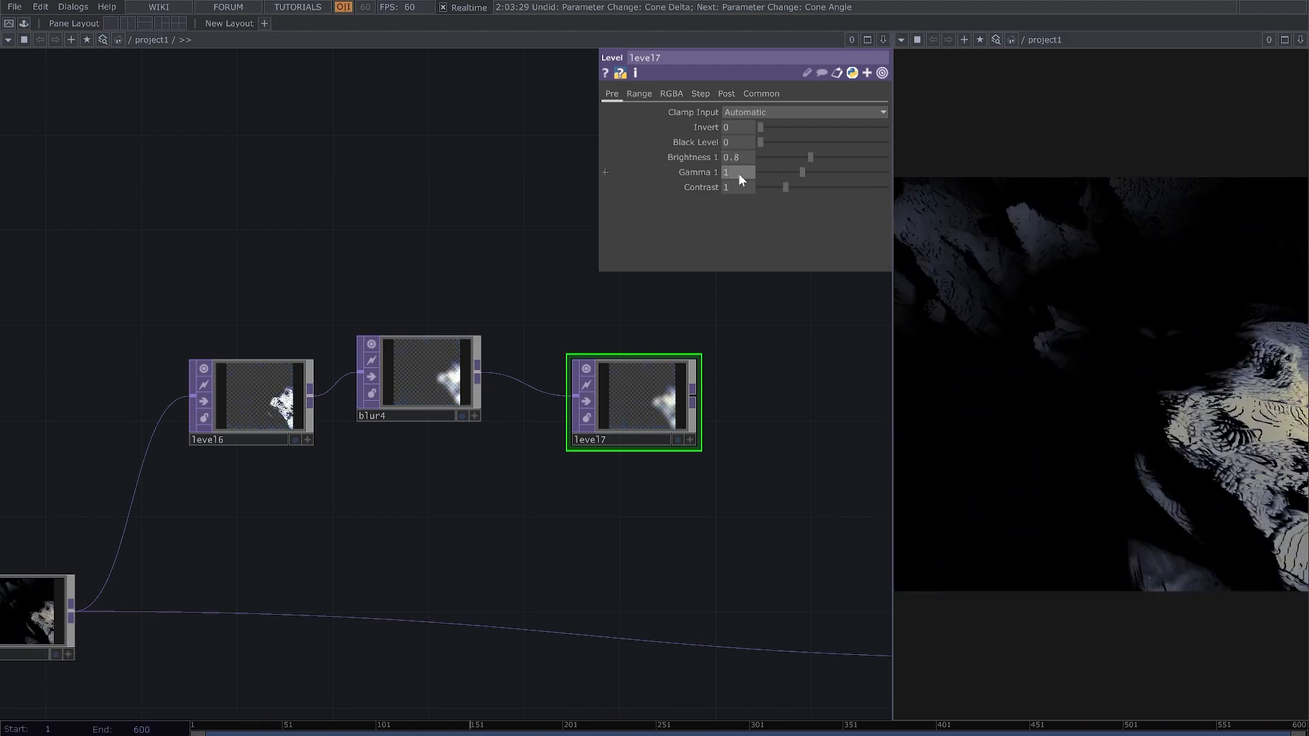
{"action": "left_click", "coordinate": [739, 175]}
{"action": "type", "text": ".6"}
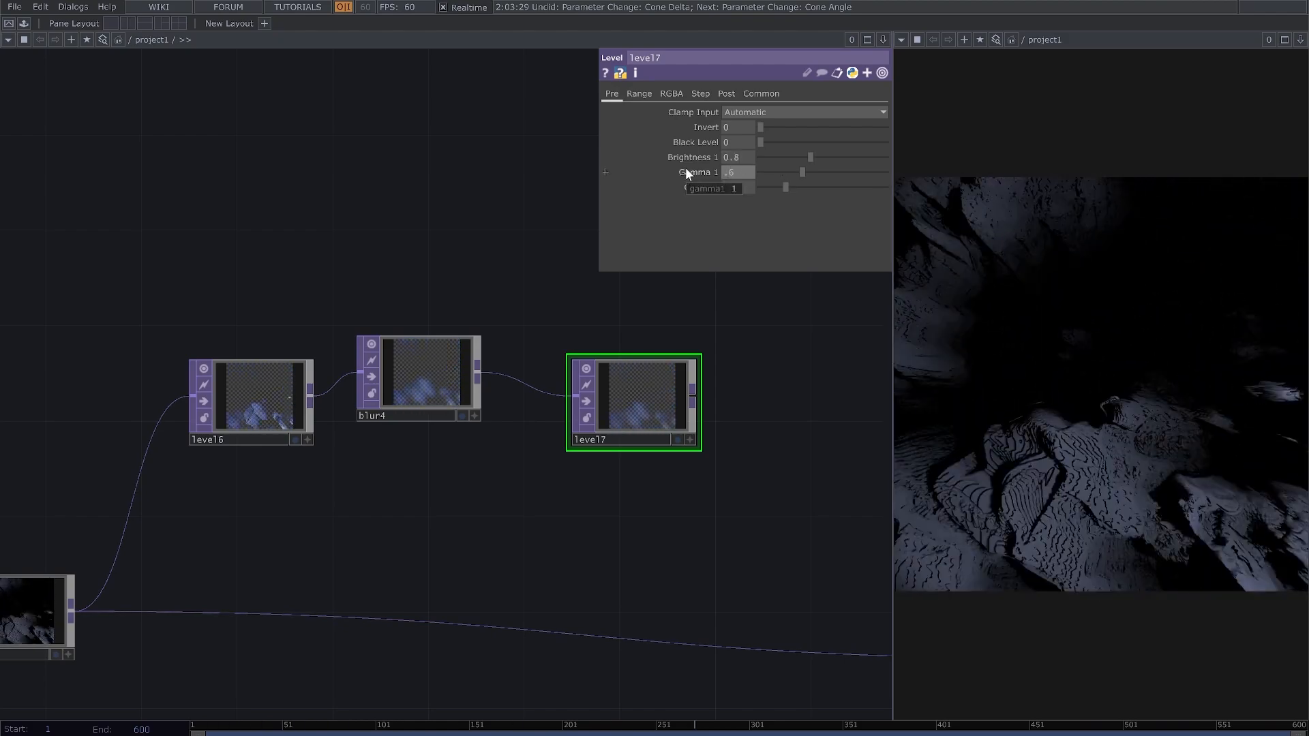
{"action": "type", "text": "5"}
{"action": "key", "text": "Return"}
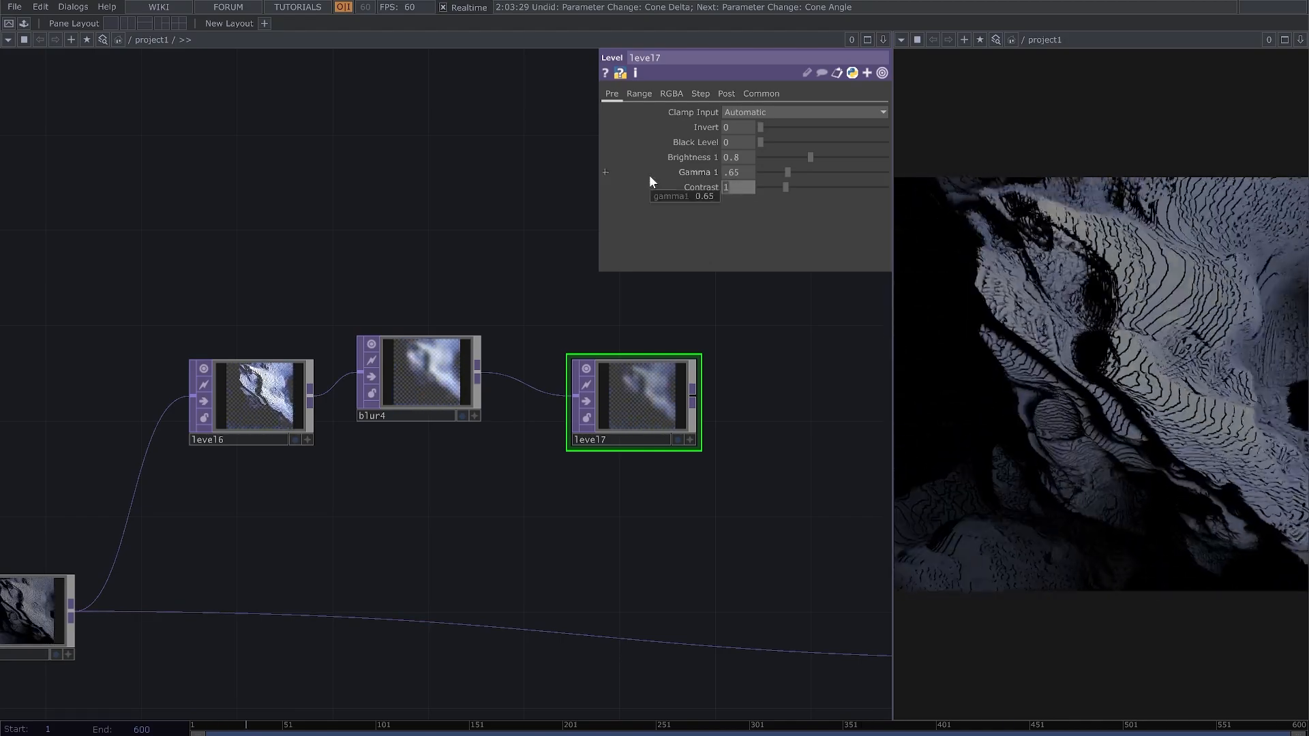
{"action": "type", "text": "2"}
{"action": "key", "text": "Return"}
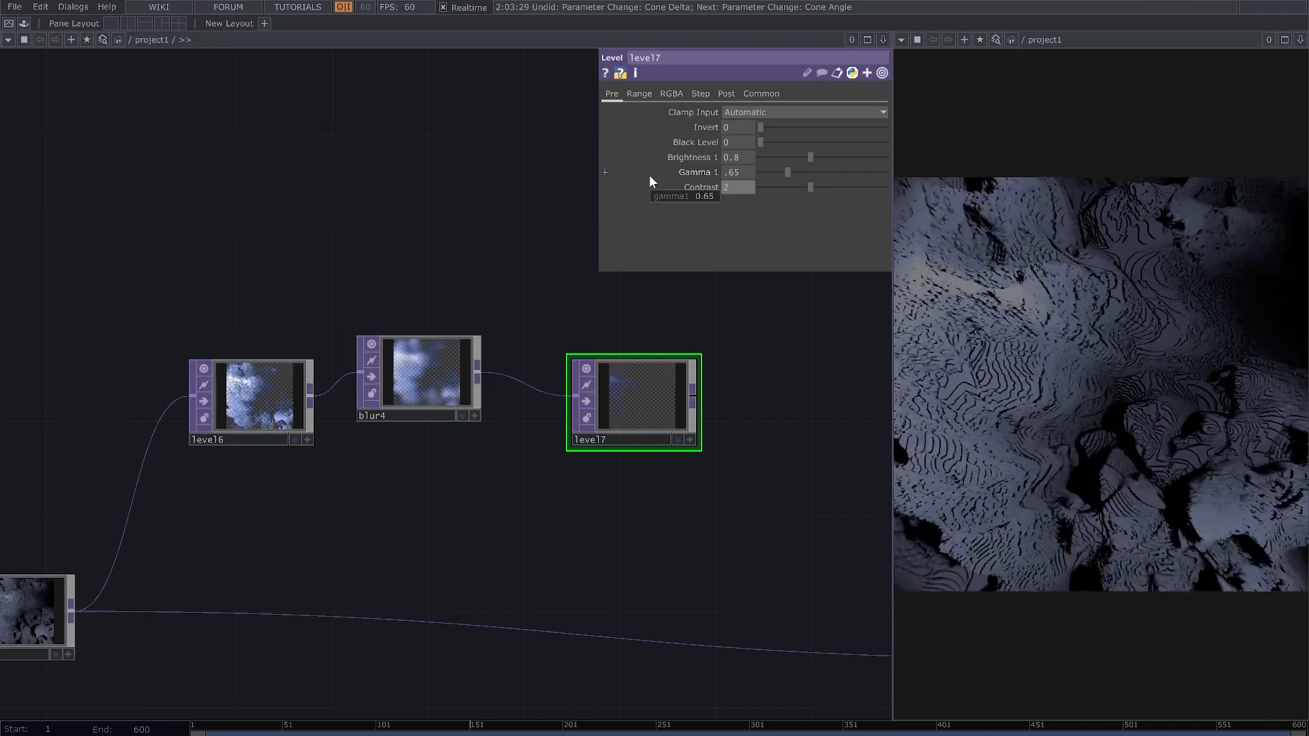
Step: Add a Composite TOP after level7 and connect level6's output as its second input
{"action": "scroll", "coordinate": [677, 391], "scroll_direction": "up", "scroll_amount": 5}
{"action": "scroll", "coordinate": [599, 398], "scroll_direction": "down", "scroll_amount": 5}
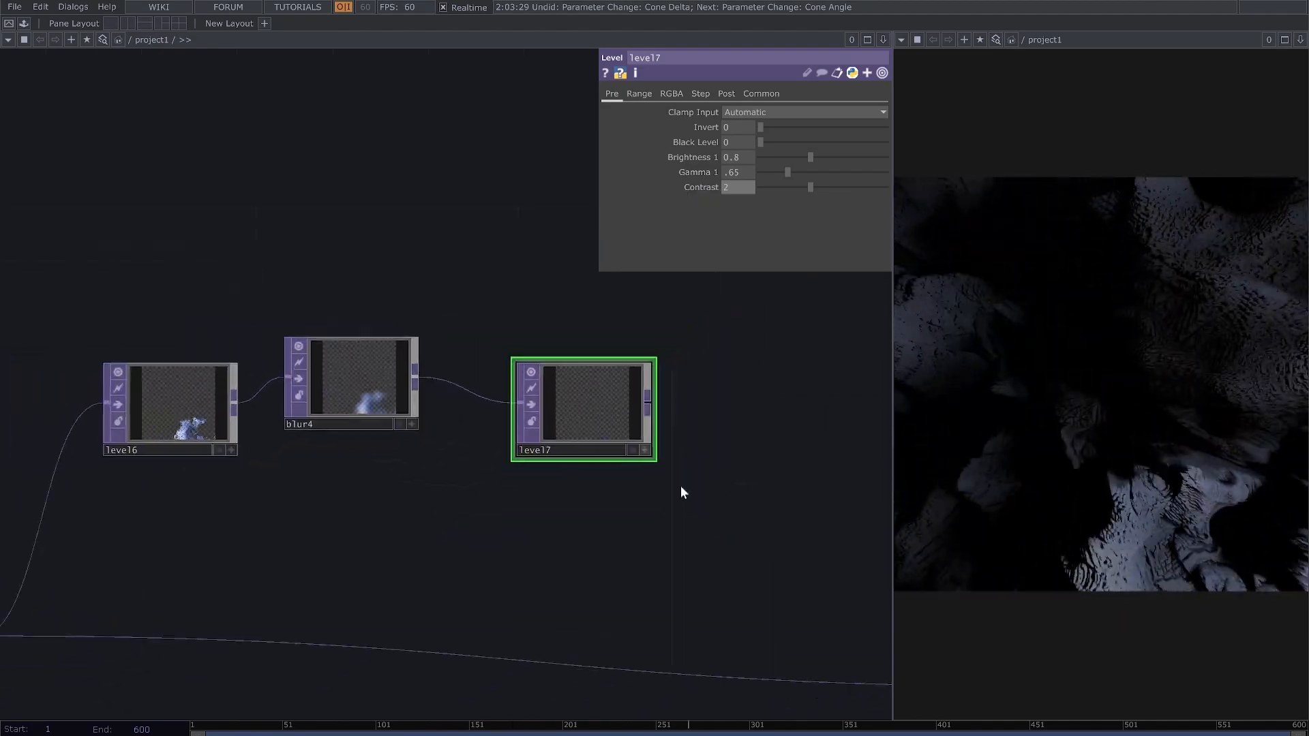
{"action": "scroll", "coordinate": [681, 486], "scroll_direction": "down", "scroll_amount": 1}
{"action": "left_click_drag", "start_coordinate": [681, 486], "coordinate": [598, 436]}
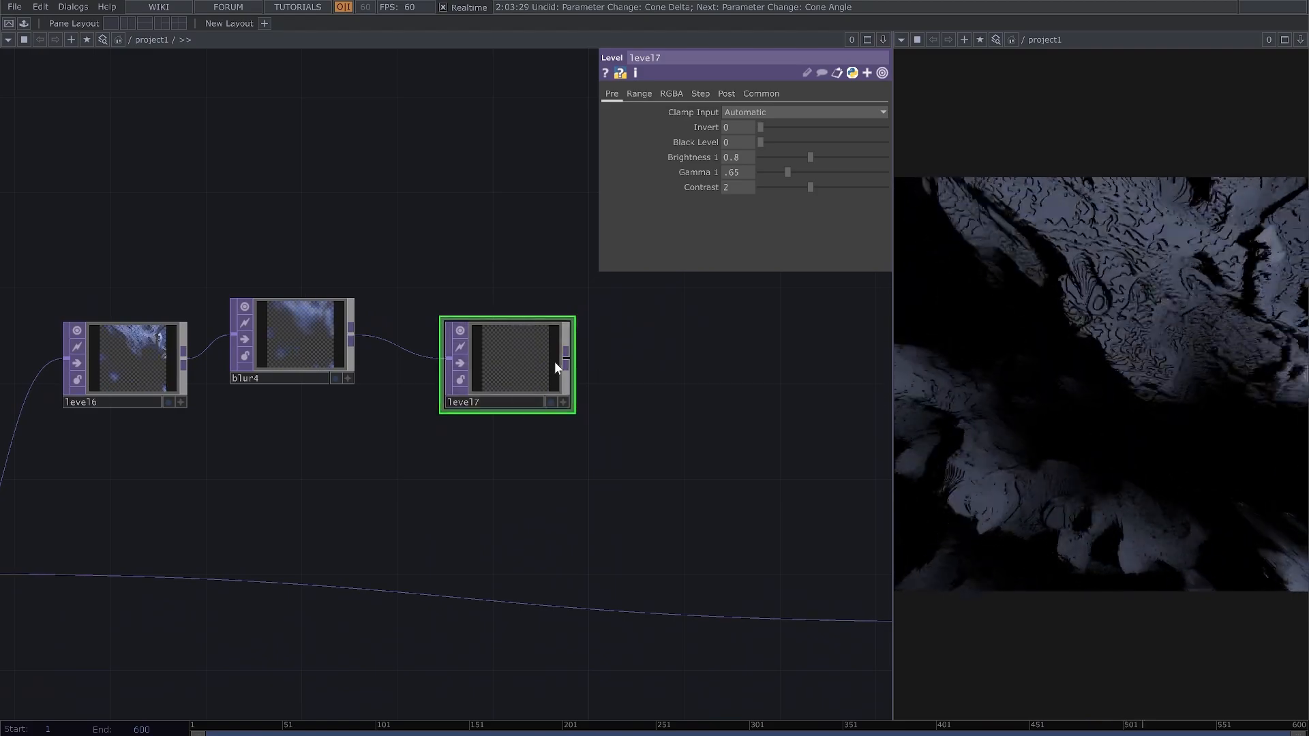
{"action": "right_click", "coordinate": [567, 358]}
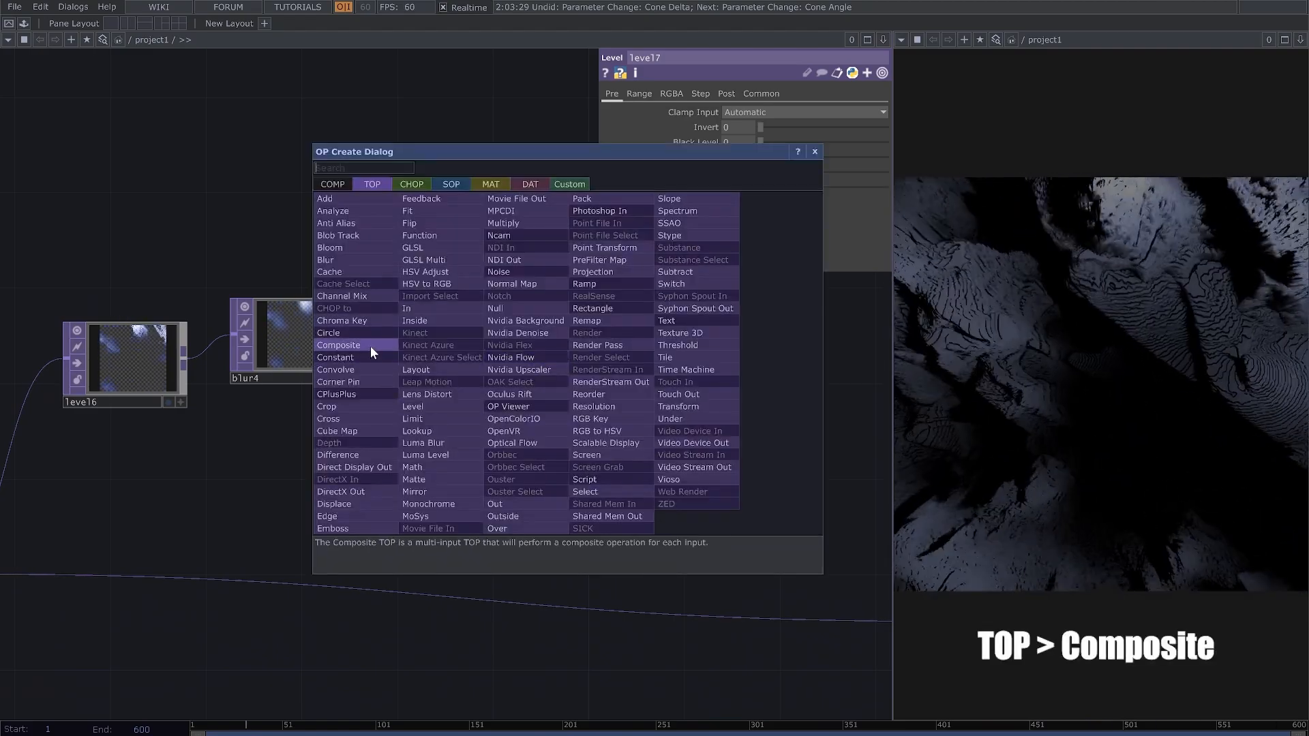
{"action": "left_click", "coordinate": [370, 346]}
{"action": "left_click", "coordinate": [694, 436]}
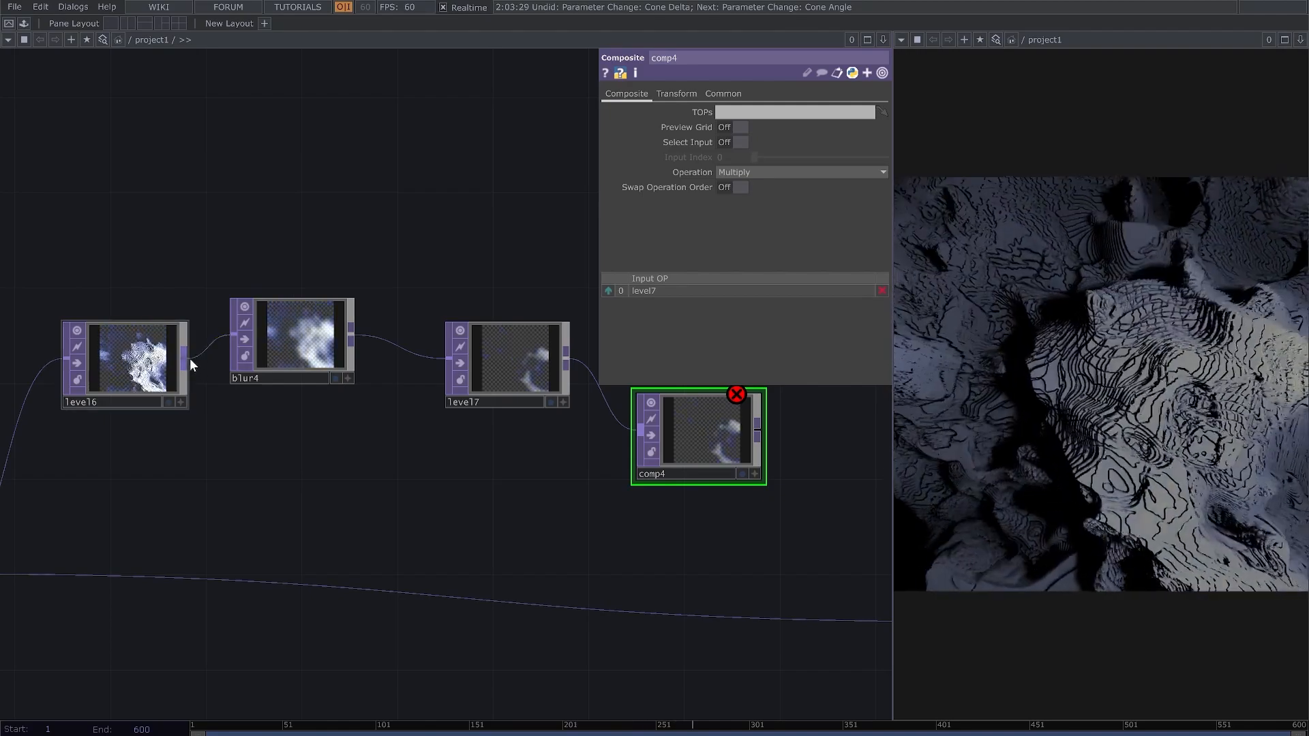
{"action": "left_click", "coordinate": [185, 358]}
{"action": "left_click", "coordinate": [638, 434]}
Step: Set comp4's Operation to Soft Light
{"action": "left_click_drag", "start_coordinate": [580, 486], "coordinate": [457, 468]}
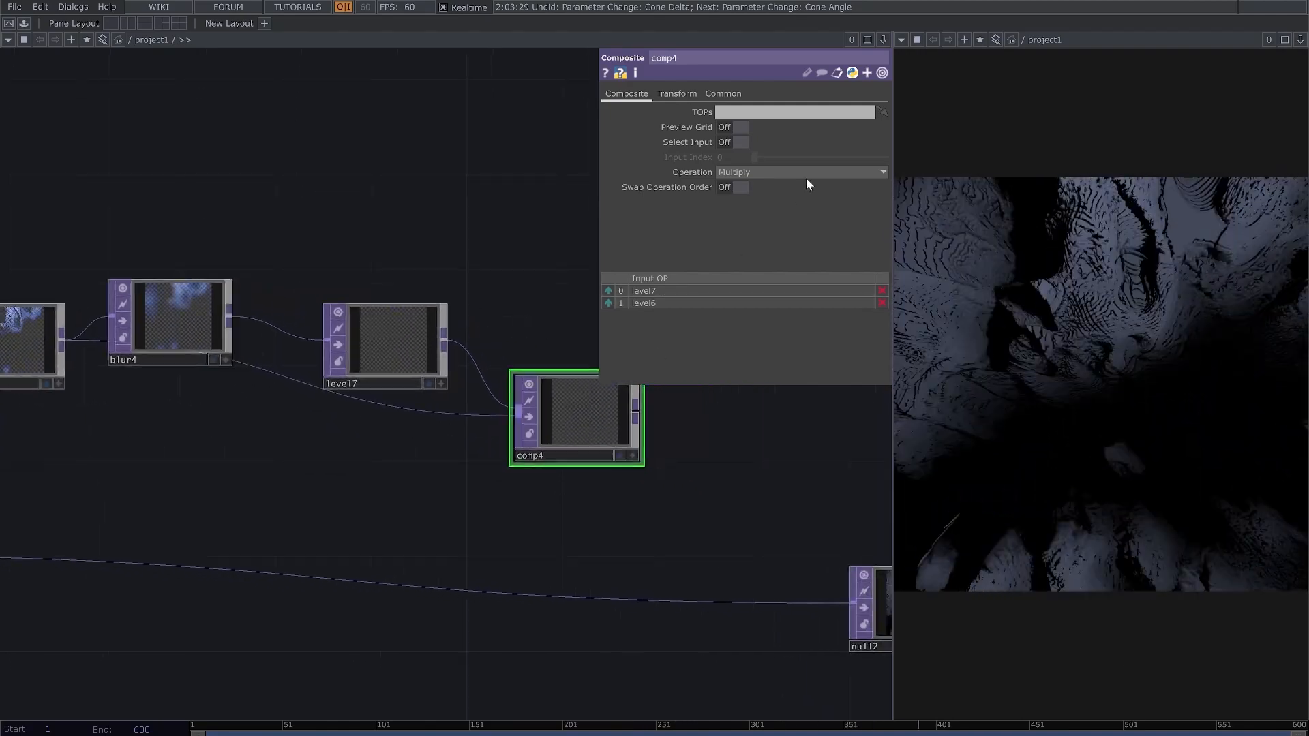
{"action": "left_click", "coordinate": [806, 175]}
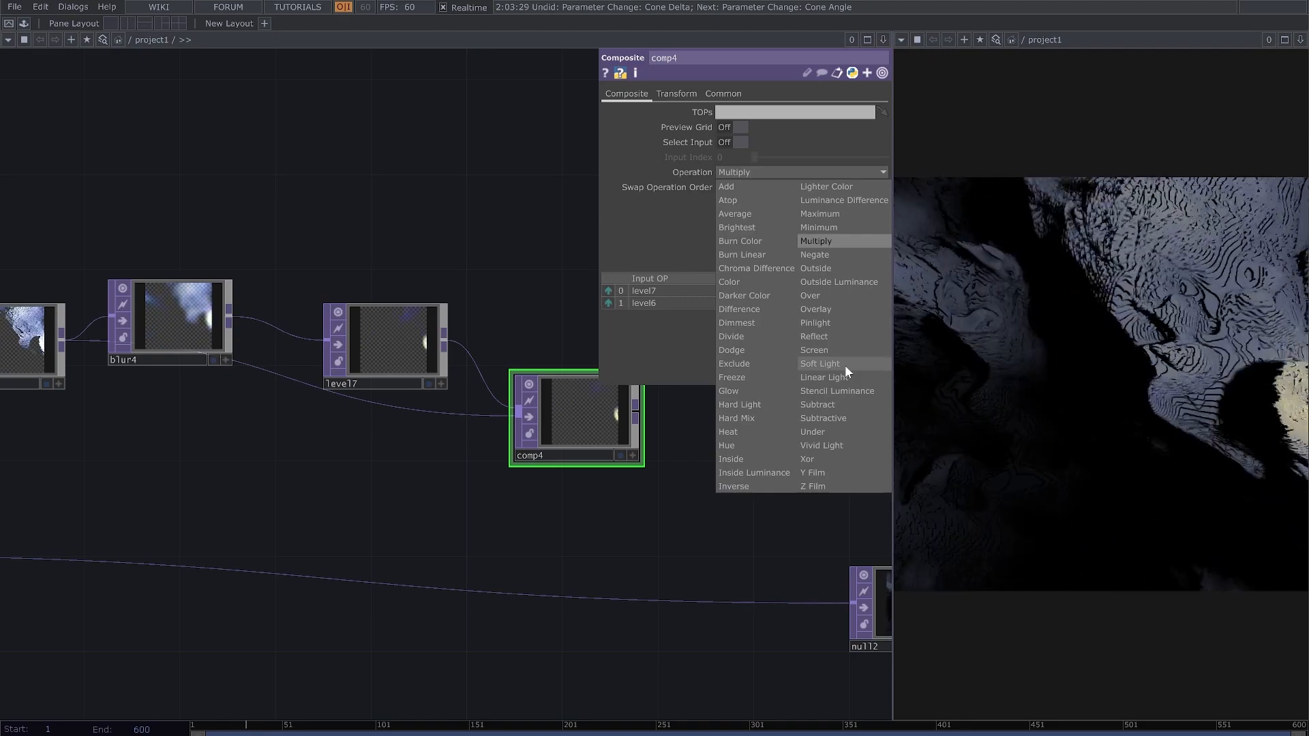
{"action": "left_click", "coordinate": [844, 366]}
Step: Add a second Composite TOP fed by comp4's output, placed between comp4 and null2
{"action": "scroll", "coordinate": [620, 453], "scroll_direction": "down", "scroll_amount": 8}
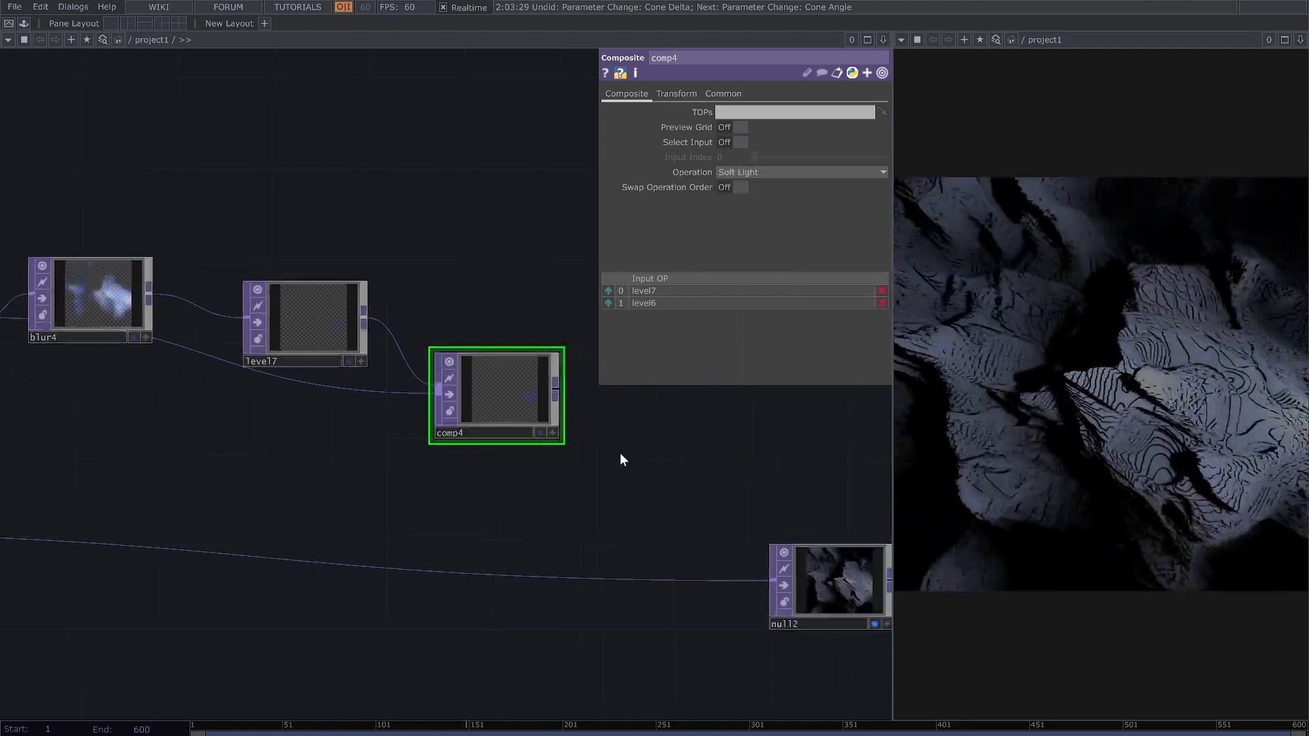
{"action": "left_click_drag", "start_coordinate": [495, 479], "coordinate": [784, 477]}
{"action": "scroll", "coordinate": [427, 444], "scroll_direction": "up", "scroll_amount": 3}
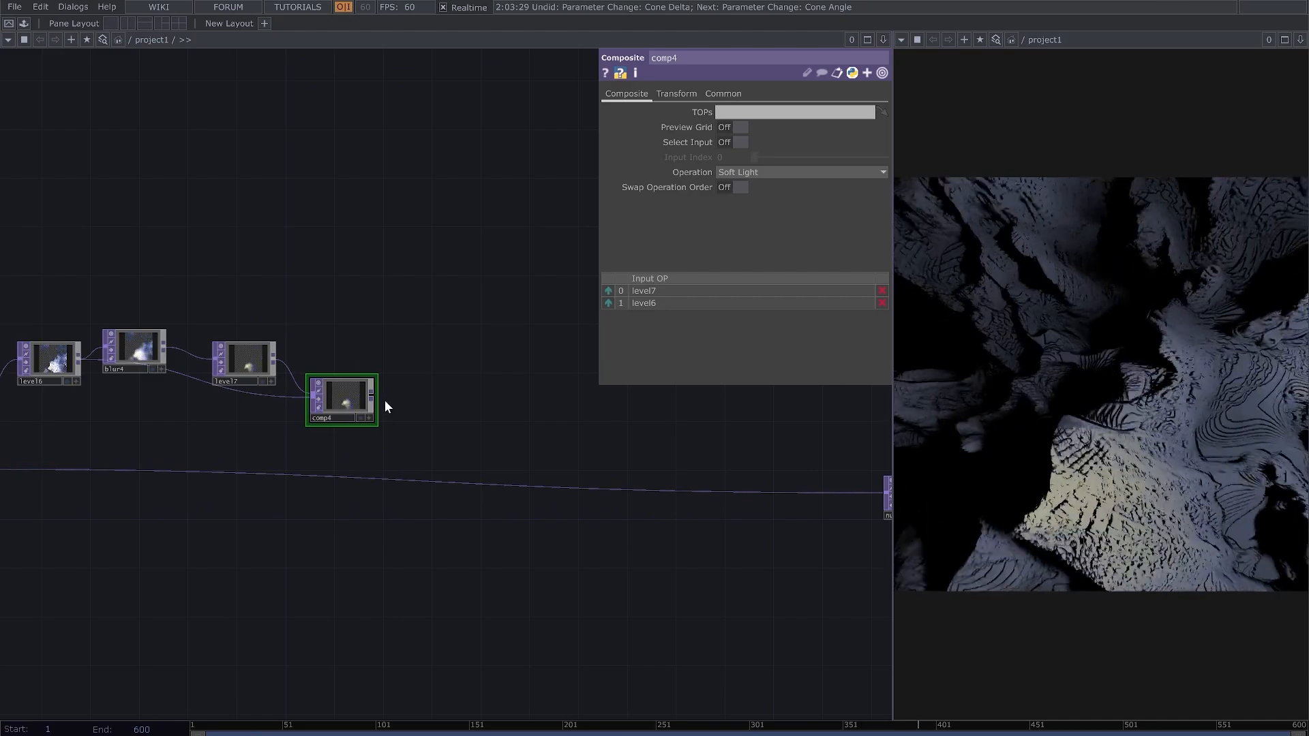
{"action": "right_click", "coordinate": [378, 394]}
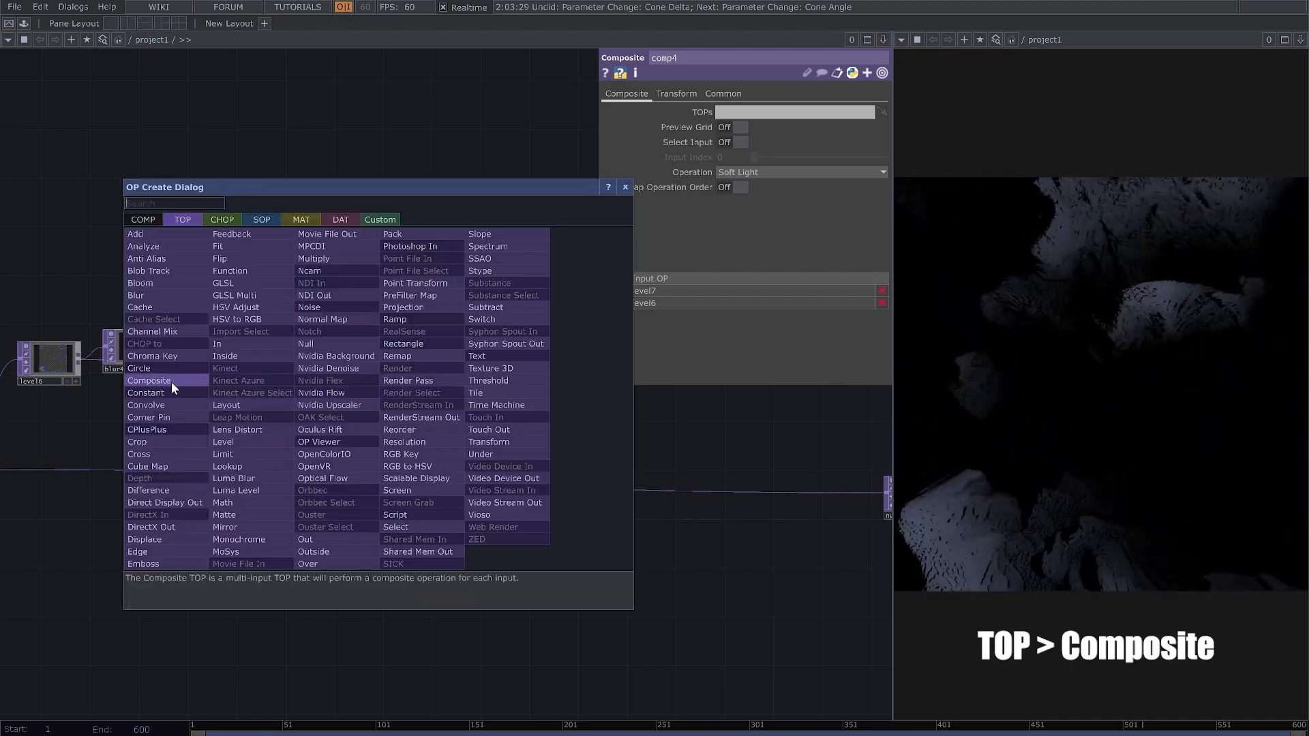
{"action": "left_click", "coordinate": [171, 382]}
{"action": "left_click", "coordinate": [511, 451]}
Step: Connect lookup1 as comp5's second input and route comp5's output into null2 in place of lookup1
{"action": "left_click_drag", "start_coordinate": [135, 475], "coordinate": [329, 484]}
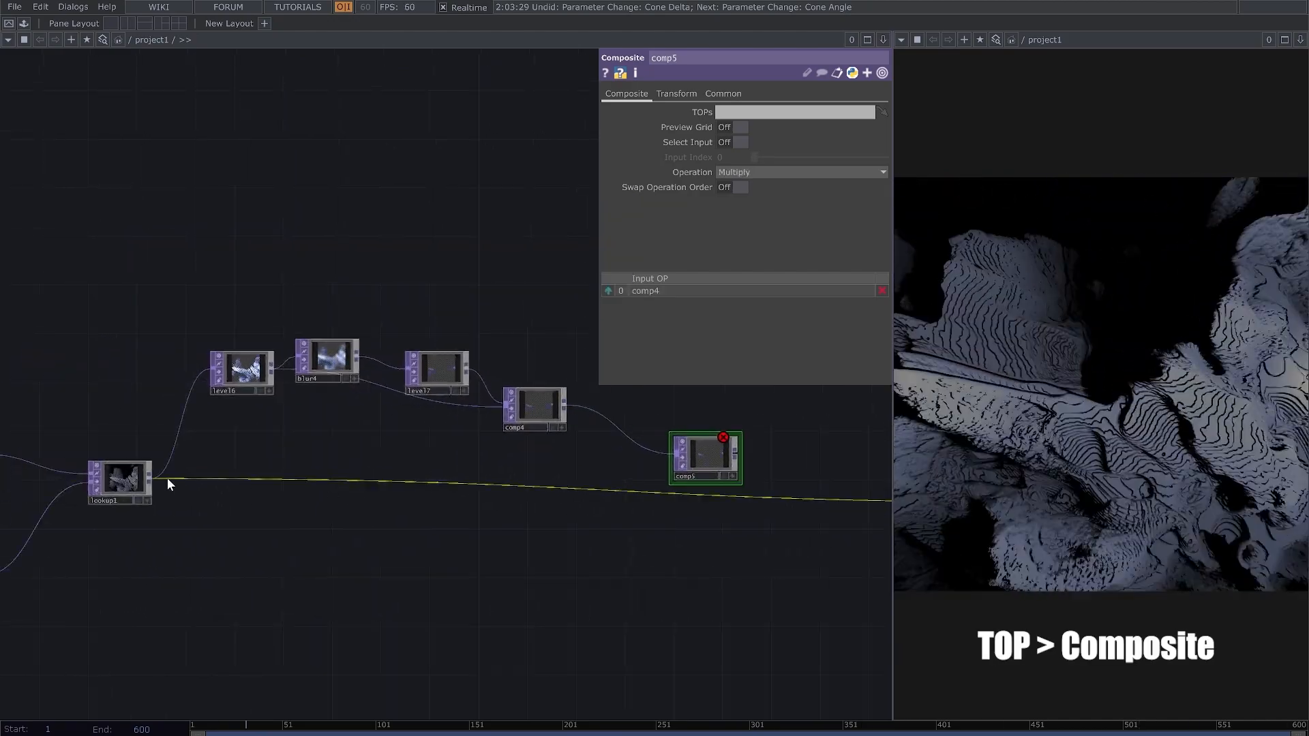
{"action": "left_click_drag", "start_coordinate": [151, 480], "coordinate": [664, 476]}
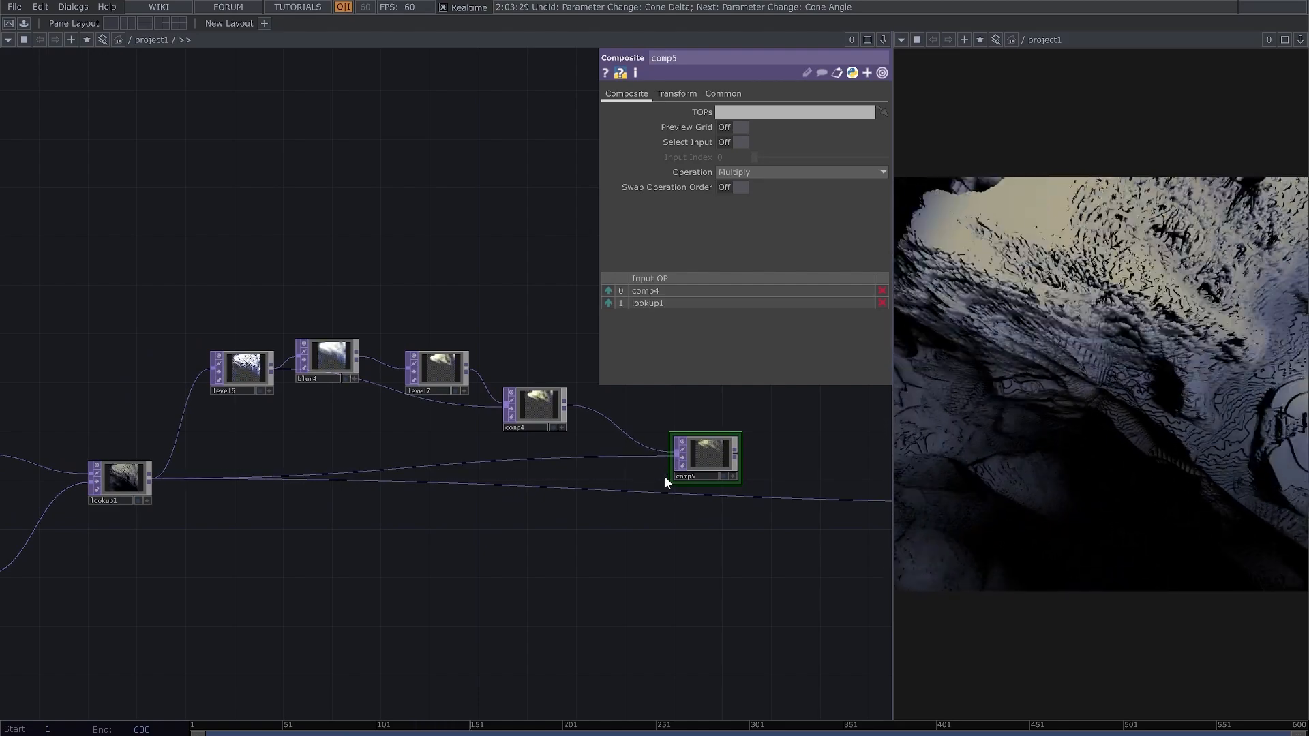
{"action": "scroll", "coordinate": [603, 442], "scroll_direction": "up", "scroll_amount": 5}
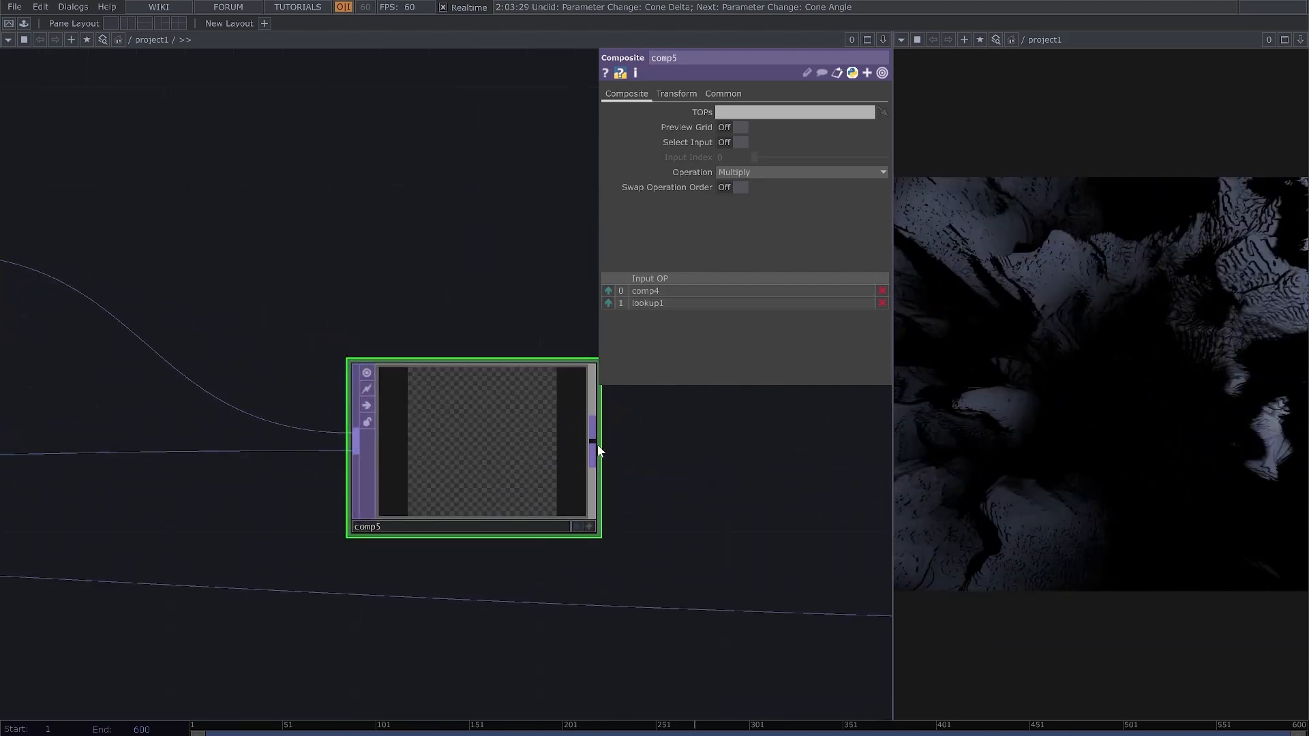
{"action": "left_click_drag", "start_coordinate": [596, 442], "coordinate": [702, 608]}
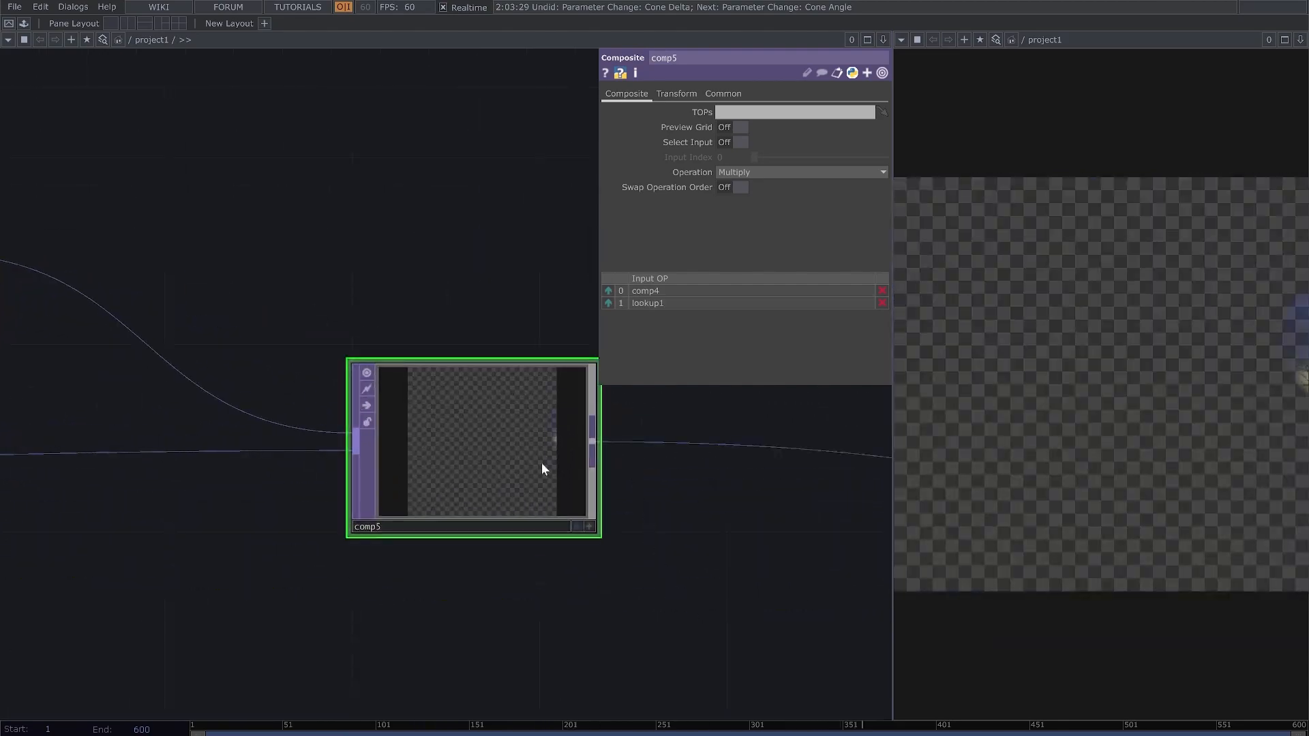
Step: Try the Overlay operation on comp5, and set its Operation to Negate
{"action": "left_click", "coordinate": [776, 173]}
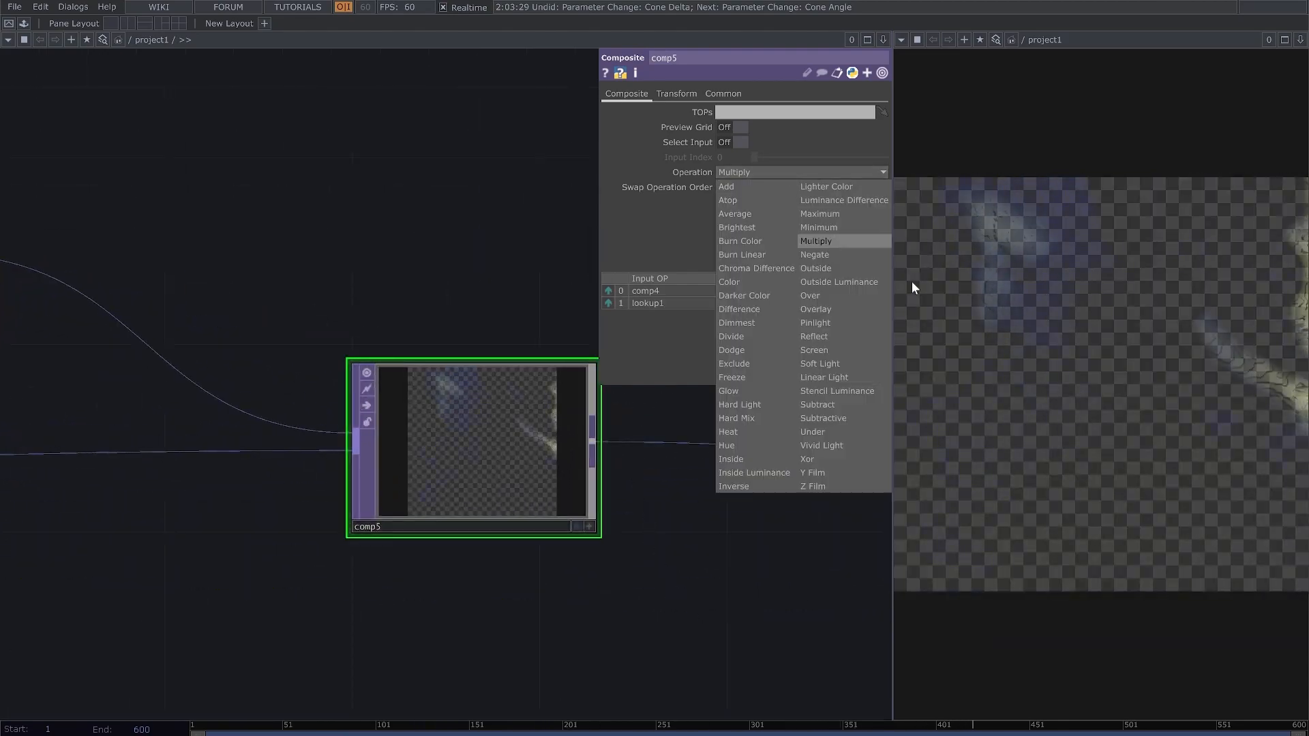
{"action": "left_click", "coordinate": [840, 313]}
{"action": "left_click", "coordinate": [842, 174]}
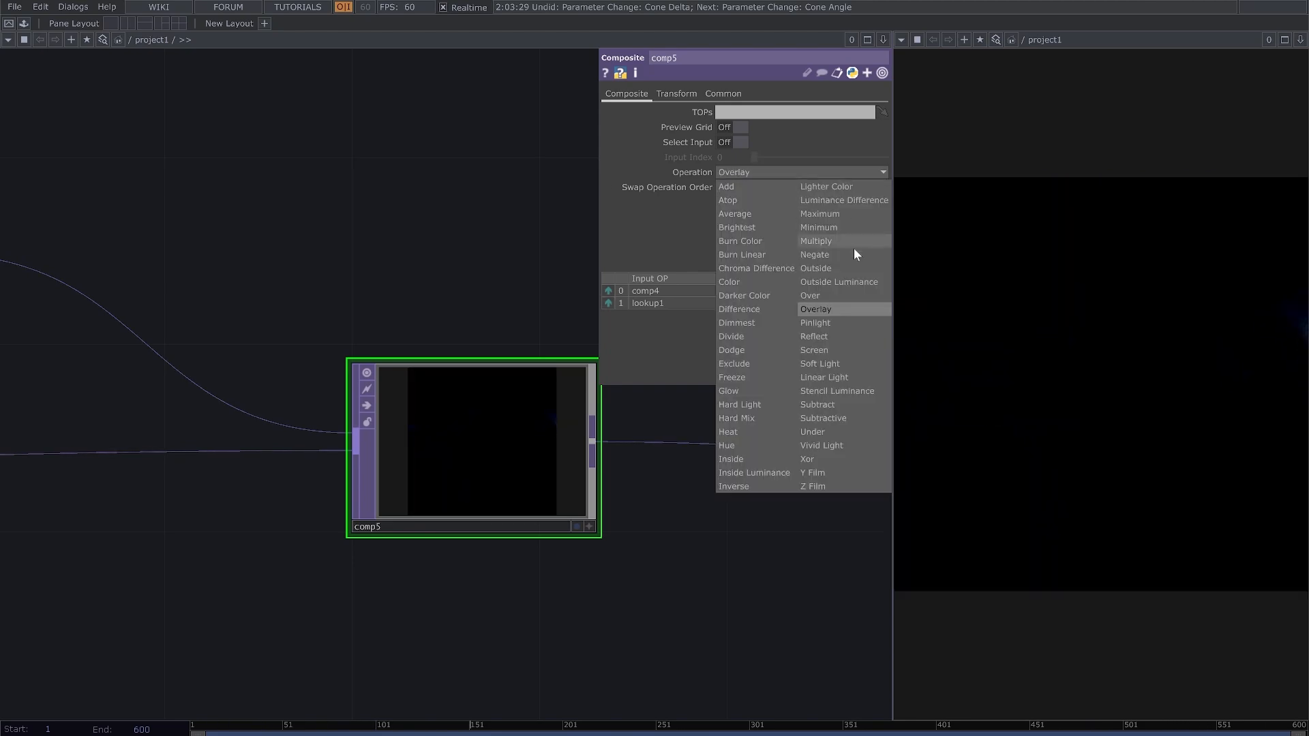
{"action": "left_click", "coordinate": [833, 254]}
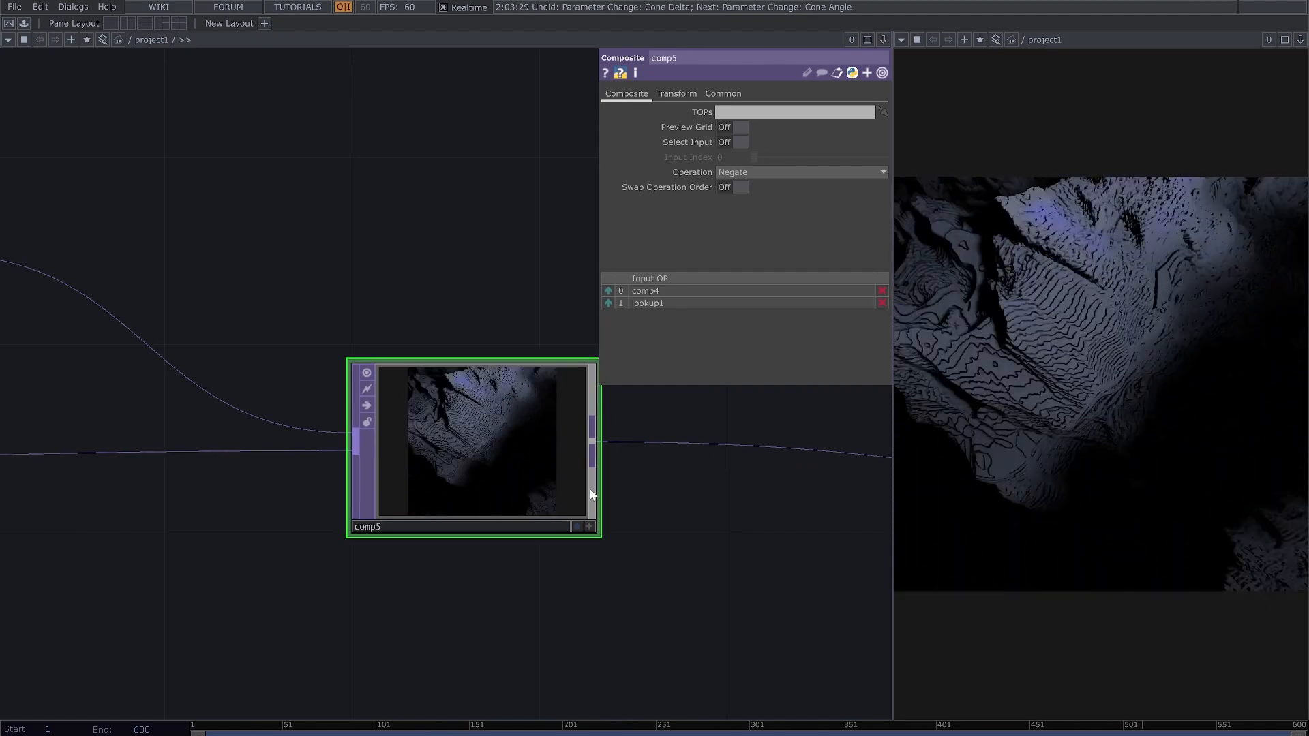
{"action": "scroll", "coordinate": [593, 505], "scroll_direction": "down", "scroll_amount": 3}
{"action": "left_click_drag", "start_coordinate": [614, 527], "coordinate": [434, 499]}
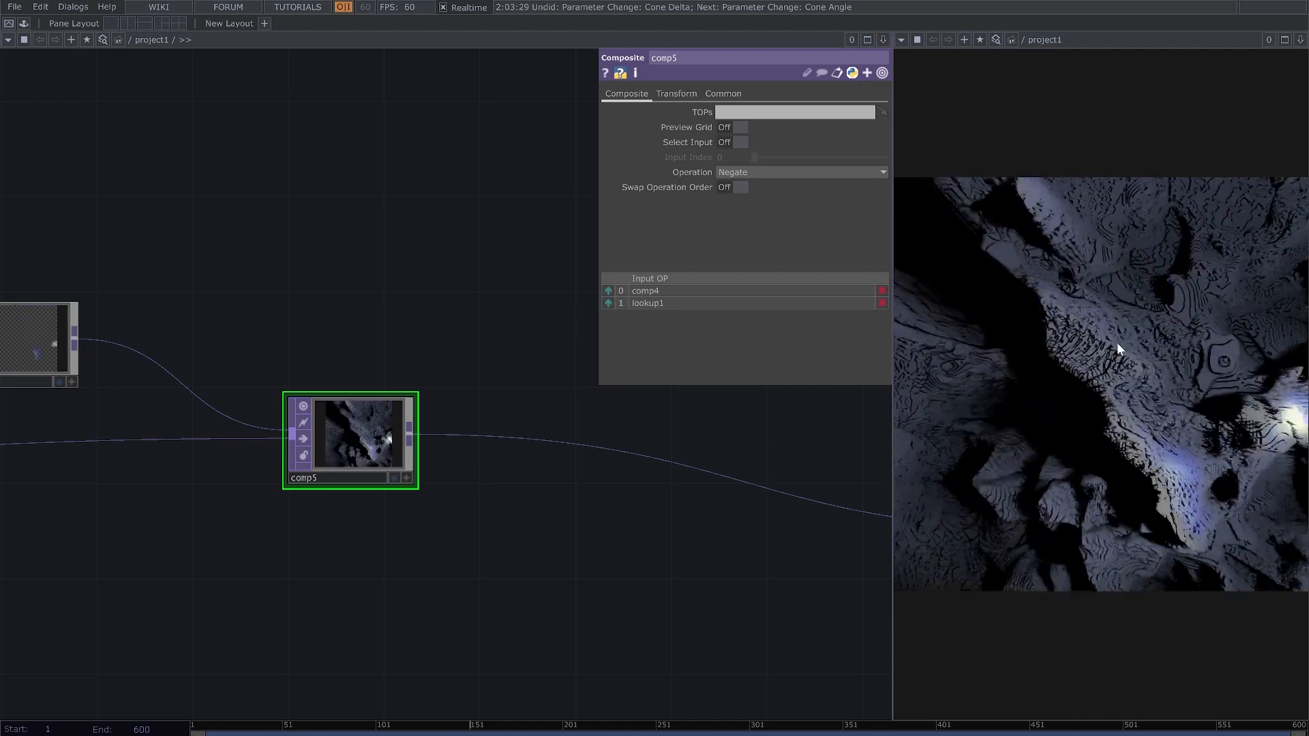
{"action": "scroll", "coordinate": [666, 503], "scroll_direction": "down", "scroll_amount": 5}
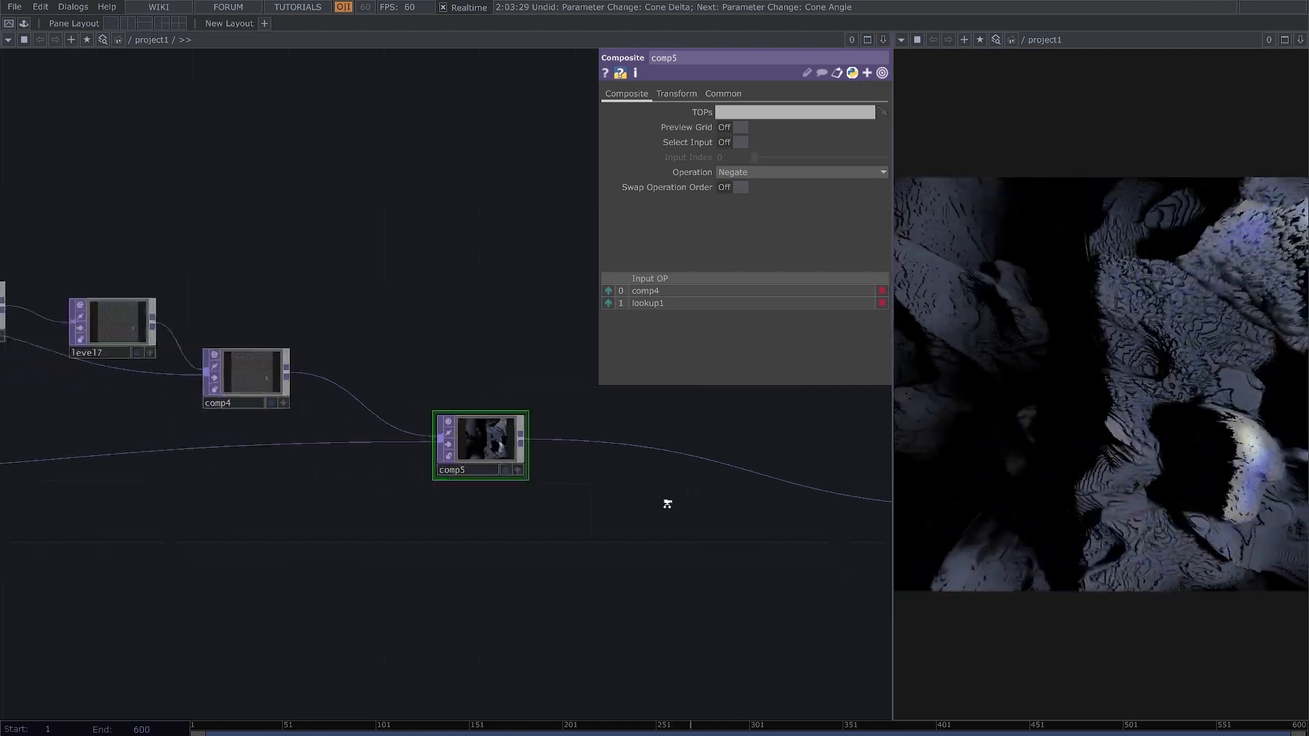
Step: Try level5 as comp5's second input, and restore lookup1 as that input
{"action": "left_click_drag", "start_coordinate": [673, 485], "coordinate": [748, 473]}
{"action": "left_click_drag", "start_coordinate": [358, 458], "coordinate": [427, 420]}
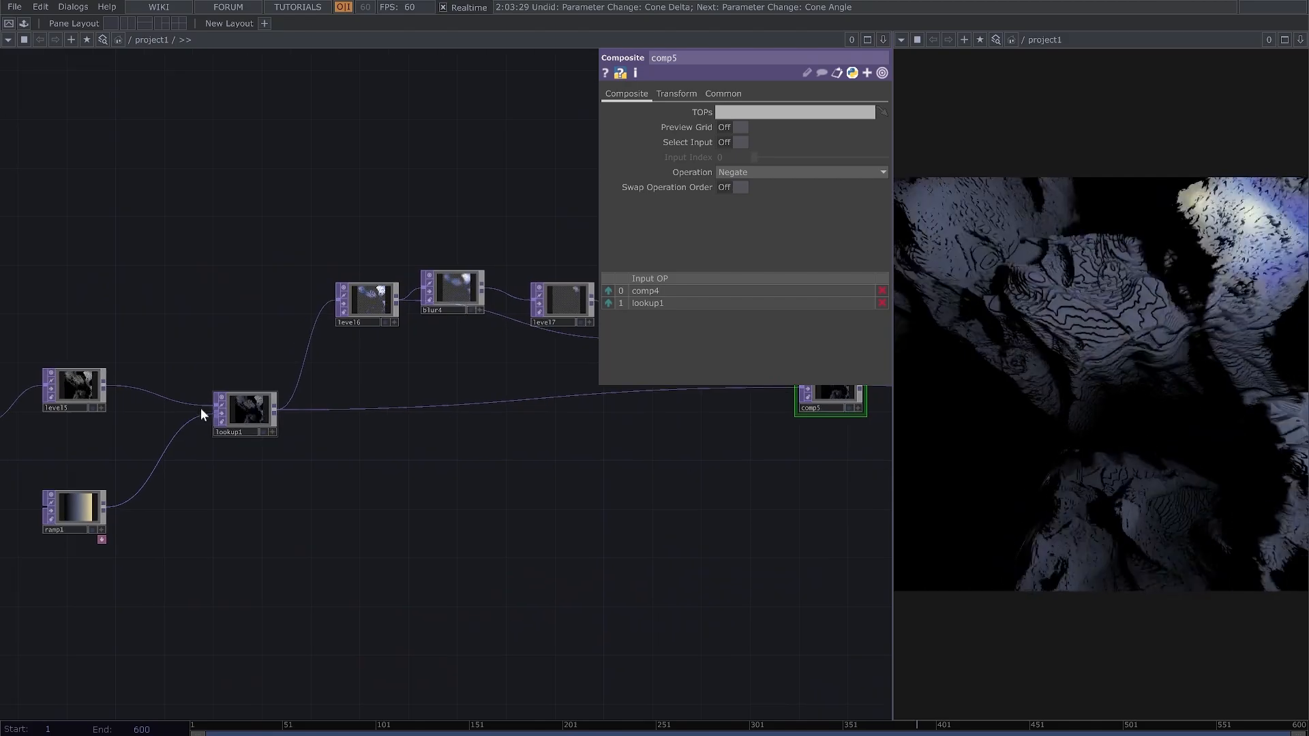
{"action": "left_click_drag", "start_coordinate": [105, 383], "coordinate": [380, 411]}
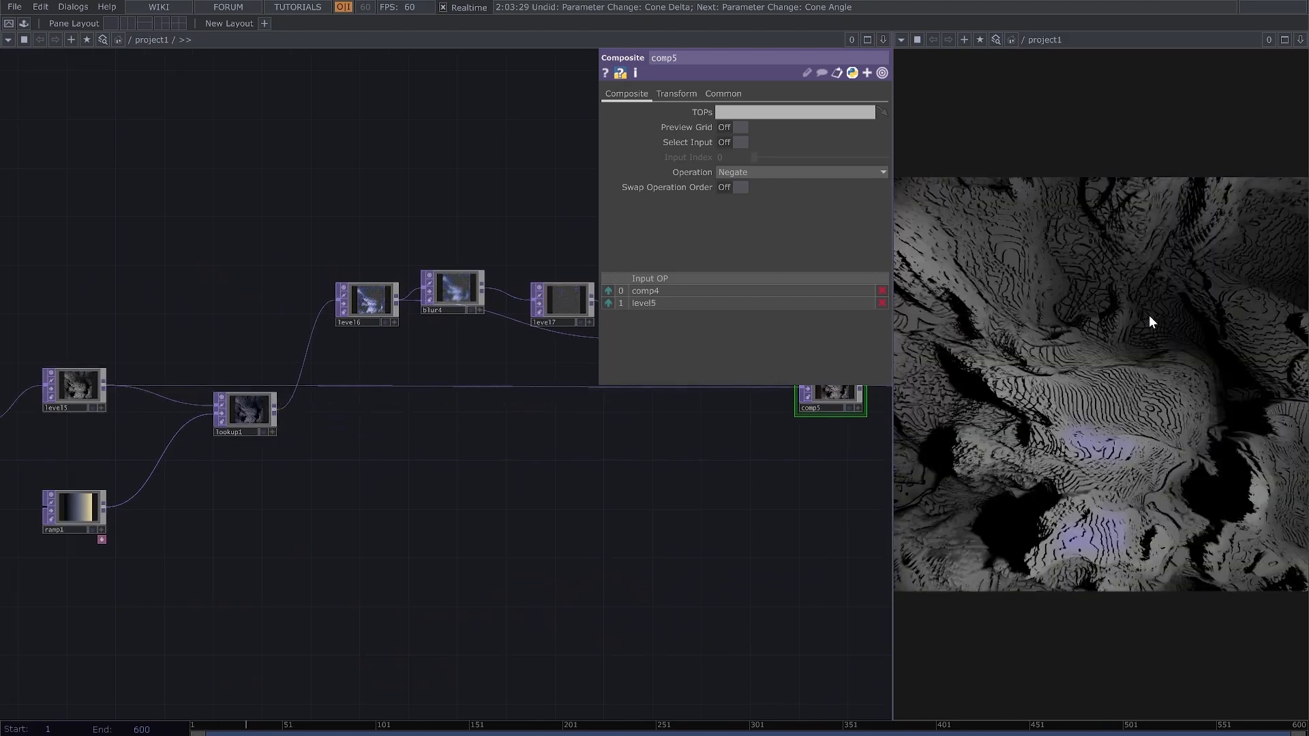
{"action": "left_click_drag", "start_coordinate": [273, 409], "coordinate": [489, 397]}
Step: Try render1 as comp5's second input, comparing it with lookup1 fed straight into null2, and restore the lookup1 connection to comp5
{"action": "scroll", "coordinate": [506, 510], "scroll_direction": "down", "scroll_amount": 3}
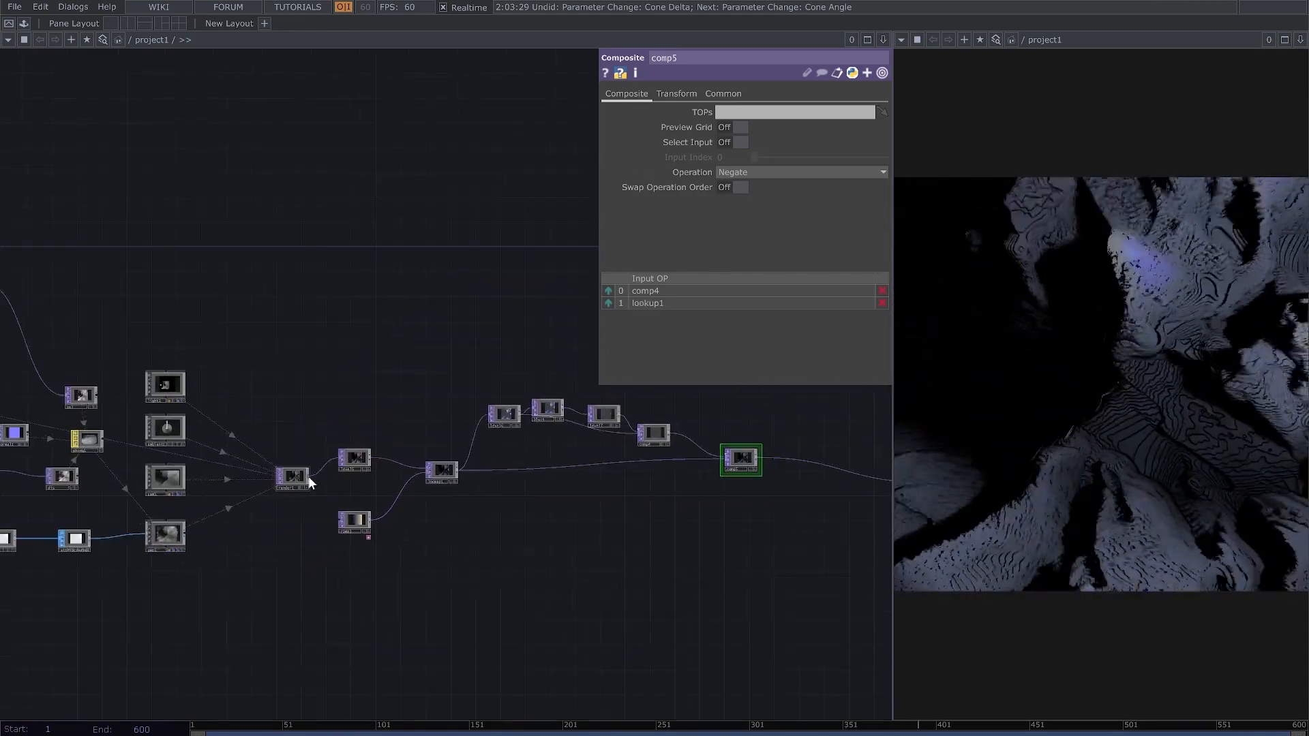
{"action": "left_click_drag", "start_coordinate": [548, 469], "coordinate": [549, 468]}
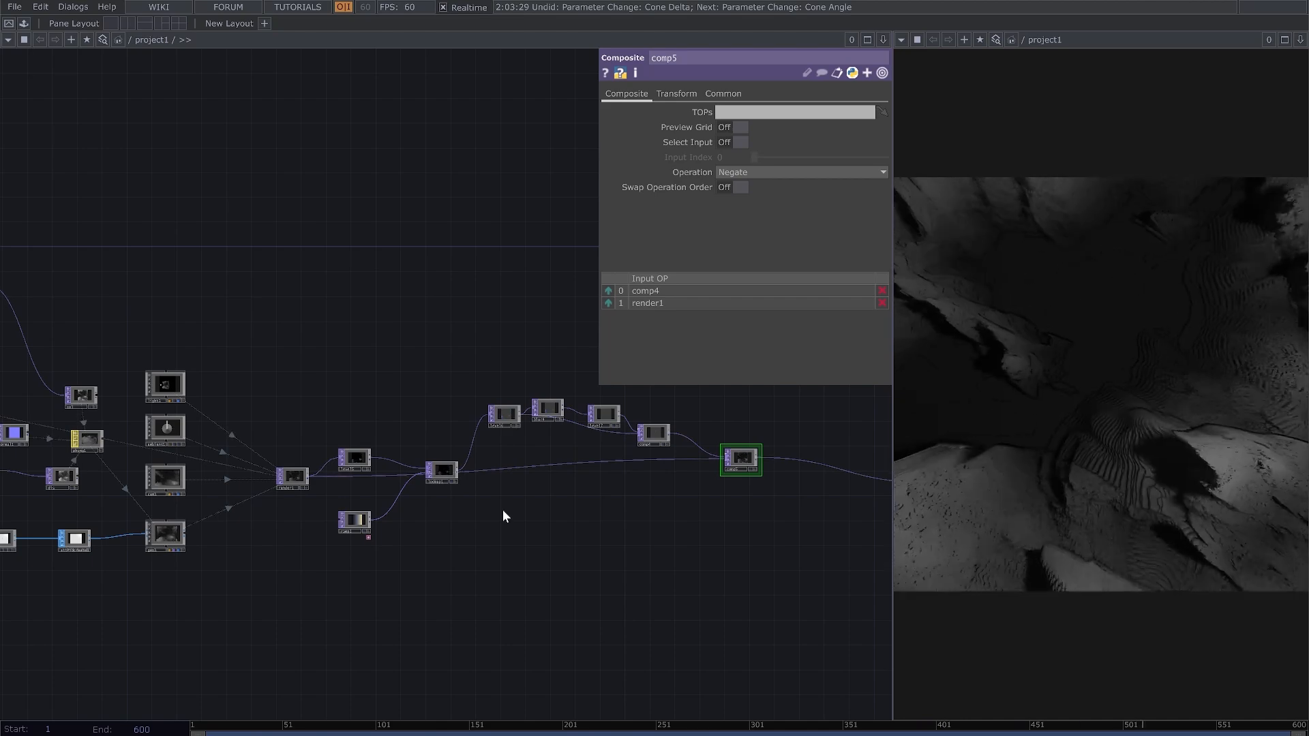
{"action": "left_click_drag", "start_coordinate": [460, 470], "coordinate": [817, 470]}
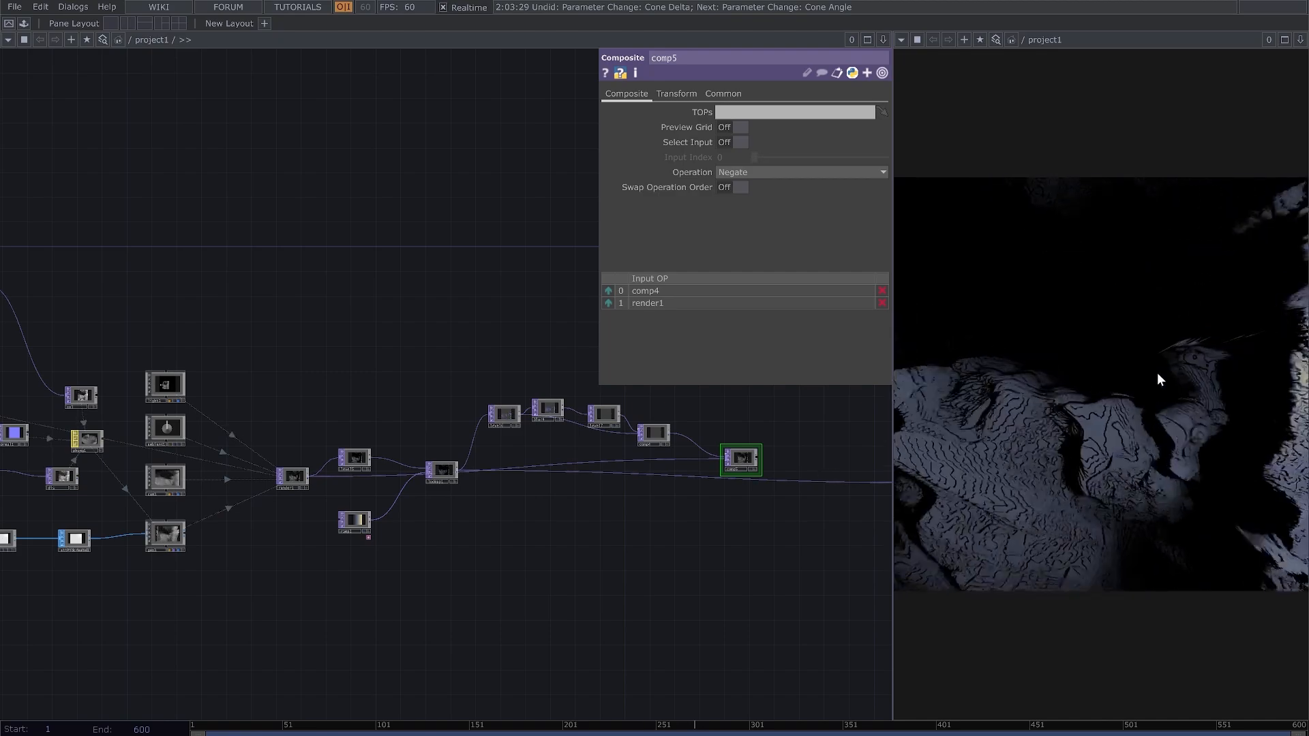
{"action": "left_click_drag", "start_coordinate": [758, 460], "coordinate": [779, 480]}
{"action": "left_click_drag", "start_coordinate": [800, 559], "coordinate": [590, 531]}
{"action": "scroll", "coordinate": [382, 450], "scroll_direction": "up", "scroll_amount": 4}
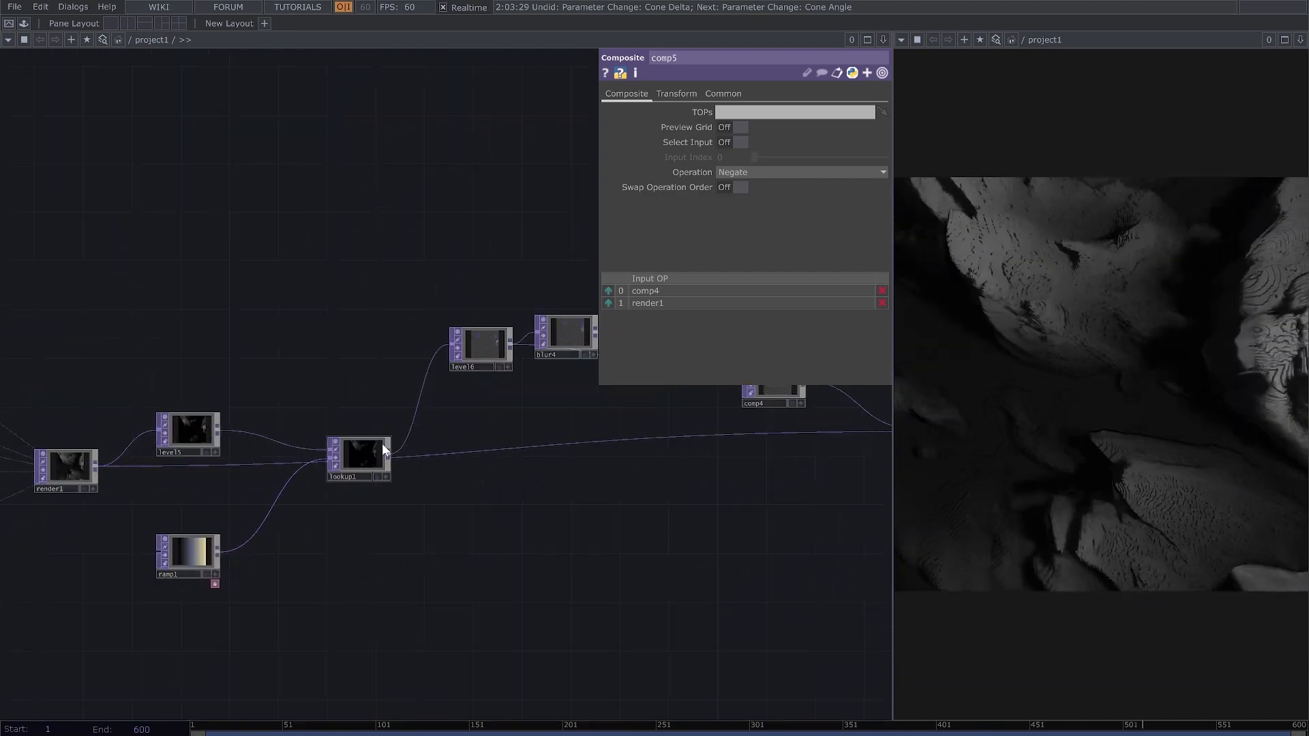
{"action": "left_click_drag", "start_coordinate": [443, 462], "coordinate": [273, 532]}
{"action": "left_click_drag", "start_coordinate": [89, 476], "coordinate": [134, 475]}
{"action": "left_click_drag", "start_coordinate": [328, 538], "coordinate": [493, 519]}
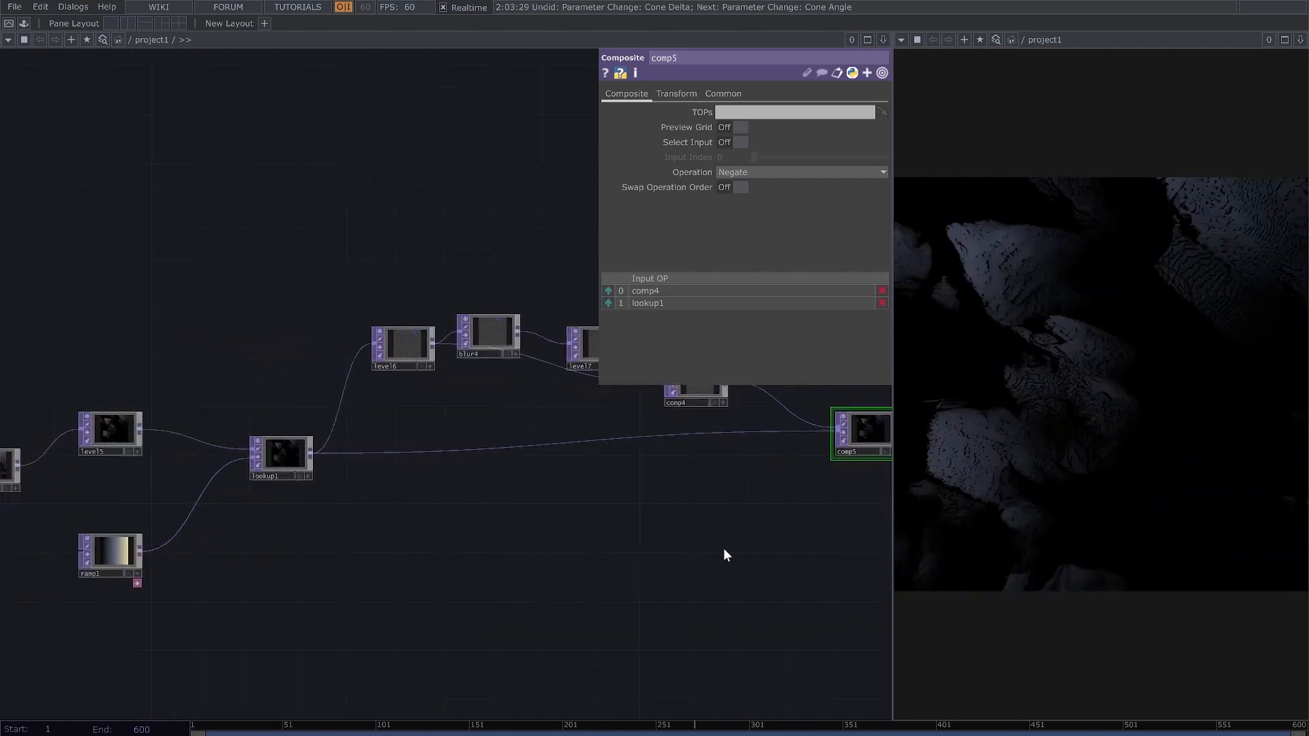
Step: Set level5's Brightness 1 to 0.99, Gamma 1 to 0.85 and Contrast to 1.68
{"action": "left_click_drag", "start_coordinate": [725, 555], "coordinate": [409, 554]}
{"action": "left_click_drag", "start_coordinate": [54, 573], "coordinate": [409, 555]}
{"action": "middle_click_drag", "start_coordinate": [409, 555], "coordinate": [287, 546]}
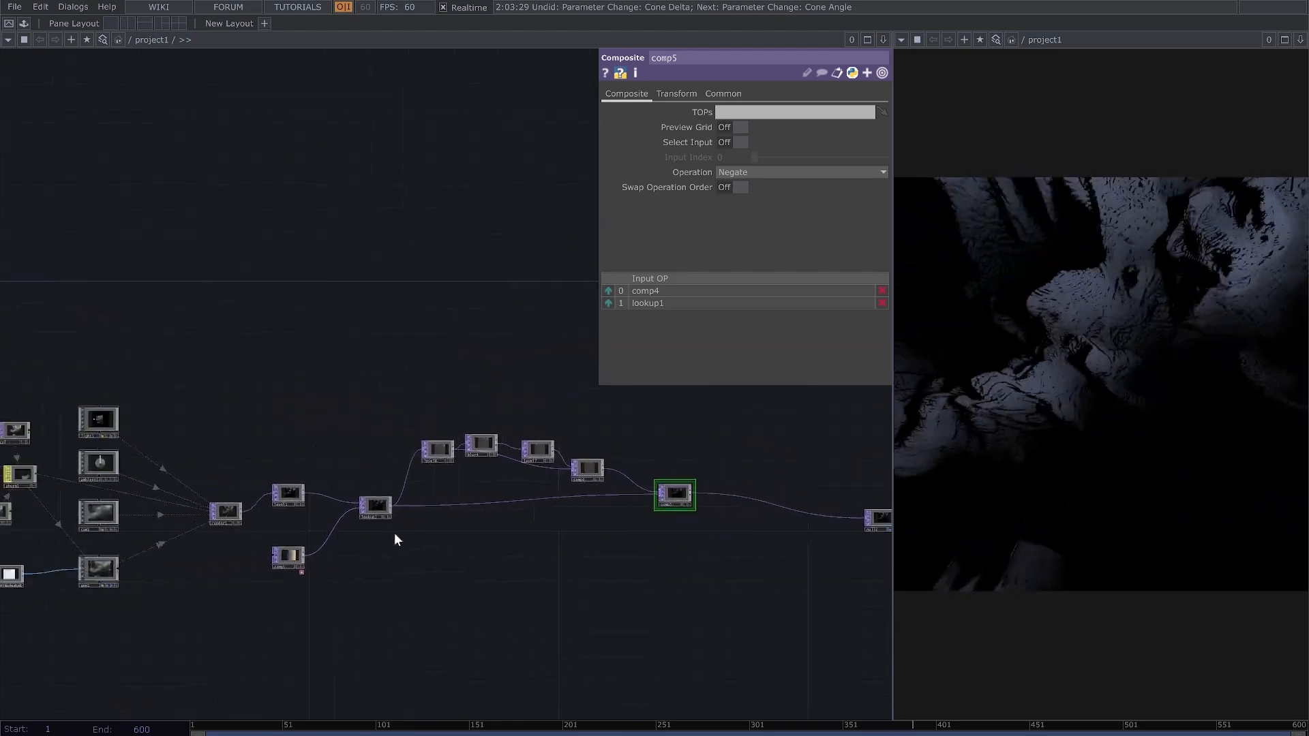
{"action": "middle_click_drag", "start_coordinate": [224, 501], "coordinate": [395, 523]}
{"action": "scroll", "coordinate": [396, 523], "scroll_direction": "up", "scroll_amount": 1}
{"action": "left_click", "coordinate": [392, 473]}
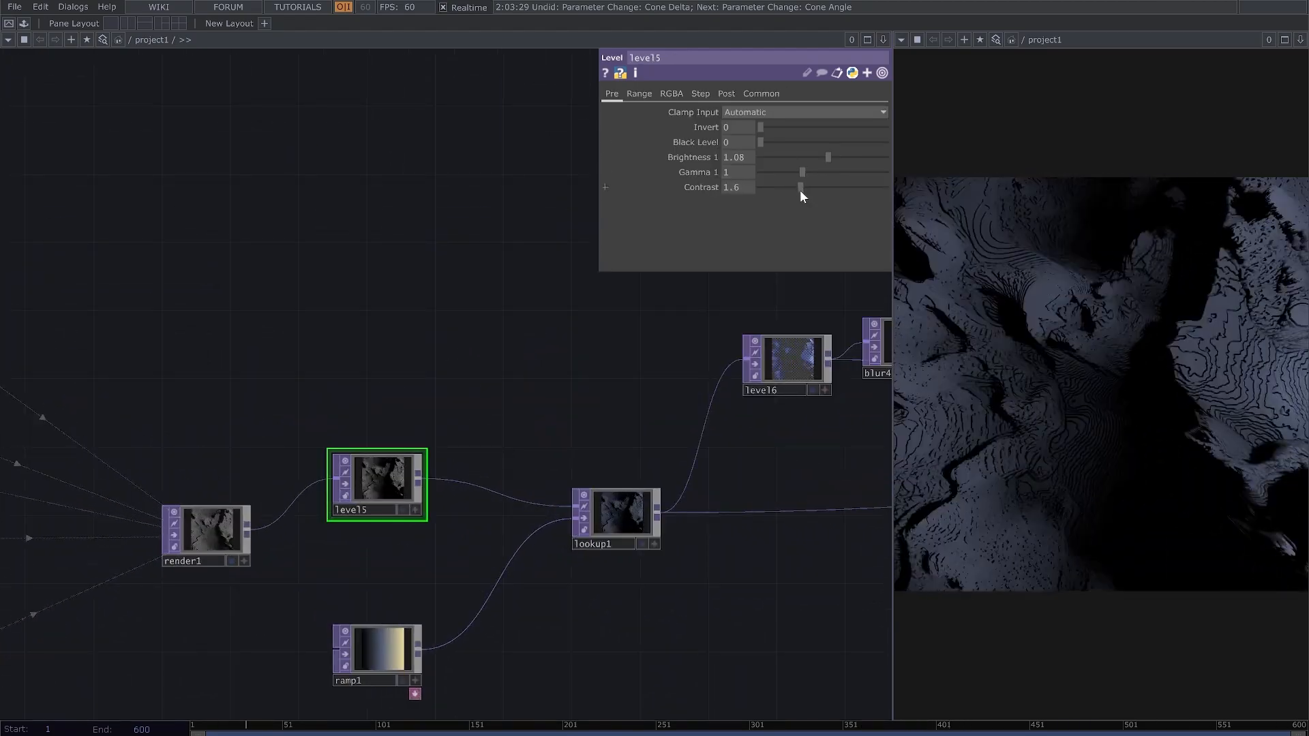
{"action": "left_click_drag", "start_coordinate": [800, 190], "coordinate": [819, 162]}
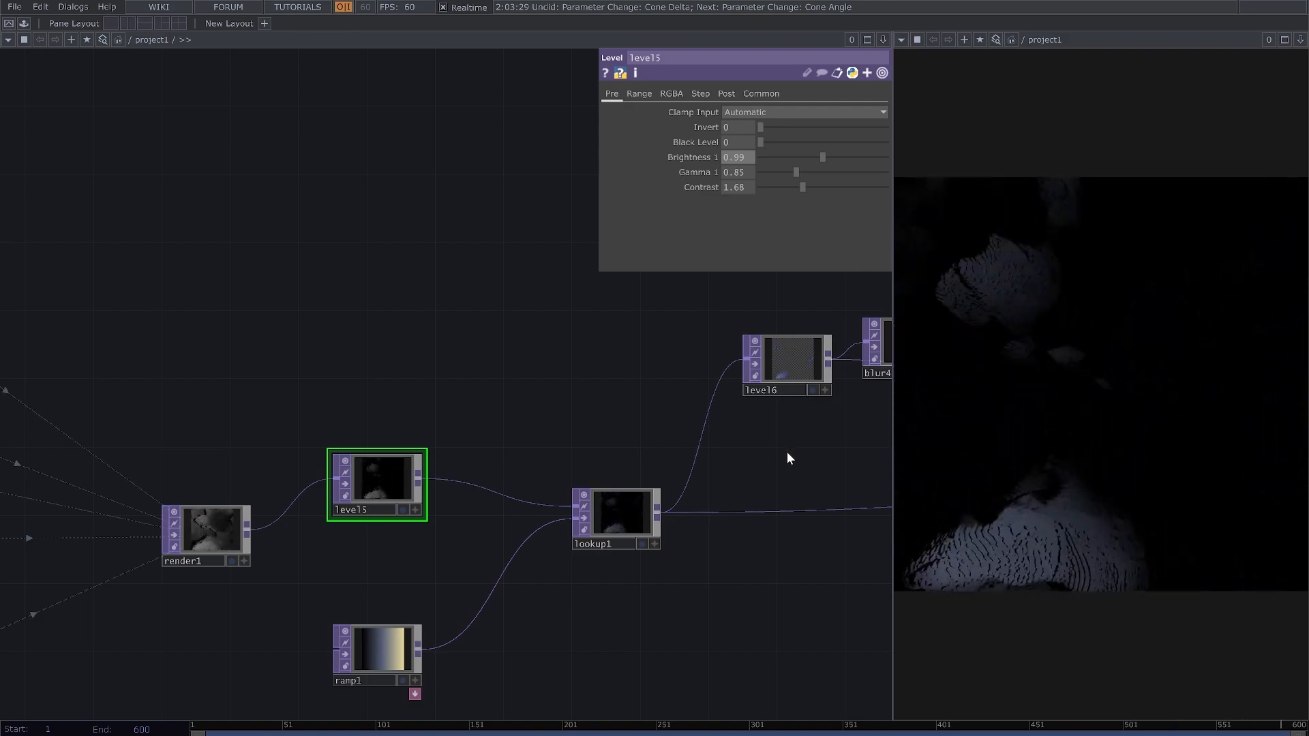
Step: Set level5's Brightness 1 to 1.1, Gamma 1 to 1.12 and Contrast to 1.71, and move null2 farther from comp5
{"action": "scroll", "coordinate": [788, 454], "scroll_direction": "down", "scroll_amount": 5}
{"action": "left_click_drag", "start_coordinate": [677, 574], "coordinate": [561, 543]}
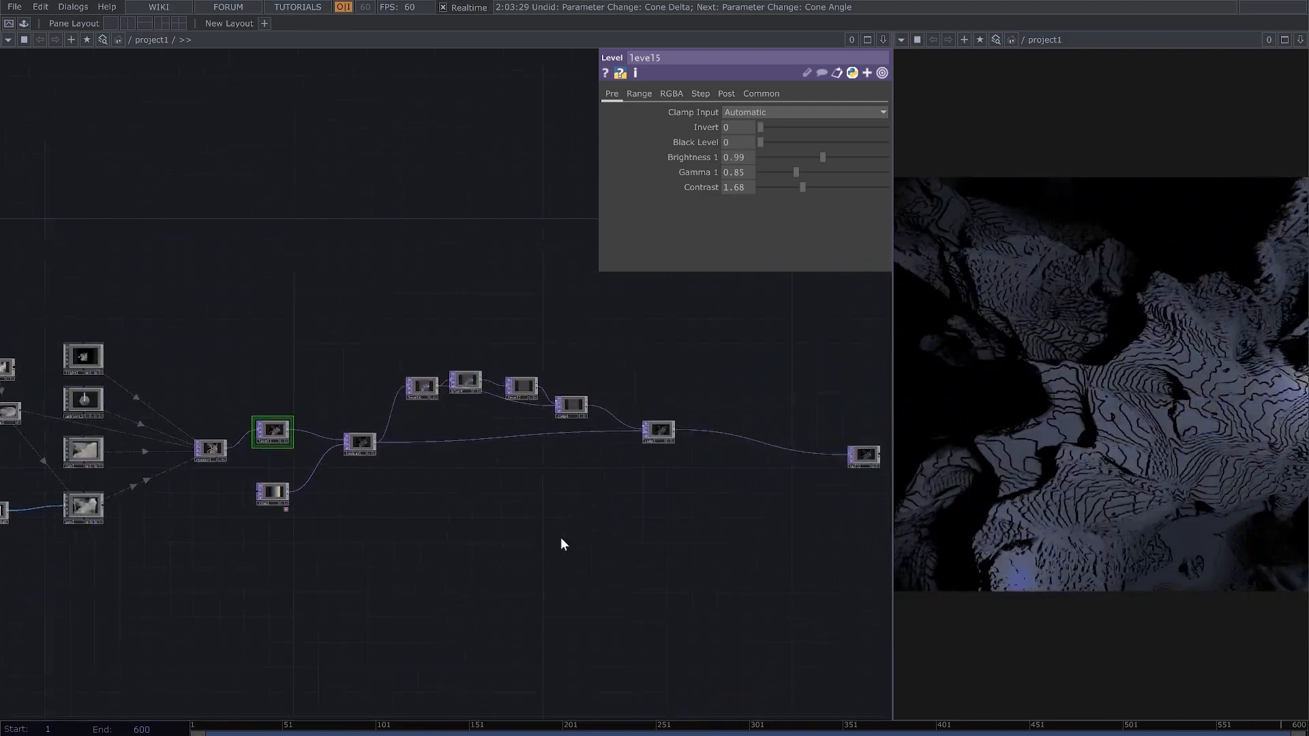
{"action": "mouse_move", "coordinate": [798, 190]}
{"action": "left_mouse_down"}
{"action": "mouse_move", "coordinate": [836, 158]}
{"action": "mouse_move", "coordinate": [823, 178]}
{"action": "mouse_move", "coordinate": [831, 157]}
{"action": "mouse_move", "coordinate": [813, 172]}
{"action": "left_mouse_up"}
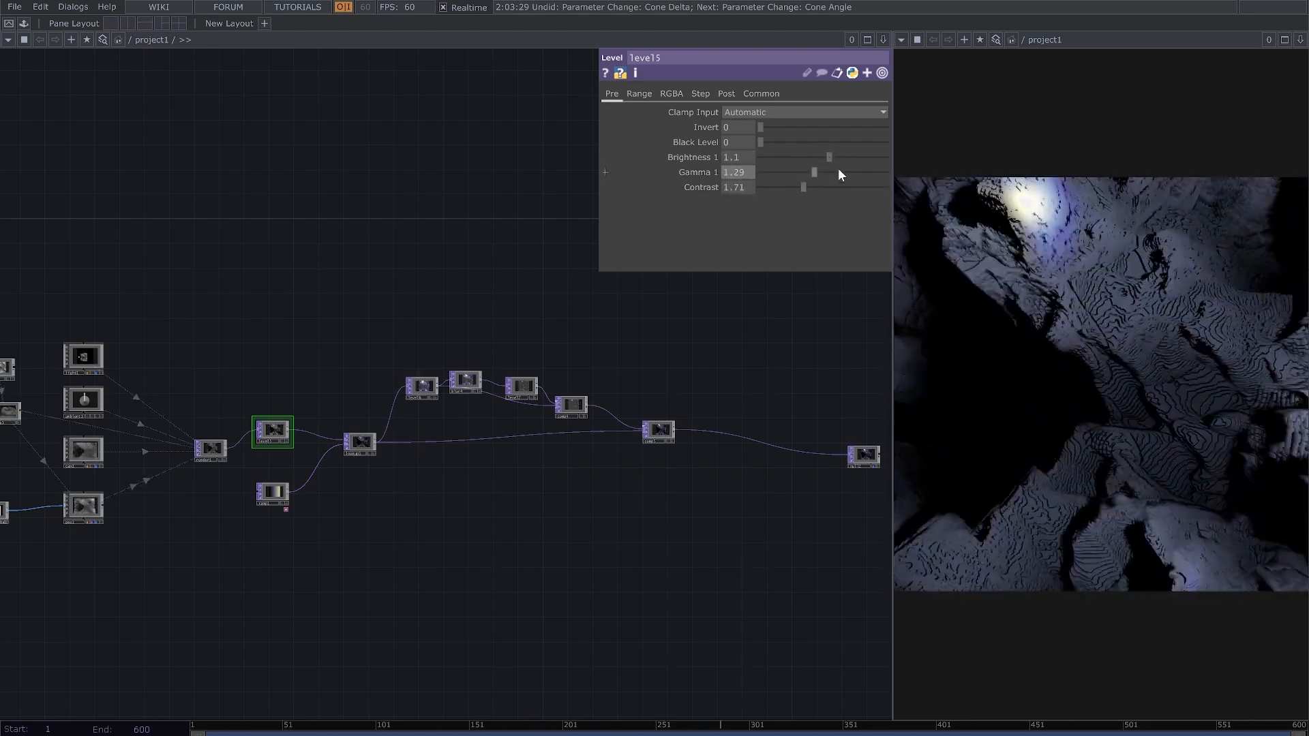
{"action": "left_click_drag", "start_coordinate": [608, 508], "coordinate": [357, 462]}
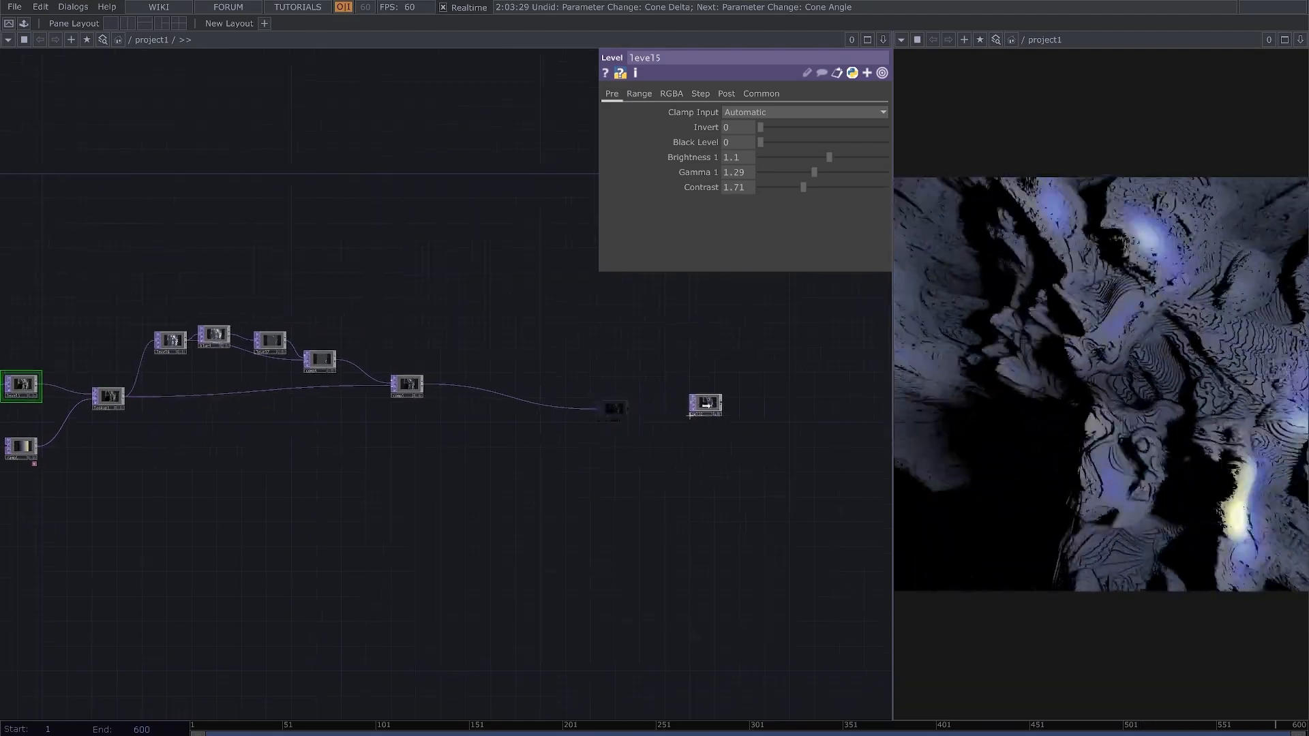
{"action": "left_click_drag", "start_coordinate": [814, 172], "coordinate": [808, 170]}
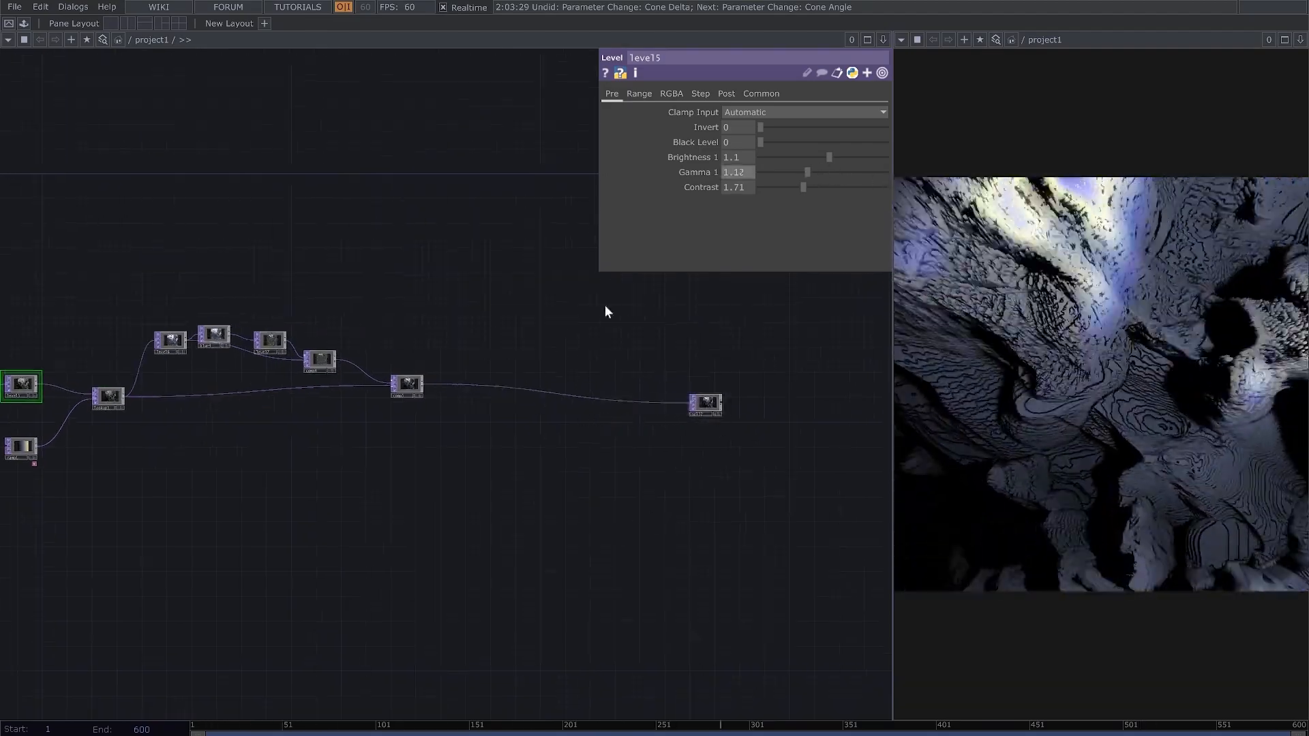
Step: Set level7's Gamma 1 to 0.8 and Contrast to 1.89
{"action": "scroll", "coordinate": [196, 340], "scroll_direction": "up", "scroll_amount": 5}
{"action": "left_click", "coordinate": [155, 356]}
{"action": "left_click", "coordinate": [611, 93]}
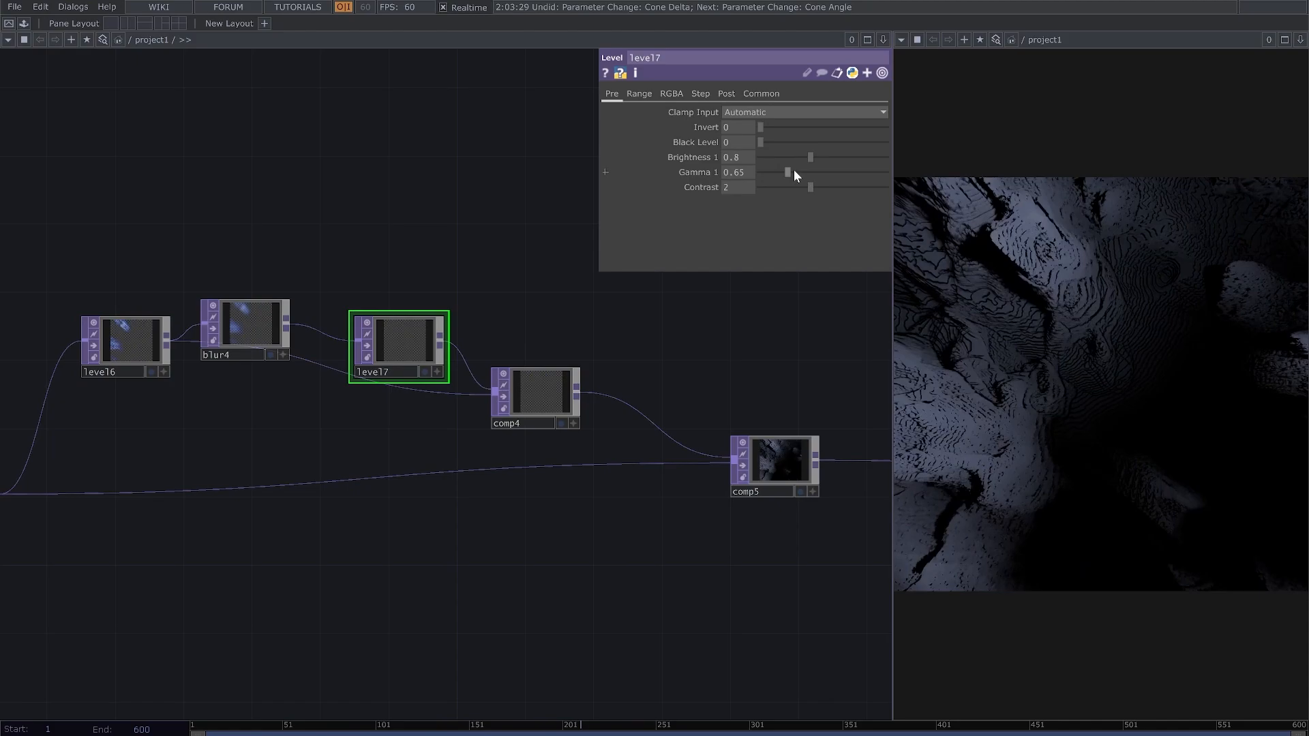
{"action": "left_click_drag", "start_coordinate": [794, 170], "coordinate": [794, 171]}
{"action": "left_click_drag", "start_coordinate": [810, 187], "coordinate": [807, 187]}
Step: Route lookup1's output directly into null2 in place of comp5
{"action": "scroll", "coordinate": [555, 491], "scroll_direction": "down", "scroll_amount": 4}
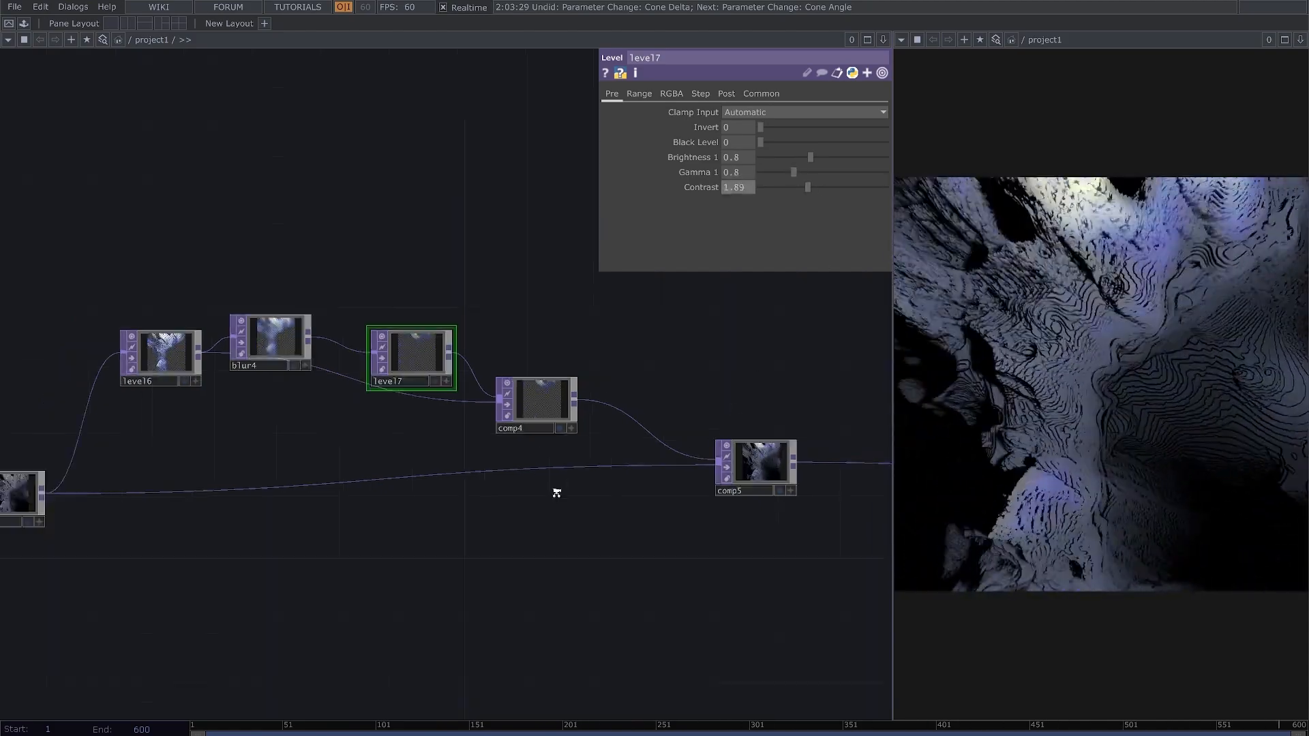
{"action": "left_click", "coordinate": [589, 429]}
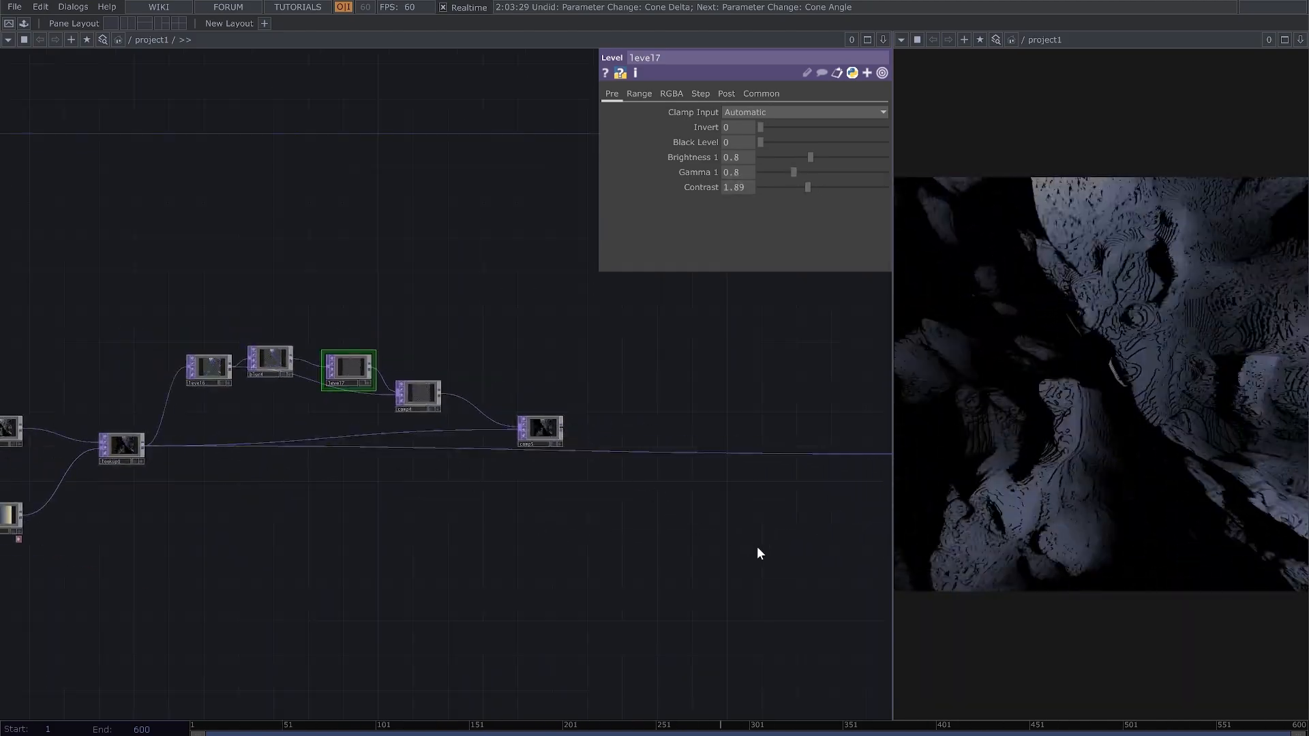
{"action": "left_click_drag", "start_coordinate": [766, 553], "coordinate": [456, 517]}
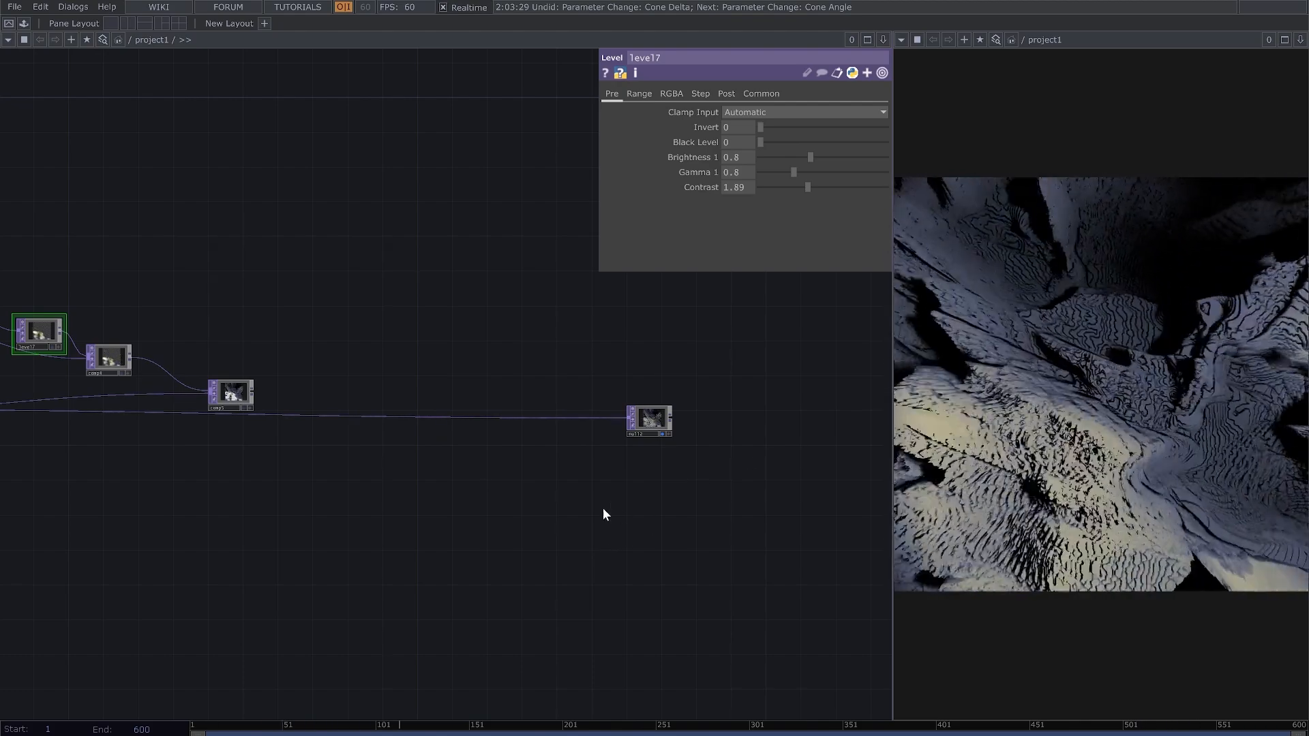
{"action": "left_click_drag", "start_coordinate": [427, 350], "coordinate": [480, 369]}
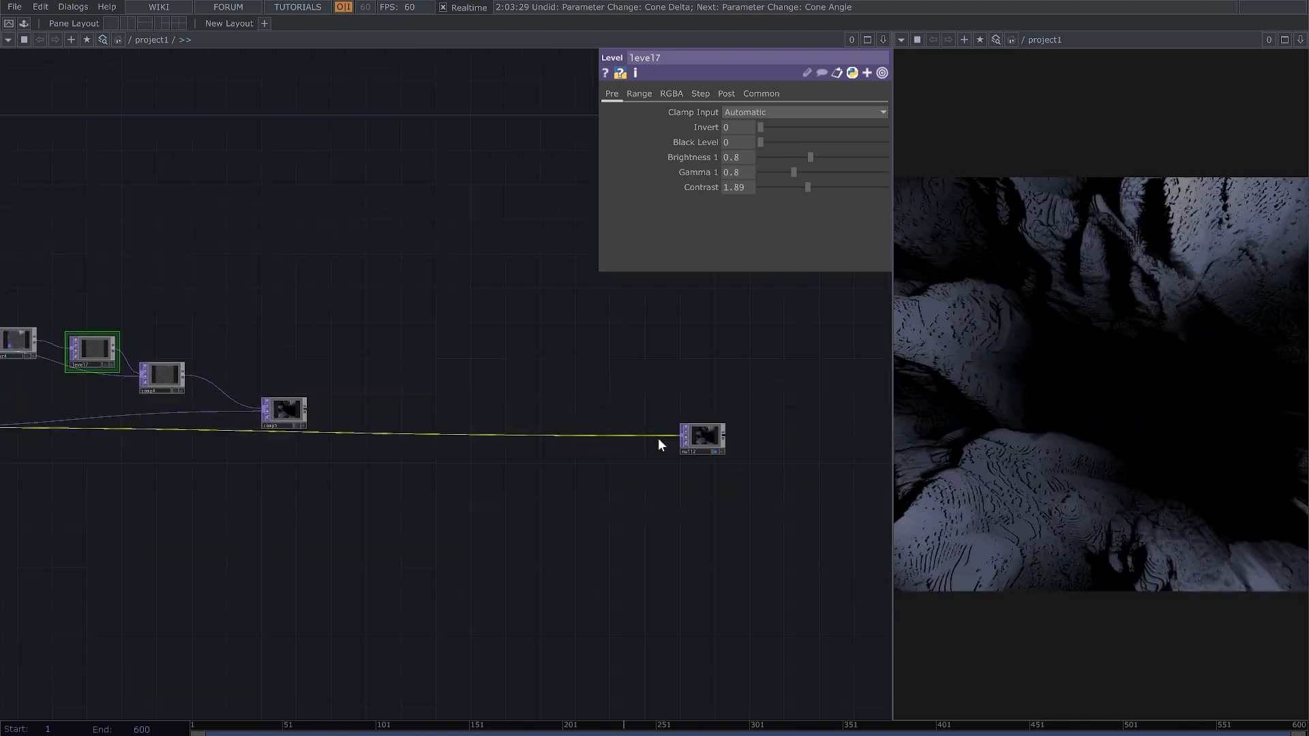
{"action": "right_click", "coordinate": [704, 436]}
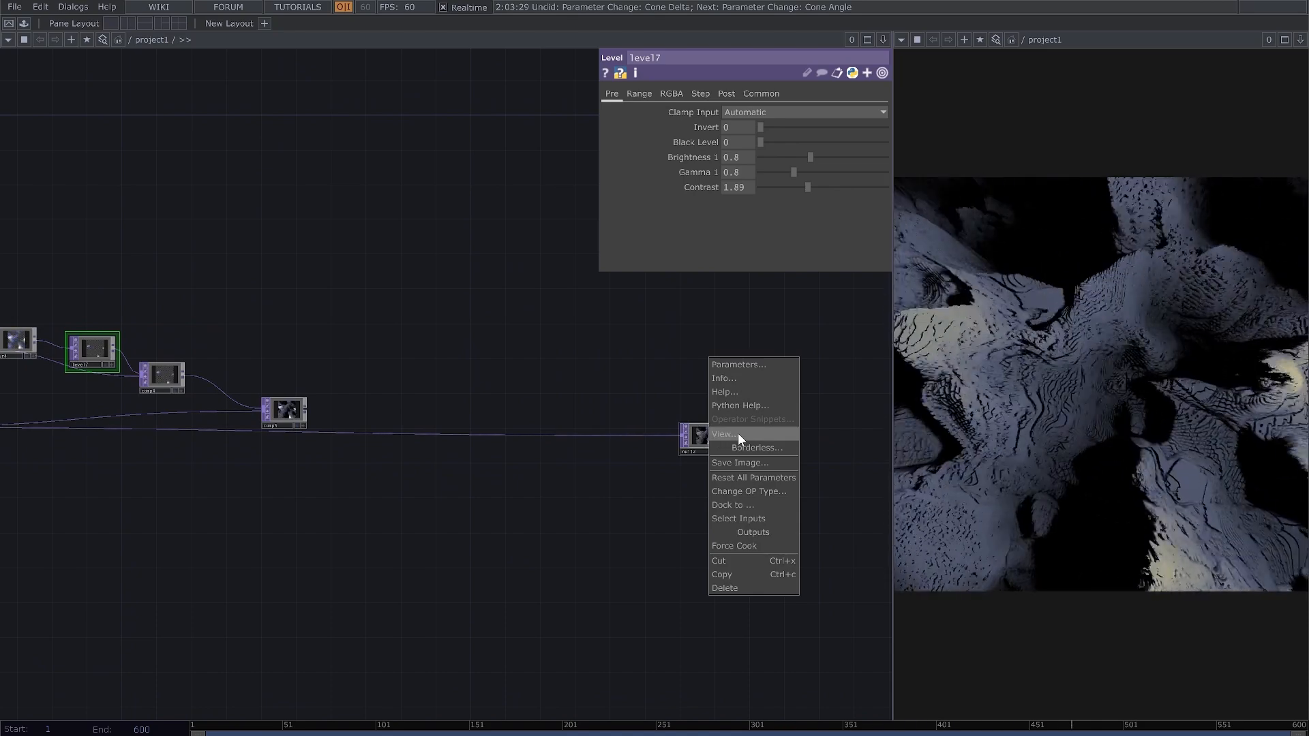
{"action": "left_click", "coordinate": [517, 512]}
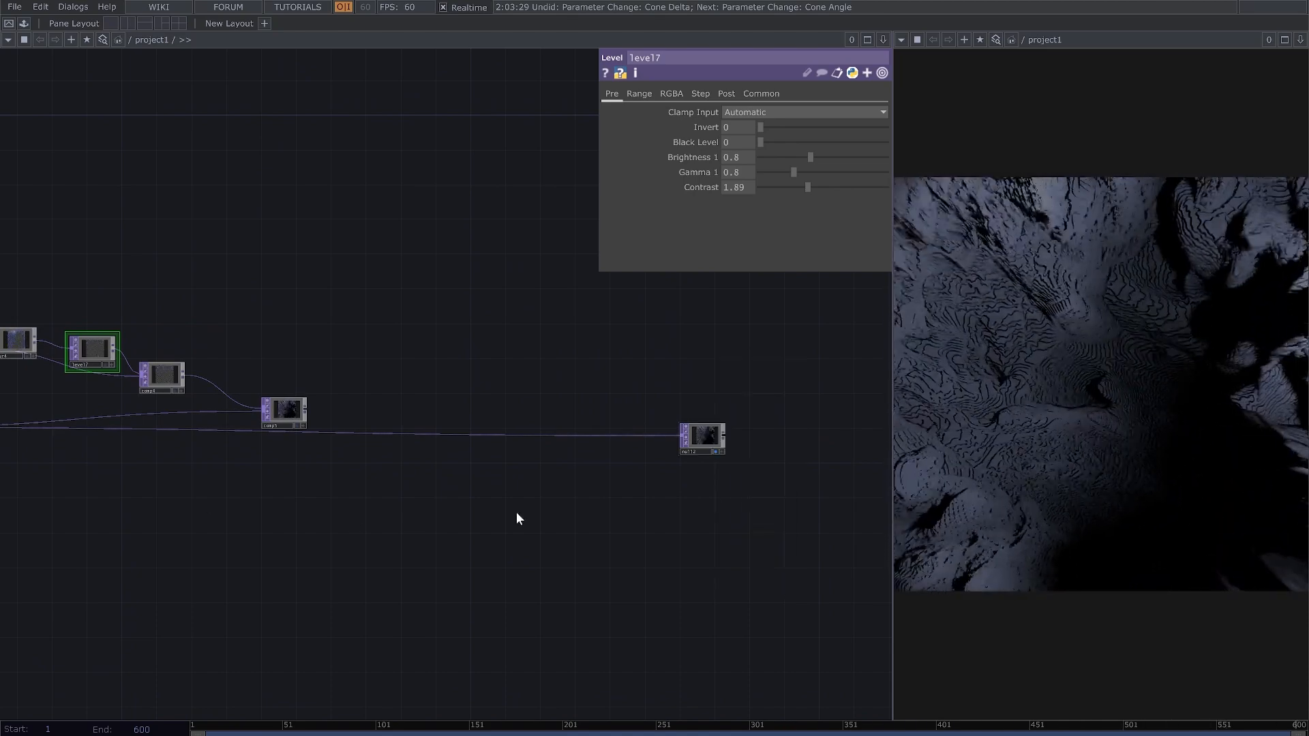
Step: Bypass level5 to compare the render without its grading, and turn the bypass off again
{"action": "left_click_drag", "start_coordinate": [19, 514], "coordinate": [629, 545]}
{"action": "scroll", "coordinate": [291, 498], "scroll_direction": "up", "scroll_amount": 3}
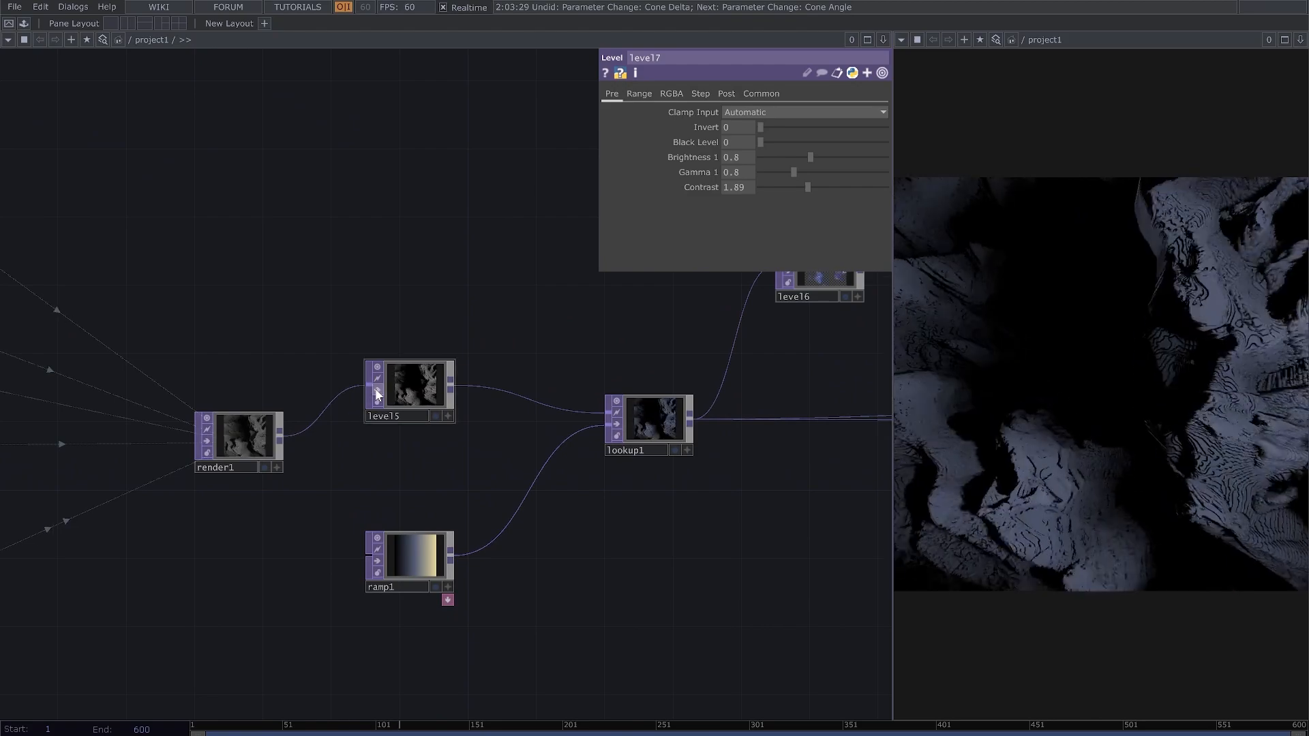
{"action": "scroll", "coordinate": [576, 590], "scroll_direction": "down", "scroll_amount": 5}
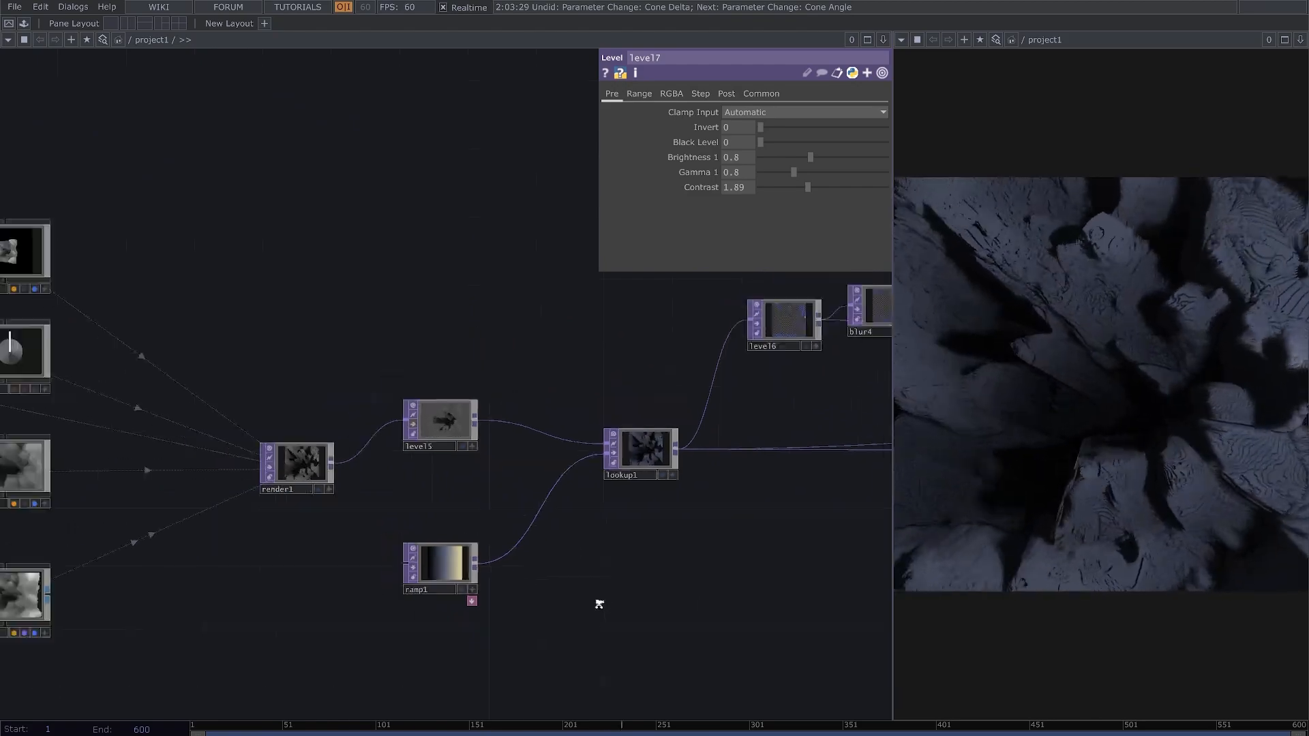
{"action": "scroll", "coordinate": [360, 464], "scroll_direction": "up", "scroll_amount": 5}
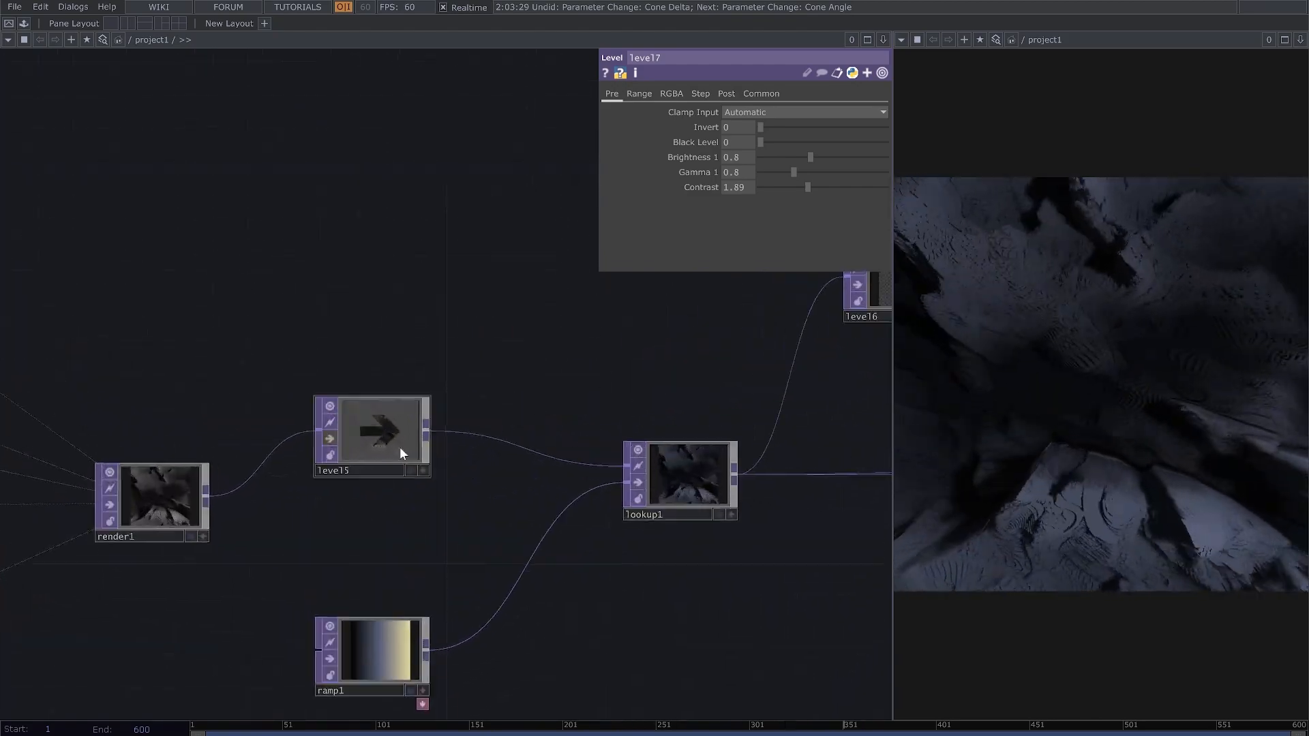
{"action": "scroll", "coordinate": [362, 423], "scroll_direction": "down", "scroll_amount": 3}
Step: Set level5's Contrast to 1.3 and Gamma 1 to 1.1
{"action": "left_click_drag", "start_coordinate": [632, 528], "coordinate": [599, 521]}
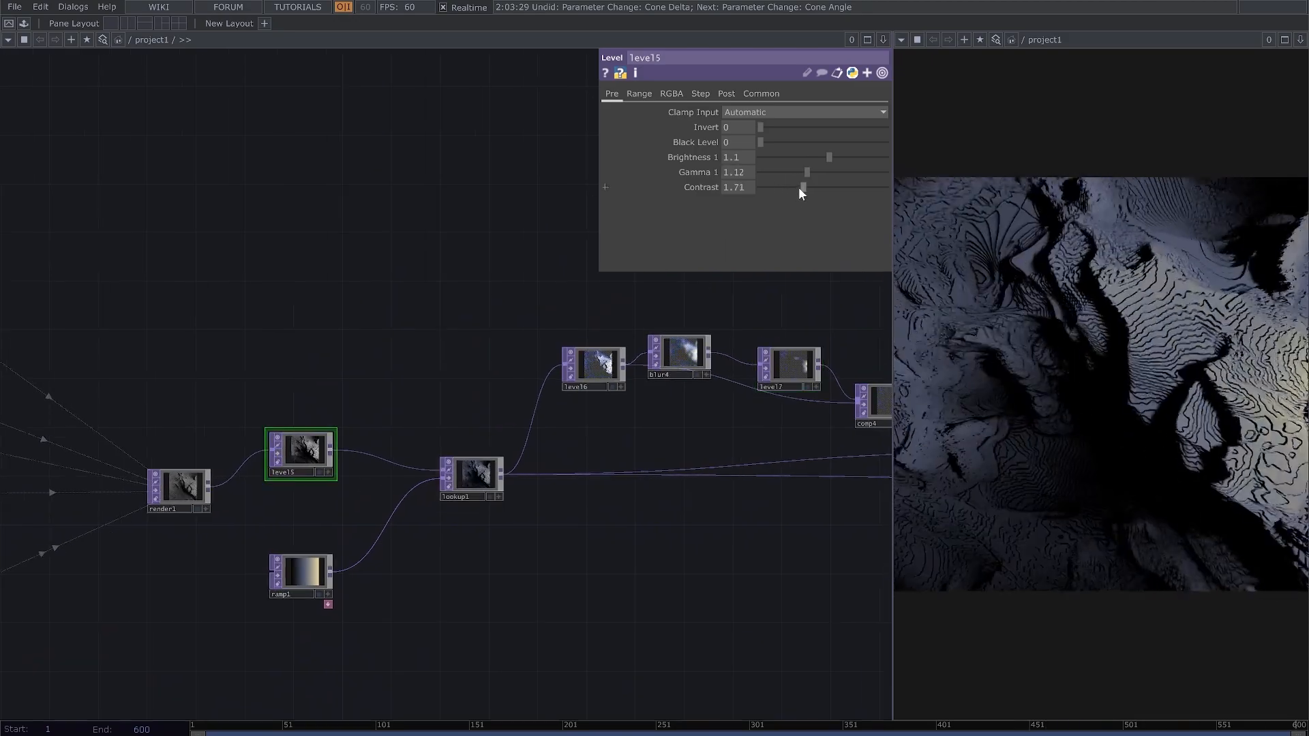
{"action": "mouse_move", "coordinate": [801, 187]}
{"action": "left_mouse_down"}
{"action": "mouse_move", "coordinate": [744, 190]}
{"action": "mouse_move", "coordinate": [798, 198]}
{"action": "left_mouse_up"}
{"action": "type", "text": "3"}
{"action": "key", "text": "Return"}
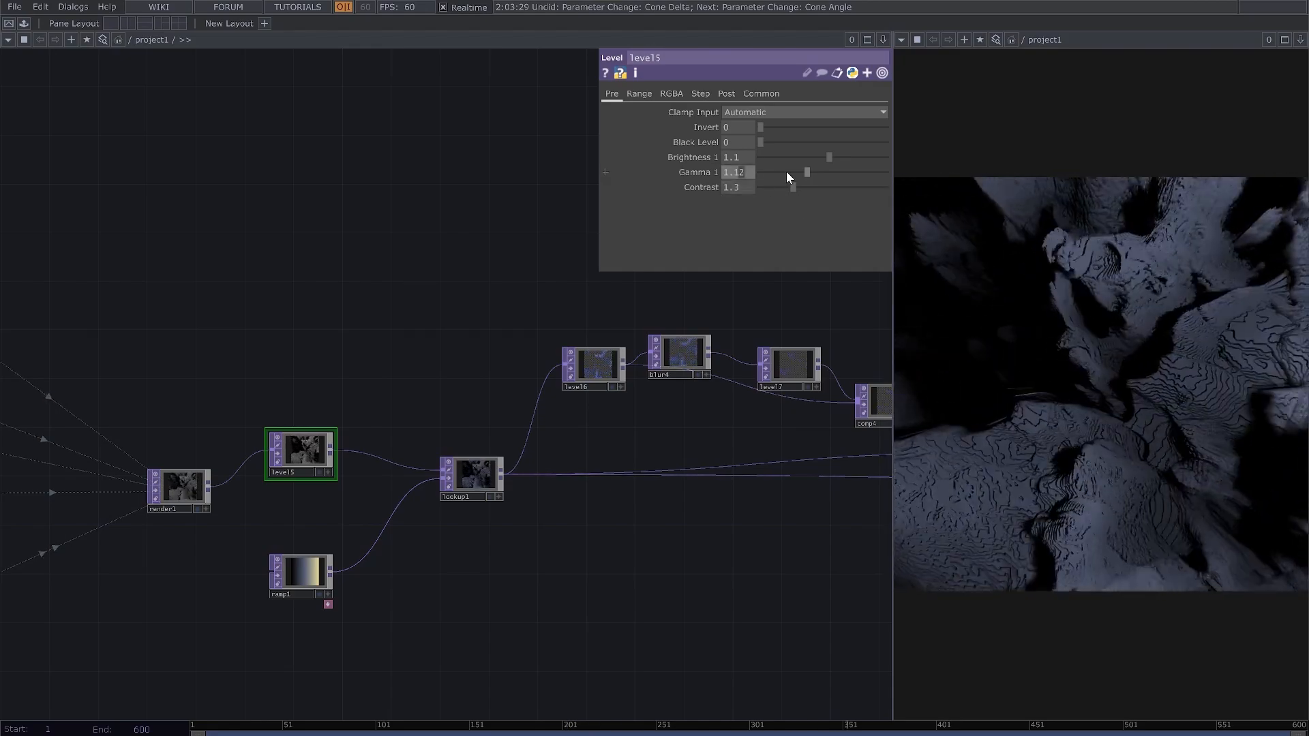
{"action": "key", "text": "BackSpace"}
{"action": "key", "text": "Return"}
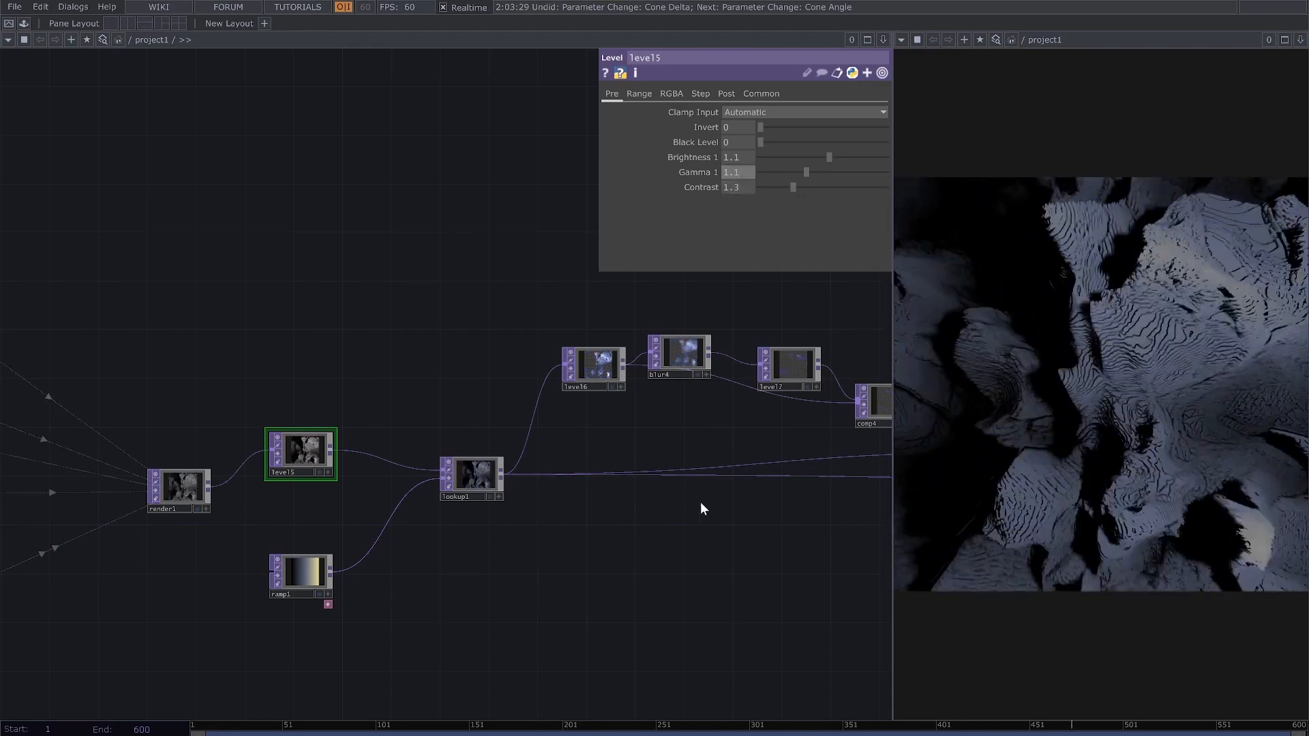
Step: Inspect comp5's image, and open null2's output in a separate, maximized viewer window
{"action": "scroll", "coordinate": [696, 505], "scroll_direction": "down", "scroll_amount": 5}
{"action": "left_click_drag", "start_coordinate": [713, 525], "coordinate": [593, 510]}
{"action": "scroll", "coordinate": [494, 391], "scroll_direction": "up", "scroll_amount": 10}
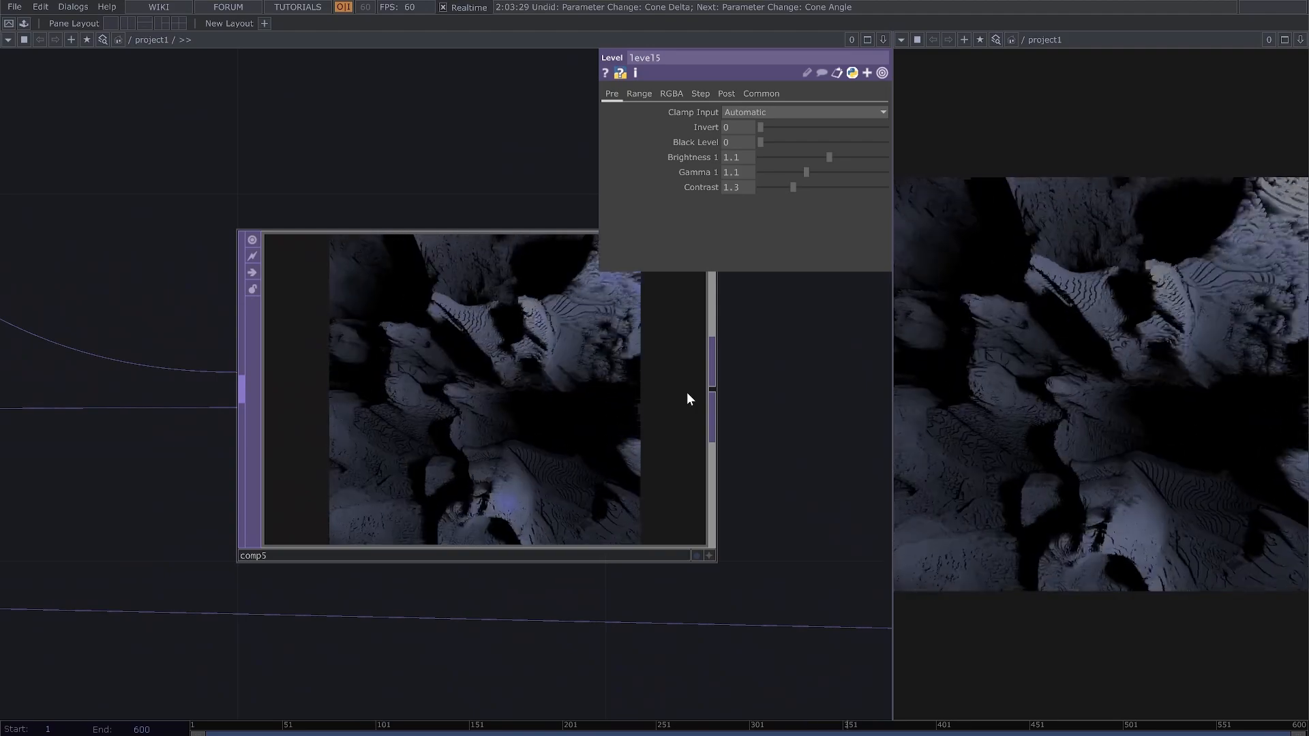
{"action": "scroll", "coordinate": [688, 396], "scroll_direction": "down", "scroll_amount": 8}
{"action": "left_click_drag", "start_coordinate": [831, 545], "coordinate": [455, 474]}
{"action": "left_click_drag", "start_coordinate": [709, 503], "coordinate": [275, 459]}
{"action": "scroll", "coordinate": [593, 525], "scroll_direction": "down", "scroll_amount": 2}
{"action": "left_click_drag", "start_coordinate": [607, 531], "coordinate": [552, 506]}
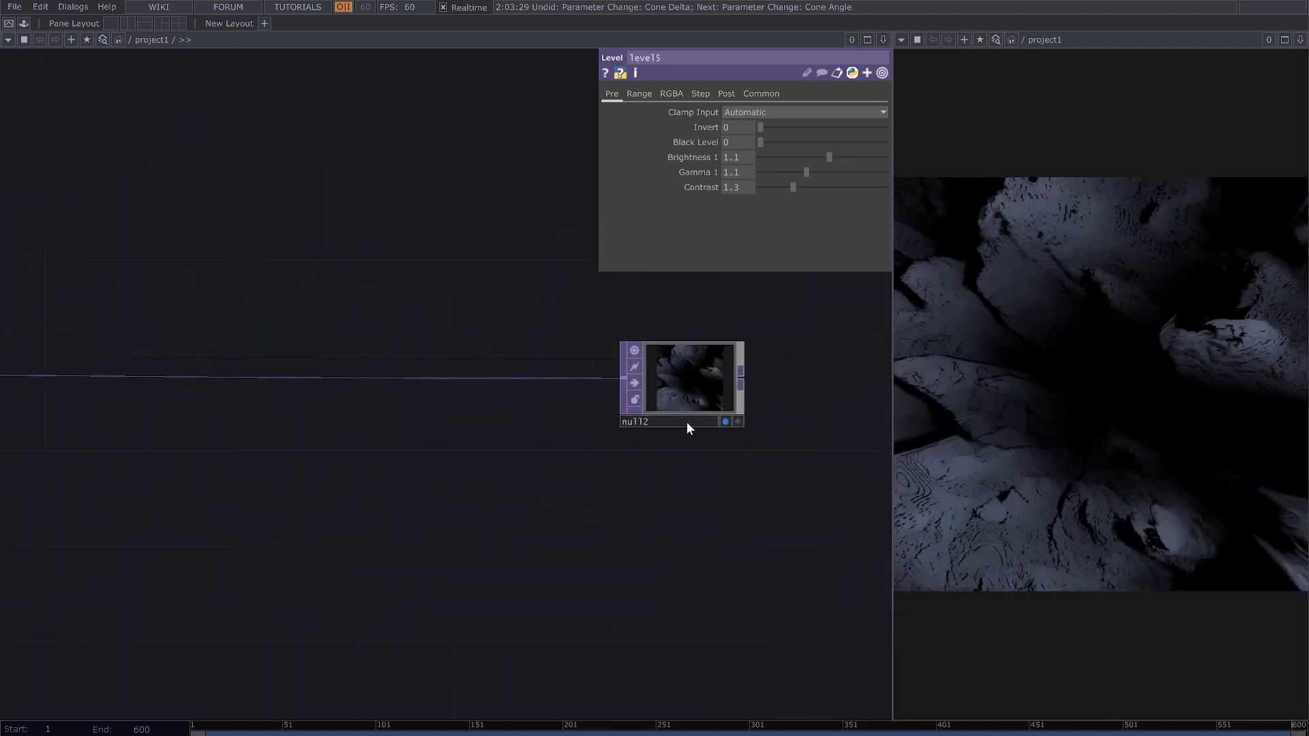
{"action": "right_click", "coordinate": [689, 386]}
{"action": "left_click", "coordinate": [717, 387]}
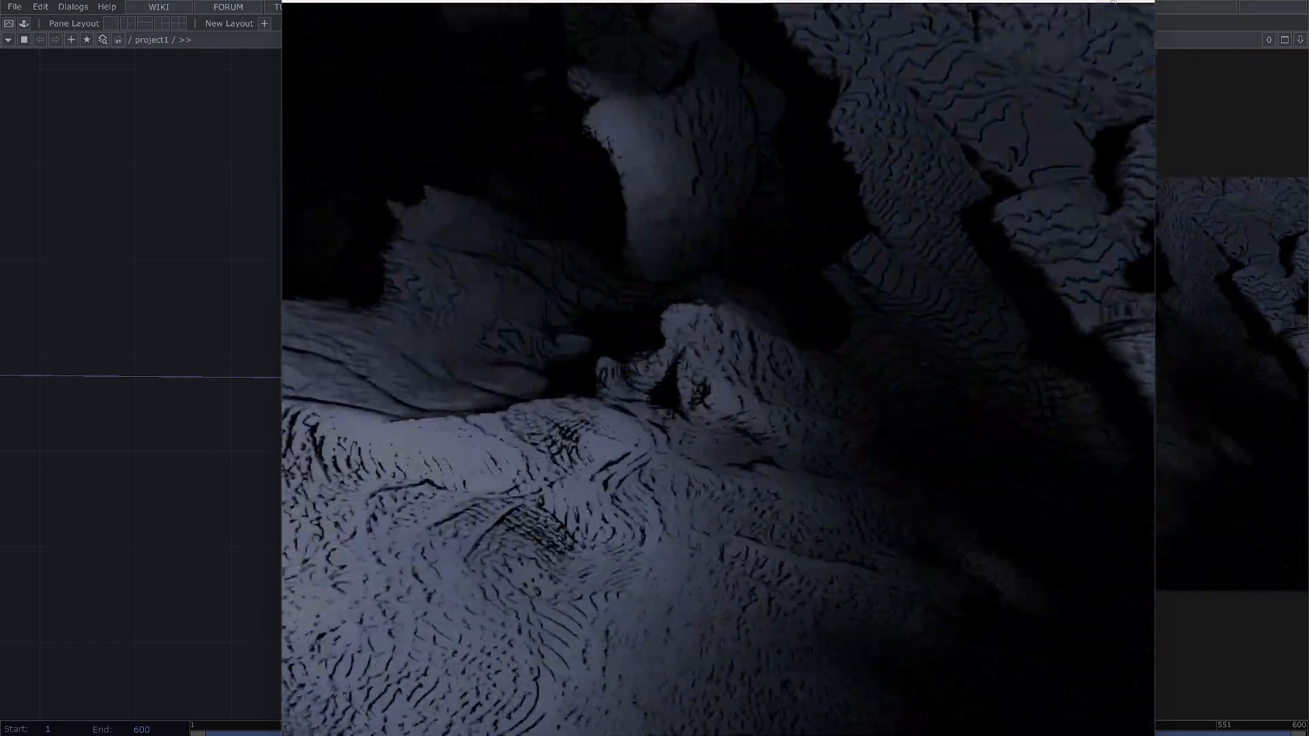
{"action": "left_click", "coordinate": [1112, 1]}
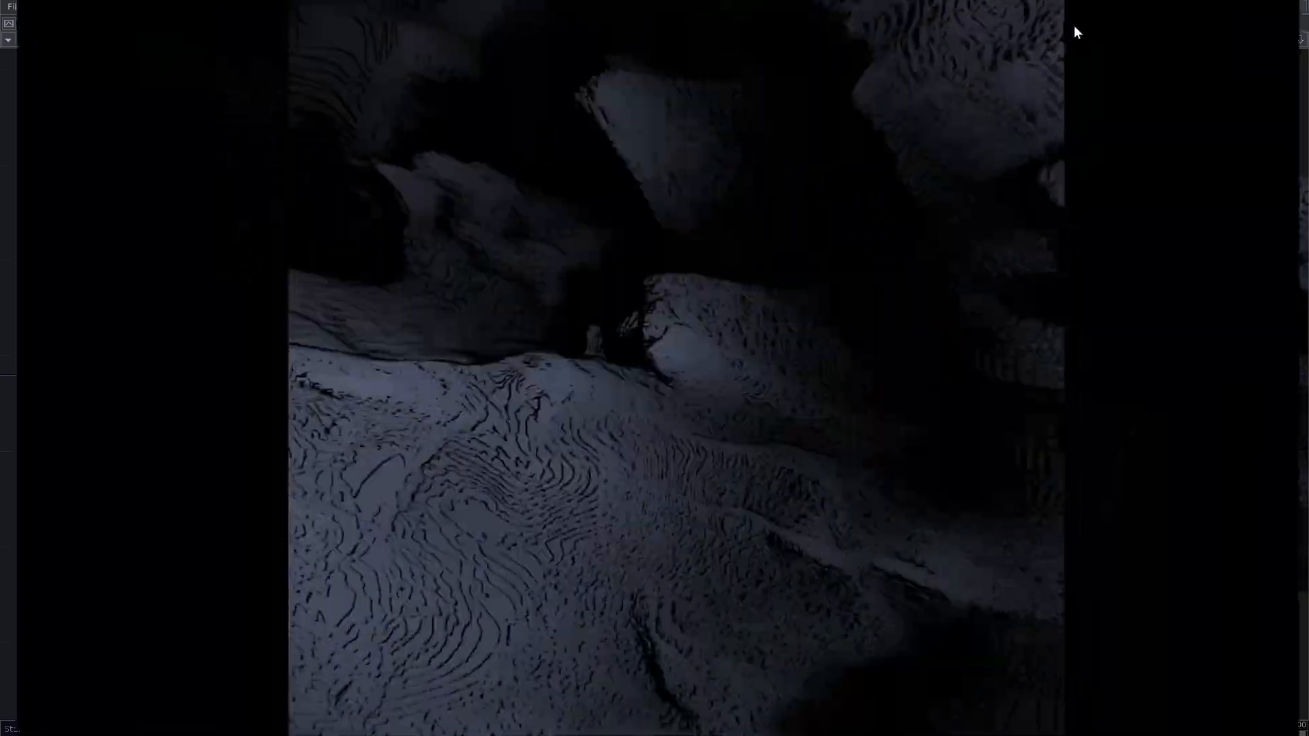